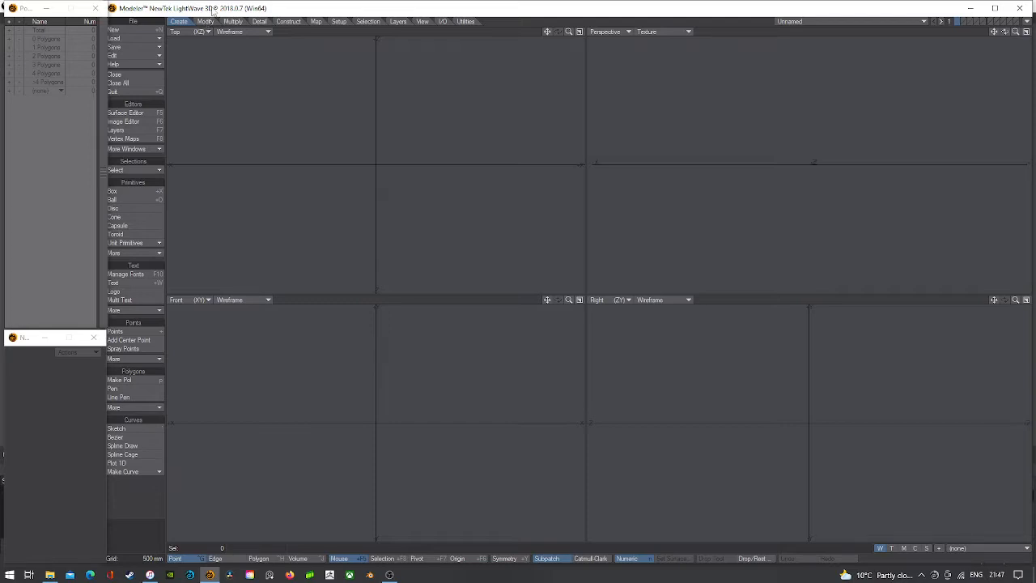
- Create a toroid primitive on the Y axis with a main radius of 120 mm
left_click_drag(217, 11, 222, 11)
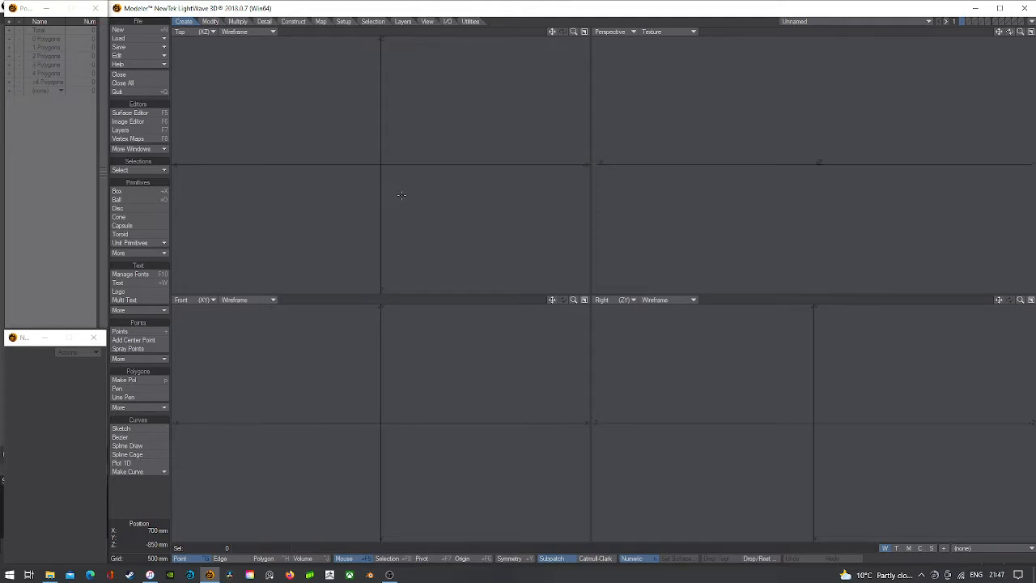
left_click(125, 234)
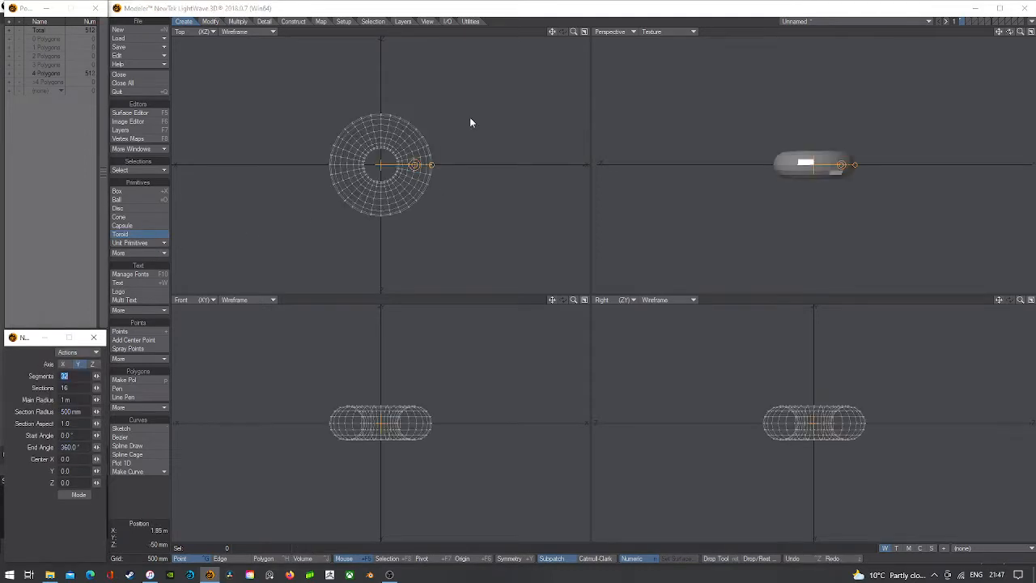
left_click_drag(574, 32, 636, 31)
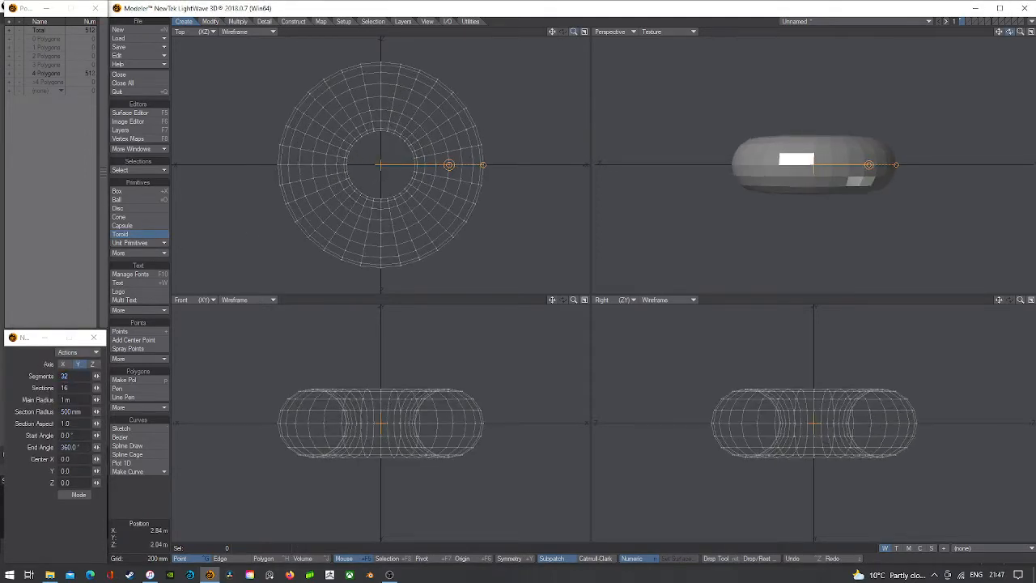
left_click_drag(1010, 32, 1010, 32)
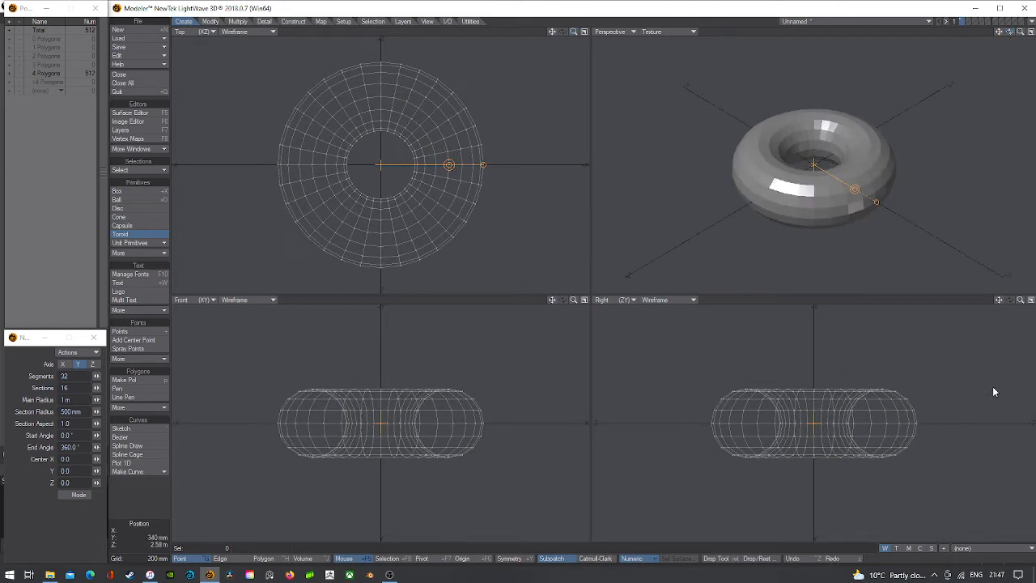
left_click(85, 399)
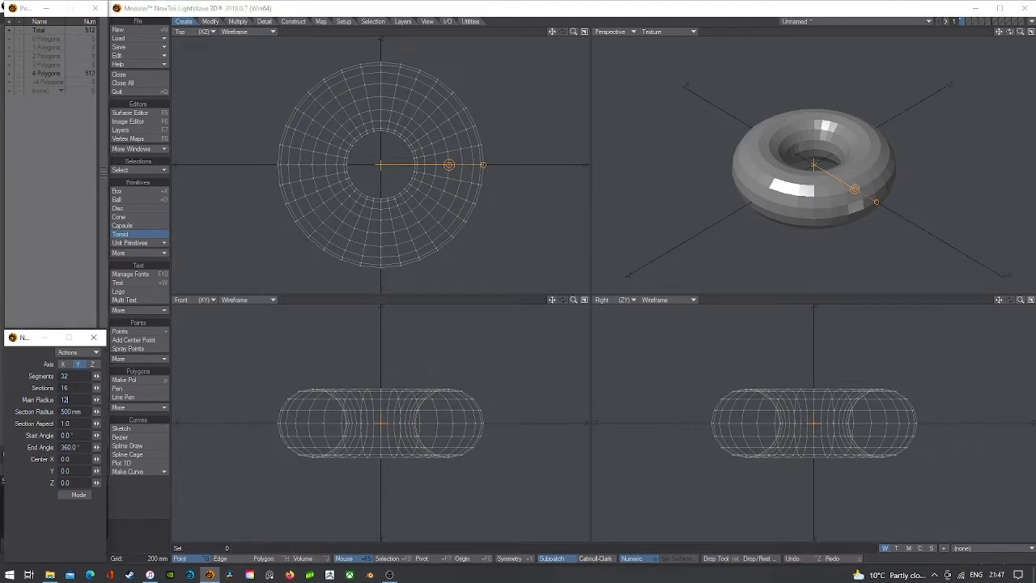
key("Tab")
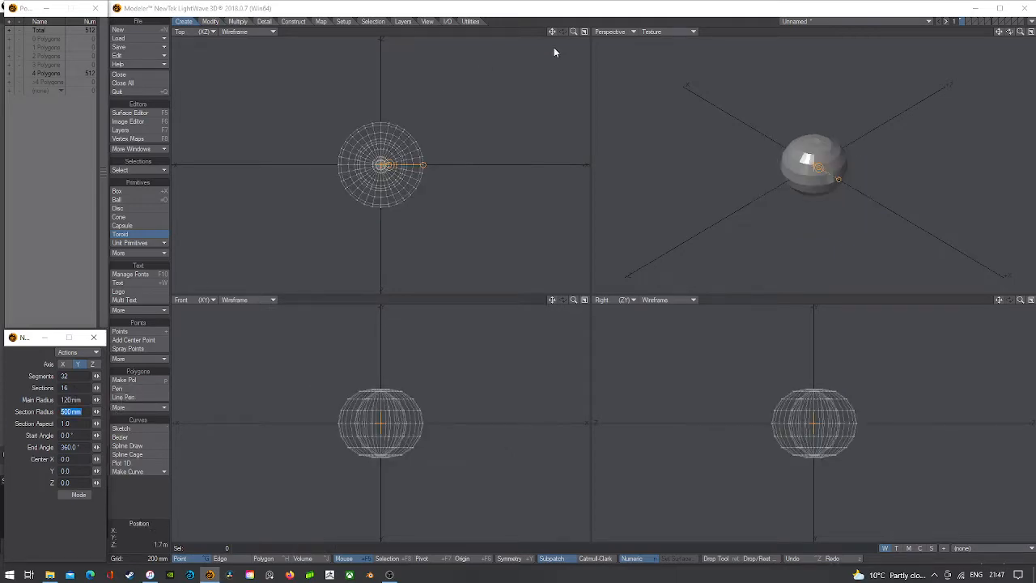
- Reduce the toroid's section radius to 80 mm
key("a")
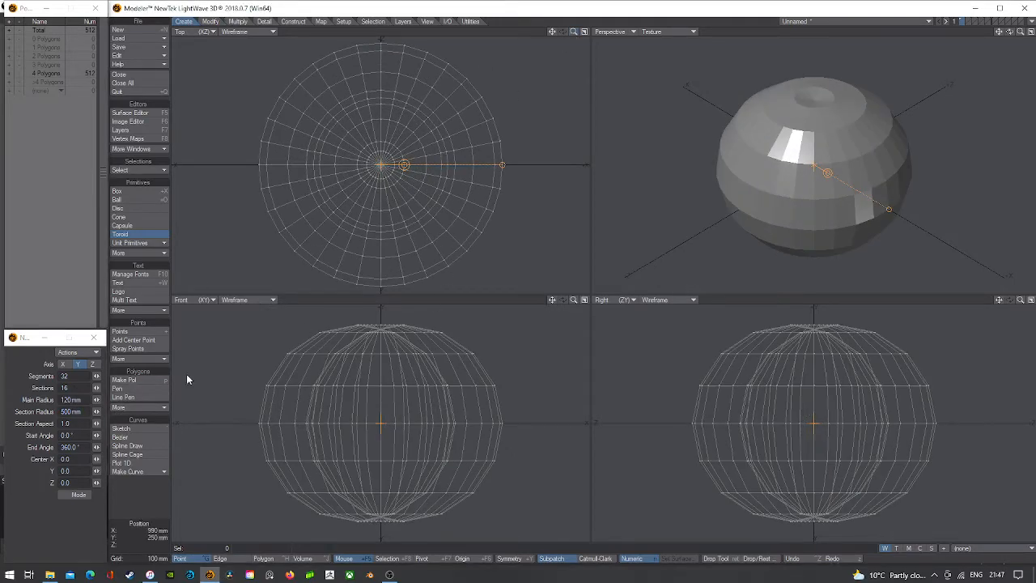
left_click_drag(97, 413, 54, 413)
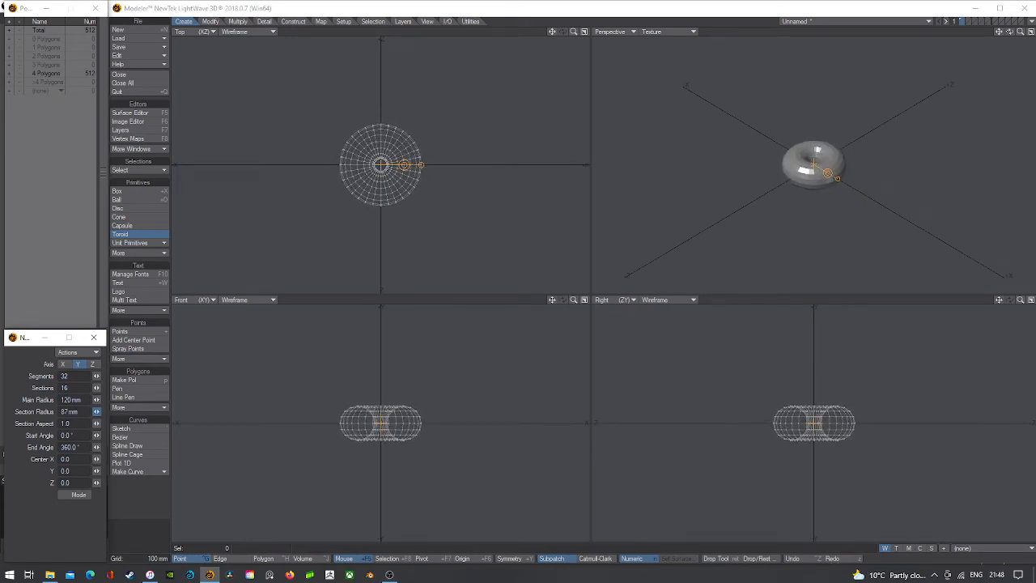
mouse_move(1021, 31)
left_mouse_down()
mouse_move(1034, 32)
mouse_move(1010, 29)
mouse_move(1009, 20)
left_mouse_up()
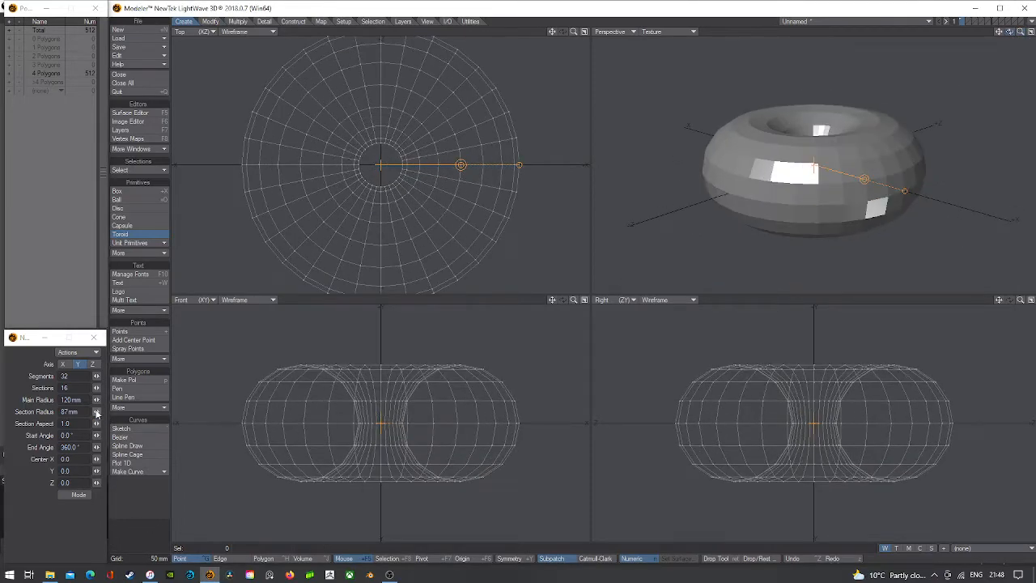
left_click_drag(97, 411, 92, 411)
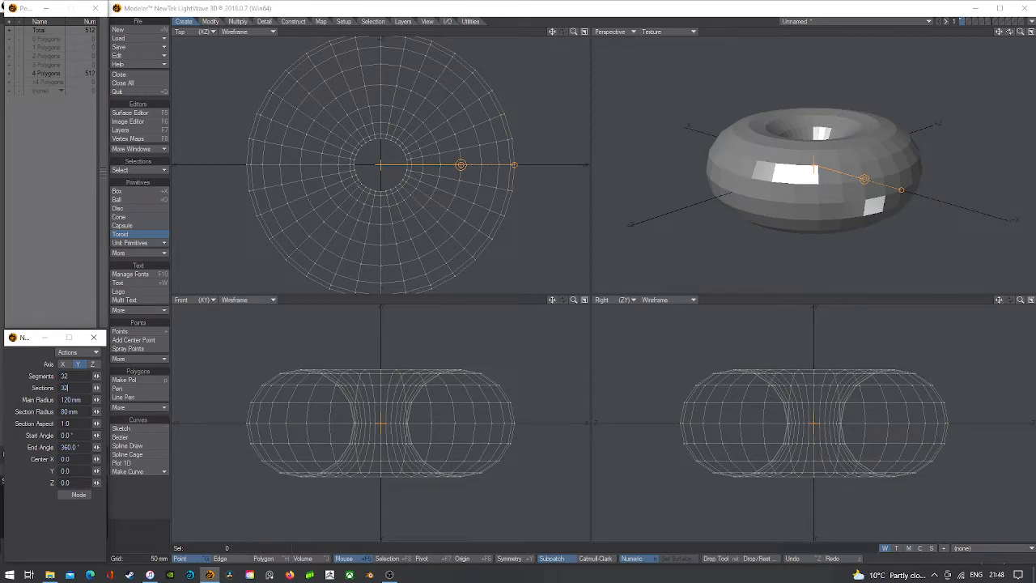
- Give the toroid 64 segments and 32 sections, finish it, and convert it to subpatches
key("Tab")
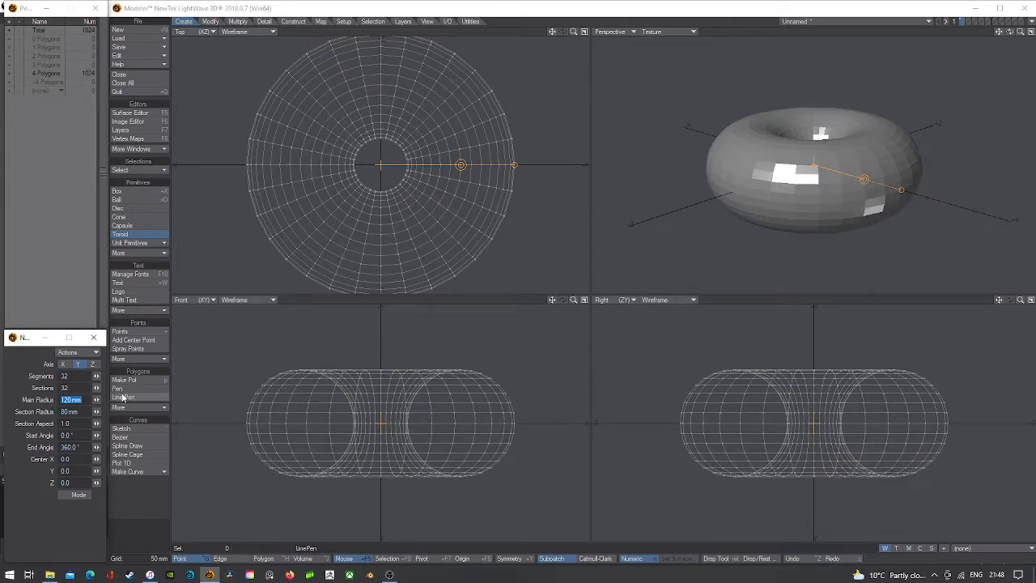
left_click(85, 376)
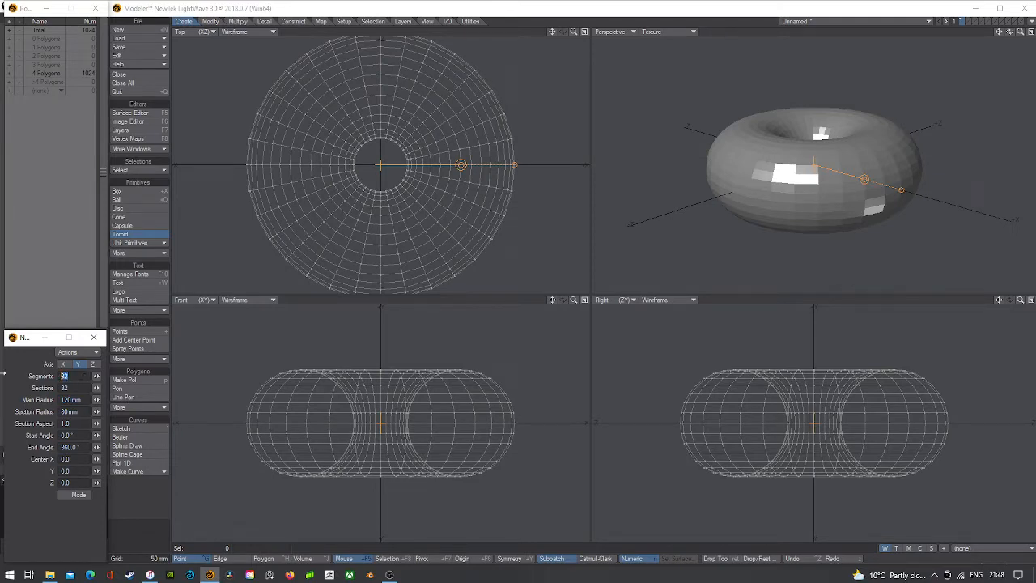
key("Tab")
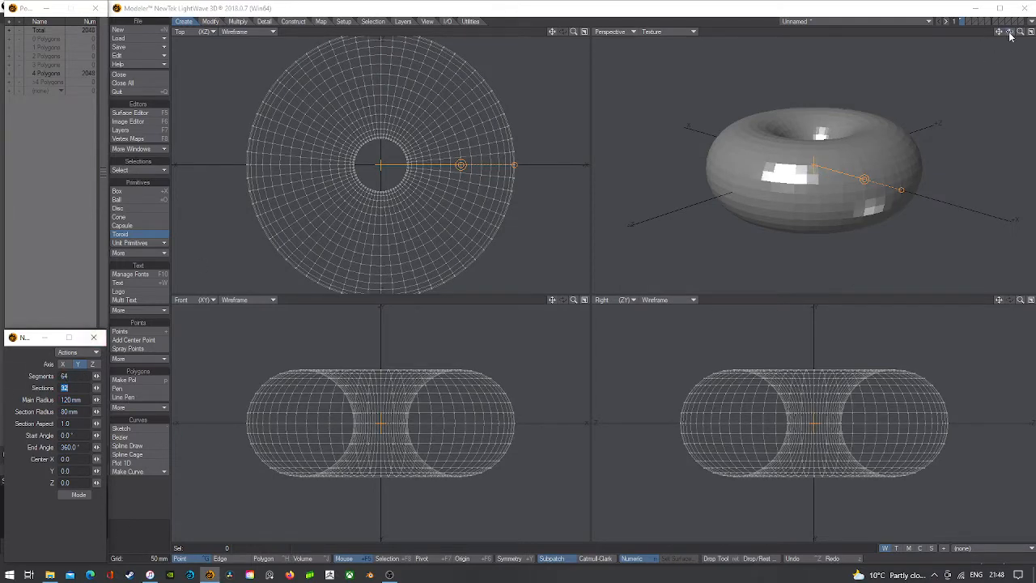
left_click_drag(1010, 32, 997, 48)
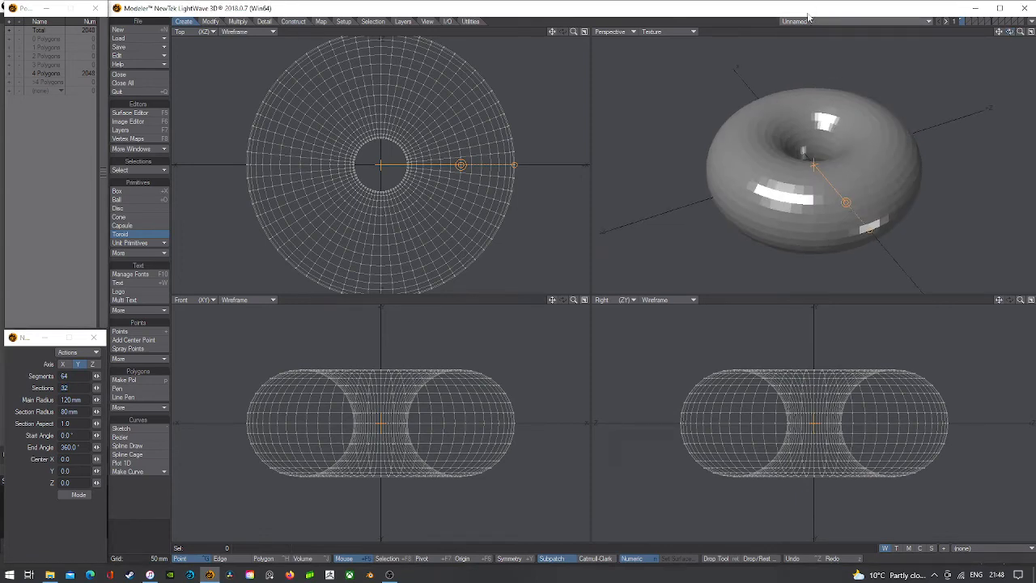
key("space")
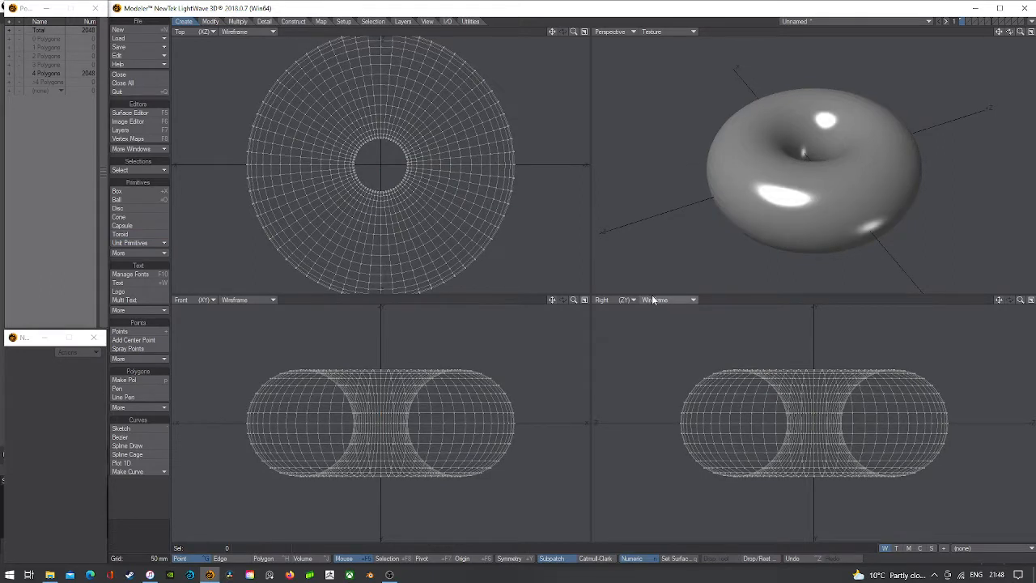
- Inspect the toroid's mesh in the perspective view with Wireframe Shade, and return the view to Texture shading
left_click(653, 31)
left_click(664, 69)
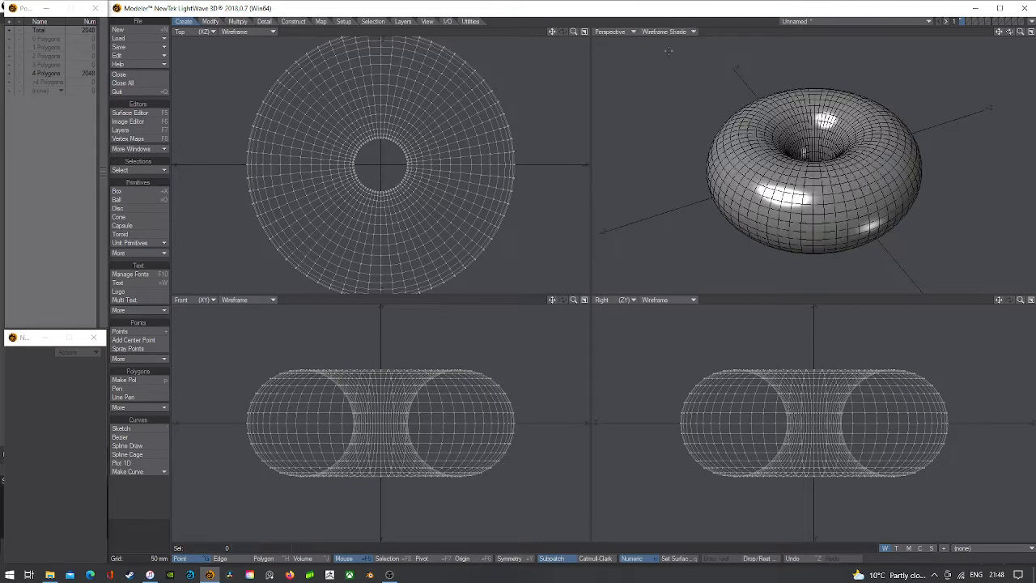
mouse_move(1009, 32)
left_mouse_down()
mouse_move(1009, 49)
mouse_move(1010, 31)
left_mouse_up()
left_click_drag(1020, 32, 1034, 32)
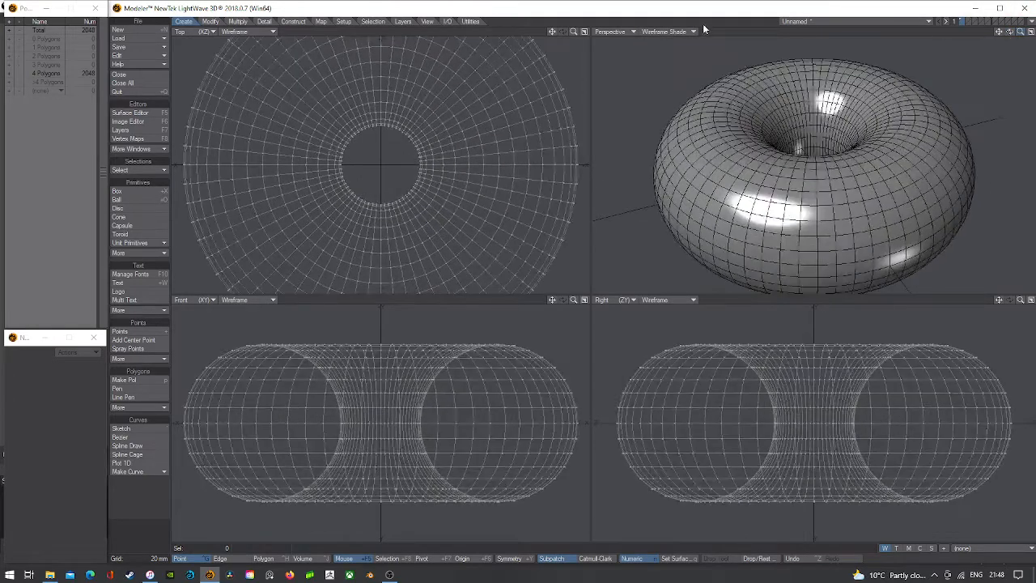
left_click(680, 31)
left_click(680, 78)
key("a")
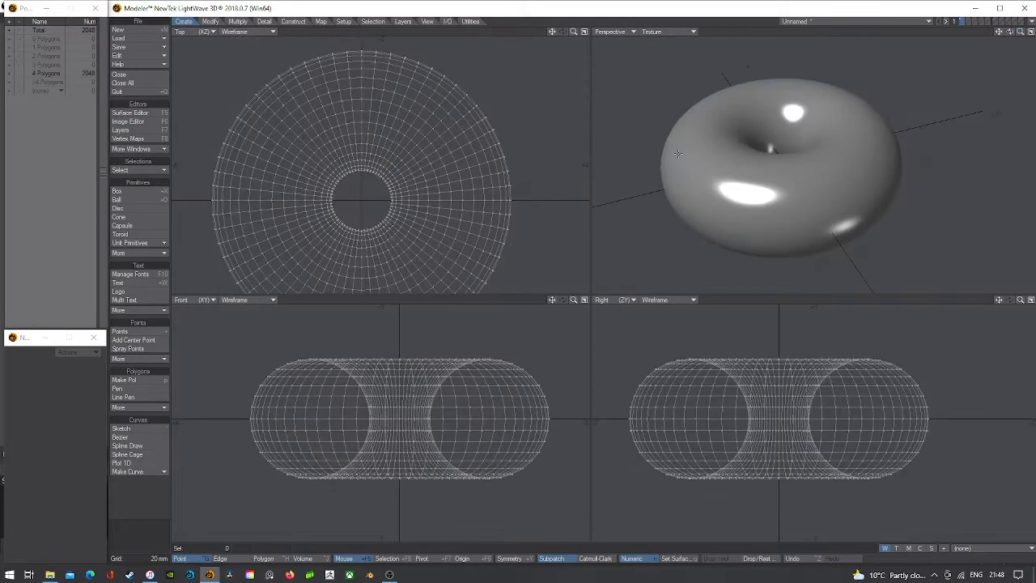
key("a")
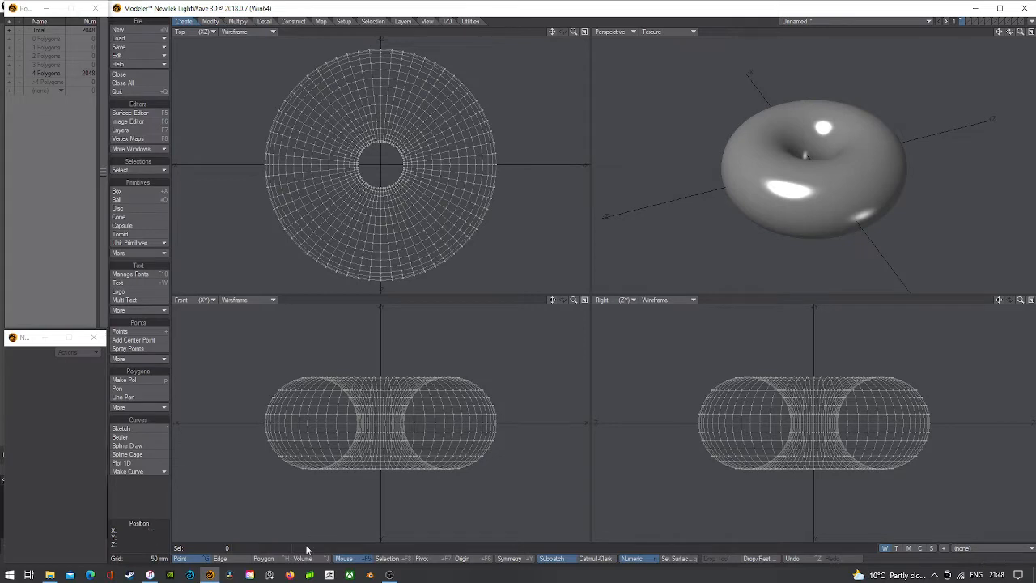
- In polygon mode, start the Magnet tool and draw a radial falloff about 320 mm by 230 mm over the toroid in the Top view
left_click(273, 559)
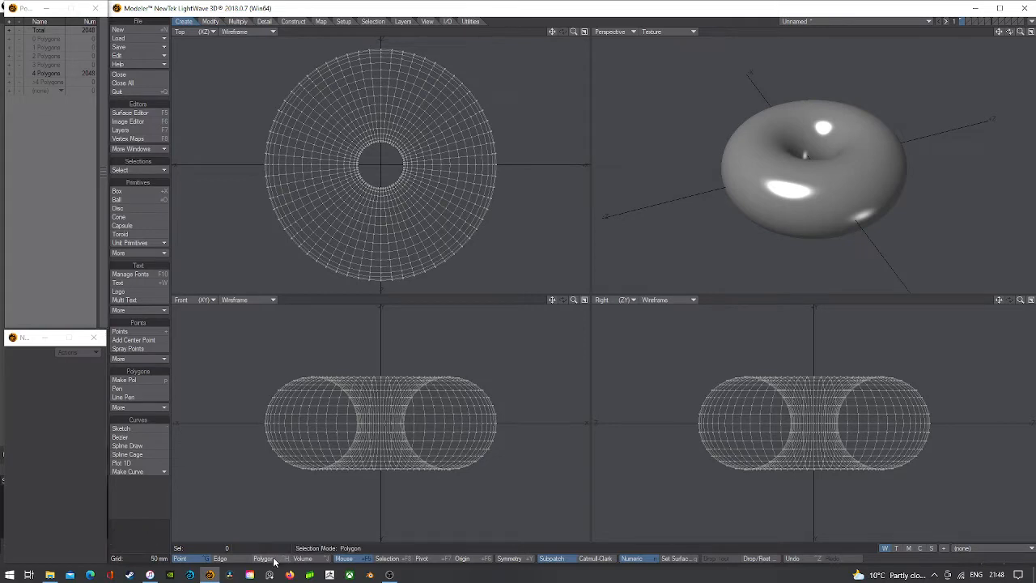
left_click(274, 559)
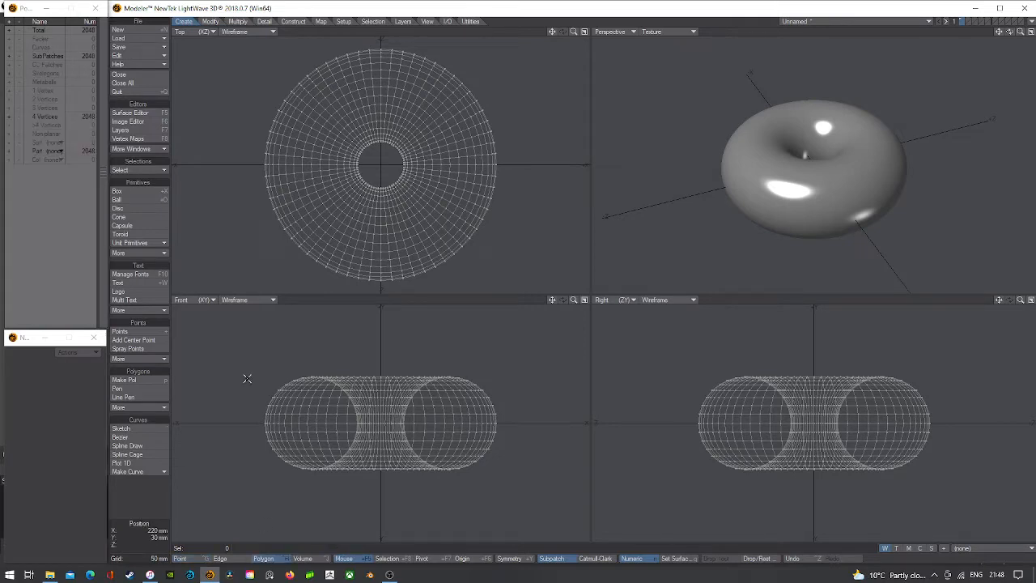
left_click(212, 22)
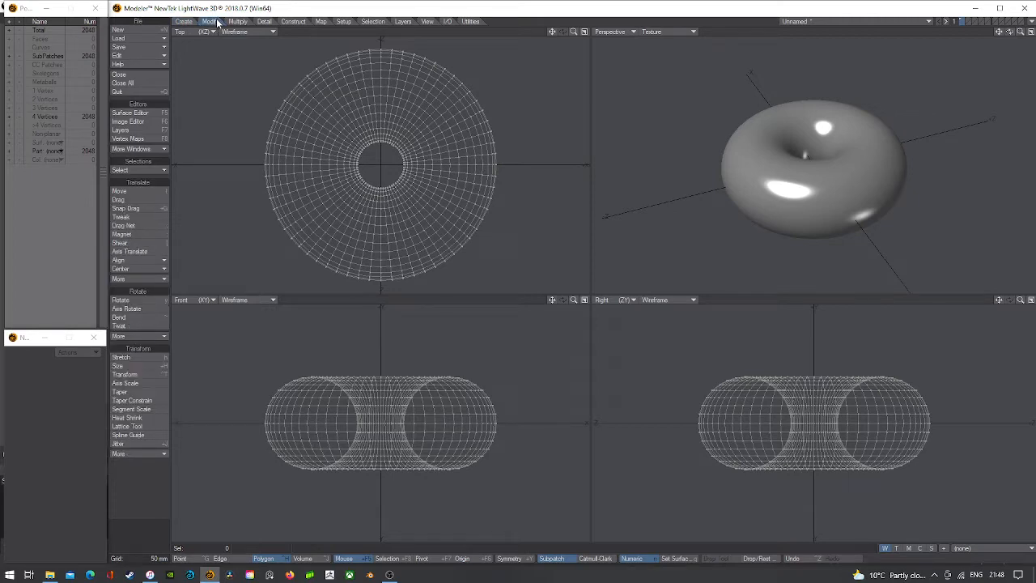
left_click(154, 234)
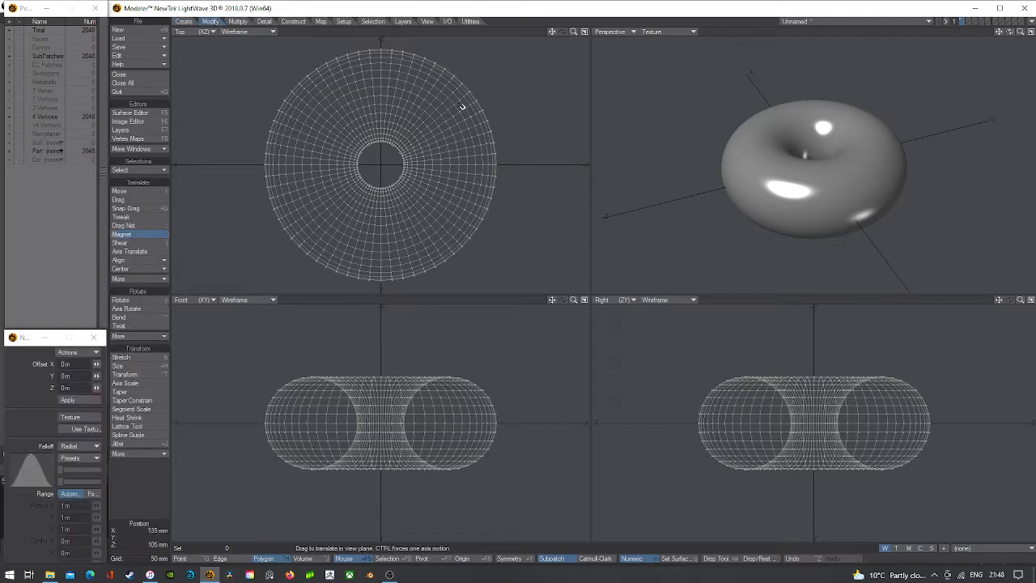
left_click(447, 86)
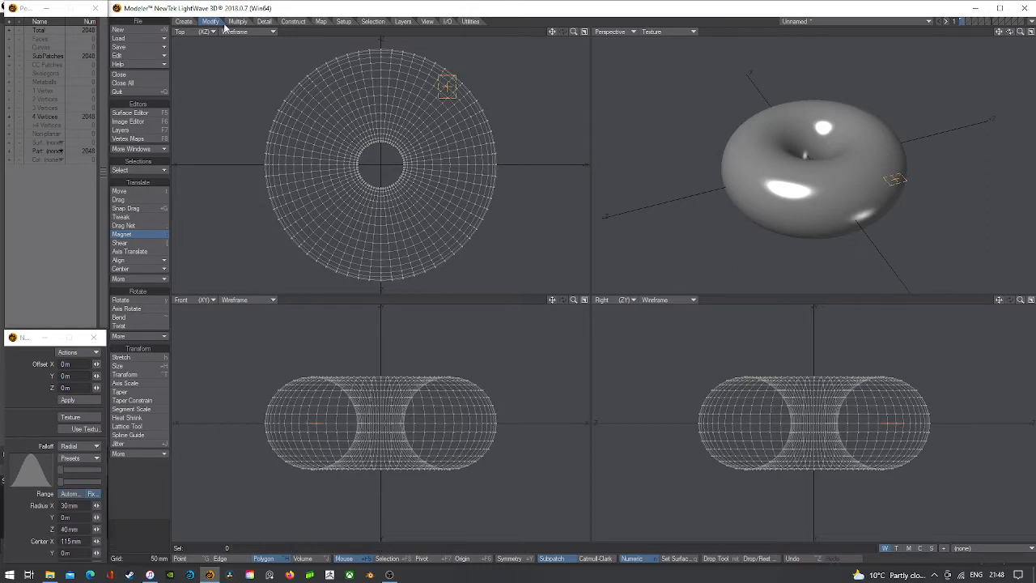
left_click_drag(447, 88, 413, 110)
right_click_drag(413, 110, 516, 39)
right_click_drag(515, 182, 317, 174)
right_click_drag(506, 45, 438, 95)
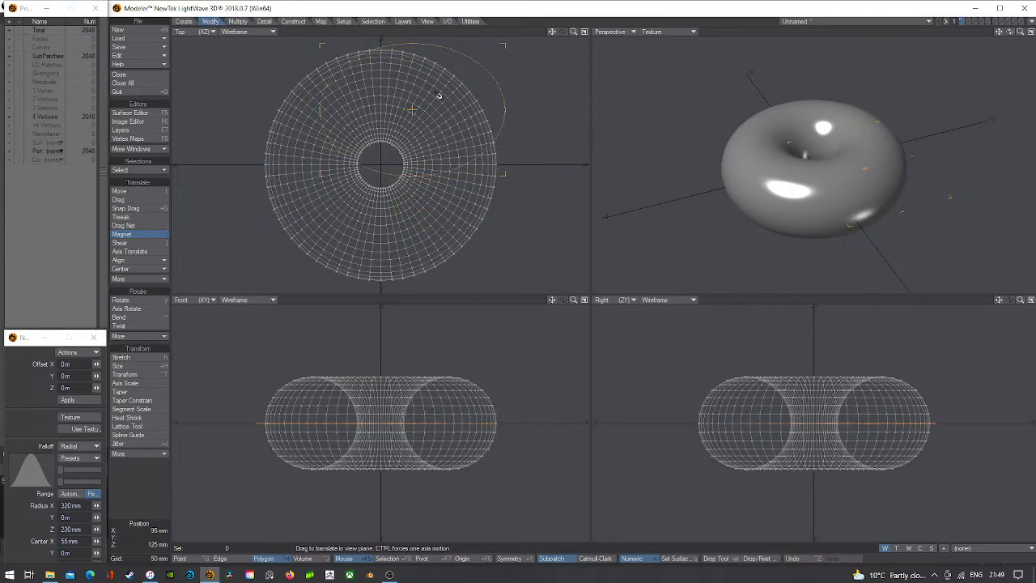
- Pull the toroid's outer rim slightly outward with Magnet at its upper right, lower right and lower edge in the Top view
left_click_drag(439, 93, 451, 77)
right_click_drag(505, 174, 504, 207)
right_click_drag(413, 109, 474, 64)
left_click_drag(458, 68, 462, 57)
right_click_drag(476, 85, 488, 203)
left_click_drag(488, 203, 496, 208)
right_click_drag(495, 223, 433, 266)
left_click_drag(433, 267, 432, 272)
- Nudge the outer rim with Magnet around the lower left, left, upper left and top of the toroid in the Top view
right_click_drag(450, 257, 328, 272)
left_click_drag(337, 269, 327, 272)
right_click_drag(338, 258, 262, 202)
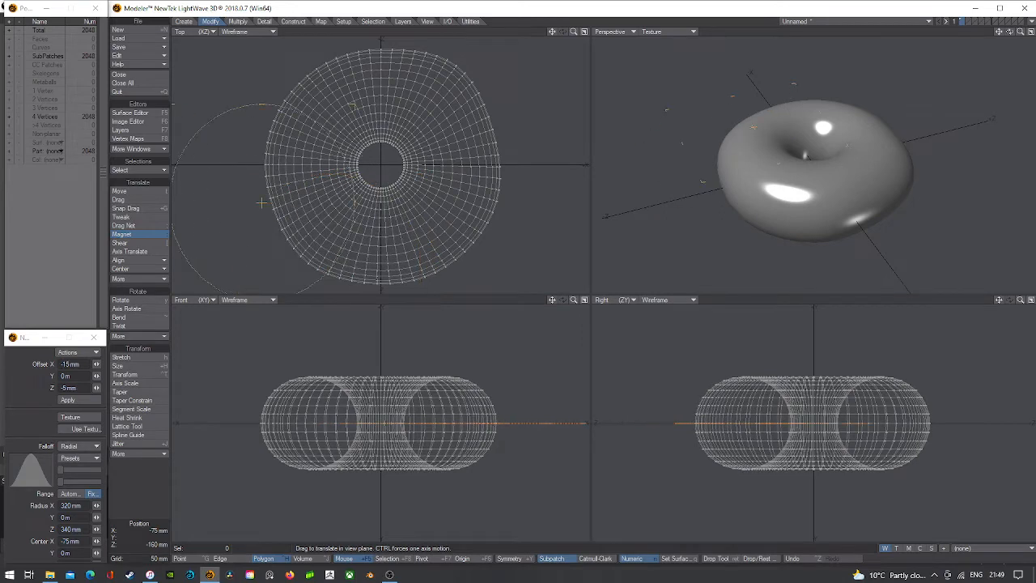
left_click_drag(261, 202, 260, 203)
right_click_drag(262, 202, 283, 98)
left_click_drag(282, 98, 286, 98)
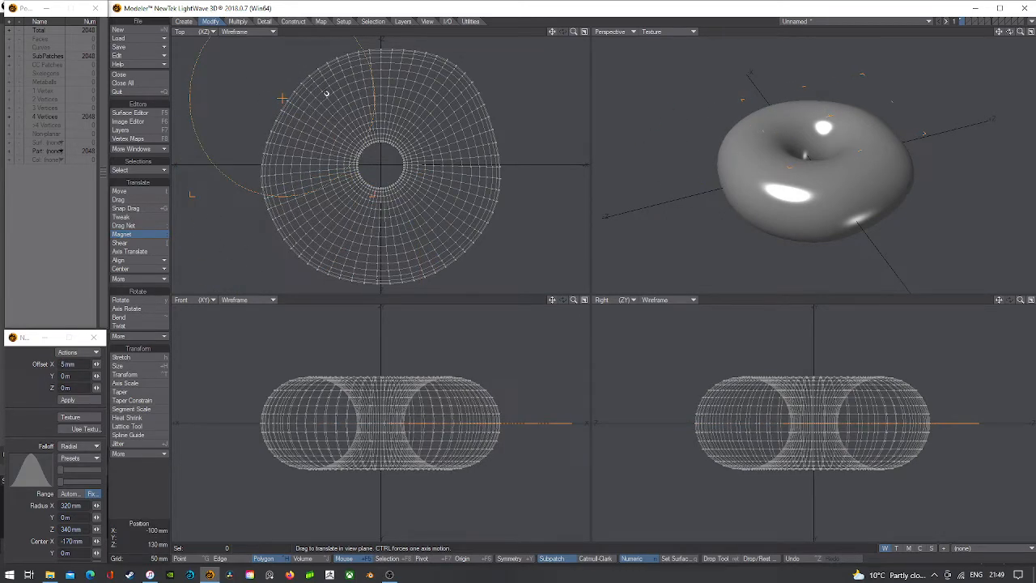
right_click_drag(349, 56, 360, 40)
left_click_drag(373, 72, 373, 69)
- Shrink the Magnet falloff around the toroid's centre hole and push the hole's upper edge slightly inward in the Top view
right_click_drag(371, 58, 369, 156)
right_click_drag(461, 60, 432, 106)
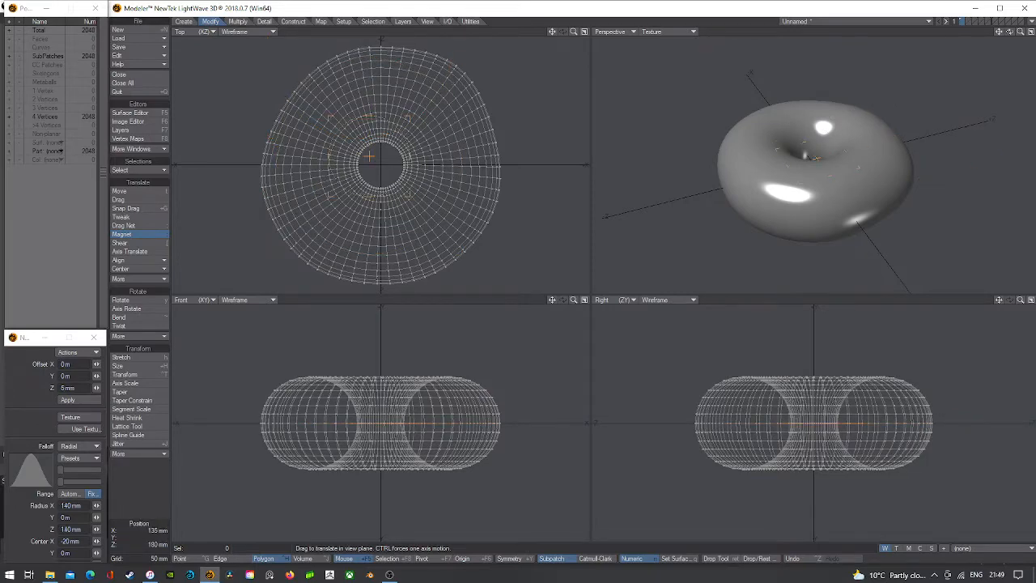
scroll(411, 119, "up", 3)
left_click_drag(328, 183, 330, 187)
right_click(375, 148)
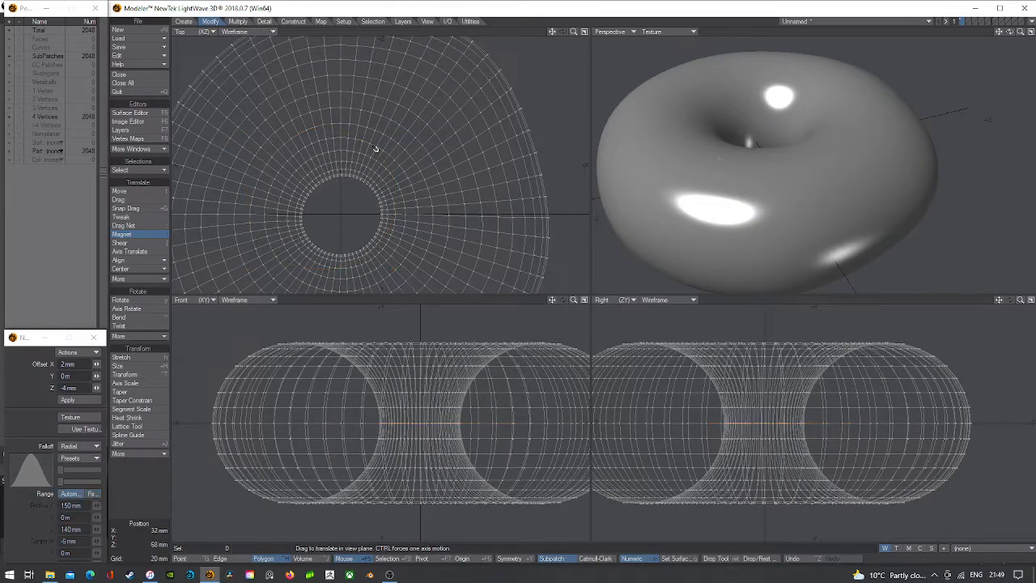
right_click_drag(337, 178, 363, 157)
left_click_drag(341, 182, 341, 190)
- Nudge the lower left, bottom and right edges of the centre hole slightly inward with Magnet in the Top view
mouse_move(356, 181)
right_mouse_down()
mouse_move(372, 203)
mouse_move(362, 184)
mouse_move(382, 166)
mouse_move(375, 193)
mouse_move(389, 136)
mouse_move(370, 187)
mouse_move(343, 195)
right_mouse_up()
right_click_drag(292, 247, 367, 193)
left_click_drag(292, 247, 296, 245)
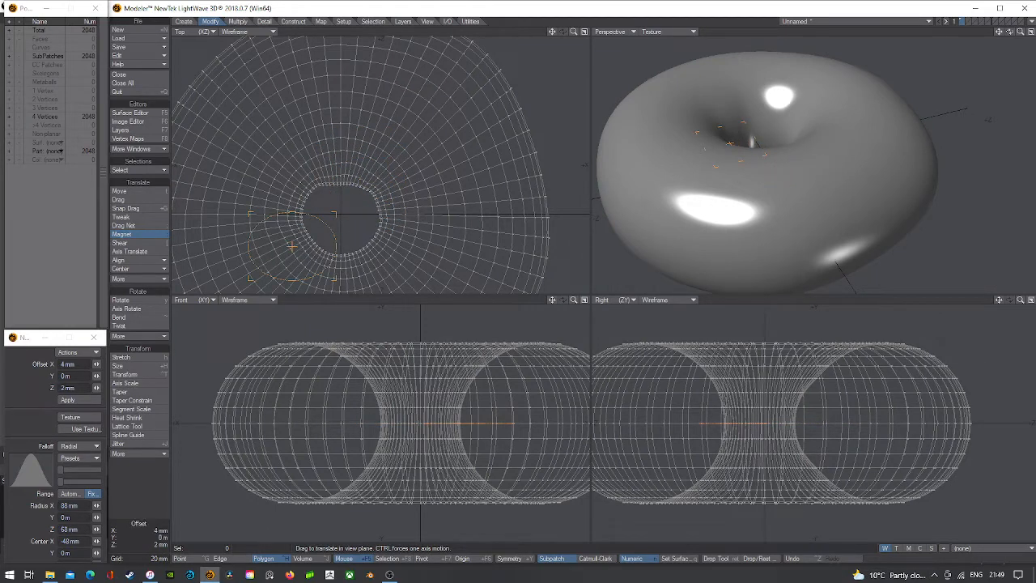
right_click_drag(297, 245, 357, 247)
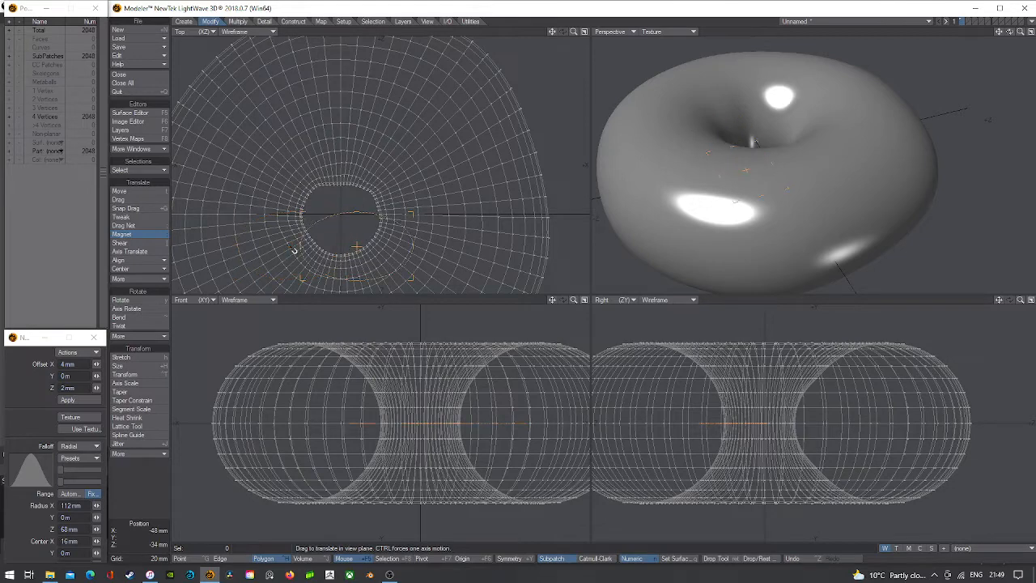
left_click_drag(349, 253, 350, 249)
right_click_drag(352, 251, 374, 217)
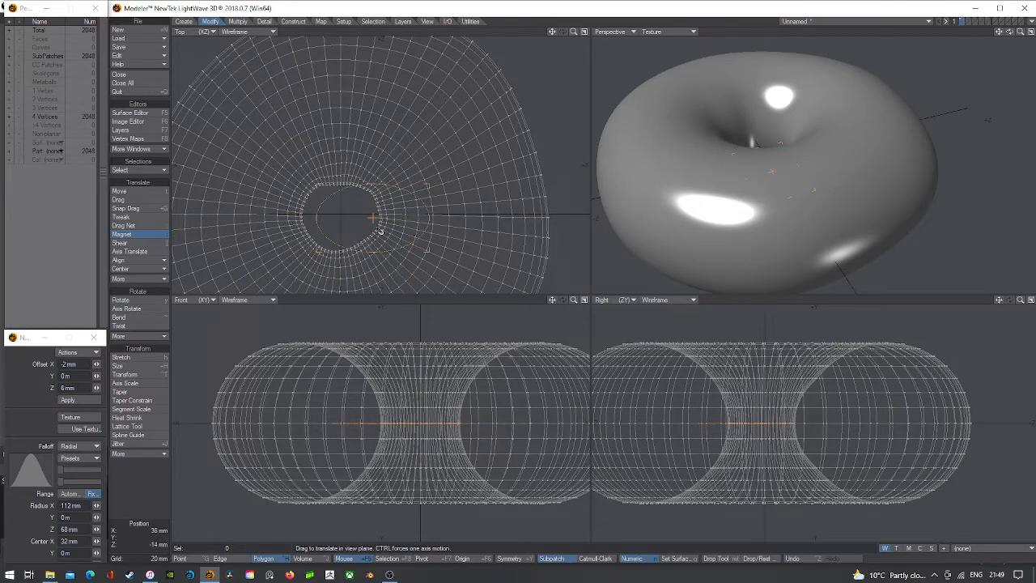
left_click_drag(379, 229, 375, 230)
scroll(377, 229, "down", 2)
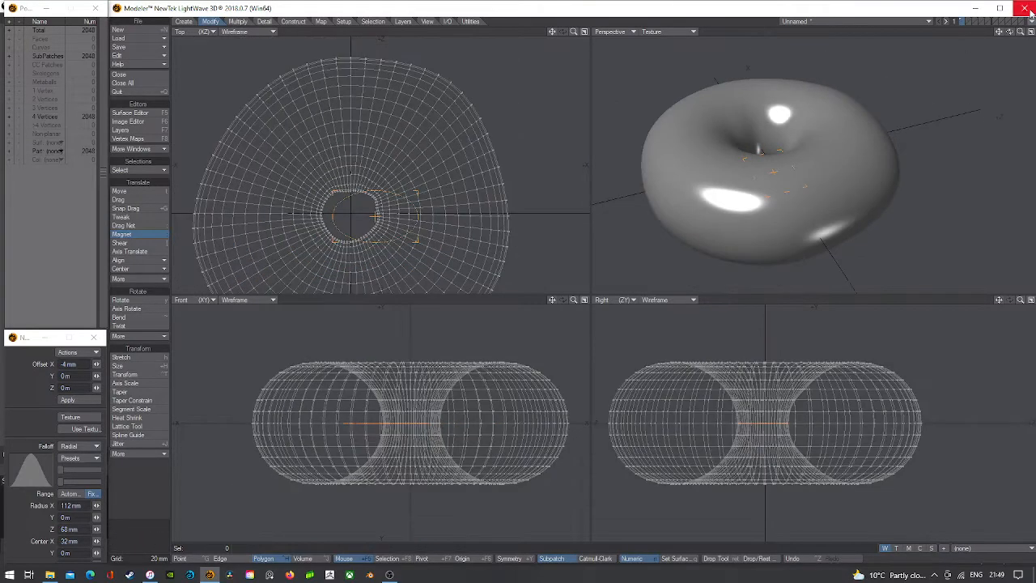
- Reset the Magnet tool and nudge the toroid's top surface unevenly in the Front view with a falloff about 330 mm by 170 mm
left_click_drag(1021, 33, 996, 33)
left_click(96, 353)
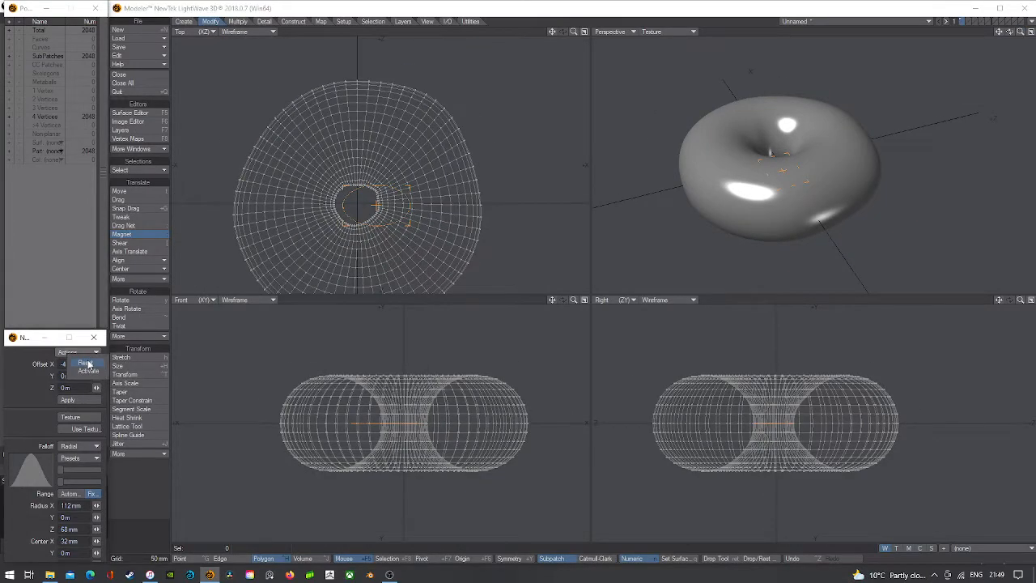
left_click(86, 364)
mouse_move(1010, 33)
left_mouse_down()
mouse_move(1005, 55)
mouse_move(1019, 42)
left_mouse_up()
right_click_drag(308, 378, 407, 428)
left_click_drag(325, 378, 480, 373)
left_click_drag(381, 380, 379, 384)
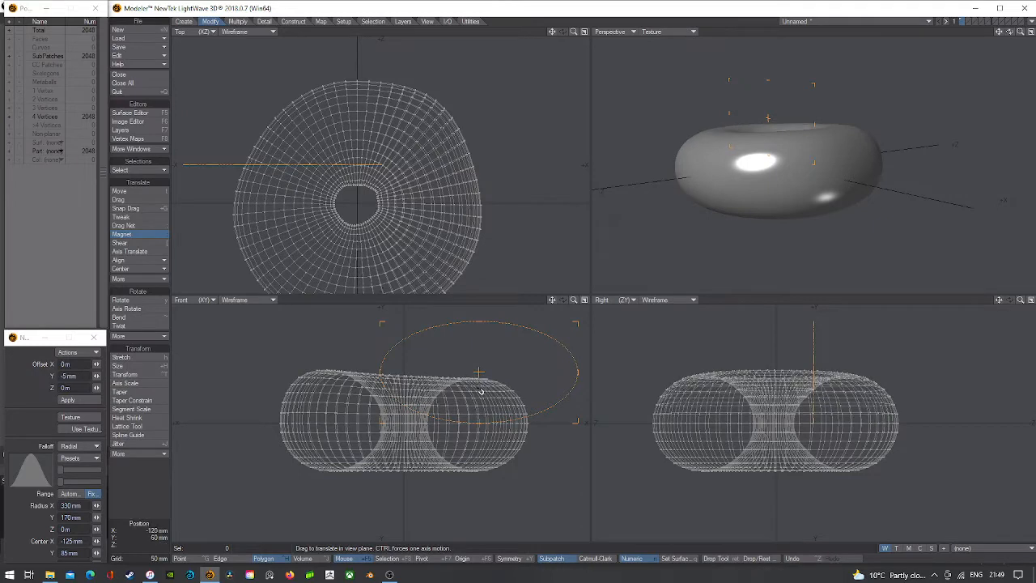
- Nudge the toroid's lower right, right and left sides unevenly with Magnet in the Front view, using a falloff about 330 mm by 100 mm
left_click_drag(479, 372, 488, 452)
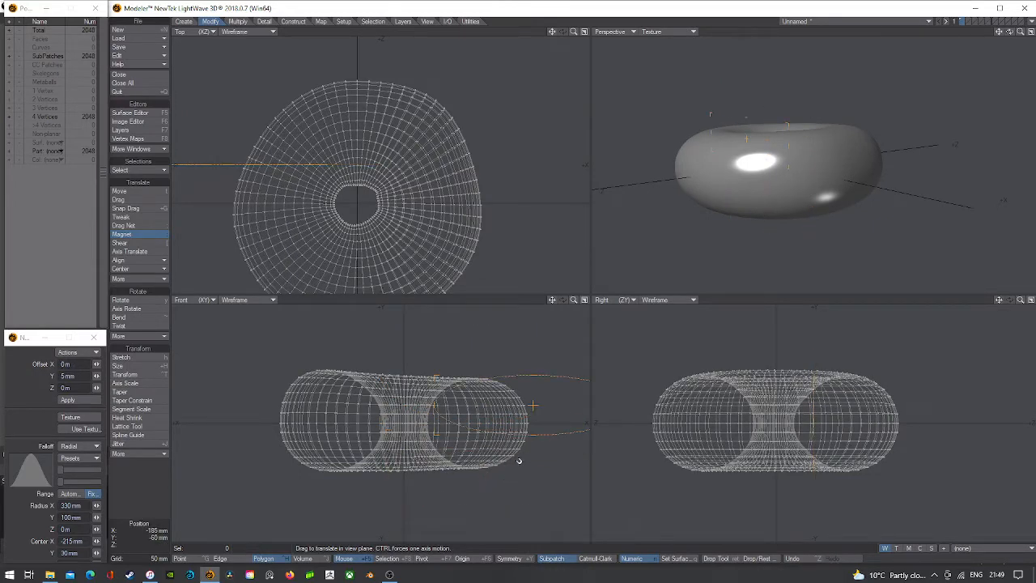
left_click_drag(536, 405, 533, 405)
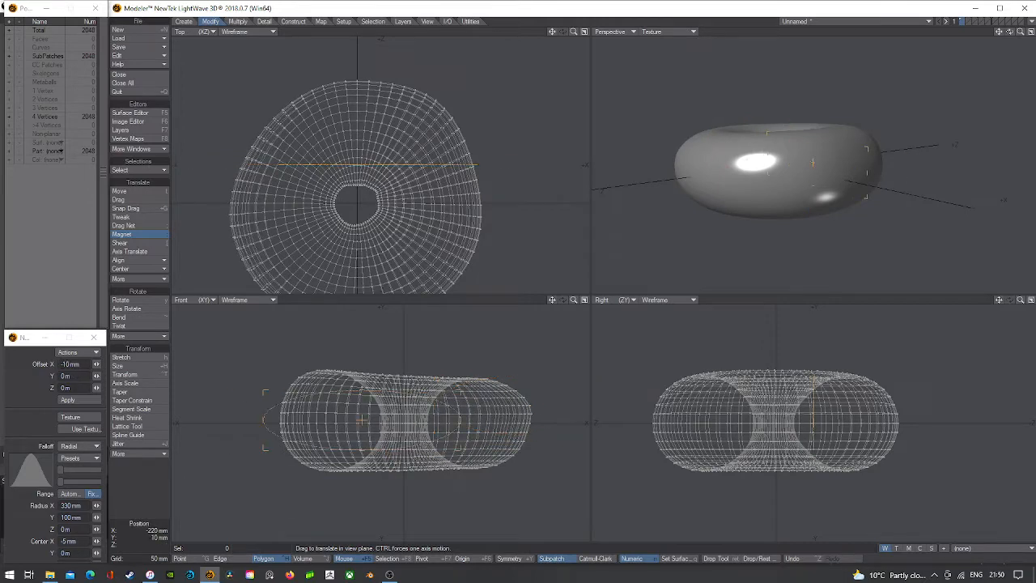
left_click_drag(315, 415, 303, 438)
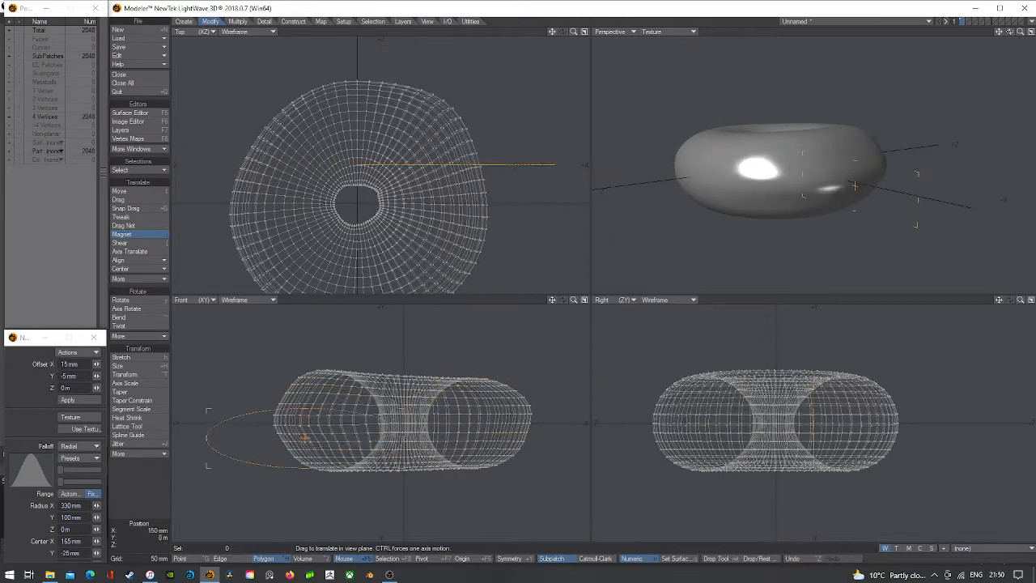
left_click_drag(281, 393, 283, 395)
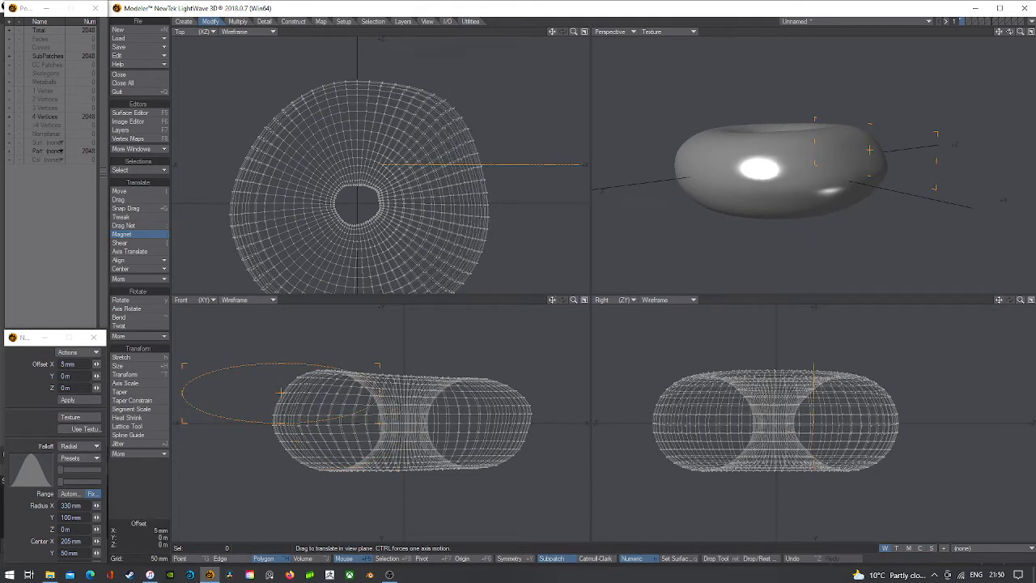
- Reset Magnet and nudge the toroid's sides and underside in the Right view, enlarging the falloff to about 150 mm by 270 mm
left_click(68, 353)
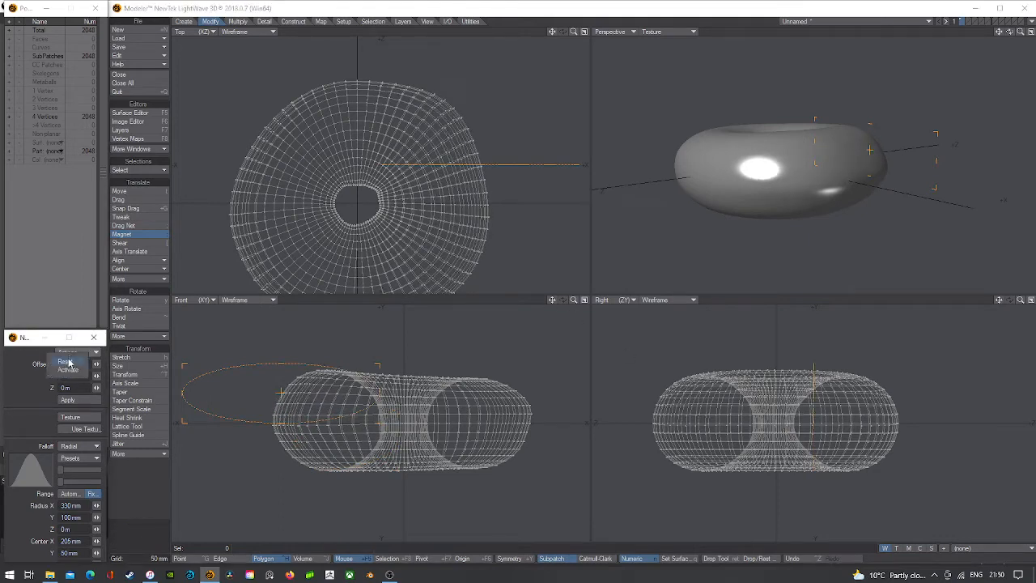
left_click(68, 362)
left_click_drag(626, 411, 654, 410)
left_click(883, 400)
left_click_drag(920, 399, 923, 399)
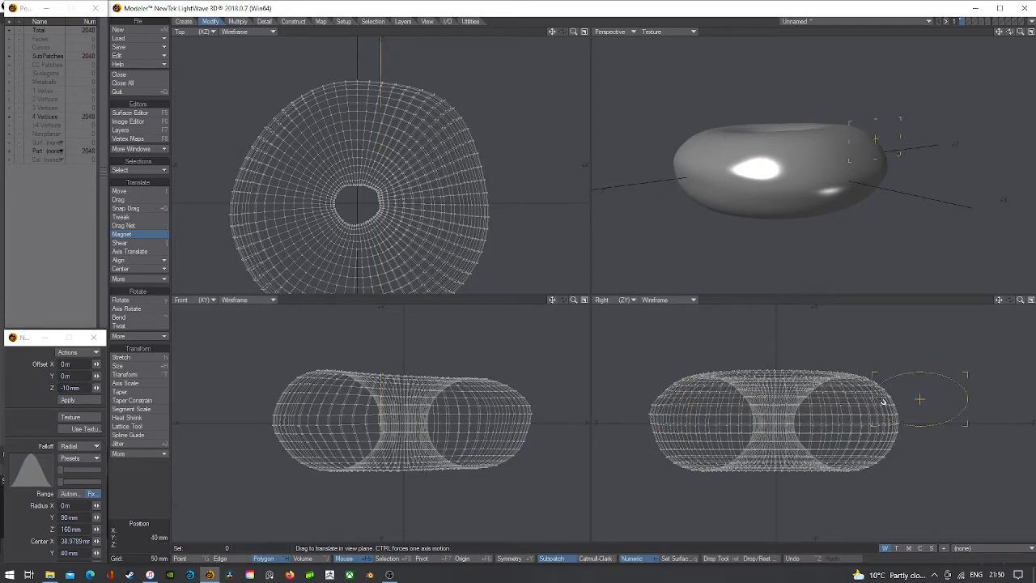
right_click_drag(967, 374, 1000, 355)
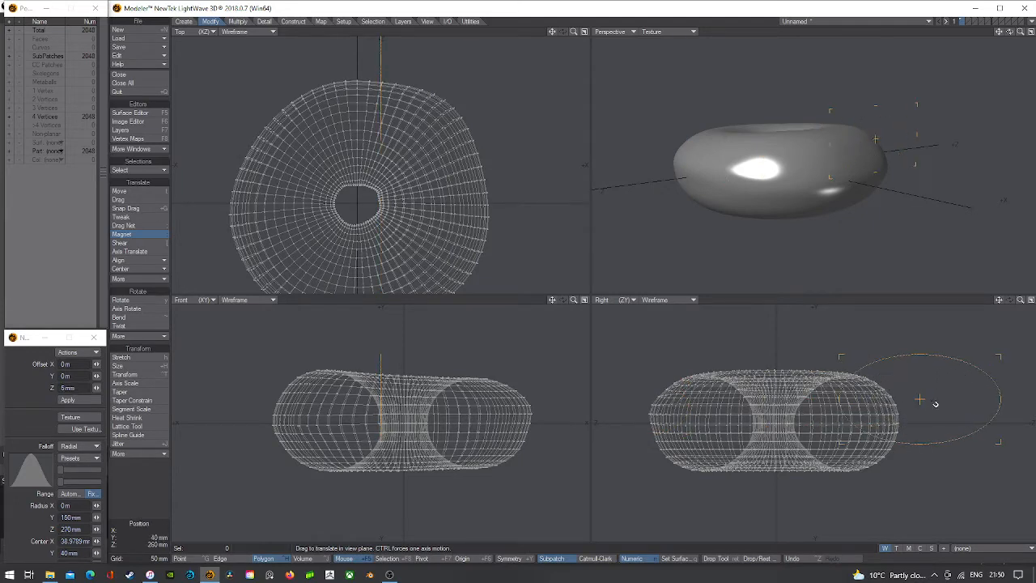
left_click(900, 420)
left_click_drag(827, 469, 768, 476)
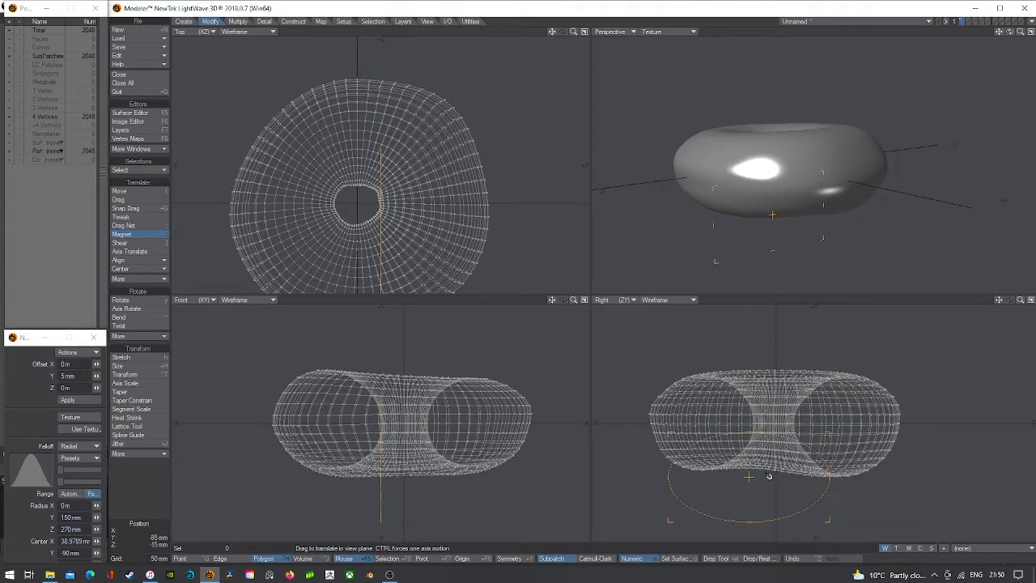
mouse_move(1010, 32)
left_mouse_down()
mouse_move(1028, 62)
mouse_move(1015, 34)
left_mouse_up()
key("space")
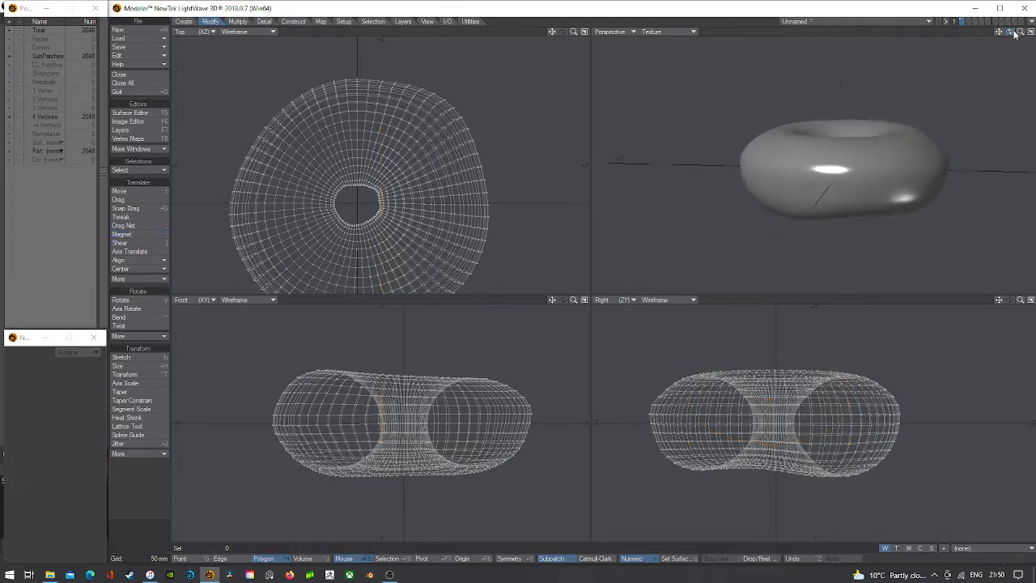
- Flatten the whole doughnut with Stretch in the Front view to about 84% vertically, keeping 100% horizontally
left_click(180, 559)
left_click(658, 31)
left_click(655, 79)
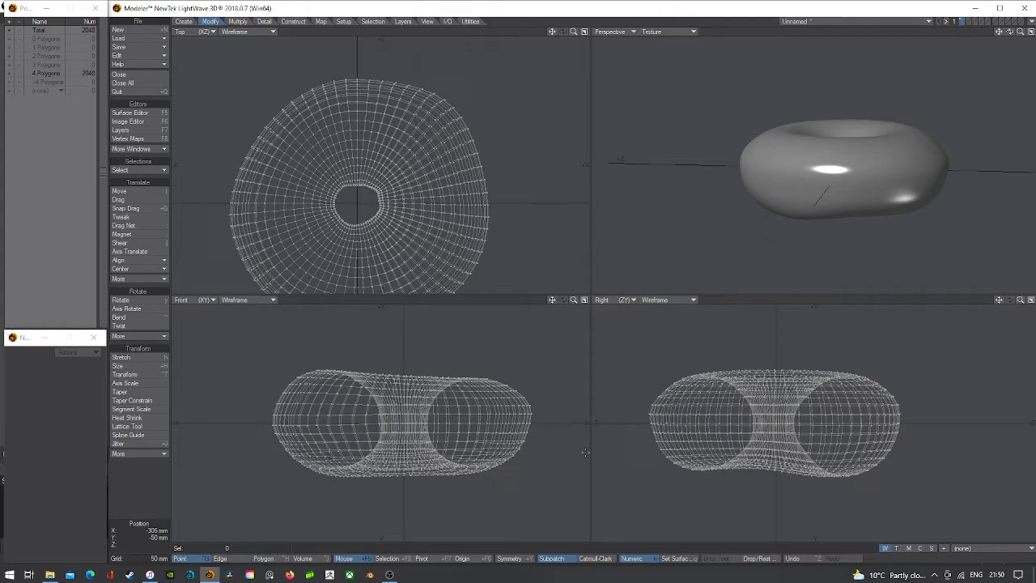
key("h")
left_click_drag(409, 428, 408, 439, "ctrl")
key("ctrl+z")
key("ctrl+z")
key("ctrl+z")
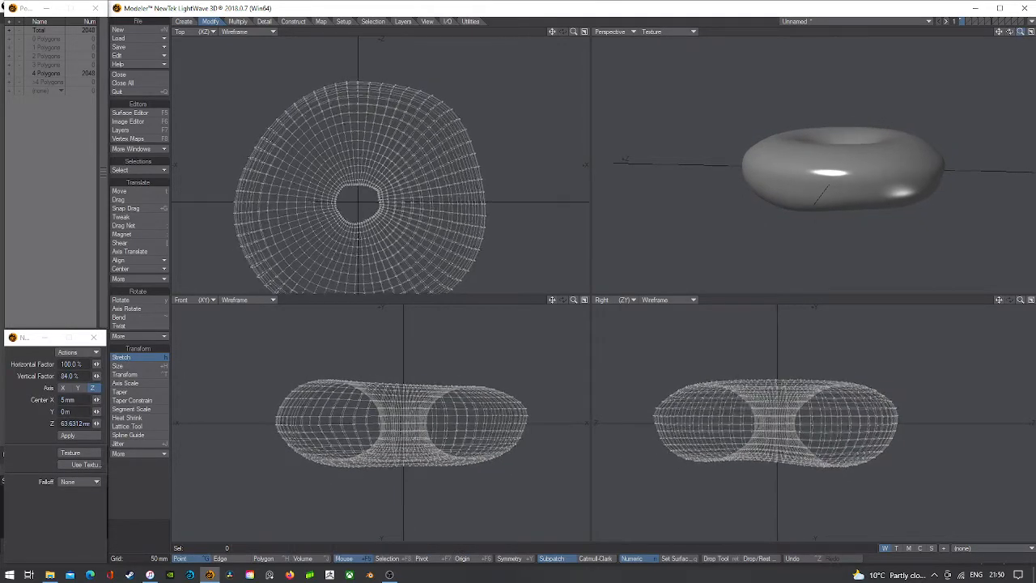
- Adjust the doughnut's proportions with another Stretch in the Front view, about 99% horizontally and 104% vertically
left_click_drag(1009, 56, 1000, 88)
key("ctrl+z")
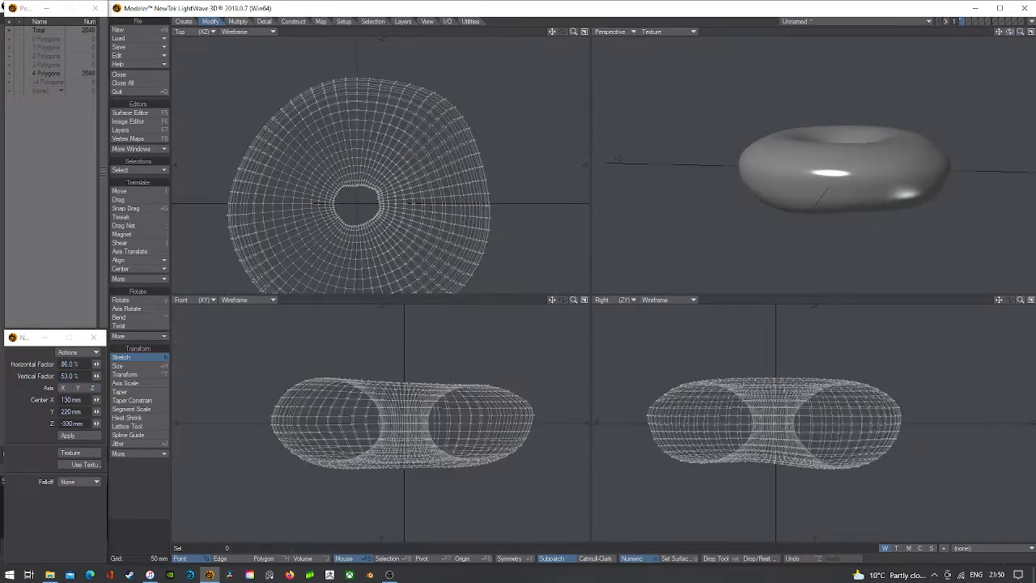
mouse_move(1012, 34)
left_mouse_down()
mouse_move(1017, 62)
mouse_move(1012, 18)
left_mouse_up()
key("a")
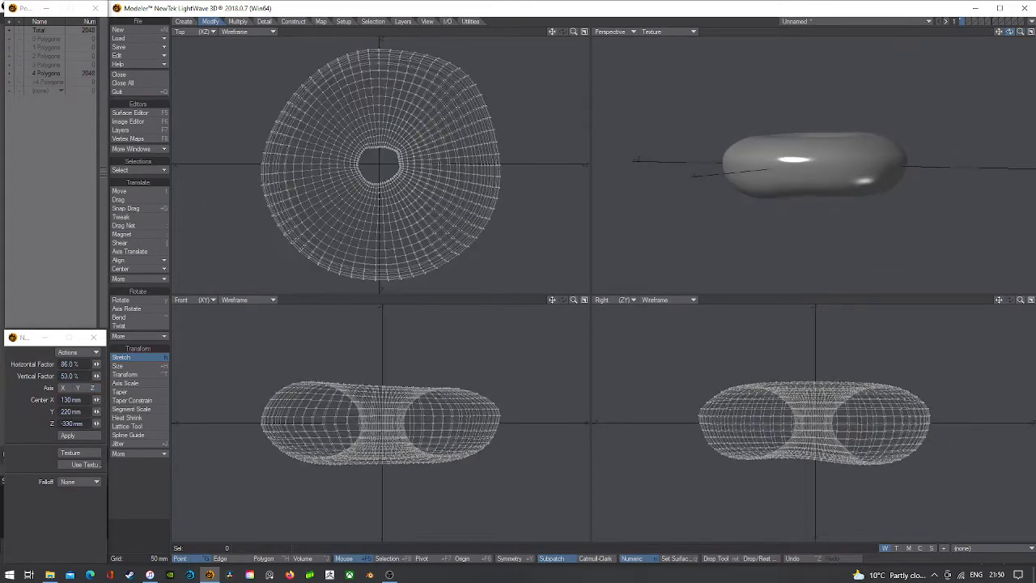
left_click_drag(382, 424, 382, 426, "ctrl")
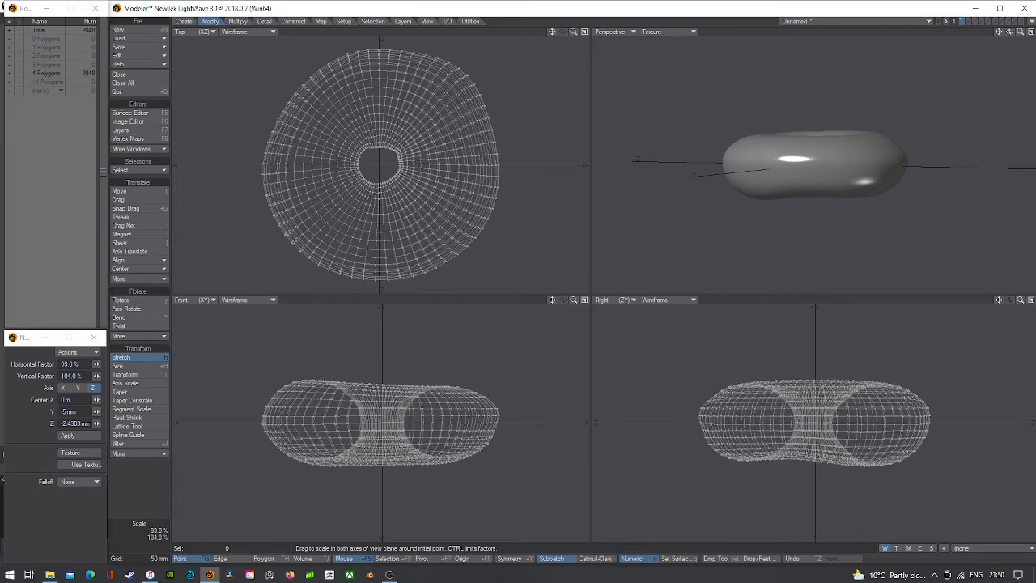
key("space")
- Show the Perspective view in Wireframe Shade and select the full loop of points around the doughnut's outer equator
left_click(689, 31)
left_click(689, 50)
key("a")
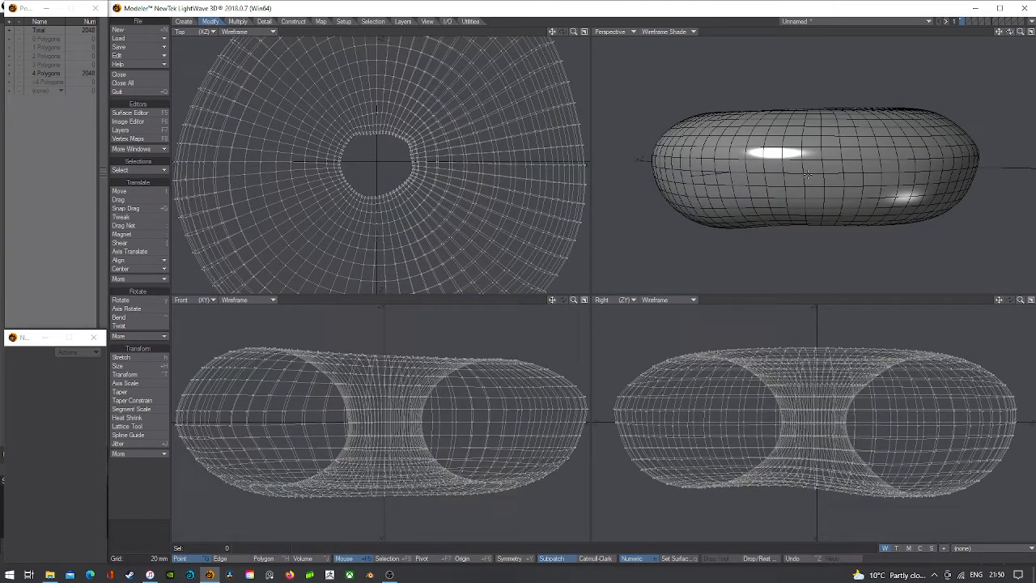
left_click_drag(807, 174, 783, 173)
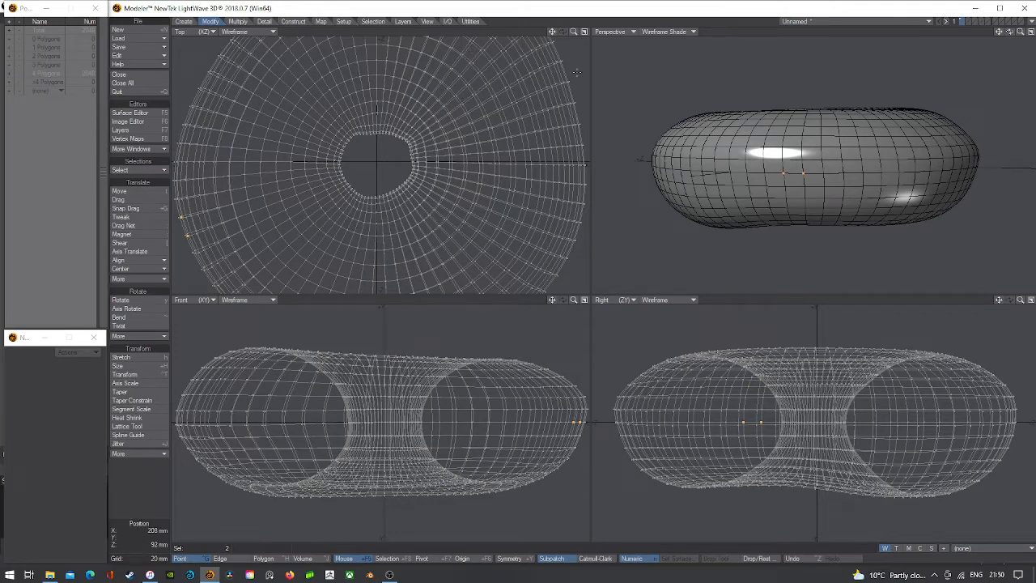
key("ctrl+l")
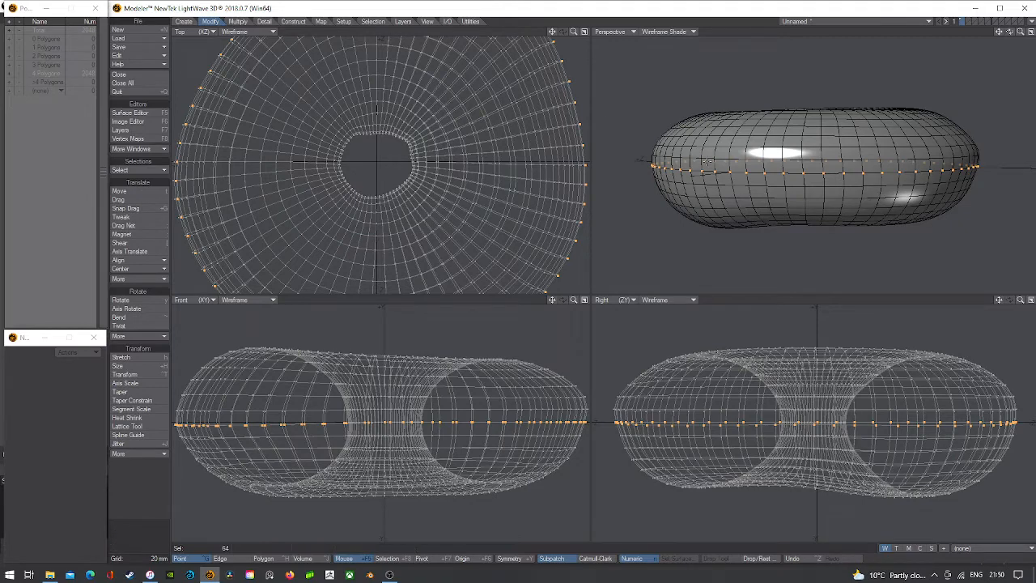
- Scale the selected equator loop slightly inward with Size from the doughnut's centre in the Top view and clear the selection
key("shift+h")
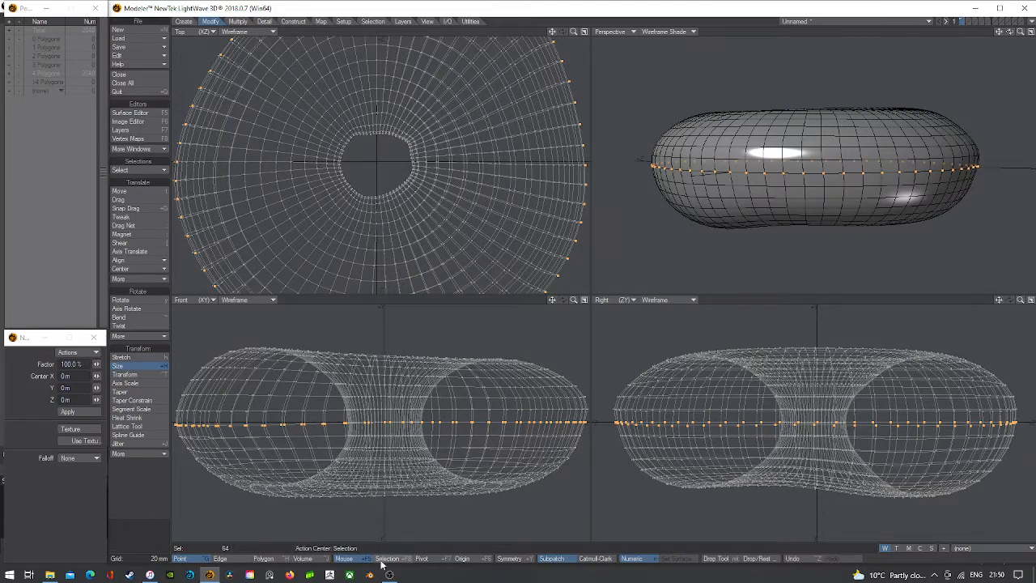
left_click_drag(377, 162, 377, 162)
key("space")
key("slash")
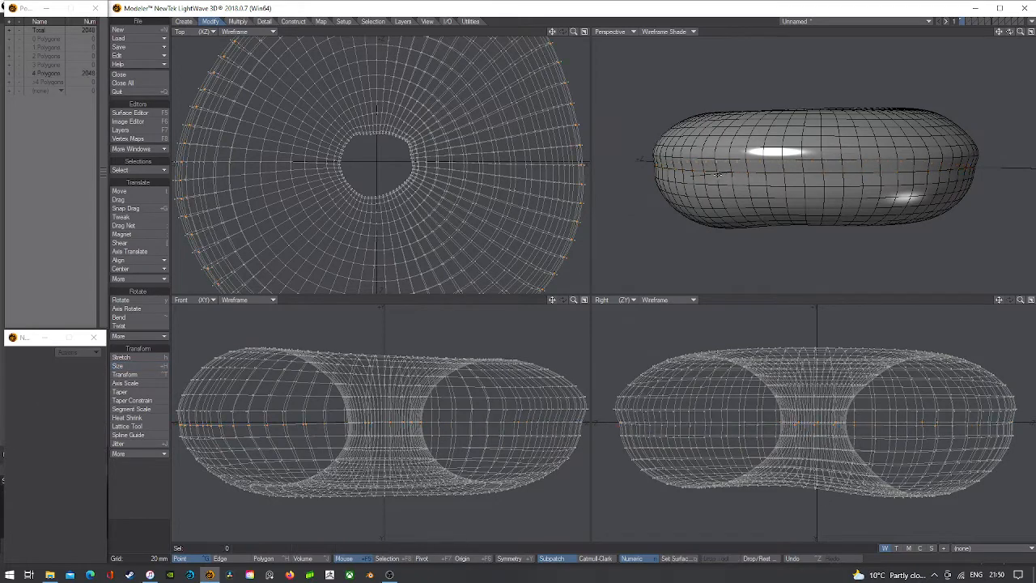
- Select the point loop just below the equator, scale it slightly inward with Size about the centre, and deselect it
left_click_drag(717, 185, 703, 185)
left_click(698, 186)
key("l")
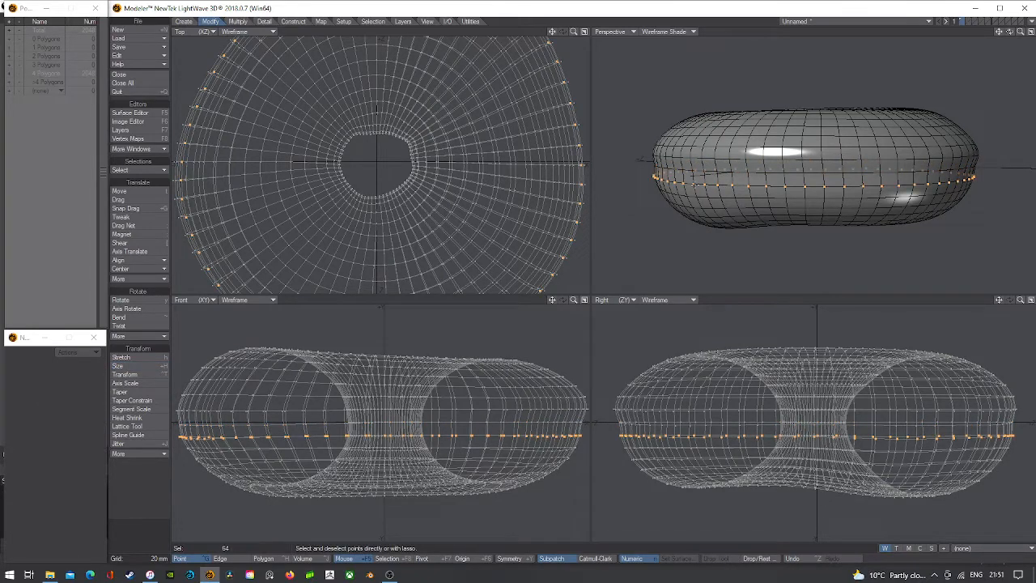
key("shift+h")
left_click_drag(379, 160, 376, 160)
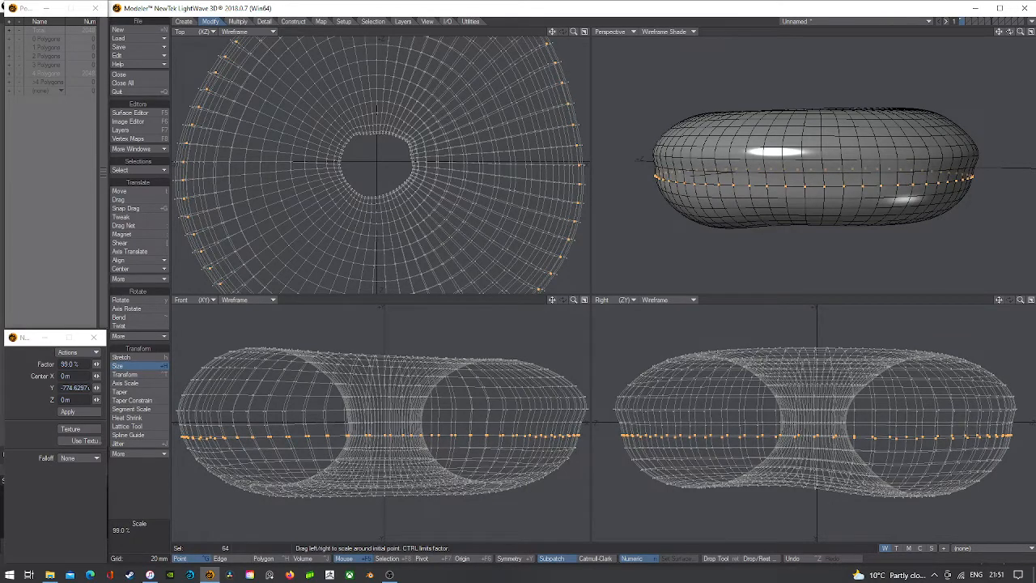
key("space")
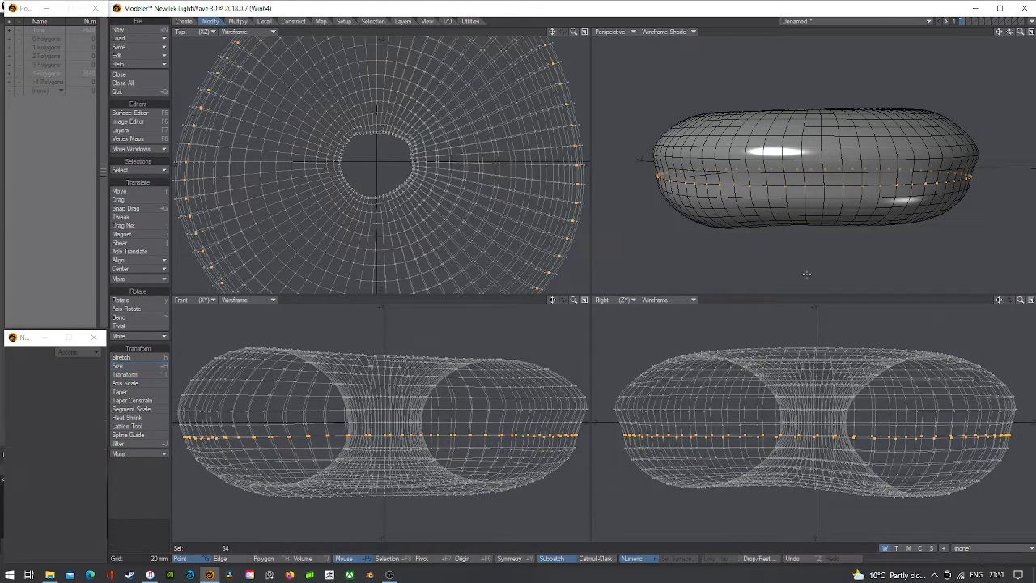
key("slash")
- Show the Perspective view in Texture shading and inspect the doughnut's outer crease and overall shape
scroll(741, 179, "down", 2)
left_click(673, 32)
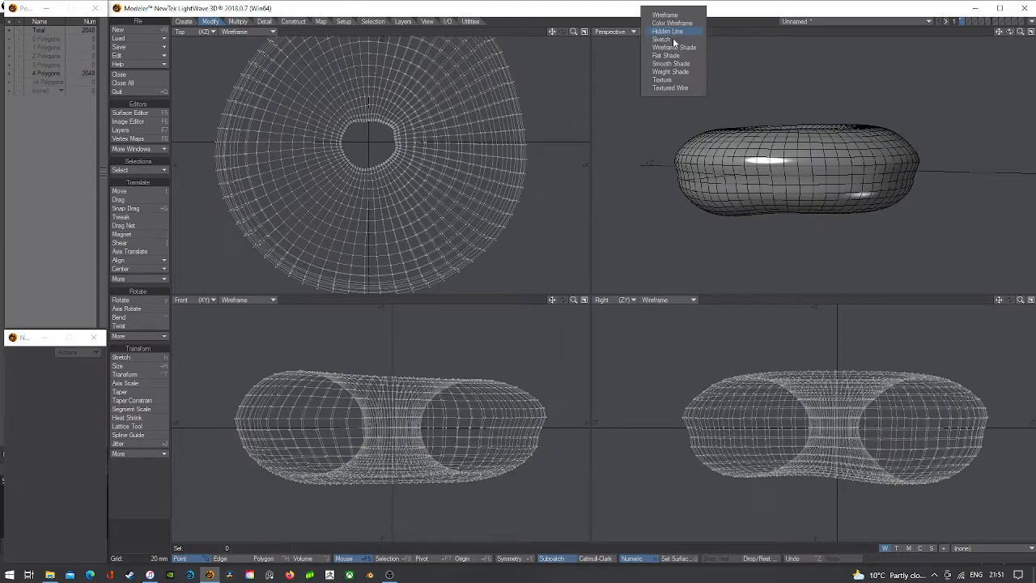
left_click(662, 79)
left_click_drag(1009, 32, 975, 56)
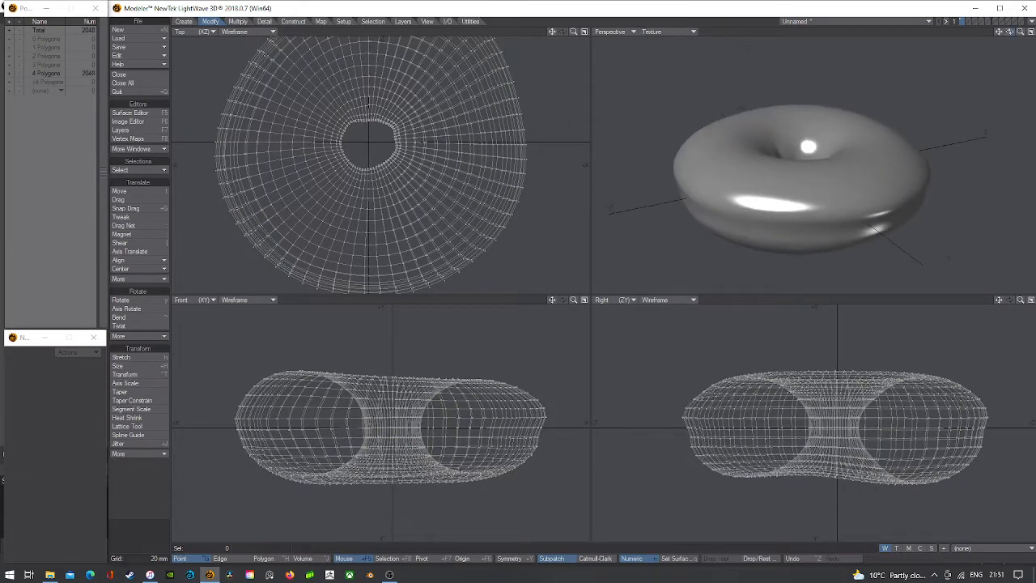
key("a")
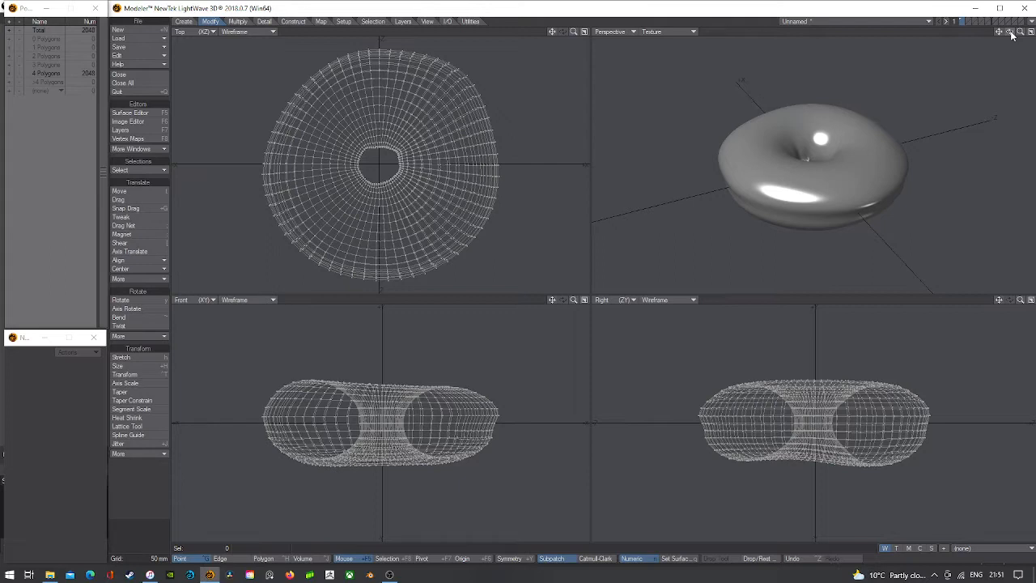
left_click_drag(1011, 34, 1006, 50)
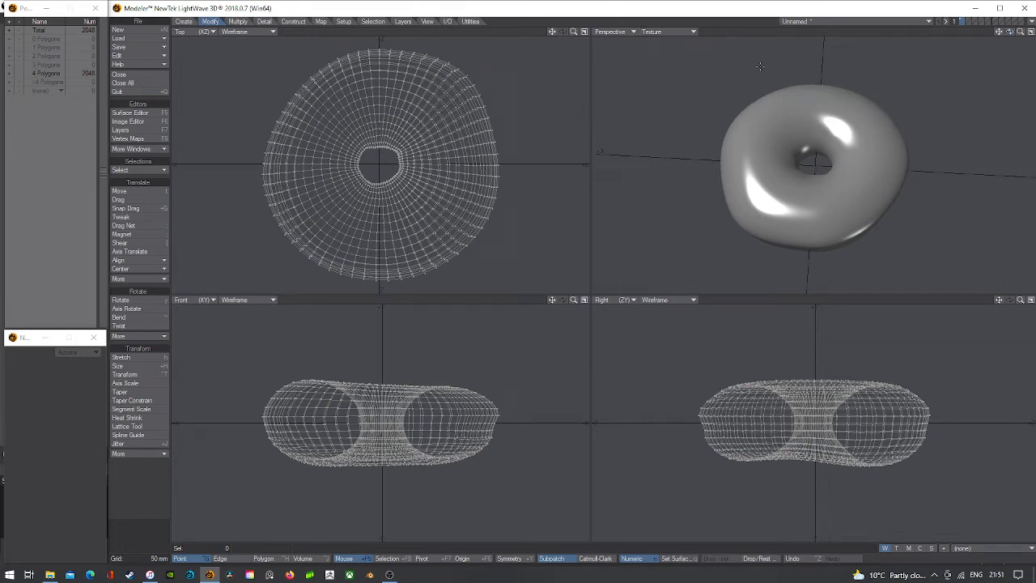
- Assign a new surface named Donut to the whole model and switch to polygon selection mode
key("q")
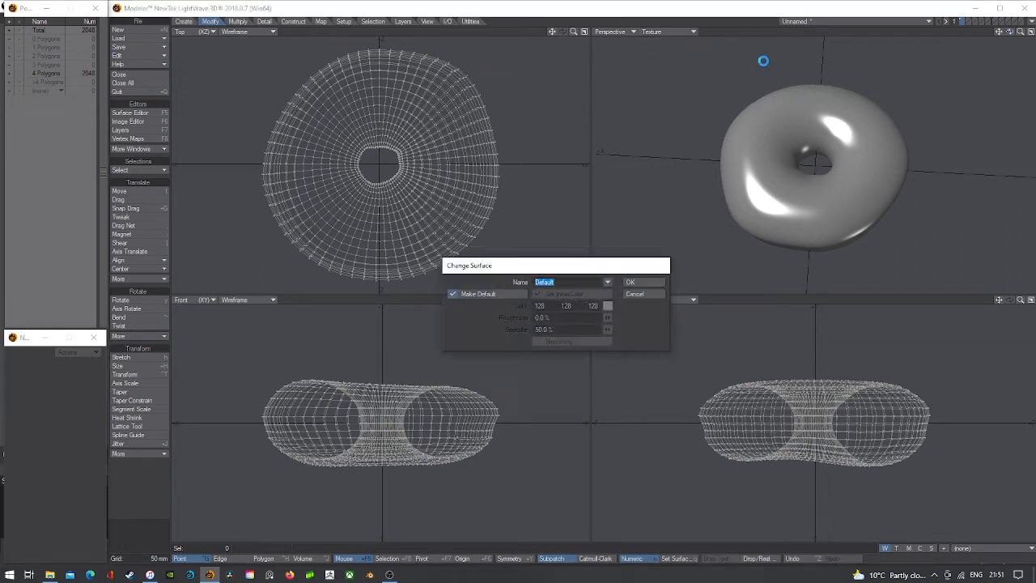
type("Donut")
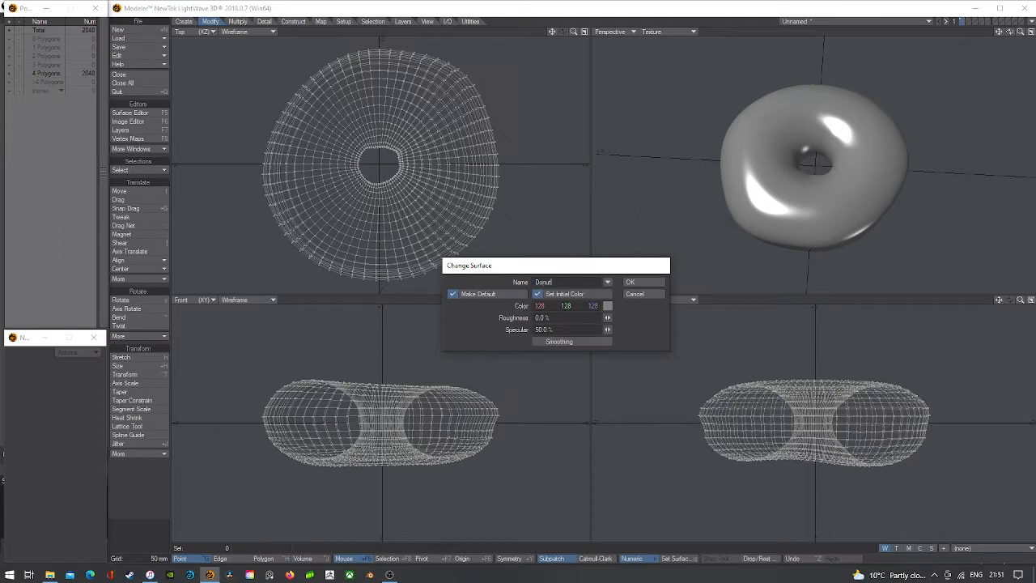
key("Return")
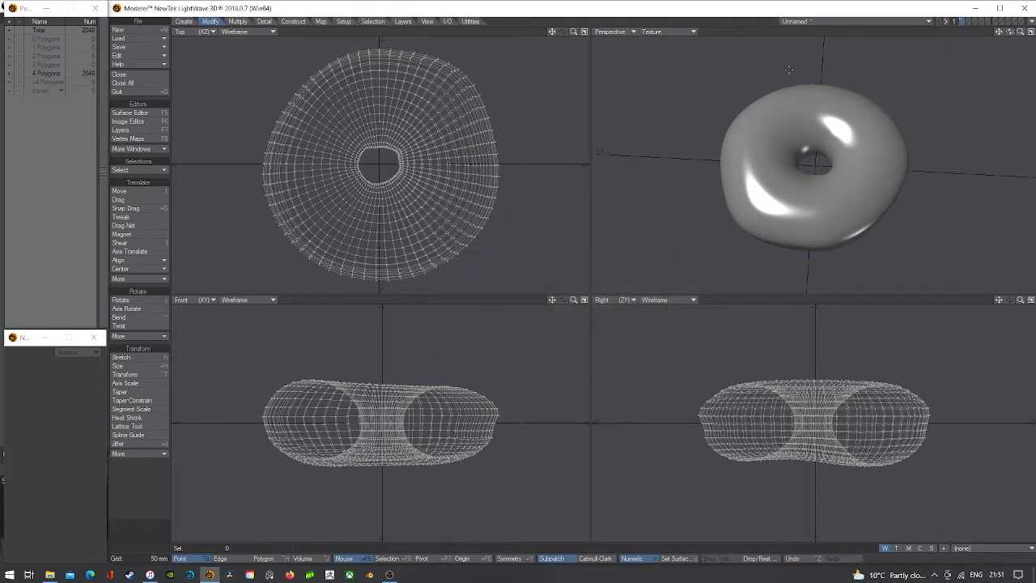
left_click(275, 559)
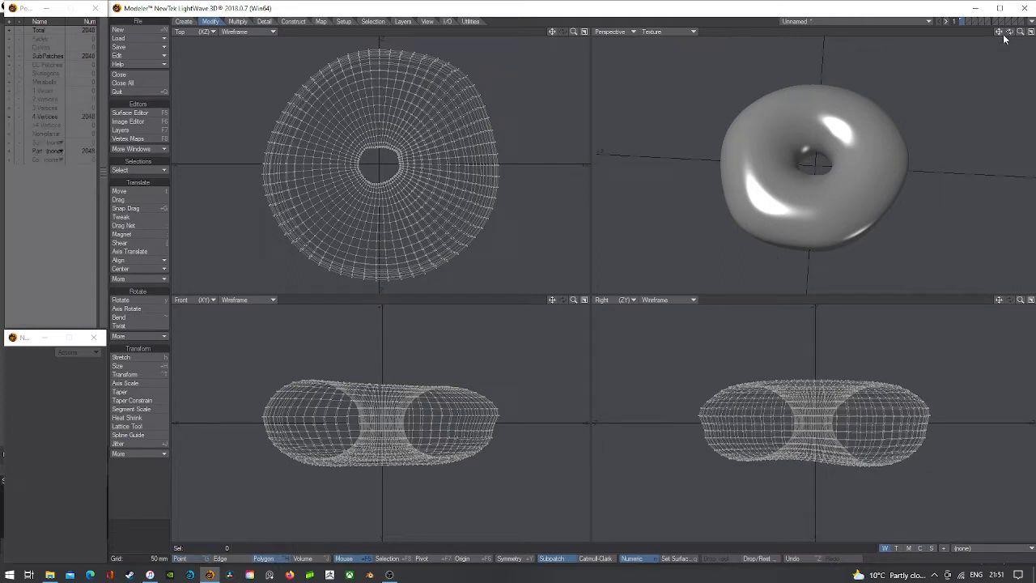
- Show the Perspective view in Wireframe Shade and examine the polygon layout on the doughnut's top and sides
mouse_move(1010, 32)
left_mouse_down()
mouse_move(997, 51)
mouse_move(1009, 35)
left_mouse_up()
left_click(683, 33)
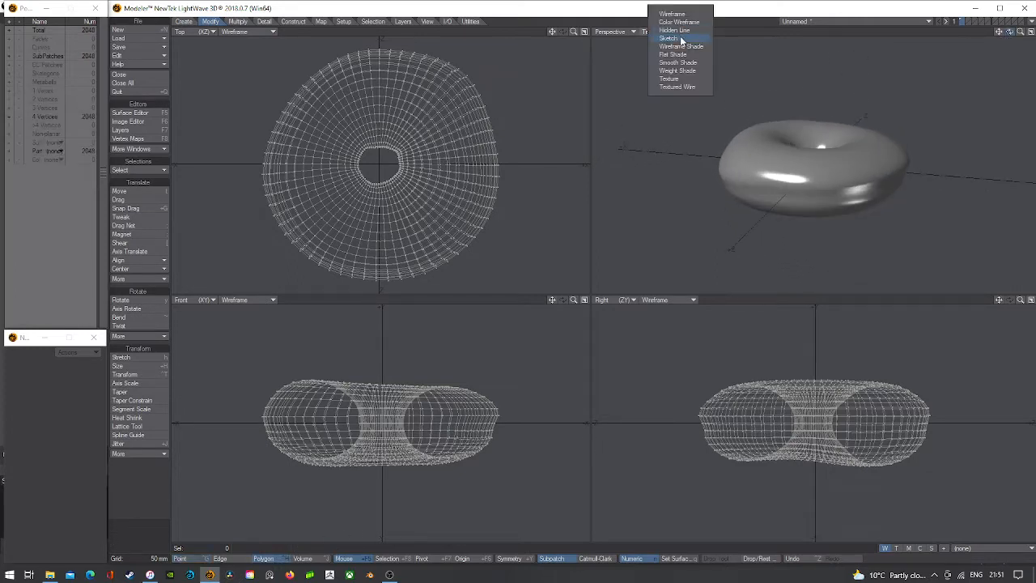
left_click(681, 47)
scroll(771, 268, "up", 3)
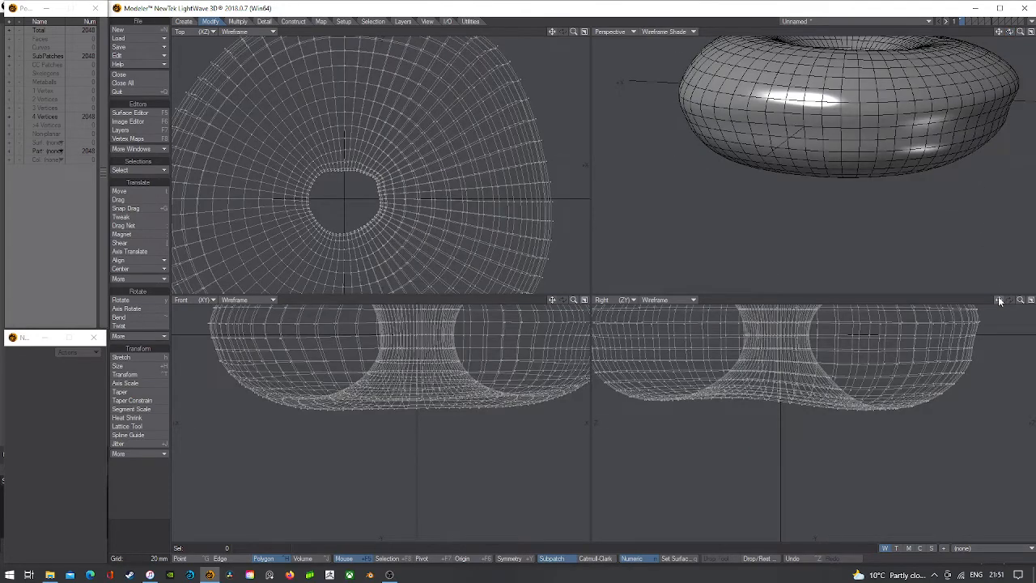
key("a")
left_click_drag(1011, 32, 1011, 56)
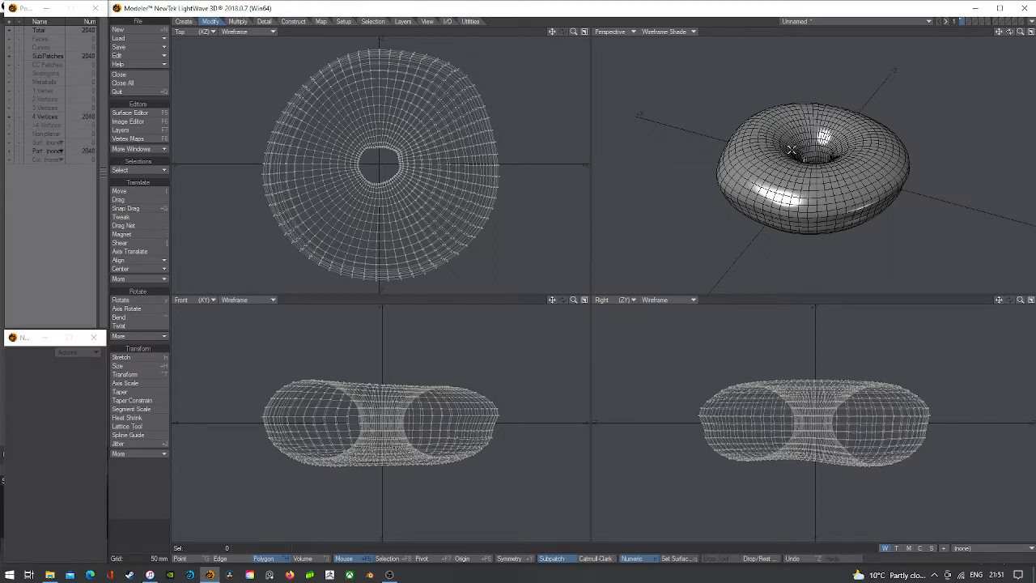
left_click_drag(1010, 32, 1010, 24)
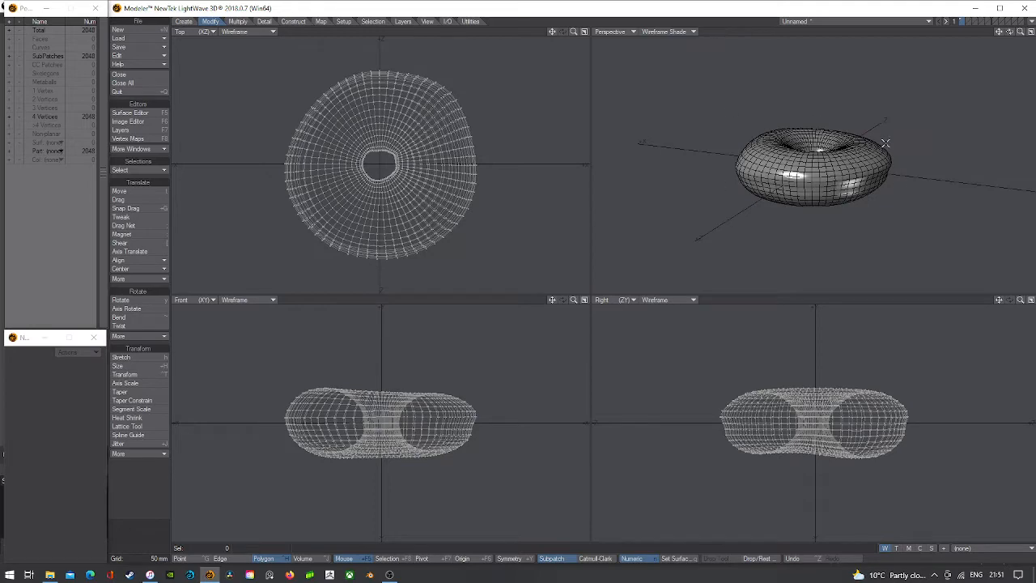
left_click_drag(1010, 32, 1031, 32)
left_click_drag(1009, 32, 1012, 37)
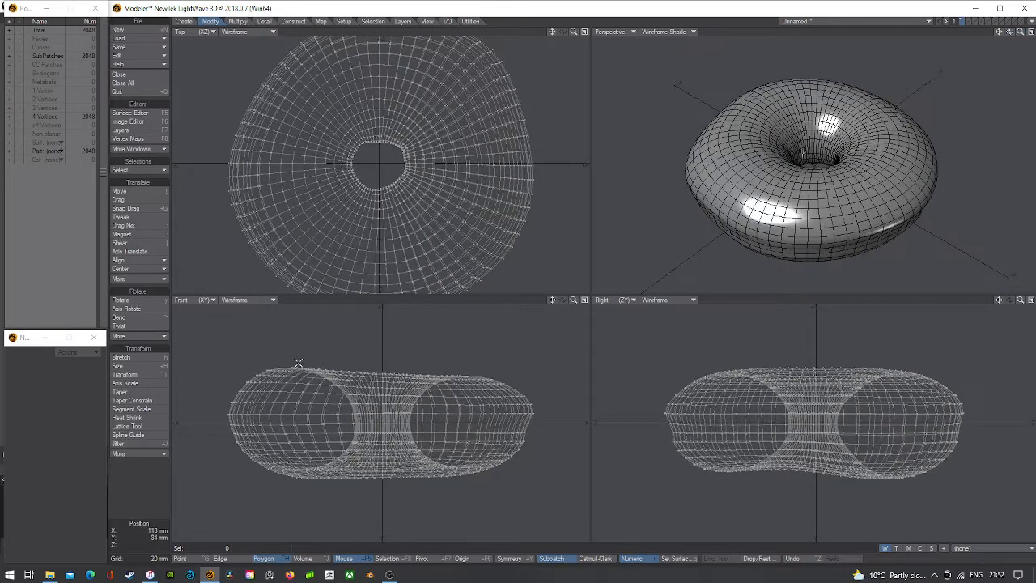
- Select all polygons on the upper half of the doughnut, replacing the first small selection
mouse_move(293, 343)
right_mouse_down()
mouse_move(213, 394)
mouse_move(213, 409)
right_mouse_up()
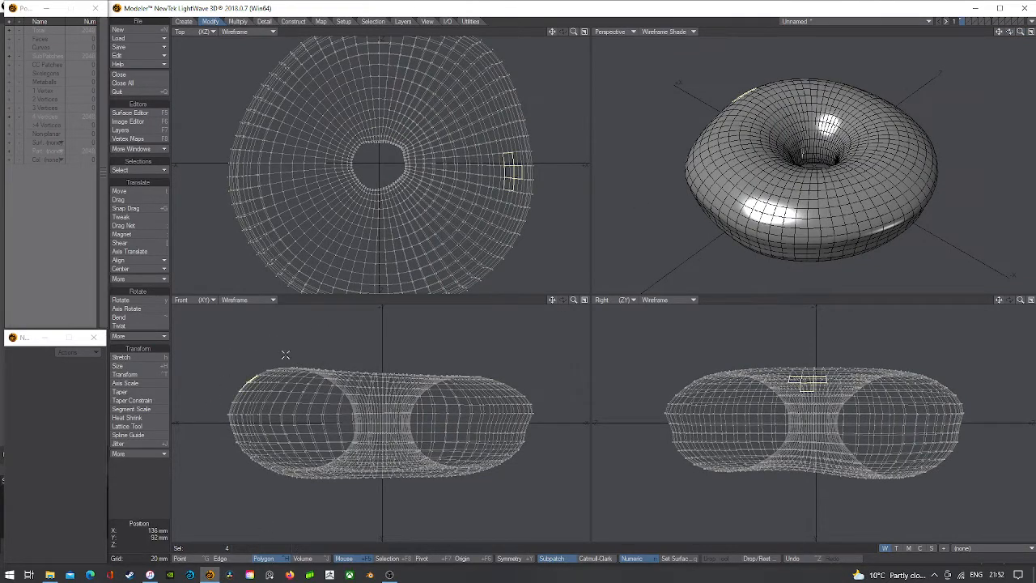
key("slash")
mouse_move(300, 345)
right_mouse_down()
mouse_move(203, 400)
mouse_move(249, 420)
mouse_move(553, 415)
mouse_move(243, 337)
right_mouse_up()
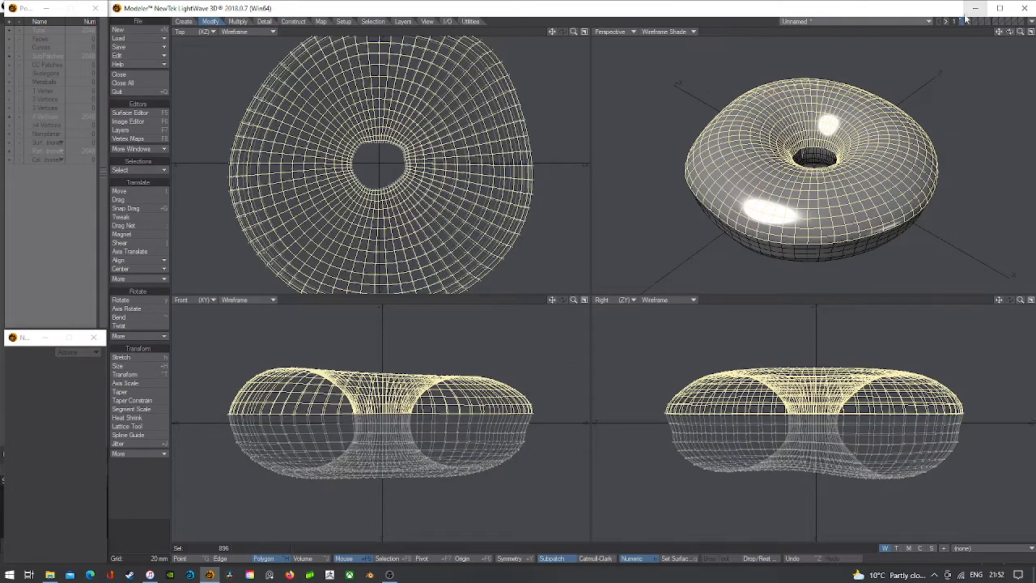
left_click_drag(1010, 31, 1001, 39)
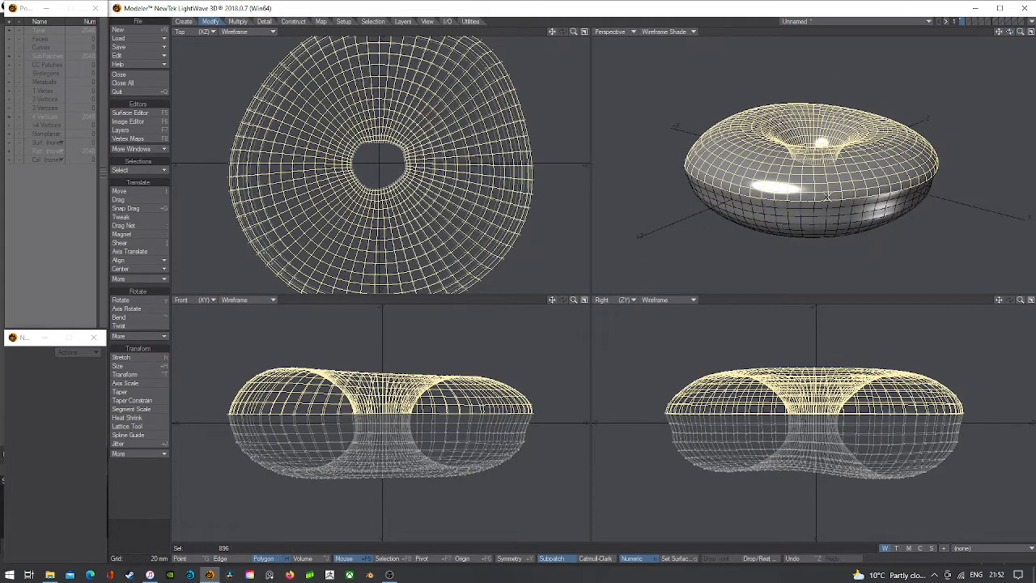
- Deselect the lowest row of the selected upper polygons and add back the few missed polygons along the edge
mouse_move(686, 397)
right_mouse_down()
mouse_move(972, 447)
mouse_move(981, 400)
mouse_move(631, 397)
right_mouse_up()
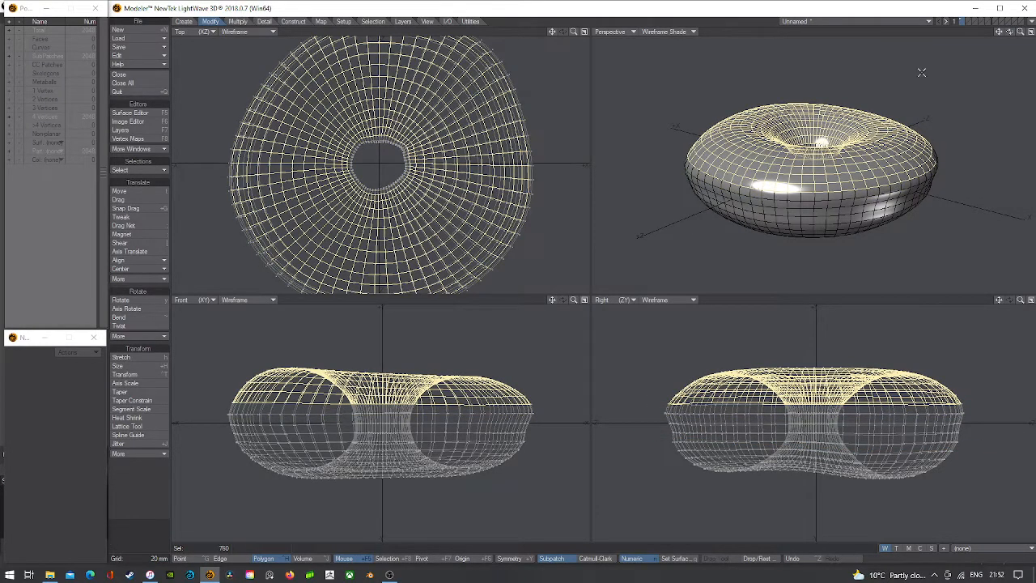
left_click_drag(1009, 31, 1013, 81)
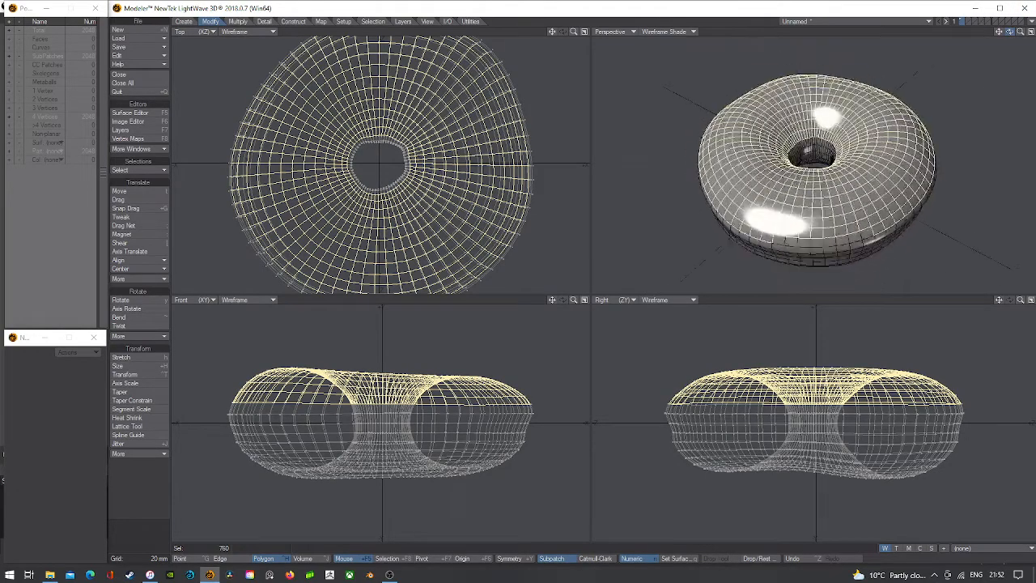
left_click_drag(866, 232, 774, 240, "shift")
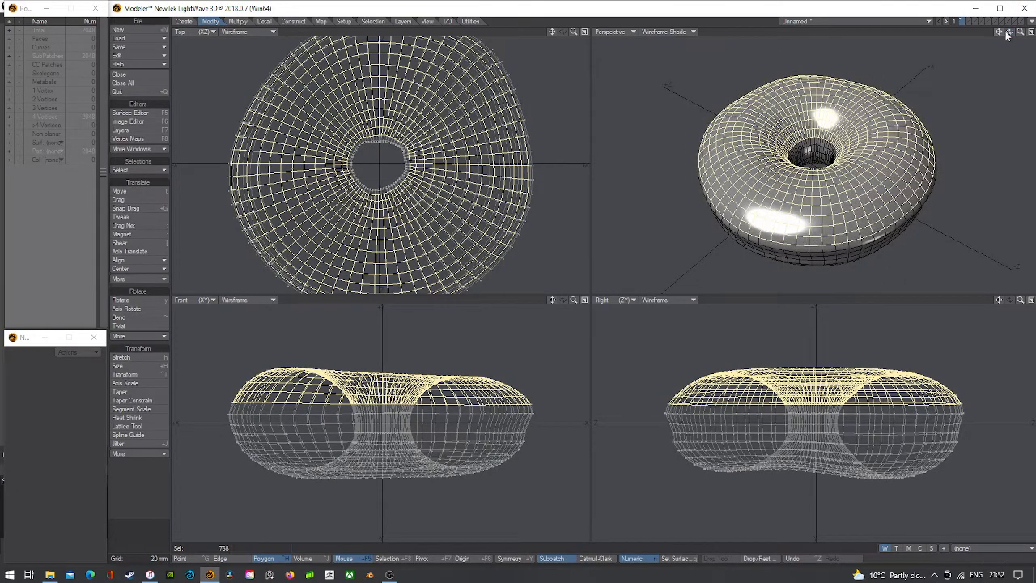
mouse_move(1008, 35)
left_mouse_down()
mouse_move(967, 29)
mouse_move(948, 42)
mouse_move(1014, 37)
left_mouse_up()
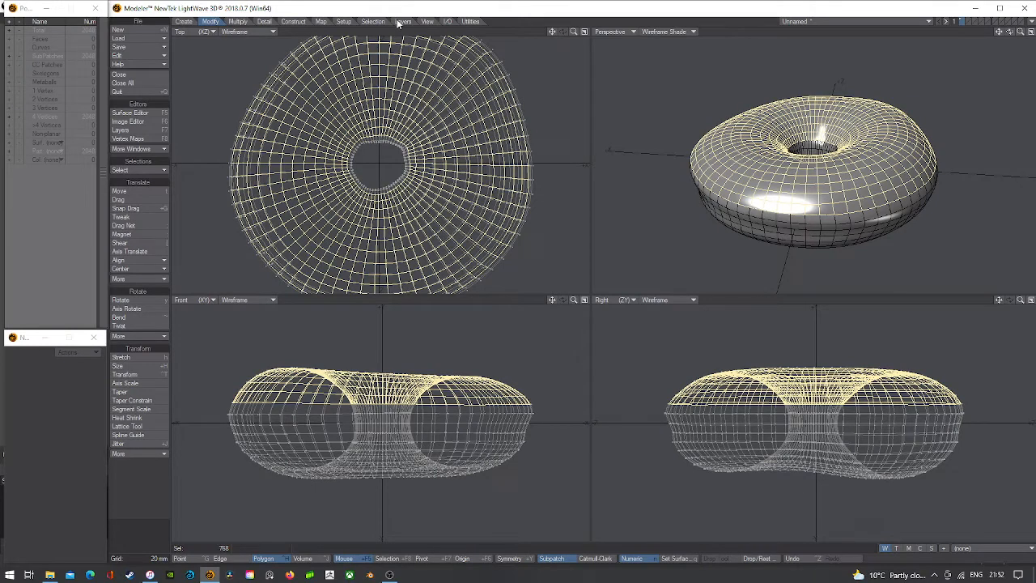
- Copy the selected upper polygons into the empty second layer and compare it with the doughnut in the first layer
left_click(969, 23)
left_click(968, 23)
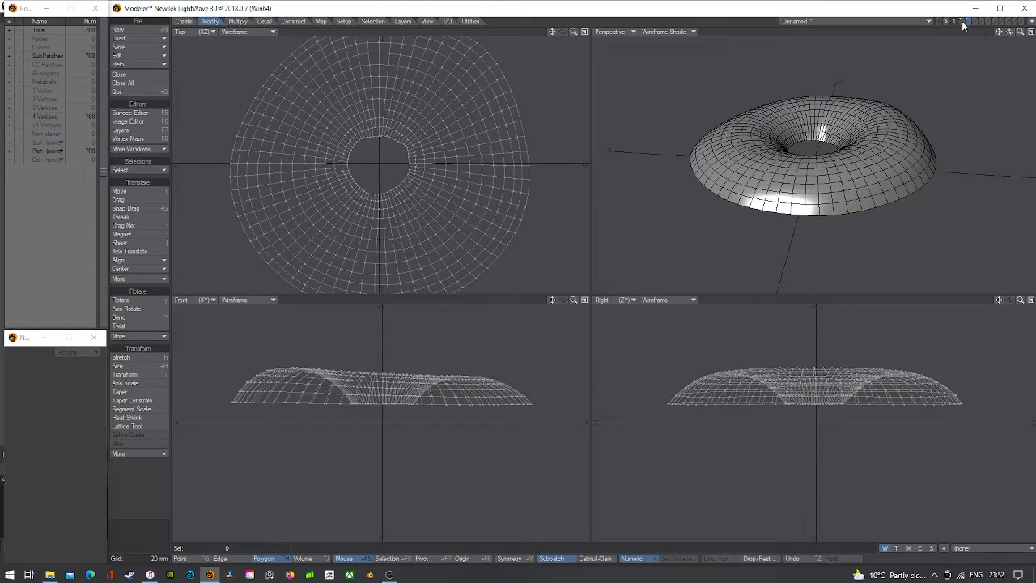
left_click(962, 22)
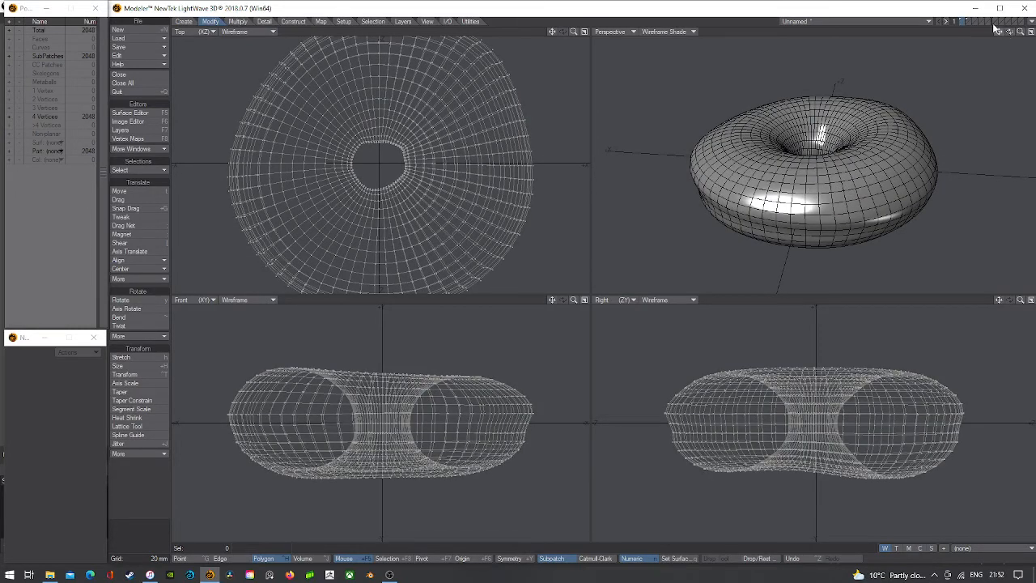
left_click(968, 23)
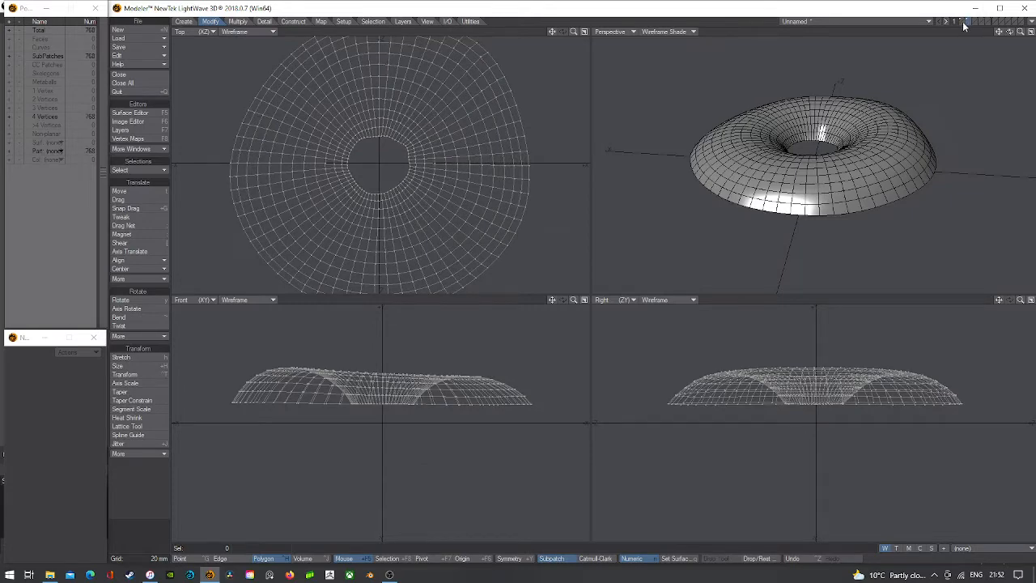
- Show the doughnut layer as the background of the icing layer and fit the views around the model
left_click(964, 26)
key("a")
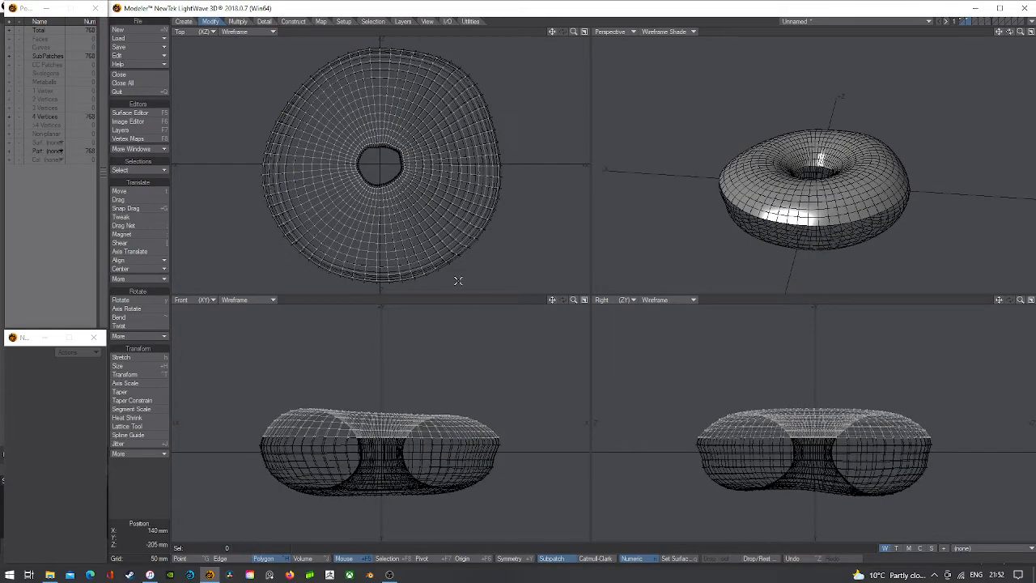
left_click(968, 21)
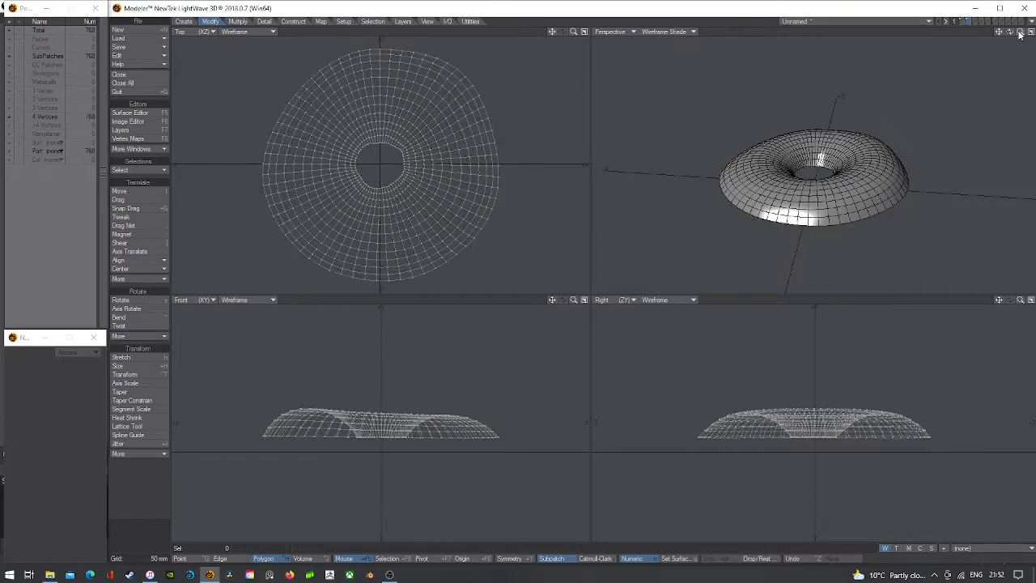
key("a")
mouse_move(1010, 32)
left_mouse_down()
mouse_move(1010, 10)
mouse_move(1009, 65)
mouse_move(1010, 32)
left_mouse_up()
left_click(965, 25)
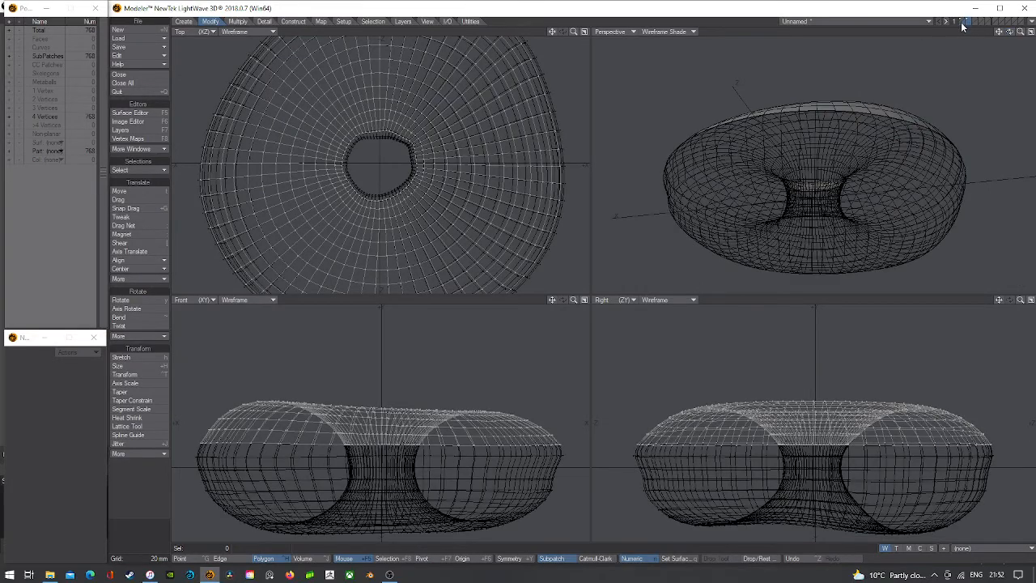
- Scale the icing shell to 98% about the doughnut's centre with Size
key("shift+h")
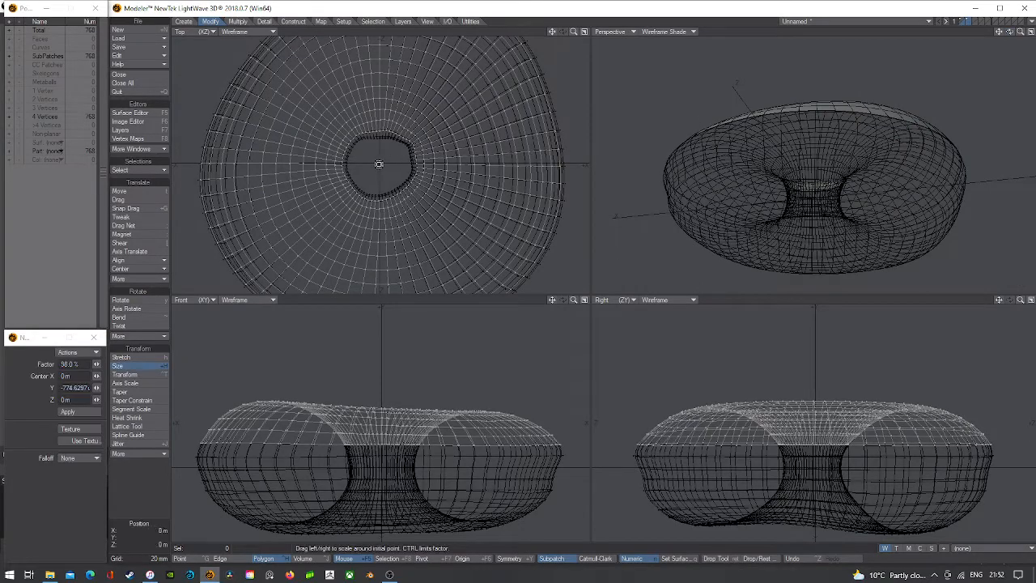
left_click_drag(380, 163, 378, 164)
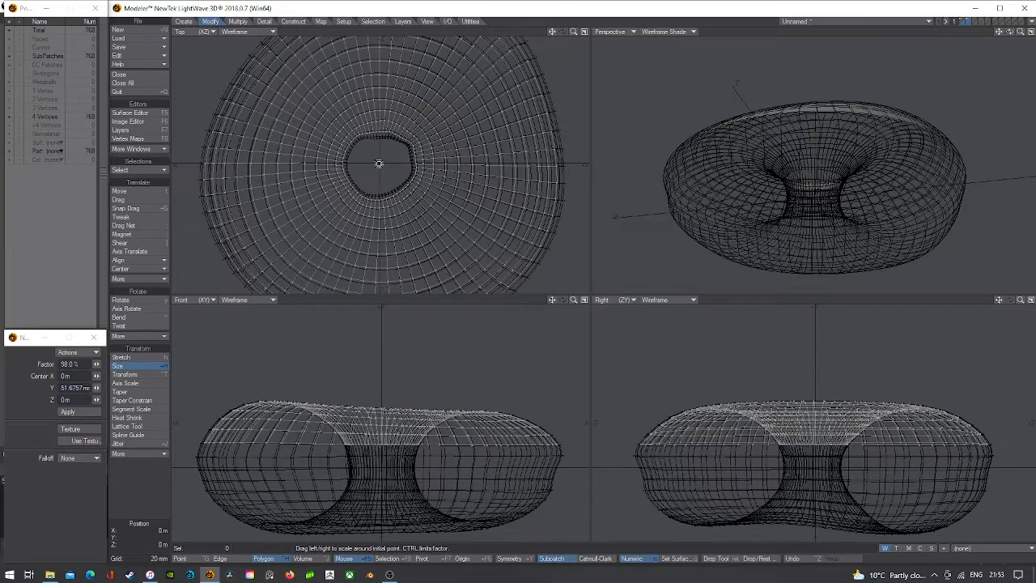
key("space")
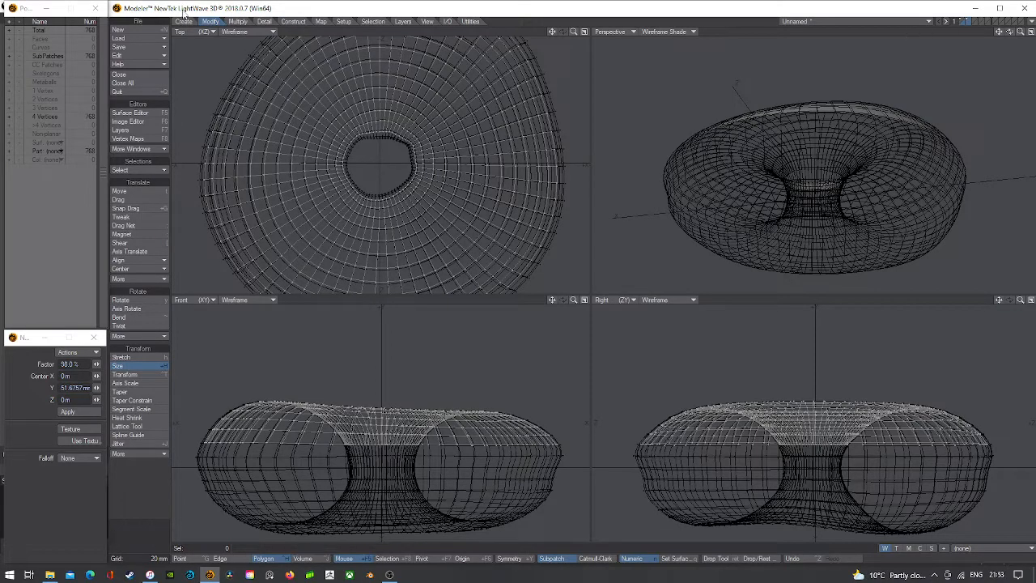
- Thicken the icing shell outward by about 7 mm with one segment
left_click(237, 22)
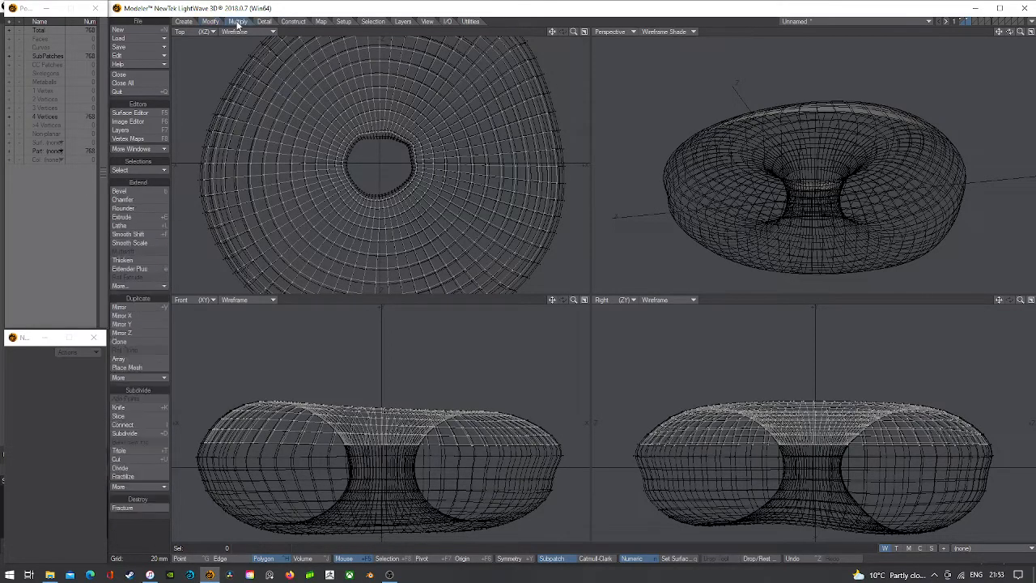
left_click(131, 258)
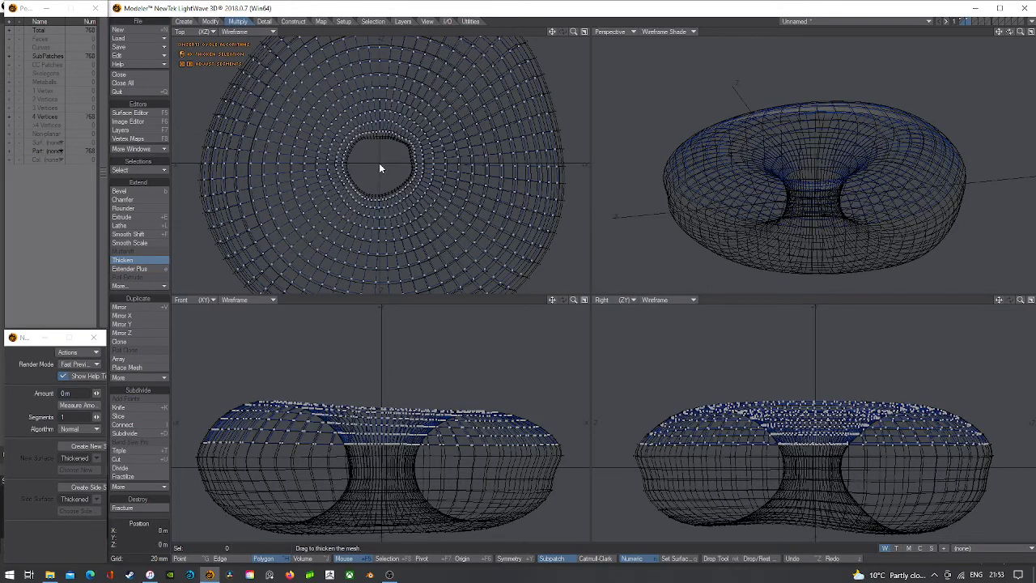
left_click_drag(383, 164, 391, 164)
left_click_drag(1009, 31, 1010, 57)
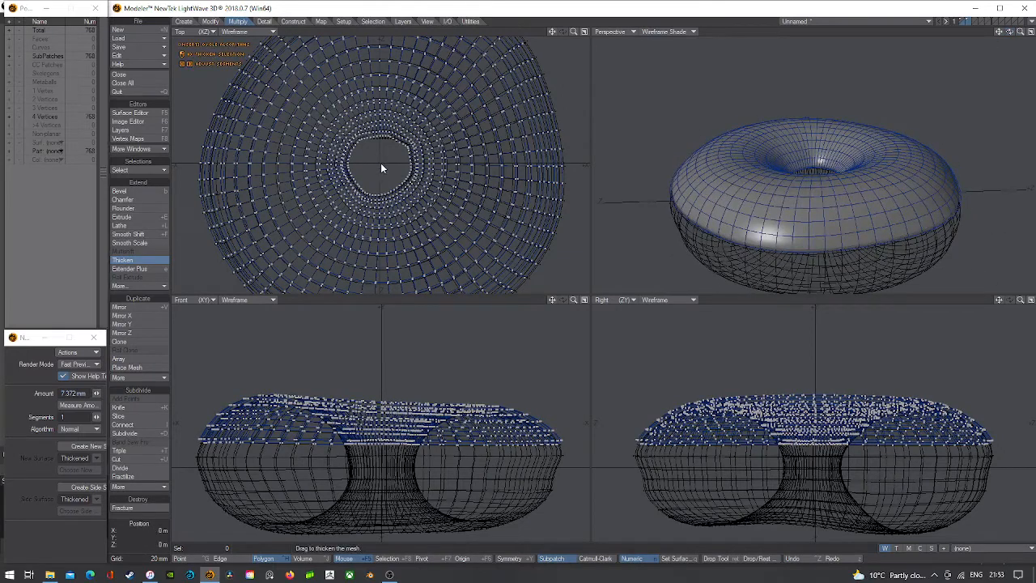
left_click_drag(391, 164, 391, 164)
key("space")
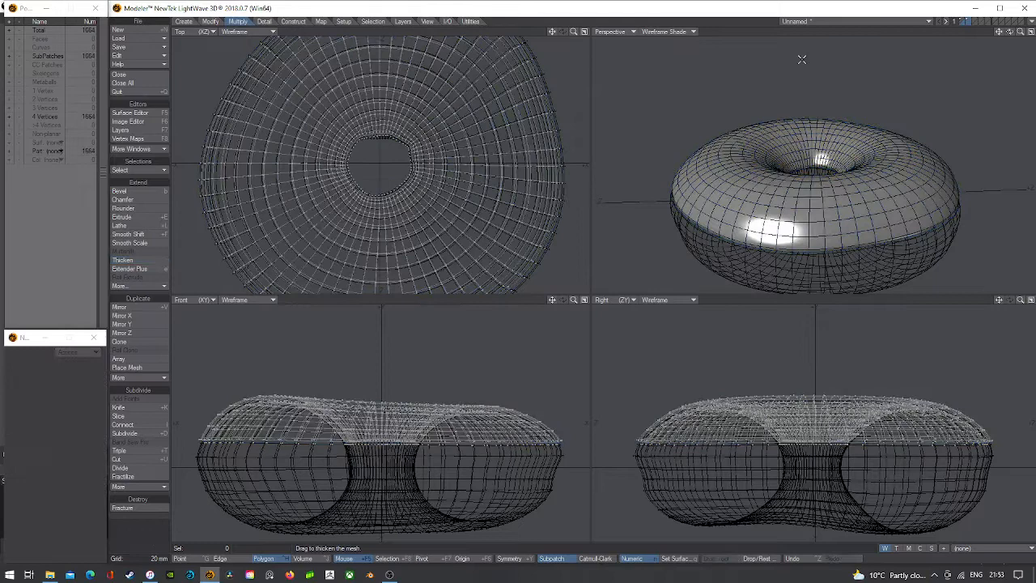
- Show the doughnut and icing layers together in Texture shading and inspect how they fit
left_click(965, 22)
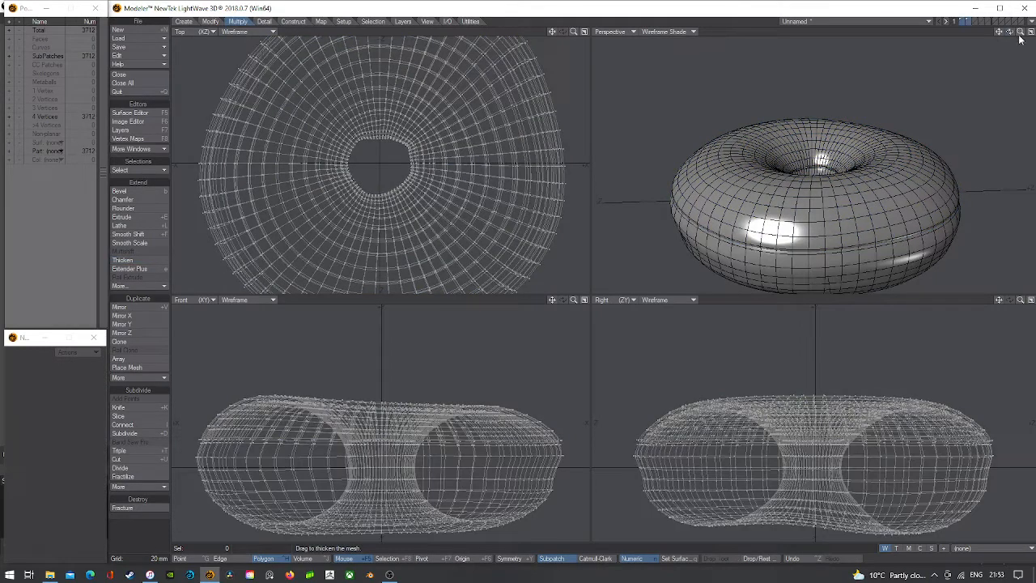
left_click(668, 31)
left_click(682, 80)
mouse_move(1010, 33)
left_mouse_down()
mouse_move(990, 62)
mouse_move(1013, 50)
mouse_move(1017, 58)
mouse_move(1018, 38)
left_mouse_up()
- Make only the icing layer active and assign a new surface to it
left_click(969, 20)
key("a")
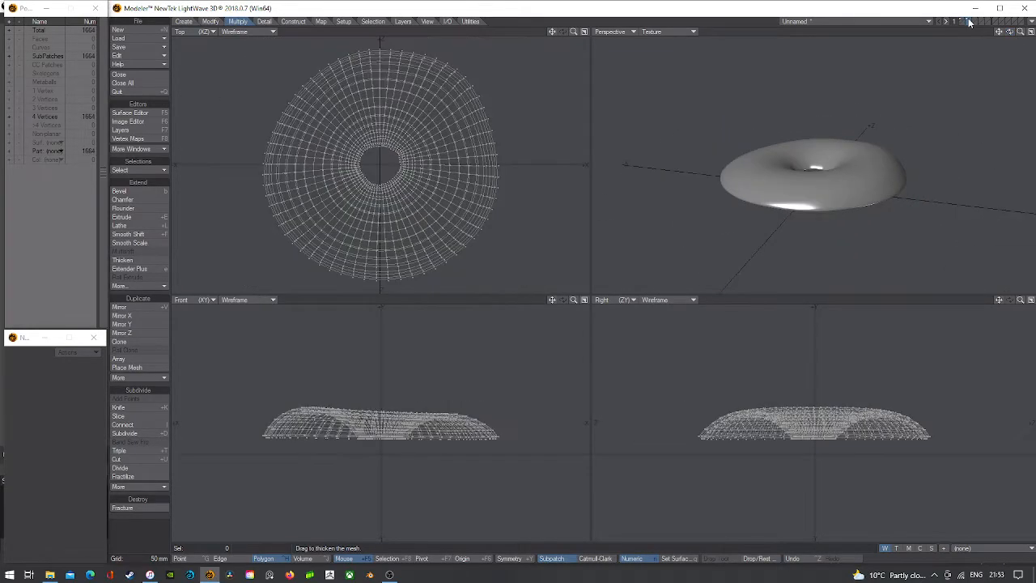
type("qksn")
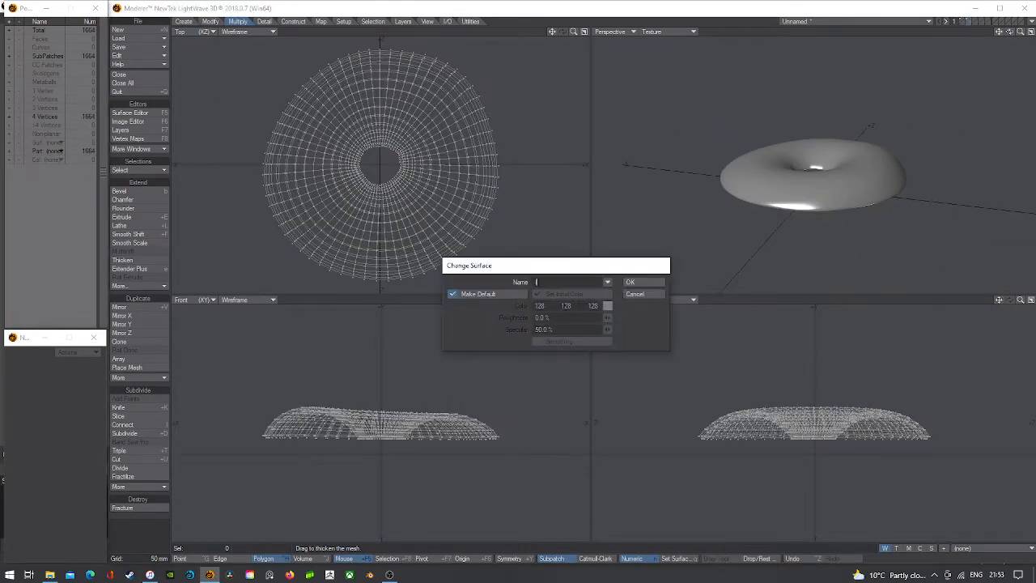
key("Return")
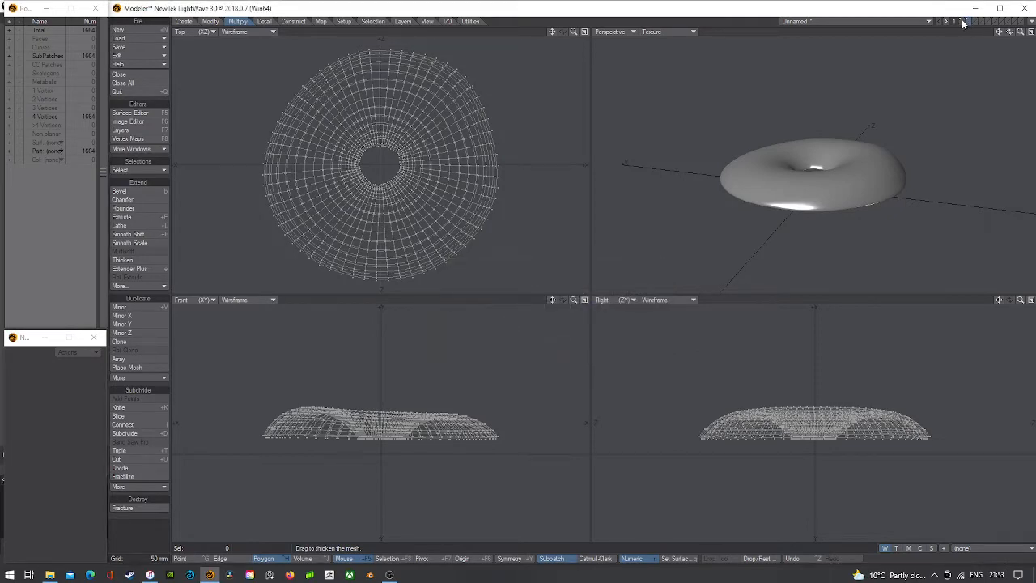
- Show the doughnut layer in the background and inspect how the icing sits on it
left_click(964, 25)
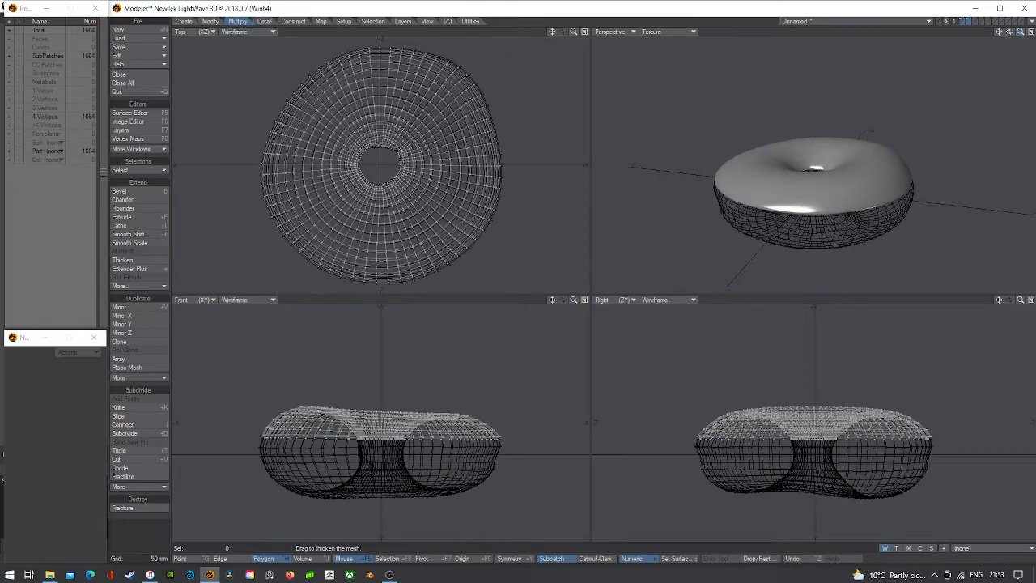
key("a")
key("comma")
left_click_drag(1011, 32, 932, 243)
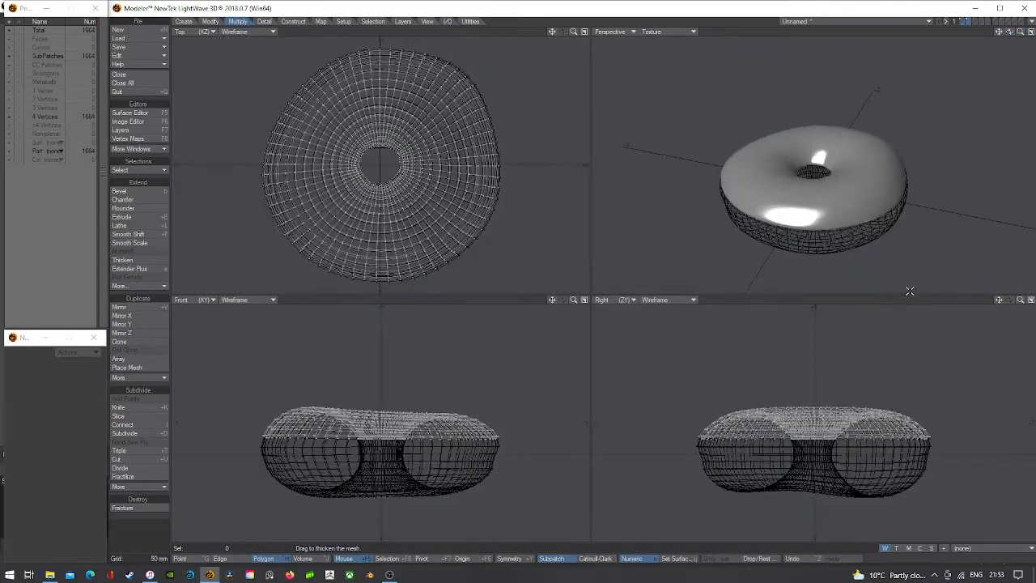
left_click_drag(1020, 300, 1033, 300)
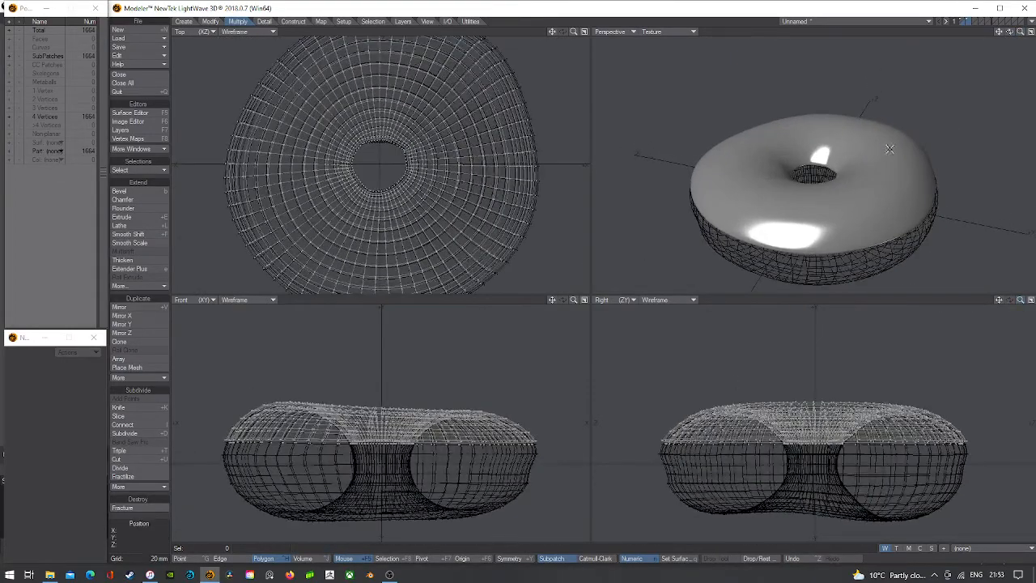
- Show only the icing layer in Wireframe Shade and select two adjacent polygon loops around its outer side
left_click(968, 22)
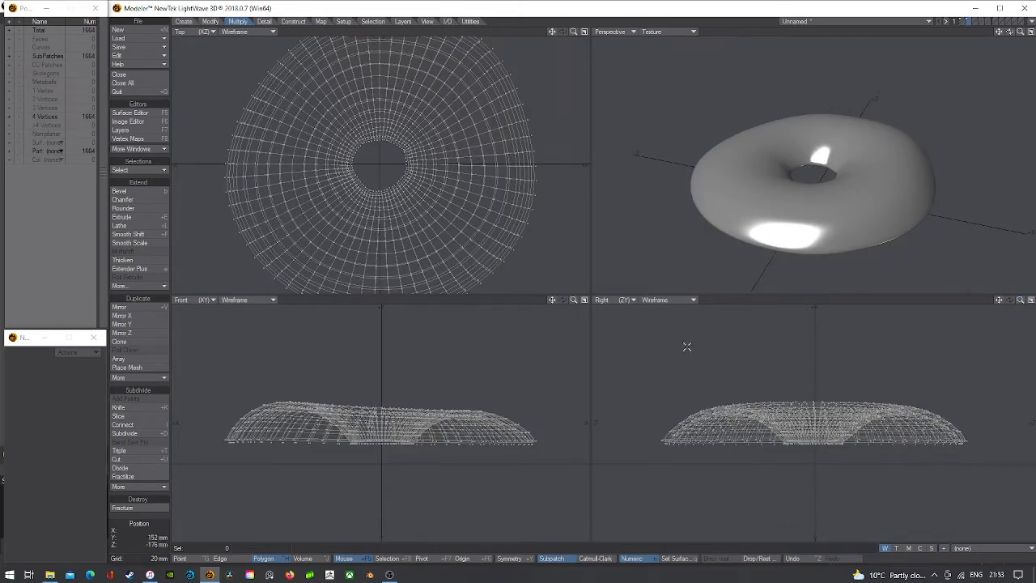
left_click(678, 31)
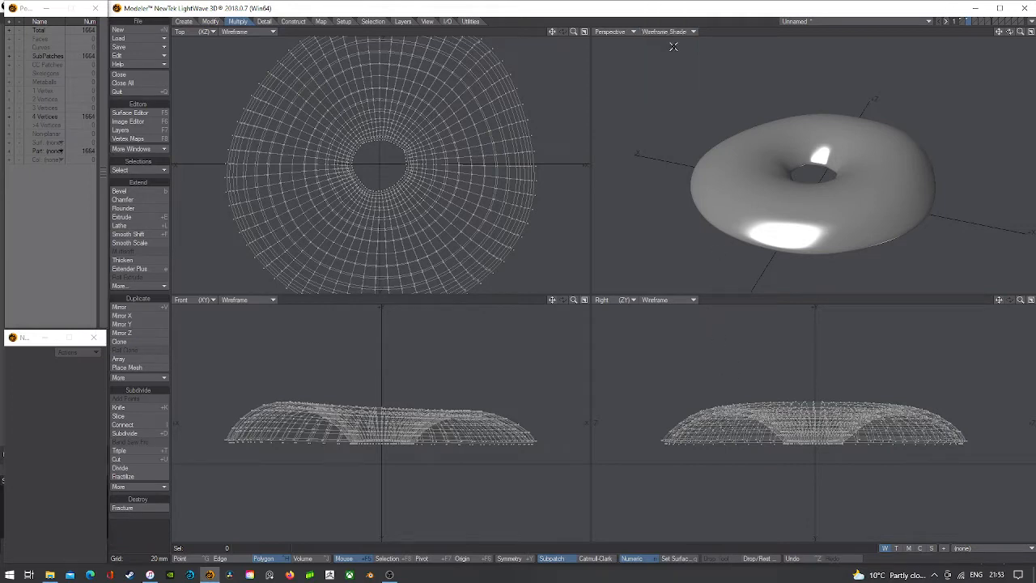
left_click(673, 45)
left_click_drag(713, 197, 725, 205)
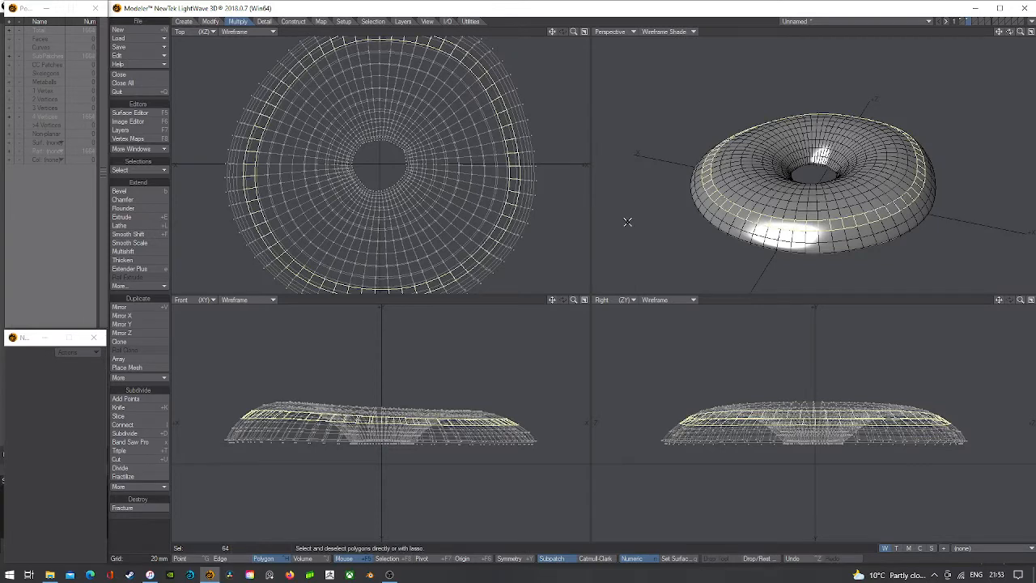
left_click_drag(706, 207, 718, 213)
key("bracketright")
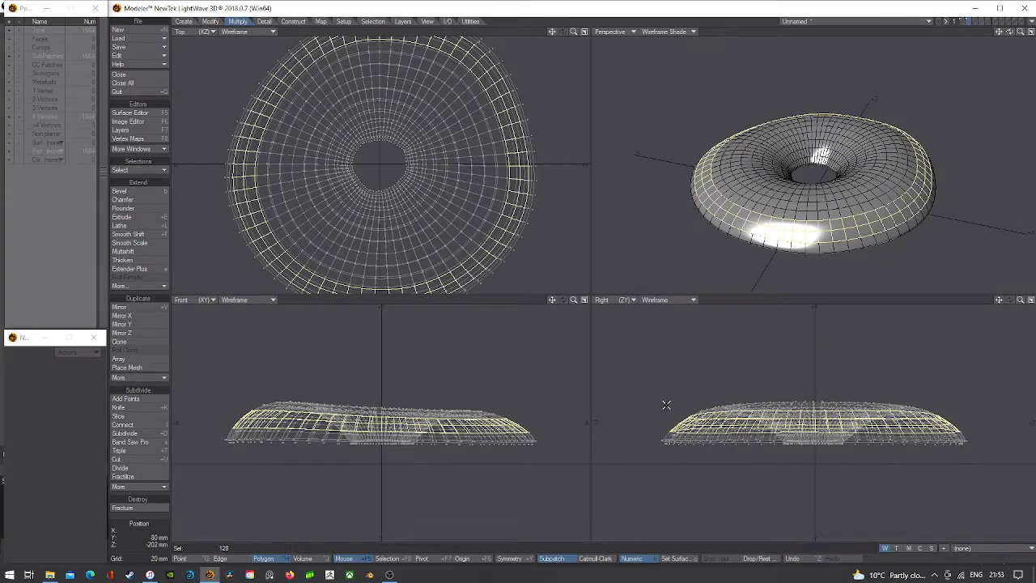
- Add the icing's lower polygons to the selection and deselect those around the central hole
mouse_move(680, 420)
right_mouse_down()
mouse_move(995, 486)
mouse_move(977, 435)
right_mouse_up()
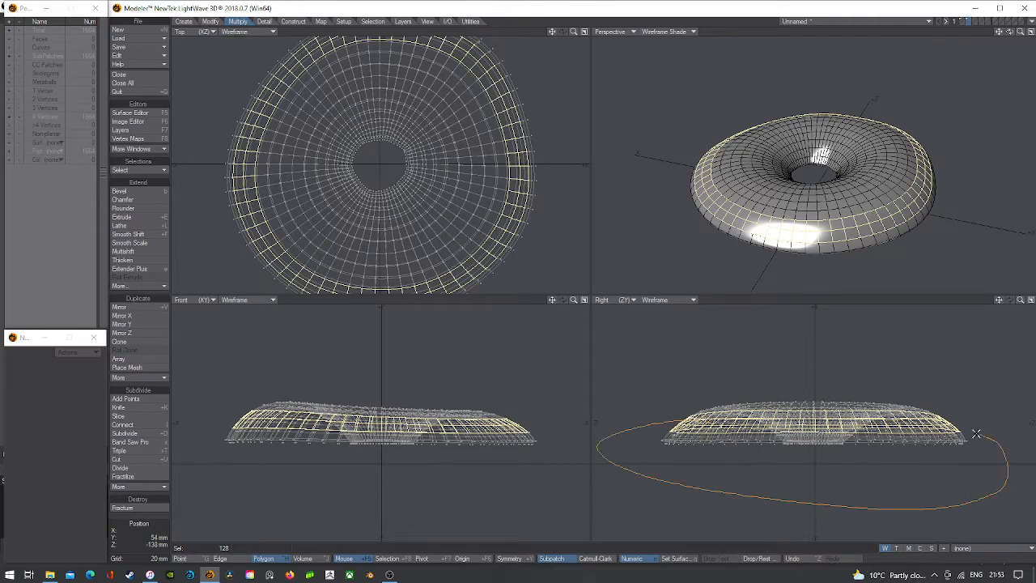
right_click_drag(743, 422, 706, 419)
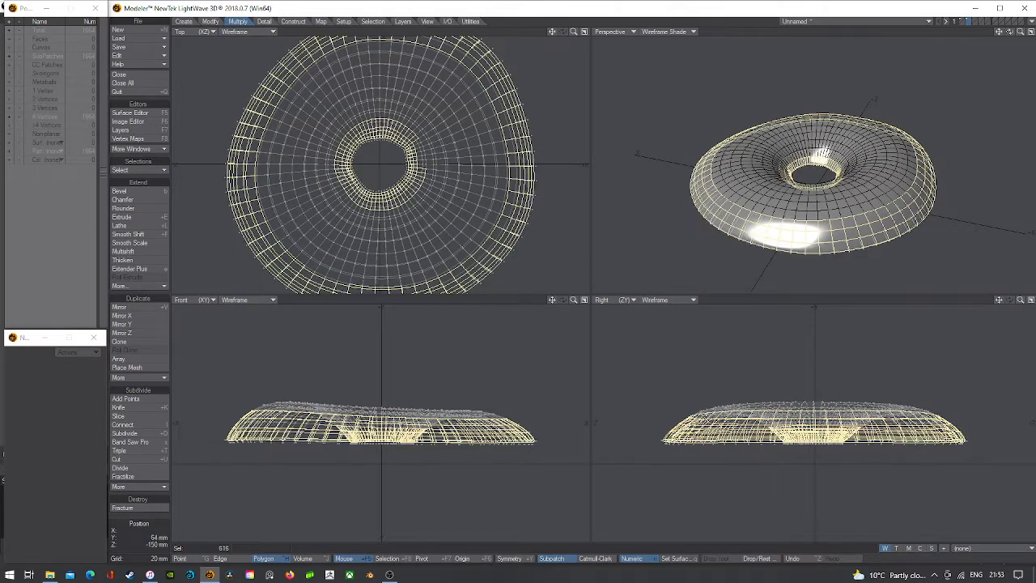
mouse_move(408, 101)
right_mouse_down()
mouse_move(290, 178)
mouse_move(470, 166)
right_mouse_up()
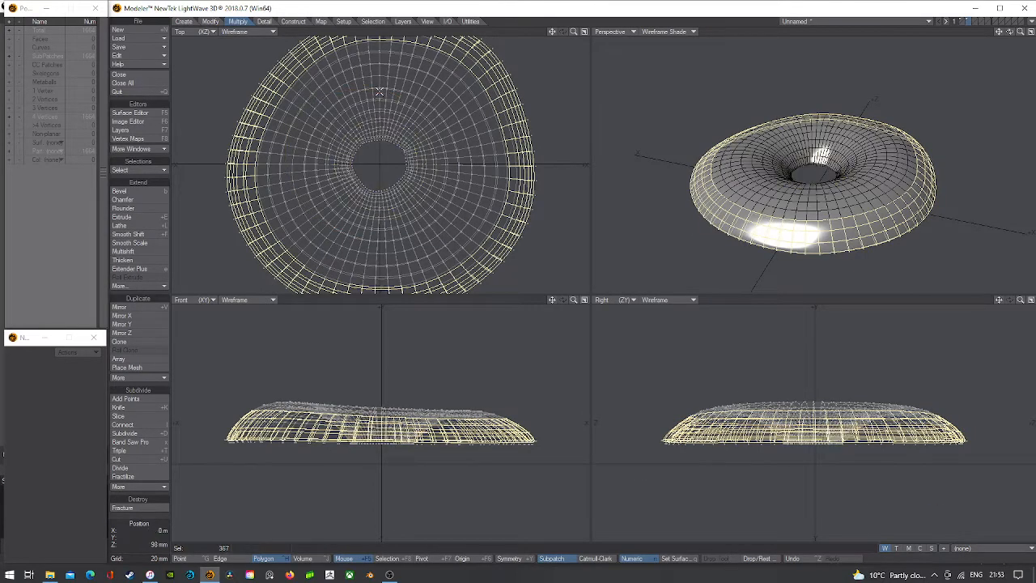
mouse_move(1009, 32)
left_mouse_down()
mouse_move(992, 89)
mouse_move(1005, 26)
left_mouse_up()
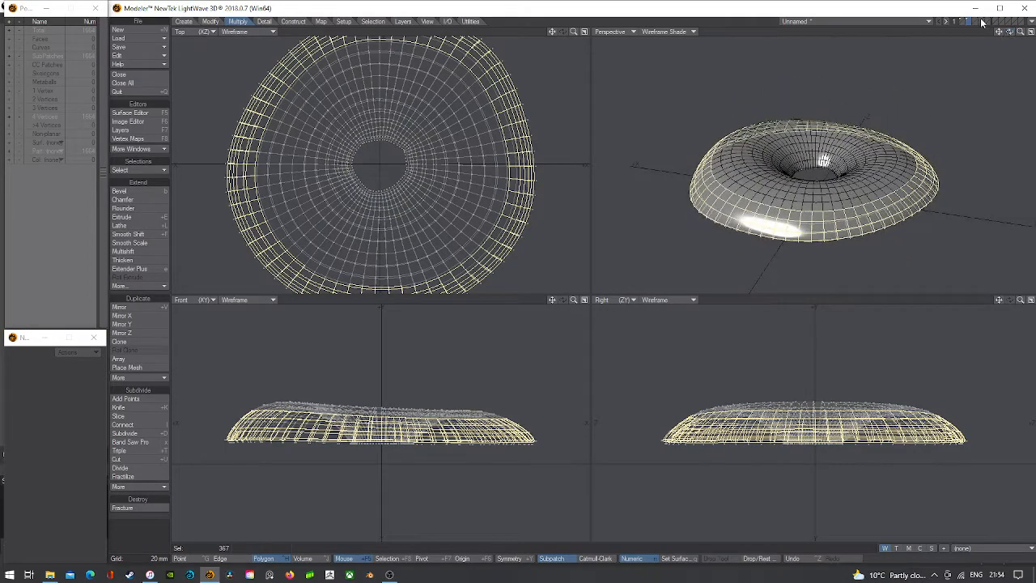
- Hide the icing's unselected polygons, clear the selection and show the doughnut layer in the background
key("equal")
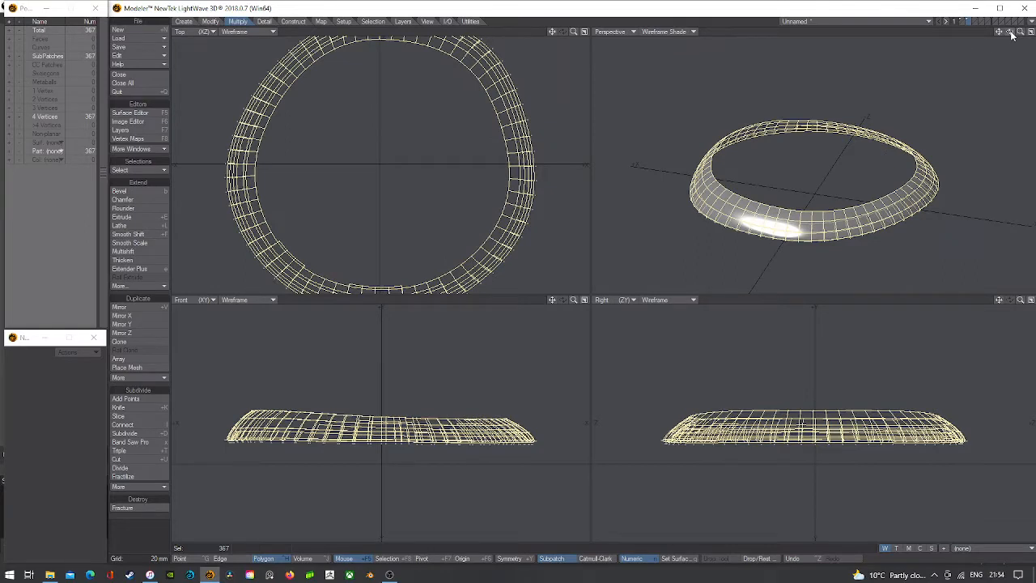
key("slash")
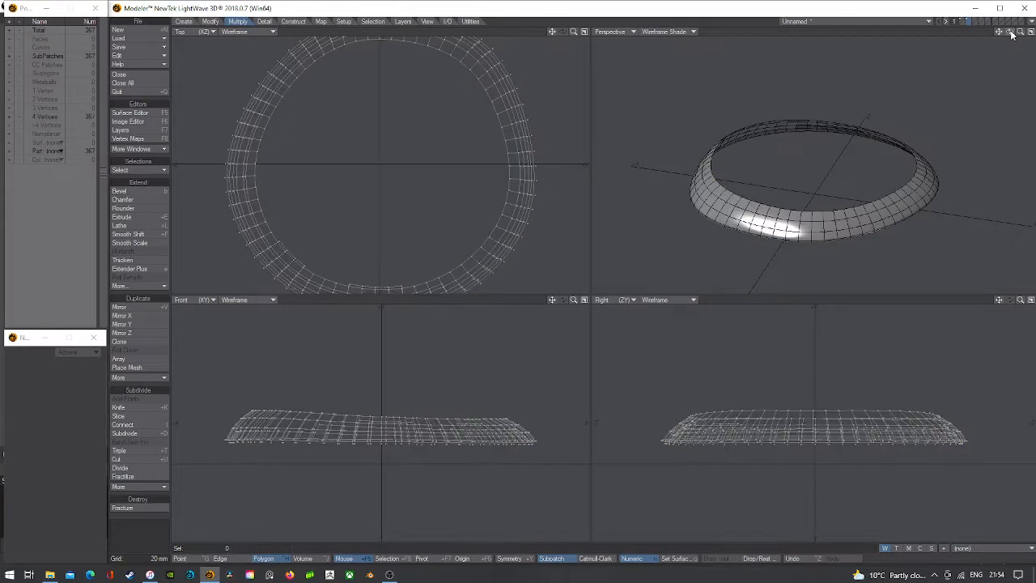
left_click_drag(1011, 35, 1011, 34)
left_click(962, 26)
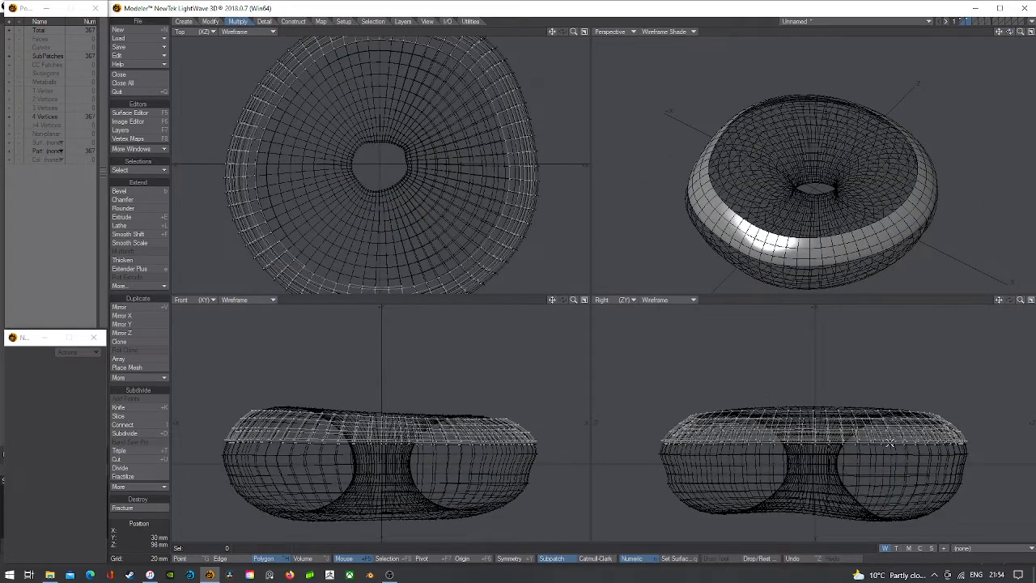
- Reset the Magnet tool, give it a falloff about 120 by 80 mm on the icing's positive X side, and pull the rim down about 14 mm
left_click(211, 21)
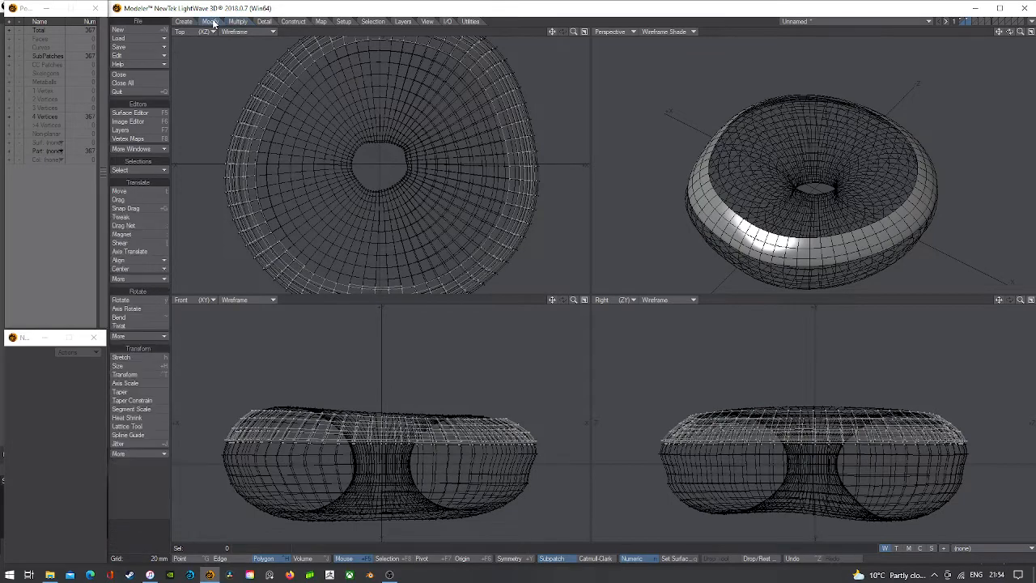
left_click(137, 234)
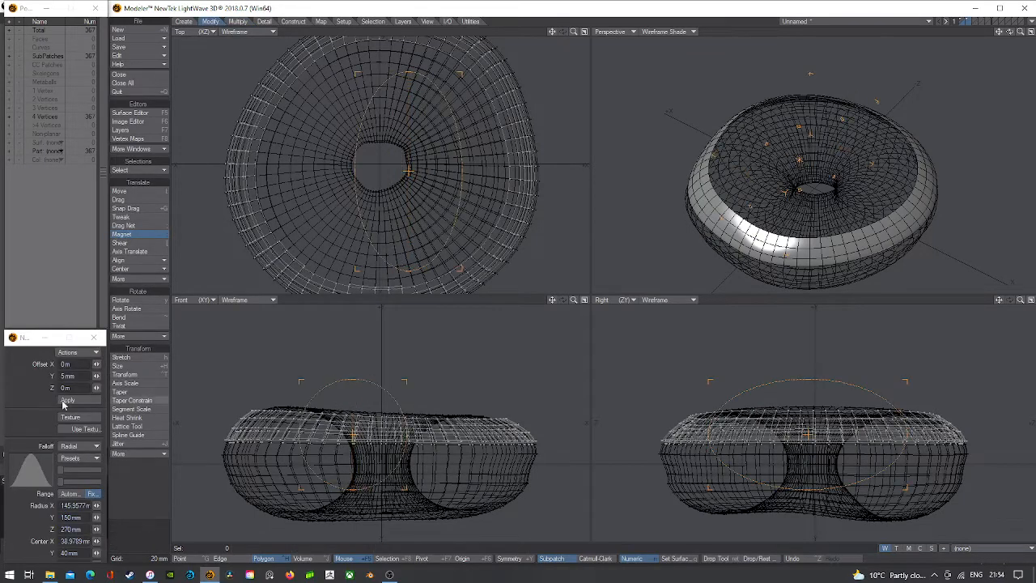
left_click(82, 353)
left_click(82, 371)
right_click_drag(282, 440, 324, 470)
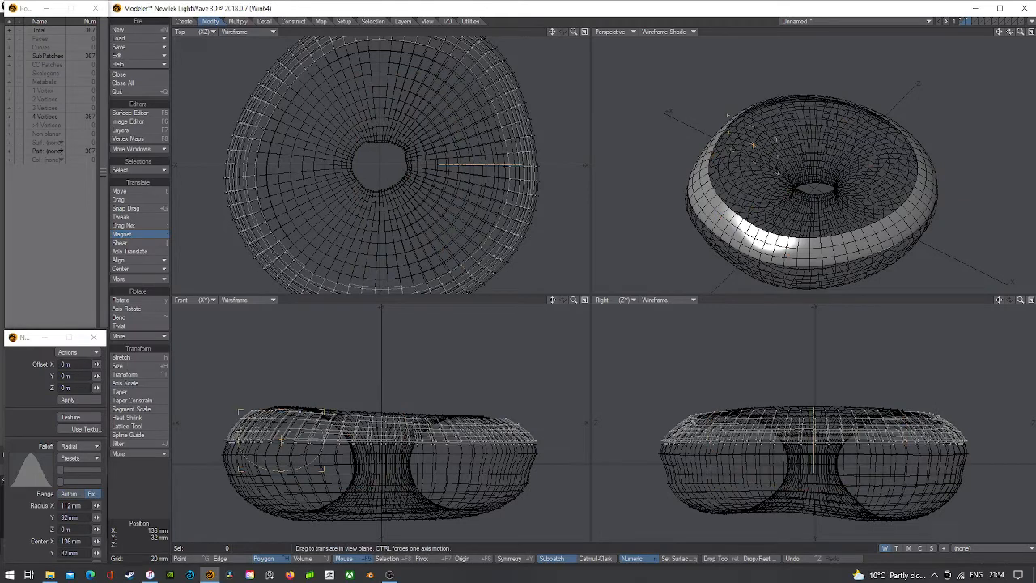
left_click_drag(281, 441, 292, 449)
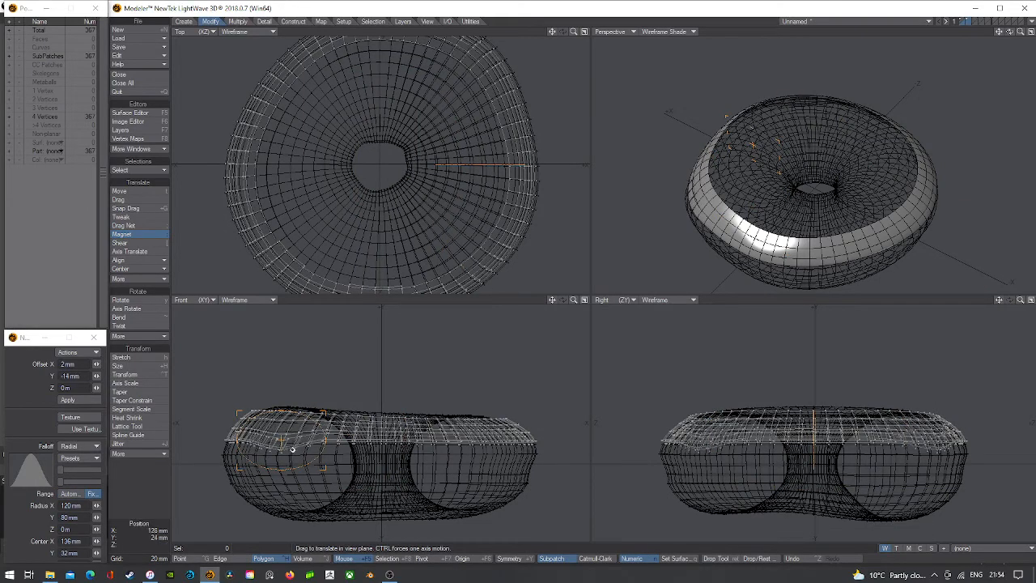
- Pull the icing's rim down with Magnet about 10 mm near the middle, 24 mm around X -86 mm and 14 mm around X -196 mm
right_click_drag(289, 446, 291, 446)
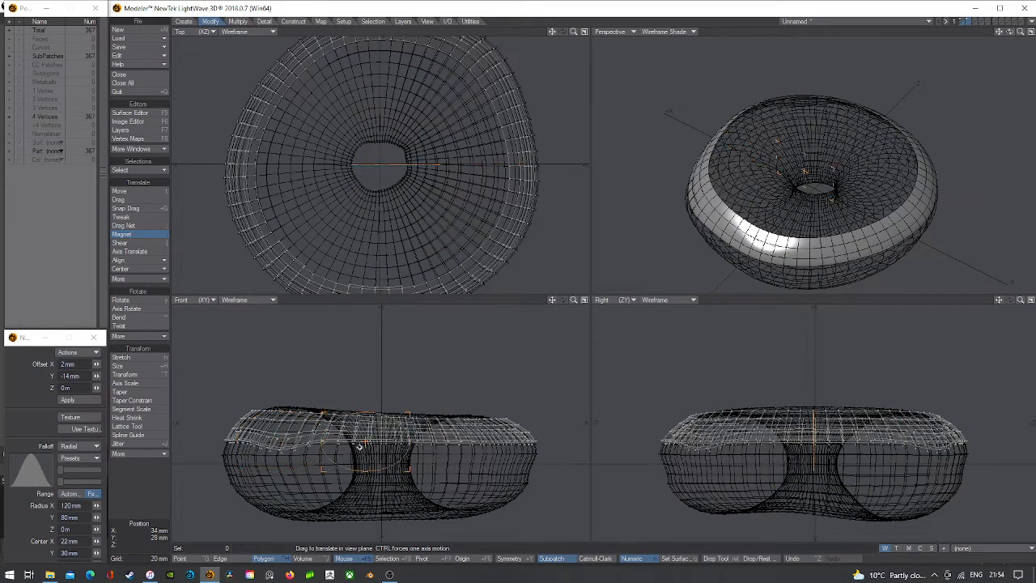
left_click_drag(359, 446, 357, 453)
right_click(447, 444)
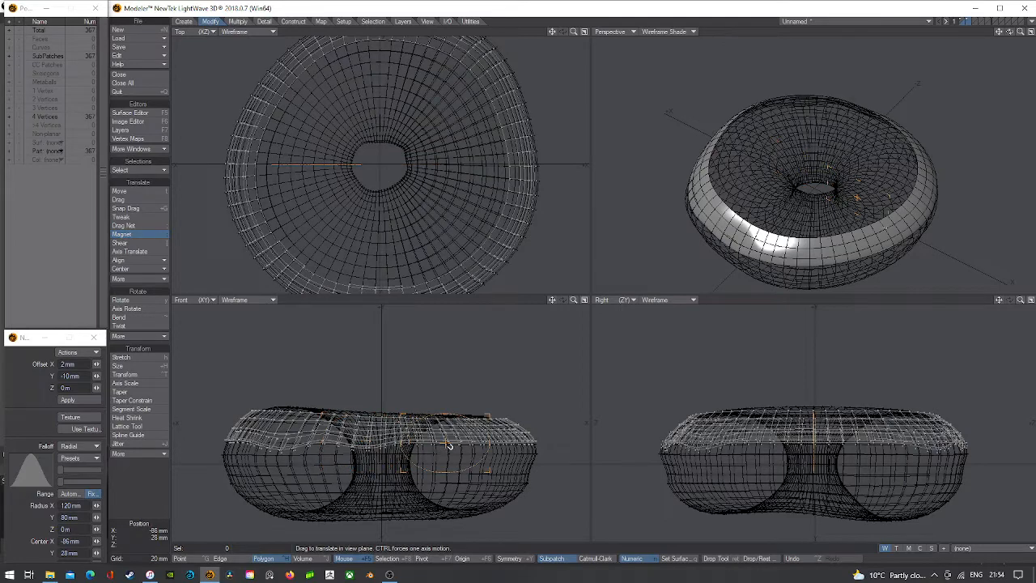
left_click_drag(450, 445, 466, 448)
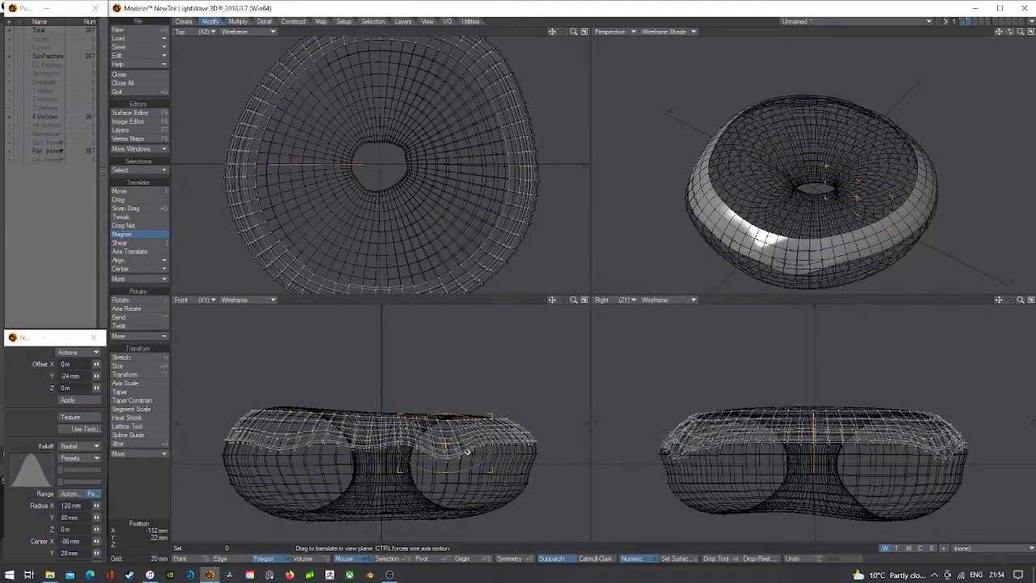
right_click_drag(447, 445, 527, 444)
left_click_drag(528, 445, 525, 449)
- Extend the Magnet falloff to about 163 mm along Z at the rim's negative X end, then push it outward about 4 mm and down about 16 mm
left_click_drag(1010, 32, 749, 156)
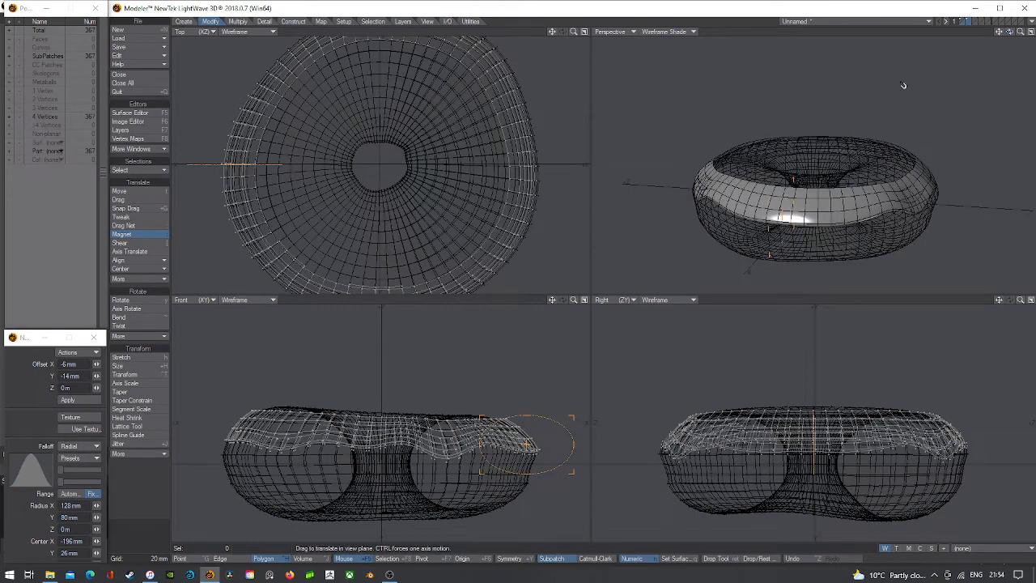
left_click_drag(1010, 31, 943, 182)
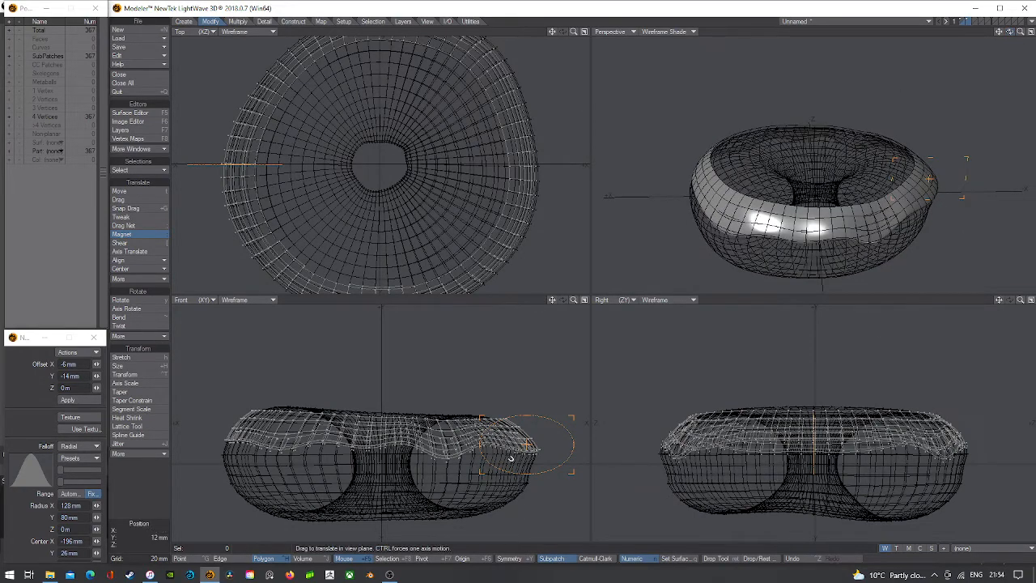
left_click_drag(528, 445, 526, 445)
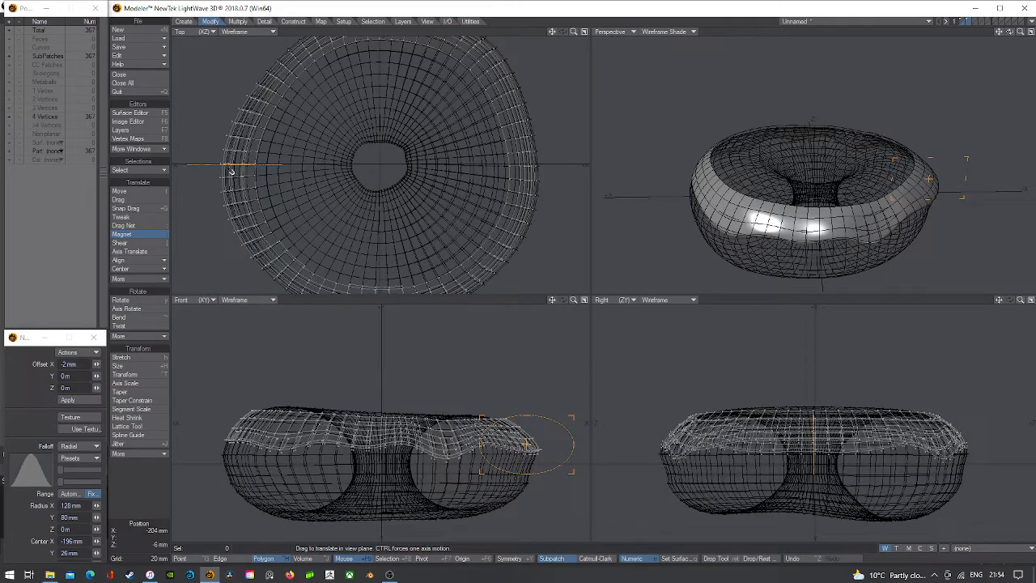
right_click_drag(232, 165, 232, 106)
left_click_drag(232, 165, 231, 165)
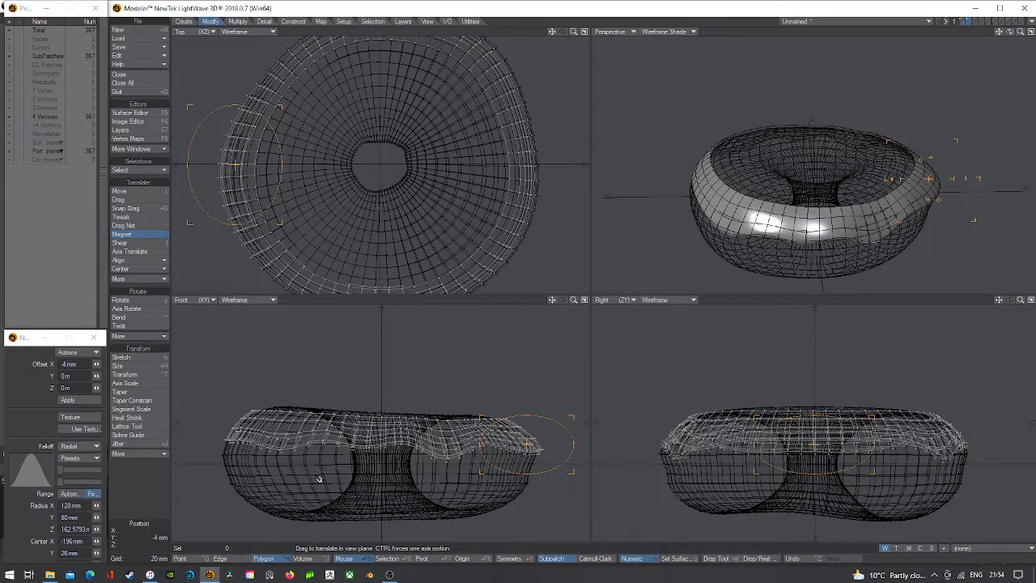
left_click_drag(545, 454, 545, 455)
left_click_drag(784, 453, 784, 458)
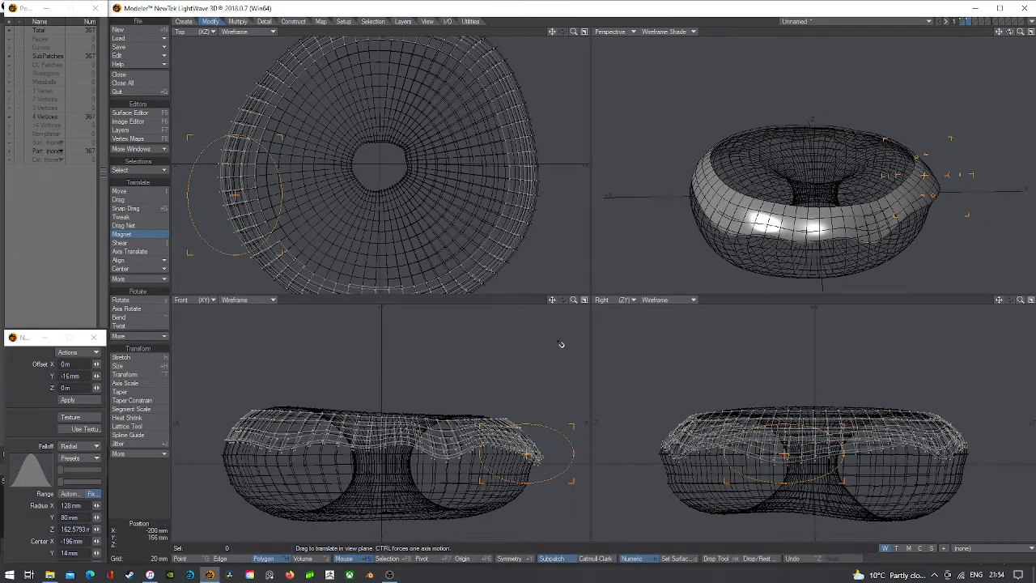
- Change the Right view to Front, reset Magnet, and pull the rim down about 6 mm with a 112 by 56 mm falloff around X 80 mm
left_click(624, 300)
left_click(631, 310)
left_click(77, 353)
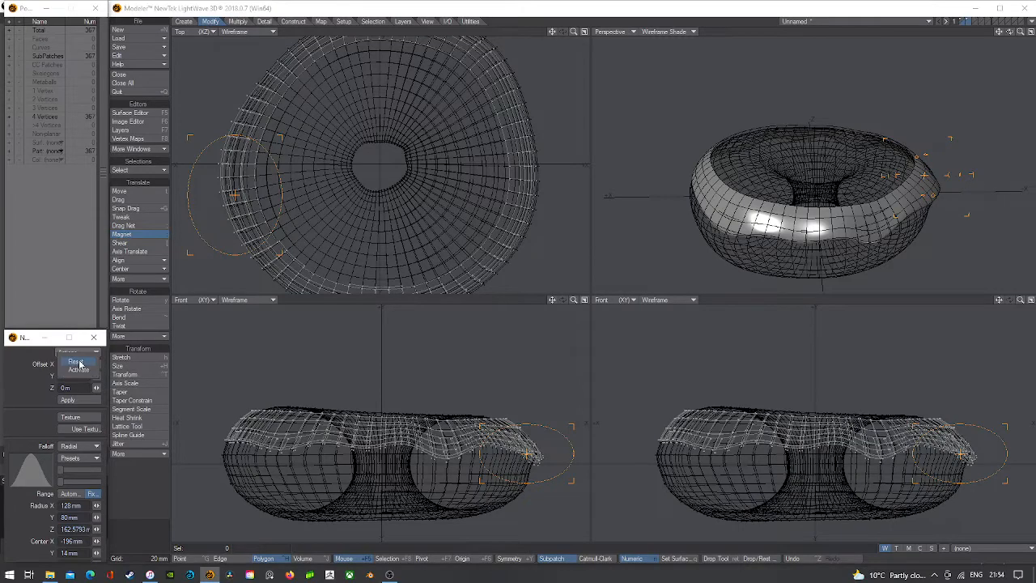
left_click(79, 366)
right_click_drag(757, 447, 798, 467)
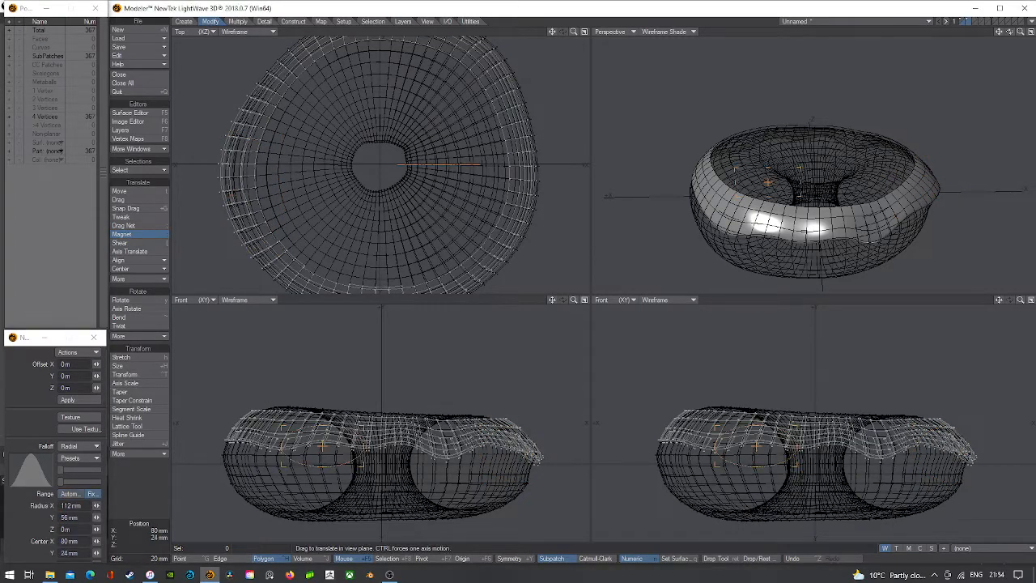
mouse_move(758, 447)
left_mouse_down()
mouse_move(758, 459)
mouse_move(758, 448)
left_mouse_up()
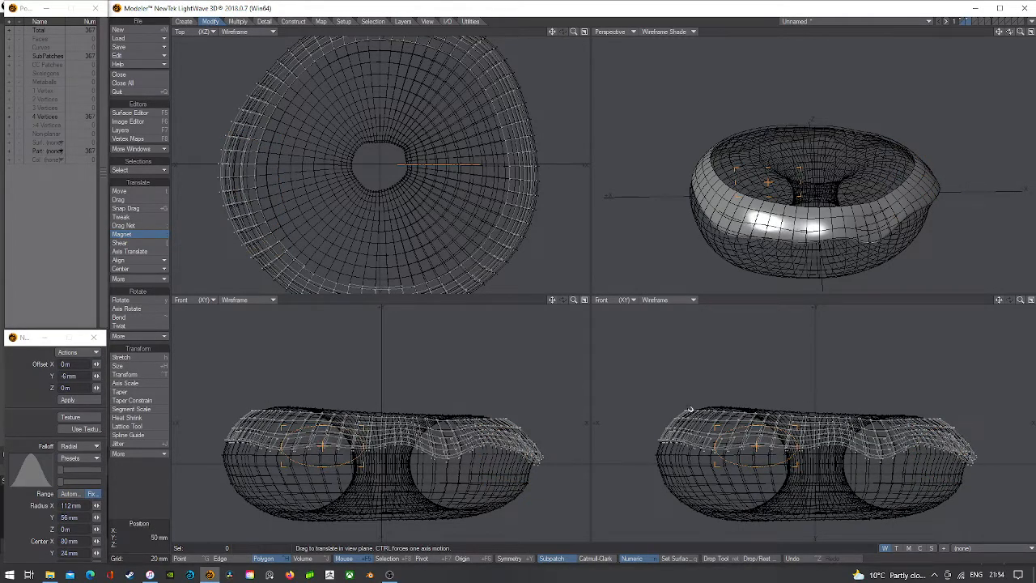
- Enlarge the Magnet falloff to about 196 mm in X and 139 mm in Z, and reshape the icing's rim at both X ends
right_click_drag(520, 170, 510, 215)
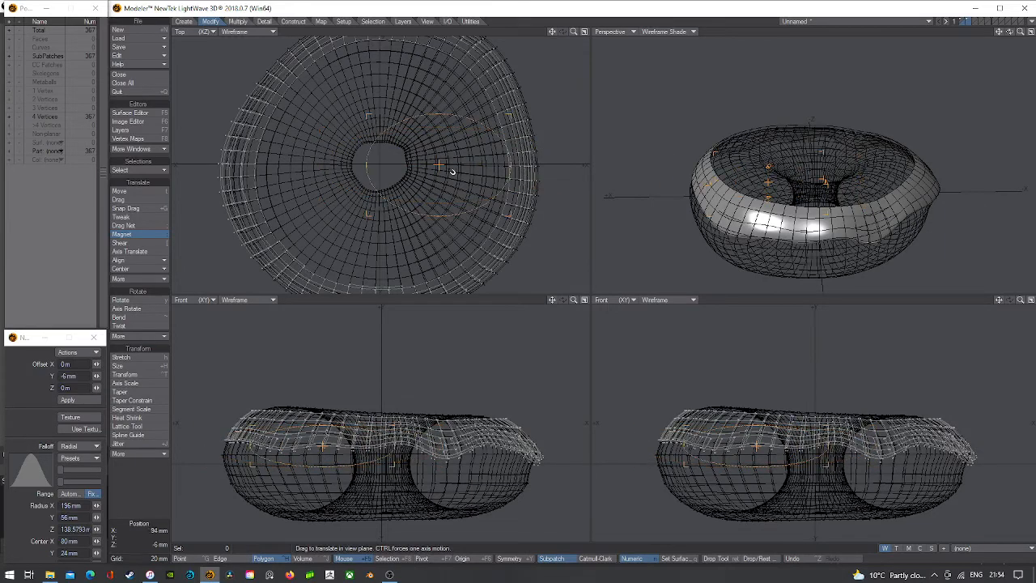
left_click_drag(448, 168, 564, 169)
left_click_drag(657, 433, 650, 445)
left_click_drag(548, 168, 383, 170)
right_click_drag(385, 170, 235, 171)
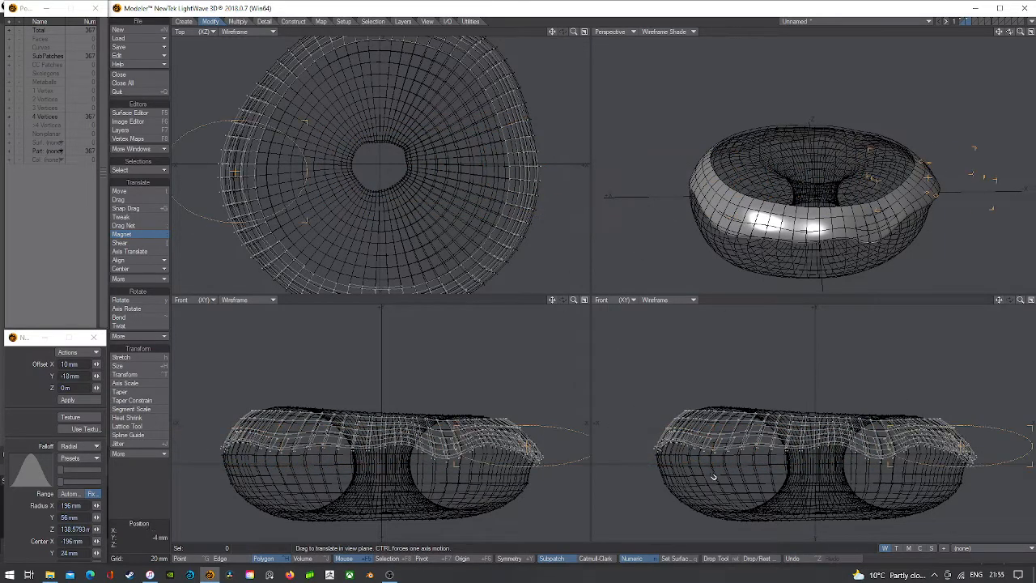
left_click_drag(514, 454, 518, 455)
- Pull the rim down with Magnet about 18 mm at the middle of the positive Z edge and about 16 mm around X -156 mm
right_click_drag(518, 455, 273, 451)
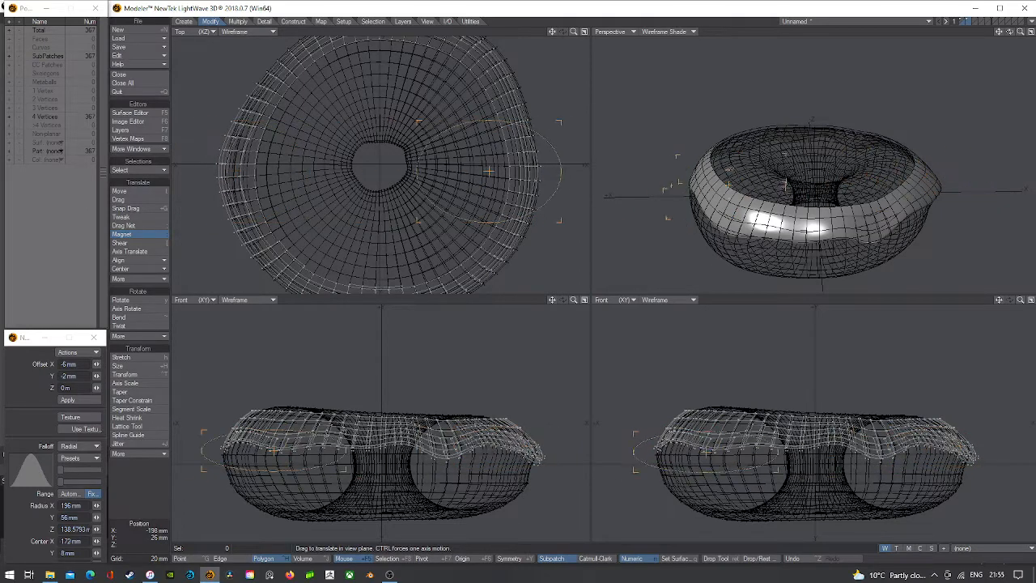
right_click_drag(744, 187, 826, 239)
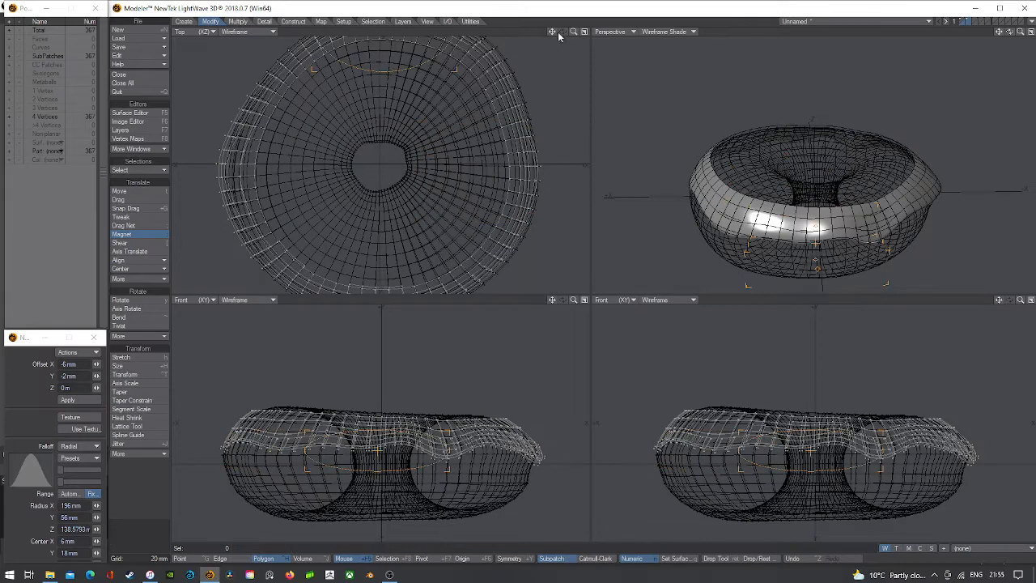
left_click_drag(554, 32, 545, 93)
left_click_drag(810, 447, 808, 462)
right_click_drag(420, 195, 254, 149)
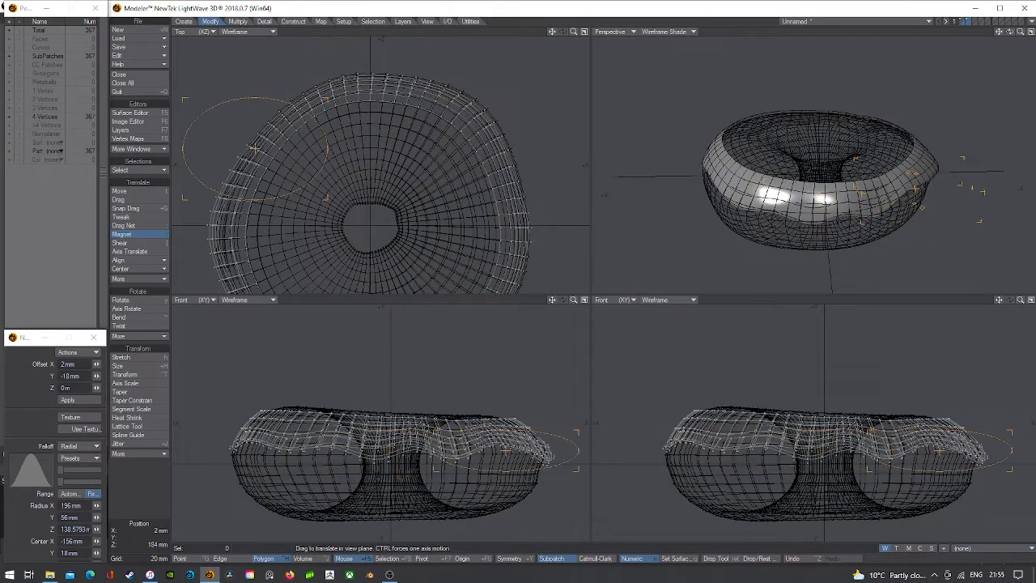
left_click_drag(528, 452, 526, 463)
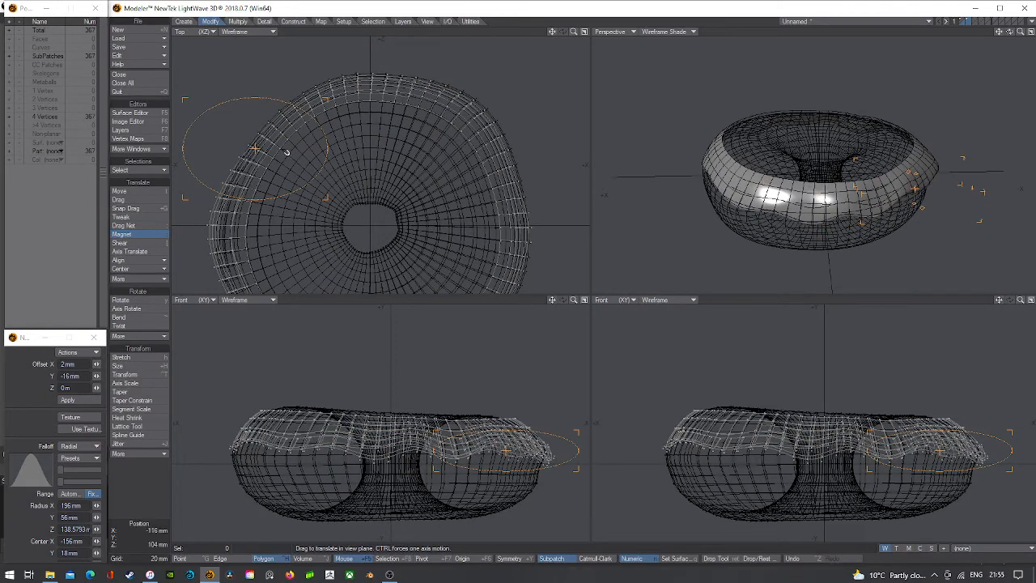
- Pull the icing's negative Z edge down with Magnet around X -116 mm, and about 34 mm around X -24 mm
right_click_drag(286, 153, 285, 293)
left_click_drag(553, 31, 567, 0)
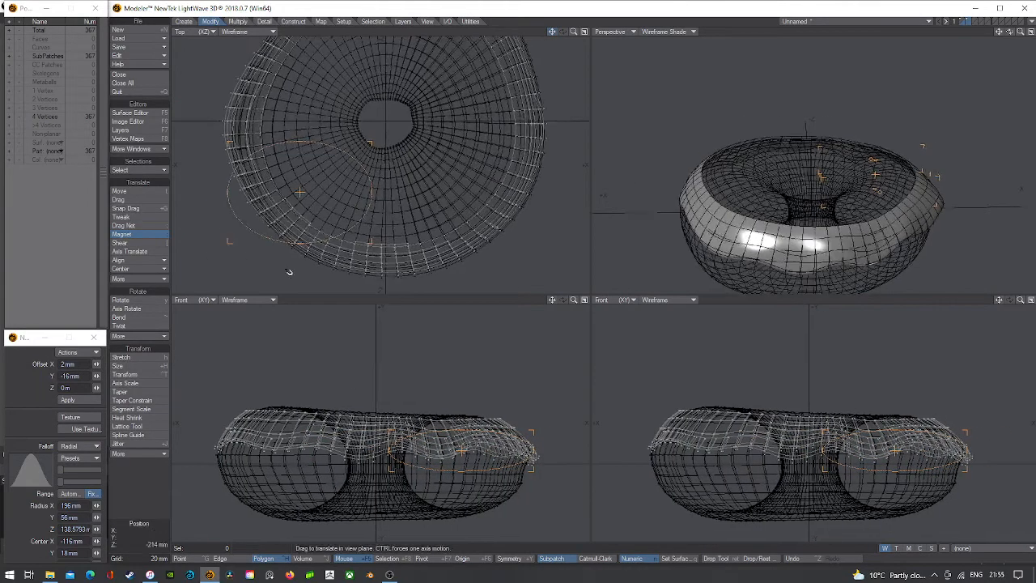
left_click_drag(500, 441, 500, 450)
right_click_drag(304, 192, 368, 282)
left_click_drag(393, 438, 393, 463)
- Extend the Magnet falloff to about 228 mm along Z and pull the positive Z edge down about 4 mm, then about 8 mm around X -146 mm
left_click_drag(1010, 33, 890, 80)
right_click_drag(357, 256, 357, 222)
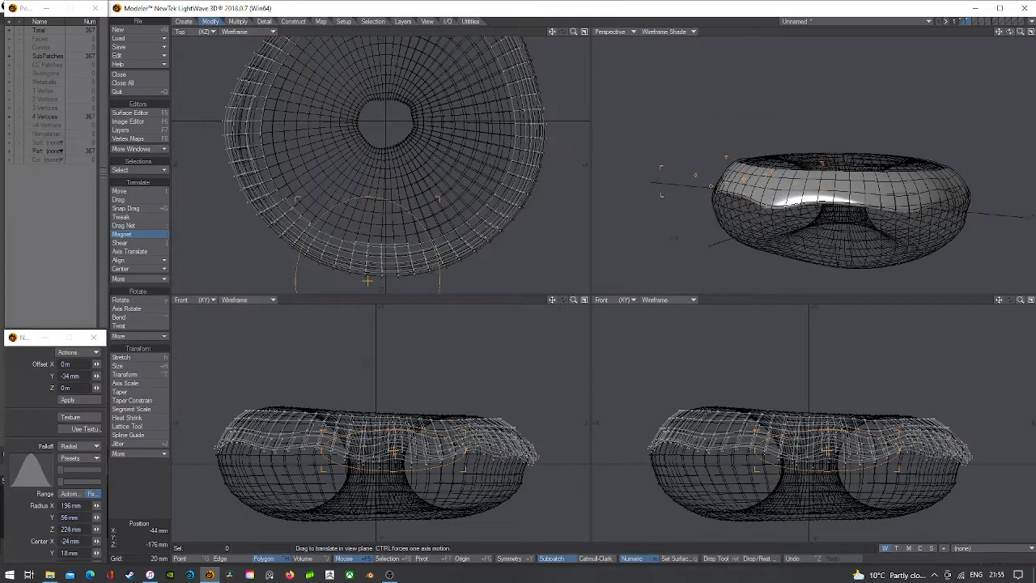
left_click_drag(553, 32, 555, 35)
right_click(407, 95)
left_click_drag(458, 456, 455, 459)
right_click_drag(437, 111, 419, 106)
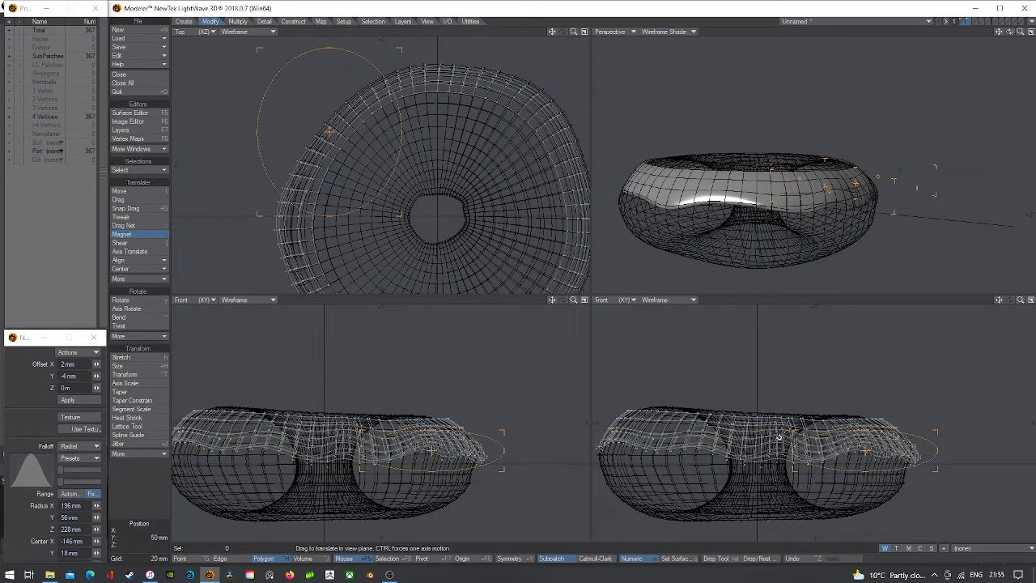
left_click_drag(862, 452, 862, 455)
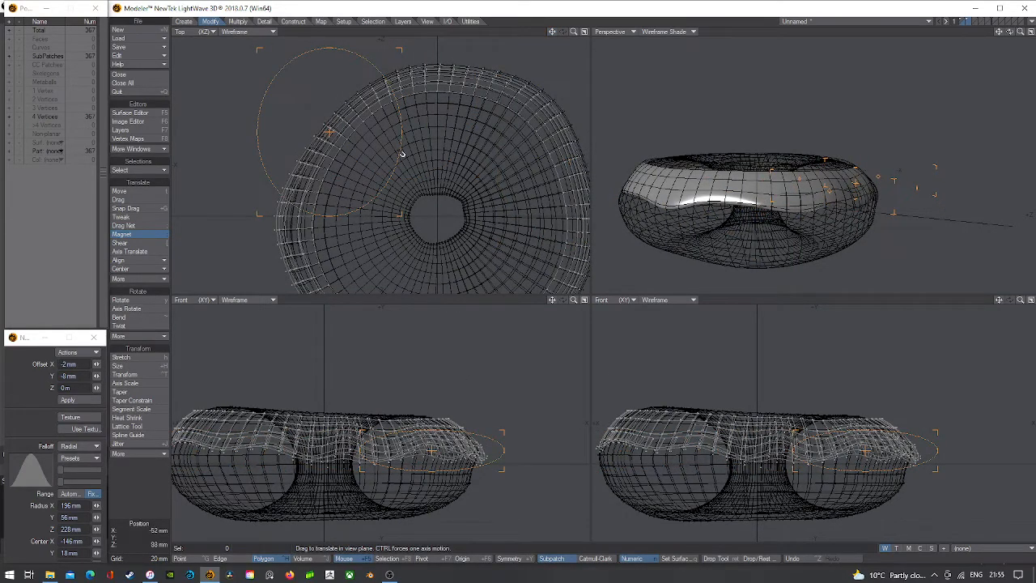
- Nudge the rim with Magnet about 4 mm in X on its negative X side, and down about 6 mm around X 164 mm
right_click_drag(280, 166, 271, 272)
left_click_drag(498, 450, 505, 452)
right_click_drag(291, 247, 558, 122)
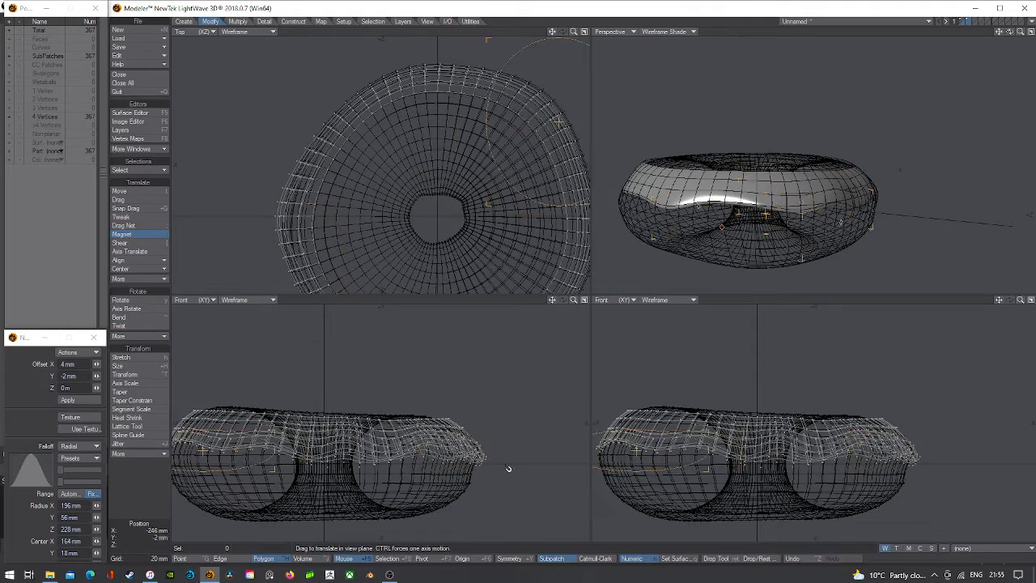
left_click_drag(506, 465, 508, 469)
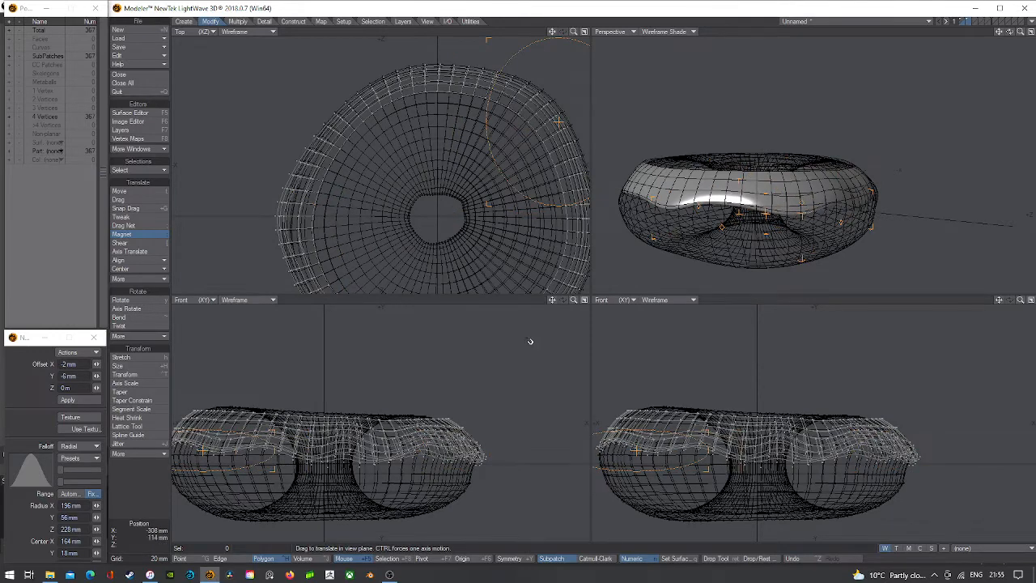
- Examine the icing's wavy rim on its own and together with the doughnut
left_click(964, 21)
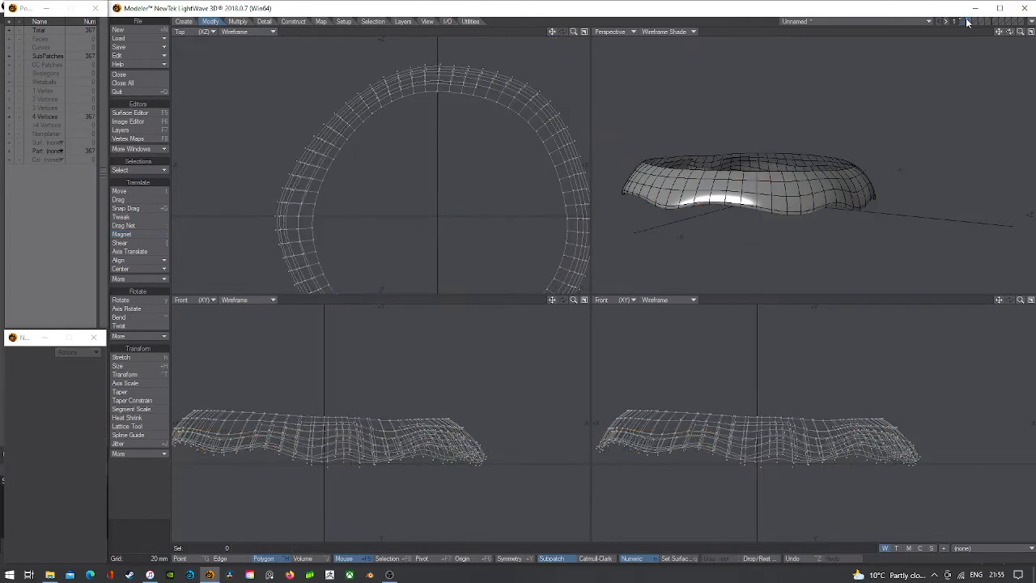
mouse_move(1020, 33)
left_mouse_down()
mouse_move(1004, 34)
mouse_move(1014, 33)
left_mouse_up()
left_click_drag(1011, 33, 933, 149)
key("a")
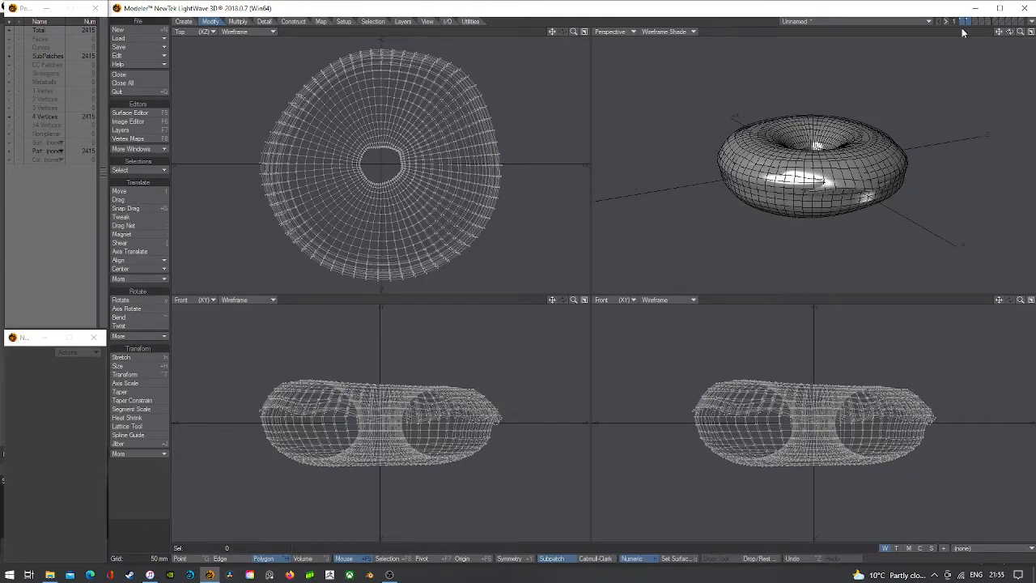
mouse_move(1021, 33)
left_mouse_down()
mouse_move(1030, 33)
mouse_move(1004, 31)
left_mouse_up()
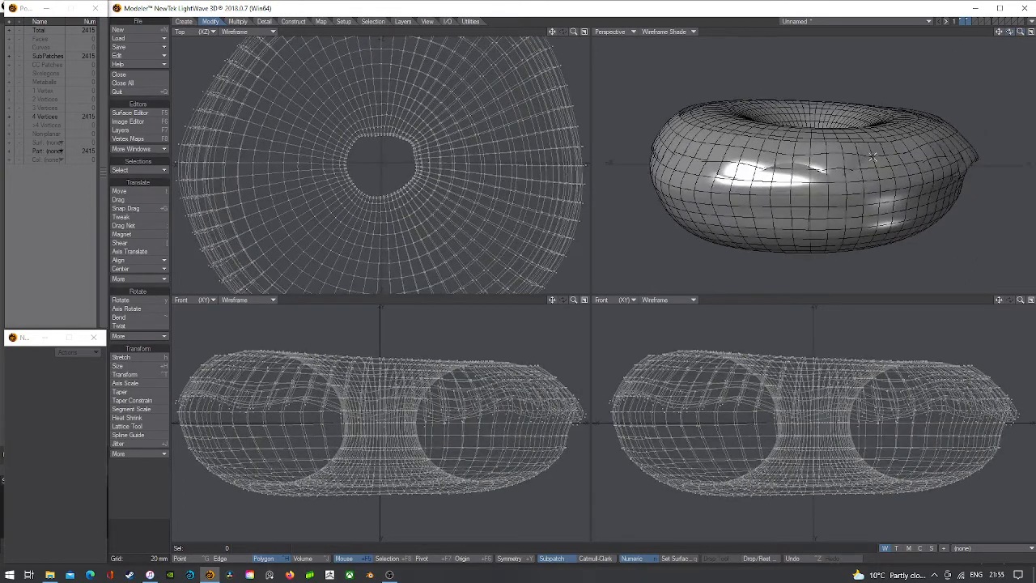
- Make the icing layer the foreground with the doughnut layer in the background, and set the selection mode to points
left_click(970, 21)
left_click(963, 22, "shift")
left_click(969, 23)
left_click(962, 27)
left_click(180, 559)
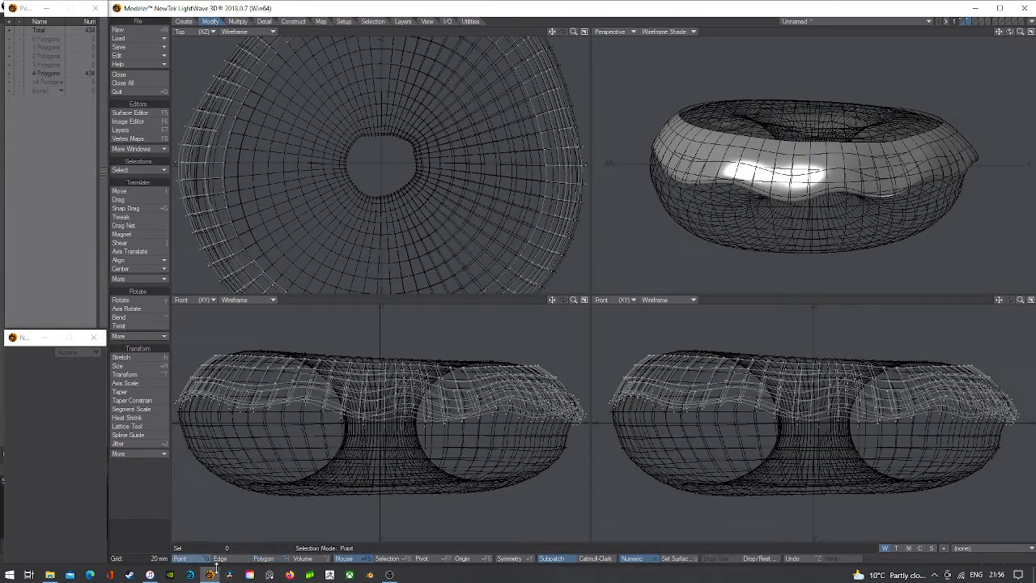
- Move eight points of the icing's rim on its positive X and Z side outward 3.5 mm in X and 6 mm in Z
left_click_drag(685, 158, 700, 160)
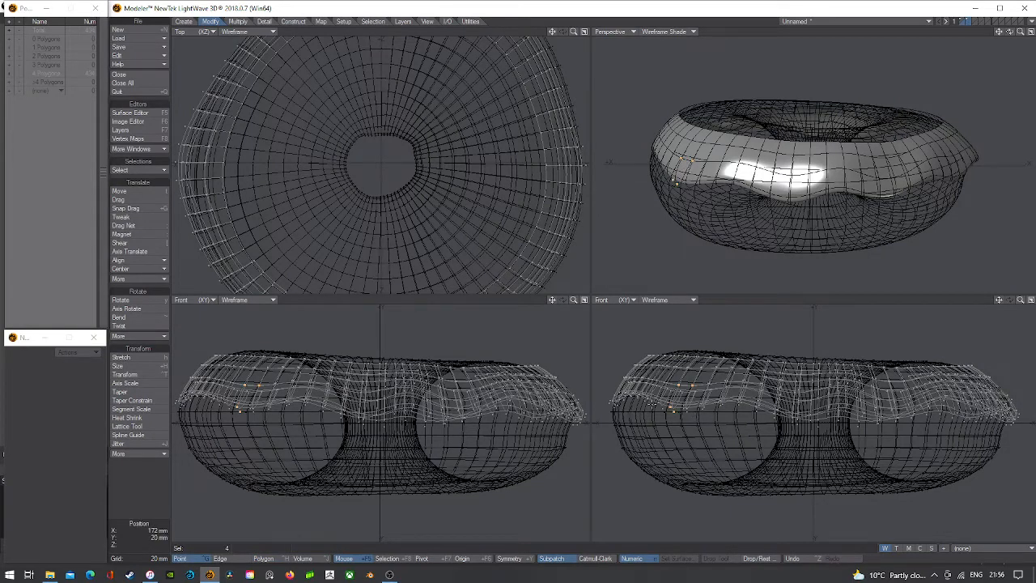
key("shift+a")
mouse_move(396, 97)
right_mouse_down("shift")
mouse_move(334, 173)
mouse_move(468, 170)
right_mouse_up("shift")
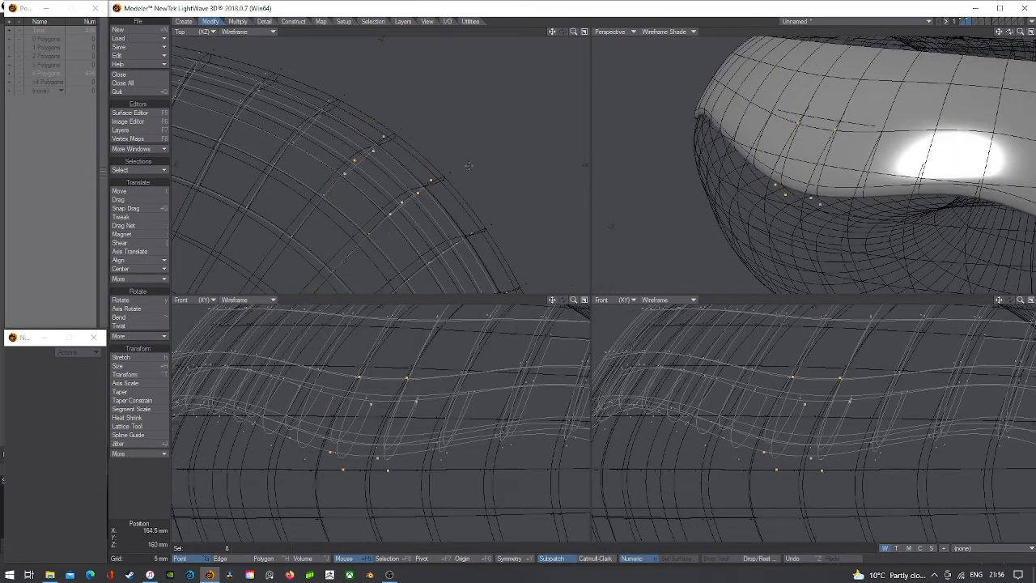
key("t")
left_click_drag(440, 162, 451, 142)
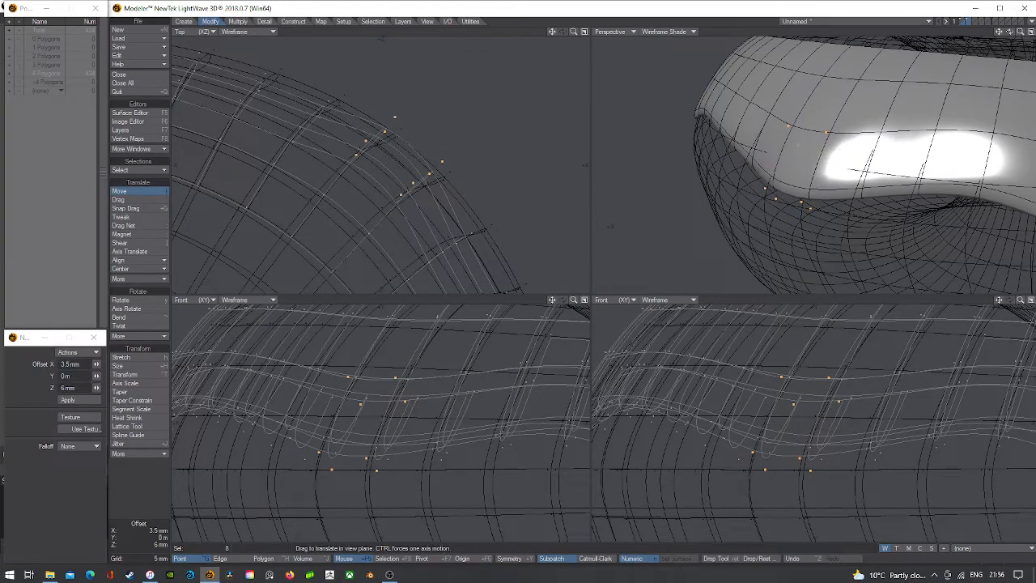
key("space")
- Move the four points of the adjoining rim column toward positive X outward 7 mm in X and 3.5 mm in Z
right_click_drag(455, 77, 383, 70)
mouse_move(516, 195)
right_mouse_down()
mouse_move(463, 208)
mouse_move(402, 280)
right_mouse_up()
key("t")
left_click_drag(525, 230, 528, 224)
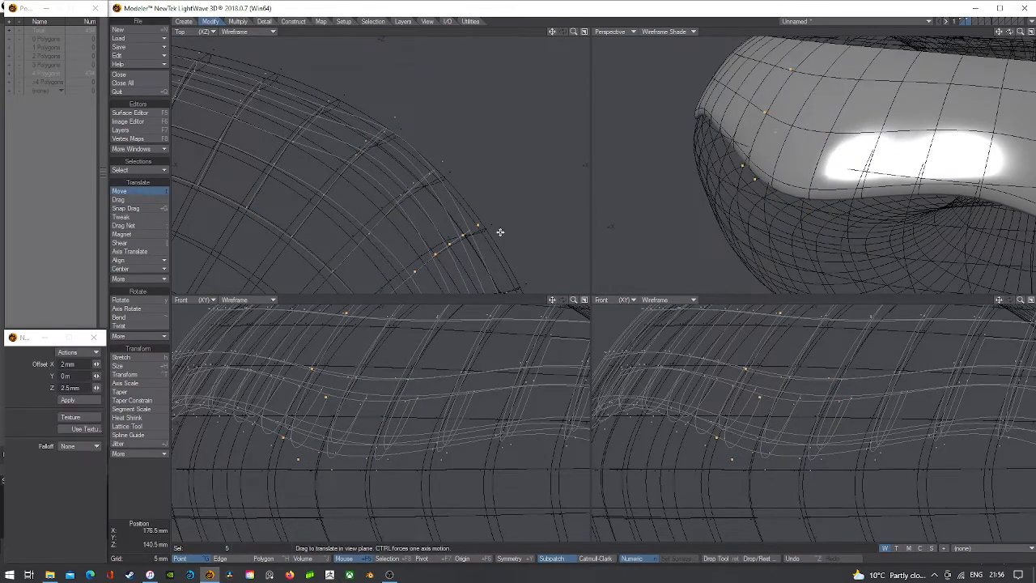
key("space")
key("t")
left_click_drag(442, 254, 453, 250)
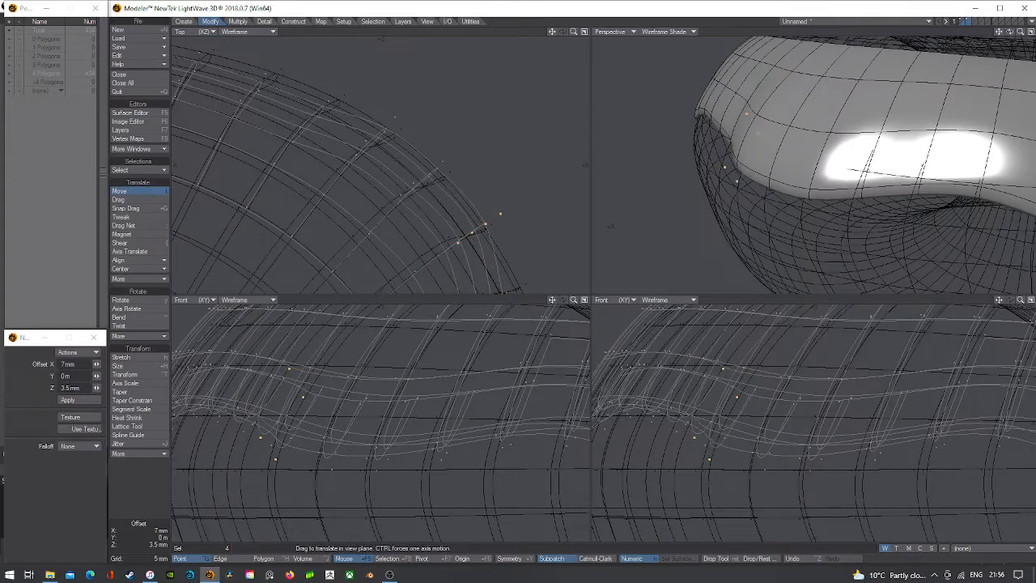
key("space")
- Move the following rim column around X 188 mm outward 7 mm in X and 3 mm in Z
key("/")
mouse_move(516, 252)
right_mouse_down()
mouse_move(498, 253)
mouse_move(489, 283)
right_mouse_up()
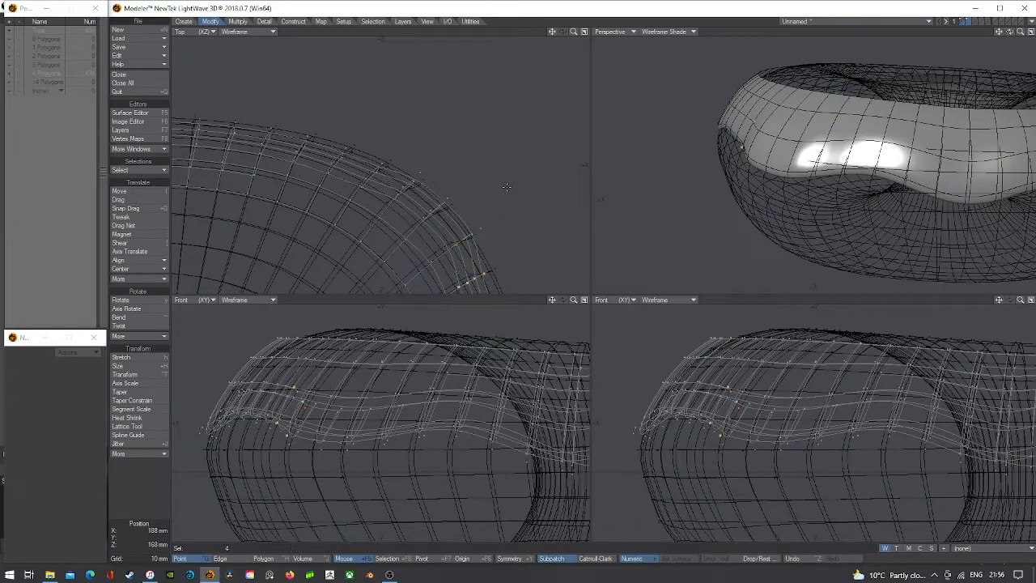
left_click_drag(507, 188, 430, 75, "alt")
key("t")
left_click_drag(419, 167, 431, 160)
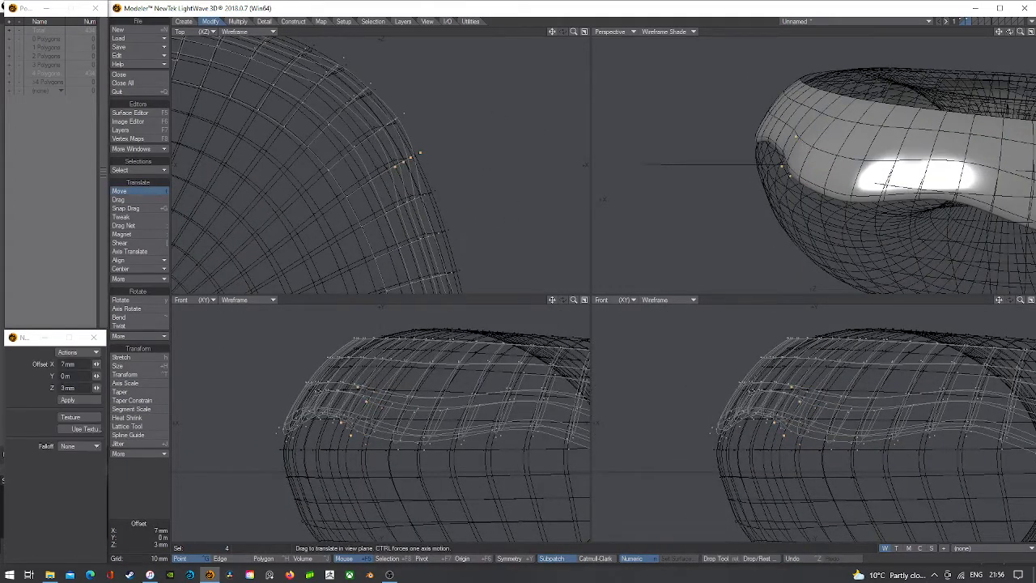
key("space")
- Move one more rim column on the positive X side outward, mostly in X, and clear the point selection
key("/")
mouse_move(450, 165)
right_mouse_down()
mouse_move(396, 191)
mouse_move(435, 207)
right_mouse_up()
key("t")
left_click_drag(417, 203, 429, 198)
left_click_drag(1010, 32, 1025, 37)
scroll(777, 121, "down", 1)
key("space")
key("/")
mouse_move(437, 158)
right_mouse_down()
mouse_move(410, 226)
mouse_move(437, 199)
right_mouse_up()
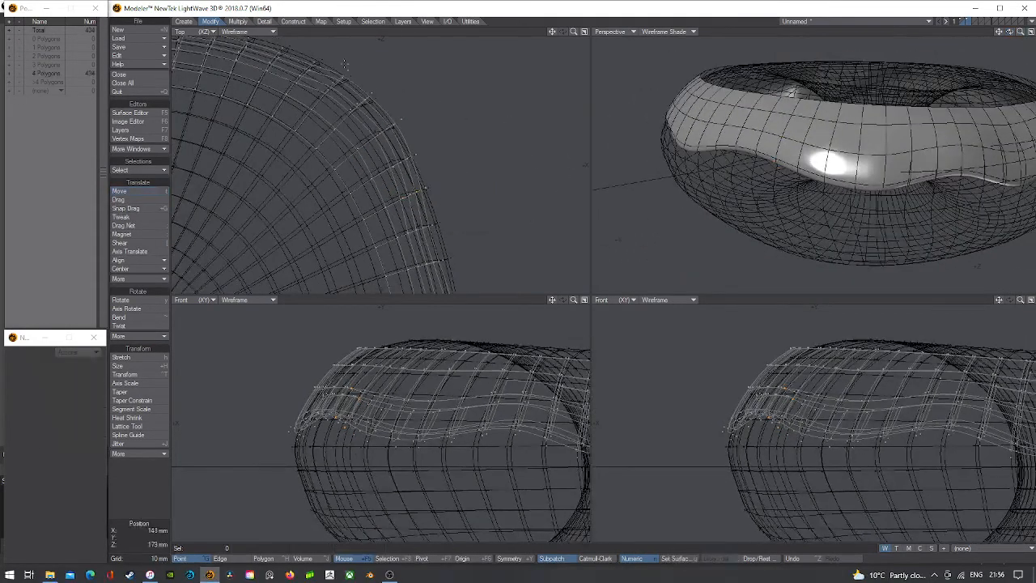
- Move four rim points around X 133 mm outward in X and Z, and eight rim points around X 89 mm slightly outward
right_click_drag(284, 81, 315, 75)
key("t")
left_click_drag(314, 79, 325, 76)
key("space")
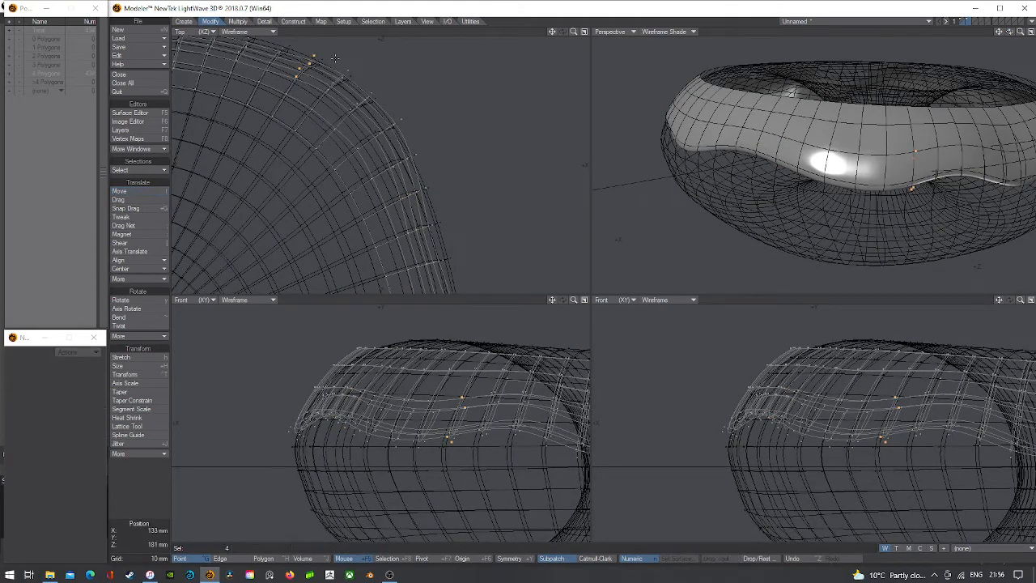
right_click_drag(335, 59, 330, 75)
left_click_drag(553, 32, 602, 66)
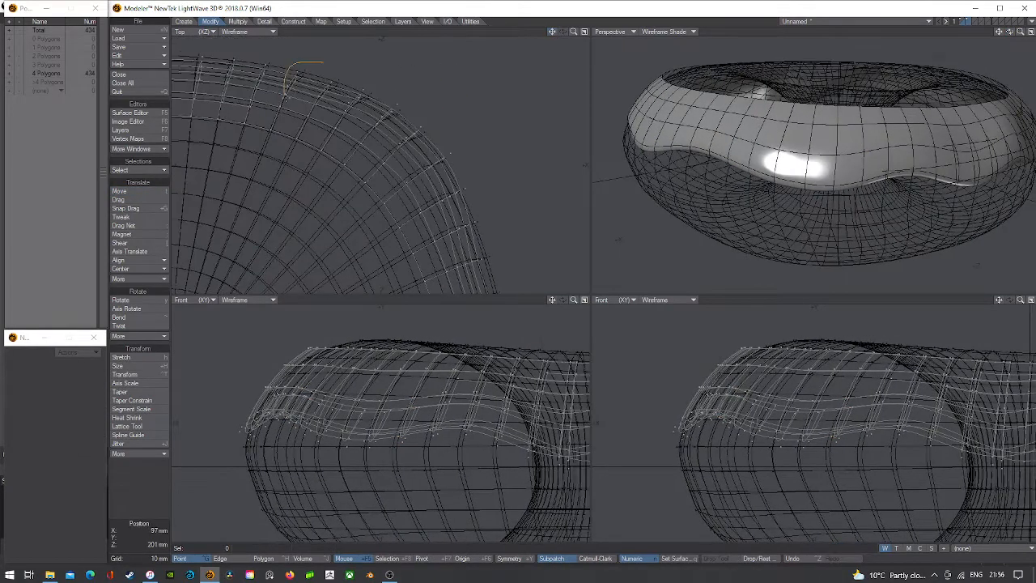
right_click_drag(343, 68, 339, 64)
key("t")
key("space")
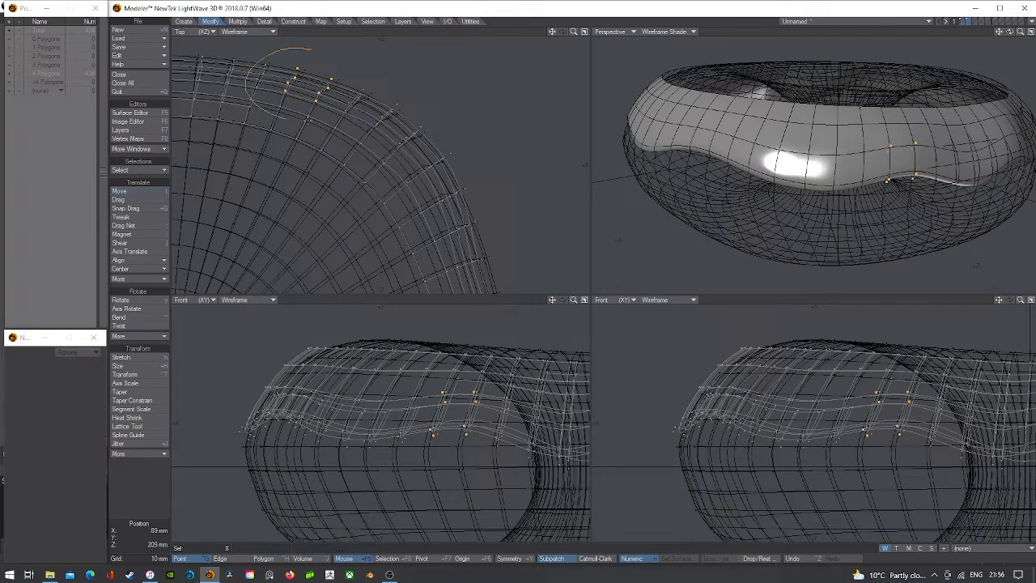
- Move eight rim points around X 57 mm slightly outward in Z and deselect them
key("/")
right_click_drag(258, 93, 275, 80)
key("t")
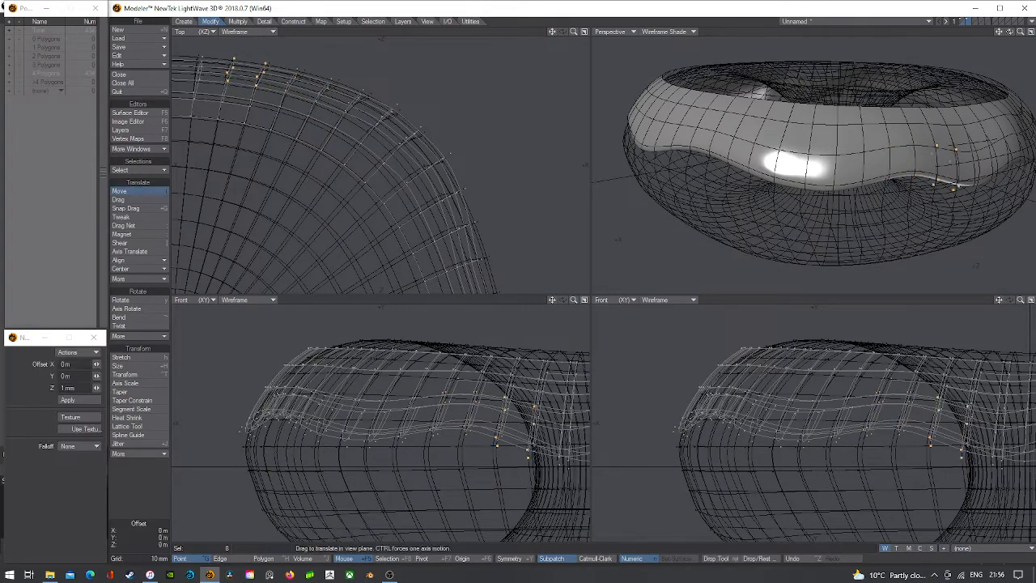
left_click_drag(281, 68, 281, 60)
key("space")
mouse_move(272, 38)
right_mouse_down()
mouse_move(229, 91)
mouse_move(242, 104)
right_mouse_up()
key("/")
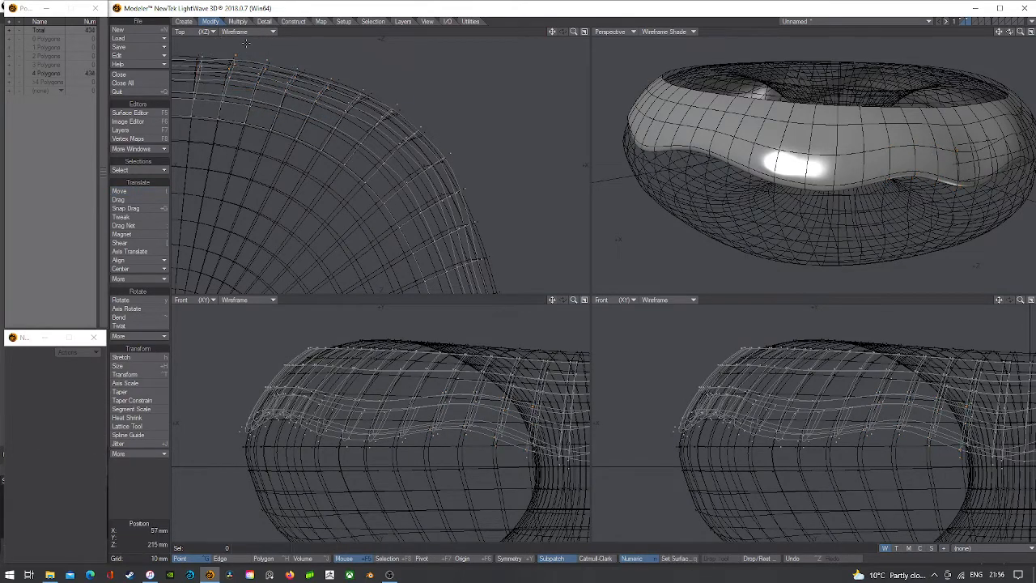
- Move the neighbouring rim column toward the Z axis outward in X and Z, and clear the selection
right_click_drag(186, 63, 219, 56)
key("t")
left_click_drag(220, 55, 225, 49)
key("space")
right_click_drag(225, 49, 520, 77)
- Move the rim points near the Z axis on the positive Z side slightly outward in Z
left_click_drag(364, 104, 559, 157, "alt")
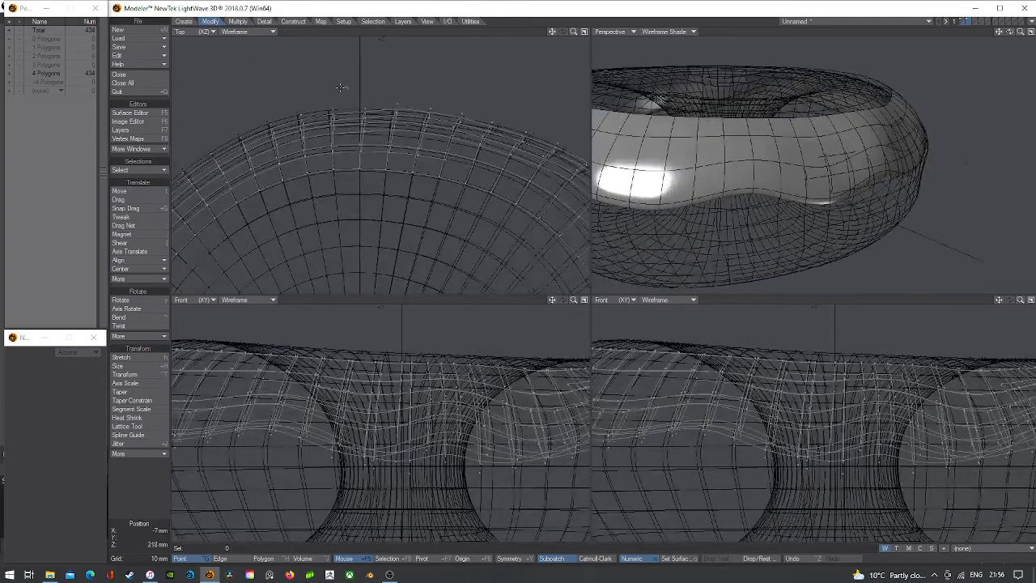
right_click_drag(375, 121, 381, 88)
key("t")
left_click_drag(382, 87, 381, 80)
key("space")
mouse_move(370, 68)
right_mouse_down()
mouse_move(444, 125)
mouse_move(462, 111)
right_mouse_up()
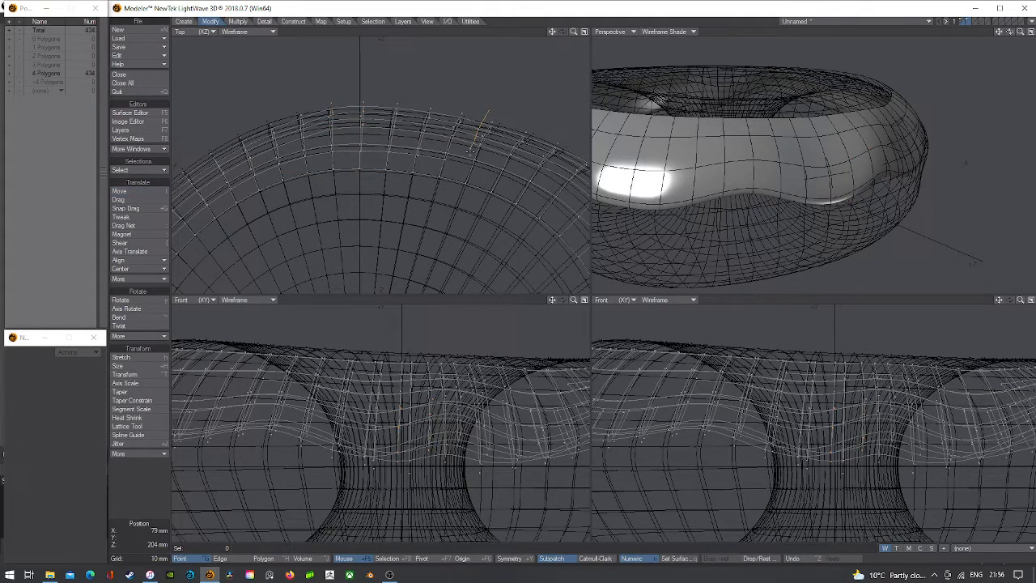
- Move the rim points around X 79 mm, Z 204 mm slightly outward in X and Z
right_click_drag(471, 152, 502, 122)
key("t")
left_click_drag(502, 122, 504, 119)
key("space")
right_click_drag(485, 124, 526, 133)
- Move two rim columns just on the negative X side outward, the second one around X -46 mm, and deselect them
right_click_drag(300, 142, 323, 119)
key("t")
left_click_drag(323, 119, 320, 113)
key("space")
mouse_move(293, 107)
right_mouse_down()
mouse_move(319, 110)
mouse_move(283, 123)
right_mouse_up()
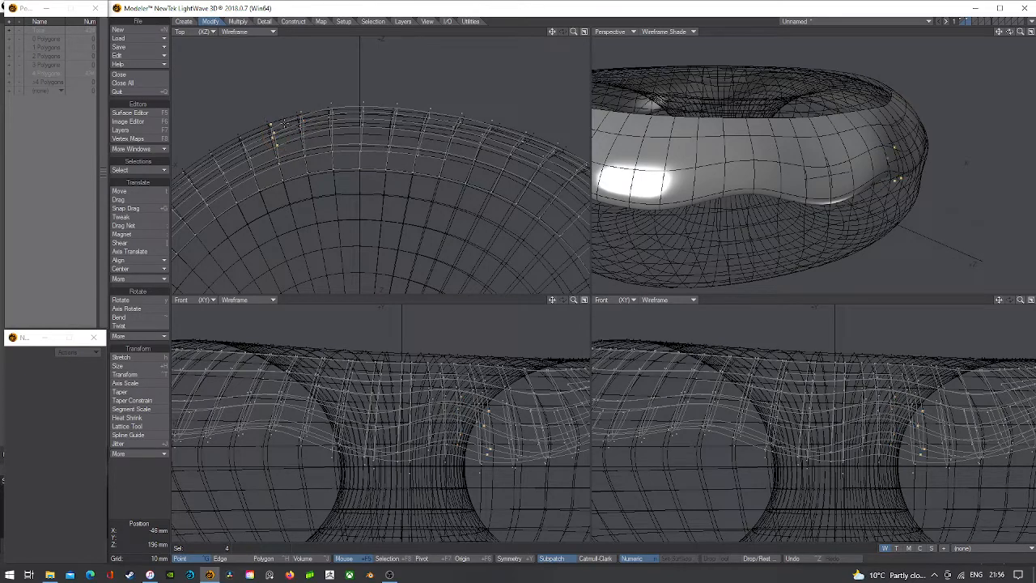
key("t")
left_click_drag(284, 123, 283, 121)
key("space")
key("slash")
- Select six points of the drip around X 25 mm on the positive Z side and move them outward 1 mm in Z
left_click_drag(800, 168, 821, 167)
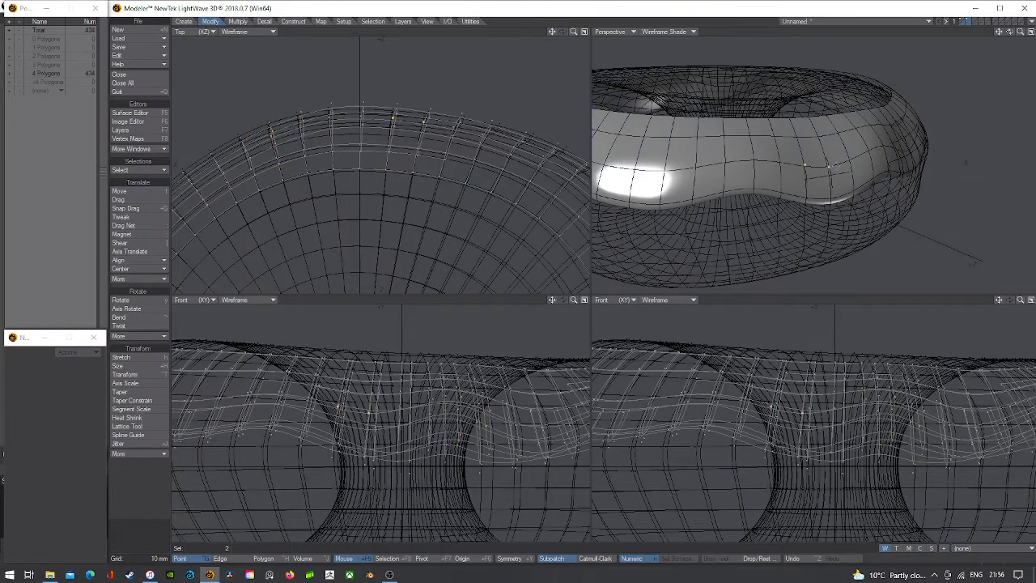
left_click_drag(805, 201, 803, 207)
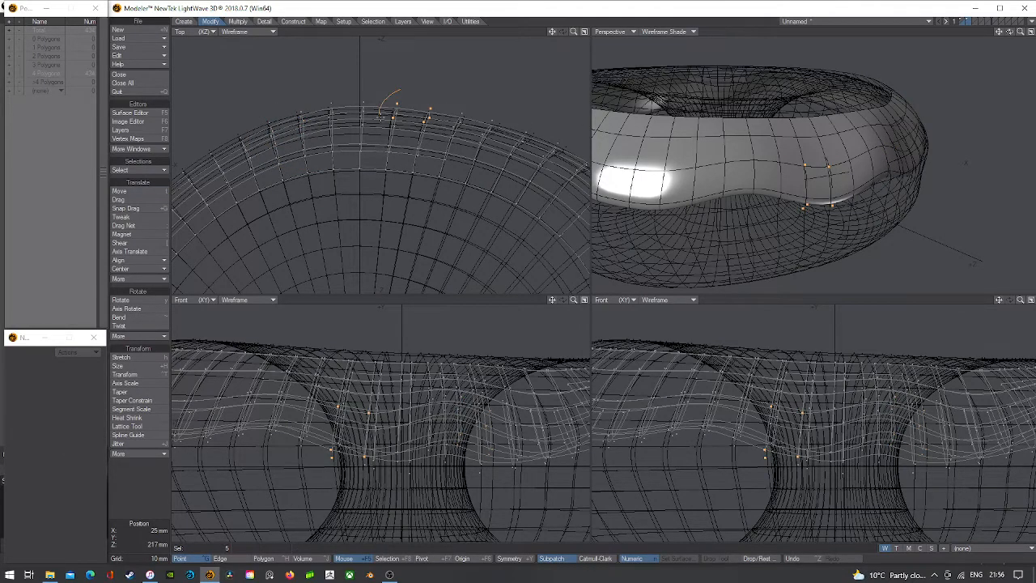
right_click_drag(437, 111, 437, 108, "shift")
key("t")
left_click_drag(435, 109, 435, 108)
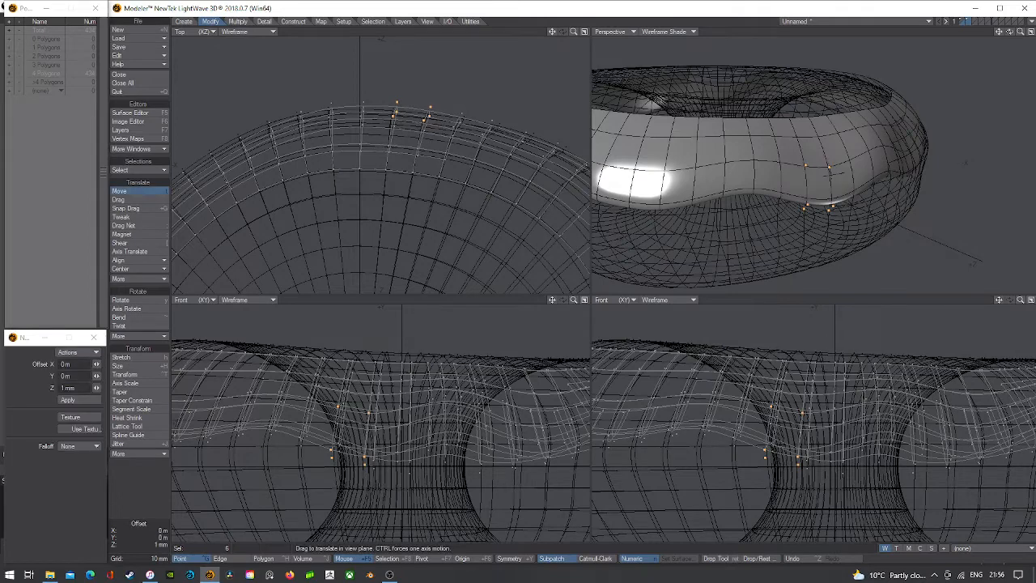
key("space")
- Adjust the point selection on the same drip and nudge it slightly further outward in Z
mouse_move(432, 93)
right_mouse_down()
mouse_move(429, 146)
mouse_move(418, 130)
right_mouse_up()
left_click(442, 89)
key("t")
left_click_drag(429, 111, 429, 109)
key("space")
key("slash")
- Select a single point above the drip's lower edge and move it slightly inward in Z
scroll(492, 146, "down", 1)
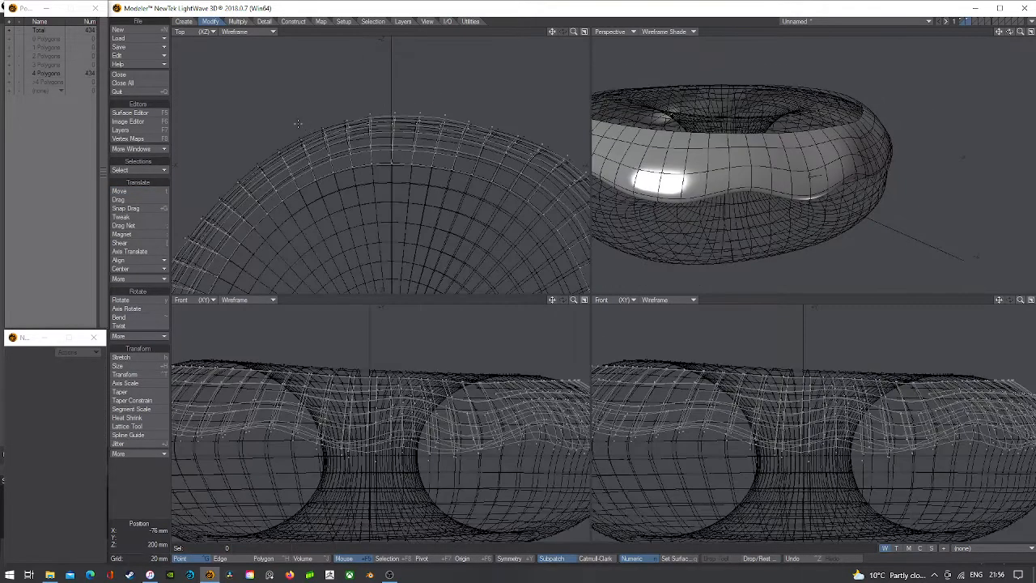
left_click(811, 170)
key("t")
left_click_drag(416, 121, 417, 125)
key("space")
- Select eight points in the icing band on the negative X, positive Z side and move them outward, mostly in Z
right_click_drag(751, 158, 968, 191)
mouse_move(1009, 32)
left_mouse_down()
mouse_move(1030, 37)
mouse_move(1014, 33)
left_mouse_up()
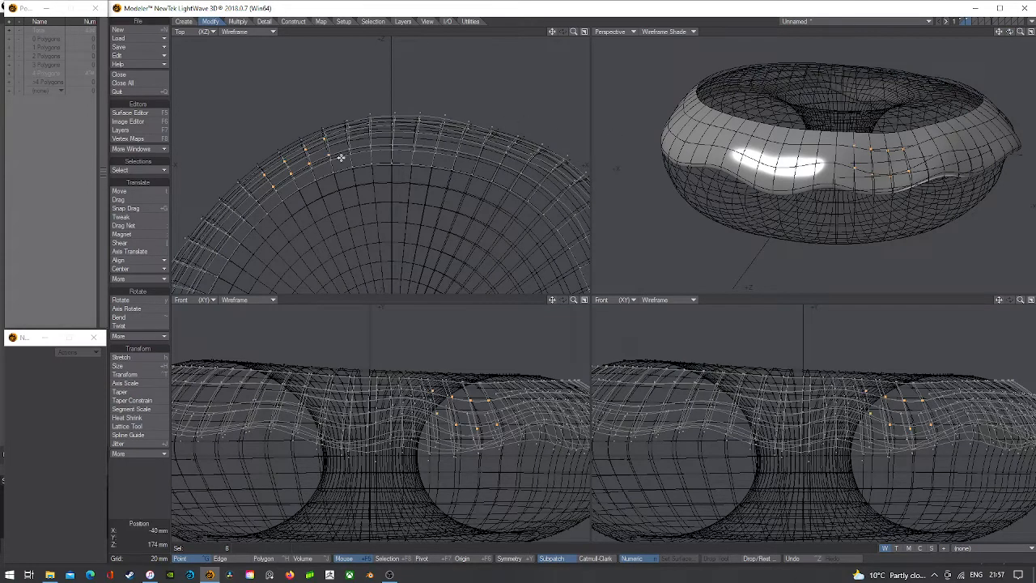
key("t")
left_click_drag(341, 158, 339, 148)
key("space")
mouse_move(339, 148)
right_mouse_down()
mouse_move(301, 186)
mouse_move(285, 124)
right_mouse_up()
left_click(282, 124)
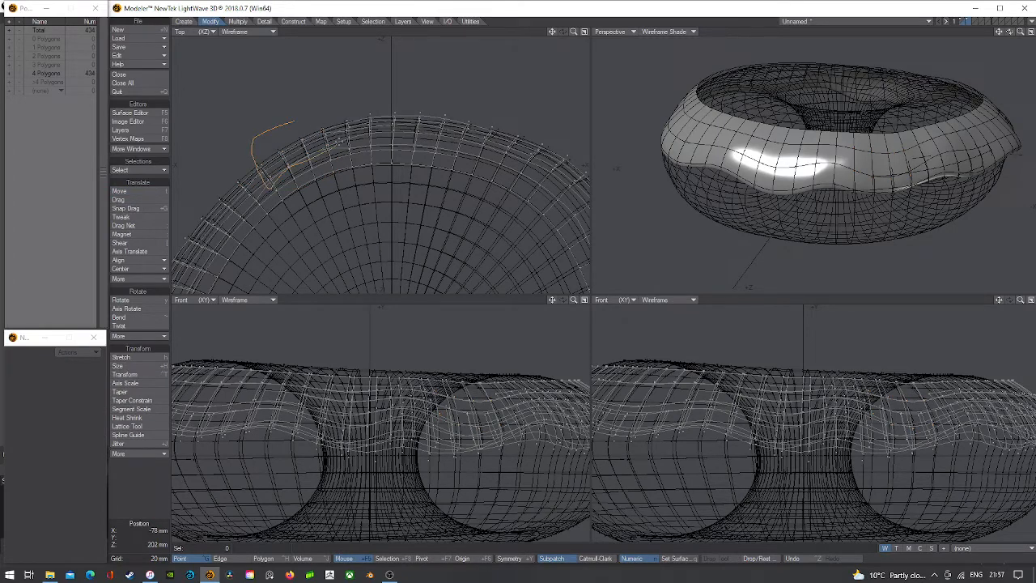
- Move the rim's lower edge points on that same side outward in negative X and positive Z, and clear the selection
right_click_drag(340, 140, 334, 128)
key("t")
left_click_drag(334, 128, 330, 125)
key("space")
right_click_drag(327, 95, 367, 151)
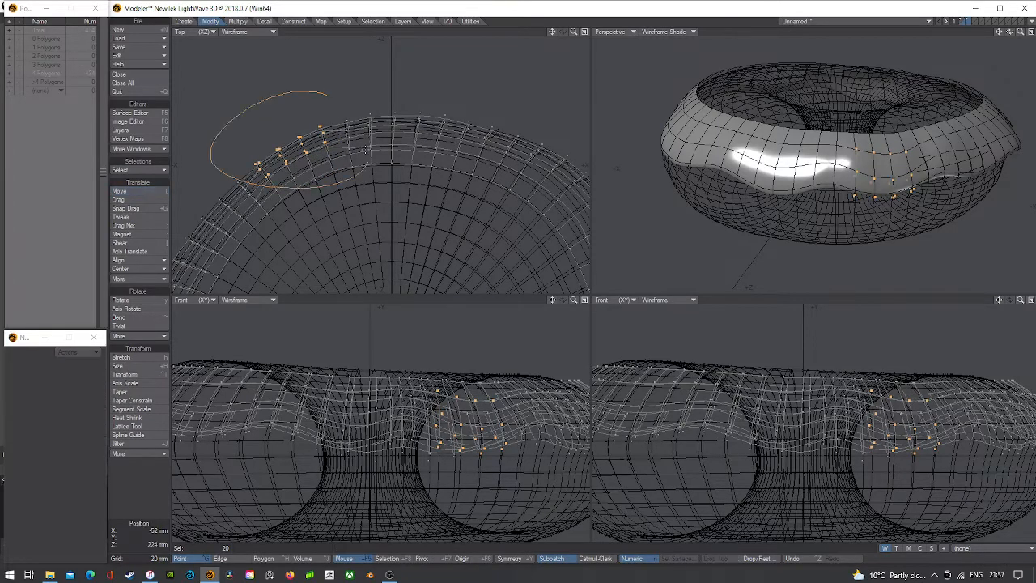
right_click_drag(343, 186, 366, 158)
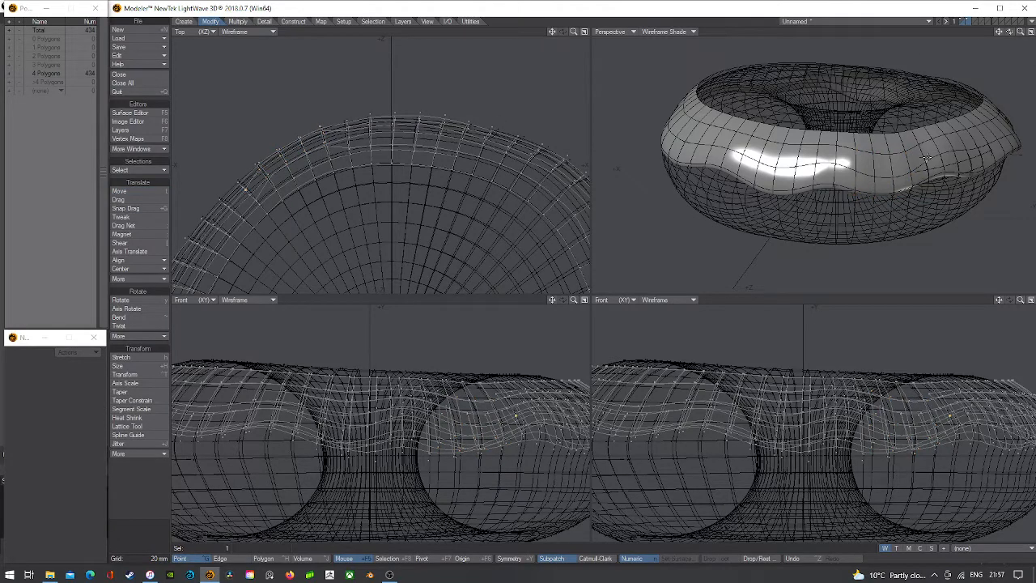
- Move one rim point beside the raised area 2 mm in Z and deselect it
left_click_drag(552, 32, 636, 0)
key("t")
left_click_drag(327, 132, 327, 135)
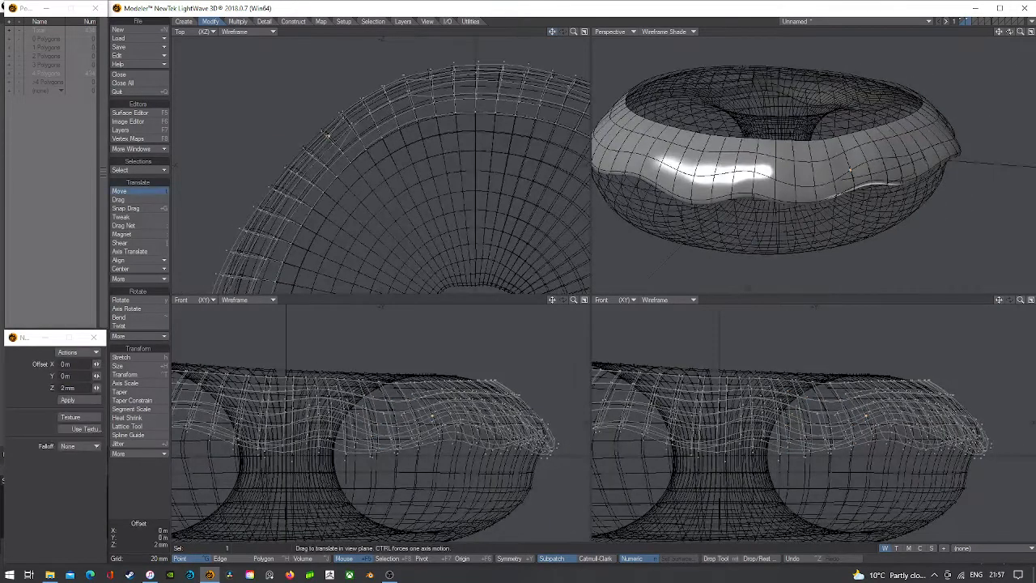
key("slash")
- Move four rim points beside it outward -2 mm in X and 2 mm in Z, and the twelve adjoining rim points by the same offset
right_click_drag(341, 136, 340, 133)
key("t")
left_click_drag(340, 135, 339, 132)
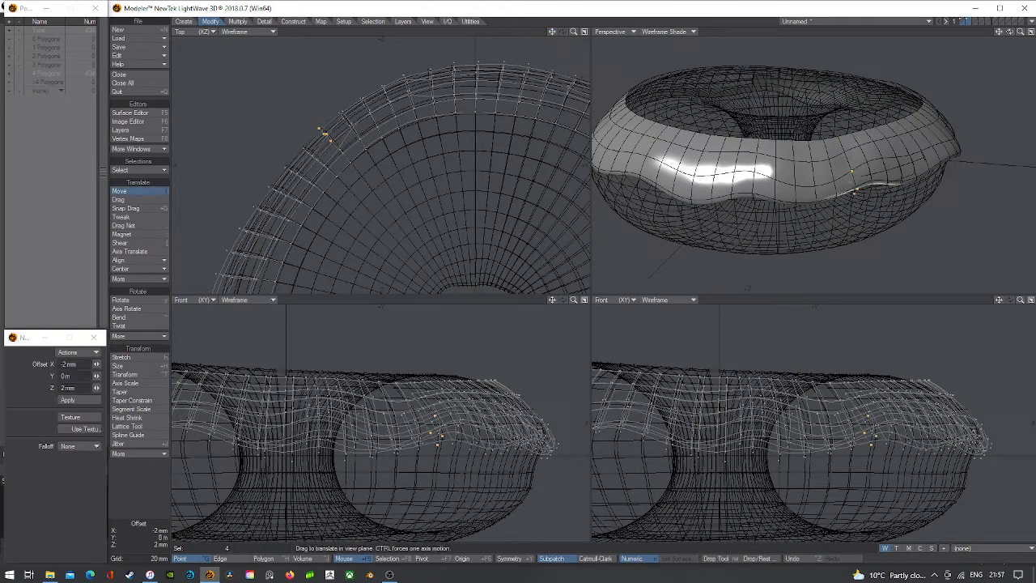
key("space")
mouse_move(326, 115)
right_mouse_down()
mouse_move(335, 138)
mouse_move(315, 138)
right_mouse_up()
key("t")
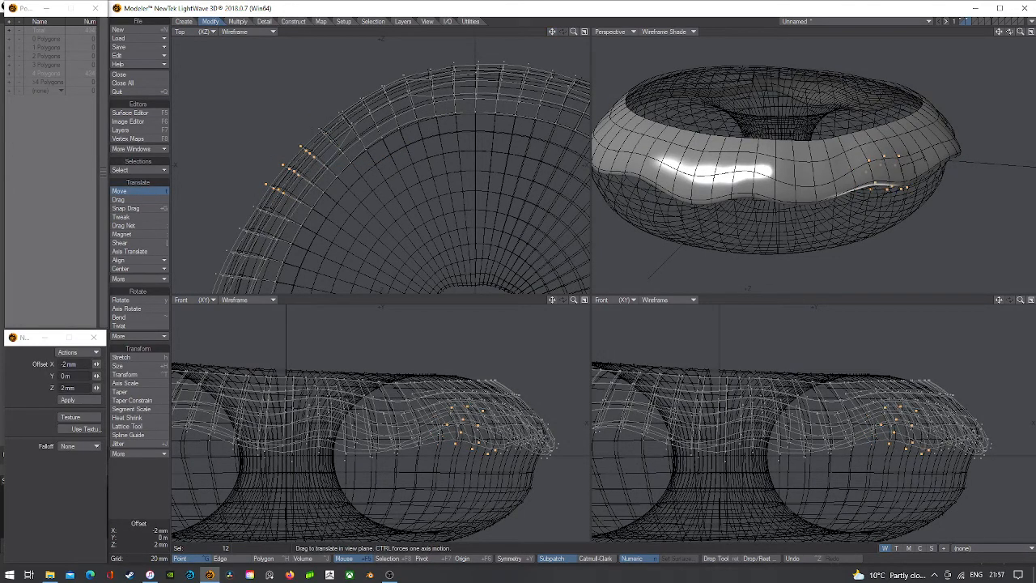
key("slash")
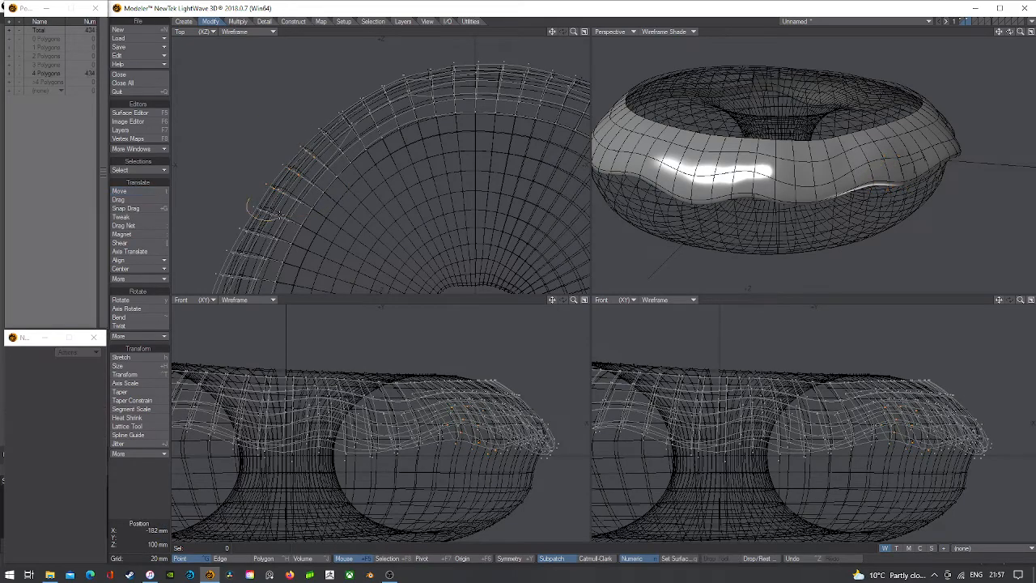
- Adjust the rim column around X -182 mm, Z 100 mm outward with Move
key("t")
mouse_move(277, 214)
right_mouse_down()
mouse_move(270, 217)
mouse_move(308, 205)
right_mouse_up()
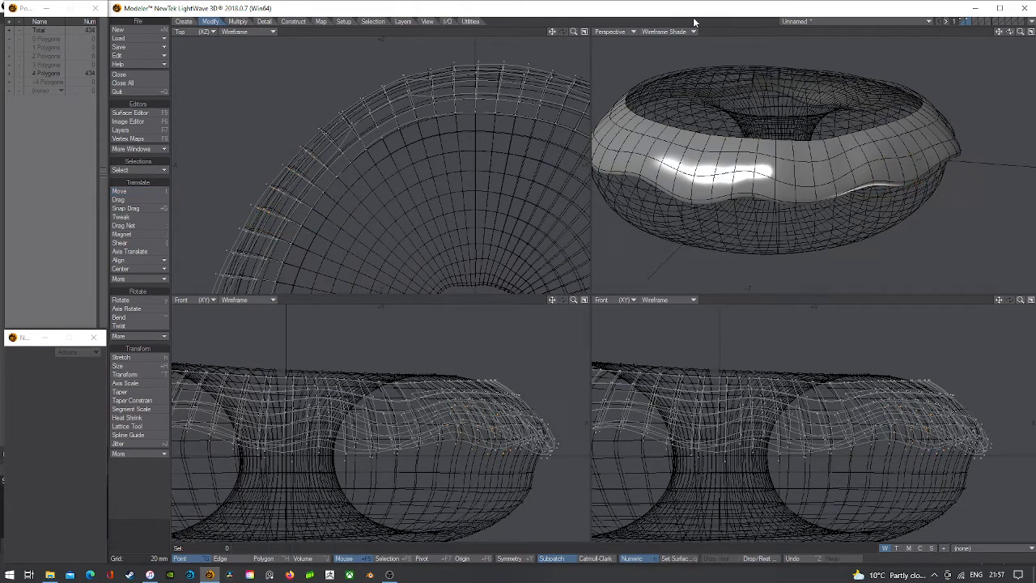
left_click_drag(1011, 33, 956, 31)
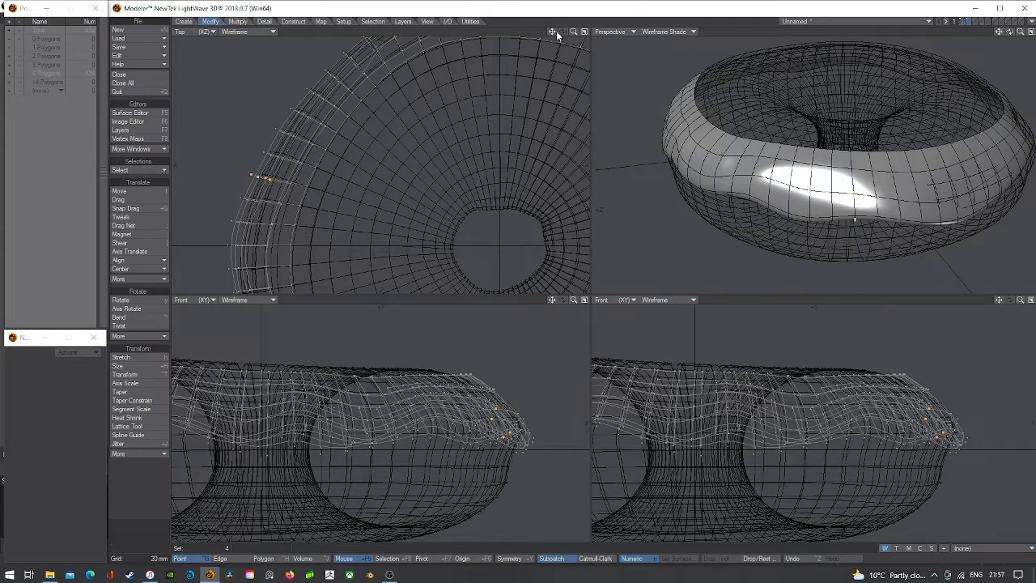
- Move the next rim columns along the icing's negative X end outward, deselecting each one
left_click_drag(555, 33, 550, 32)
mouse_move(276, 259)
left_mouse_down()
mouse_move(314, 251)
mouse_move(298, 256)
mouse_move(300, 233)
left_mouse_up()
key("t")
key("space")
key("slash")
key("t")
key("space")
key("slash")
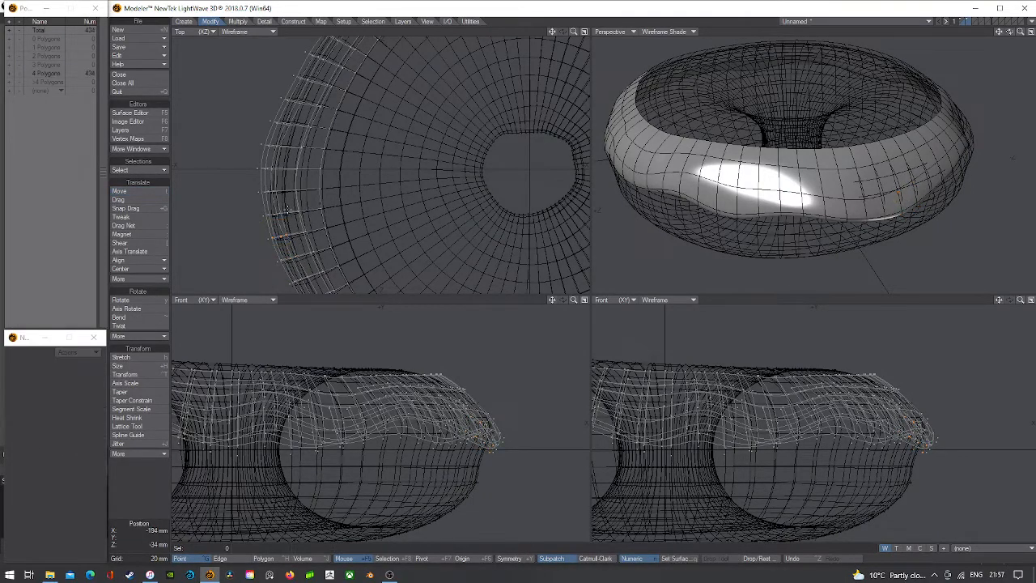
- Move two rim columns around X -194 mm, Z -34 mm outward, and clear the selection
right_click_drag(285, 220, 298, 214)
key("t")
left_click_drag(298, 214, 295, 211)
key("space")
key("slash")
left_click(300, 212)
key("t")
key("space")
key("slash")
- Select four points along the rim's edge at the negative X end and move them outward -6 mm in X
right_click_drag(287, 213, 868, 194)
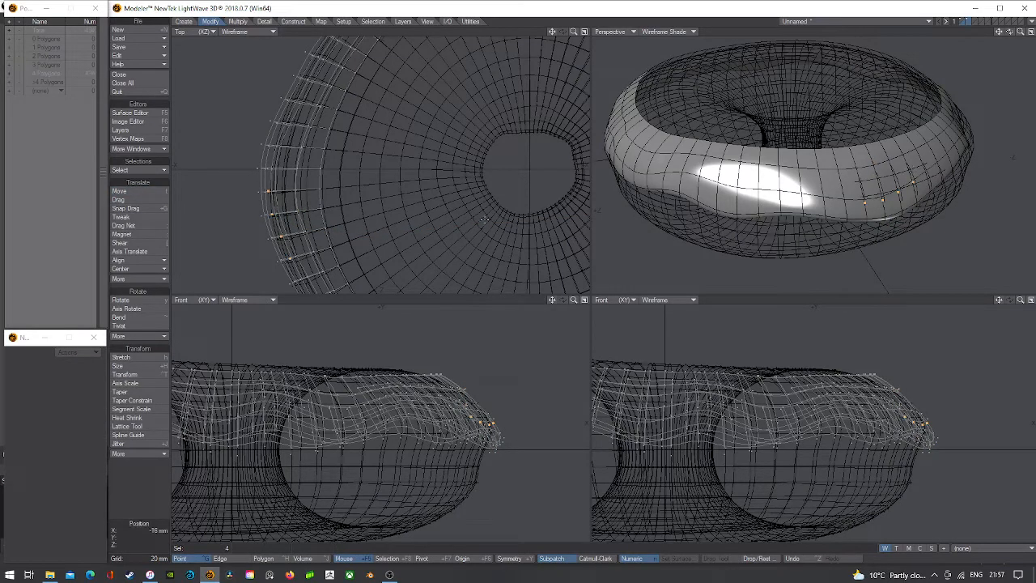
key("t")
left_click_drag(912, 170, 896, 173)
key("space")
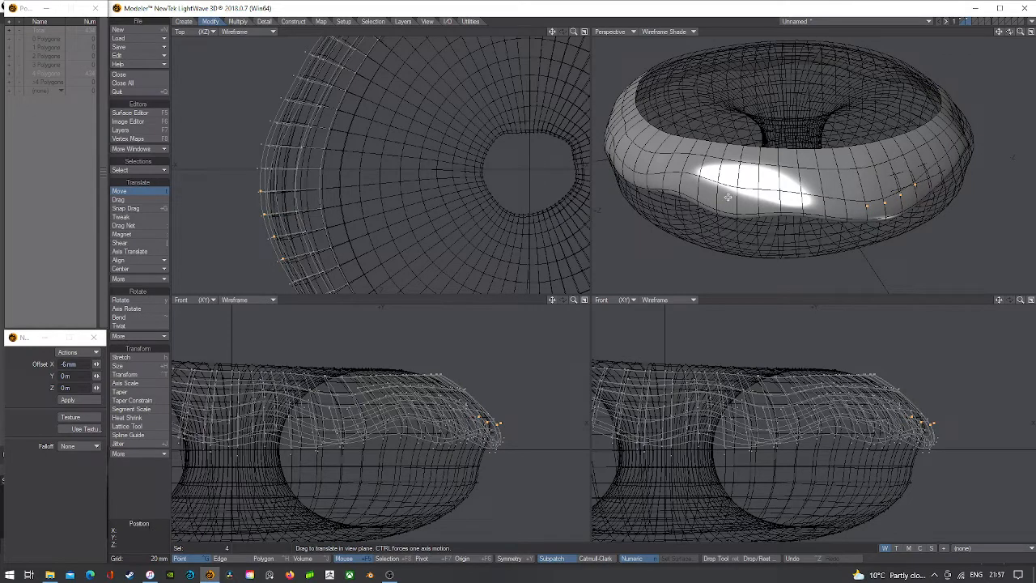
key("slash")
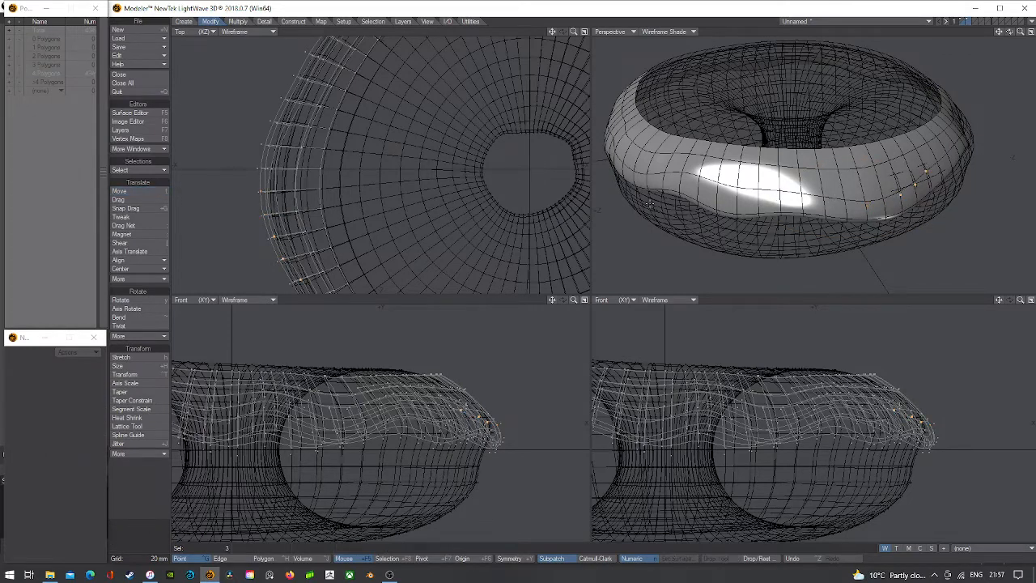
- Adjust the selected rim points at the icing's negative X end with Move and clear the selection
key("t")
left_click_drag(912, 172, 901, 173)
key("space")
key("slash")
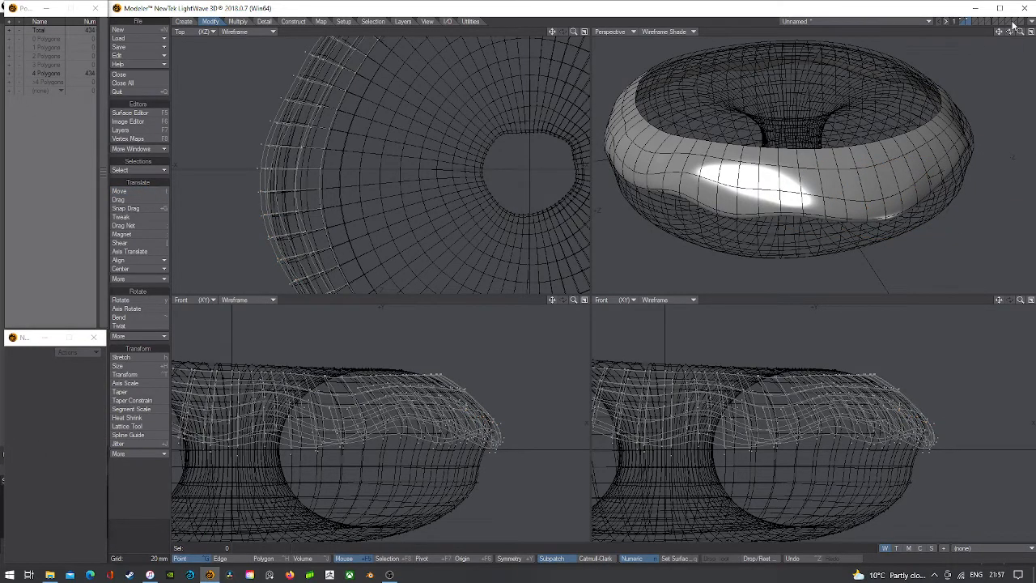
- Select six points on the rim between the negative X and negative Z sides, move them outward, and clear the selection
left_click_drag(1010, 32, 952, 42)
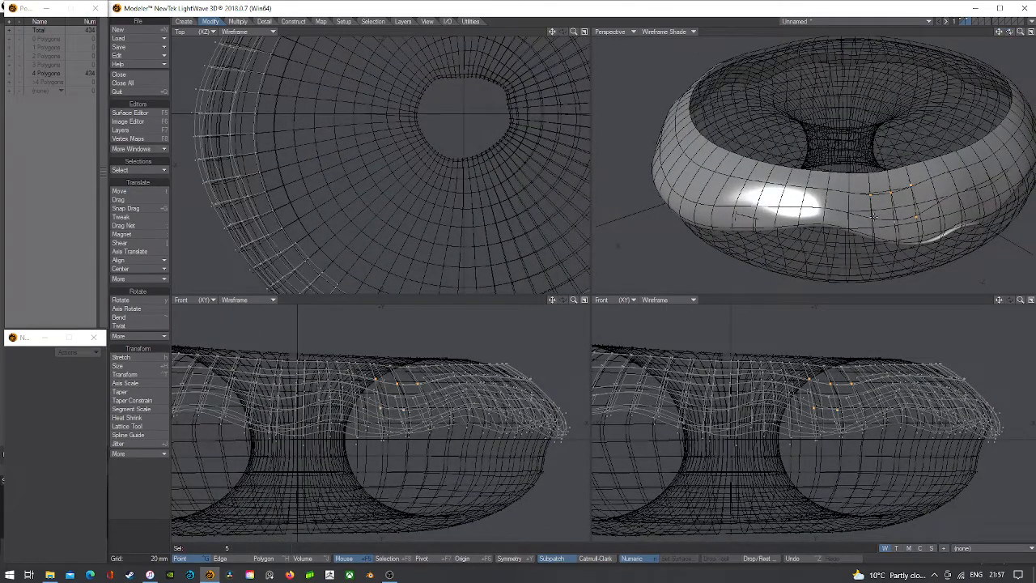
left_click(875, 217)
left_click_drag(553, 33, 558, 2)
key("t")
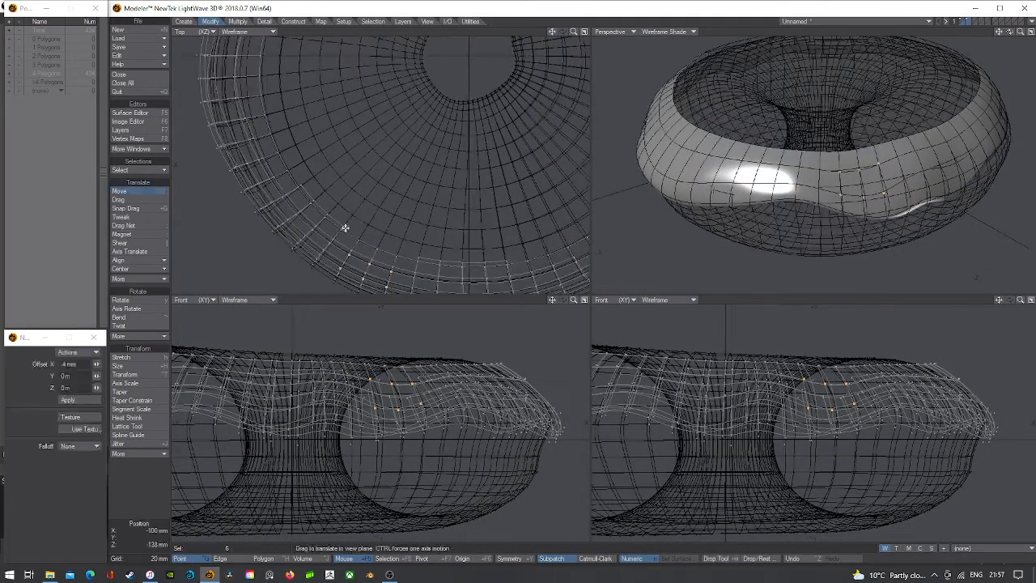
left_click_drag(345, 228, 347, 236)
key("space")
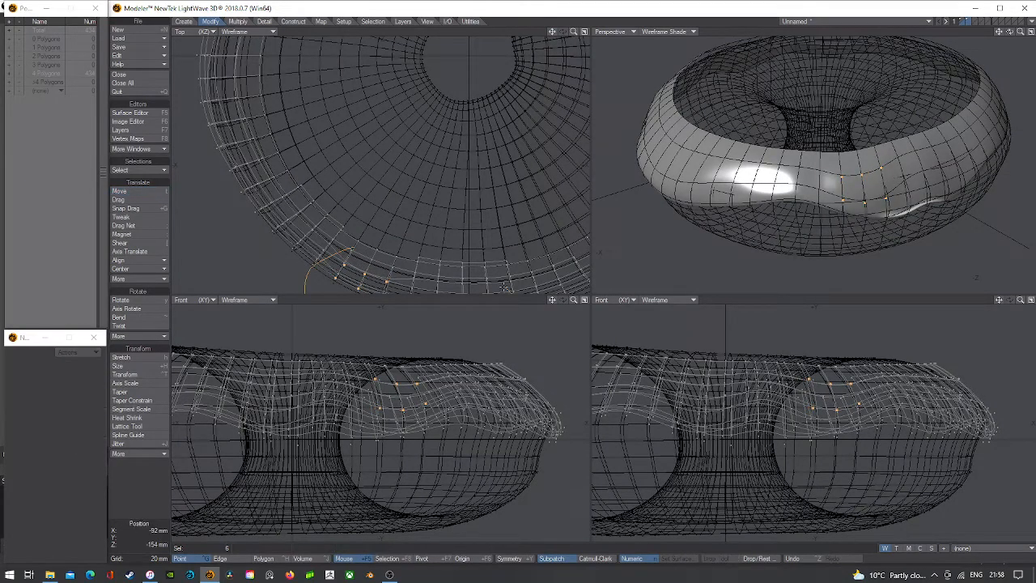
key("slash")
key("a")
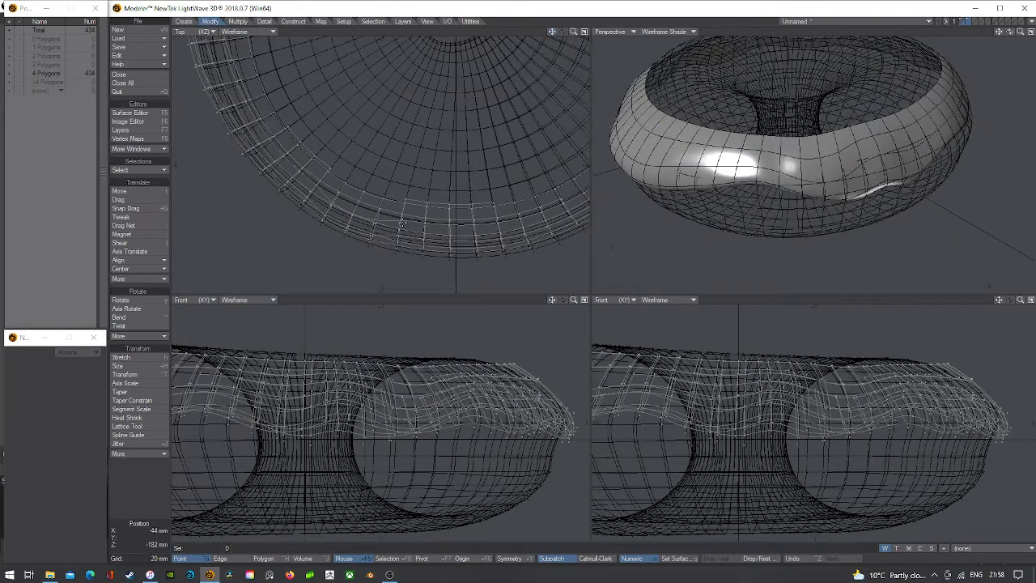
- Try to scale the whole icing layer to 101% with Size
key("shift+h")
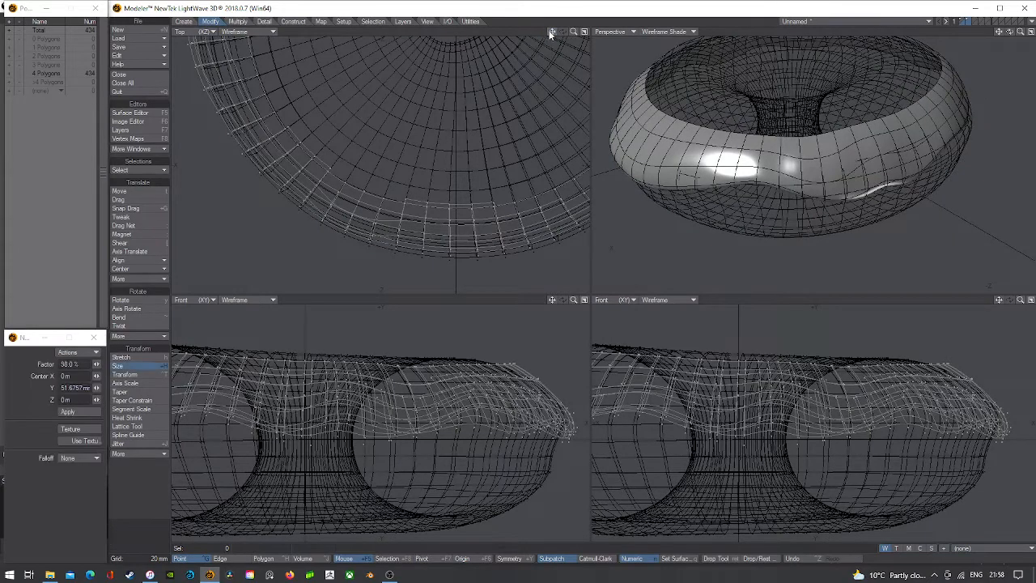
key("a")
left_click_drag(383, 164, 378, 164)
key("ctrl+z")
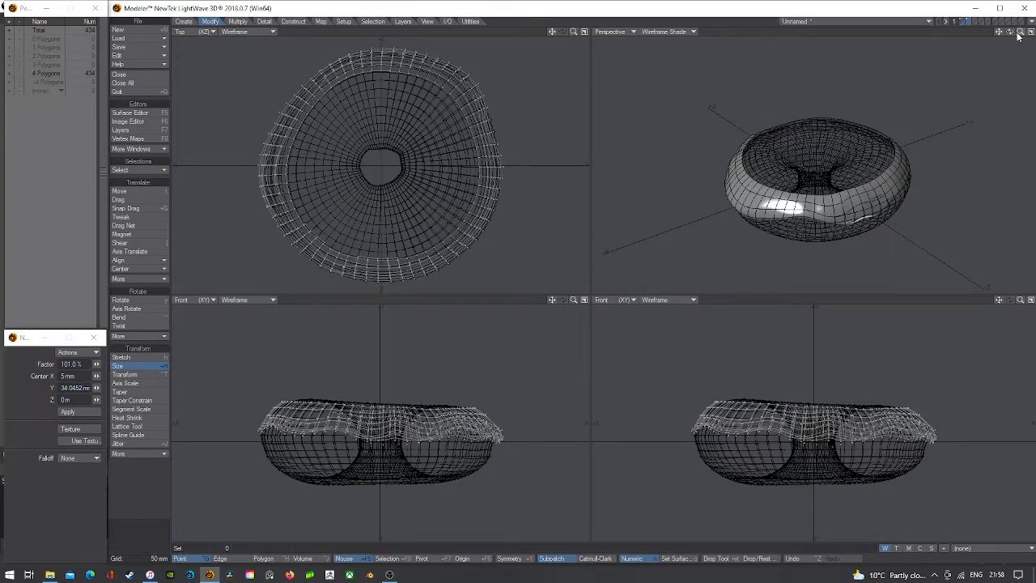
left_click_drag(1020, 32, 890, 133)
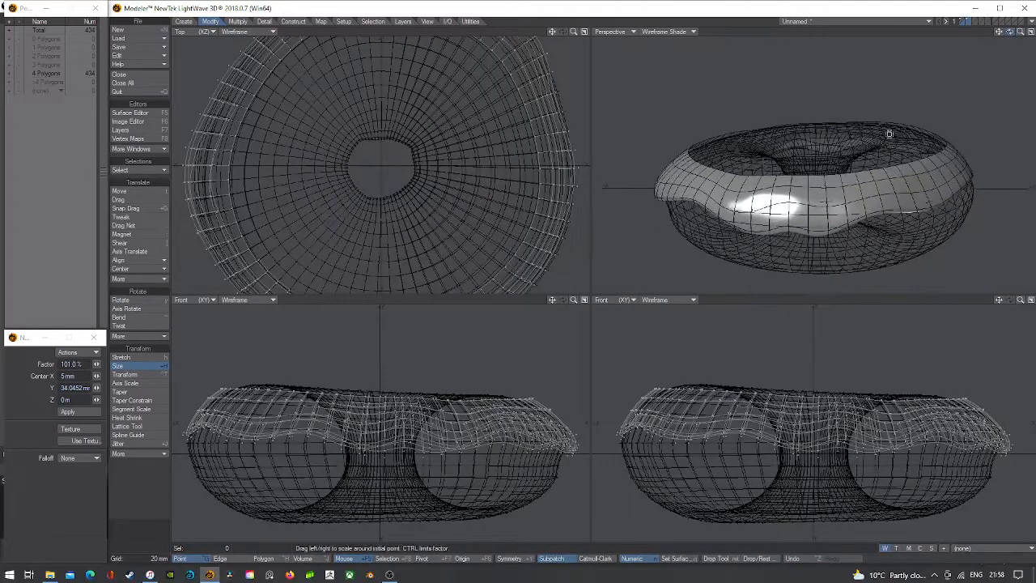
key("space")
- Select the full loop of 64 polygons along the icing's dripping rim, scale it to 101% with Size, and clear the selection
left_click(263, 559)
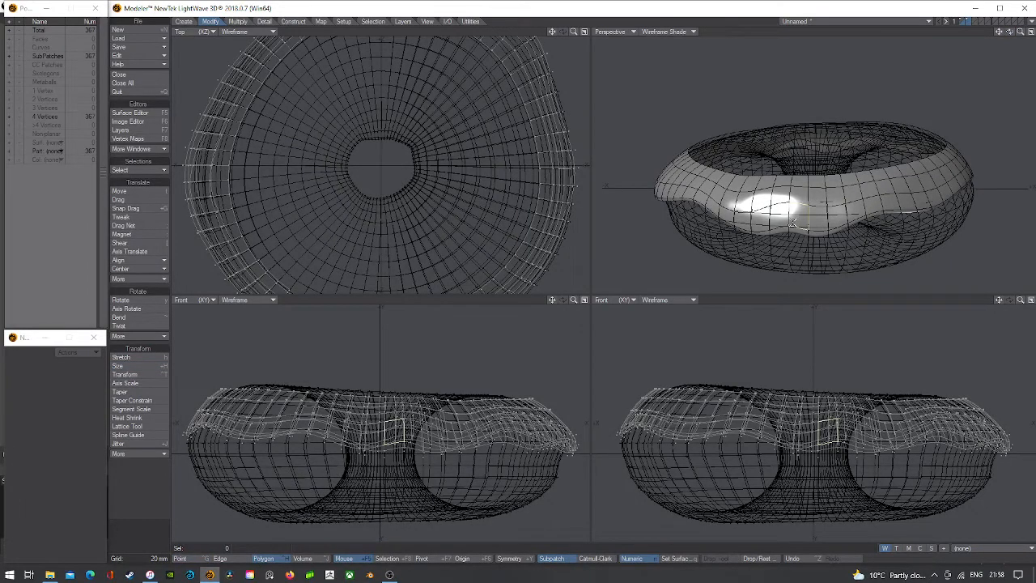
mouse_move(793, 222)
left_mouse_down()
mouse_move(775, 220)
mouse_move(798, 202)
mouse_move(812, 211)
mouse_move(787, 213)
left_mouse_up()
key("ctrl+l")
key("l")
key("slash")
key("l")
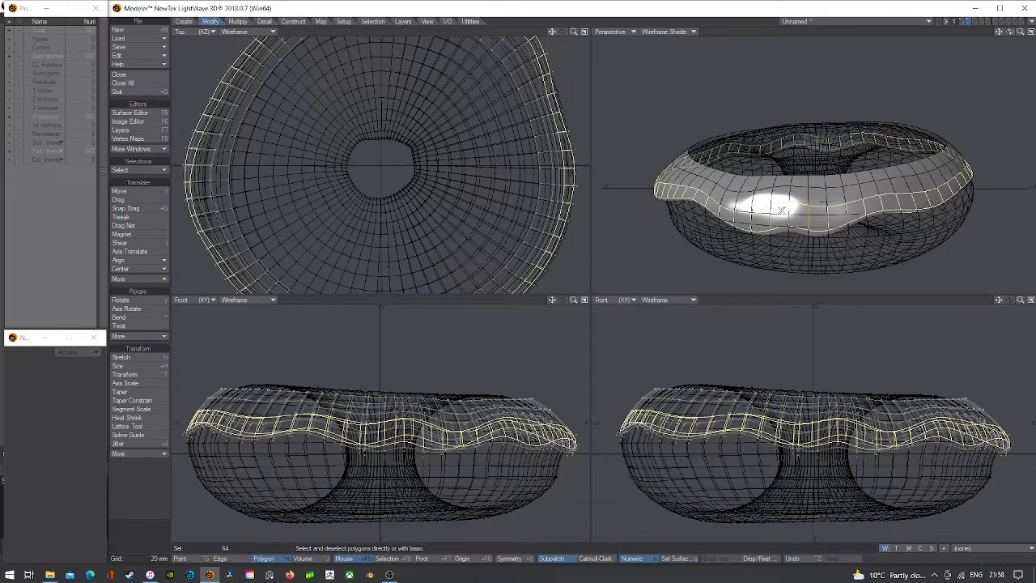
key("shift+h")
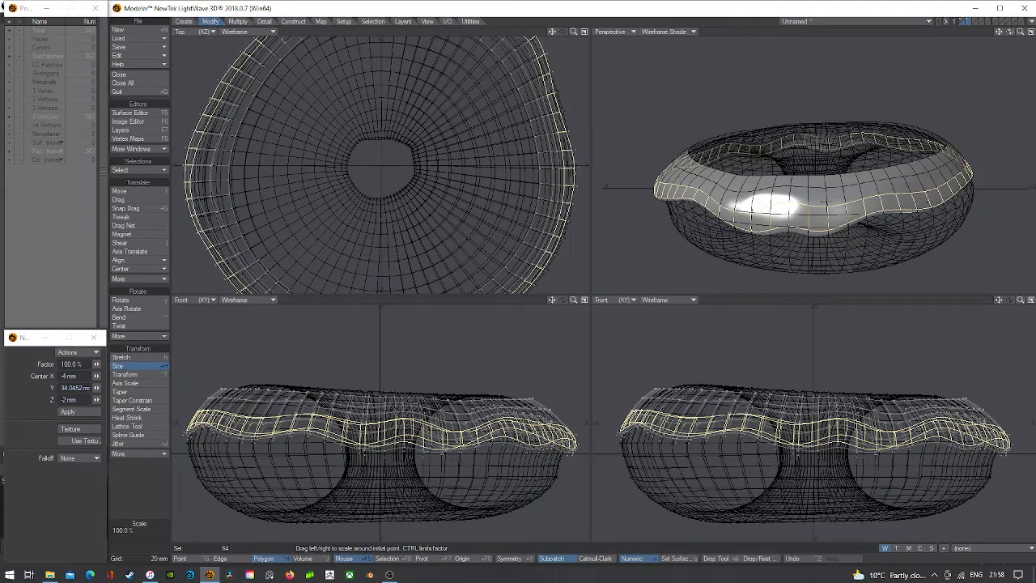
left_click_drag(377, 167, 381, 168)
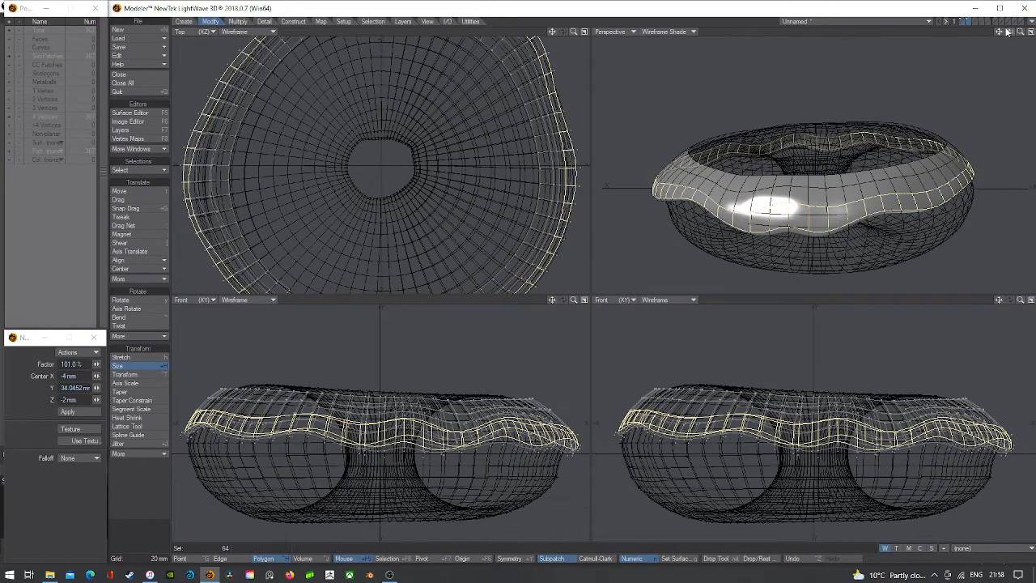
mouse_move(1009, 32)
left_mouse_down()
mouse_move(1017, 16)
mouse_move(1012, 36)
left_mouse_up()
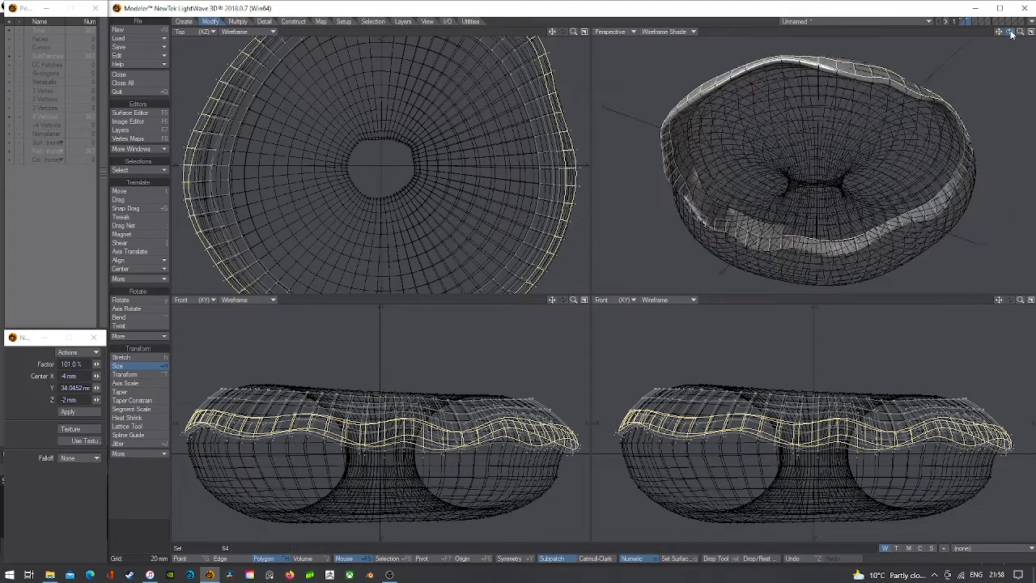
key("Return")
key("slash")
- Select five polygons on the rim's inner edge at the negative X end and move them 10 mm inward along X
left_click(202, 559)
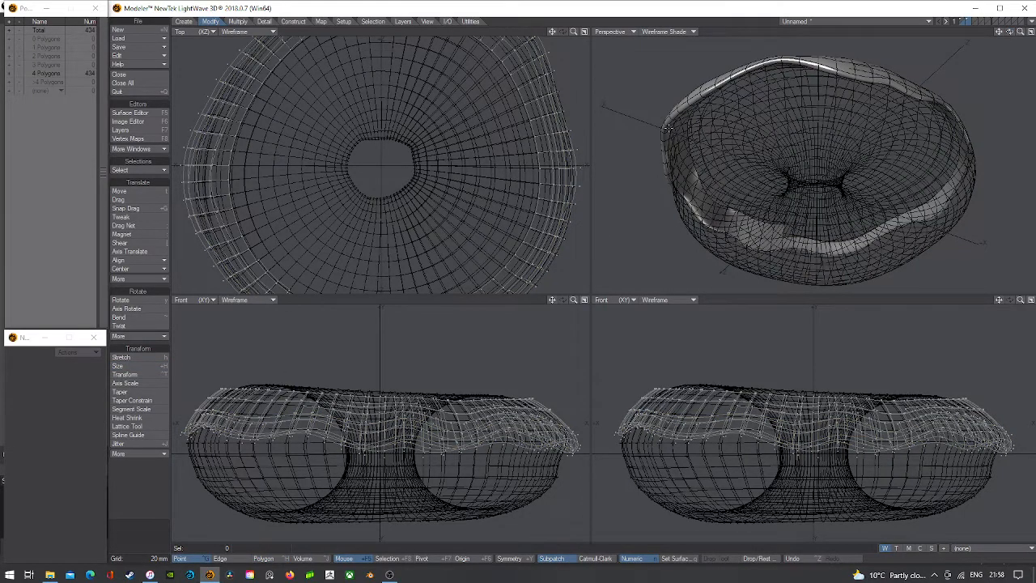
left_click(263, 559)
left_click_drag(667, 124, 672, 118)
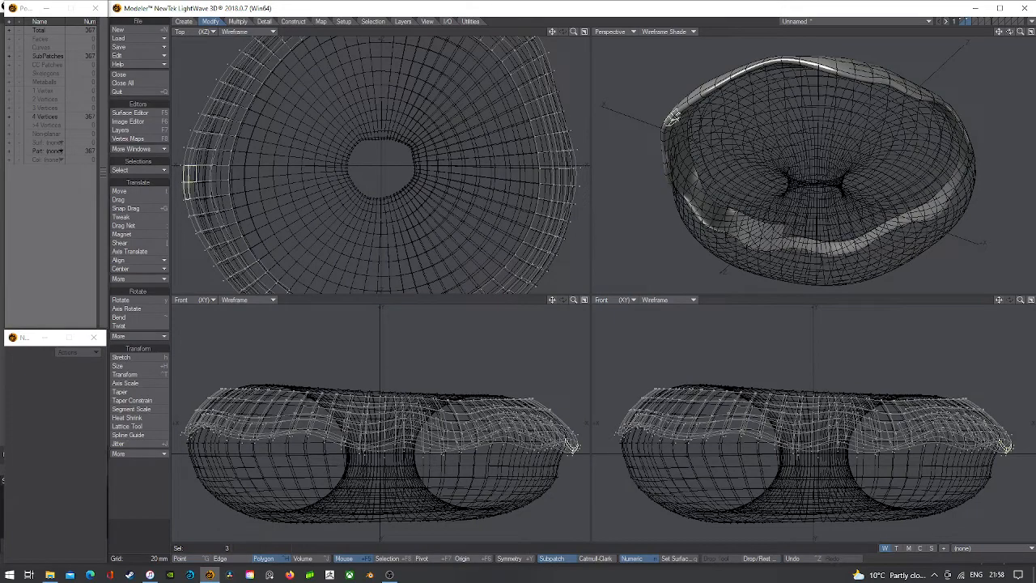
left_click(670, 120)
left_click(674, 123)
left_click(670, 122)
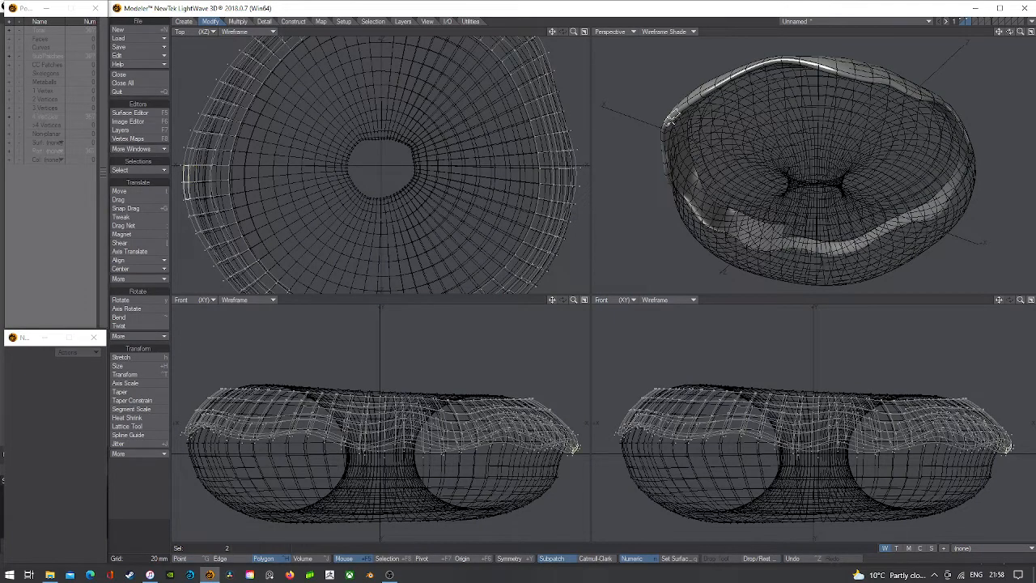
left_click(664, 127)
key("shift+a")
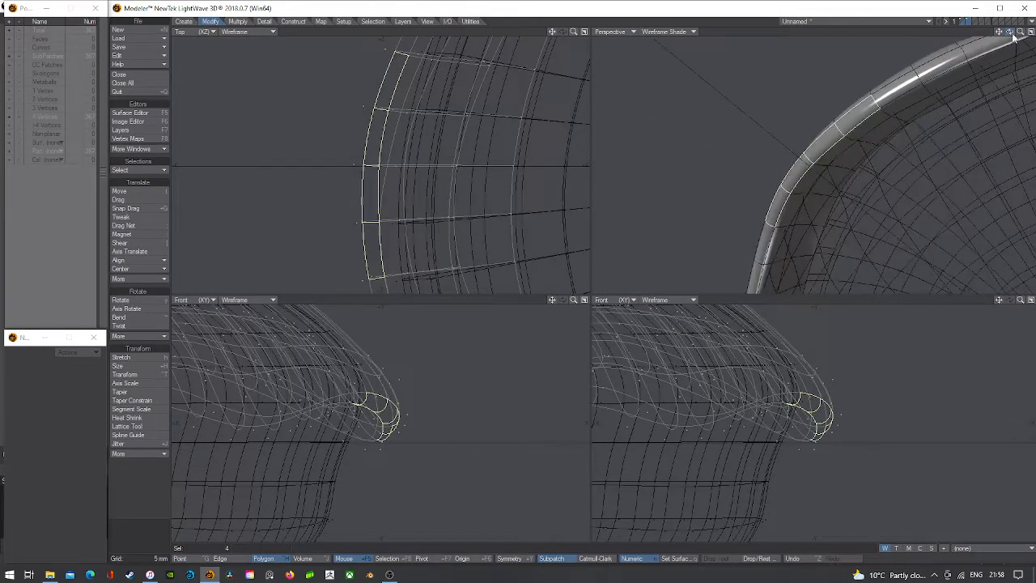
left_click_drag(1020, 32, 1004, 32)
left_click(790, 204, "shift")
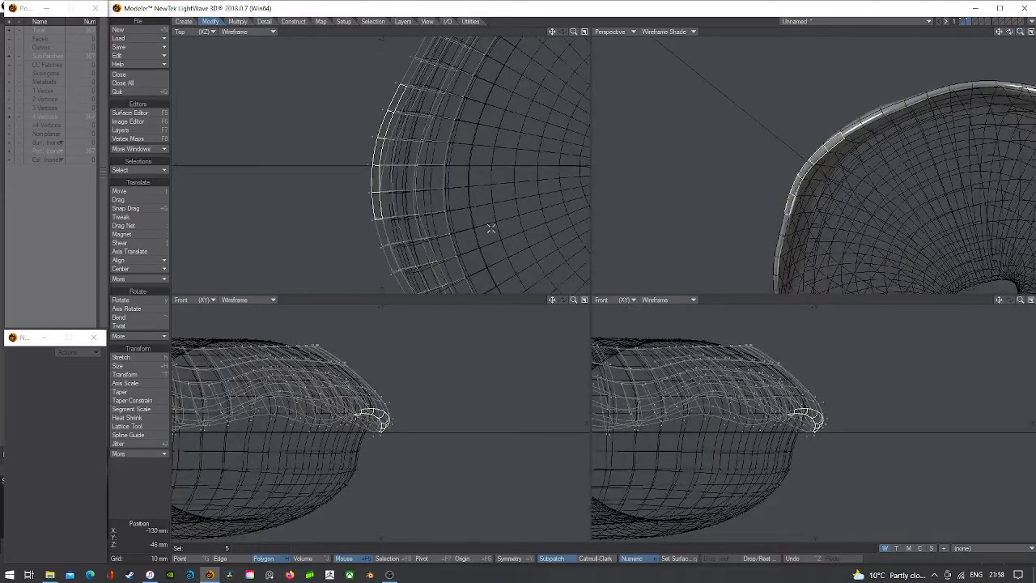
key("t")
left_click_drag(381, 157, 391, 157)
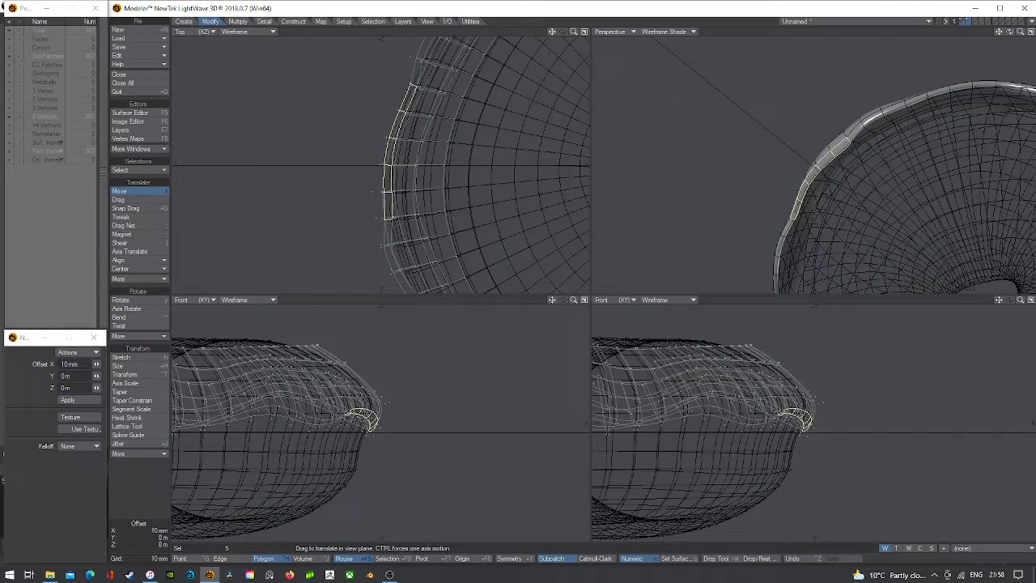
- Show the doughnut layer together with the icing and fine-tune the position of the five selected rim polygons with Move
left_click(962, 21, "shift")
mouse_move(1010, 33)
left_mouse_down()
mouse_move(1007, 61)
mouse_move(1018, 51)
mouse_move(1010, 34)
left_mouse_up()
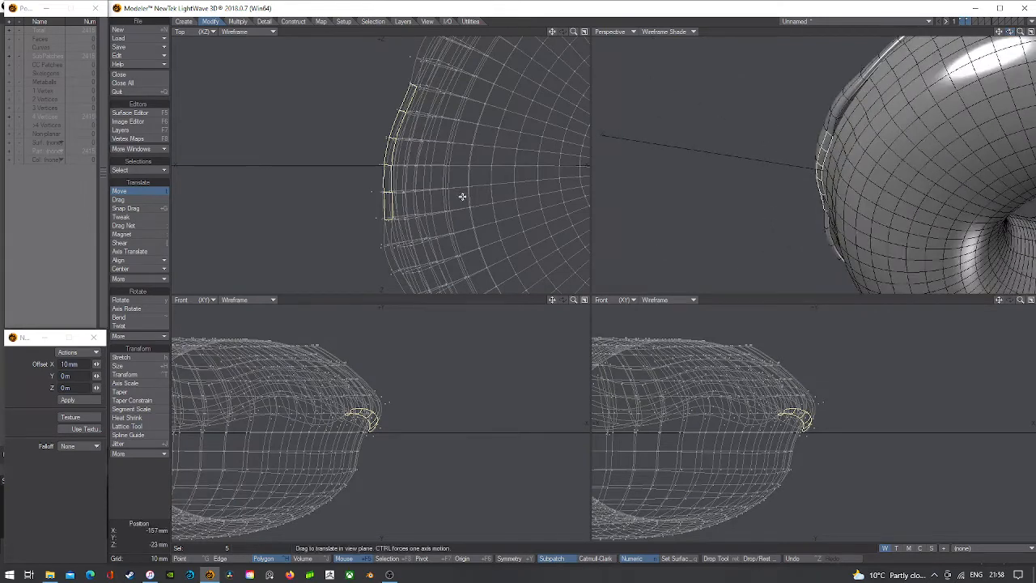
left_click_drag(463, 196, 462, 196)
key("Return")
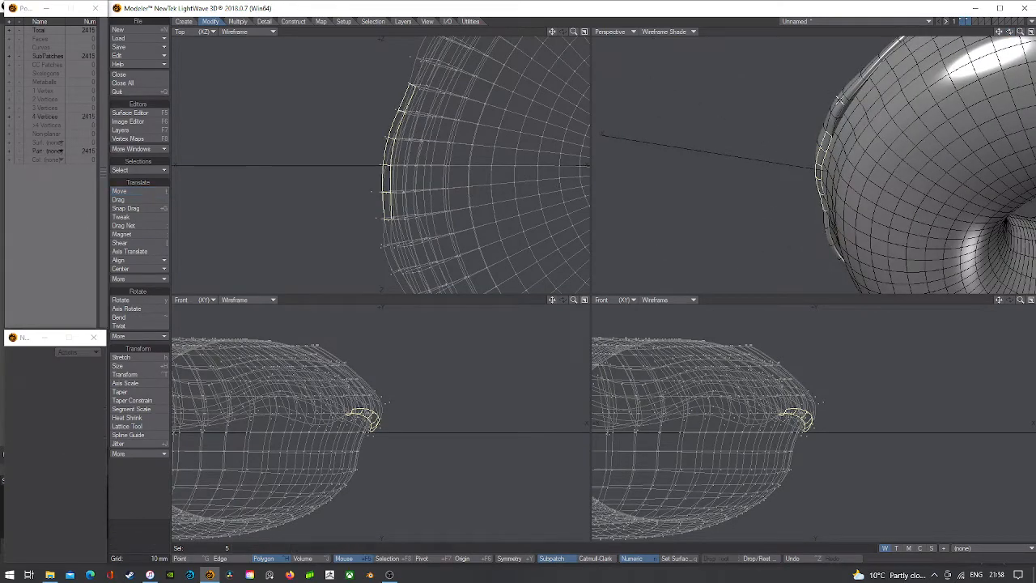
- Move two further groups of edge polygons next to them slightly inward toward the doughnut, clearing the selection after each
key("slash")
left_click_drag(839, 101, 833, 119)
key("t")
left_click_drag(472, 152, 477, 150)
key("Return")
key("slash")
left_click_drag(854, 92, 838, 119)
key("t")
left_click_drag(472, 154, 476, 153)
key("Return")
key("slash")
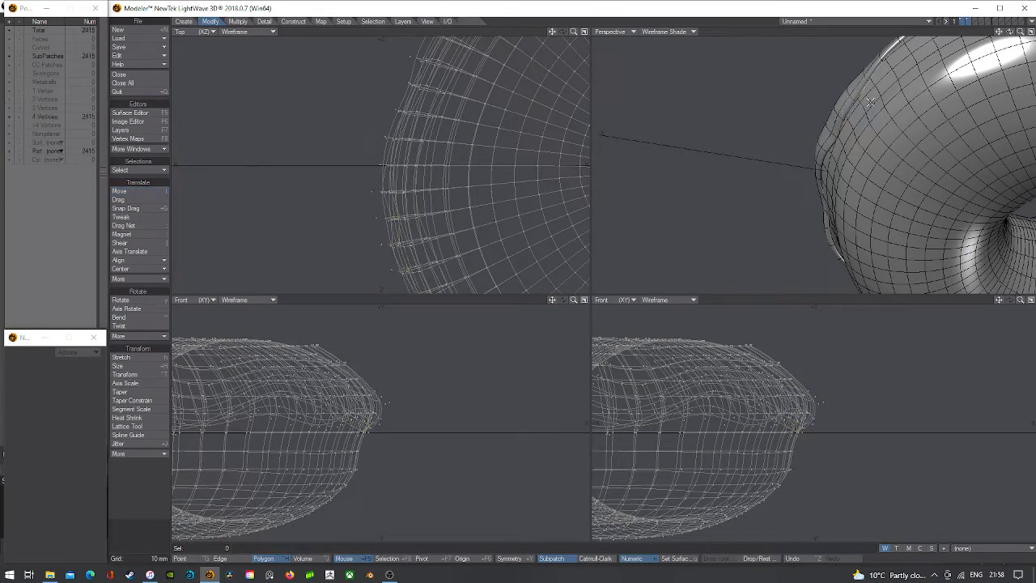
- Show only the icing layer and select the points around the dip in its lower rim on the negative Z side
left_click_drag(1012, 31, 755, 177)
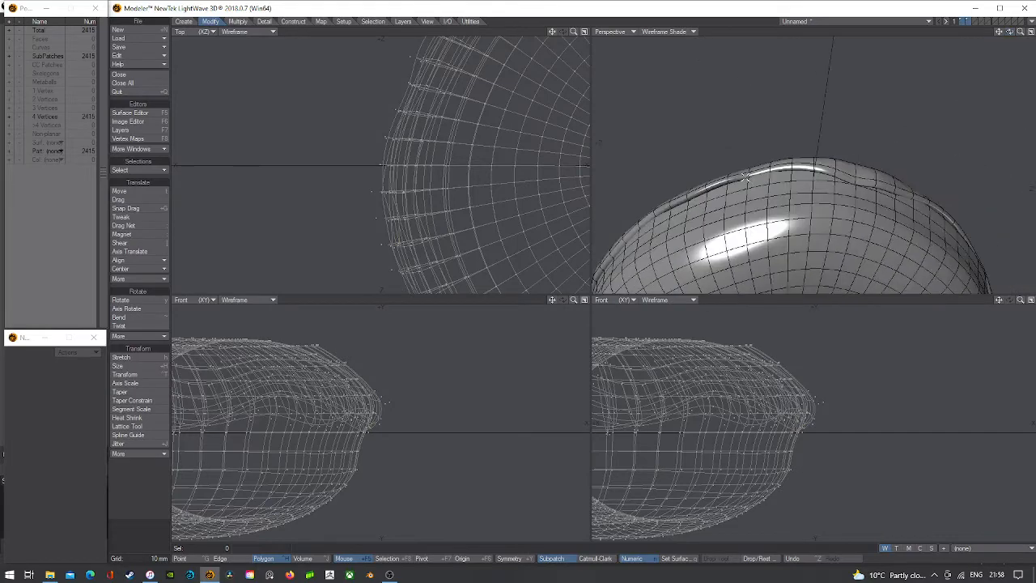
left_click_drag(1011, 32, 1012, 138)
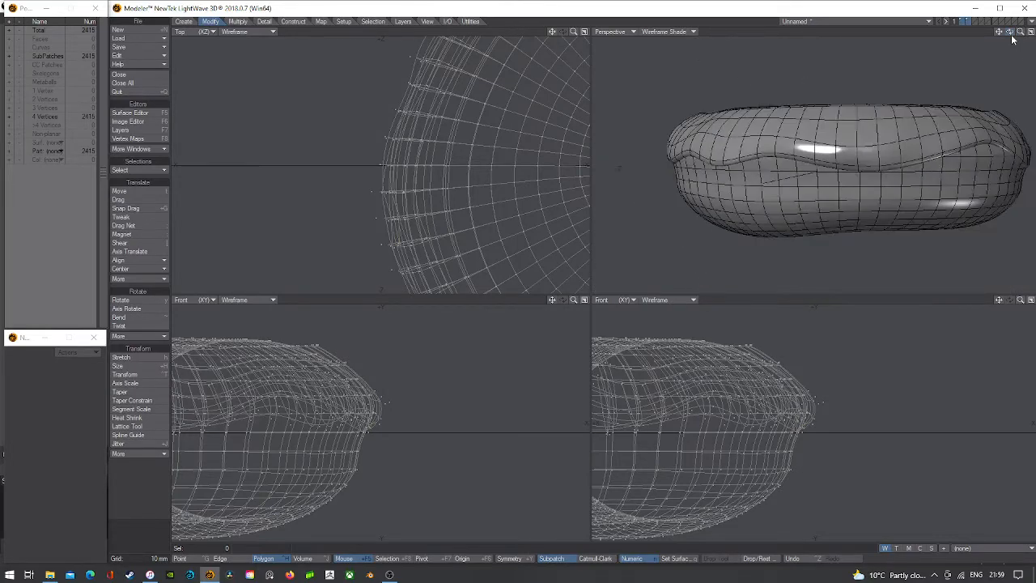
key("a")
left_click_drag(1010, 33, 984, 93)
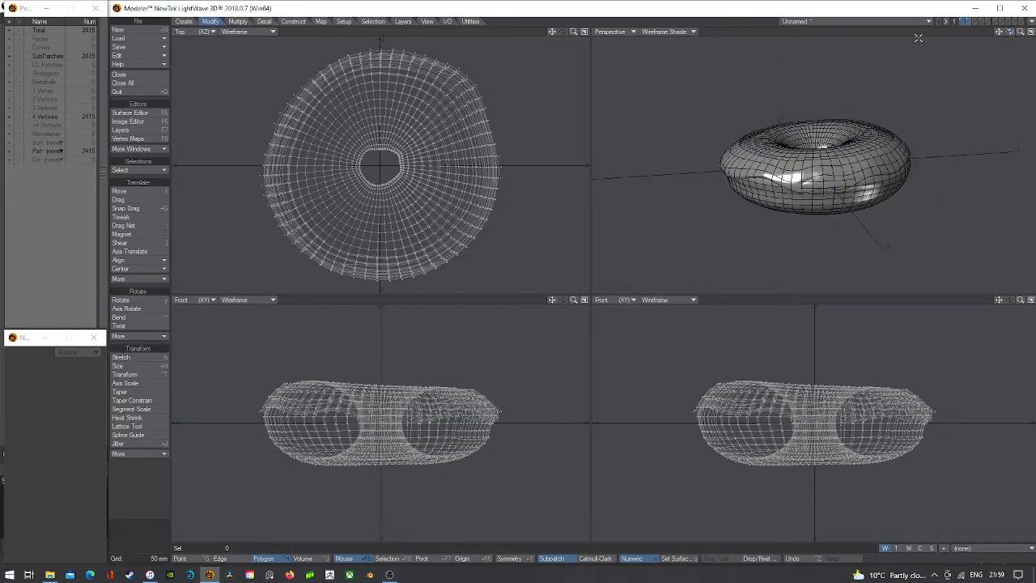
left_click(967, 21)
scroll(903, 134, "up", 3)
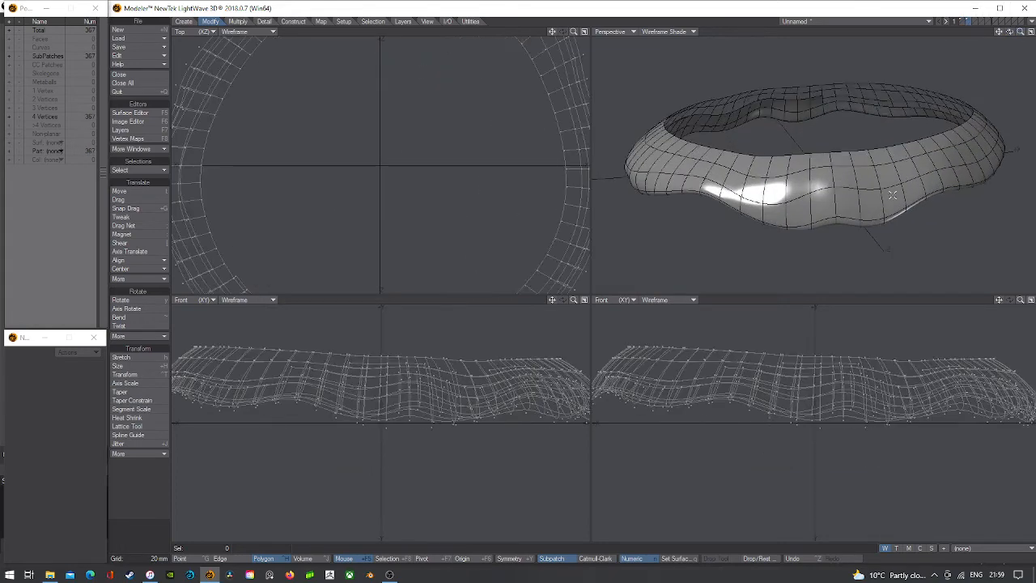
left_click(179, 559)
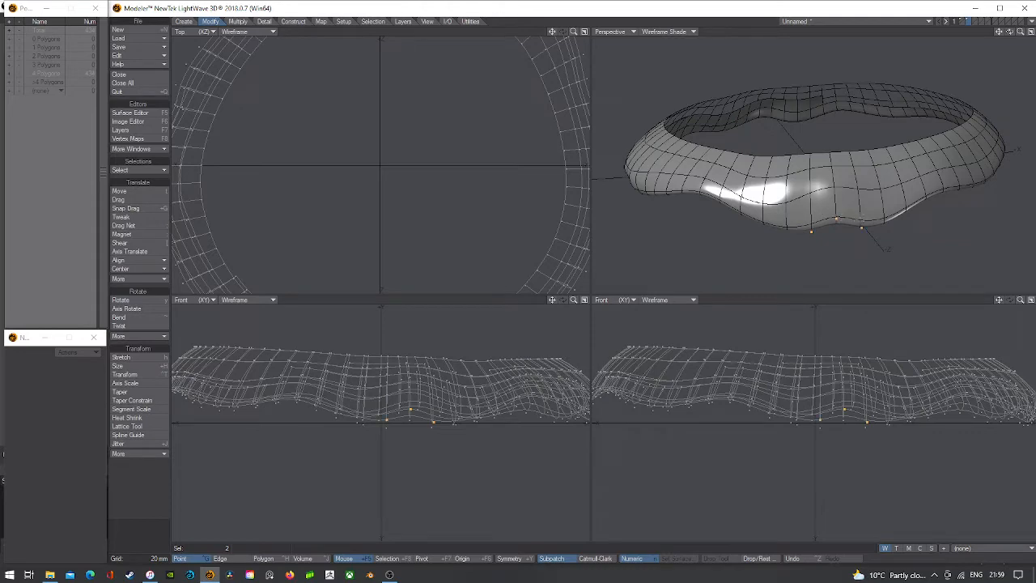
left_click(975, 9)
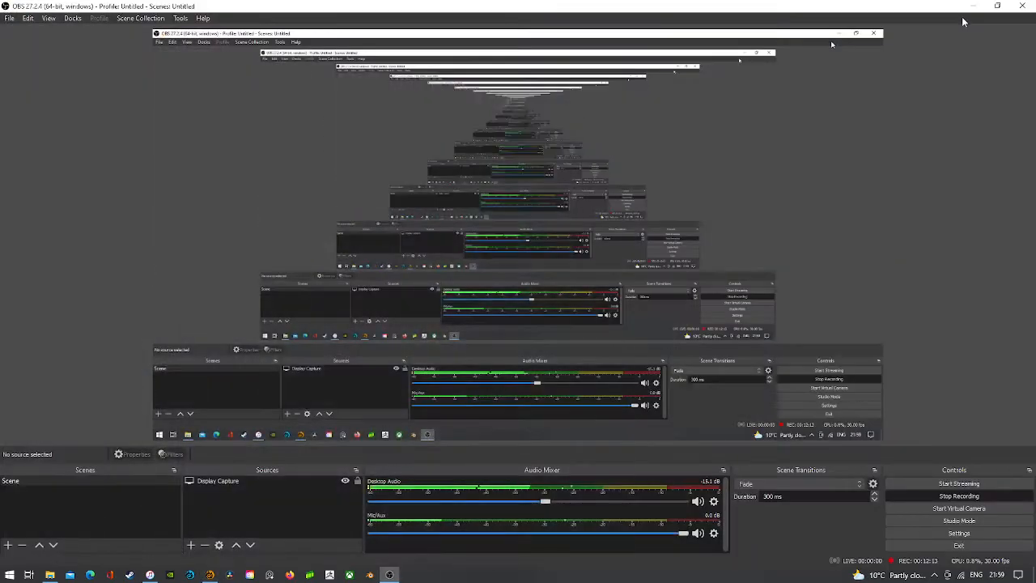
left_click(210, 575)
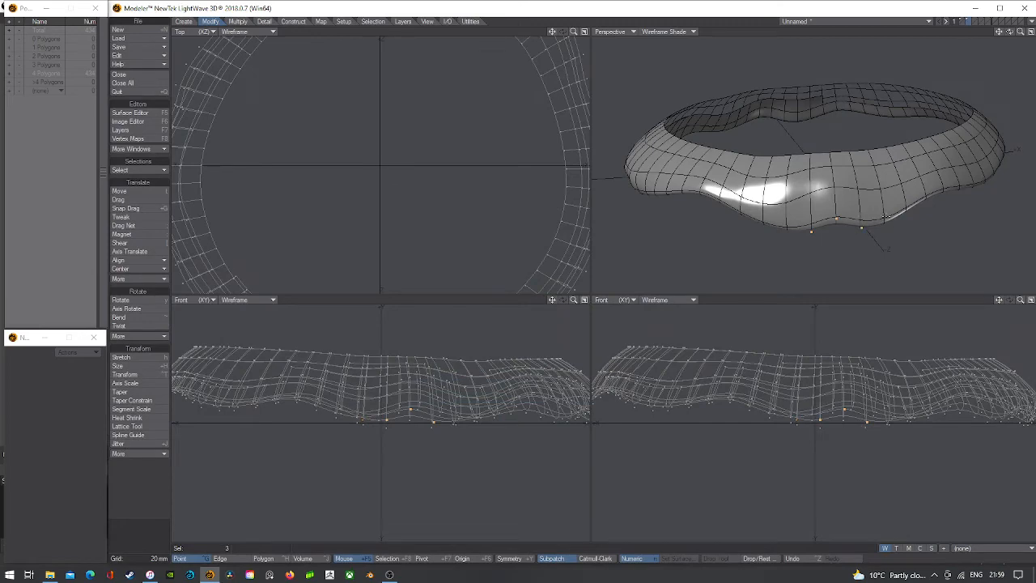
- Show the doughnut with the icing again and move the four rim points around the dip outward in negative Z
left_click(963, 23)
left_click_drag(1010, 34, 1011, 16)
key("shift+a")
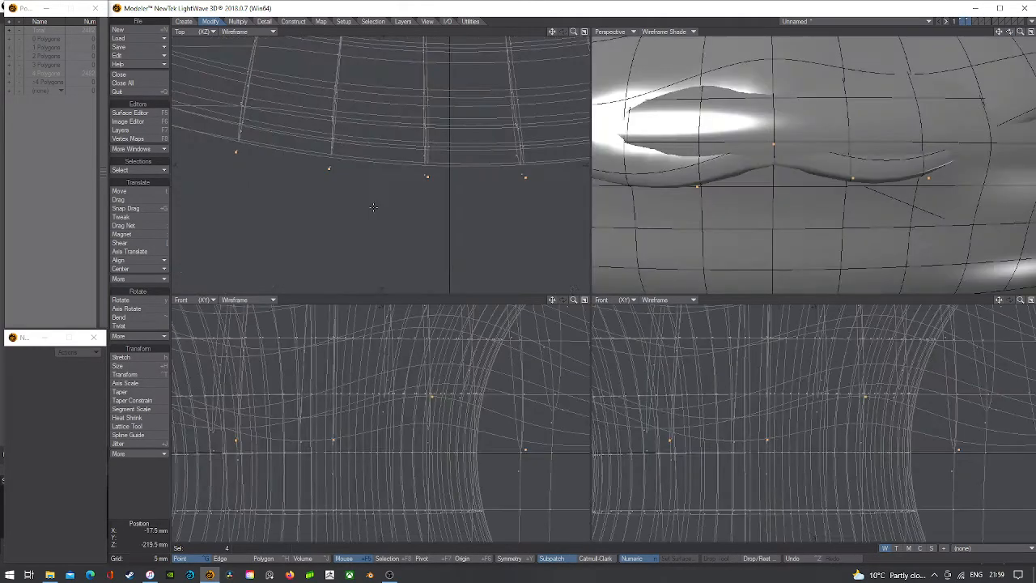
key("t")
left_click_drag(428, 139, 426, 163)
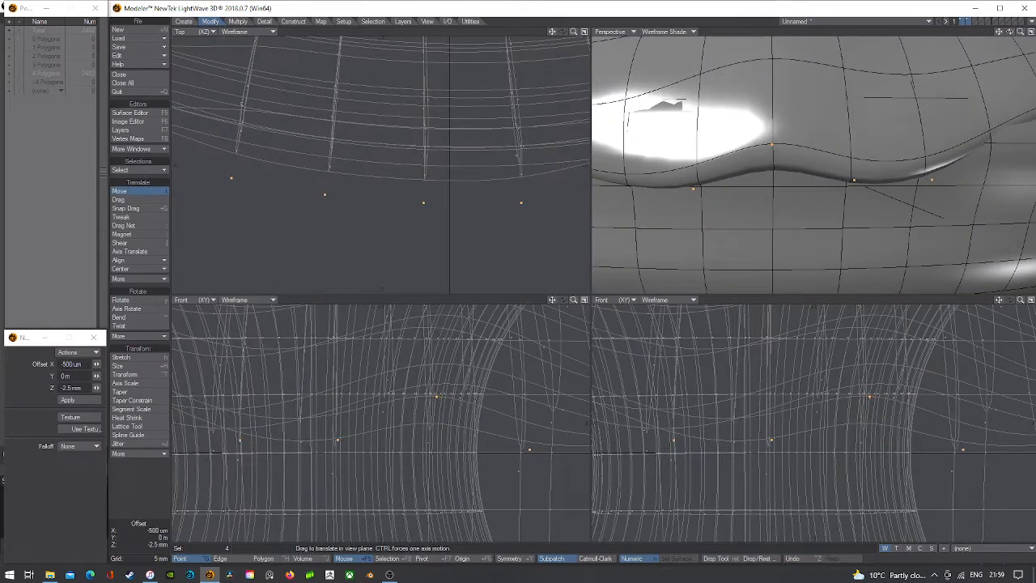
key("space")
- Select a single icing point in the row above the rim dip, move it outward, and refine its position with Move
scroll(772, 142, "down", 2)
mouse_move(678, 178)
right_mouse_down()
mouse_move(972, 175)
mouse_move(818, 110)
right_mouse_up()
left_click(738, 85)
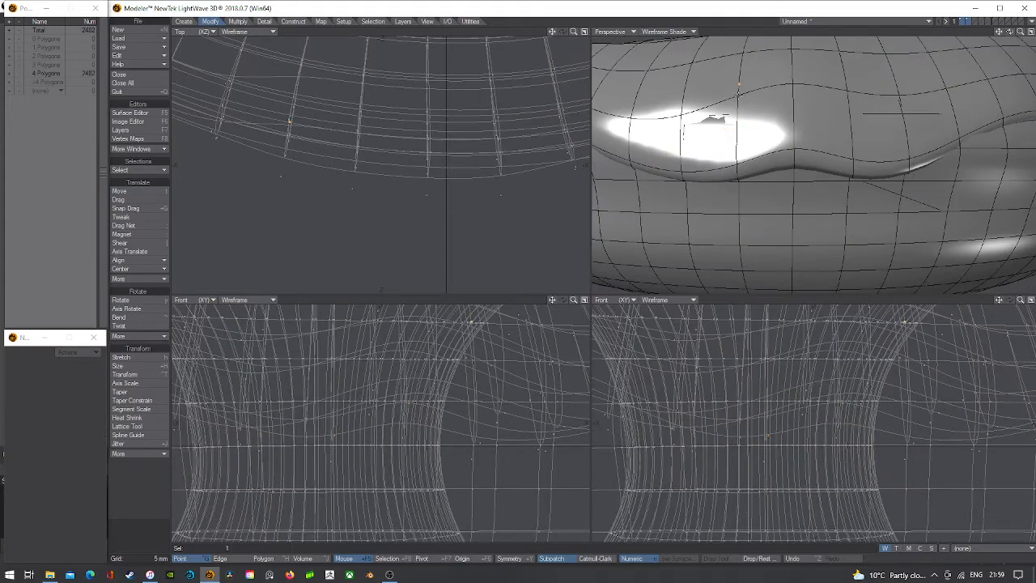
key("t")
left_click_drag(290, 120, 286, 131)
key("space")
scroll(768, 138, "down", 2)
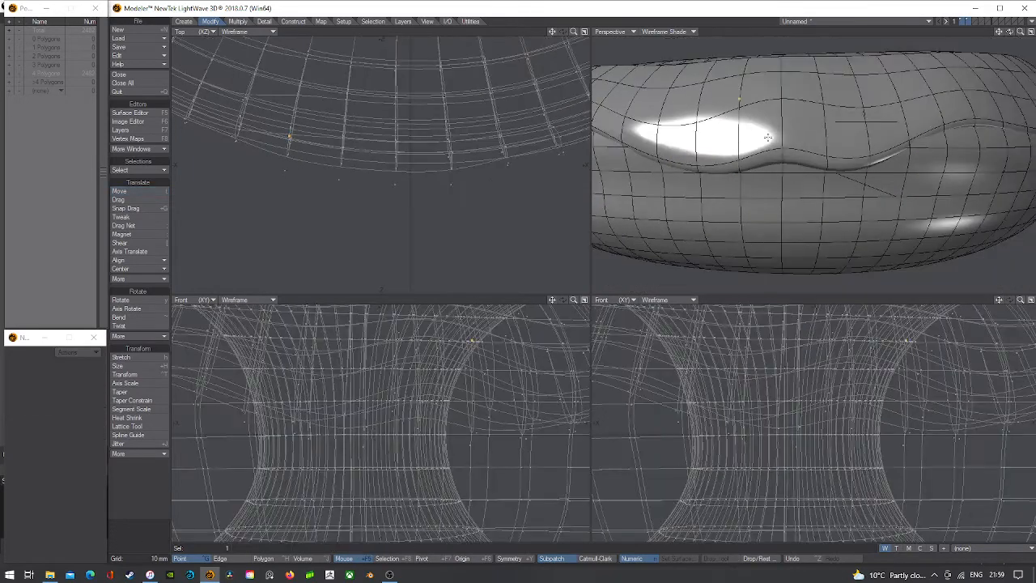
key("t")
left_click_drag(728, 102, 734, 99)
key("space")
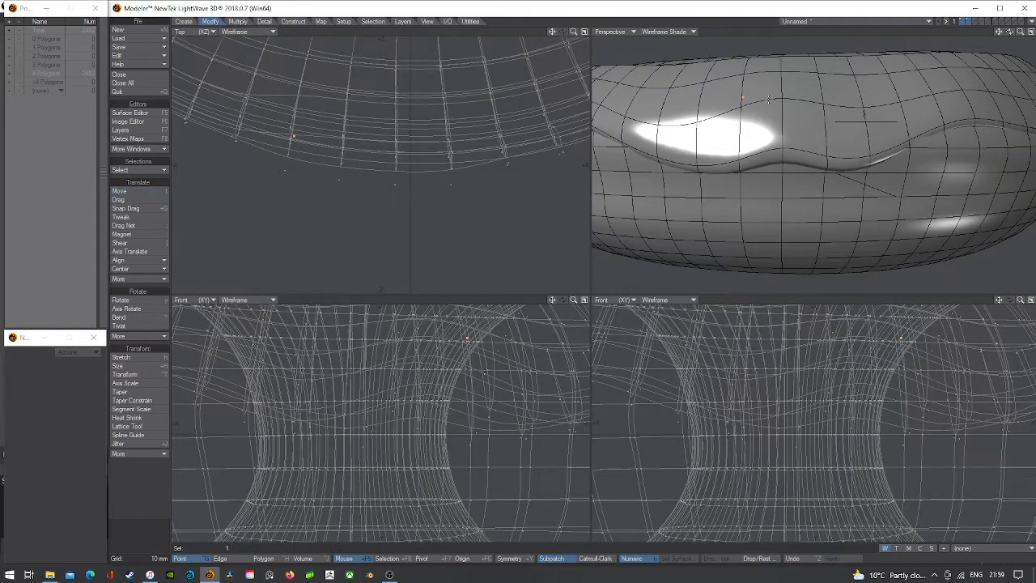
- Nudge another single icing point above the rim with Move, and clear the point selection
key("/")
key("t")
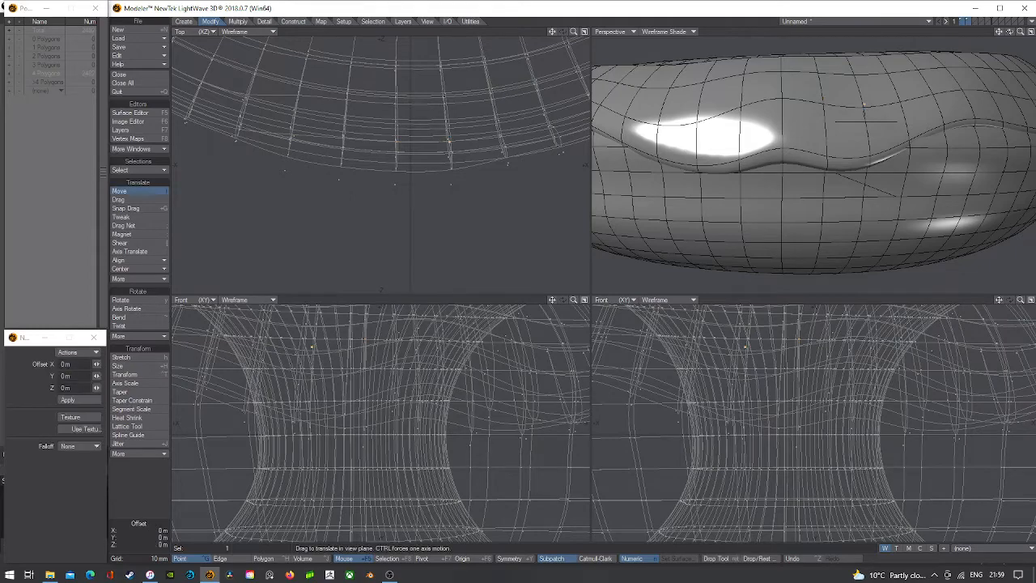
left_click_drag(683, 97, 685, 100)
key("space")
key("/")
scroll(816, 161, "down", 2)
scroll(817, 163, "down", 1)
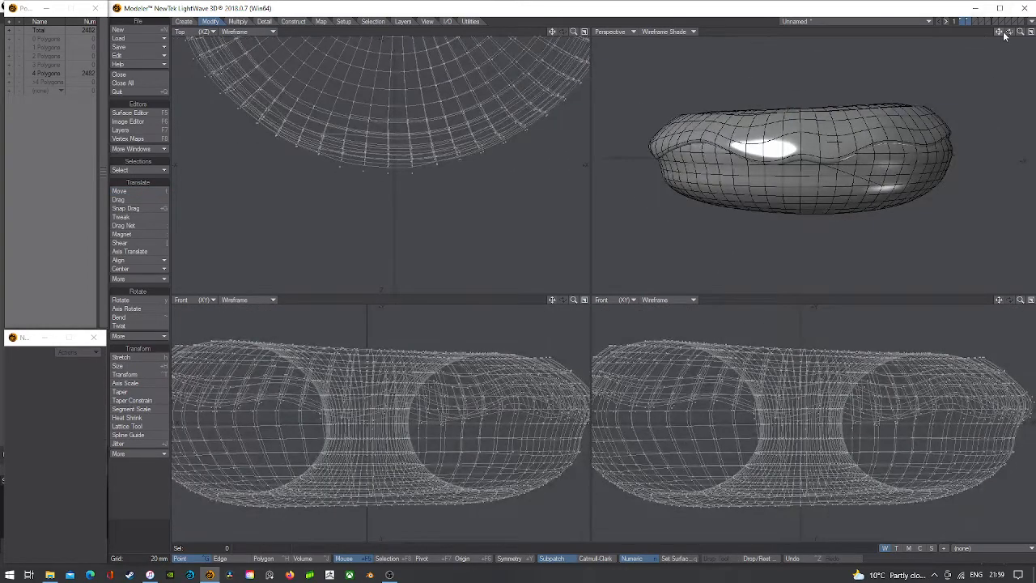
- Examine the whole doughnut from several sides with Texture shading and switch to polygon selection
left_click_drag(1001, 33, 1027, 38)
key("a")
left_click(690, 32)
left_click(677, 72)
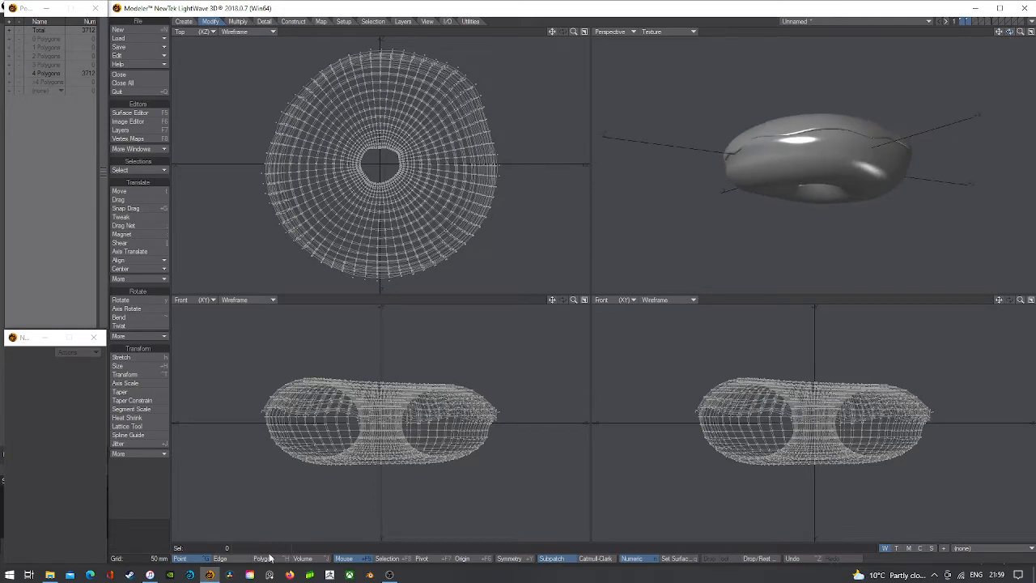
left_click(271, 558)
scroll(692, 215, "up", 3)
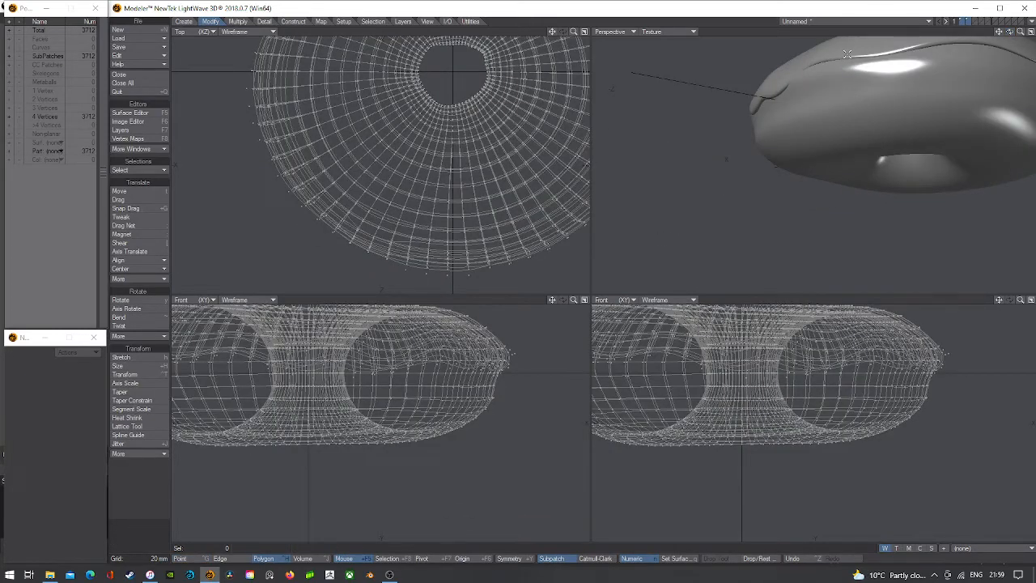
key("a")
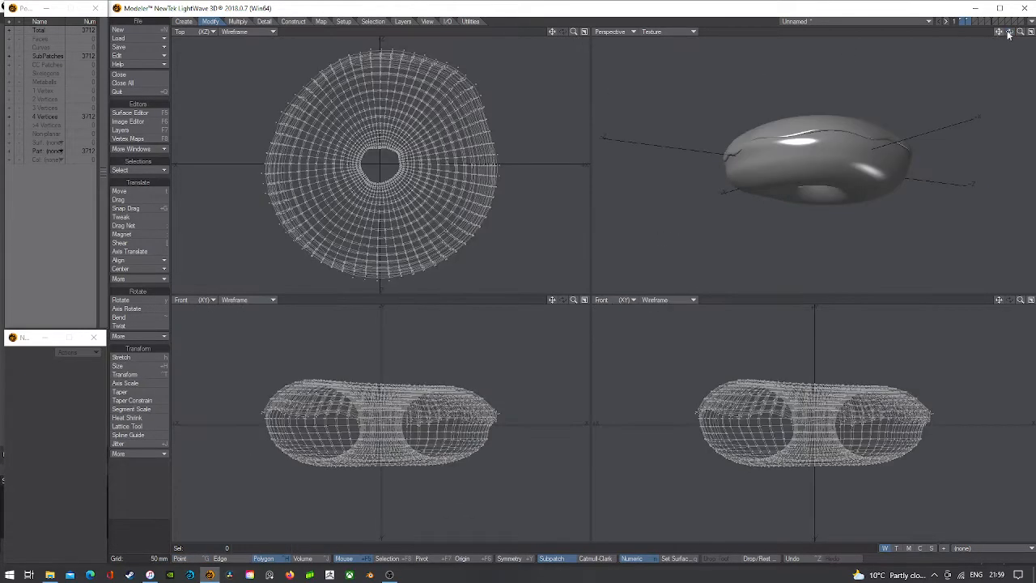
left_click_drag(1008, 33, 1022, 33)
- Show only the icing layer and select the loop of polygons around its central hole
left_click(968, 21)
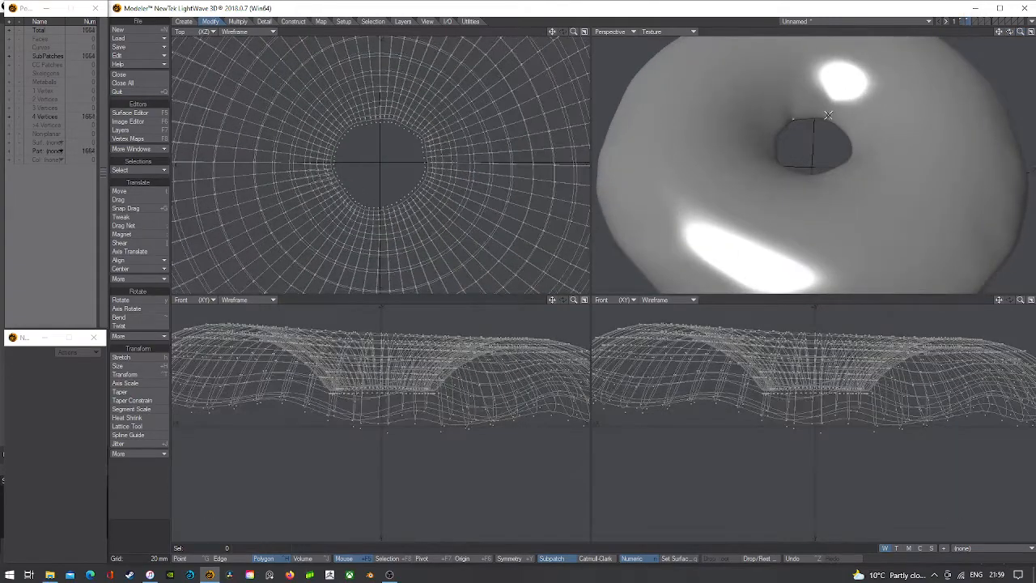
left_click_drag(819, 116, 799, 111)
key("l")
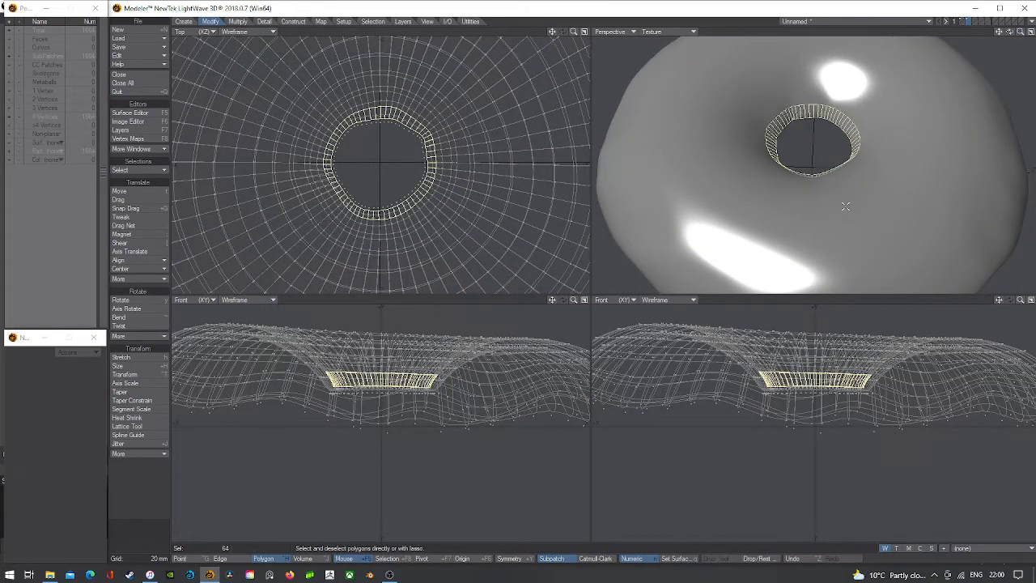
key("shift+a")
left_click_drag(1010, 32, 1010, 33)
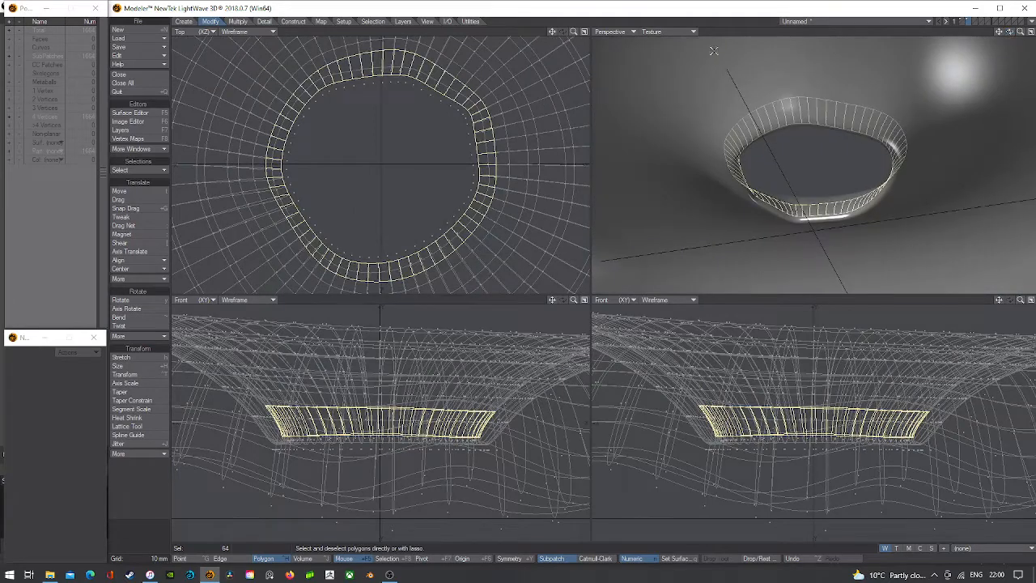
- In Wireframe Shade, add the neighbouring polygon loops on both sides to the selection, hide all unselected polygons and clear the selection
left_click(684, 34)
left_click(687, 48)
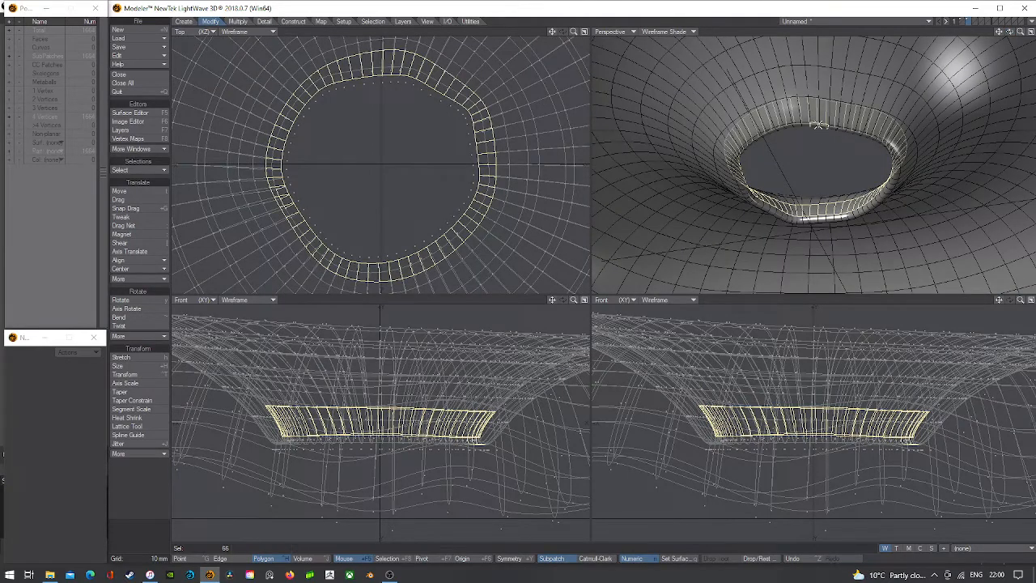
key("l")
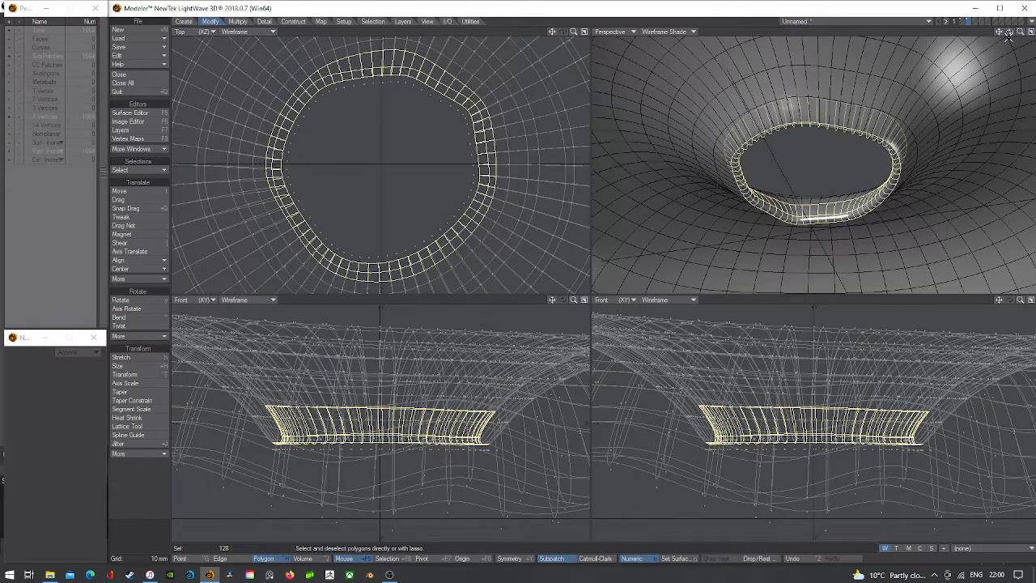
left_click_drag(1010, 33, 1009, 33)
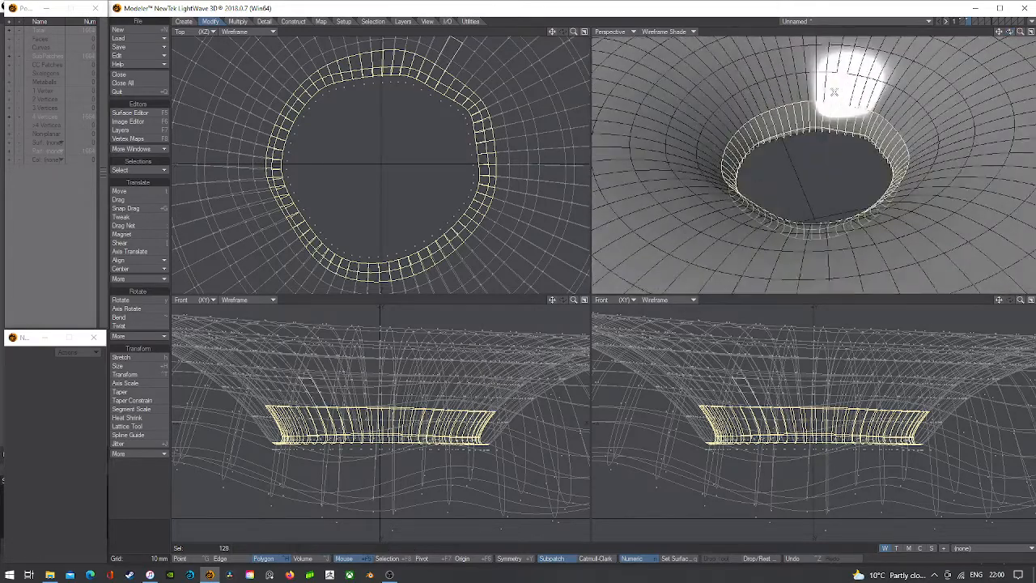
left_click_drag(834, 92, 825, 91)
key("l")
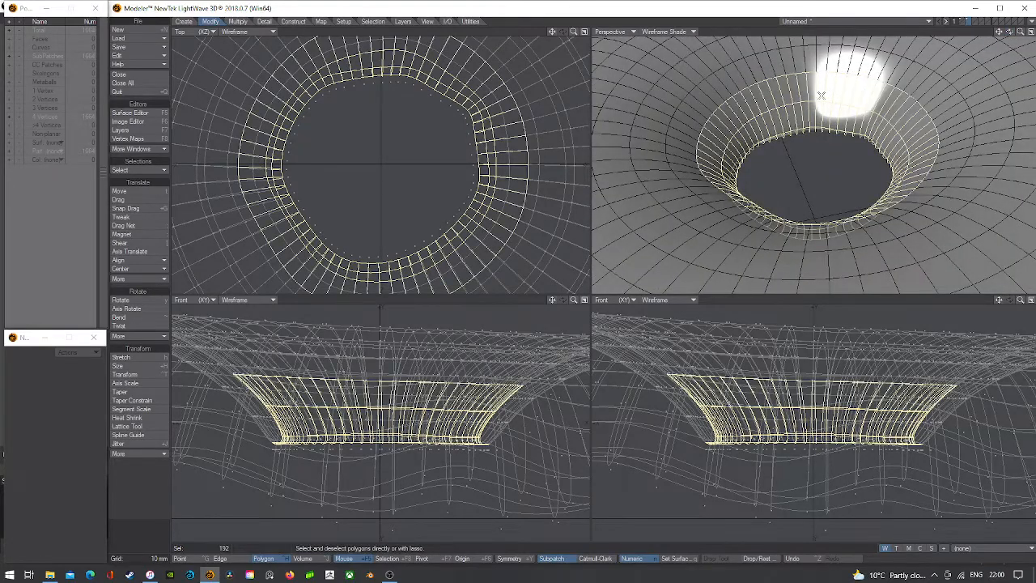
key("=")
left_click(694, 108)
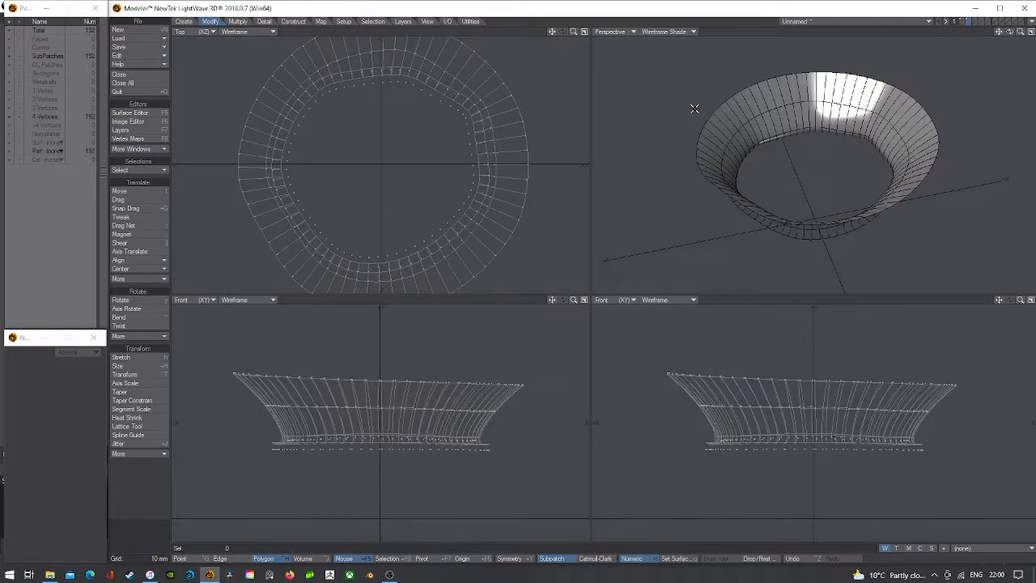
- With the doughnut as background layer, reset Magnet and pull the hole's icing rim up on one side and down on the other
left_click(963, 23)
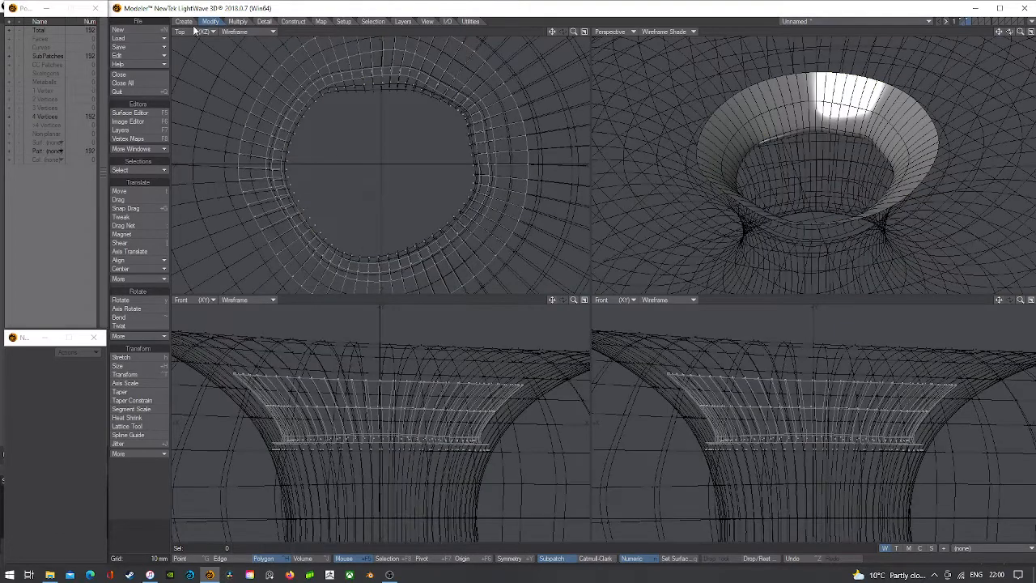
left_click(141, 233)
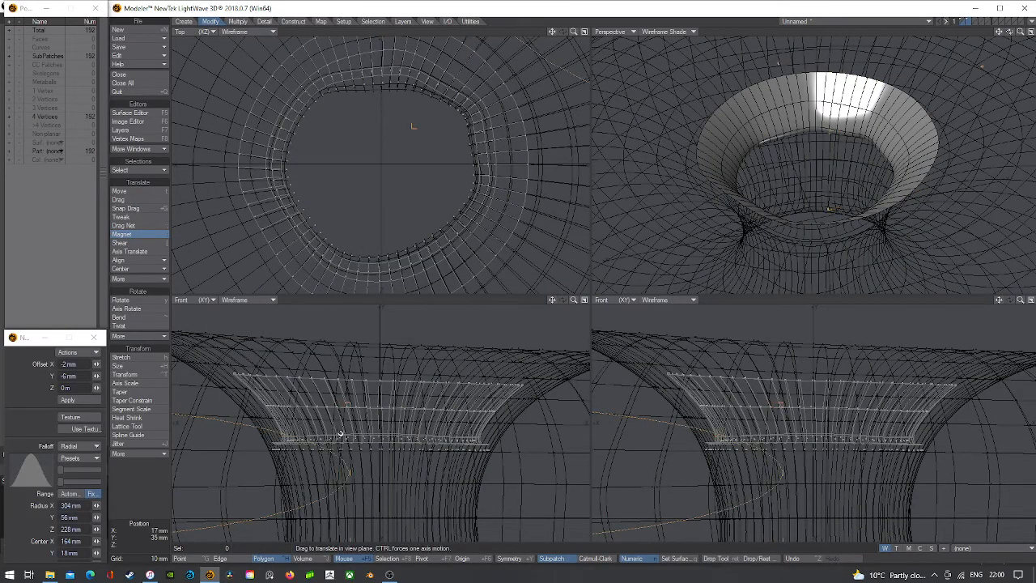
left_click(93, 352)
left_click(83, 363)
right_click_drag(330, 428, 331, 436)
left_click_drag(332, 437, 332, 427)
mouse_move(423, 438)
left_mouse_down()
mouse_move(421, 458)
mouse_move(423, 440)
left_mouse_up()
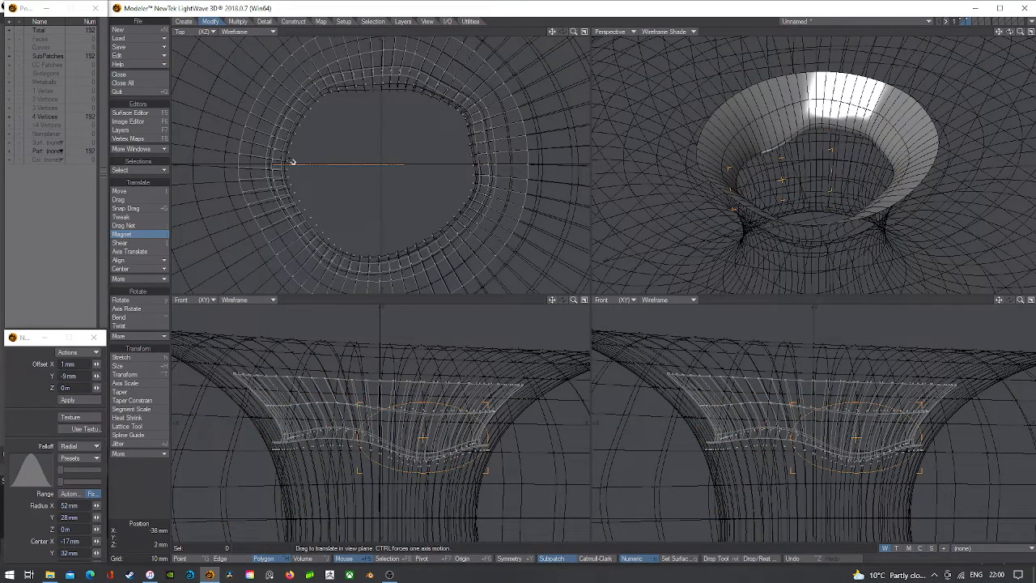
- Enlarge the Magnet falloff radius to about 98 × 30 × 46.7 mm and pull the icing rim inward on both X sides of the hole
left_click_drag(287, 169, 288, 170)
left_click_drag(357, 172, 352, 175)
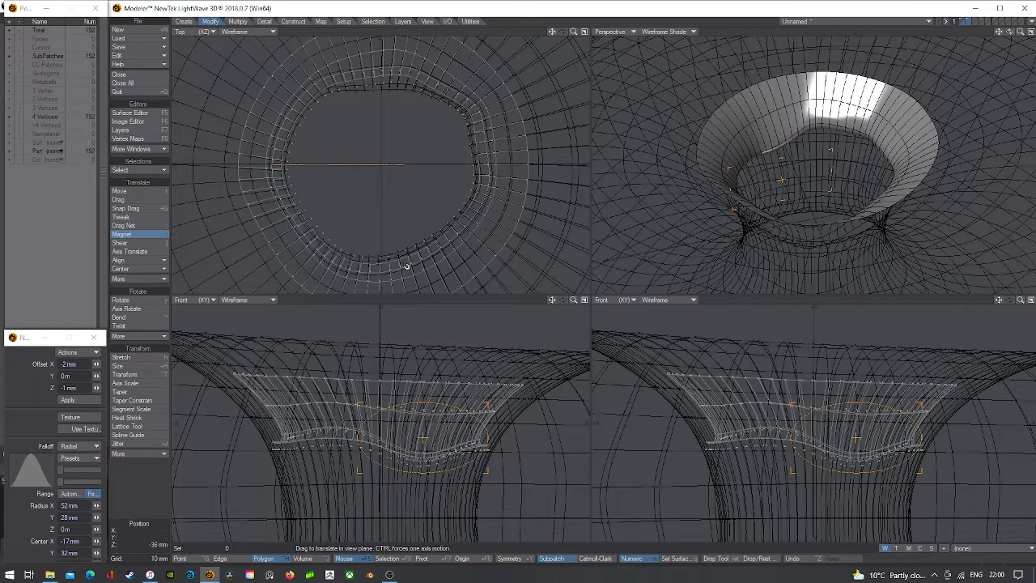
right_click_drag(446, 413, 446, 409)
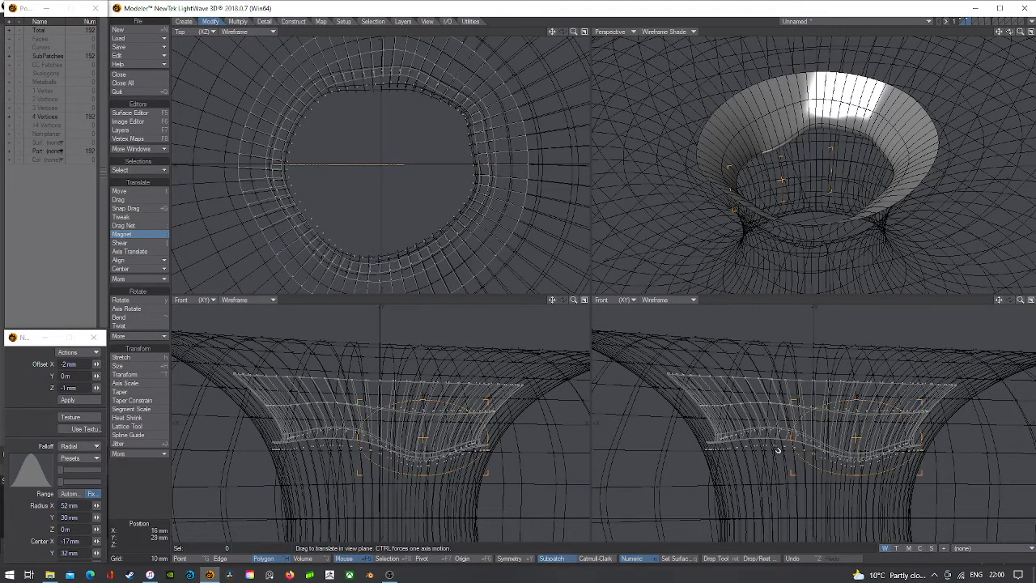
left_click(338, 166)
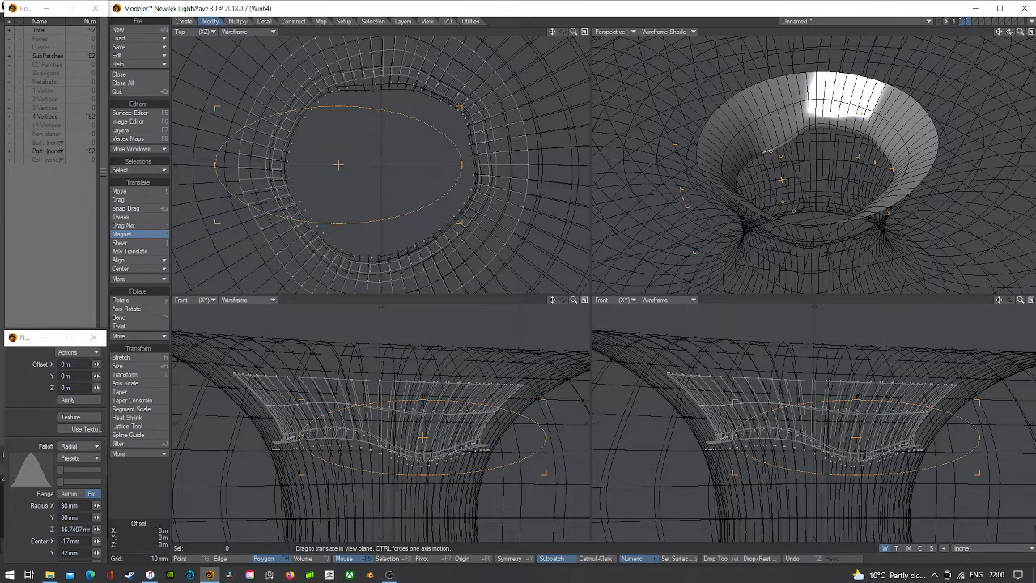
left_click_drag(339, 165, 348, 164)
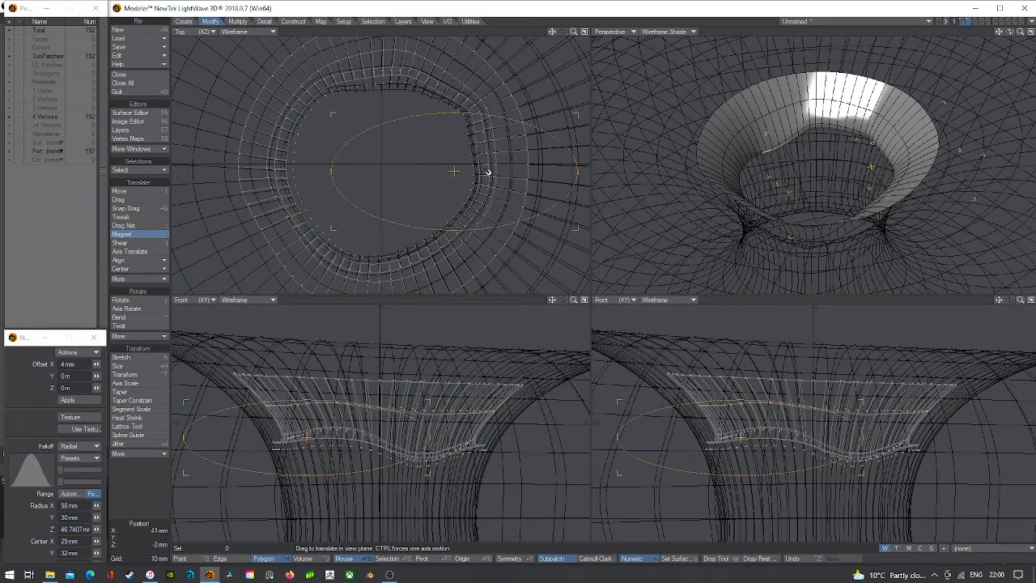
left_click_drag(502, 171, 490, 169)
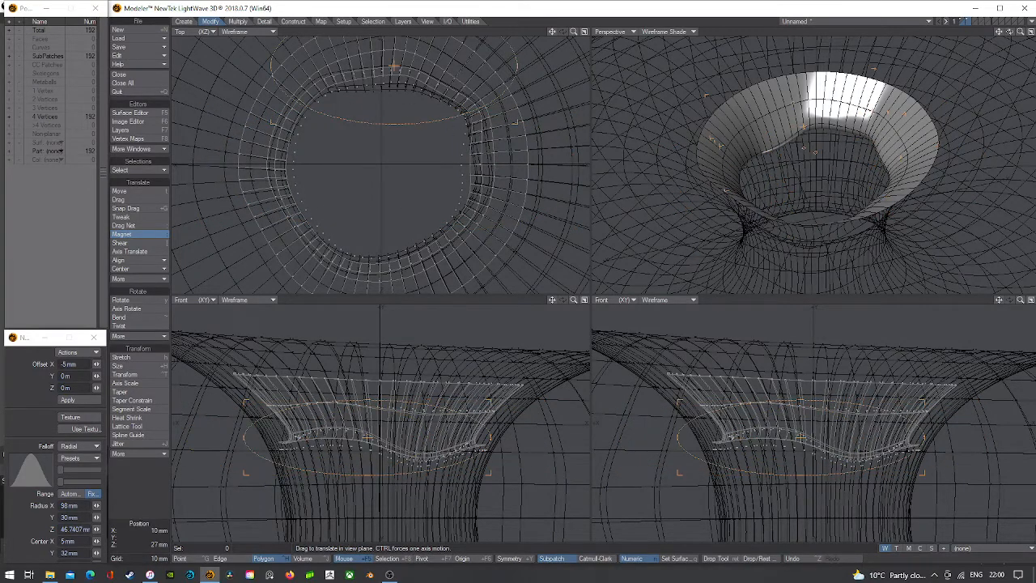
- Pull the icing rim inward with Magnet about 7 mm at positive Z and 6 mm at negative Z, then nudge its negative X side
left_click_drag(395, 67, 397, 85)
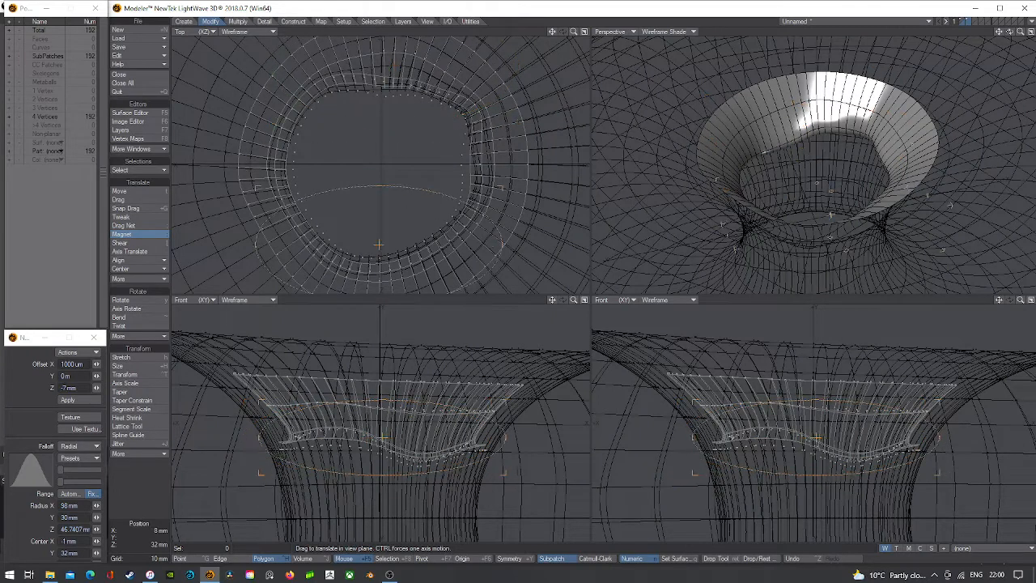
left_click_drag(380, 269, 377, 255)
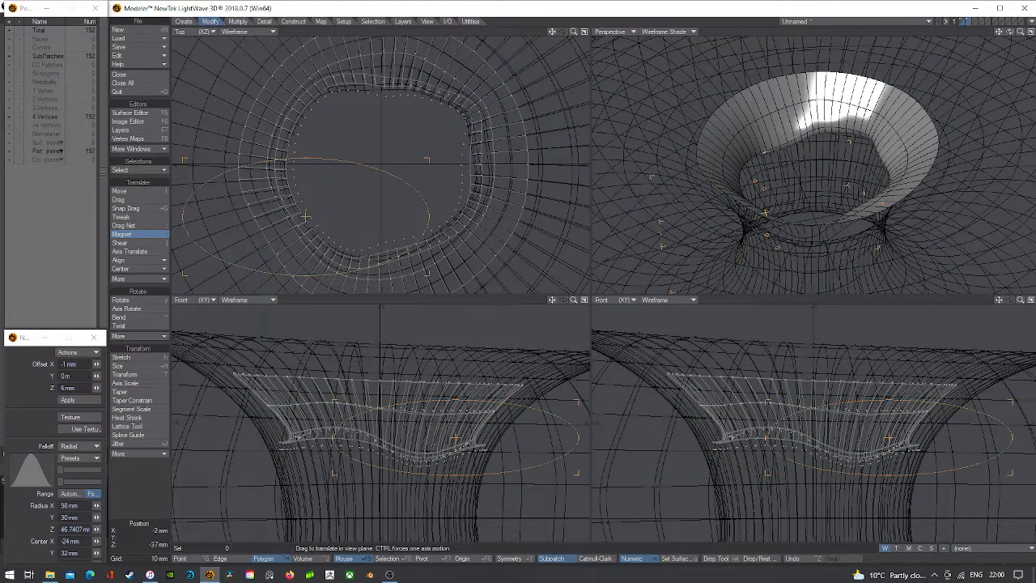
left_click_drag(305, 216, 311, 212)
left_click_drag(300, 151, 305, 156)
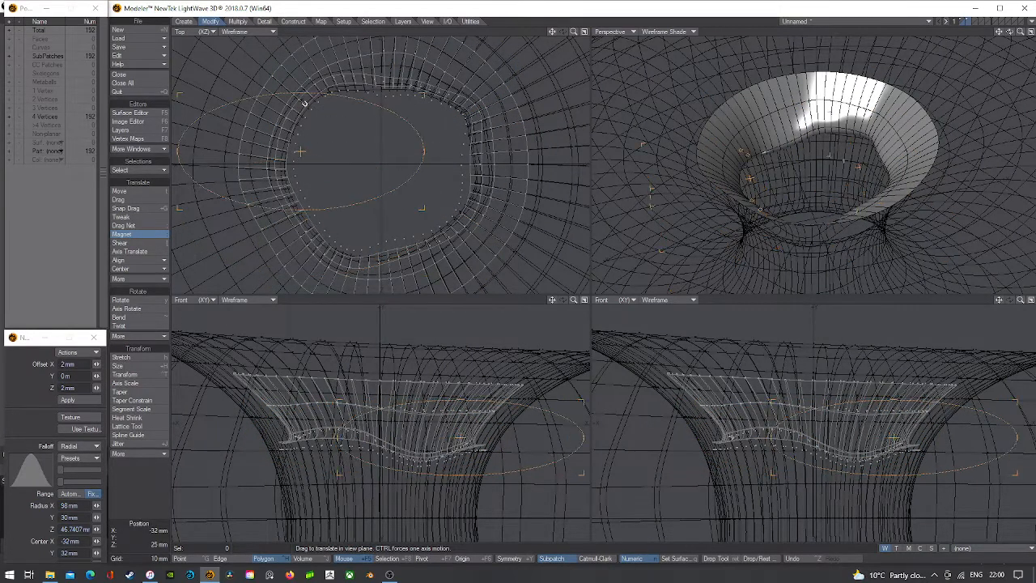
right_click_drag(318, 115, 319, 91)
- Show the doughnut together with the complete icing and inspect the rim inside the hole with Texture shading
left_click(963, 22)
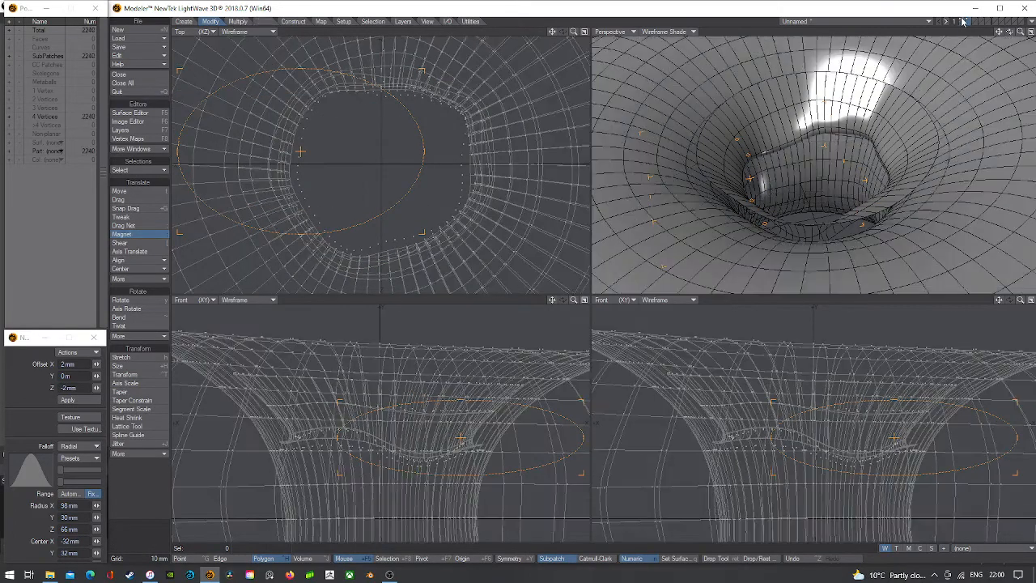
left_click_drag(1009, 31, 828, 5)
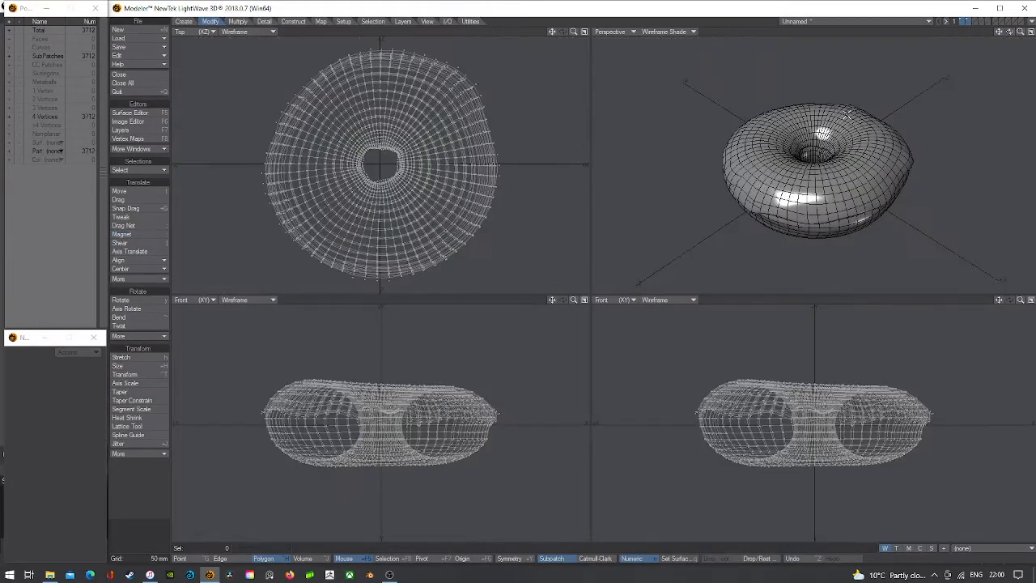
left_click(681, 32)
left_click(678, 81)
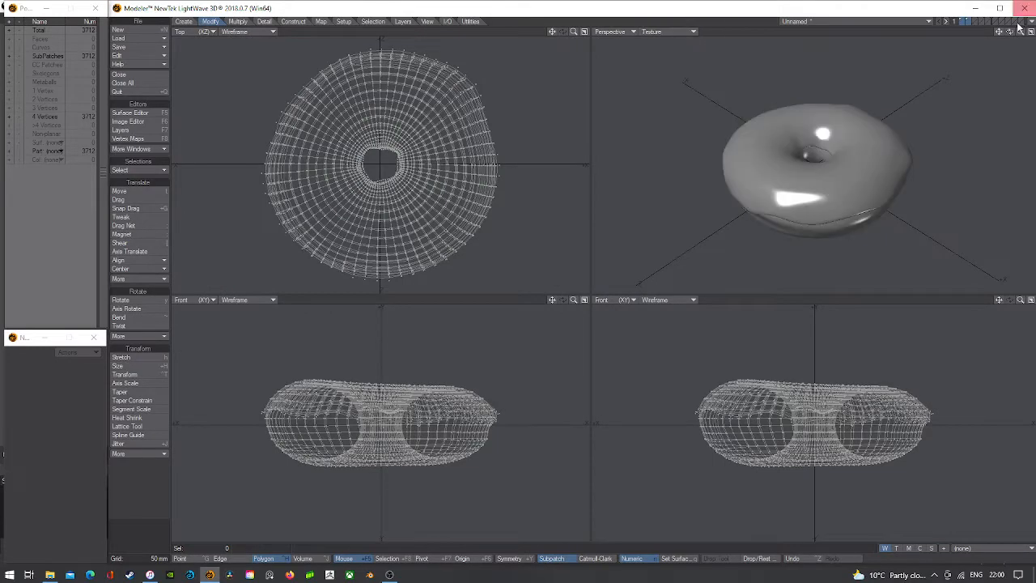
left_click_drag(1020, 30, 1008, 129)
left_click_drag(1010, 32, 1001, 35)
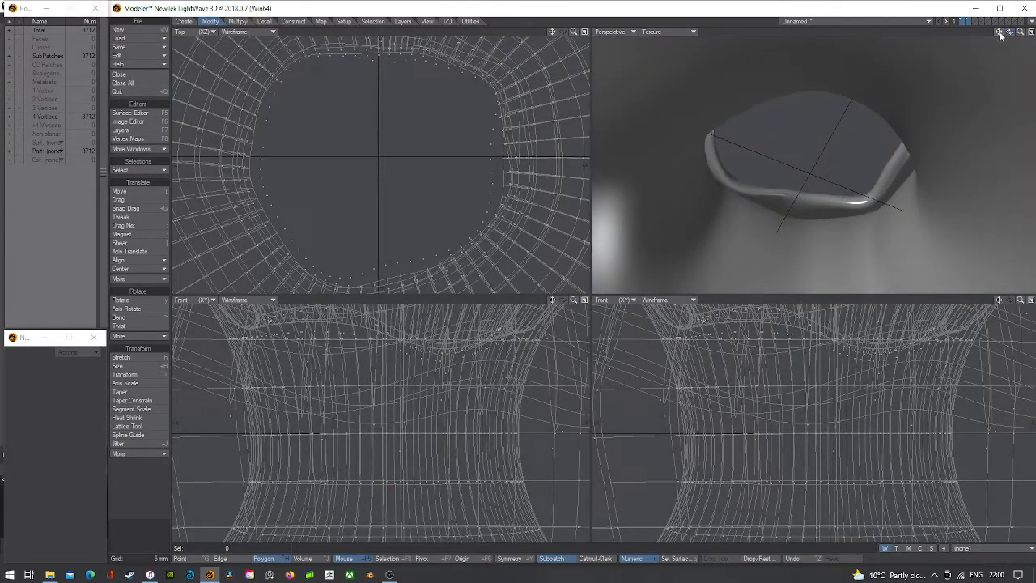
- Switch the perspective view to Wireframe Shade and select the icing's edge polygon loop inside the hole
left_click(692, 32)
left_click(686, 42)
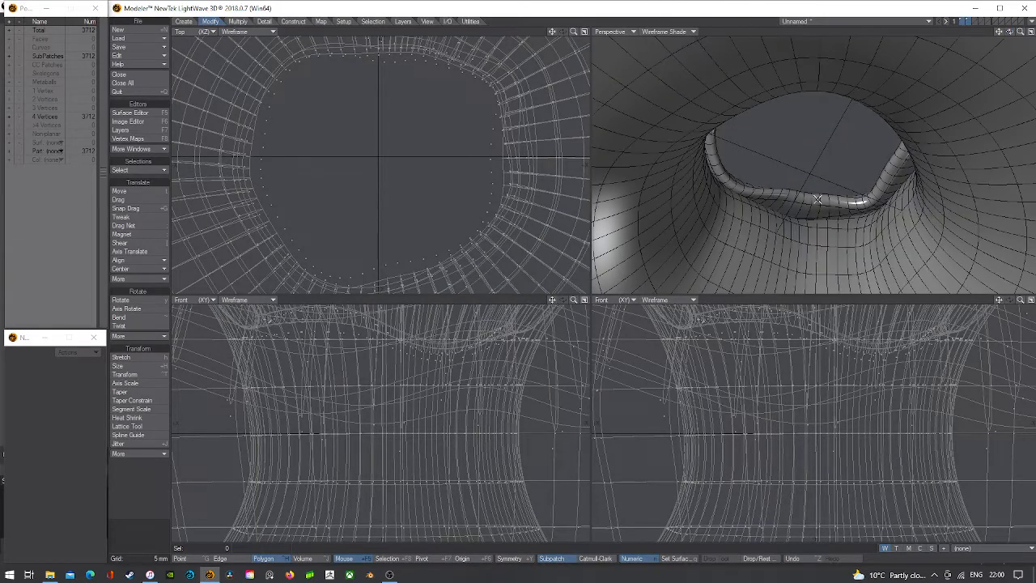
left_click_drag(787, 192, 801, 198)
key("l")
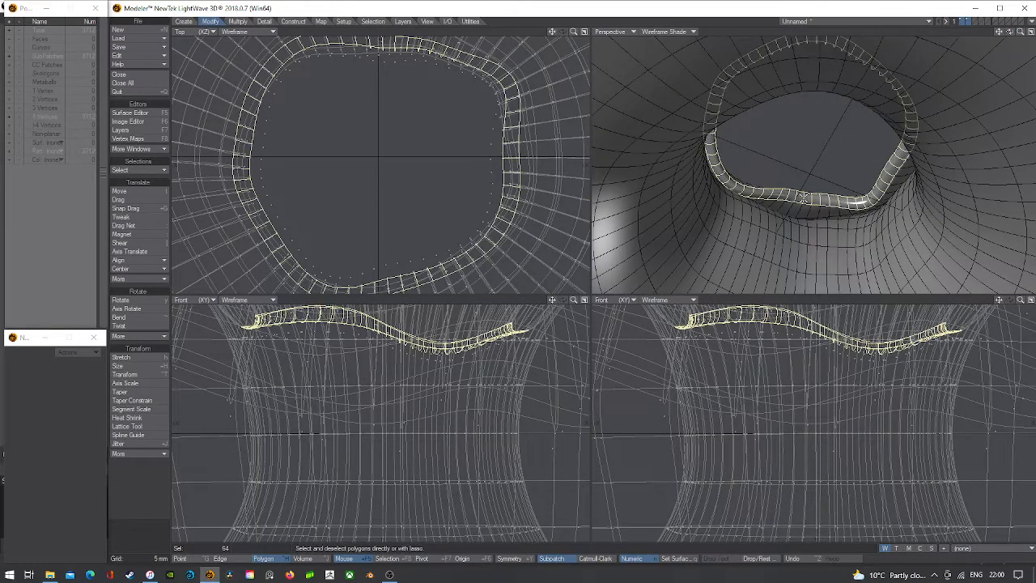
left_click_drag(998, 34, 1017, 34)
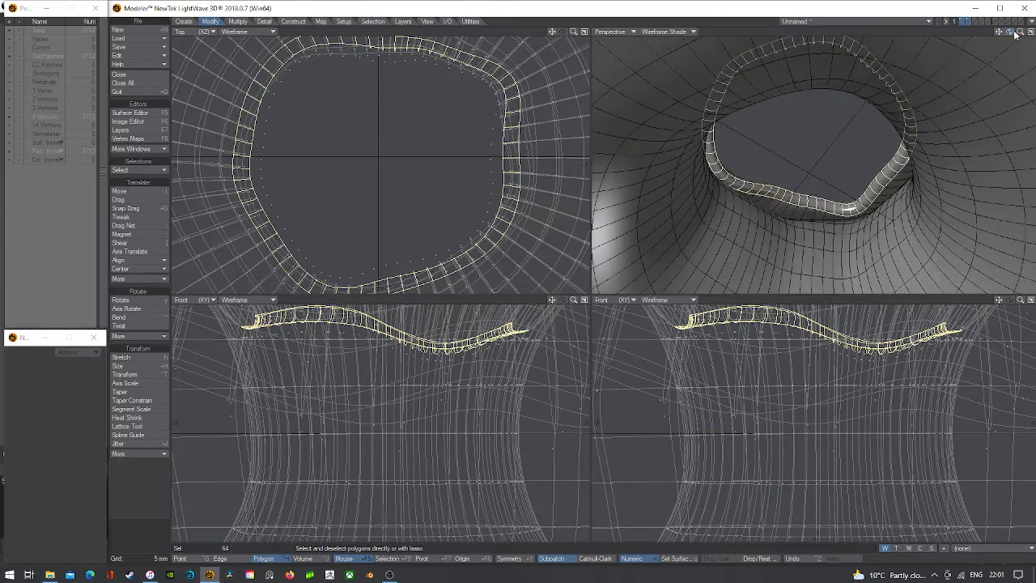
scroll(355, 149, "down", 2)
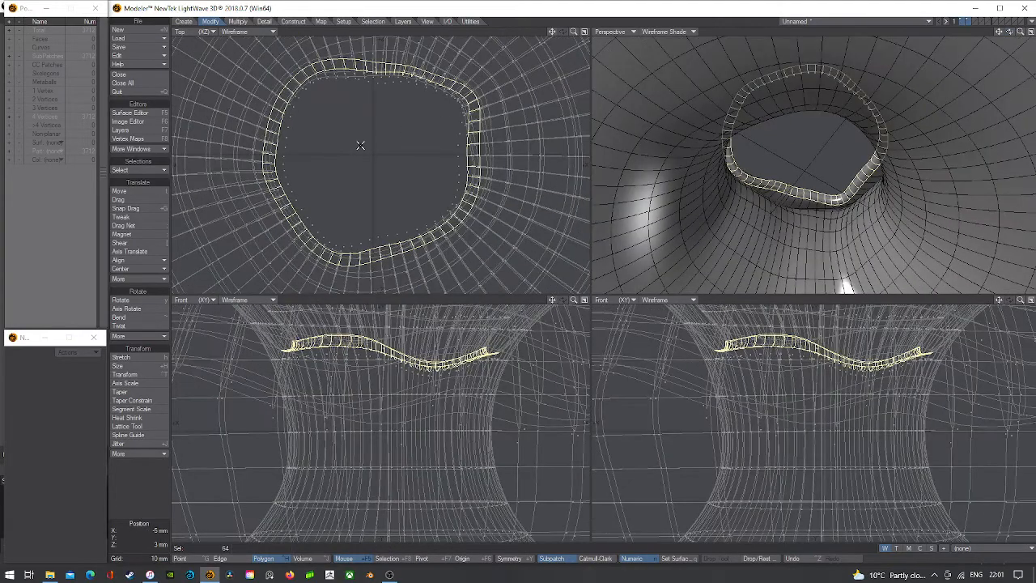
- Try enlarging the selected edge loop to 106% with Size, undo the scaling and clear the selection
key("shift+h")
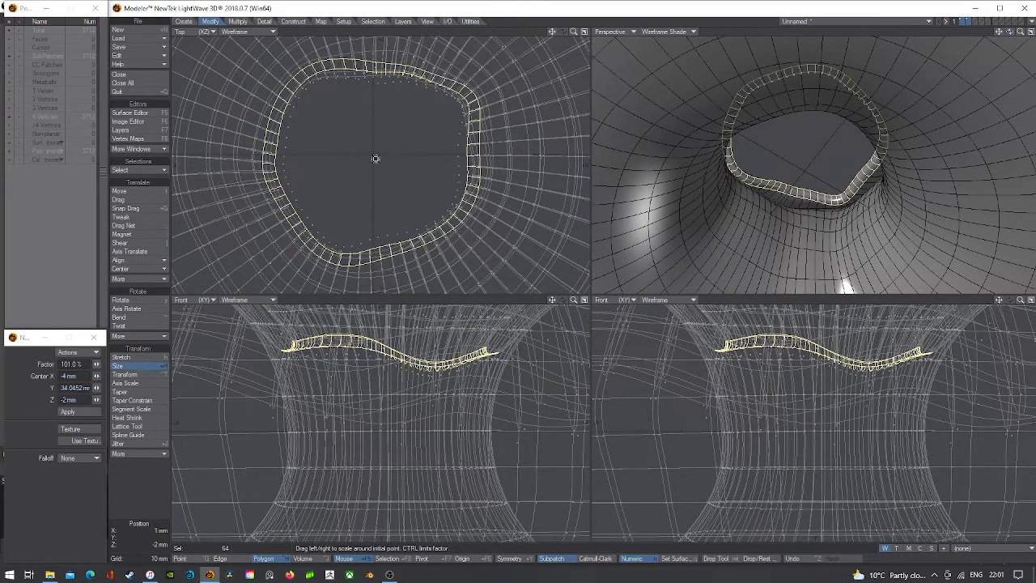
left_click_drag(376, 158, 386, 158)
key("ctrl+z")
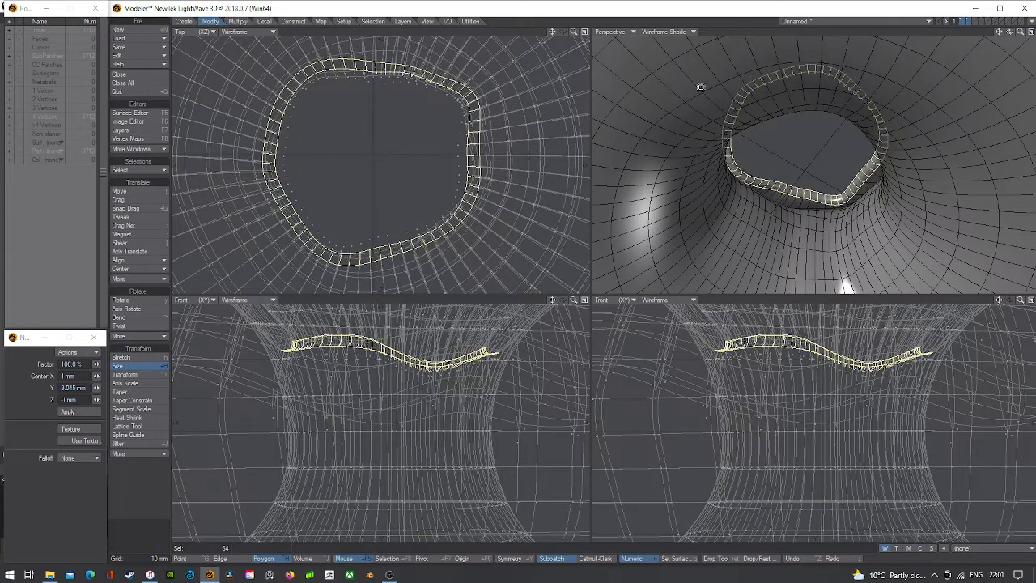
key("Return")
key("slash")
- Select a strip of twelve icing rim polygons at the hole's positive Z side and move it outward, retrying the first 10 mm Z move
left_click_drag(771, 184, 836, 198)
key("t")
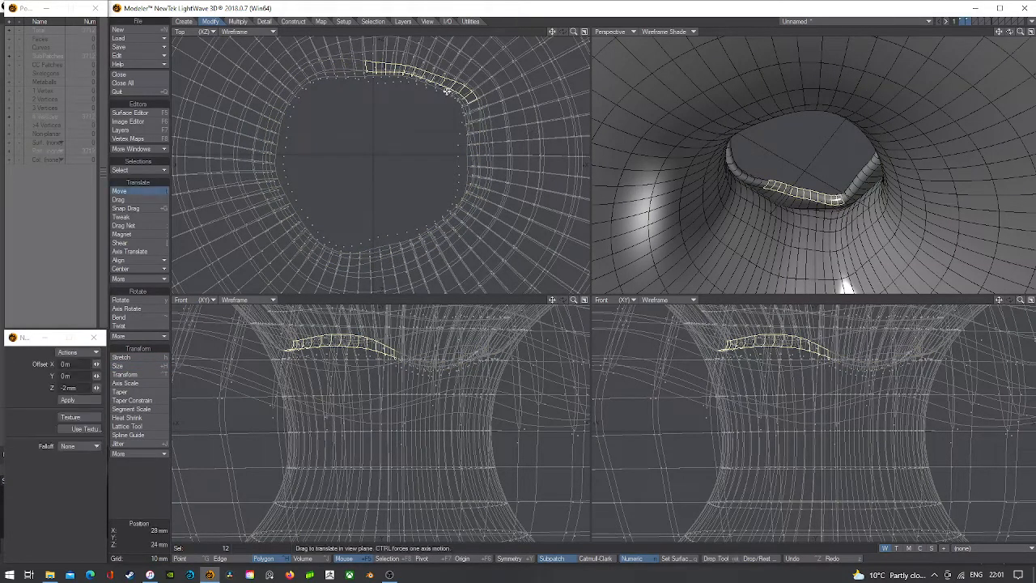
left_click_drag(483, 132, 485, 107)
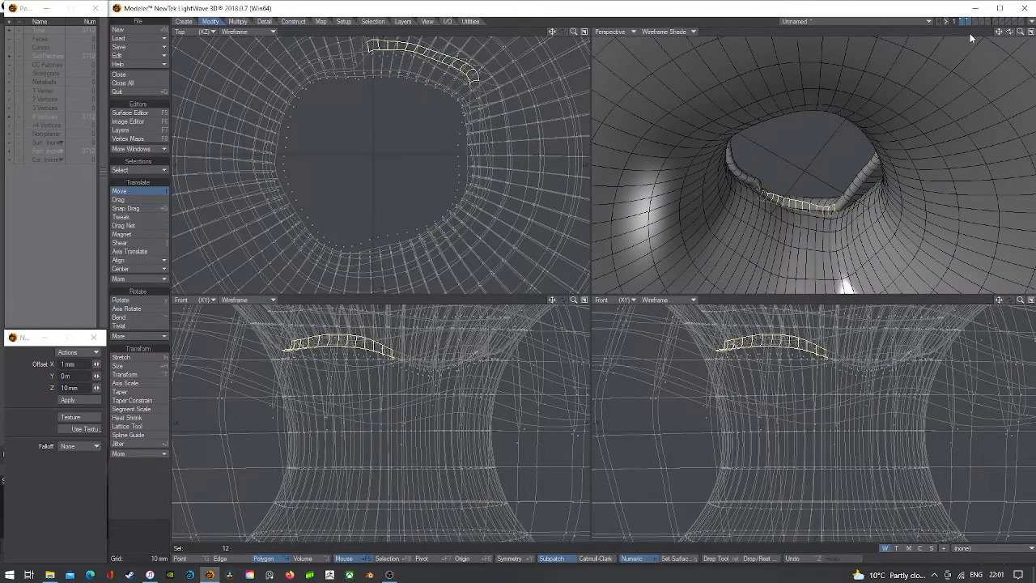
left_click_drag(1021, 33, 1033, 32)
left_click_drag(1010, 31, 1017, 47)
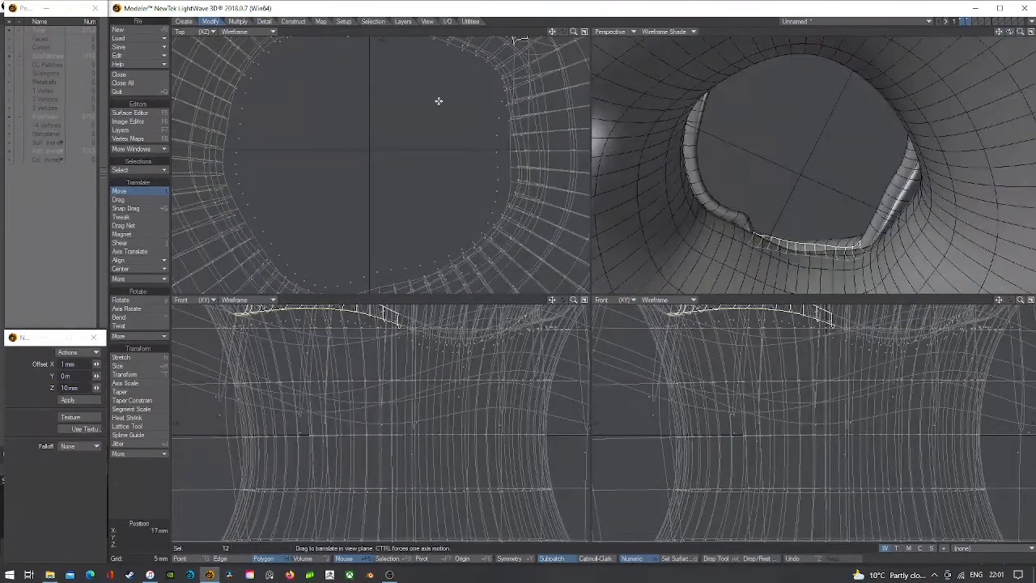
key("shift+a")
left_click_drag(575, 33, 564, 38)
key("ctrl+z")
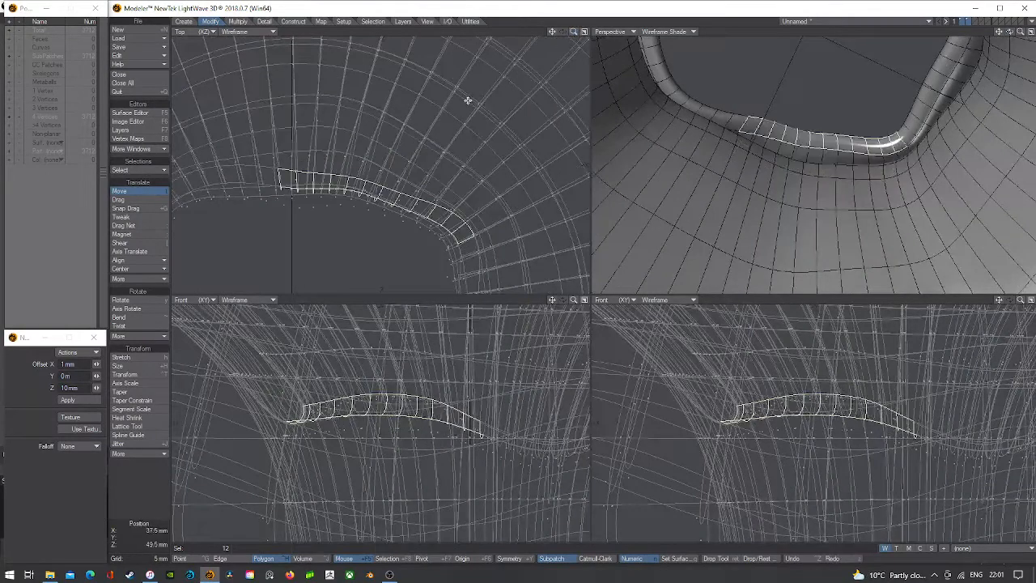
left_click_drag(418, 172, 460, 159)
key("Return")
- Drop polygons one by one from the ends of the selected rim strip, moving the remaining ones slightly outward each time
left_click(754, 135)
key("t")
key("space")
left_click(468, 223)
key("t")
key("space")
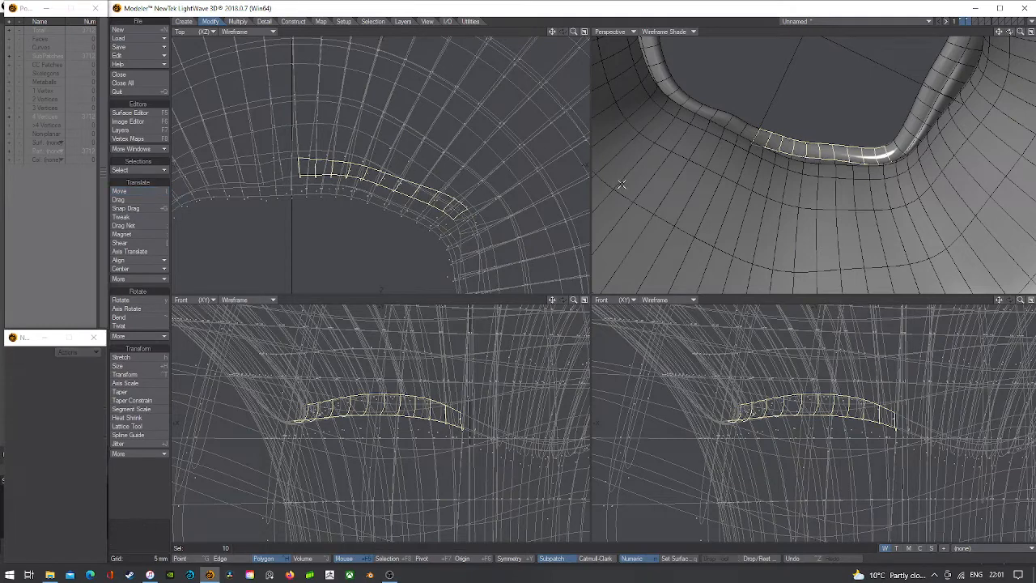
left_click(889, 148)
key("t")
left_click_drag(881, 150, 863, 157)
key("space")
left_click(873, 154)
key("t")
key("space")
left_click(860, 158)
- Select two rim polygons at the moved strip's negative X end and nudge them about -0.5 mm X, -1.5 mm Y and 2 mm Z
mouse_move(1012, 34)
left_mouse_down()
mouse_move(1011, 57)
mouse_move(1011, 44)
left_mouse_up()
key("t")
left_click_drag(807, 147, 736, 151)
key("space")
left_click(735, 145)
key("t")
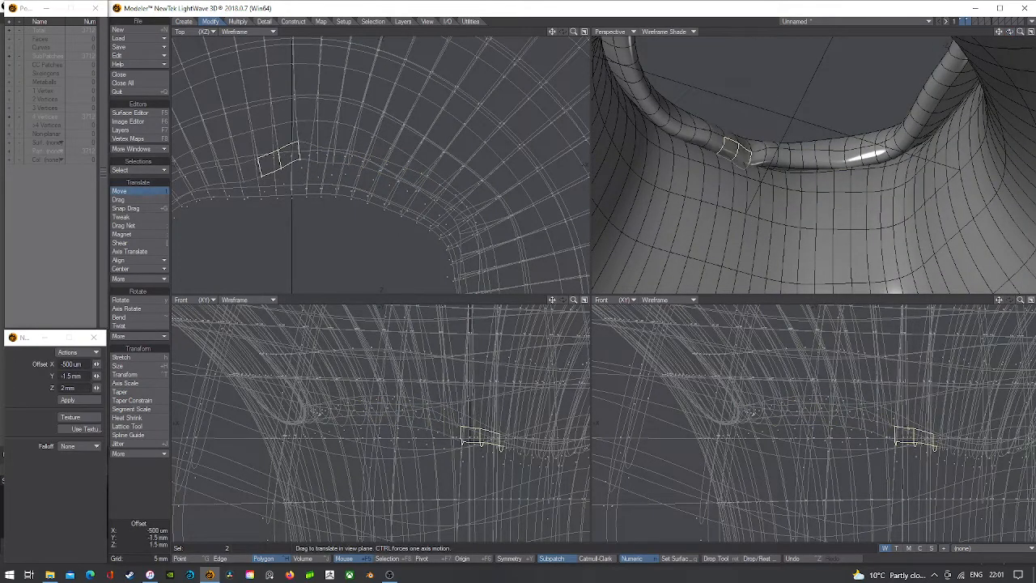
key("space")
left_click(736, 151)
- Select sixteen rim polygons along the hole's positive X side and move them about 5 mm X, -3 mm Y and -3 mm Z
left_click_drag(1010, 33, 1032, 35)
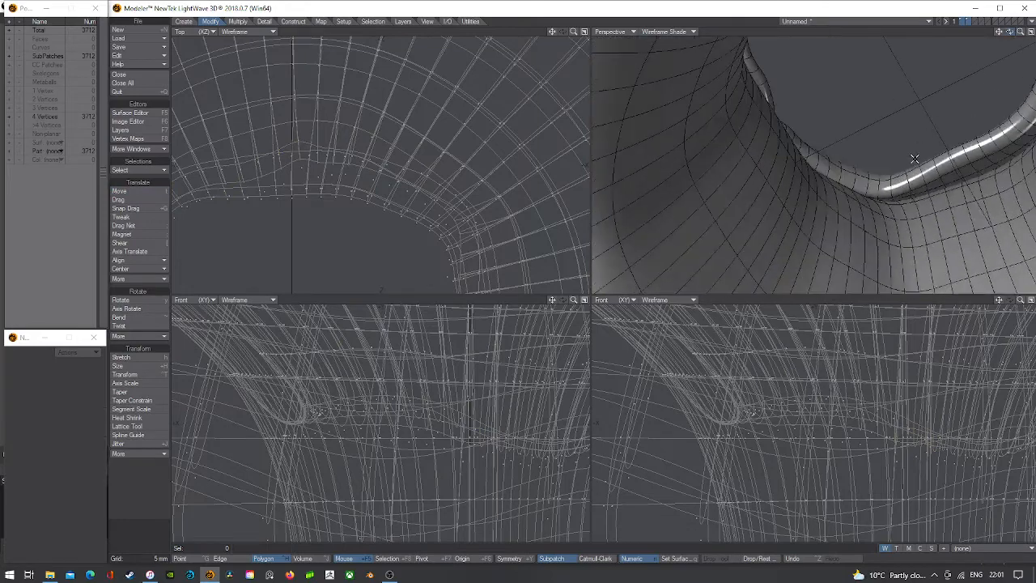
left_click_drag(898, 187, 1007, 141)
left_click_drag(999, 33, 924, 10)
left_click_drag(1010, 32, 993, 33)
left_click_drag(946, 144, 997, 98, "shift")
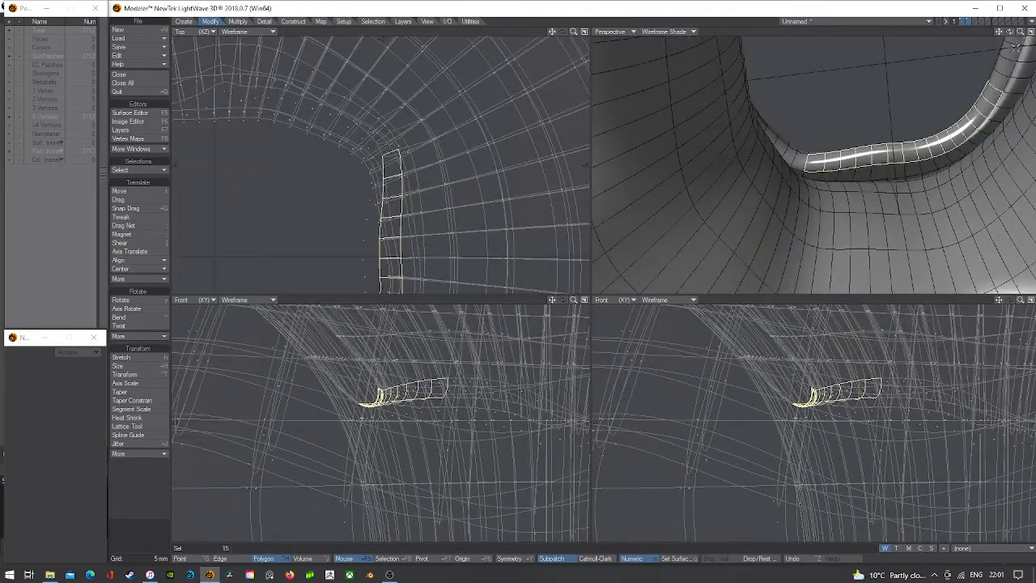
key("shift+a")
left_click_drag(1010, 33, 981, 35)
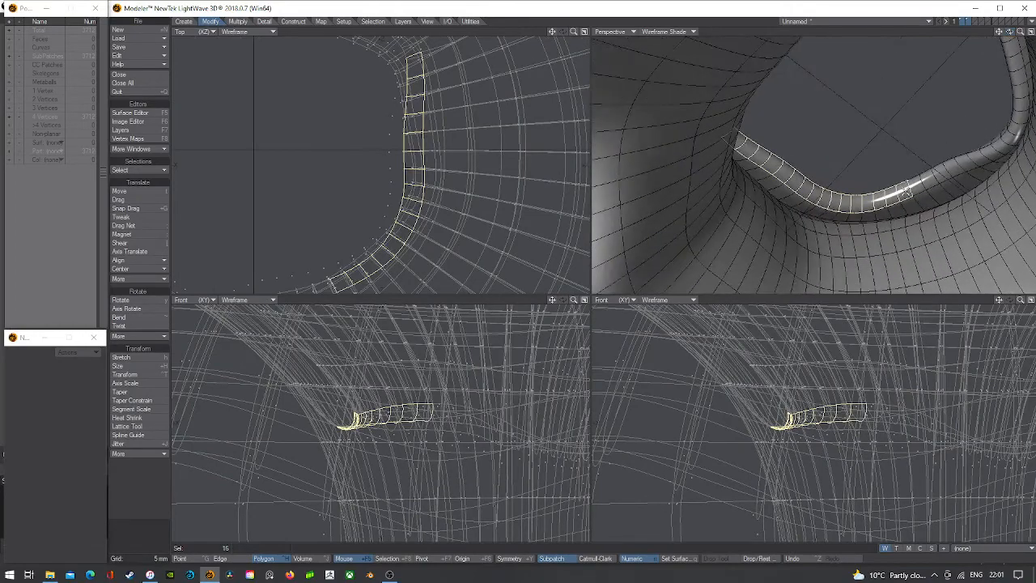
key("t")
left_click_drag(889, 193, 879, 211)
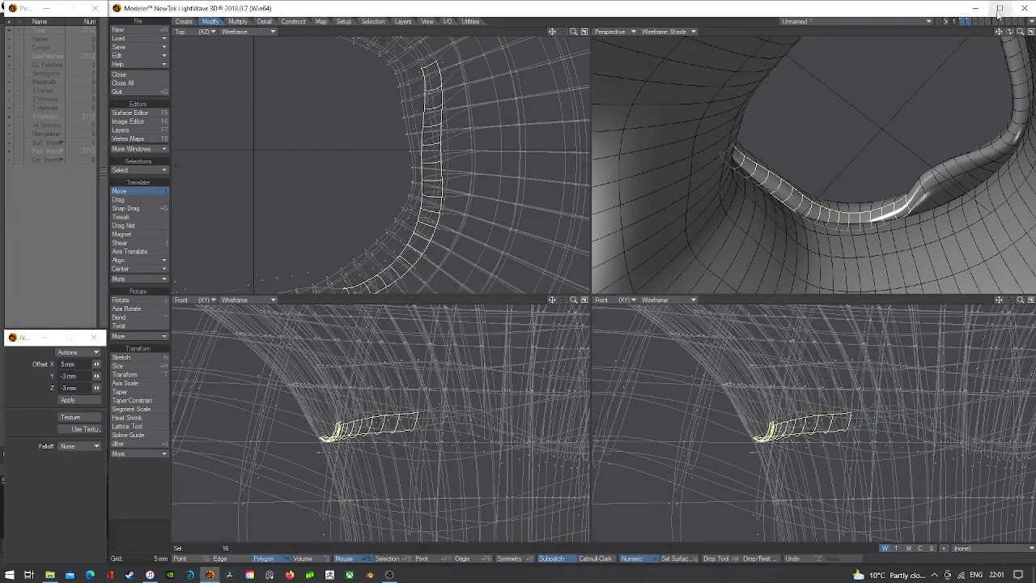
- Nudge the selected positive X rim strip about 0.5 mm X, -0.5 mm Y and 1.5 mm Z
left_click_drag(1010, 32, 1030, 18)
left_click_drag(863, 196, 865, 200)
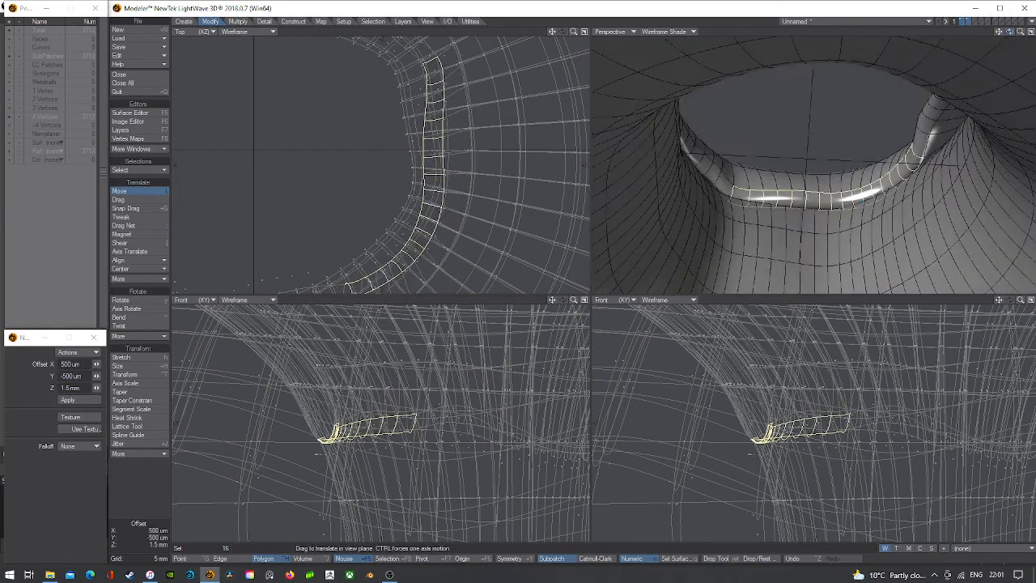
left_click_drag(1010, 33, 976, 39)
key("space")
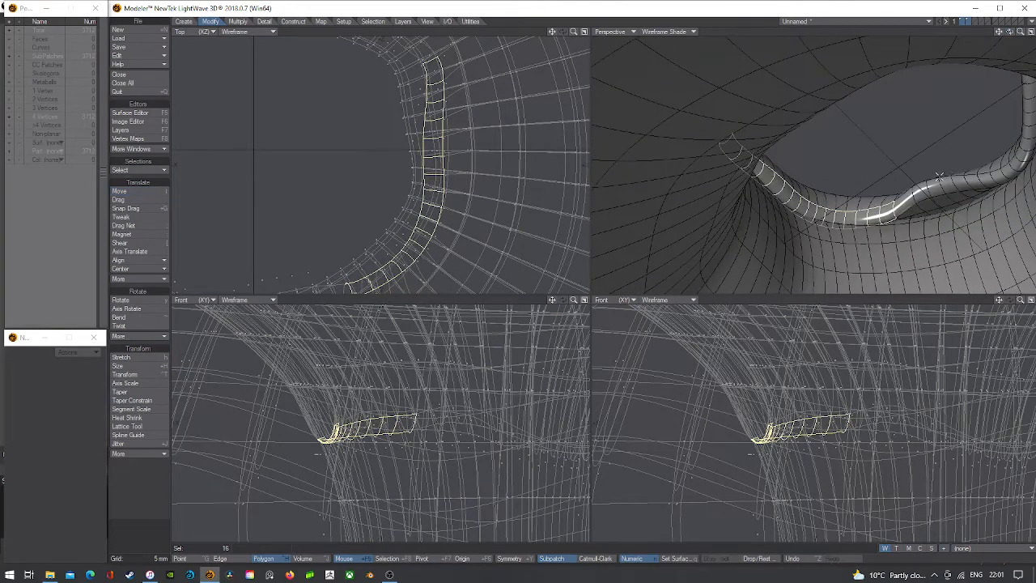
- Blend the positive X strip into the neighbouring rim by repeatedly adjusting the polygon selection and moving it slightly, and clear the selection
mouse_move(937, 176)
left_mouse_down()
mouse_move(931, 186)
mouse_move(988, 180)
mouse_move(932, 209)
mouse_move(977, 201)
mouse_move(1022, 162)
mouse_move(1008, 176)
left_mouse_up()
key("t")
key("space")
left_click(906, 214)
key("t")
key("space")
key("t")
key("space")
left_click(991, 196)
key("t")
key("space")
key("slash")
key("t")
key("space")
key("slash")
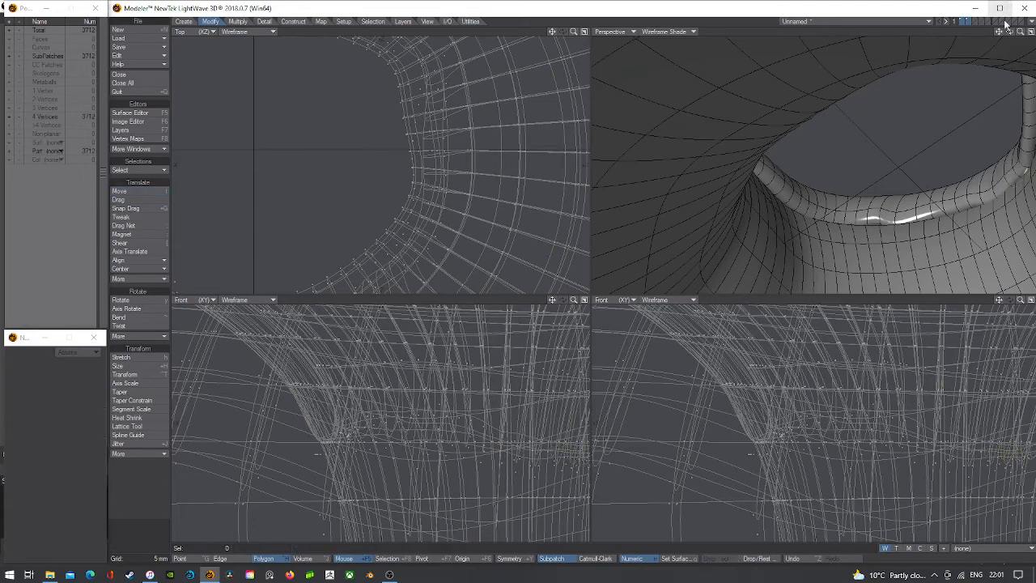
- Select rim polygons at the hole's negative X side, move them outward against the doughnut and adjust the selection
left_click_drag(1010, 32, 976, 37)
mouse_move(1000, 32)
left_mouse_down()
mouse_move(846, 7)
mouse_move(963, 60)
left_mouse_up()
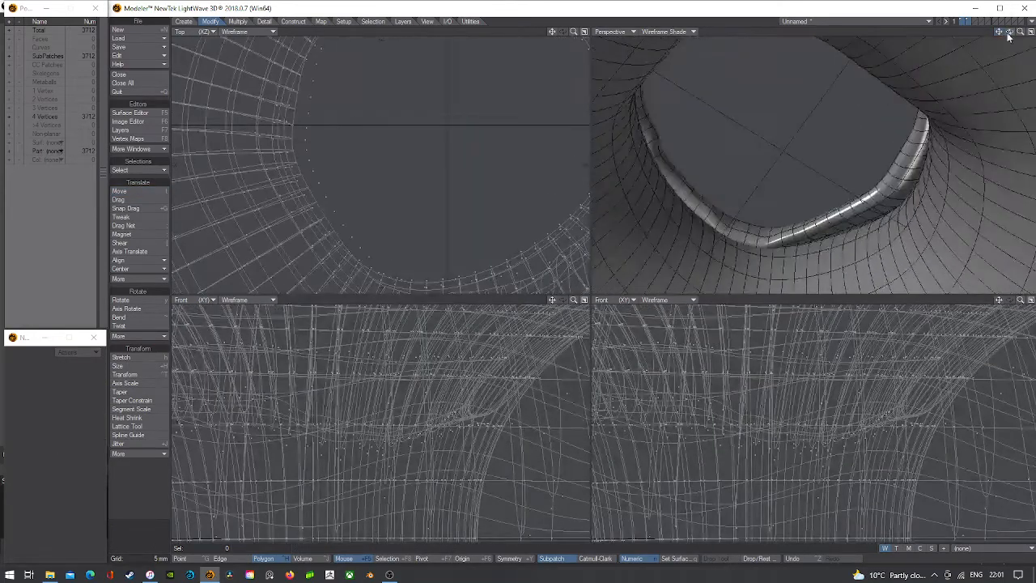
mouse_move(908, 161)
left_mouse_down()
mouse_move(860, 205)
mouse_move(871, 215)
mouse_move(911, 184)
mouse_move(916, 167)
left_mouse_up()
key("t")
key("space")
left_click(853, 217)
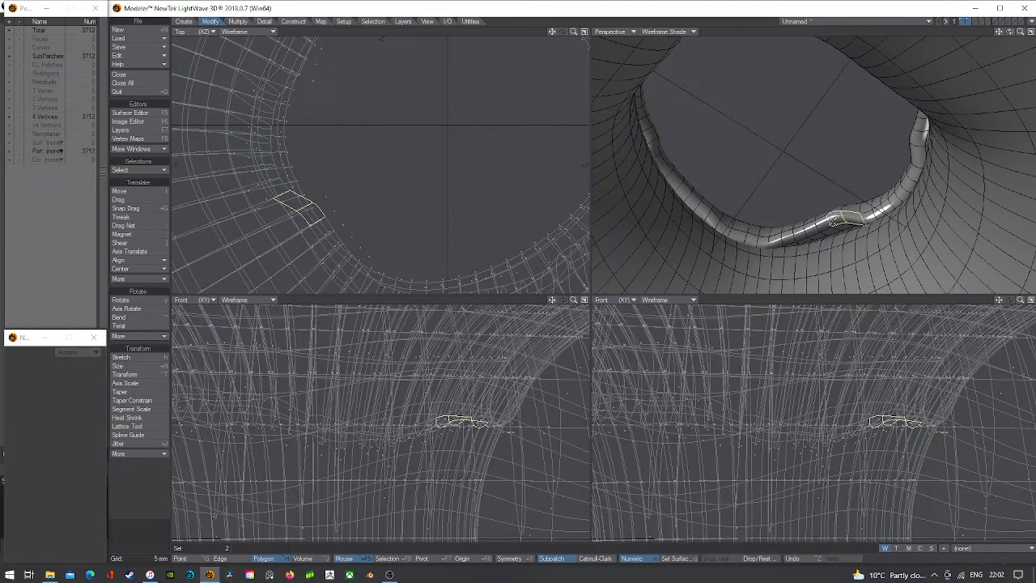
- Smooth the rim between the negative X and negative Z sides with small moves of a few polygons at a time, and deselect them
mouse_move(832, 219)
left_mouse_down()
mouse_move(776, 241)
mouse_move(844, 224)
left_mouse_up()
key("t")
key("space")
left_click(779, 243)
key("t")
key("space")
left_click(788, 240)
key("t")
key("space")
left_click(796, 238)
key("t")
key("space")
key("t")
key("space")
left_click(837, 224)
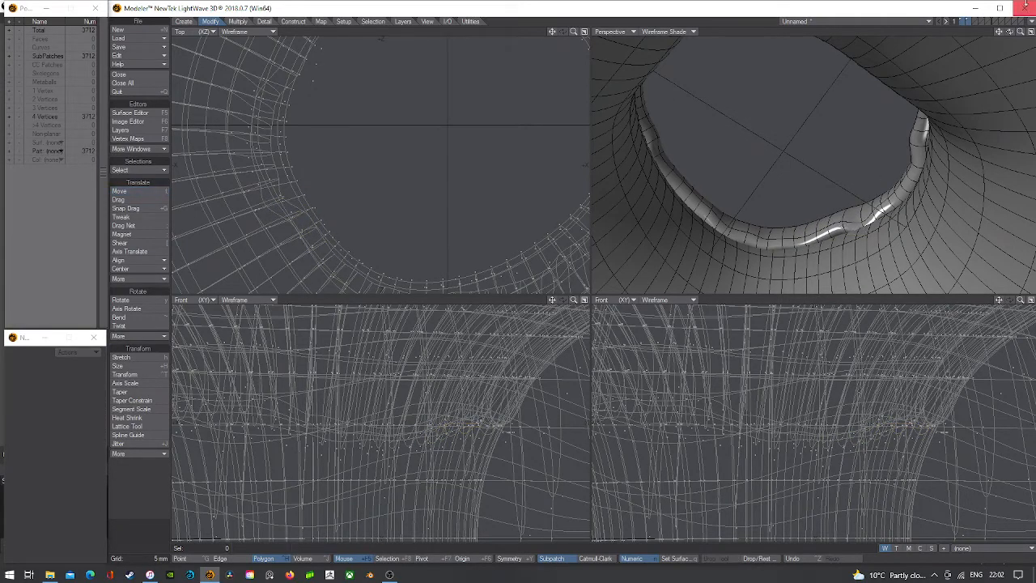
- Switch the perspective view to Texture shading and examine the hole rim, the whole iced doughnut, and the doughnut and icing layers separately
left_click_drag(1011, 31, 940, 97)
left_click_drag(886, 225, 944, 198)
left_click_drag(1010, 32, 1013, 36)
left_click_drag(944, 219, 938, 229)
key("a")
left_click_drag(1010, 32, 1009, 33)
left_click(660, 31)
left_click(688, 73)
scroll(1010, 33, "up", 5)
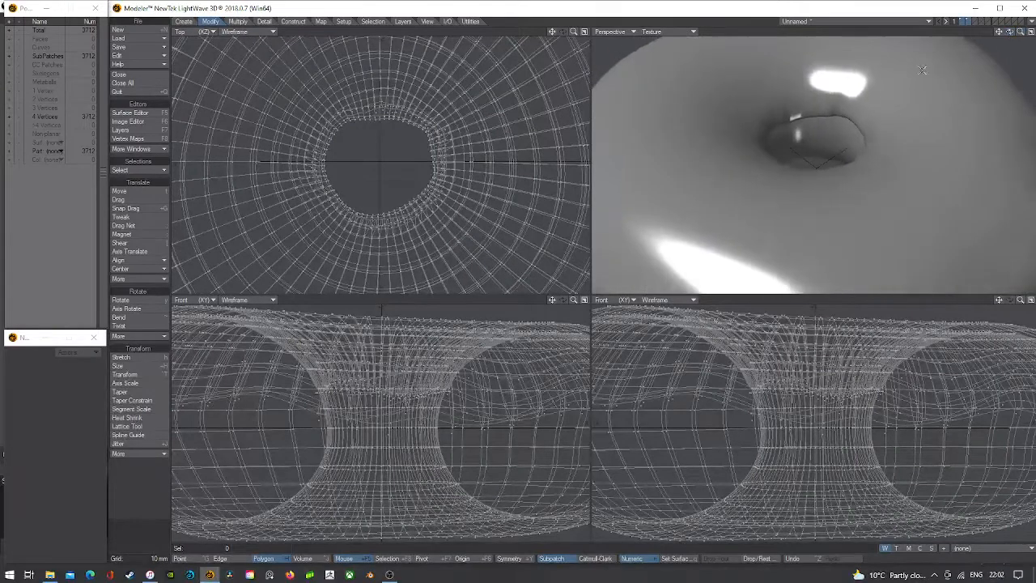
key("a")
key("comma")
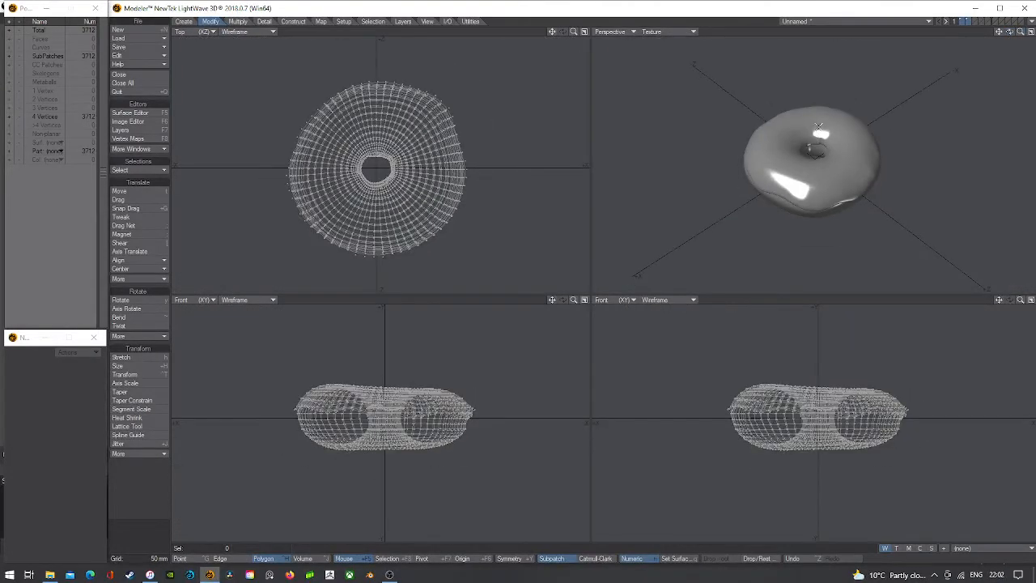
mouse_move(1010, 32)
left_mouse_down()
mouse_move(1010, 16)
mouse_move(1010, 32)
left_mouse_up()
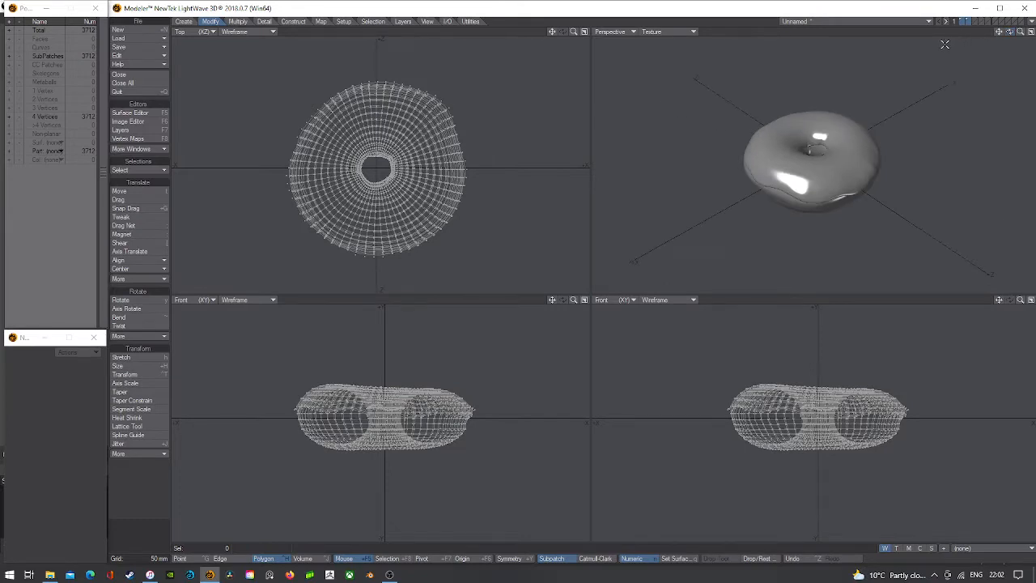
left_click(963, 21)
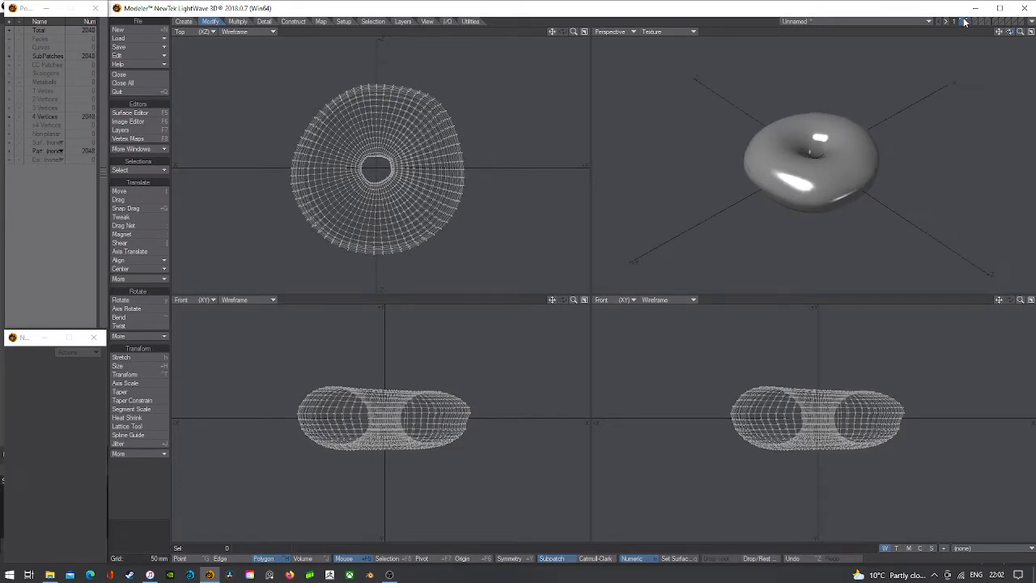
left_click(968, 21)
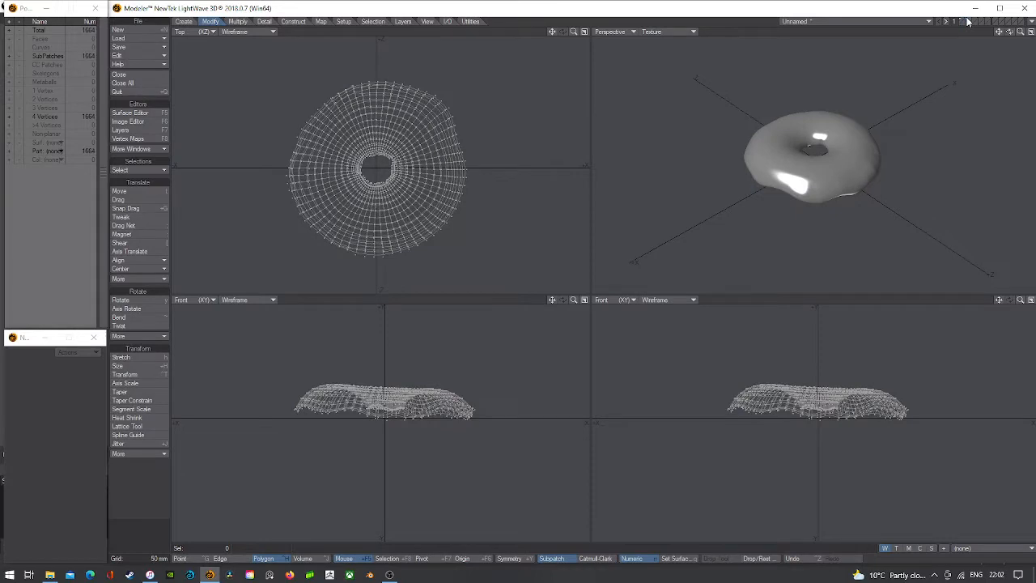
- Start a Ball primitive in the empty third layer, with the doughnut and icing layers shown as background reference
left_click(974, 22)
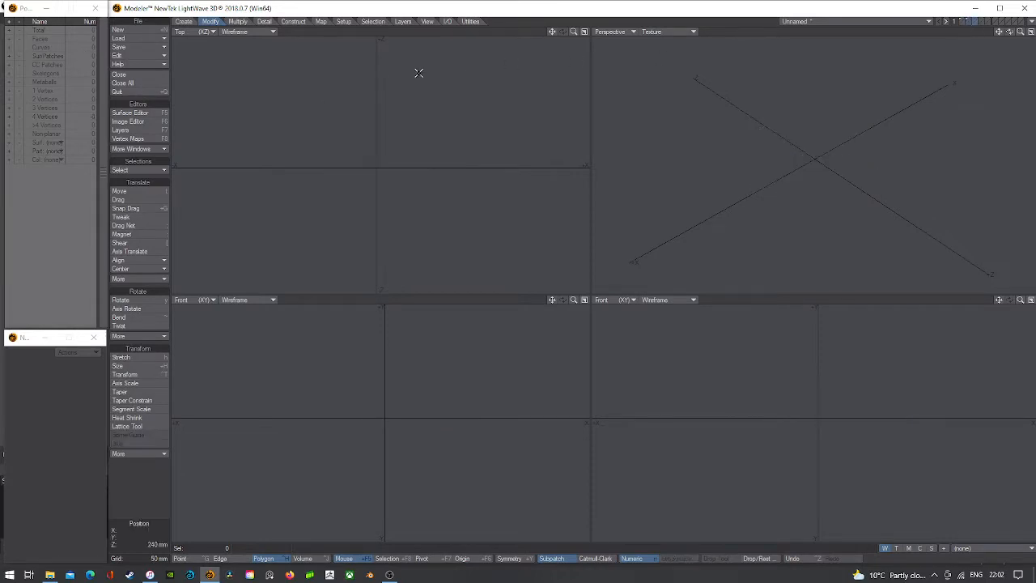
key("a")
left_click(184, 22)
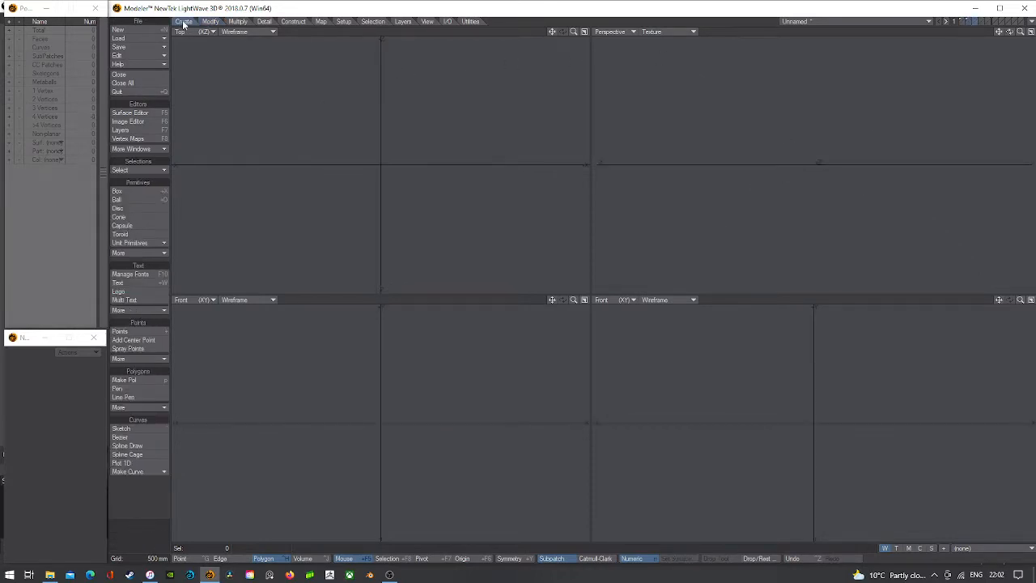
left_click(135, 193)
key("a")
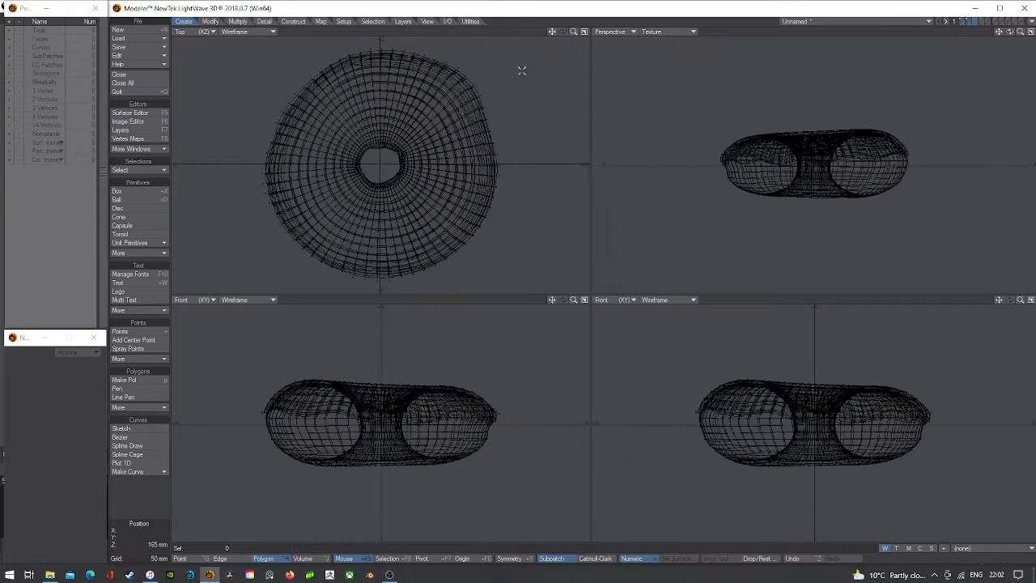
left_click(127, 200)
left_click(128, 199)
left_click(348, 172)
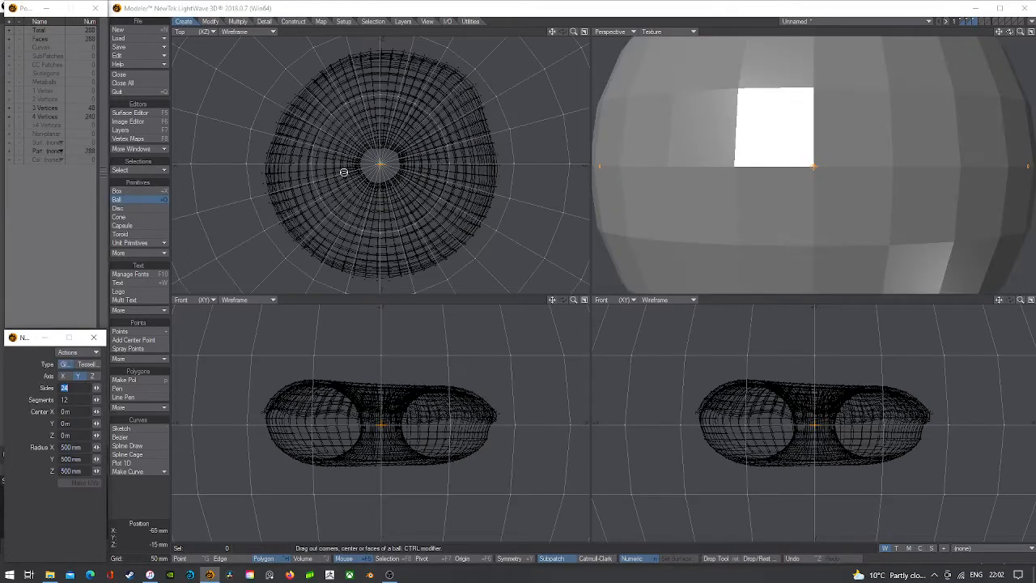
key("a")
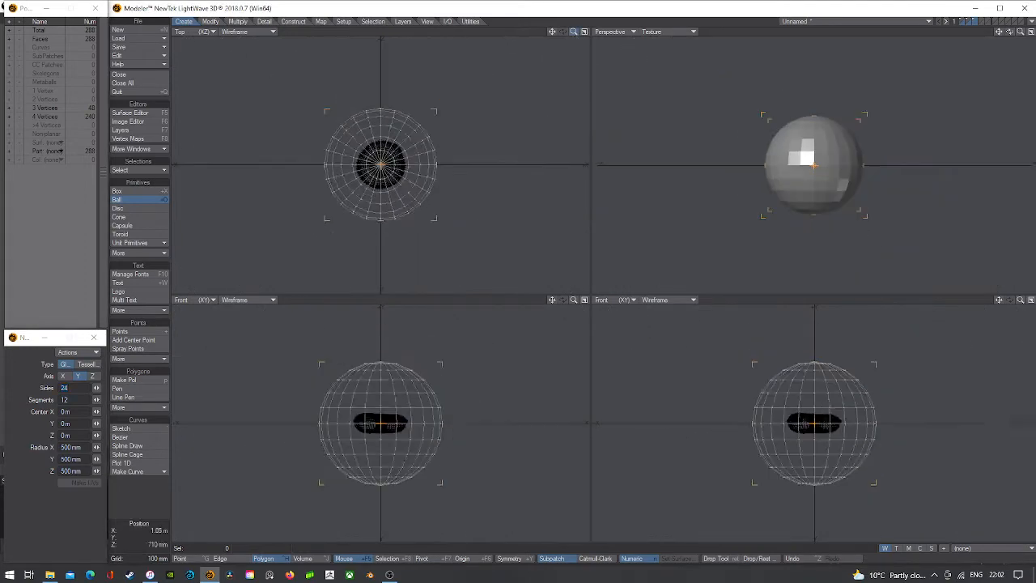
- Set the ball to 12 sides and 6 segments
left_click(78, 390)
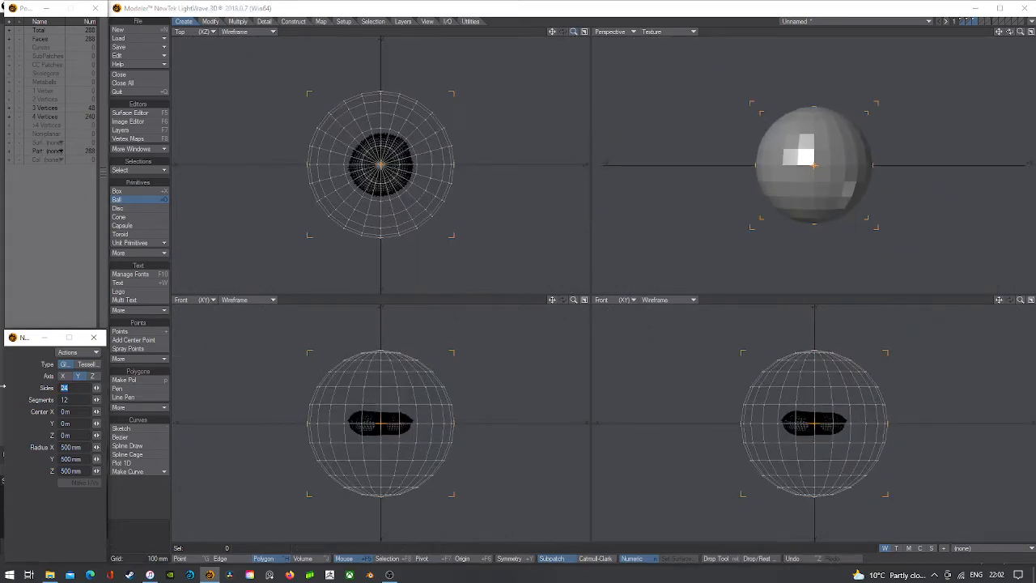
type("12")
key("Tab")
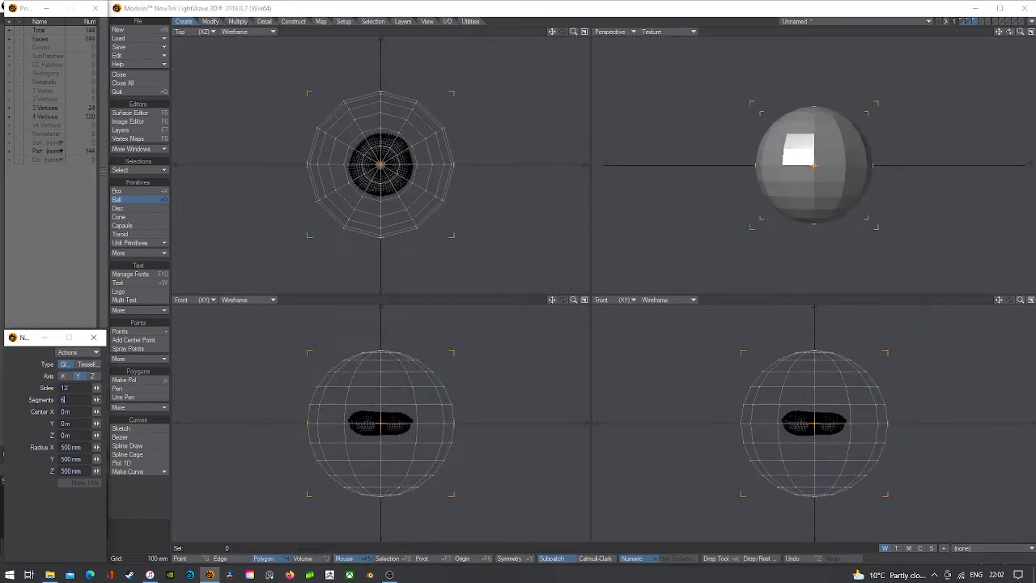
type("6")
key("Tab")
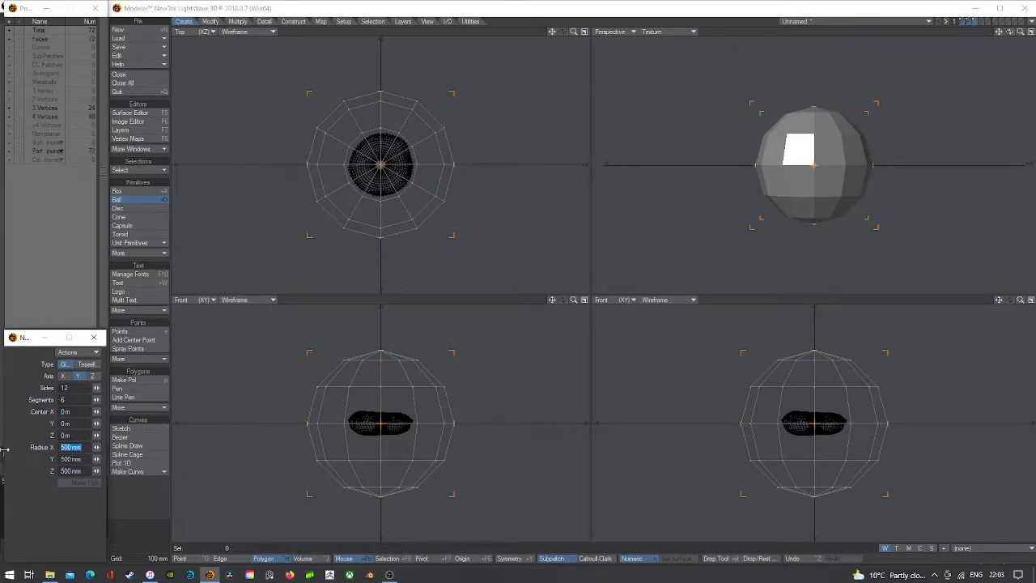
- Set the ball's X, Y and Z radii to 5 mm
type("5")
key("Tab")
type("5")
key("Tab")
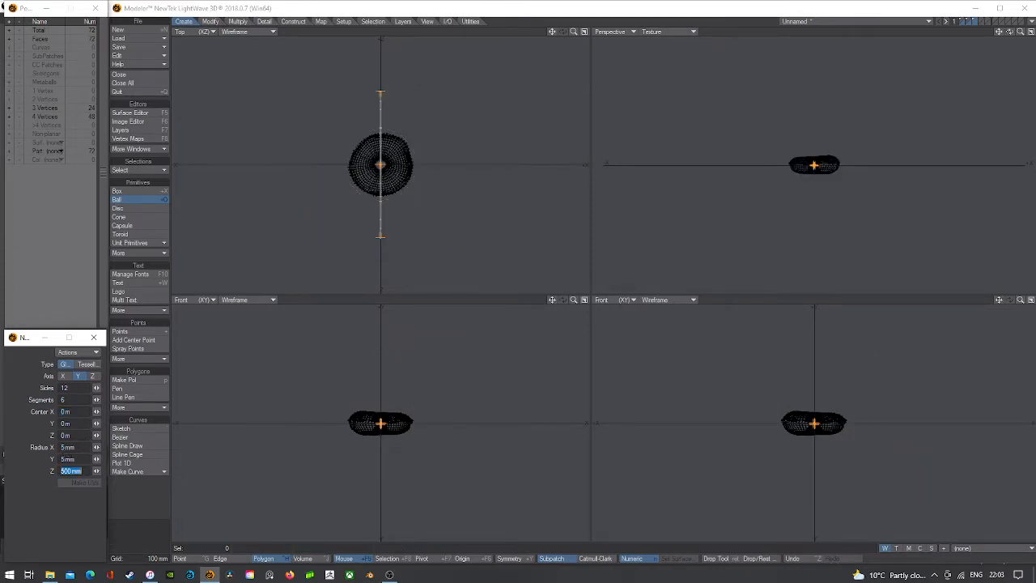
type("5 mm")
key("Tab")
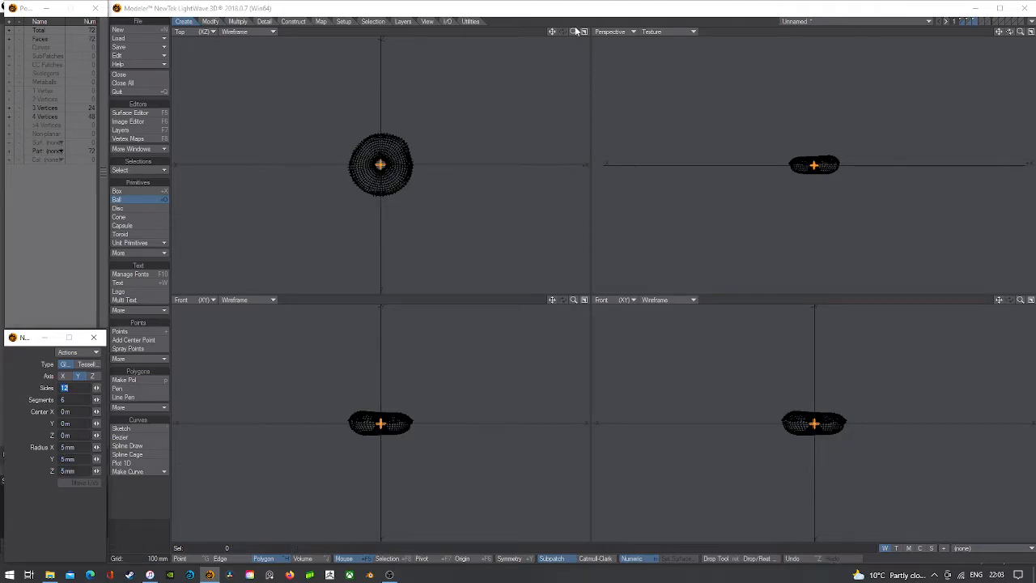
- Set the ball's X, Y and Z radii to 6 mm and display the ball's layer on its own
mouse_move(575, 32)
left_mouse_down()
mouse_move(648, 32)
mouse_move(595, 33)
left_mouse_up()
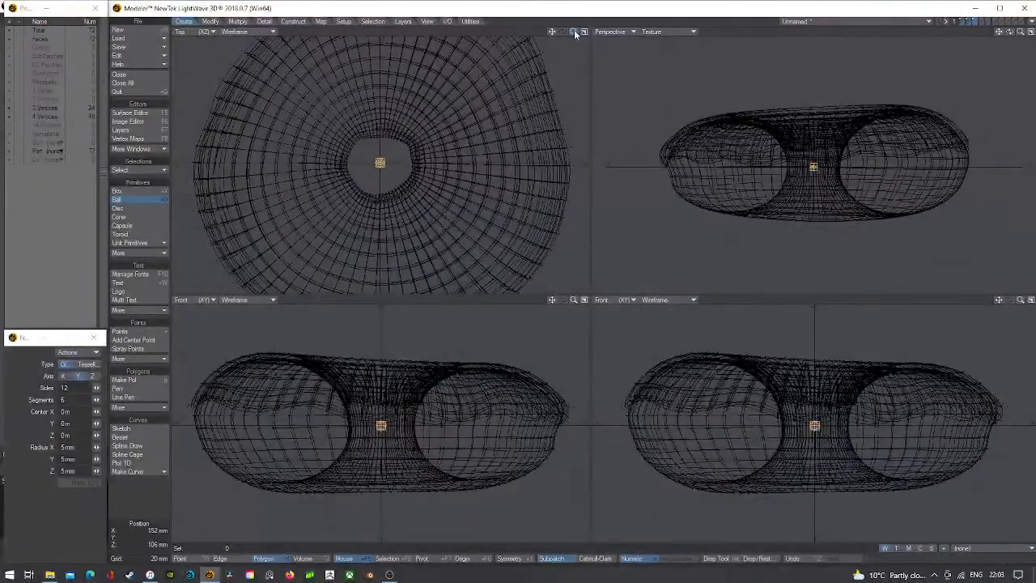
left_click_drag(76, 448, 65, 448)
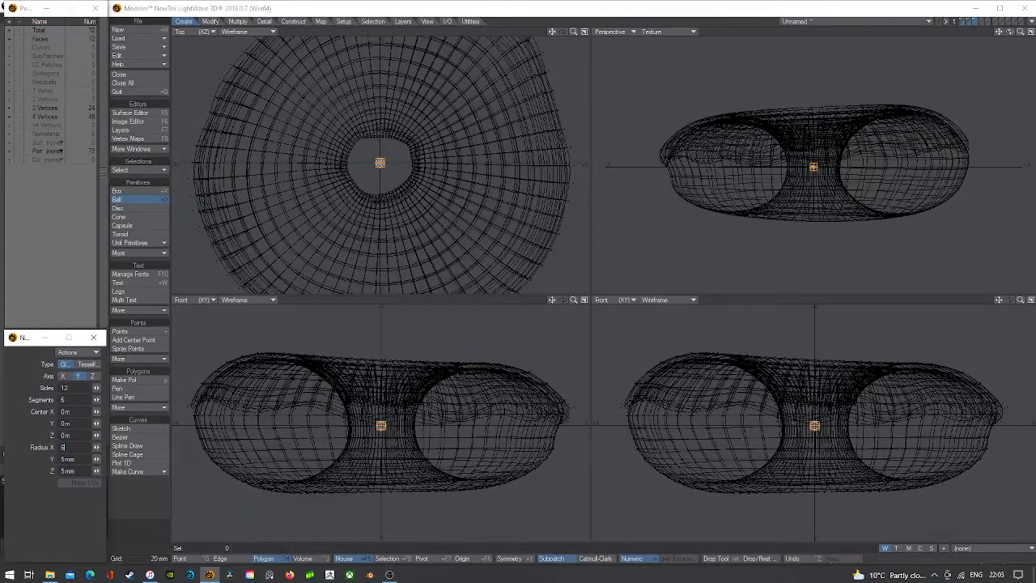
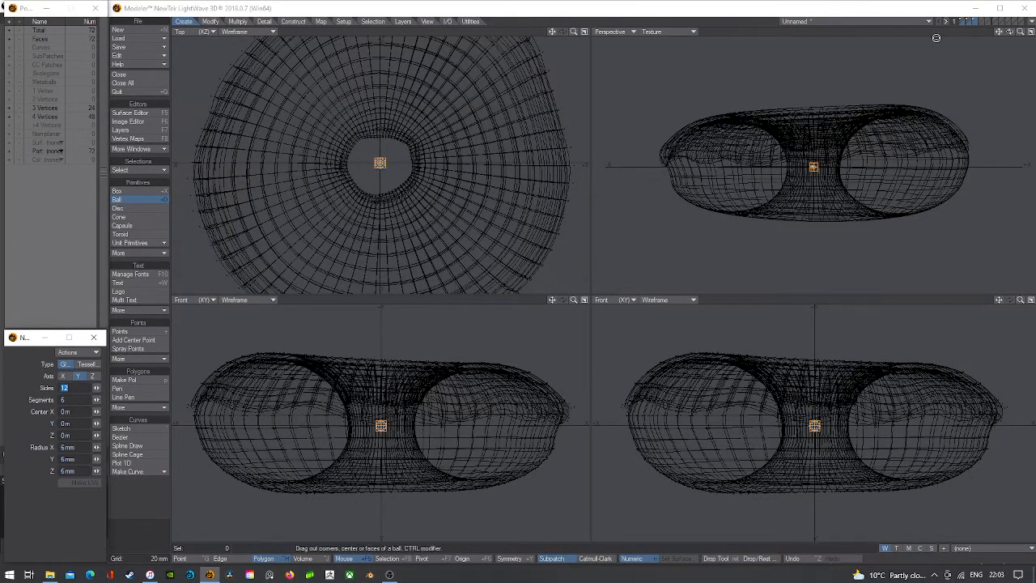
left_click_drag(1010, 31, 992, 69)
left_click(974, 22)
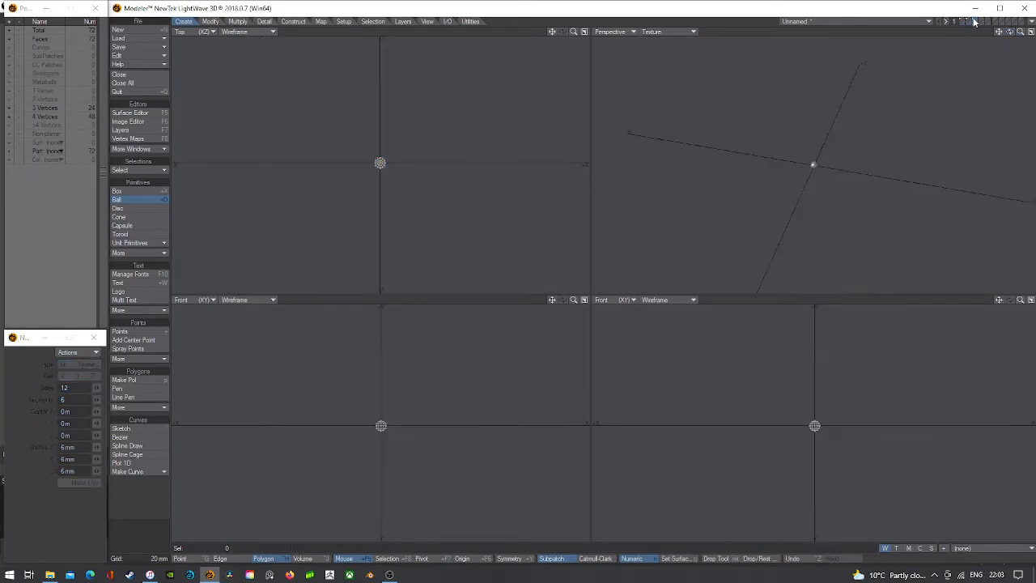
- Convert the 12-sided ball into a subpatch surface and finish creating it
key("a")
key("Tab")
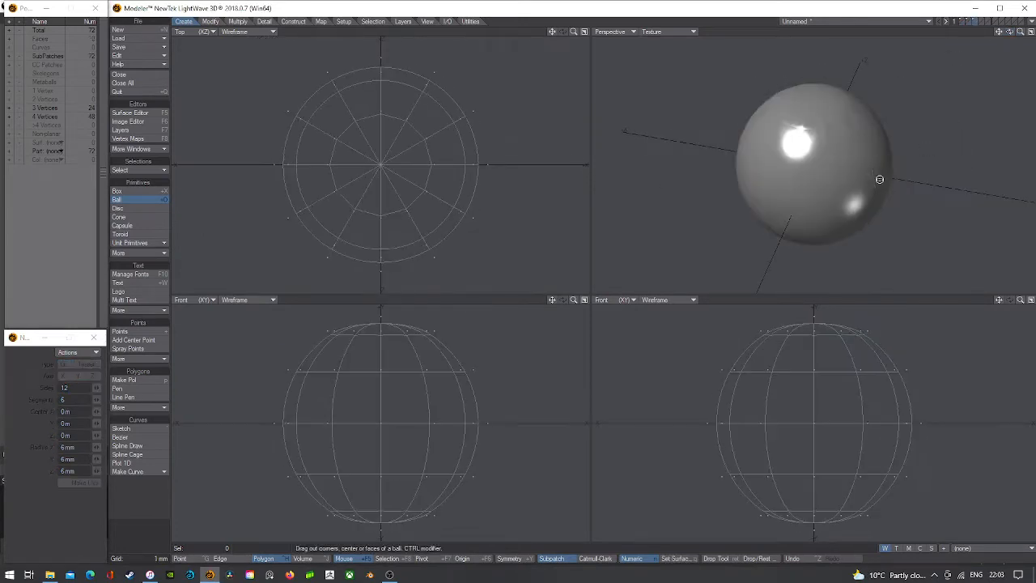
mouse_move(1009, 32)
left_mouse_down()
mouse_move(1014, 48)
mouse_move(1022, 34)
mouse_move(1011, 36)
left_mouse_up()
key("Return")
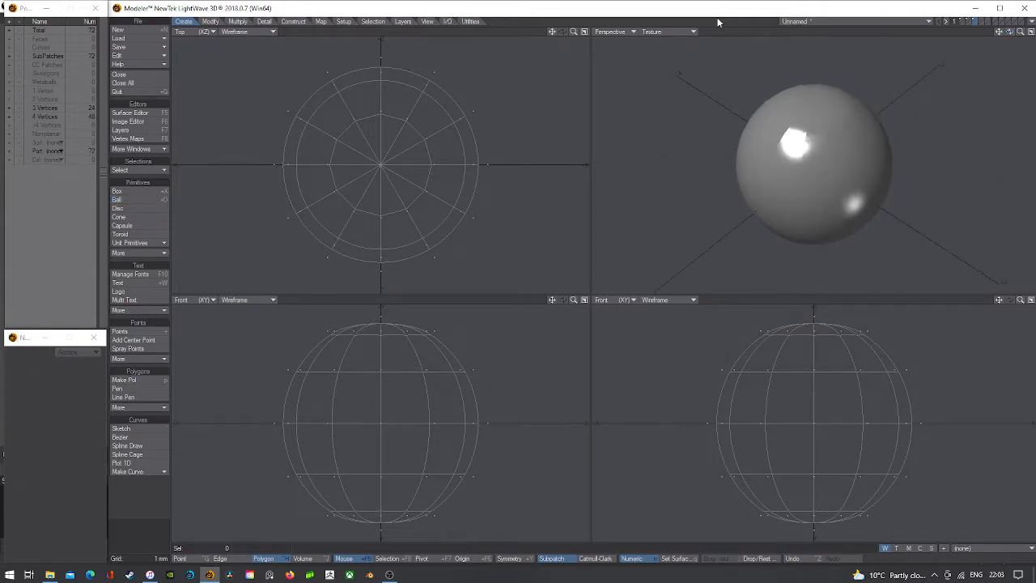
- Show the ball as plain polygons without subpatches and set the perspective view's shading to Wireframe Shade
left_click(652, 32)
left_click(695, 50)
left_click(665, 31)
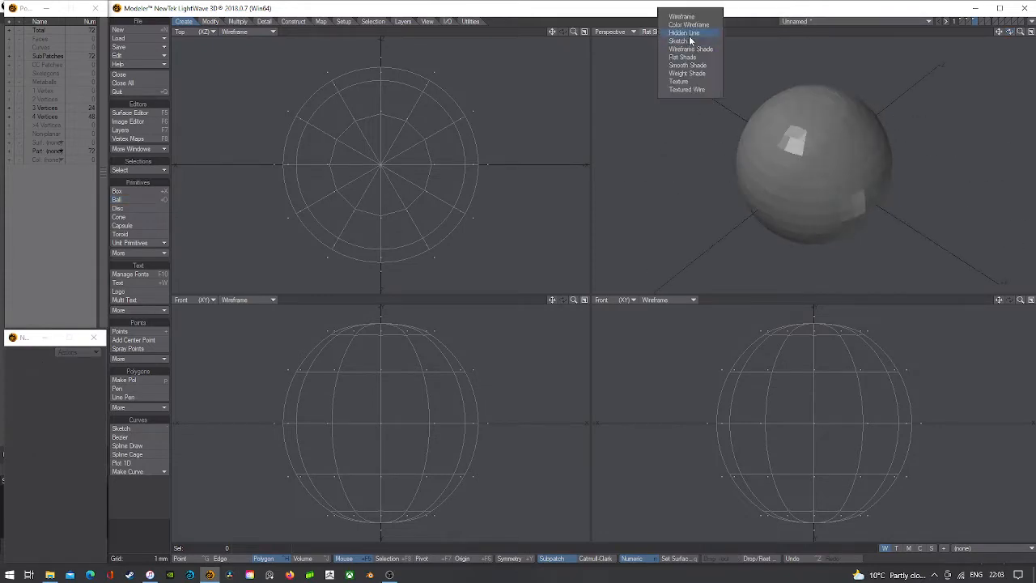
left_click(688, 68)
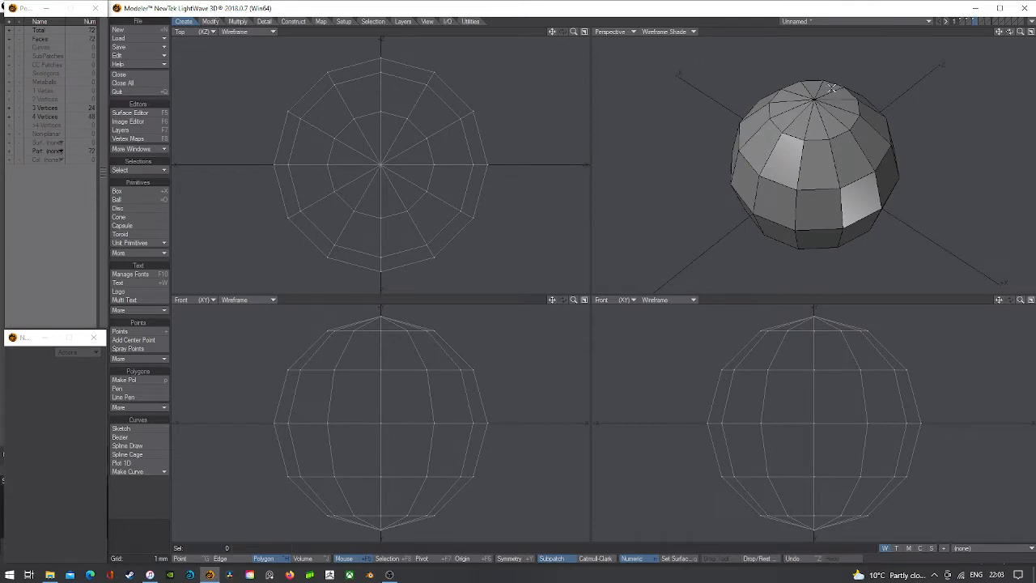
- Merge the triangles around the ball's upper pole in pairs into four-sided polygons
mouse_move(832, 87)
left_mouse_down()
mouse_move(848, 99)
mouse_move(845, 118)
mouse_move(821, 128)
mouse_move(790, 122)
mouse_move(788, 97)
mouse_move(813, 86)
left_mouse_up()
key("z")
key("shift+z")
key("shift+z")
key("shift+z")
key("slash")
key("shift+z")
key("slash")
key("z")
- Convert the ball back to subpatches and inspect its smoothness with the perspective view in Texture shading
key("Tab")
left_click(693, 32)
left_click(686, 84)
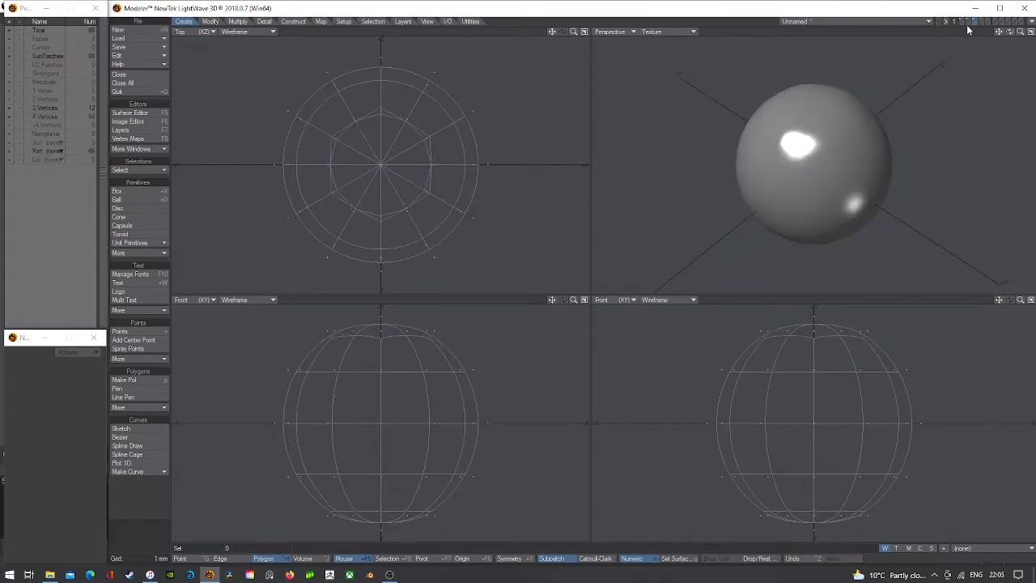
left_click_drag(1010, 32, 984, 43)
- Set the perspective view to Wireframe Shade, try selecting pole triangles in the top view, and clear the selection
left_click(693, 32)
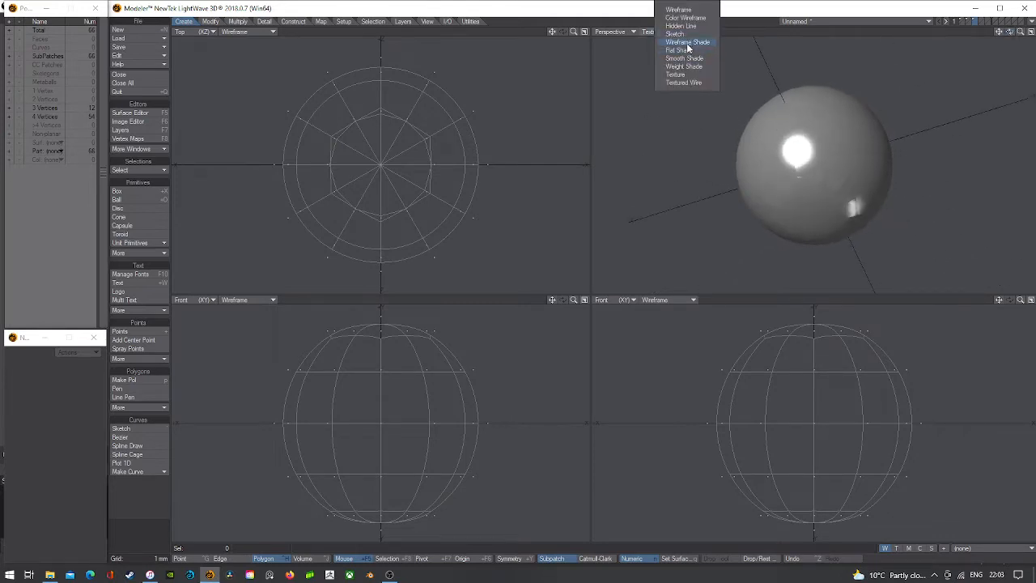
left_click(688, 43)
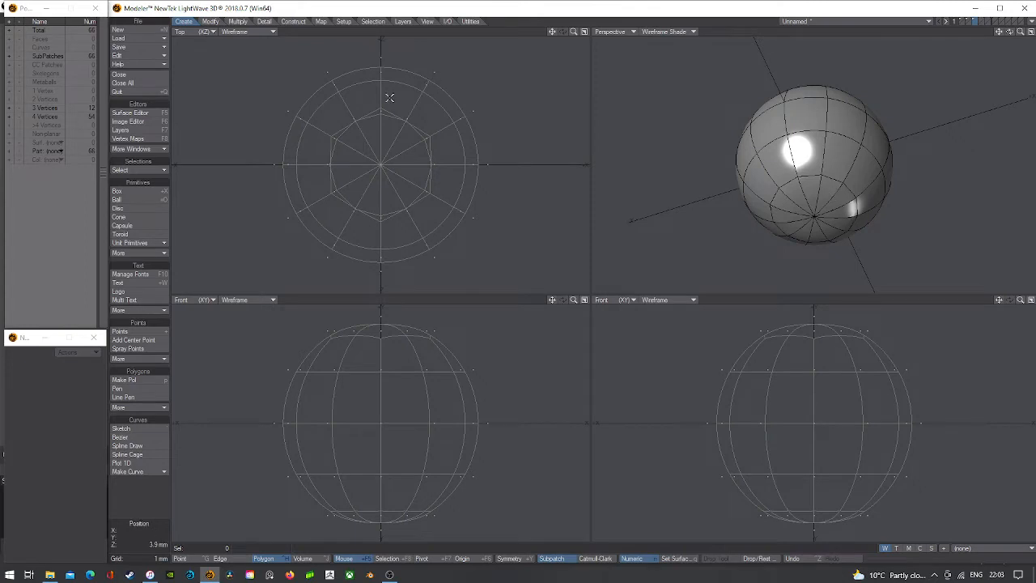
left_click_drag(389, 97, 400, 128)
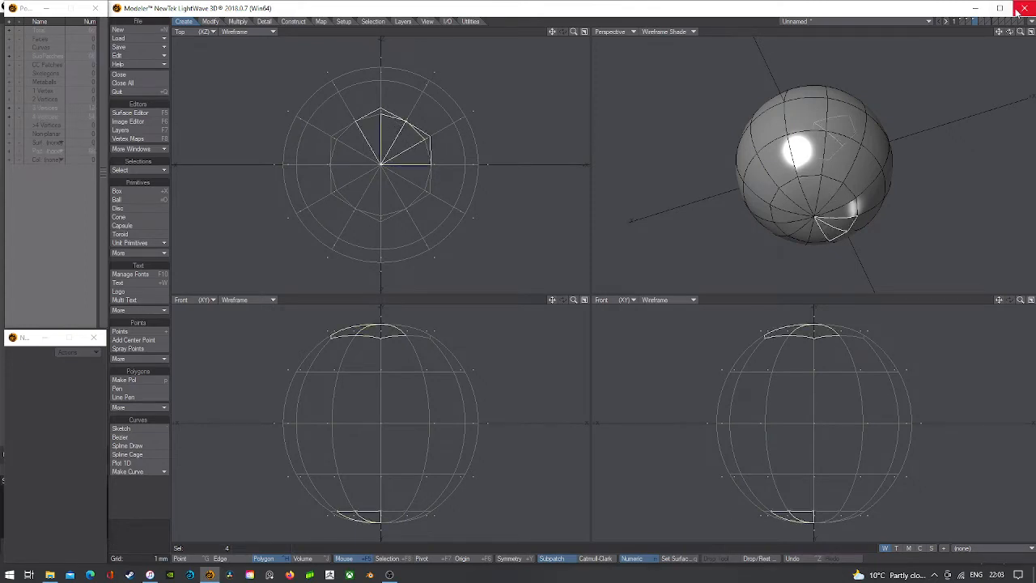
left_click_drag(1010, 31, 994, 96)
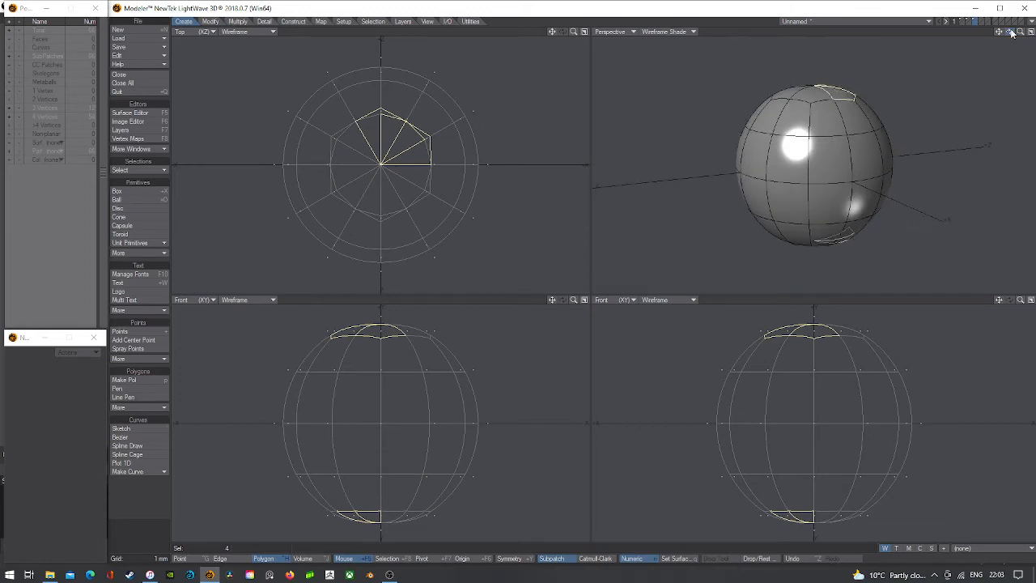
key("slash")
- Merge the triangles around the ball's lower pole in pairs into four-sided polygons
left_click_drag(1010, 33, 1004, 16)
mouse_move(828, 183)
left_mouse_down()
mouse_move(844, 214)
mouse_move(822, 232)
mouse_move(794, 229)
mouse_move(790, 205)
mouse_move(805, 187)
left_mouse_up()
key("shift+z")
key("slash")
key("shift+z")
key("slash")
key("shift+z")
key("slash")
key("shift+z")
key("slash")
key("shift+z")
key("slash")
key("shift+z")
key("slash")
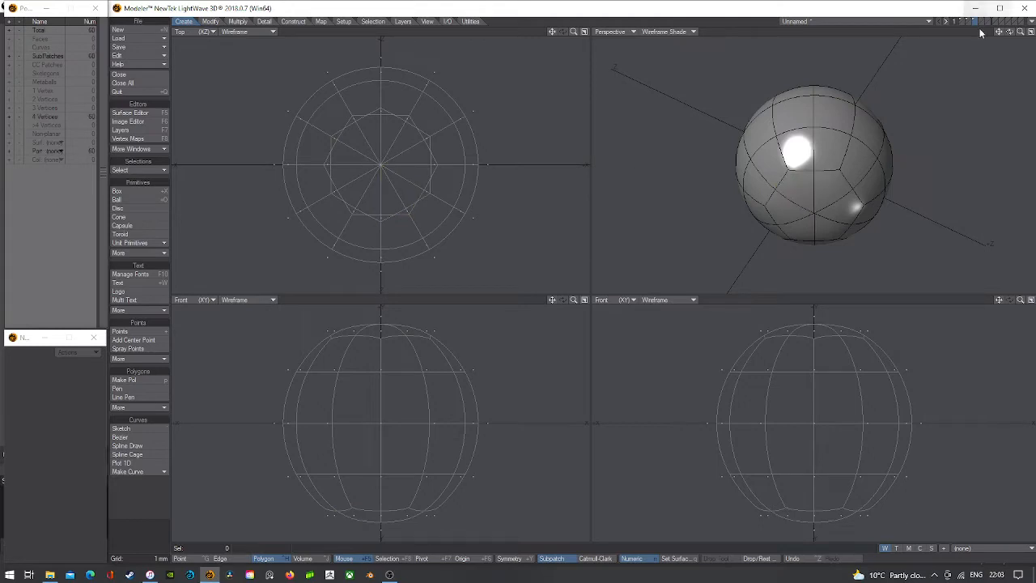
- Set the perspective view back to Texture shading and inspect the ball's surface from several angles
left_click_drag(1010, 32, 806, 3)
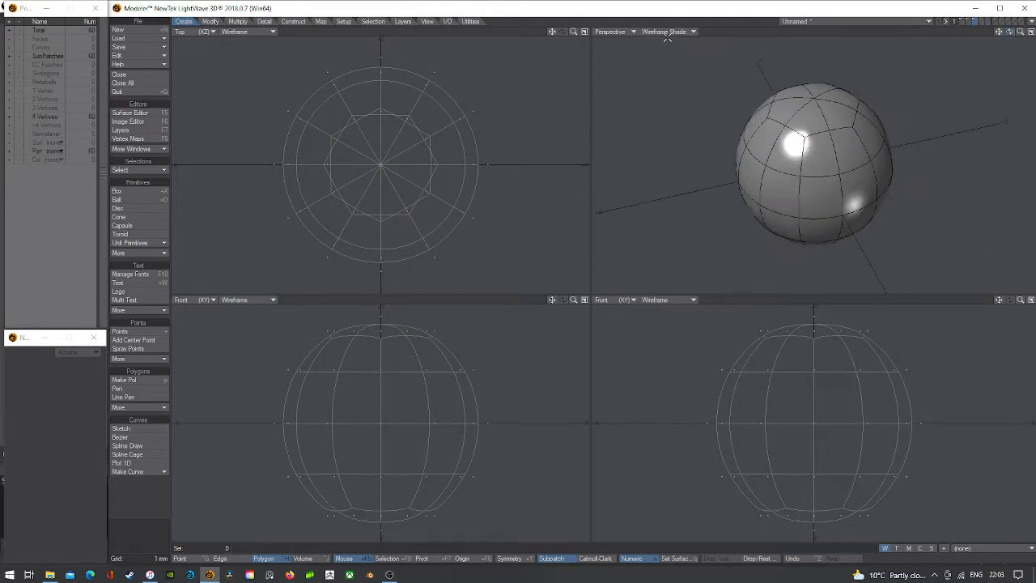
left_click(664, 32)
left_click(670, 80)
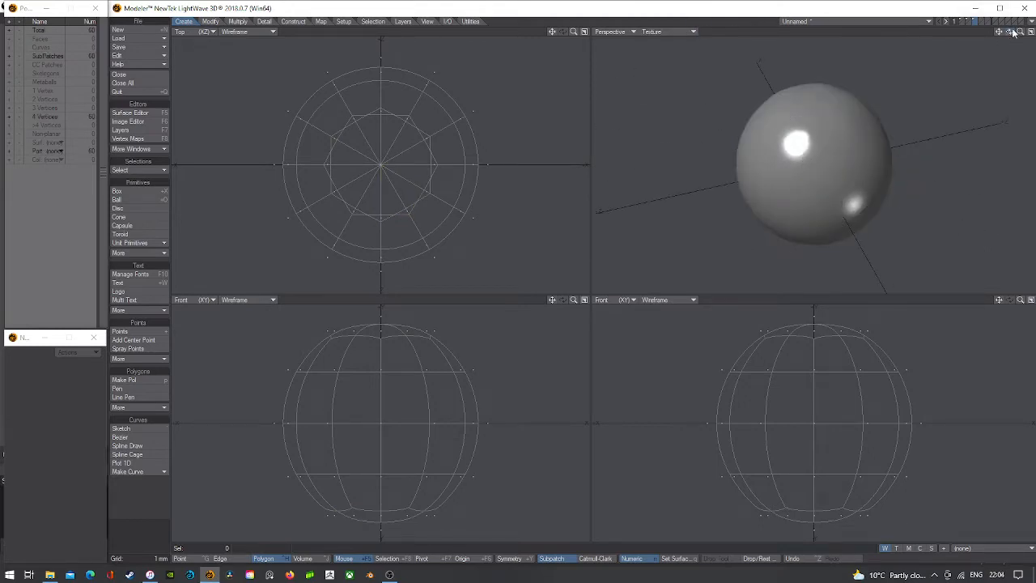
left_click_drag(1012, 33, 964, 35)
- Assign the ball a new surface named Blue with the colour 62, 111, 255
key("q")
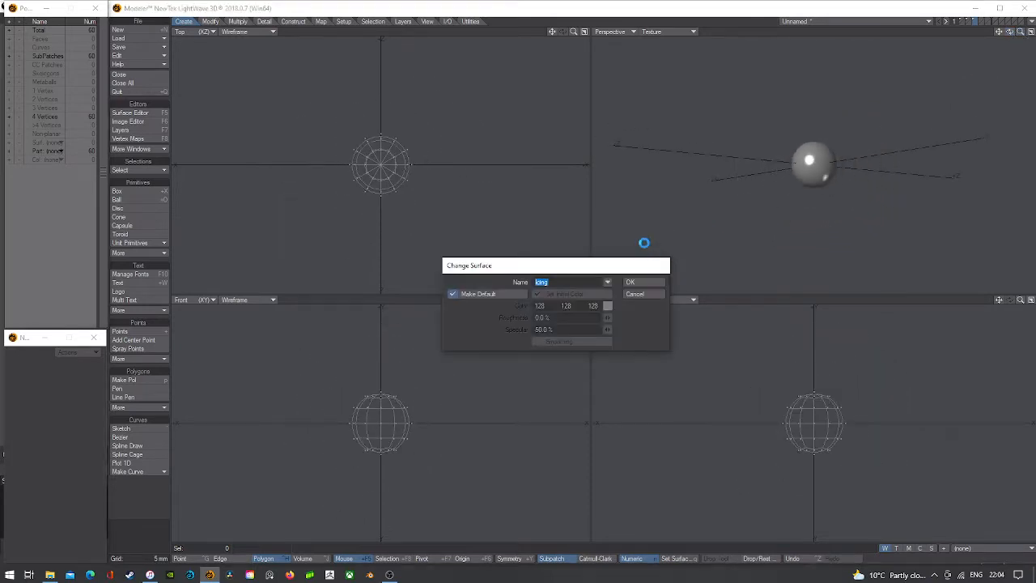
type("Blue")
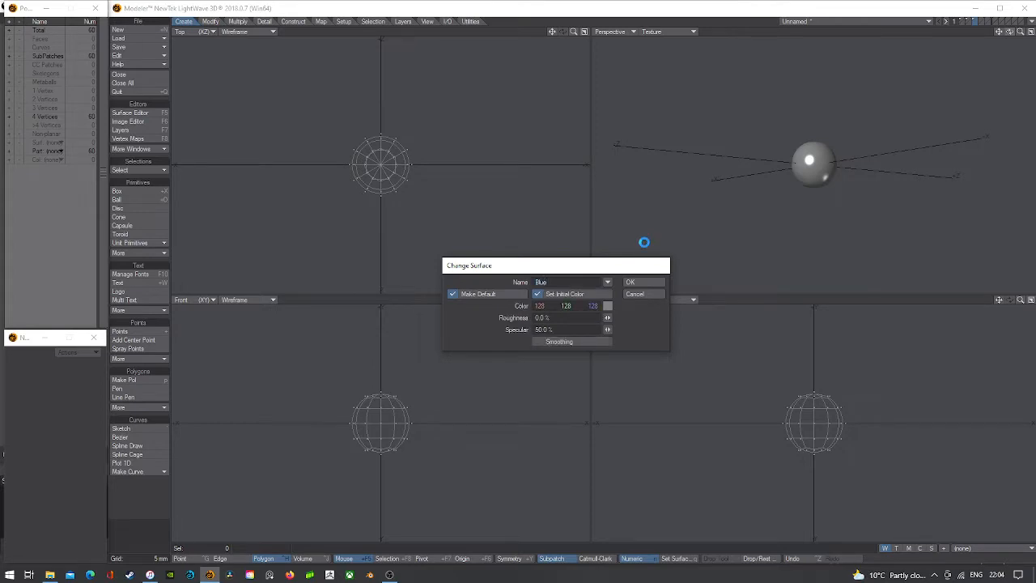
left_click(607, 306)
left_click(830, 348)
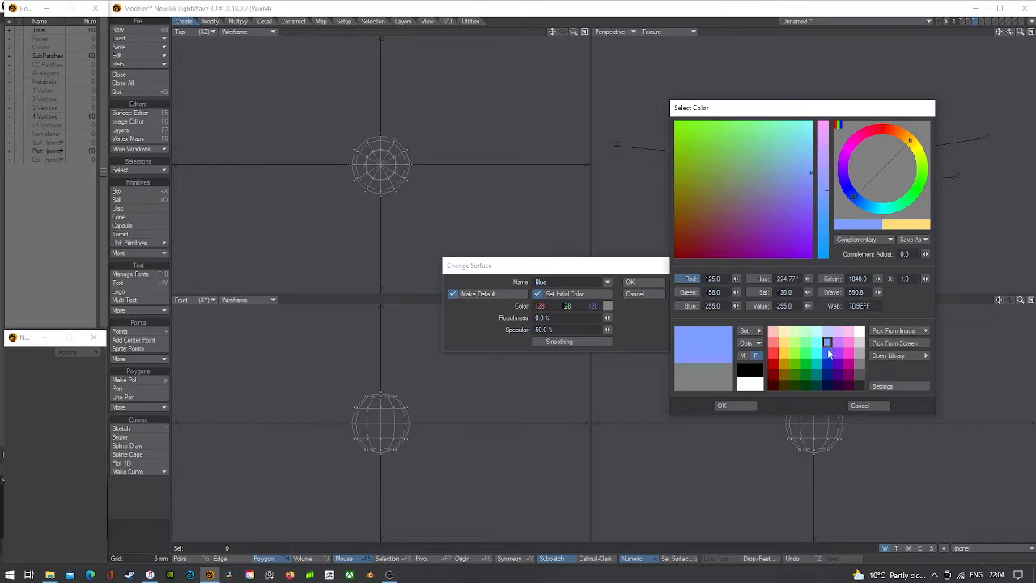
left_click(828, 351)
left_click(742, 403)
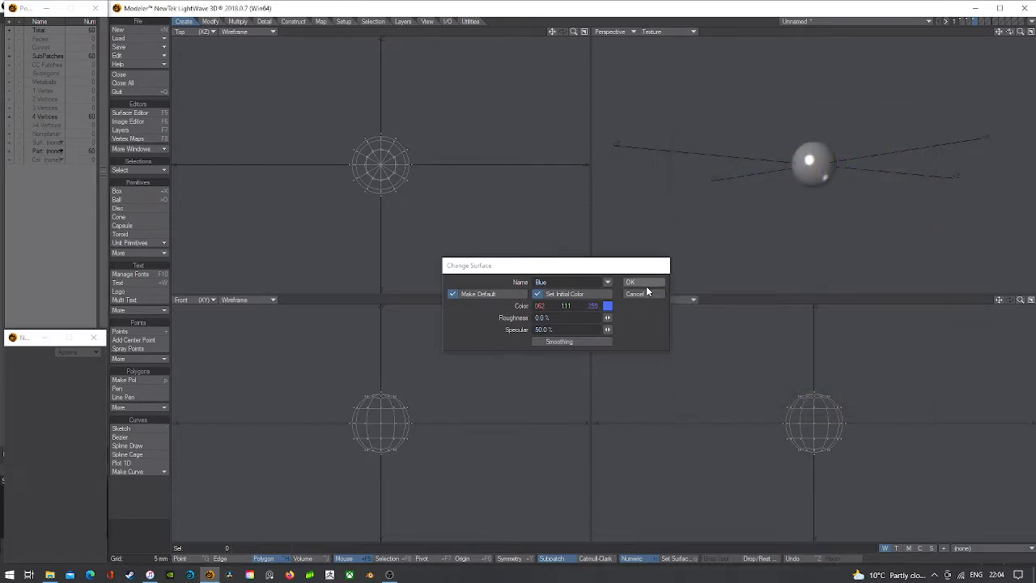
left_click(643, 283)
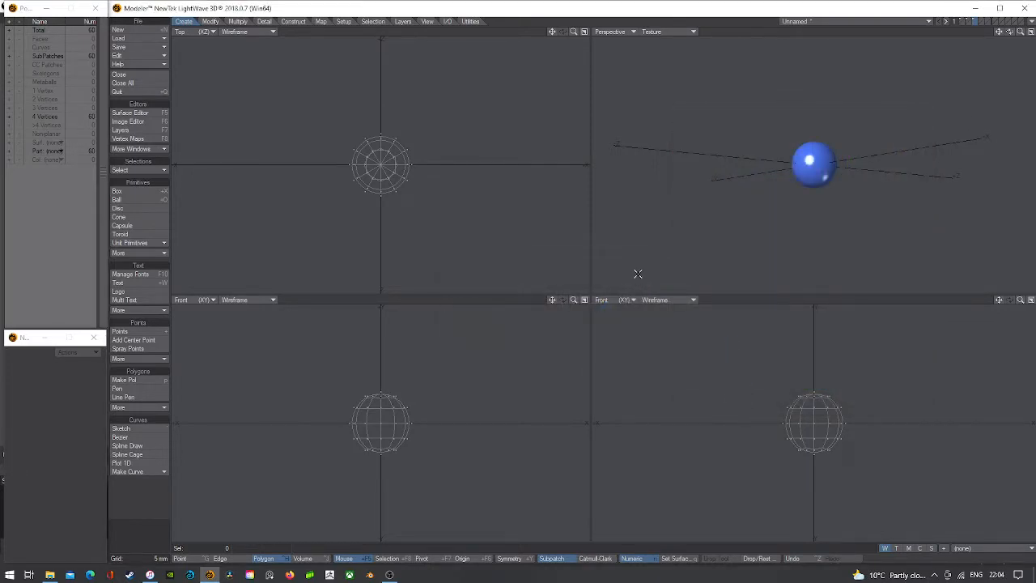
- Copy the blue ball into the empty fourth layer
left_click_drag(1010, 32, 1010, 31)
left_click(979, 22)
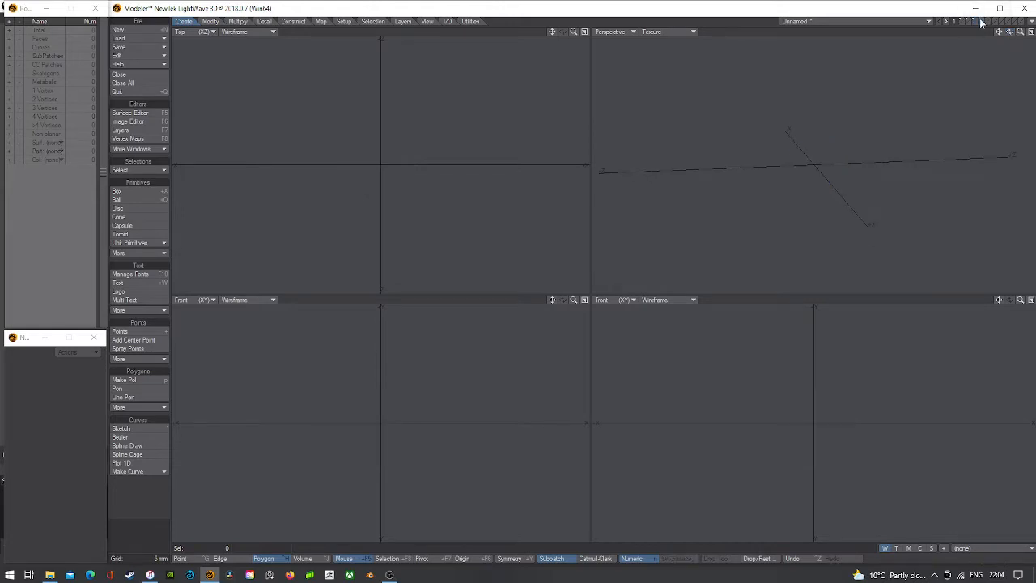
key("ctrl+v")
- Start assigning a new surface named Red to the ball in the fourth layer
key("q")
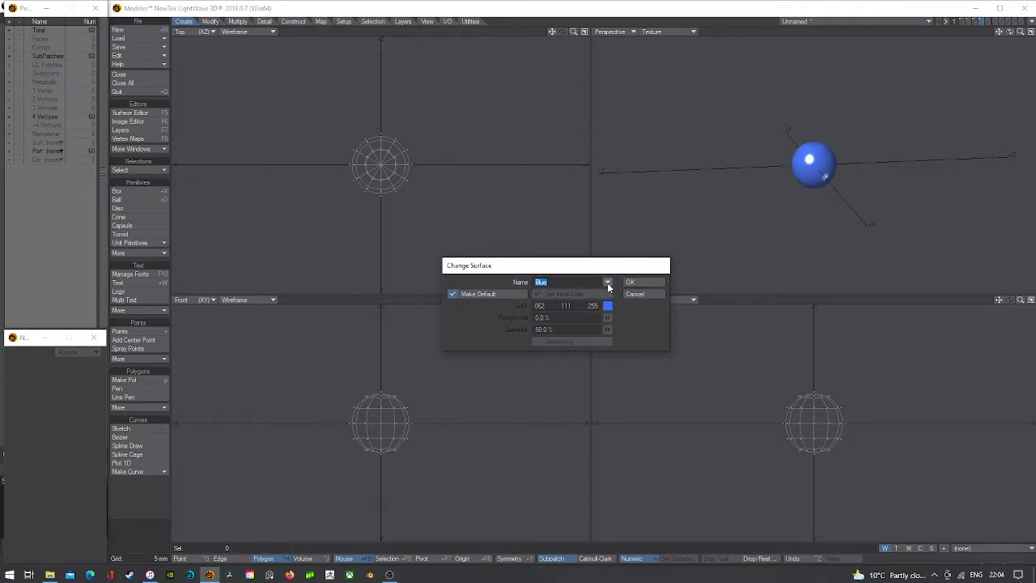
type("Red")
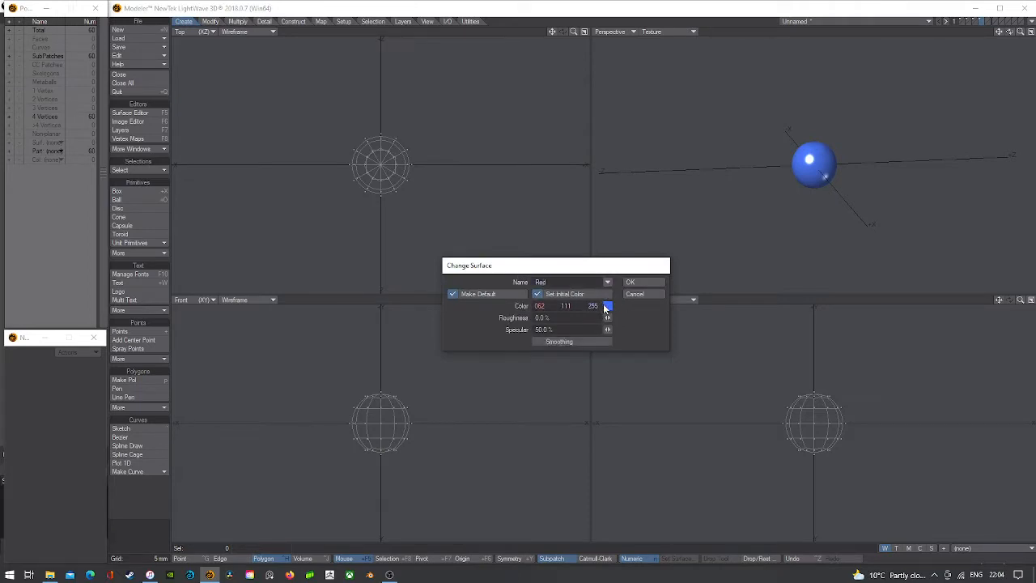
- Set the ball's Red surface colour to 255, 63, 63 and apply the surface
left_click(607, 307)
left_click(776, 361)
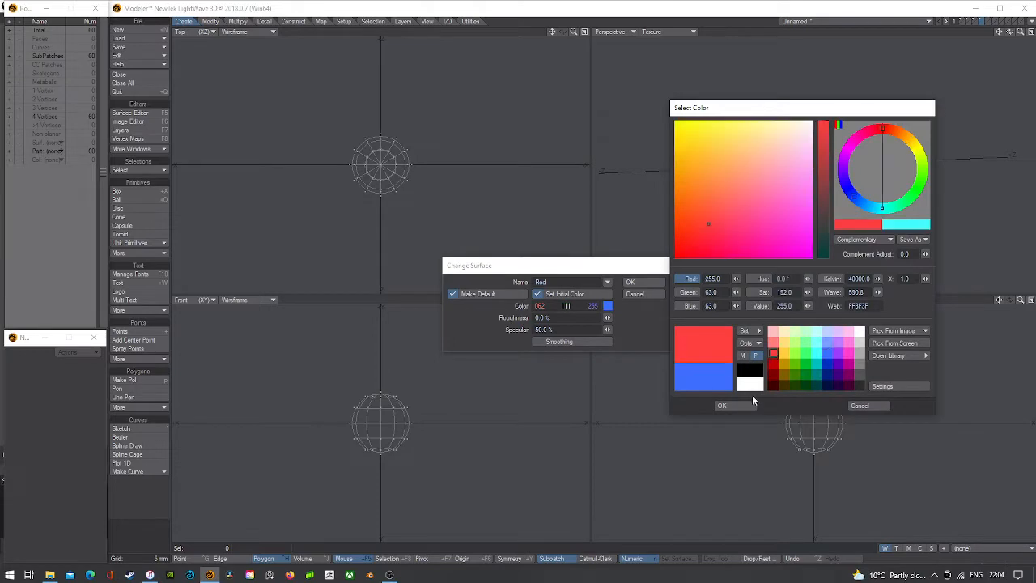
left_click(746, 403)
left_click(640, 281)
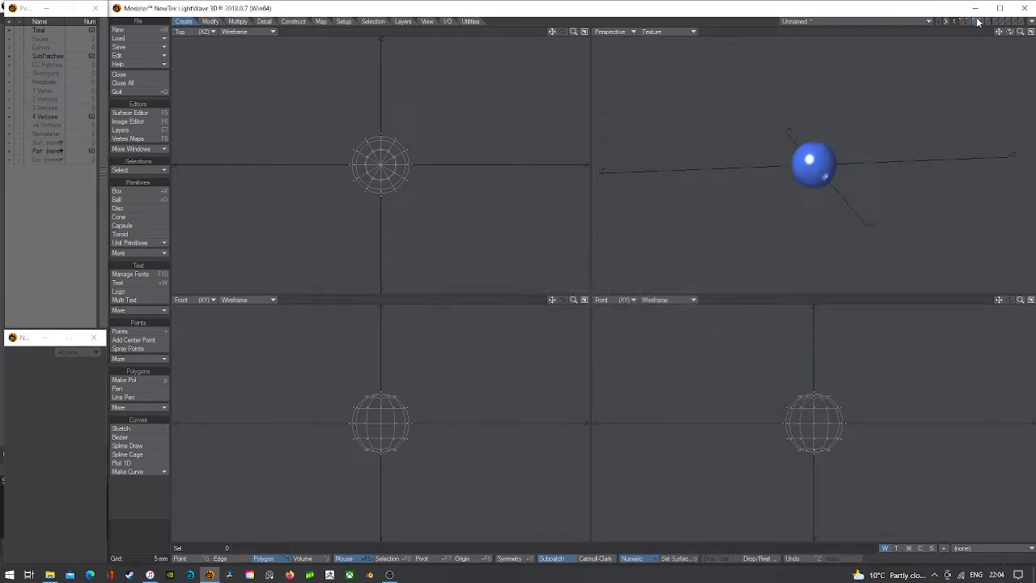
- Create a default Z-axis capsule at the origin in the next empty layer, with the ball layer as background reference
left_click(987, 22)
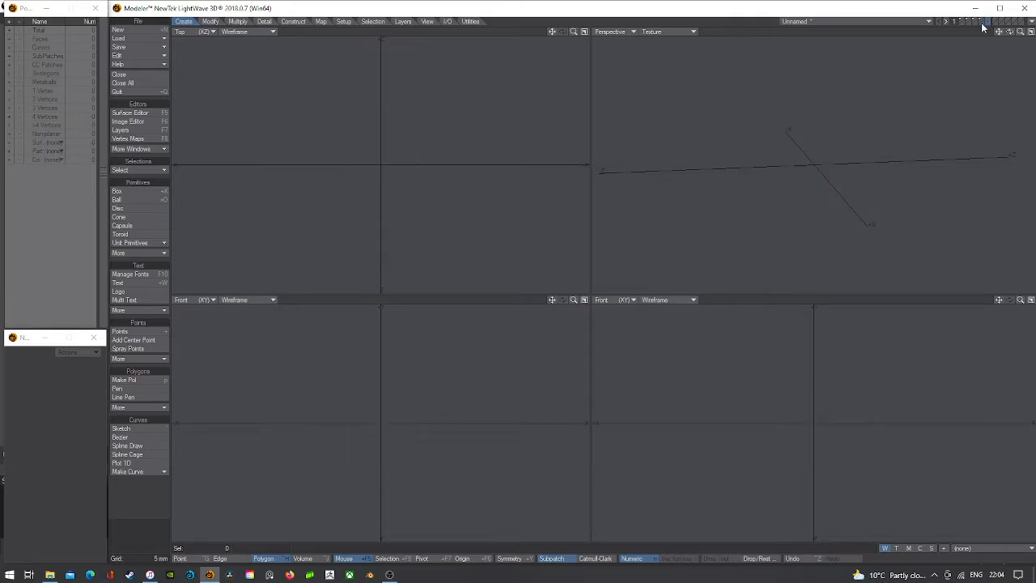
left_click(977, 28)
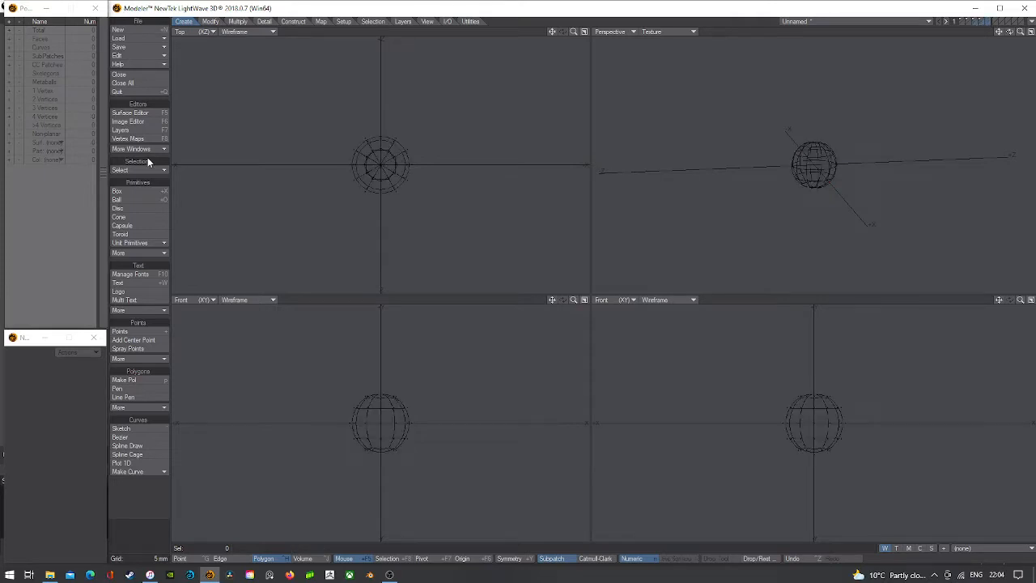
left_click(129, 225)
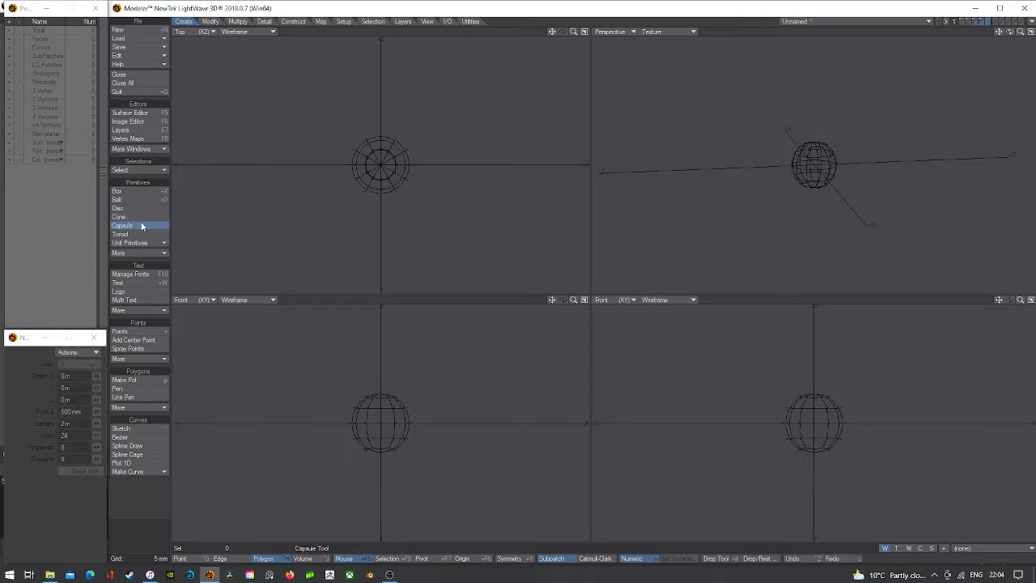
left_click(366, 160)
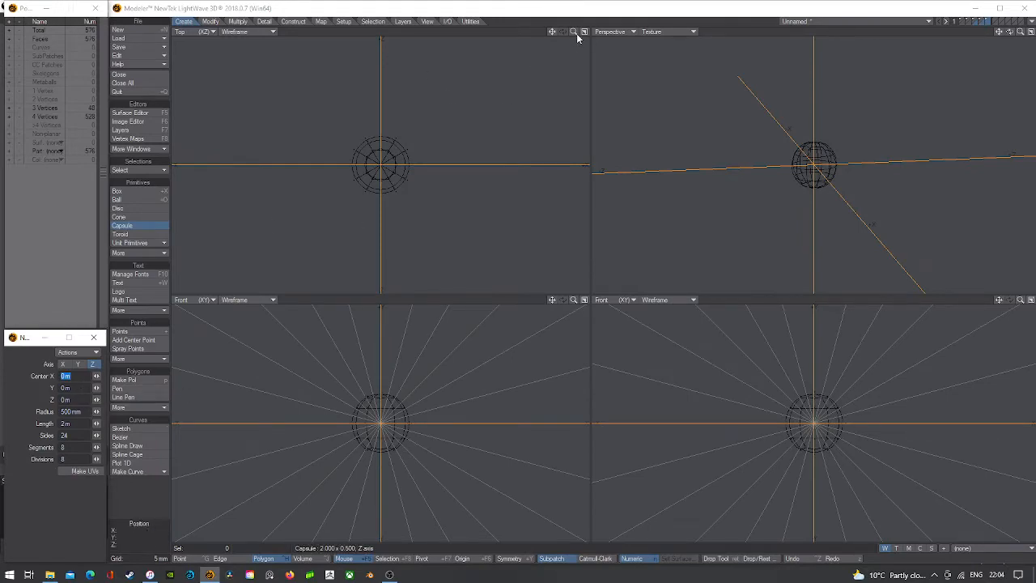
key("a")
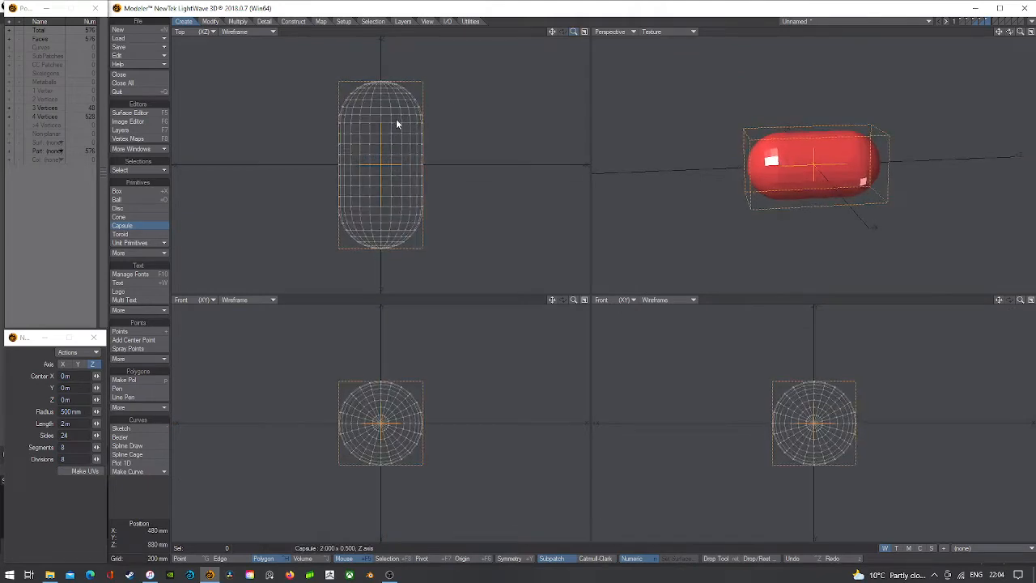
- Set the capsule's radius to 10 mm and its length to 30 mm
left_click(71, 411)
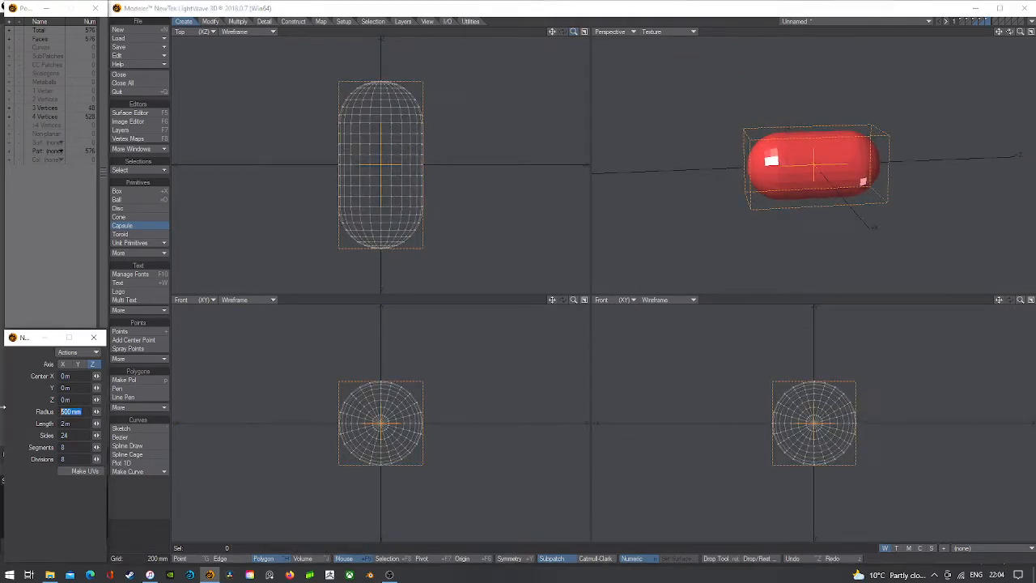
type("10 mm")
key("Tab")
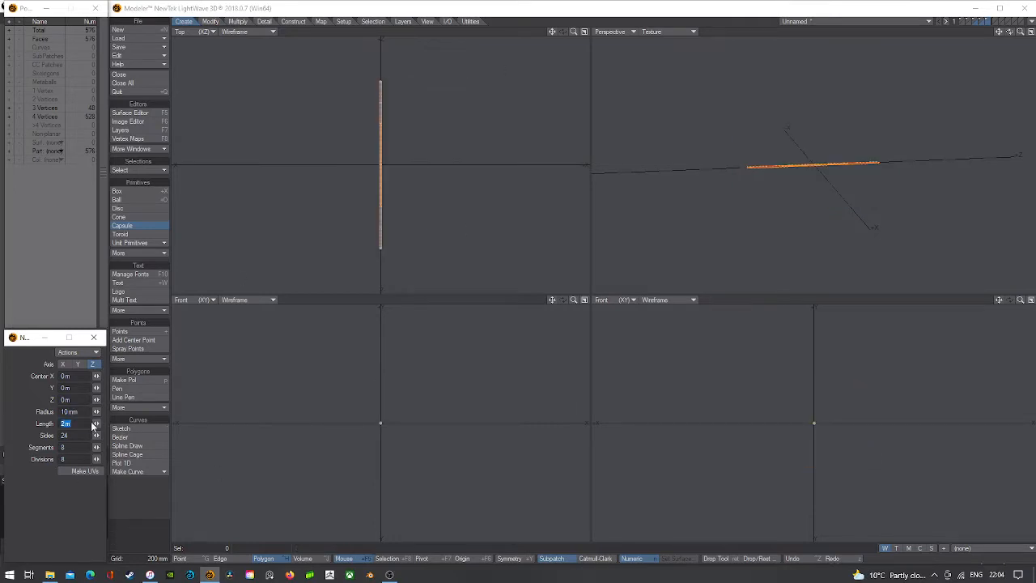
type("30mm")
key("Tab")
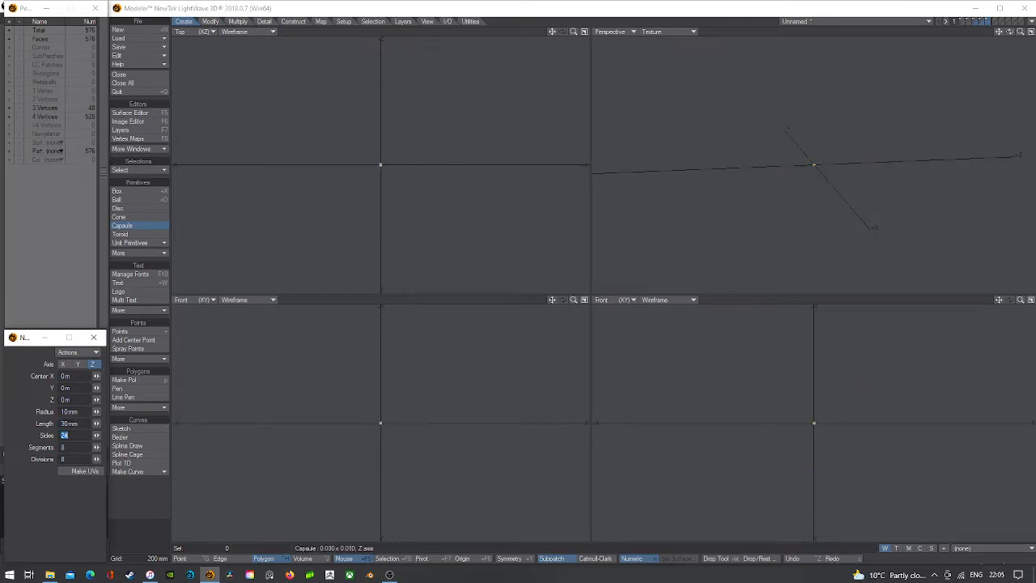
left_click(575, 32)
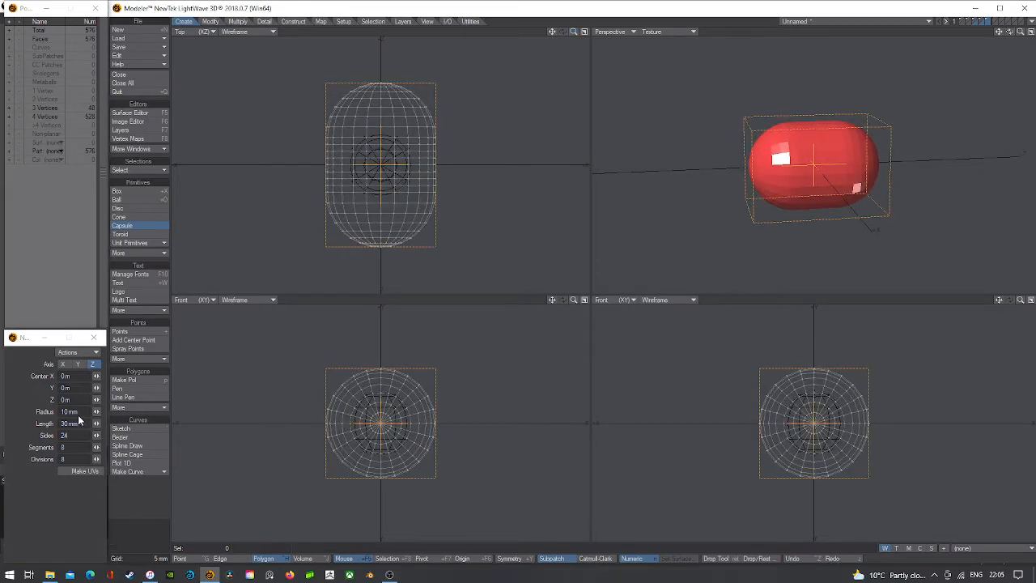
- Set the capsule's radius to 5 mm, lengthen it slightly, and finish the Capsule tool
left_click_drag(81, 412, 10, 412)
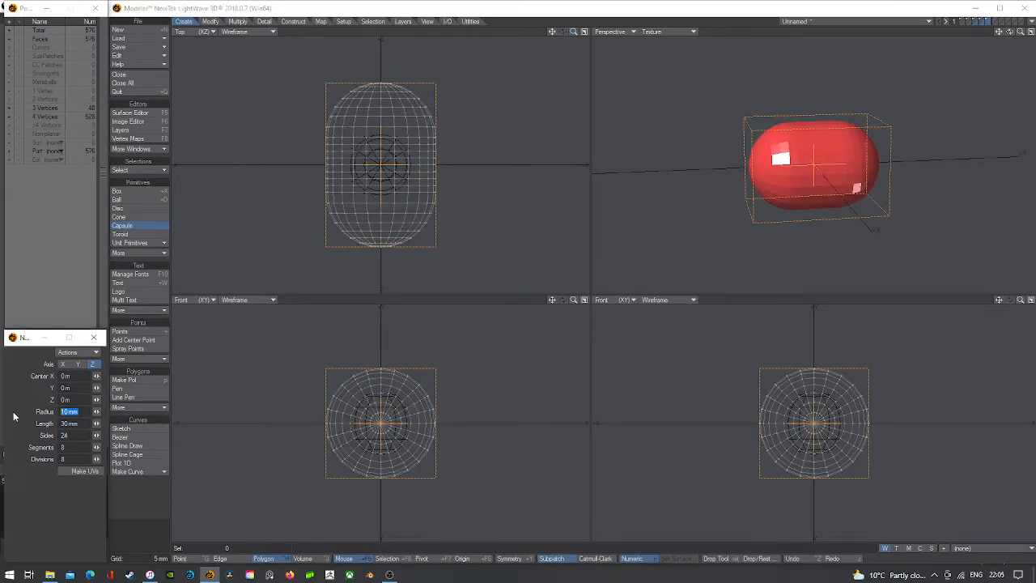
type("5mm")
key("Tab")
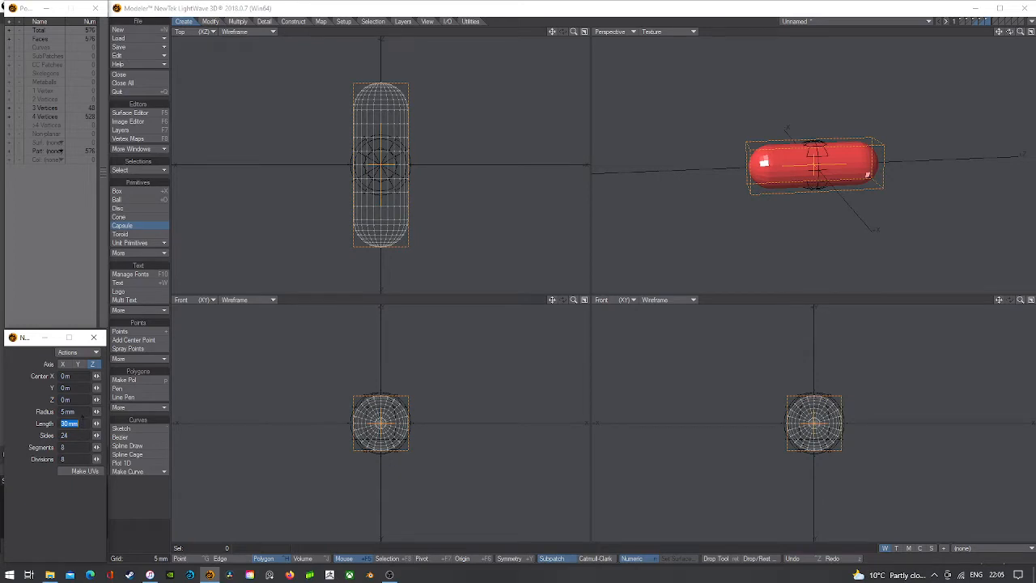
mouse_move(97, 412)
left_mouse_down()
mouse_move(112, 412)
mouse_move(97, 412)
mouse_move(103, 423)
left_mouse_up()
key("space")
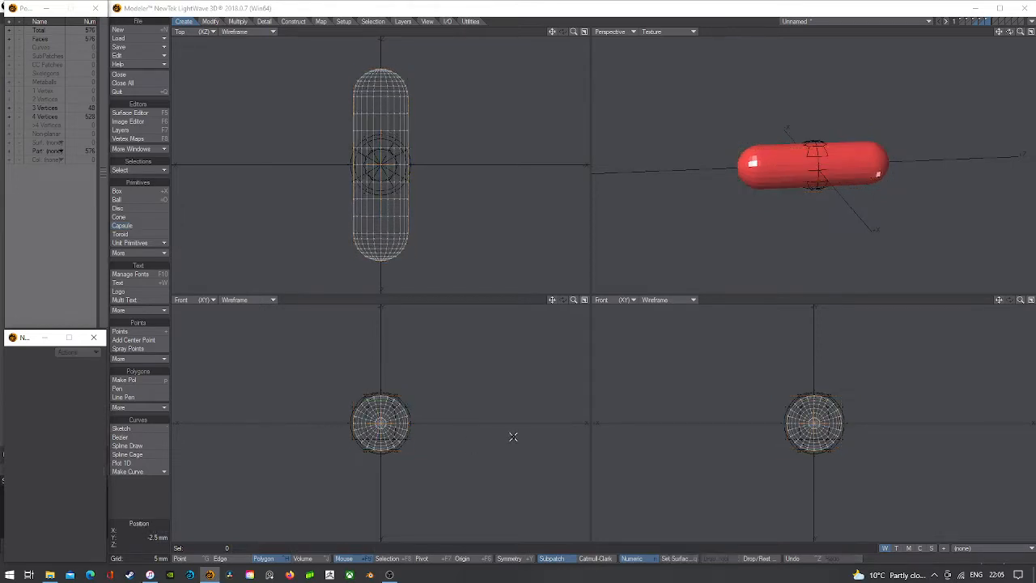
- Assign the capsule a new surface named Green with the colour 62, 255, 111
key("q")
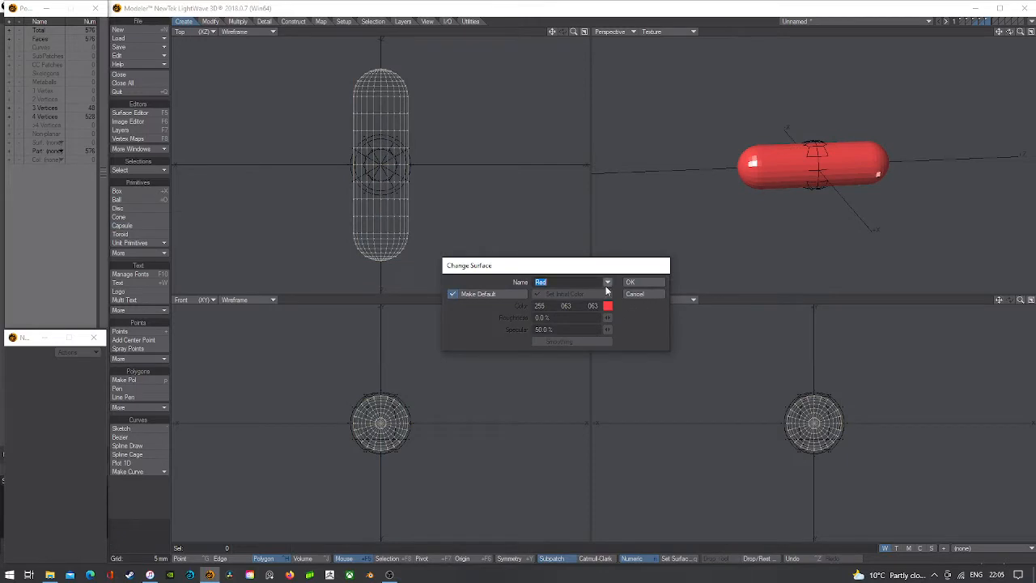
type("Gl")
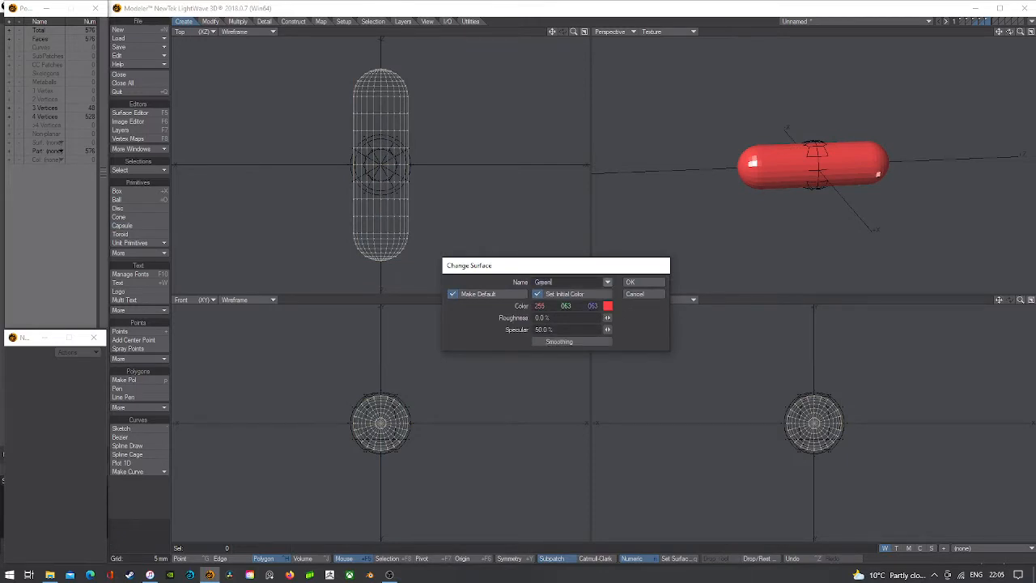
type("een")
left_click(607, 305)
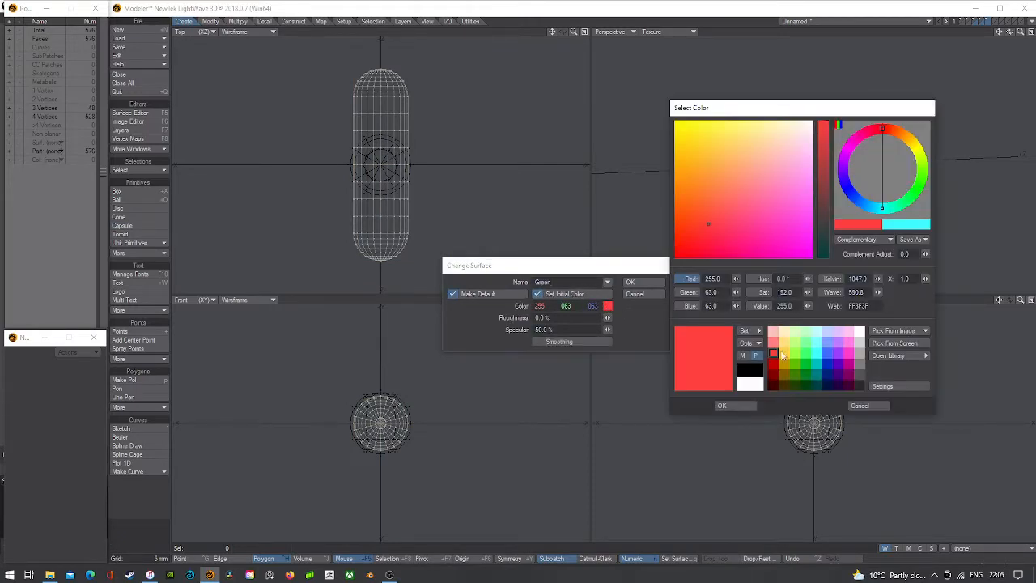
left_click(805, 353)
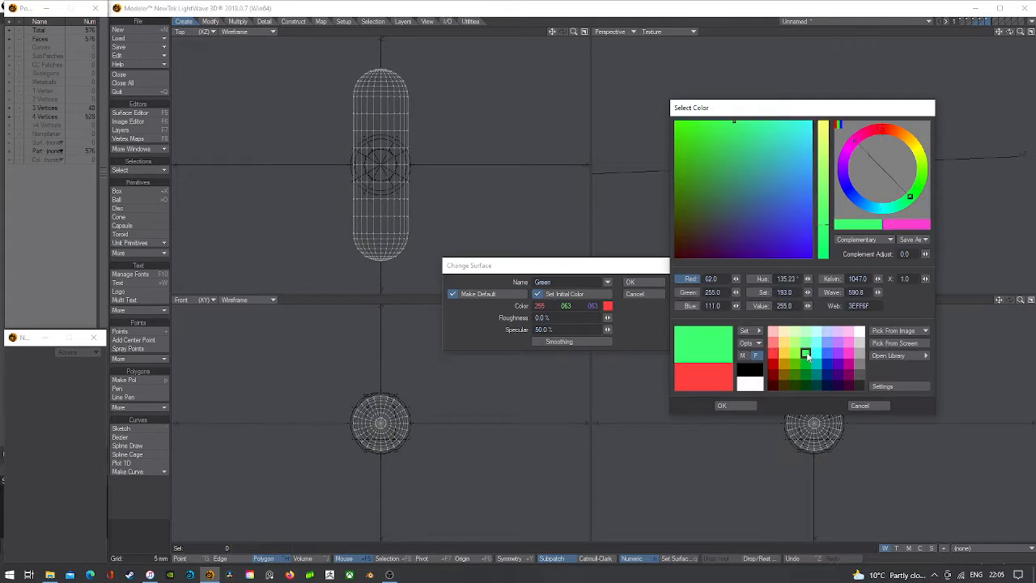
left_click(744, 406)
left_click(635, 283)
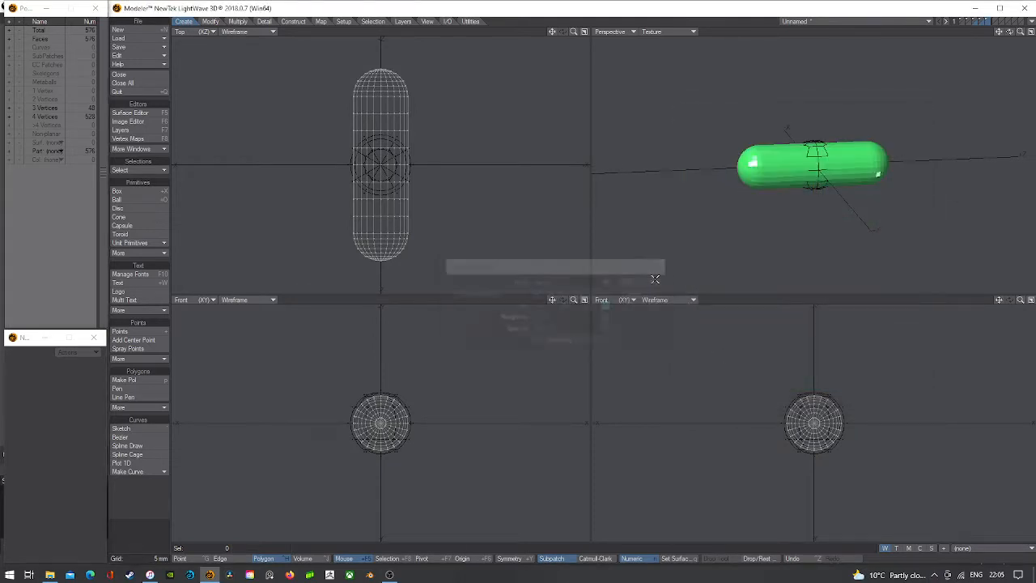
- Convert the green capsule to subpatches and copy it into the next two empty layers
key("Tab")
left_click(985, 22)
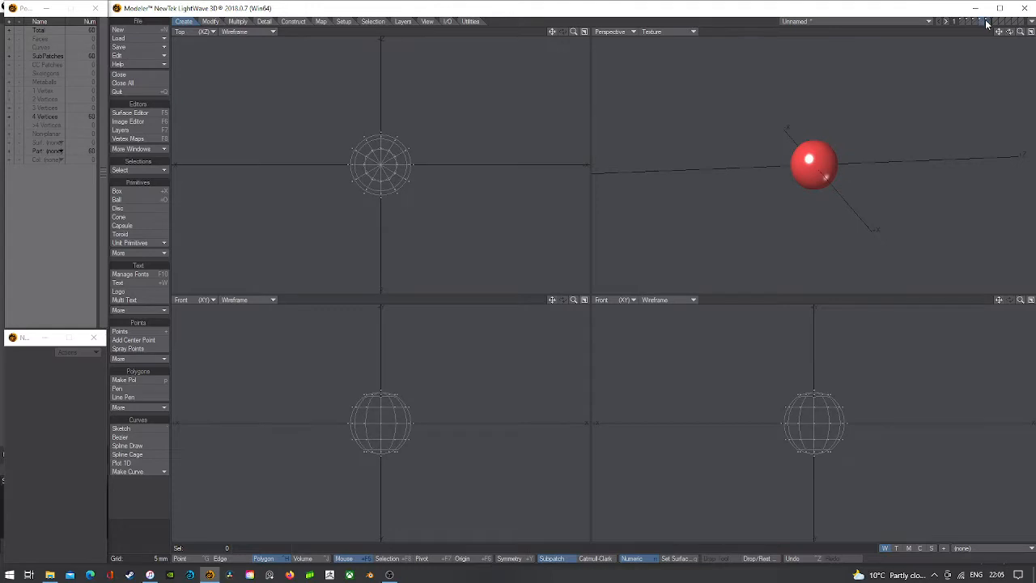
left_click(987, 22)
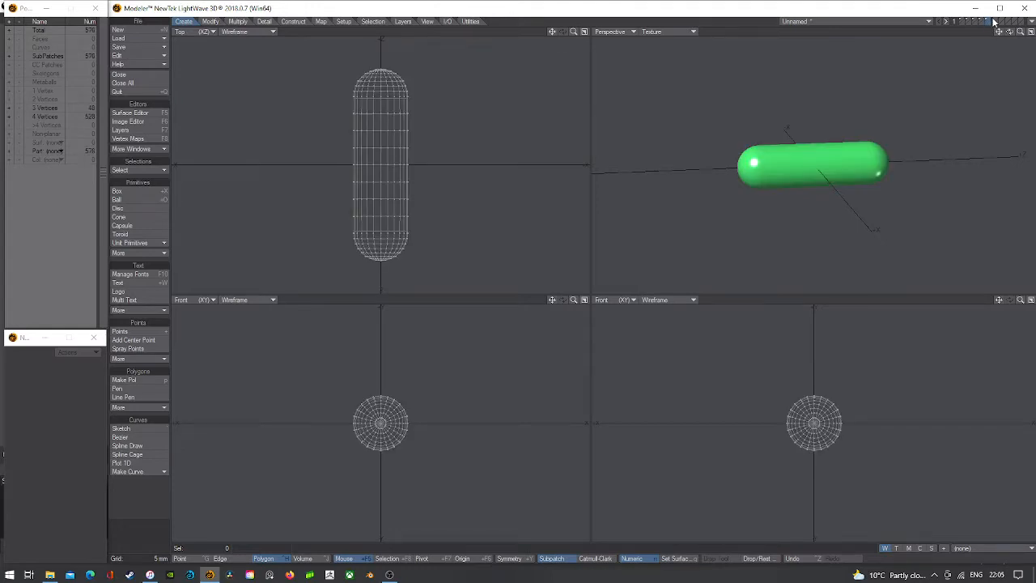
left_click(994, 22)
left_click(996, 22)
left_click(1003, 23)
left_click(1003, 23)
- Assign a new surface named Purple to the first copied capsule
key("q")
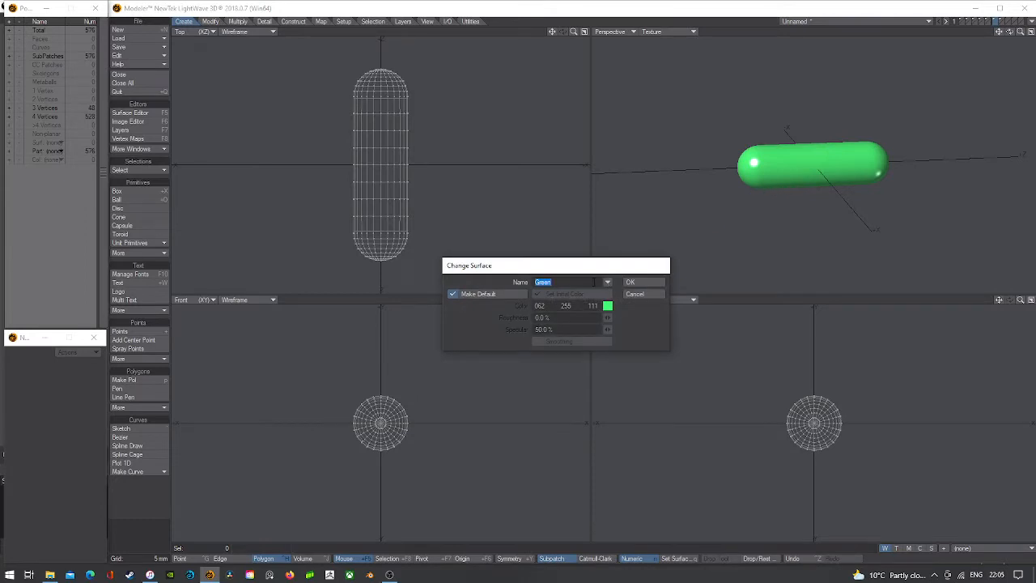
type("Pur")
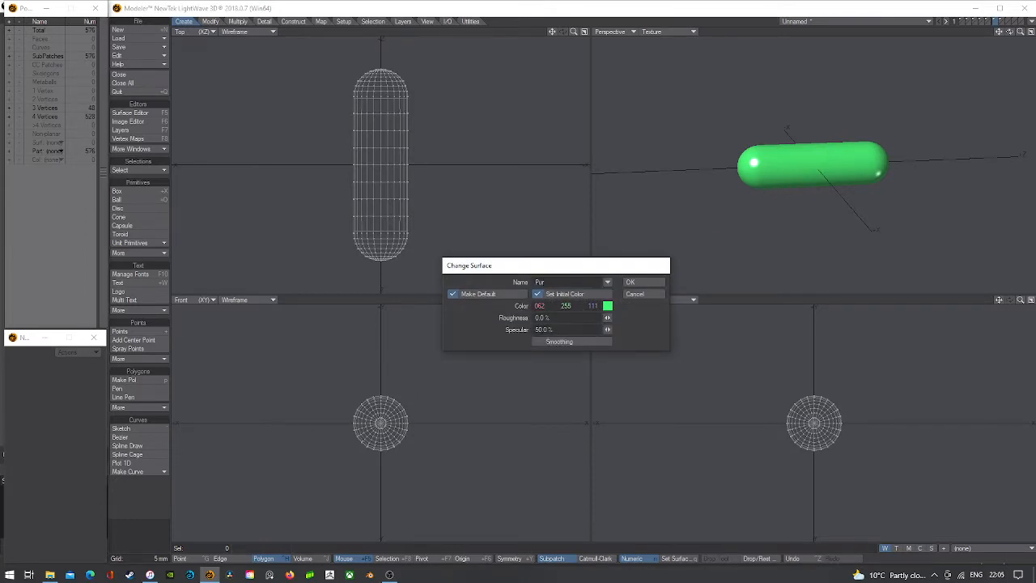
type("ple")
key("Return")
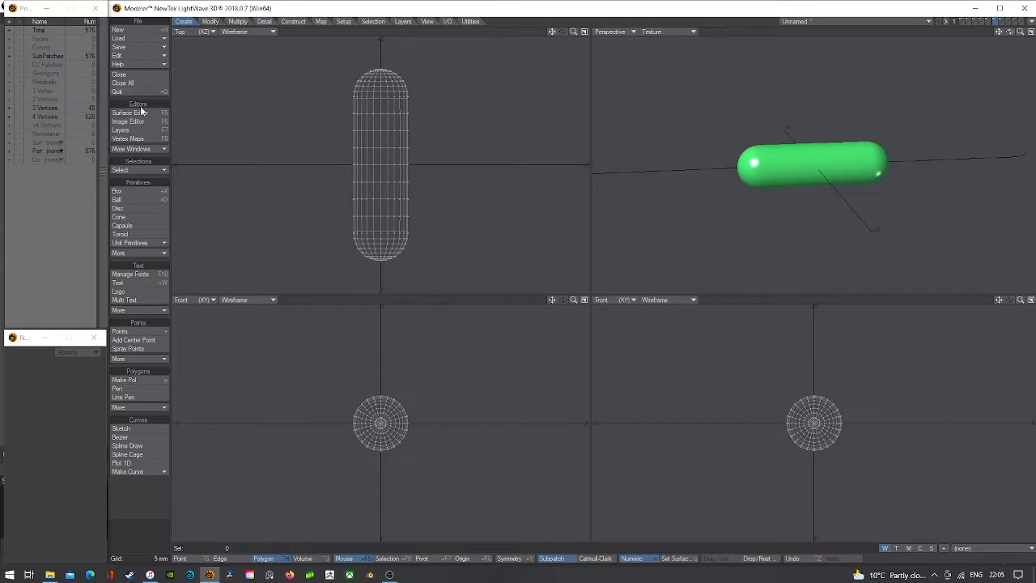
- Change the Purple surface's colour to 158, 62, 255 in the Surface Editor
left_click(138, 113)
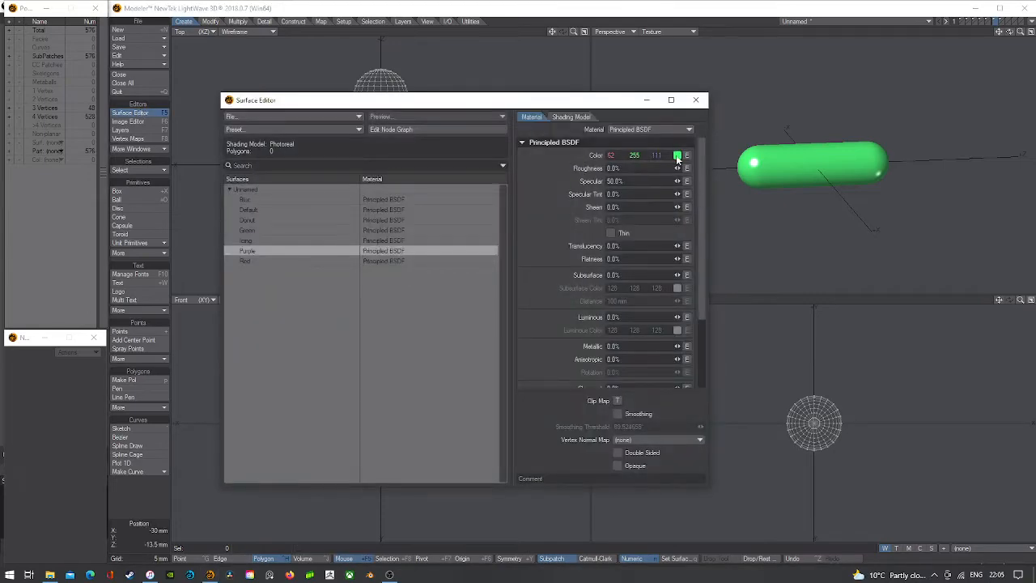
left_click(677, 156)
left_click(840, 354)
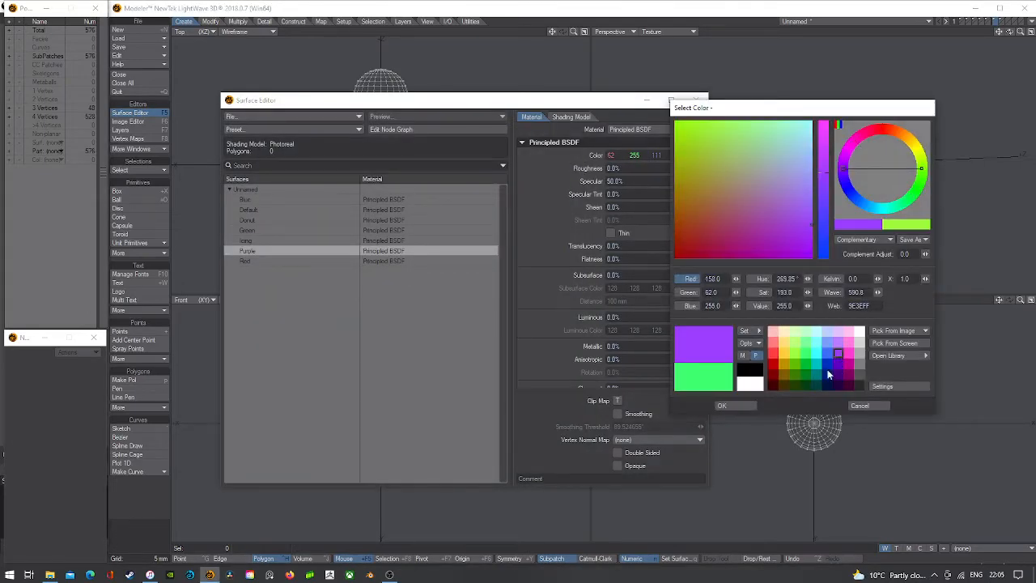
left_click(736, 406)
left_click(696, 100)
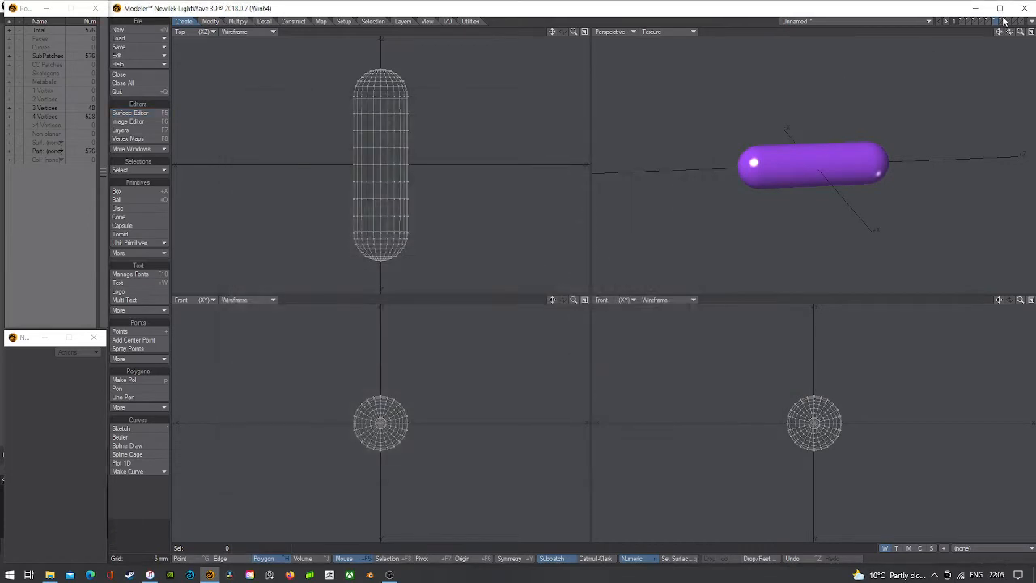
- Assign the second copied capsule a new surface named Orange with the colour 255, 207, 62
left_click(1002, 22)
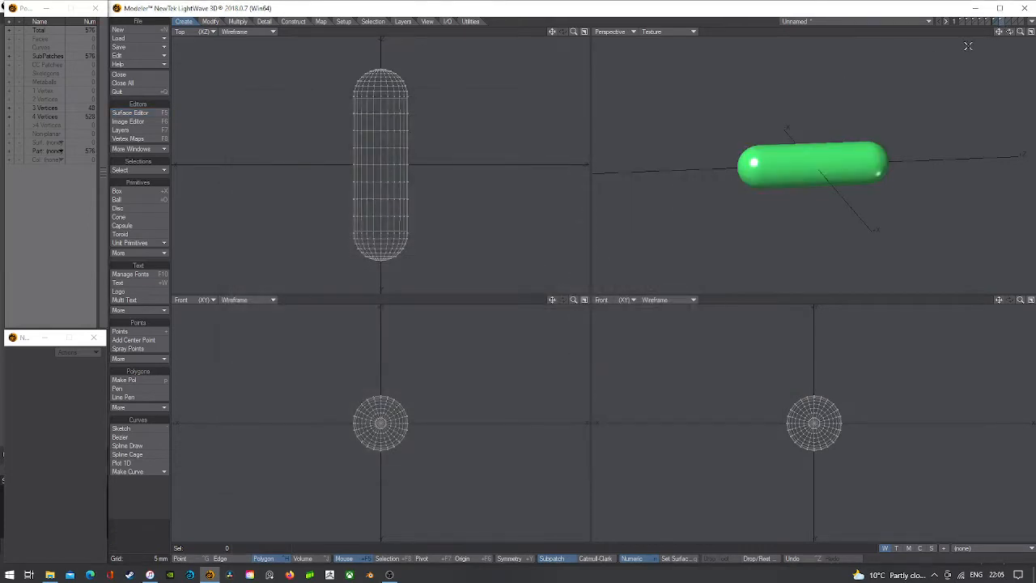
key("q")
left_click(608, 307)
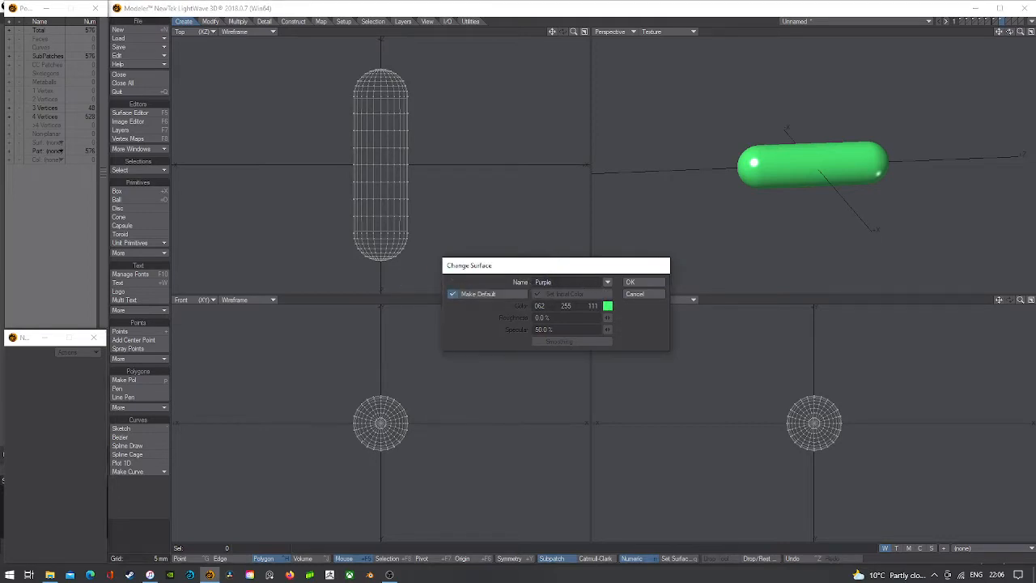
left_click_drag(556, 283, 461, 289)
type("Orange")
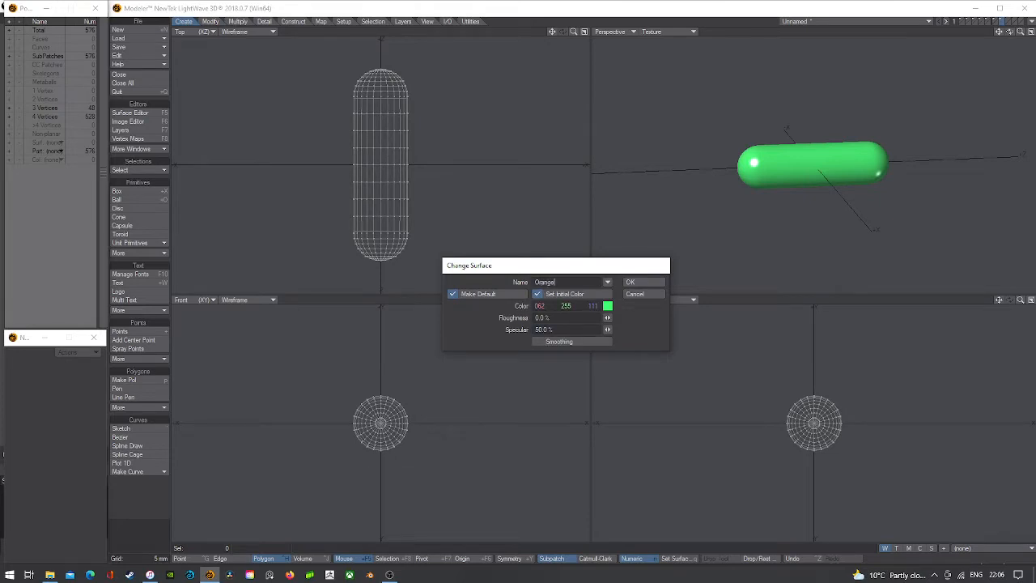
left_click(607, 305)
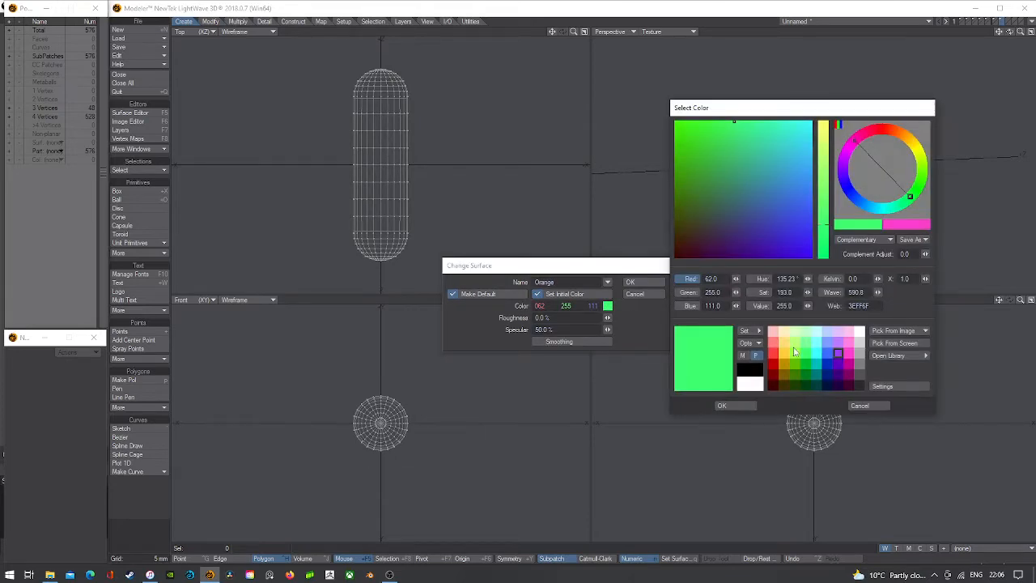
left_click(784, 355)
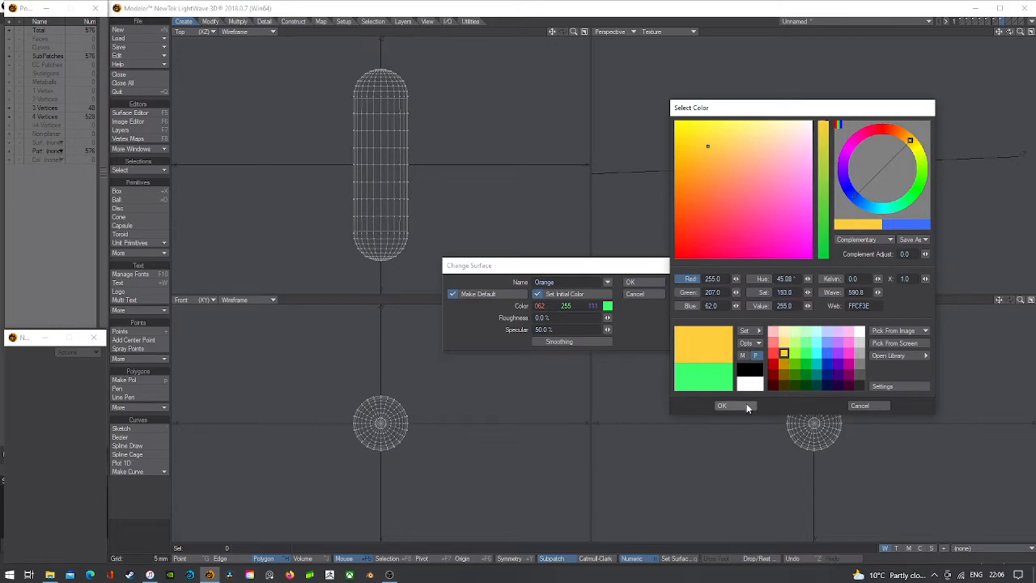
left_click(745, 403)
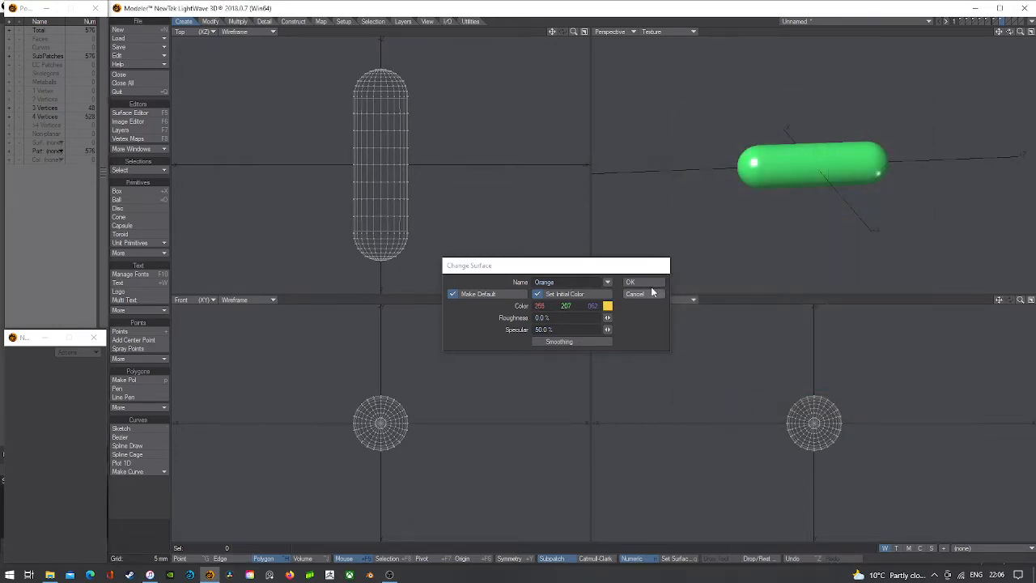
left_click(630, 282)
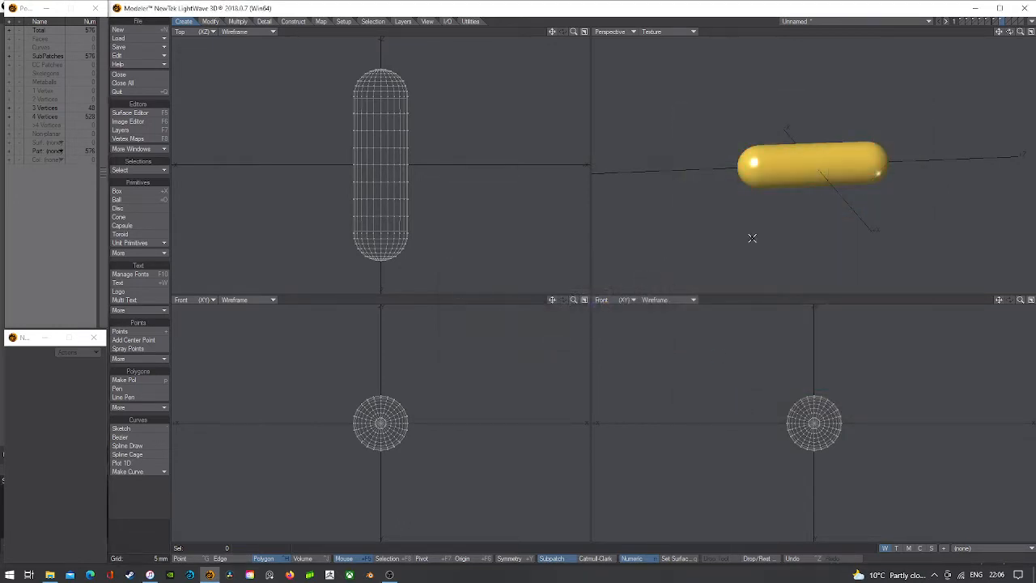
- Examine the purple capsule's layer from a rotated perspective
left_click_drag(1010, 31, 995, 39)
left_click(997, 21)
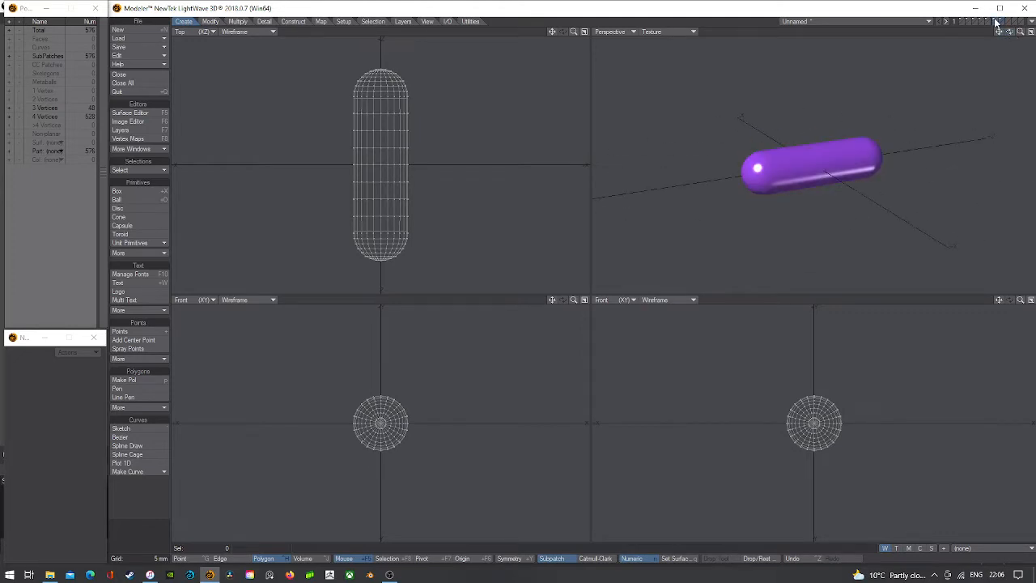
- Examine the icing layer and the separate ball and capsule sprinkle layers one after another
left_click(991, 21)
left_click(983, 21)
left_click(976, 21)
left_click(968, 21)
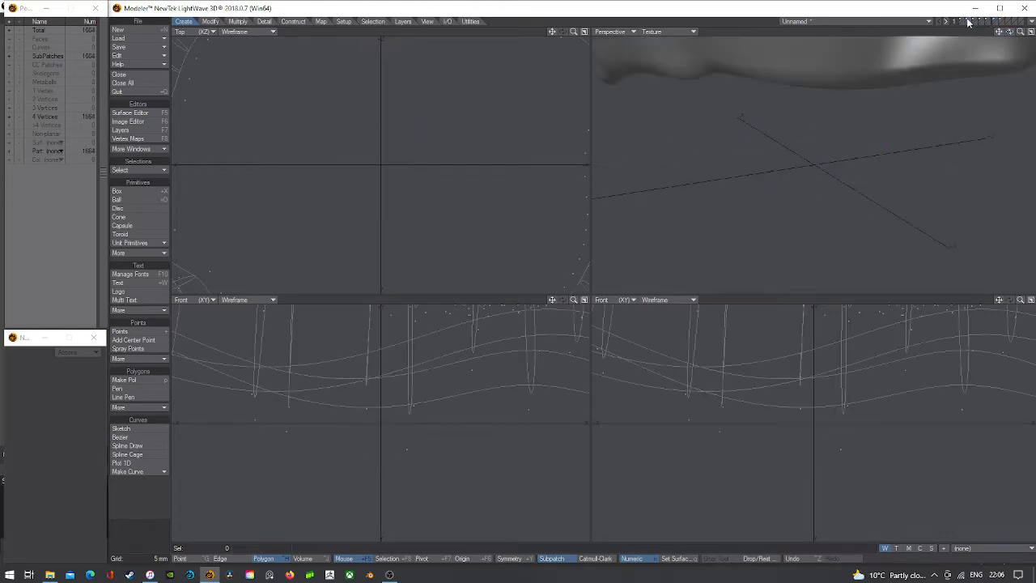
key("a")
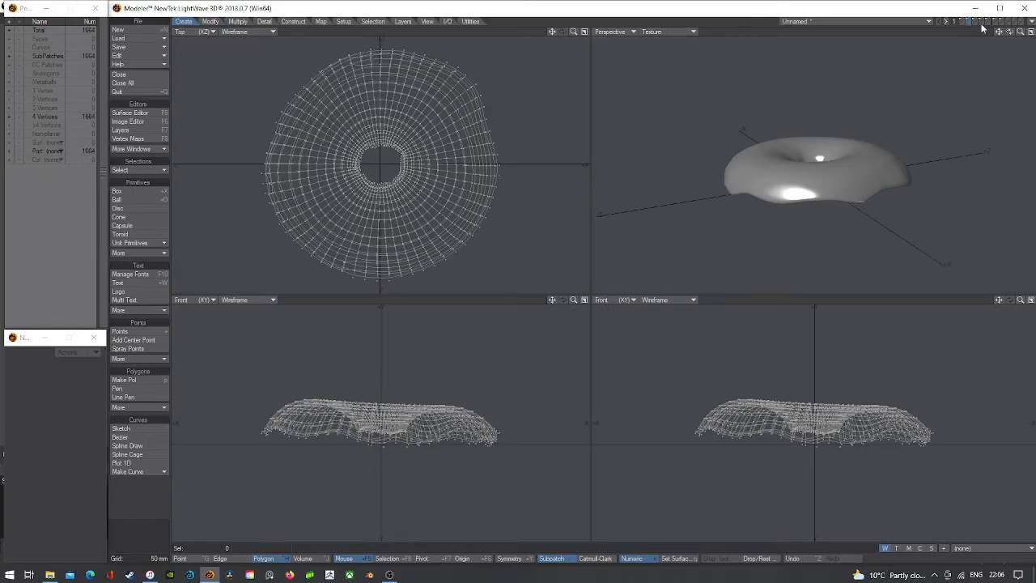
left_click(975, 21)
left_click(985, 21)
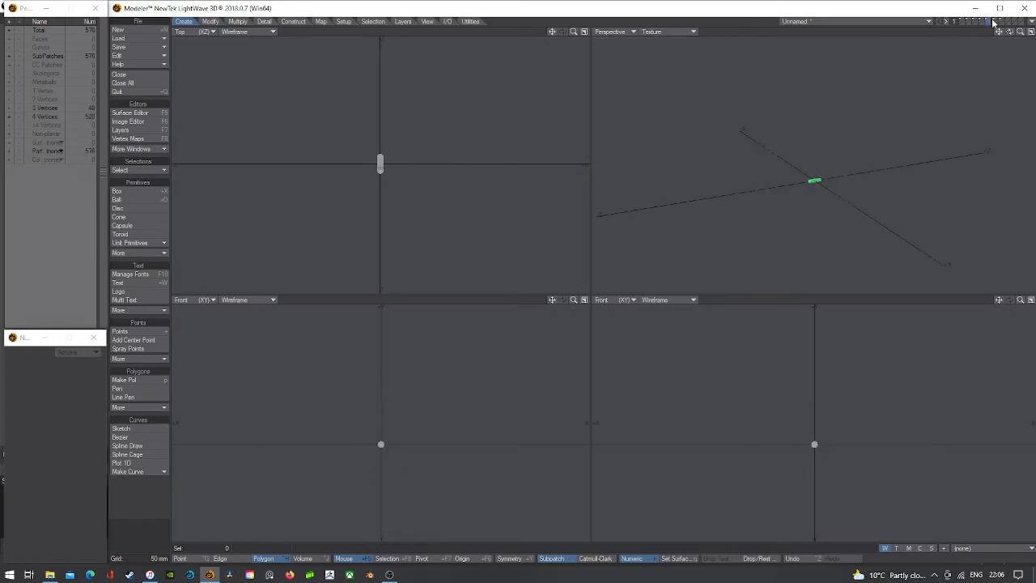
left_click(998, 21)
key("a")
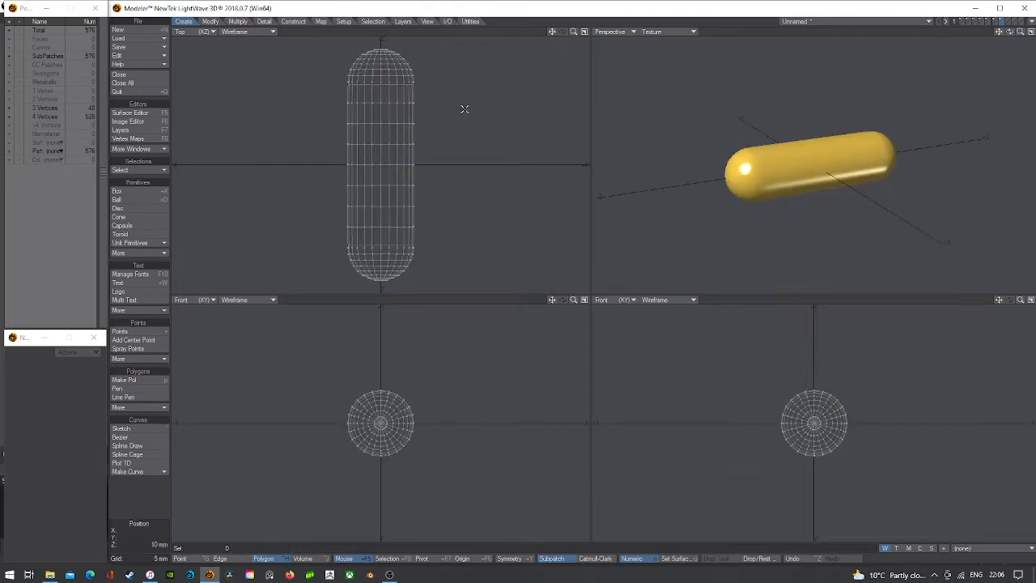
- Start Place Mesh on the icing layer and place a first blue ball on its surface, scaled to about 122%
left_click(967, 21)
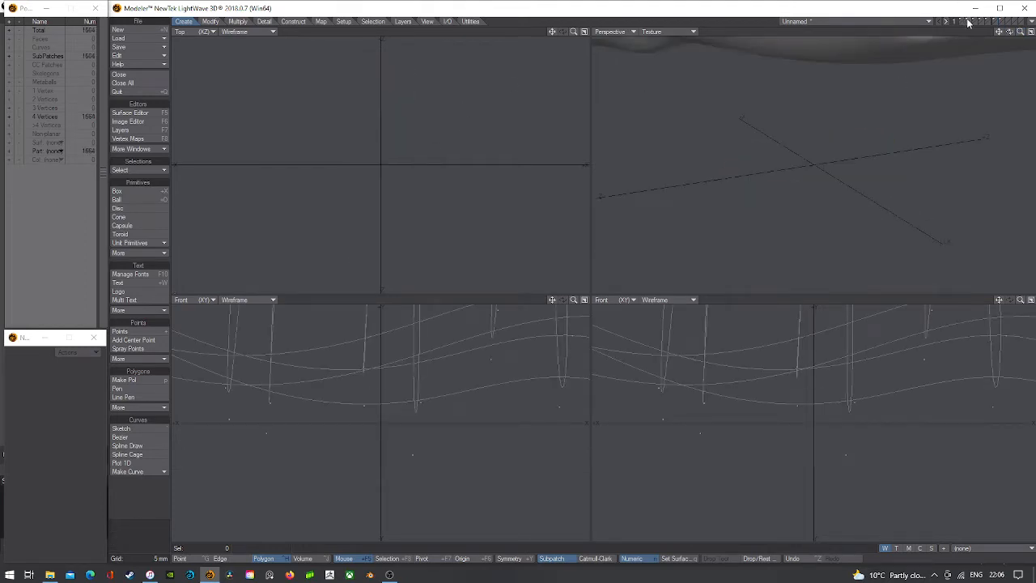
key("a")
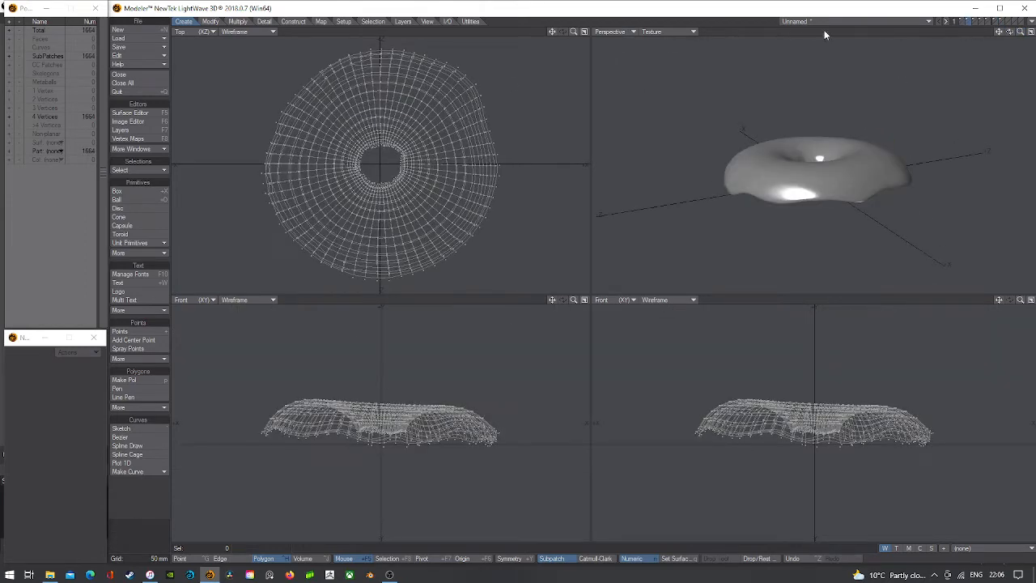
left_click(237, 22)
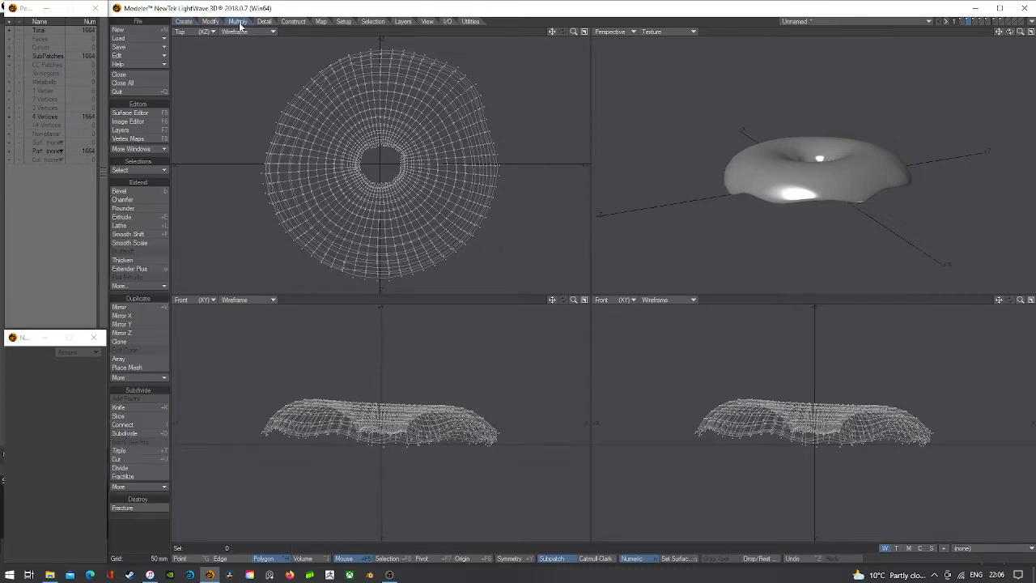
left_click(117, 369)
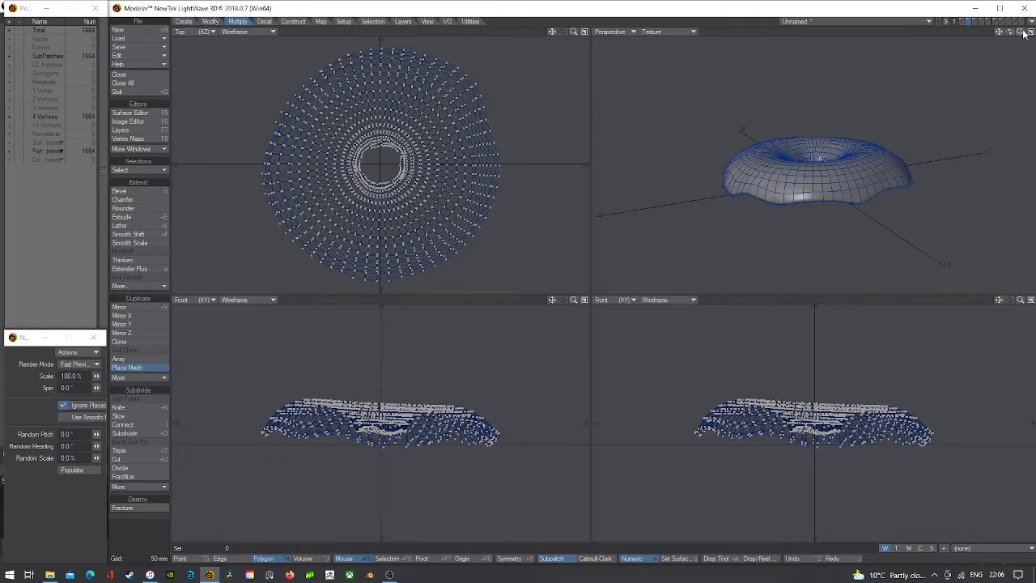
left_click_drag(1021, 34, 1033, 34)
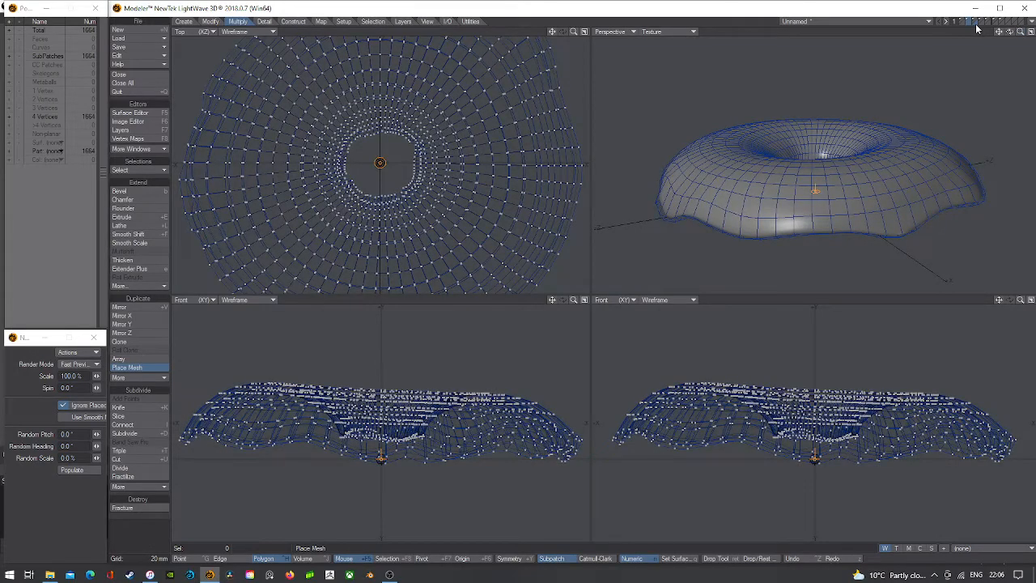
left_click_drag(1009, 32, 963, 126)
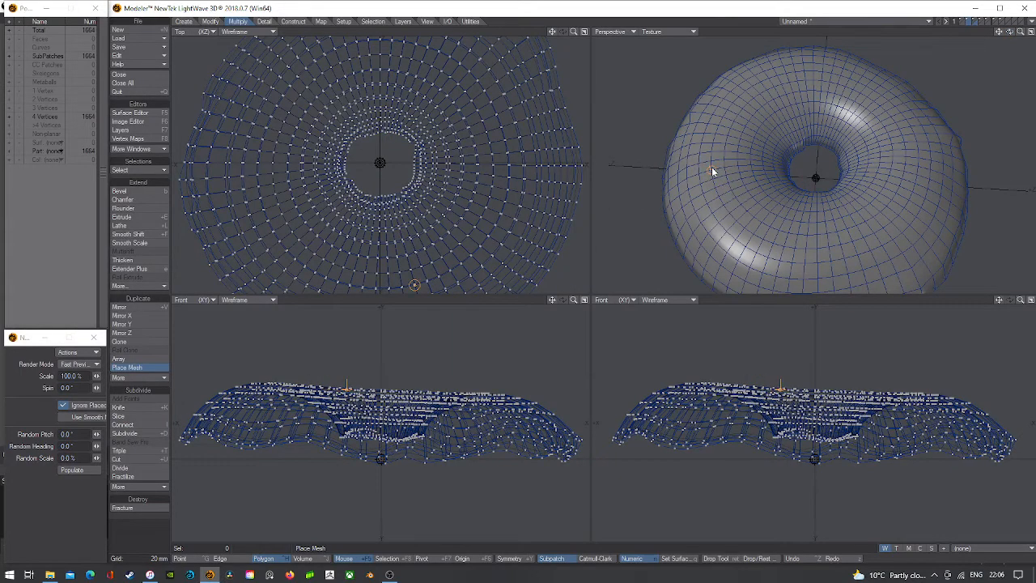
left_click_drag(1008, 33, 849, 187)
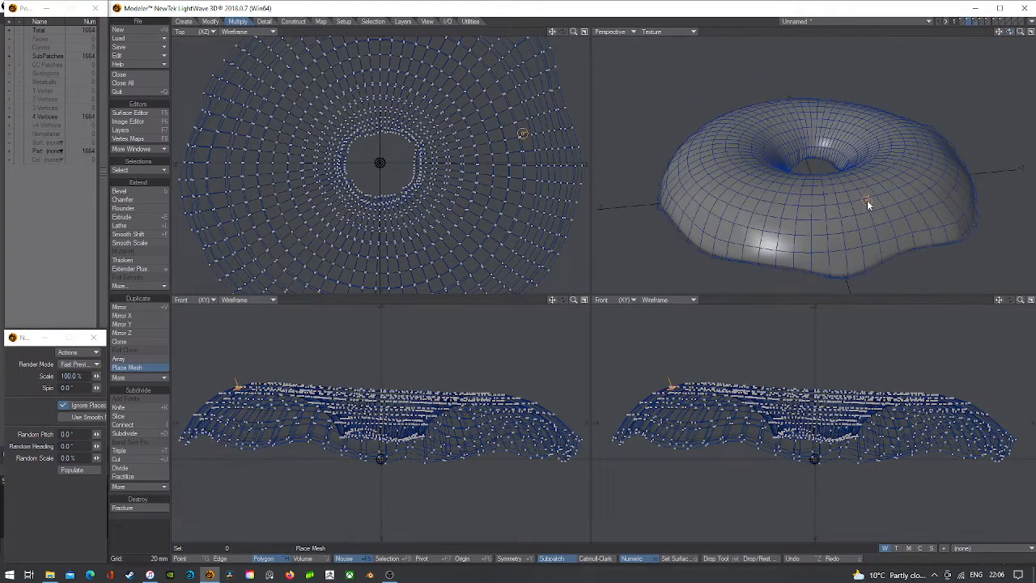
left_click(866, 199)
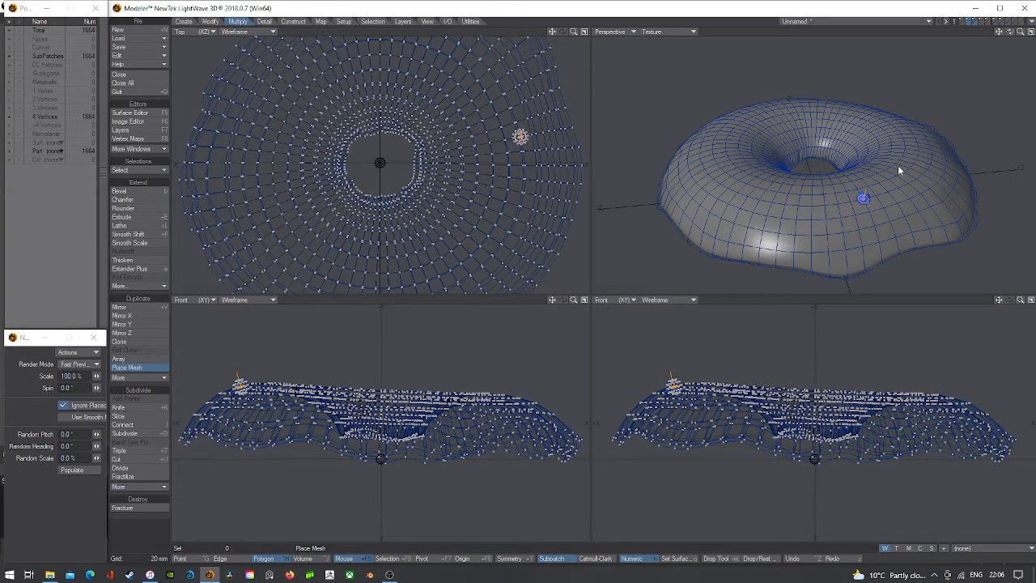
left_click_drag(894, 183, 900, 175)
- Place four more blue balls on the icing, varying their scale between about 122% and 183%
left_click_drag(1011, 33, 935, 81)
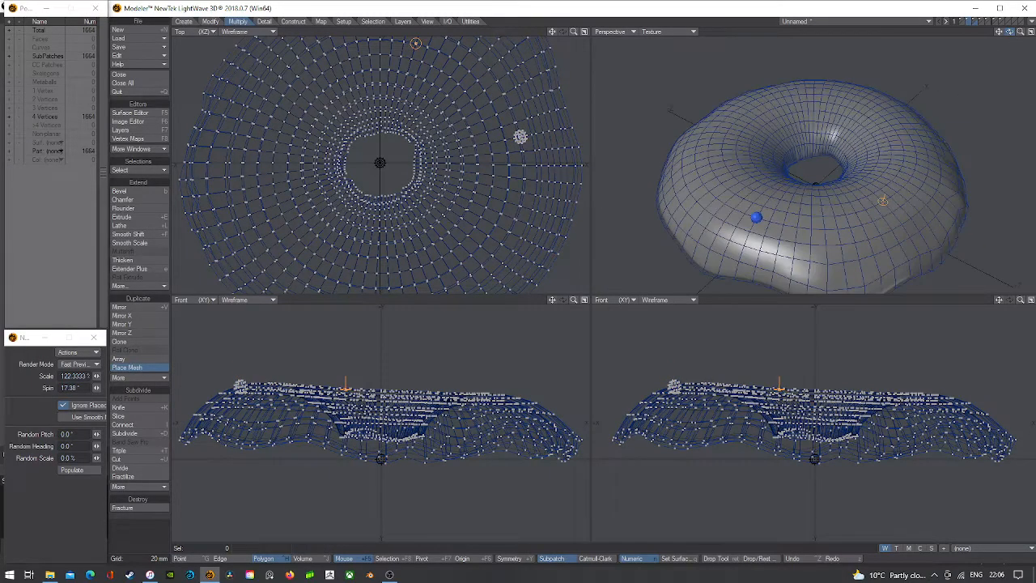
left_click(847, 216)
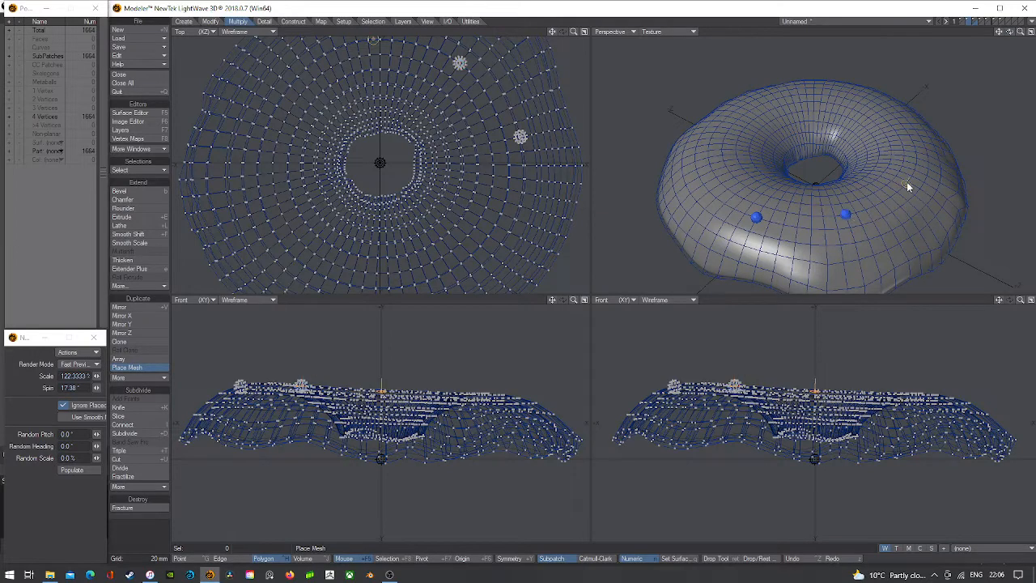
left_click_drag(915, 214, 931, 161)
left_click(932, 159)
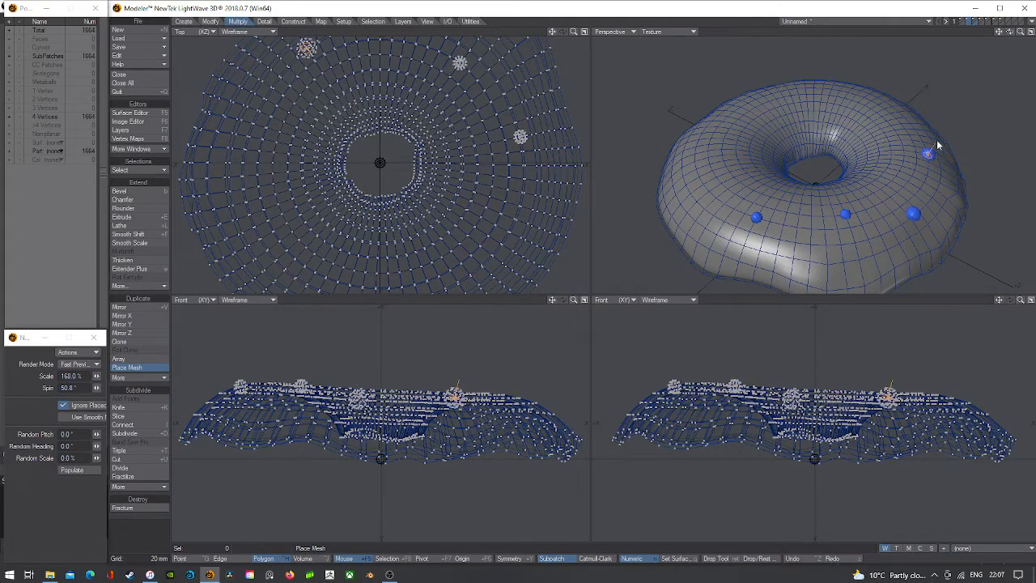
left_click_drag(813, 127, 804, 140)
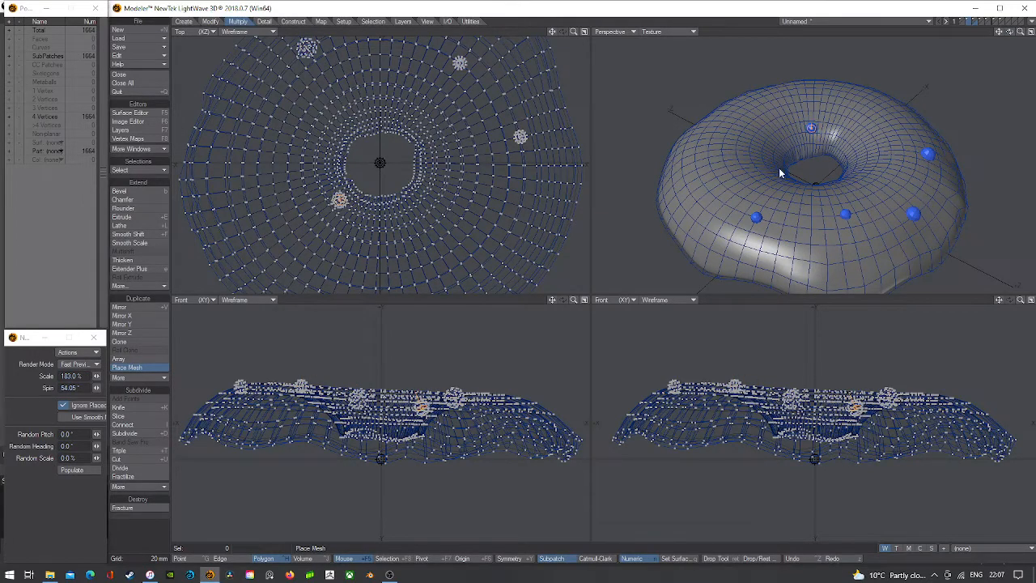
- Scatter further blue balls around the inner ring and outer slope of the icing, with scales down to about 120%
left_click(851, 121)
left_click(759, 138)
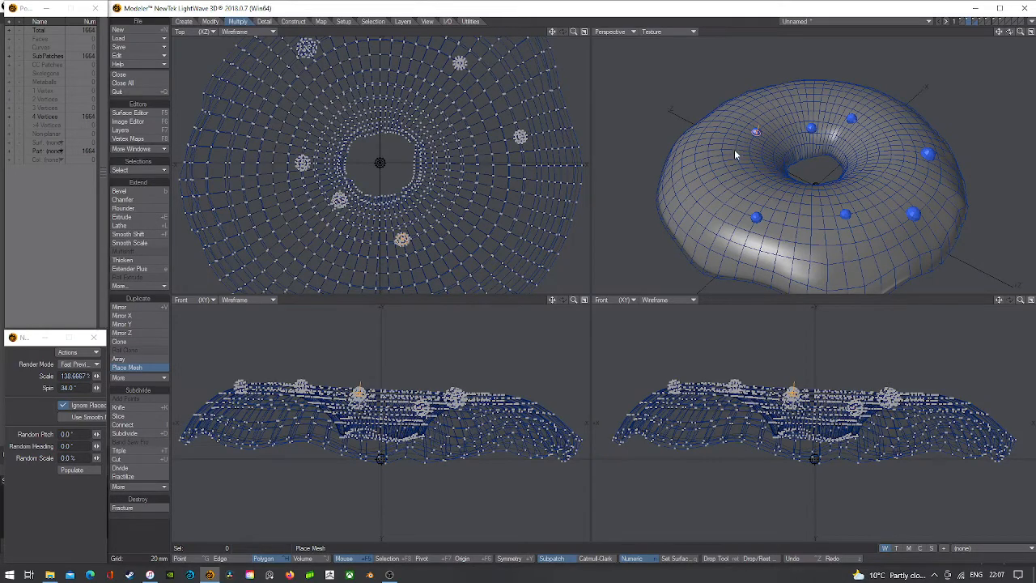
left_click(715, 163)
left_click_drag(665, 206, 649, 219)
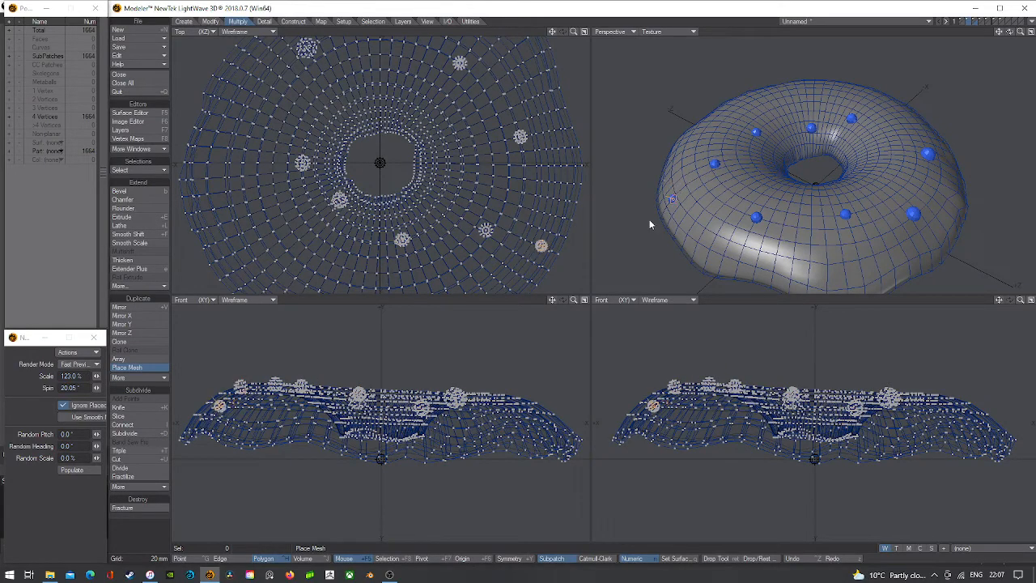
left_click(712, 240)
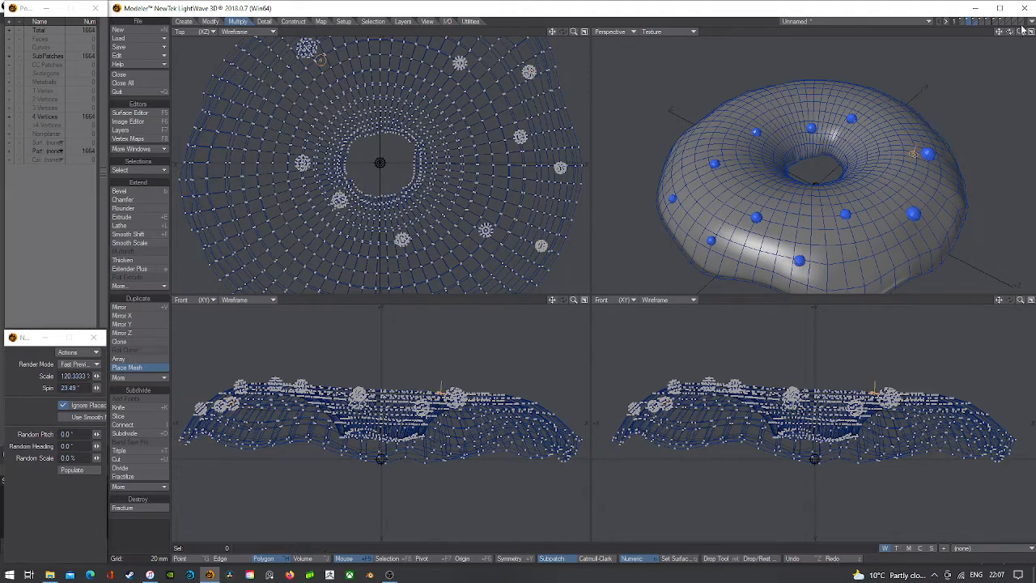
- Fill the remaining bare areas of the icing with blue balls at scales of about 96% to 141%
left_click_drag(913, 153, 734, 185, "alt")
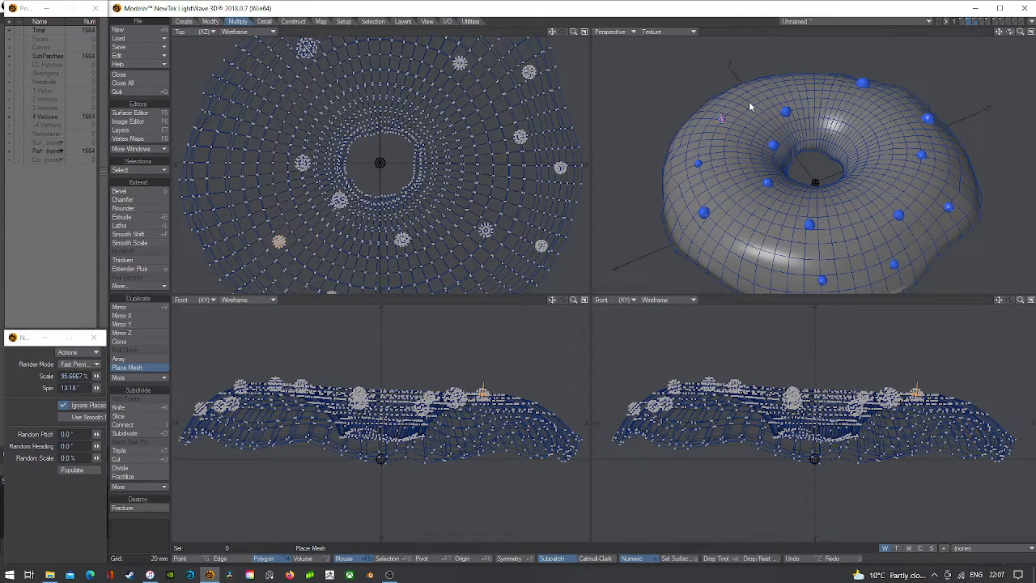
left_click_drag(1007, 32, 995, 39)
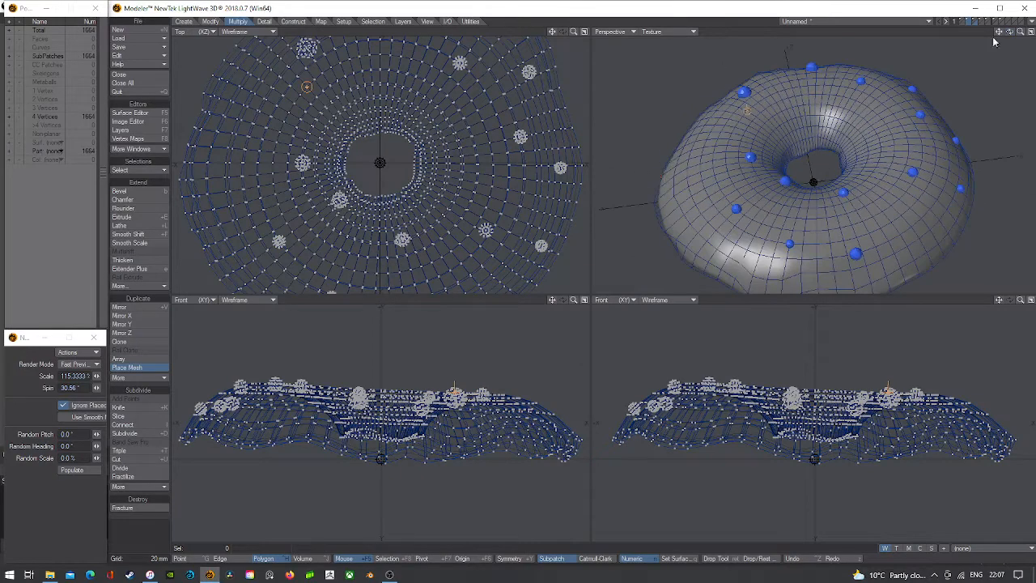
mouse_move(679, 206)
left_mouse_down()
mouse_move(685, 197)
mouse_move(675, 214)
left_mouse_up()
left_click(674, 216)
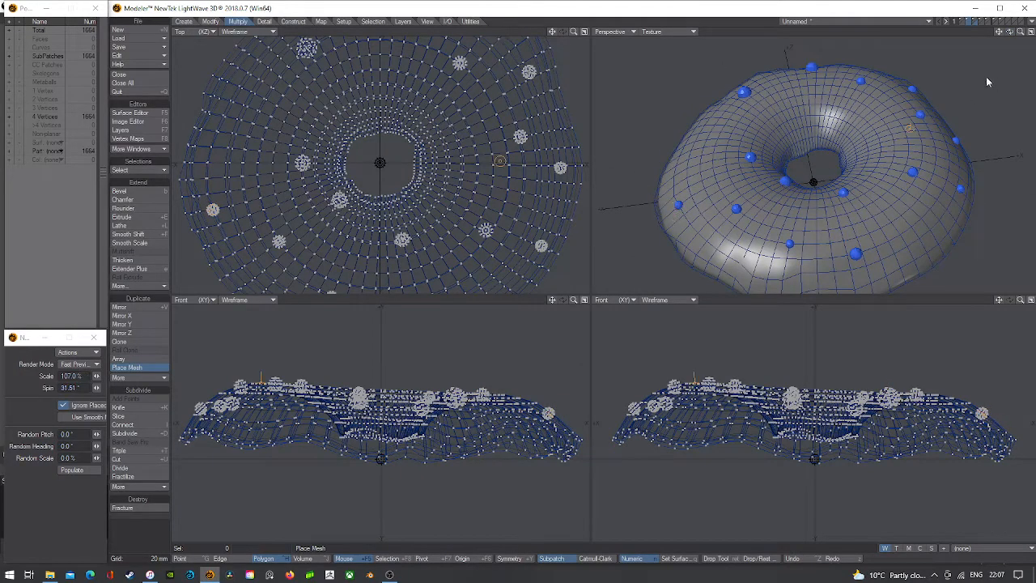
left_click(917, 256)
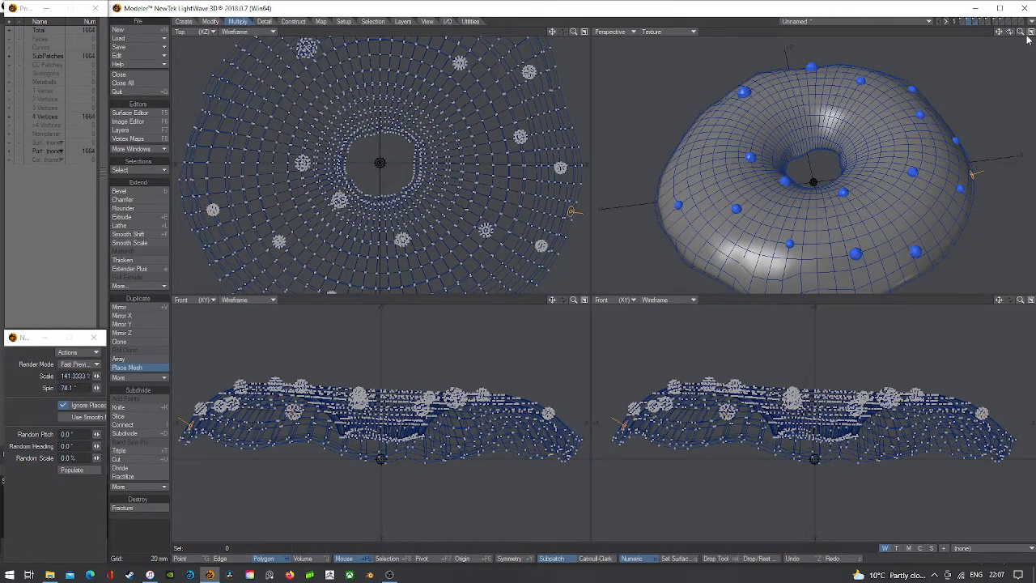
- Make the red ball the source mesh for Place Mesh and place two red balls at about 141% scale near the hole
mouse_move(1010, 33)
left_mouse_down()
mouse_move(971, 162)
mouse_move(1015, 37)
left_mouse_up()
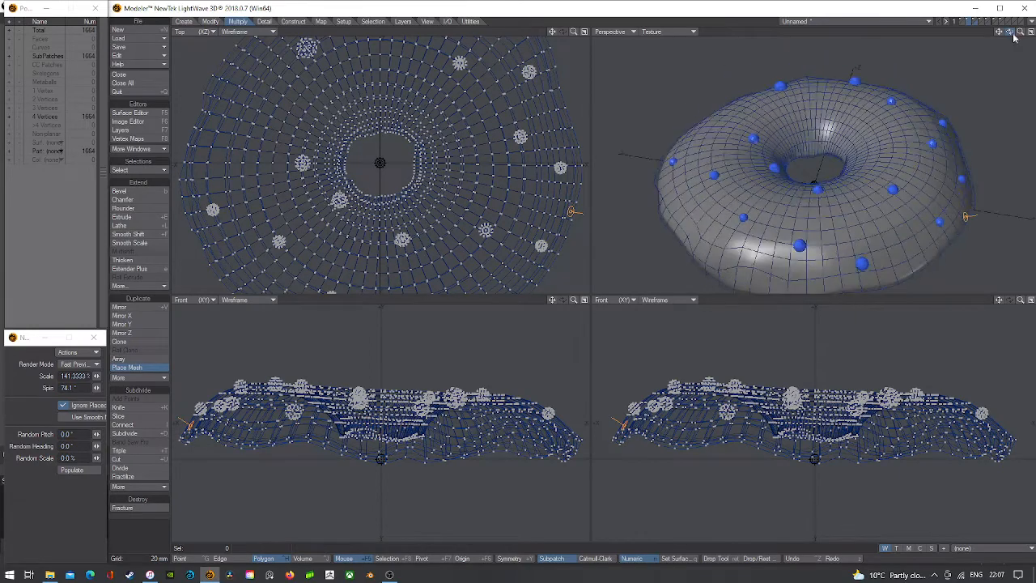
left_click(970, 22)
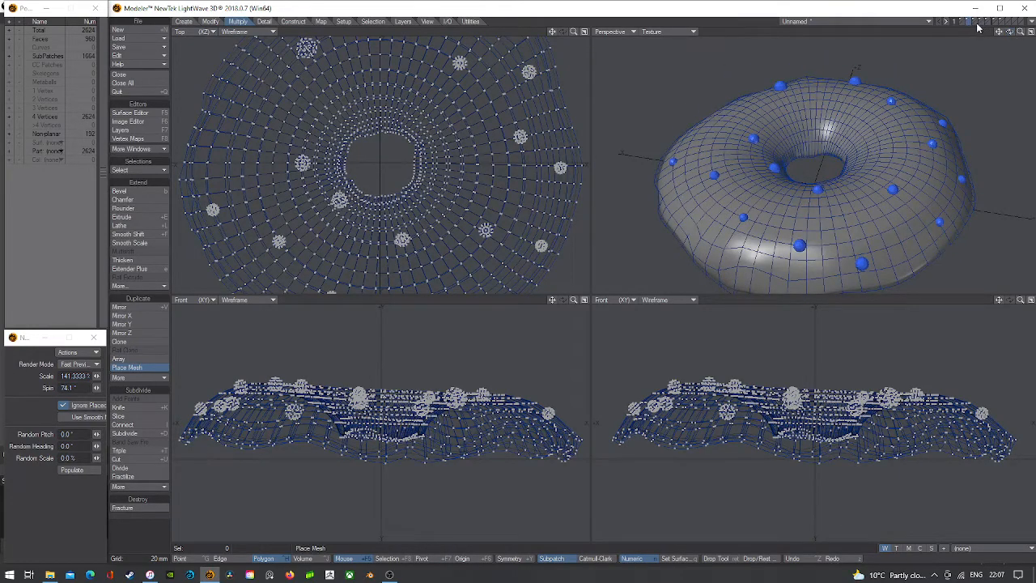
left_click(981, 25)
left_click_drag(1010, 33, 992, 64)
left_click_drag(806, 115, 834, 104)
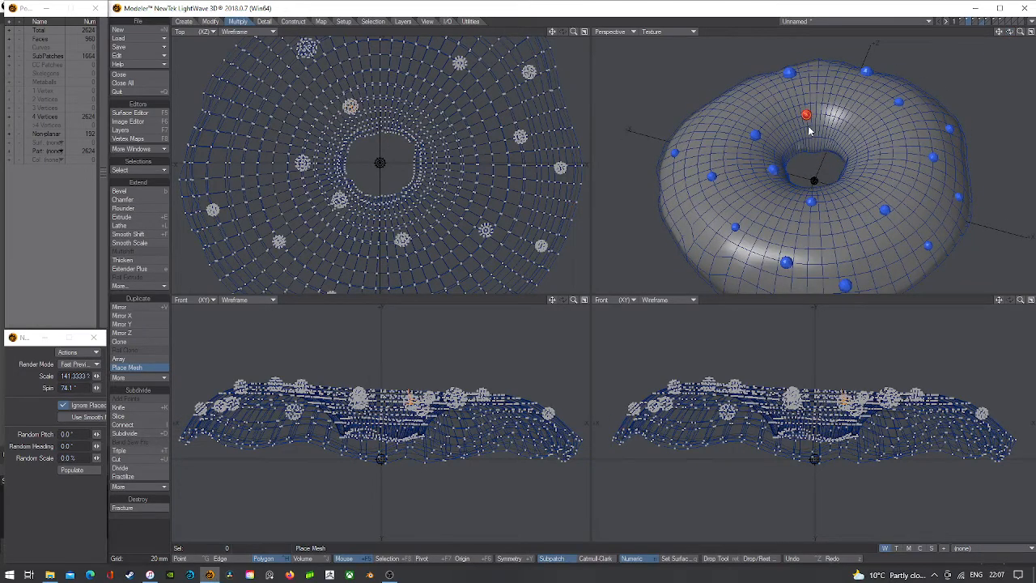
left_click_drag(729, 120, 753, 100)
- Place several smaller red balls at about 92% scale between the blue ones on the icing
left_click_drag(1010, 32, 1029, 34)
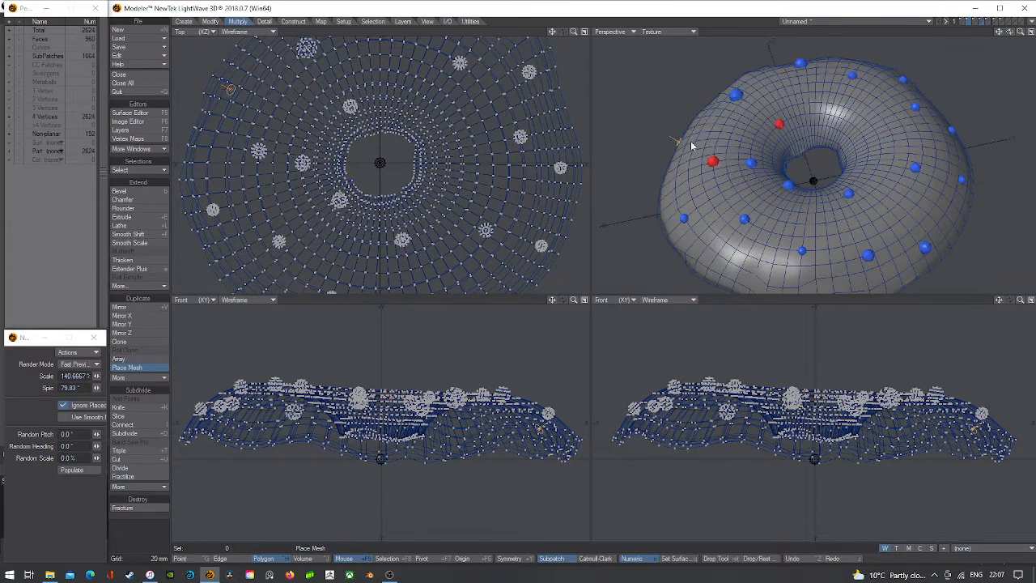
left_click(728, 123)
left_click(791, 85)
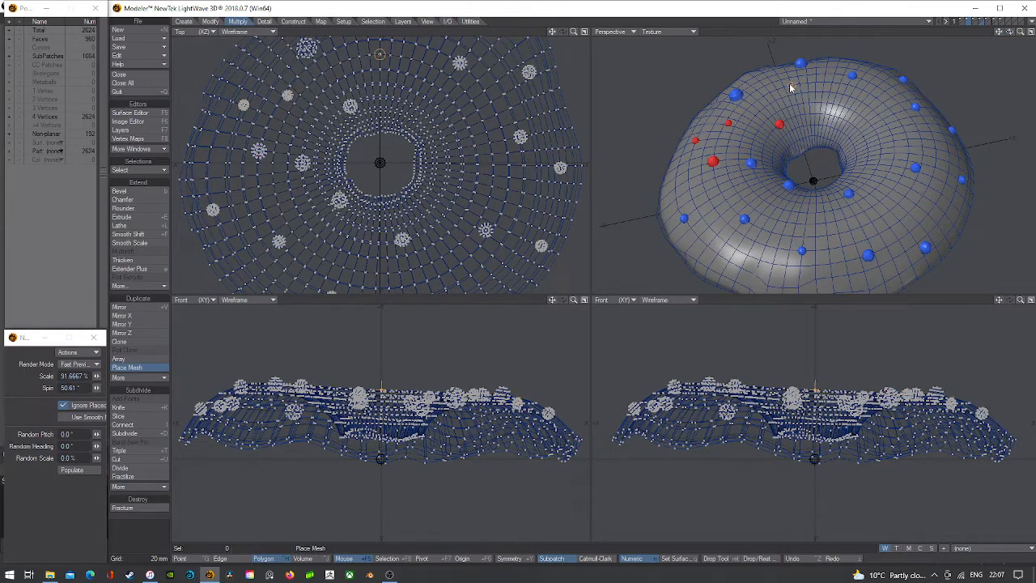
left_click(857, 105)
- Place five large red balls at about 145% scale around the icing
left_click(886, 199)
left_click(946, 213)
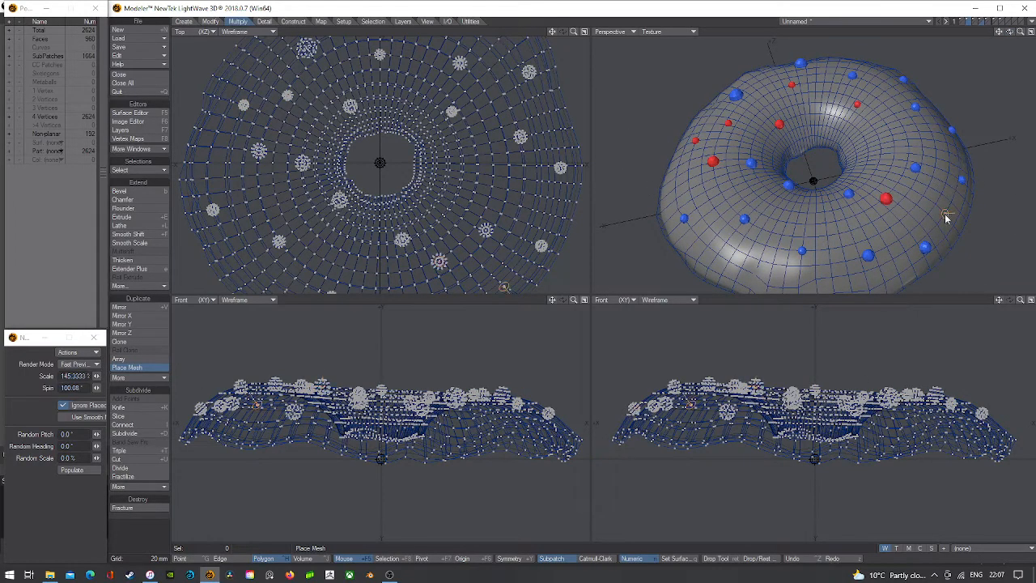
left_click(729, 261)
left_click(677, 188)
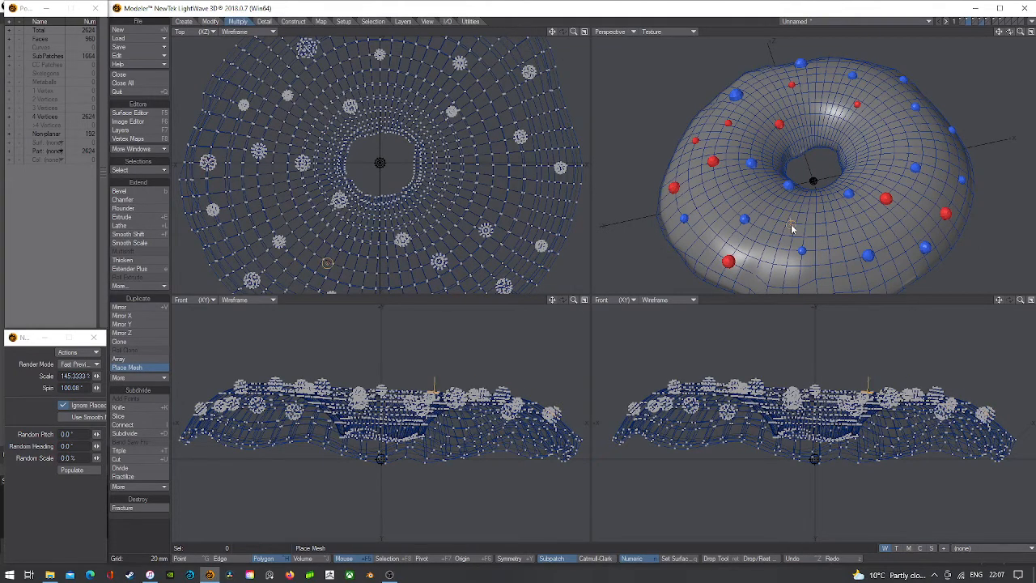
left_click(836, 288)
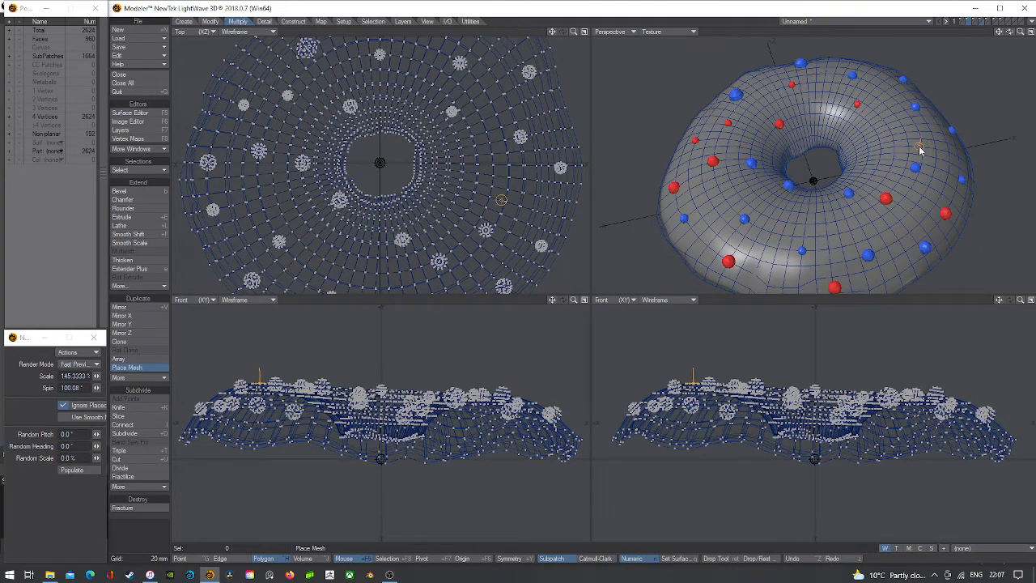
- Add a red ball at about 116% scale and three small ones at about 68% in the remaining gaps
left_click(919, 146)
left_click(951, 161)
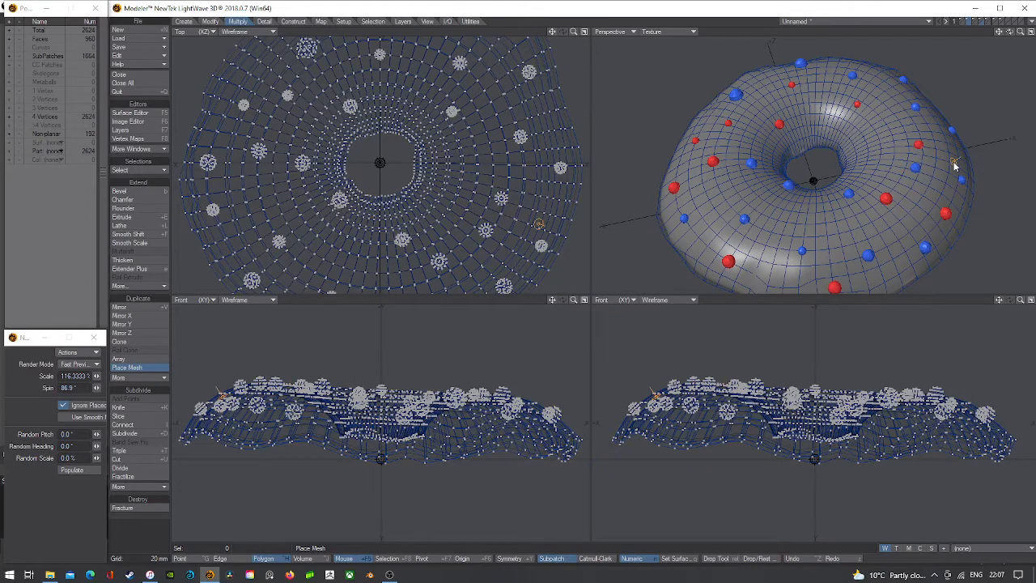
left_click(817, 212)
left_click(735, 201)
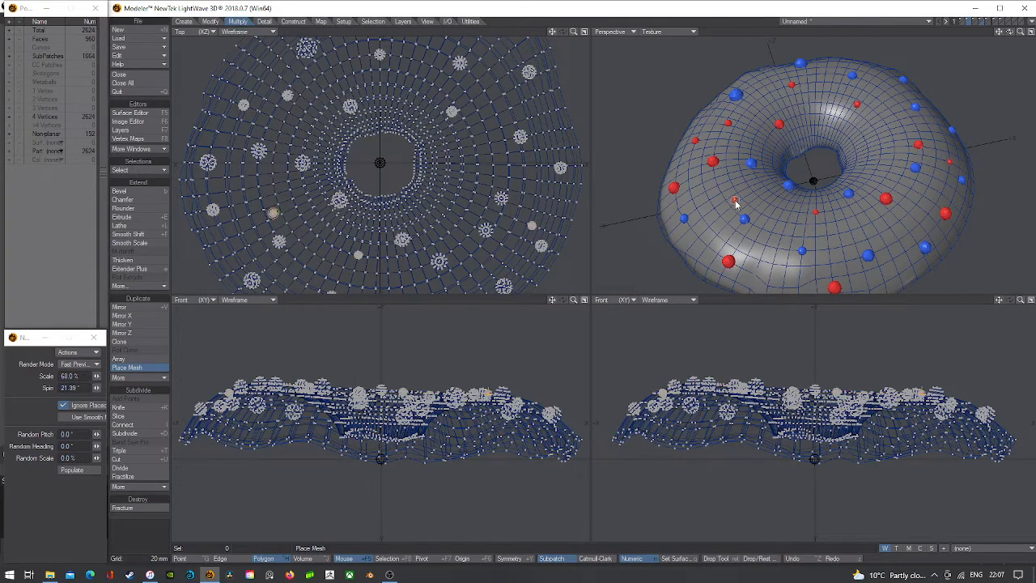
- Make the green capsule the source mesh and place four green capsules around the hole at about 58 to 80% scale with varied spin
left_click(901, 80)
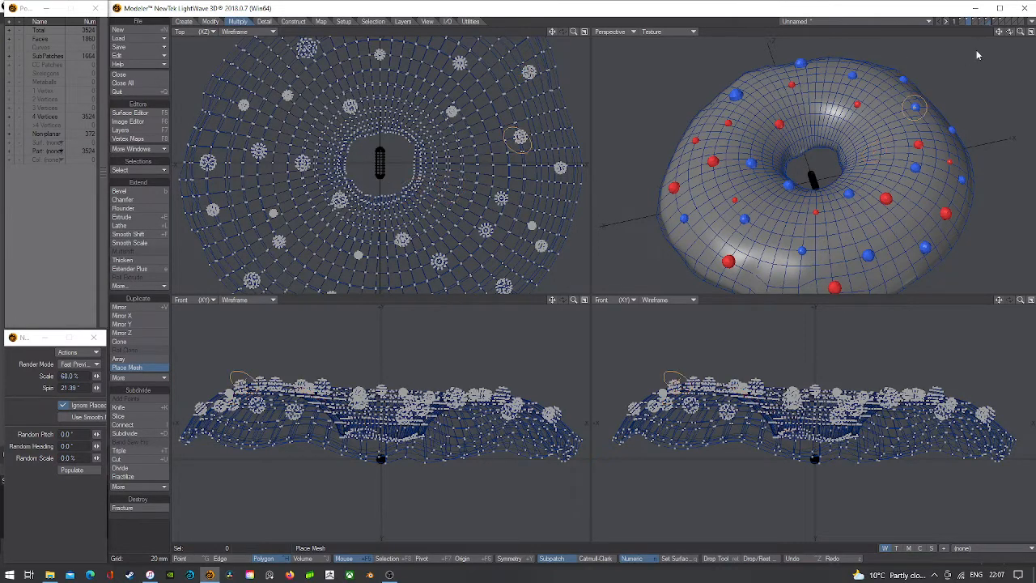
left_click_drag(1012, 33, 1006, 31)
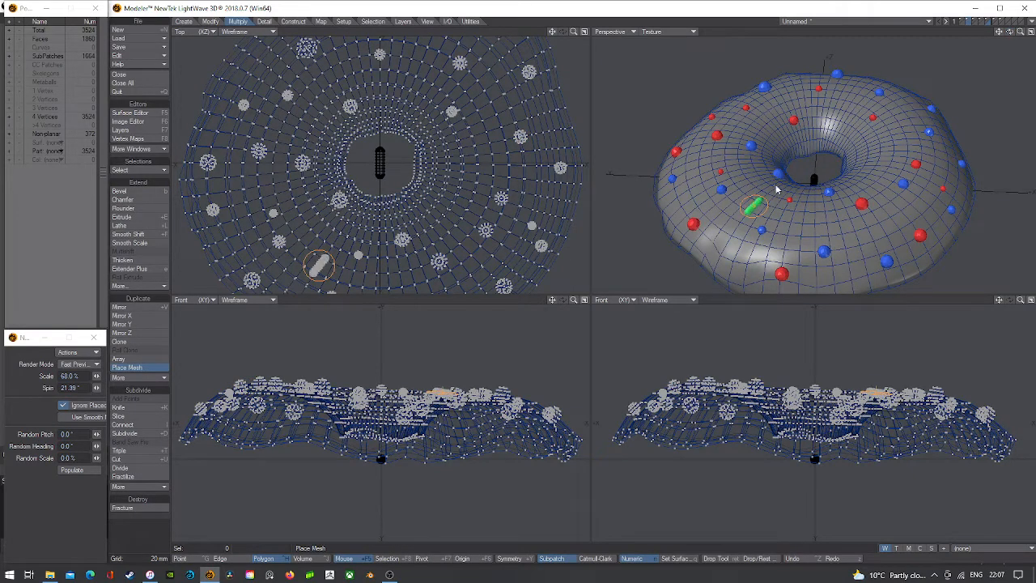
left_click(724, 197)
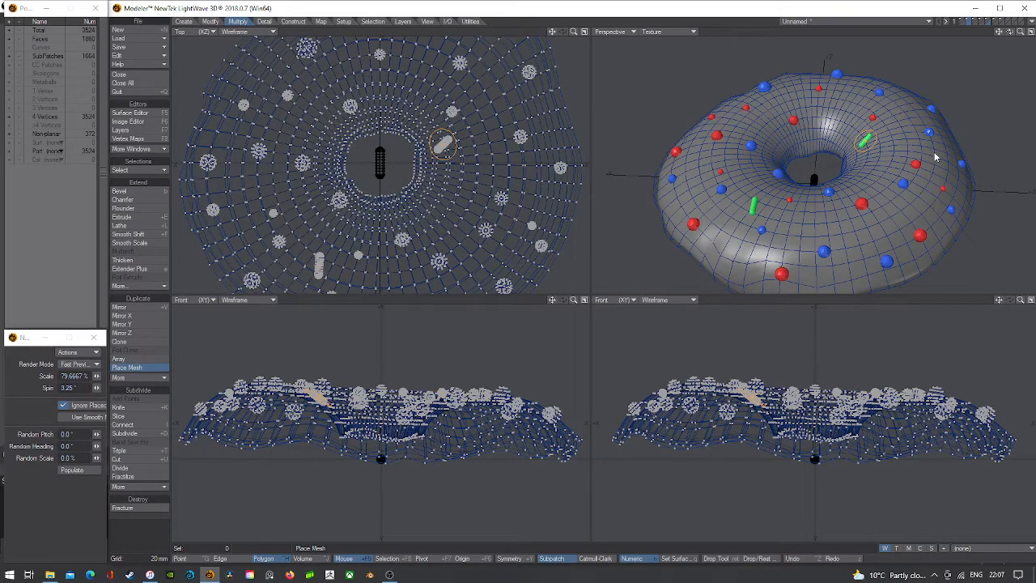
mouse_move(842, 113)
left_mouse_down()
mouse_move(865, 102)
mouse_move(847, 122)
left_mouse_up()
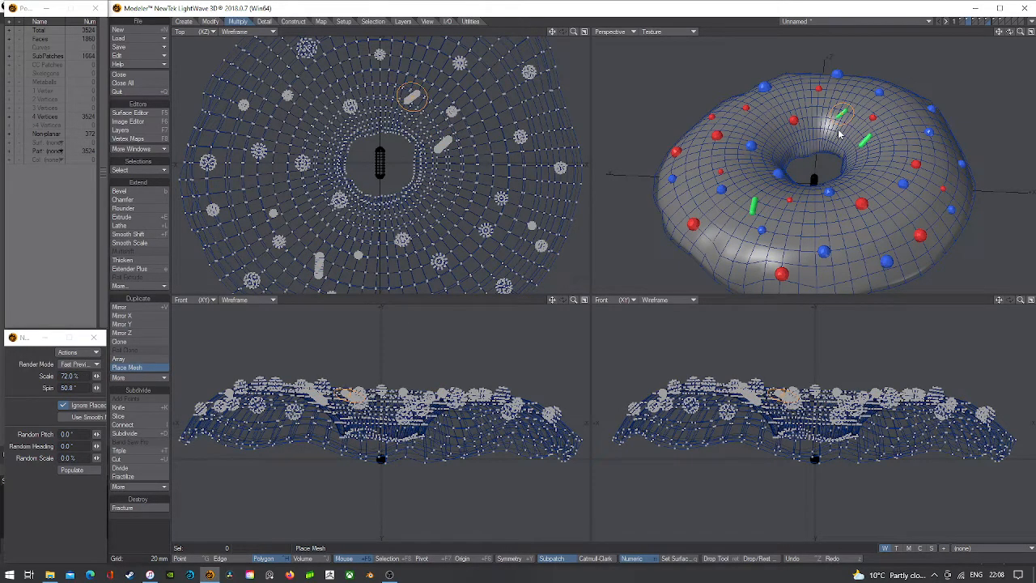
left_click(839, 135)
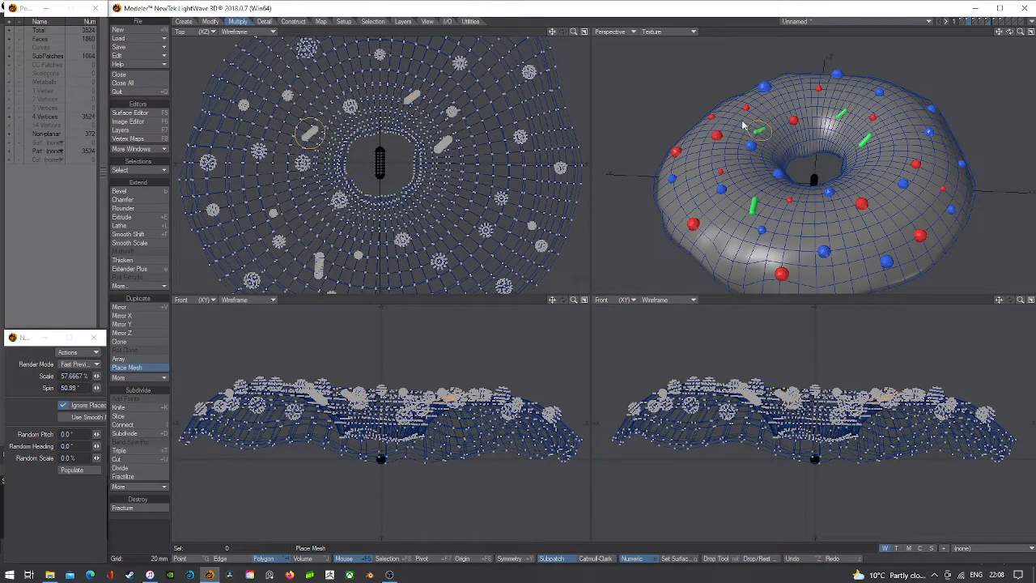
left_click(663, 151)
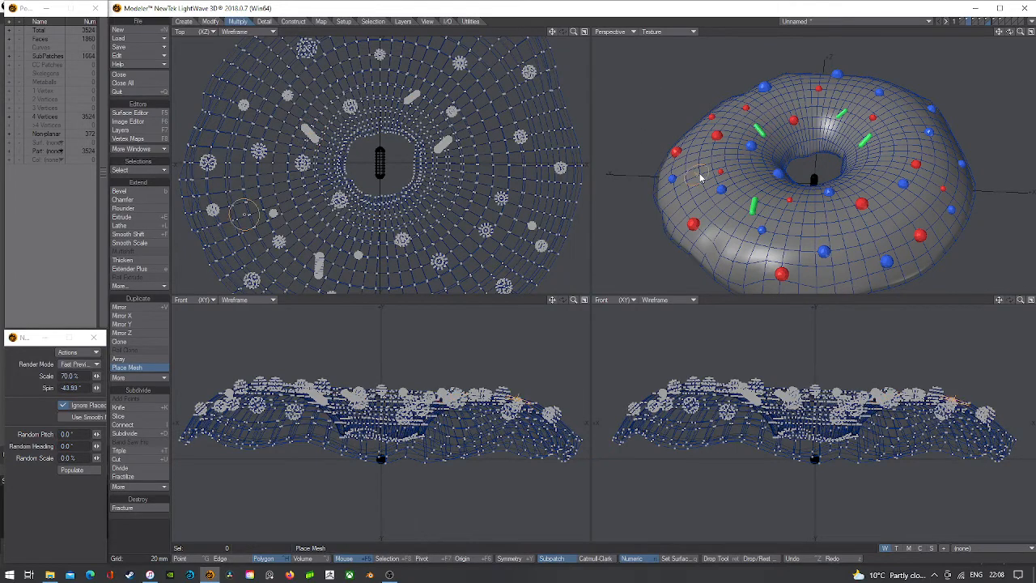
- Place more green capsules at about 69% scale with differing spin on the outer part of the icing
left_click(888, 244)
left_click_drag(735, 258, 701, 243)
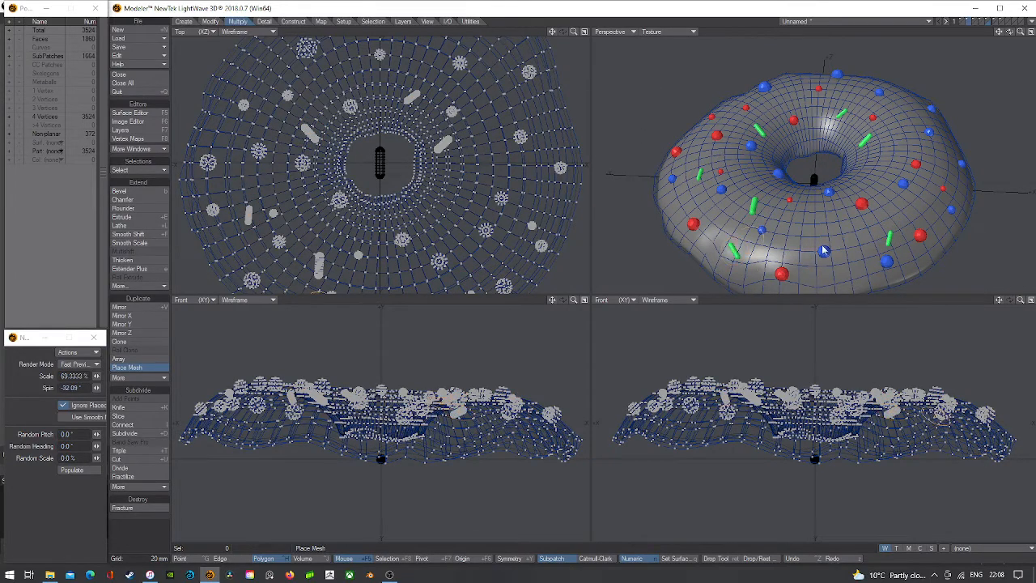
left_click_drag(853, 268, 938, 273)
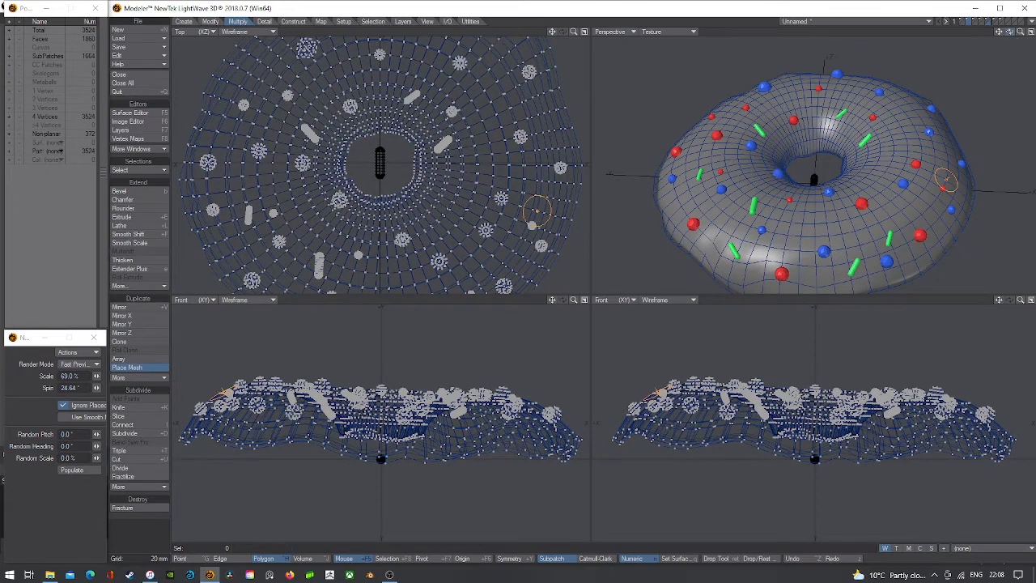
- Add four green capsules at about 73 to 86% scale on the sparse far side of the icing, varying their spin
left_click_drag(947, 180, 909, 186, "alt")
left_click_drag(889, 223, 851, 214)
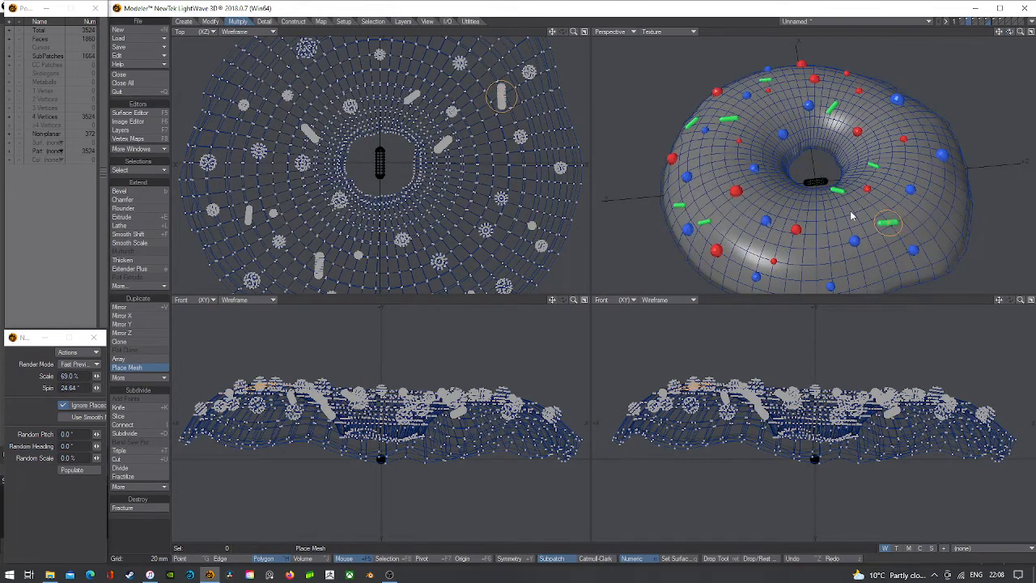
left_click(940, 224)
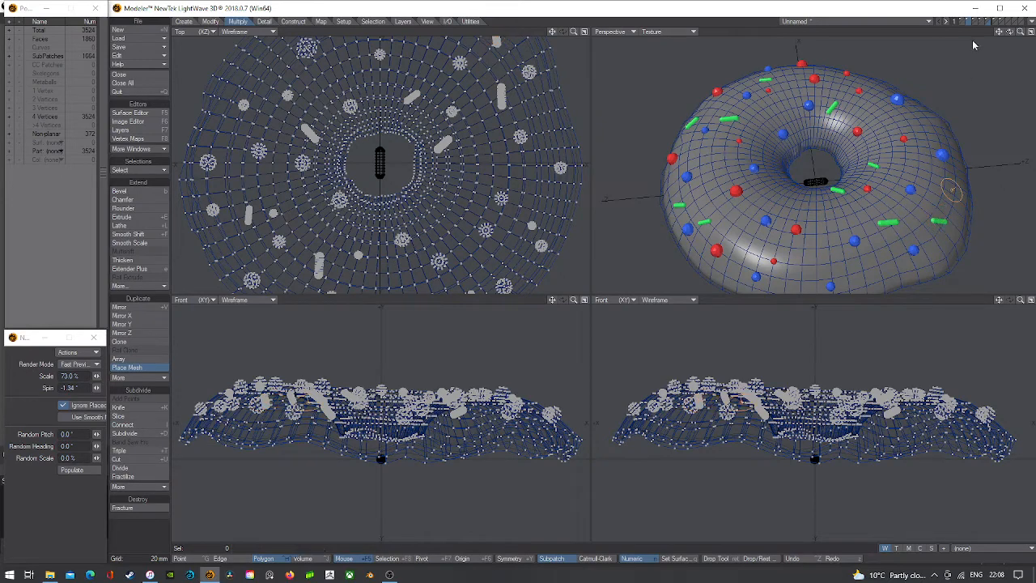
left_click_drag(1012, 33, 976, 37)
left_click_drag(929, 224, 891, 252)
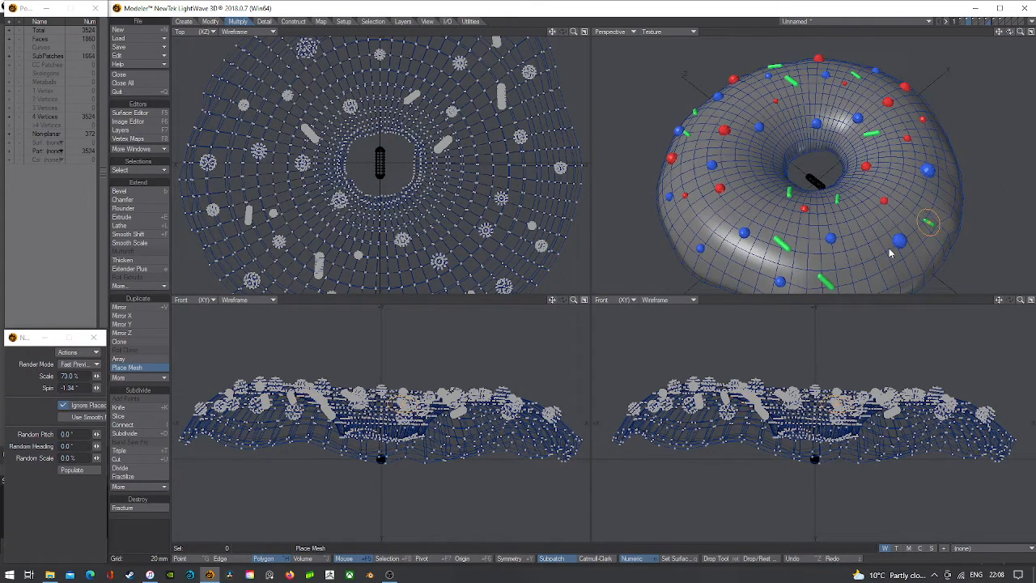
left_click(928, 223)
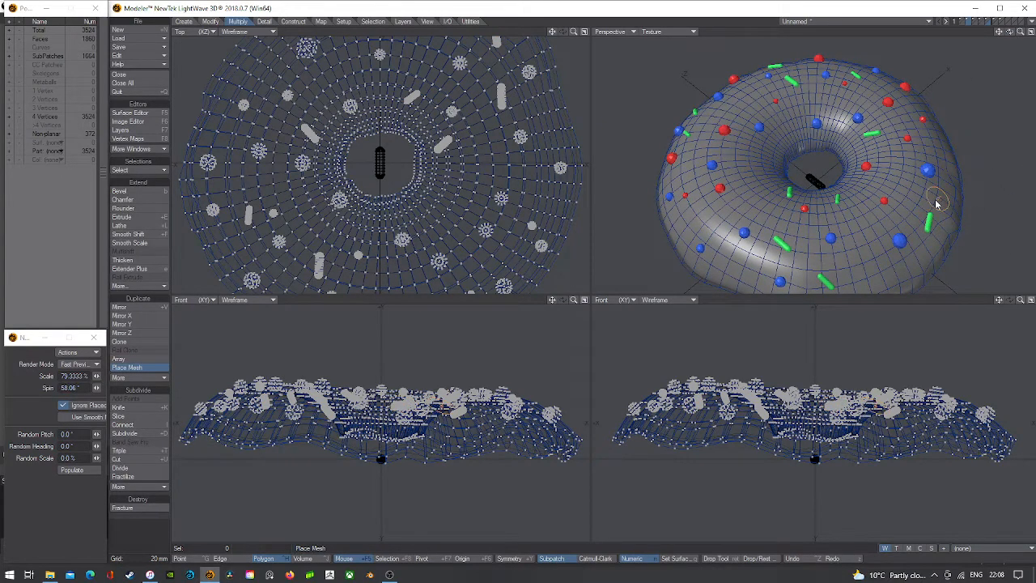
left_click(956, 191)
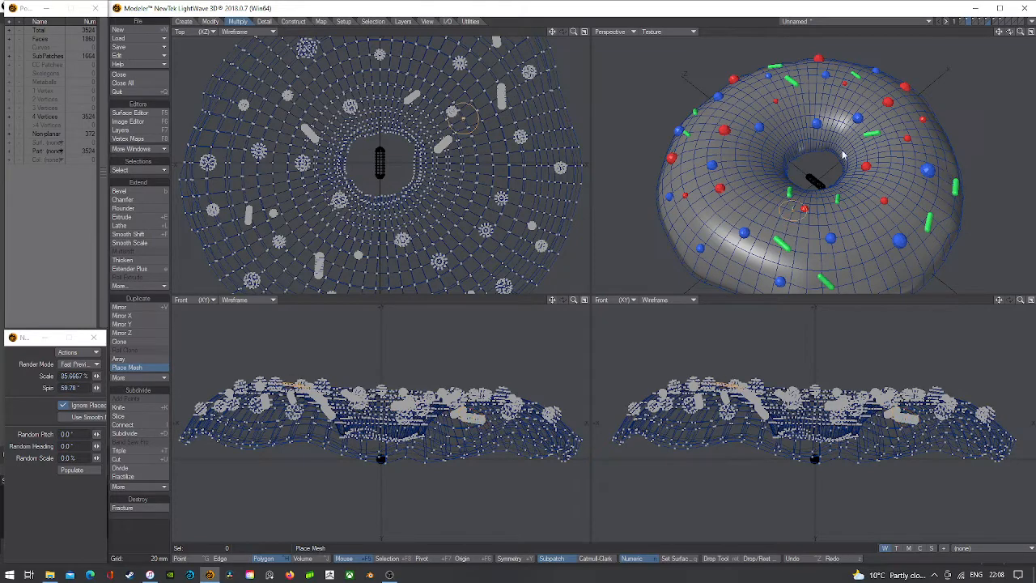
- Switch the source mesh to the purple capsule and place six purple capsules at up to about 84% scale beside and behind the hole
left_click(969, 21)
left_click(995, 24)
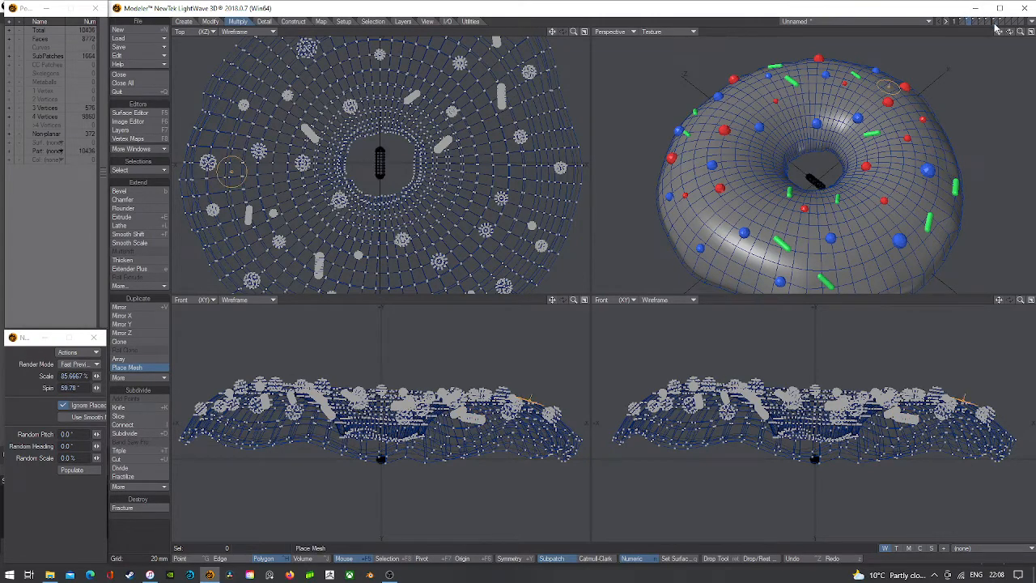
left_click(742, 228)
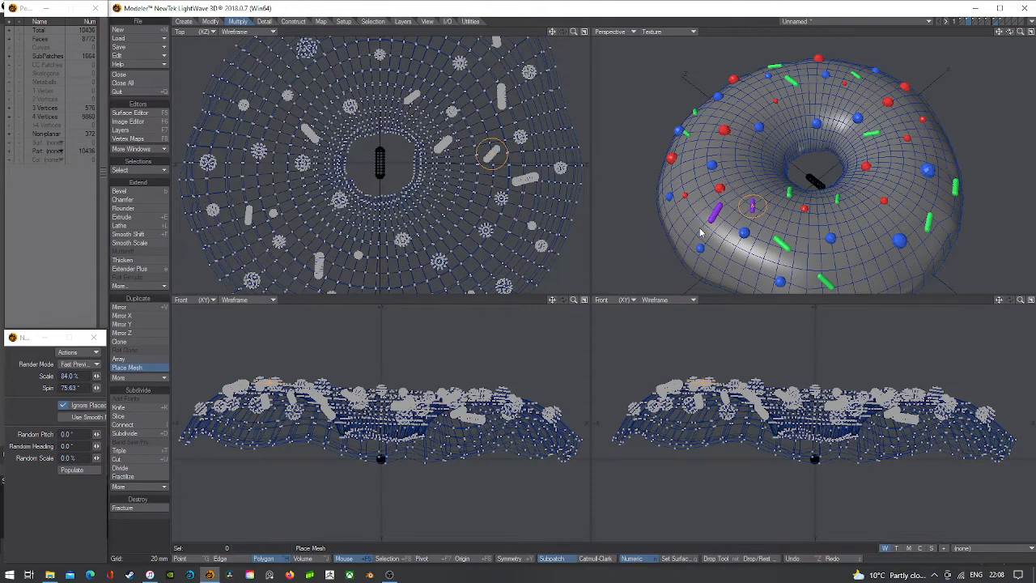
left_click_drag(749, 161, 814, 165)
left_click_drag(789, 125, 738, 125)
left_click_drag(737, 111, 805, 102)
left_click_drag(806, 104, 878, 107)
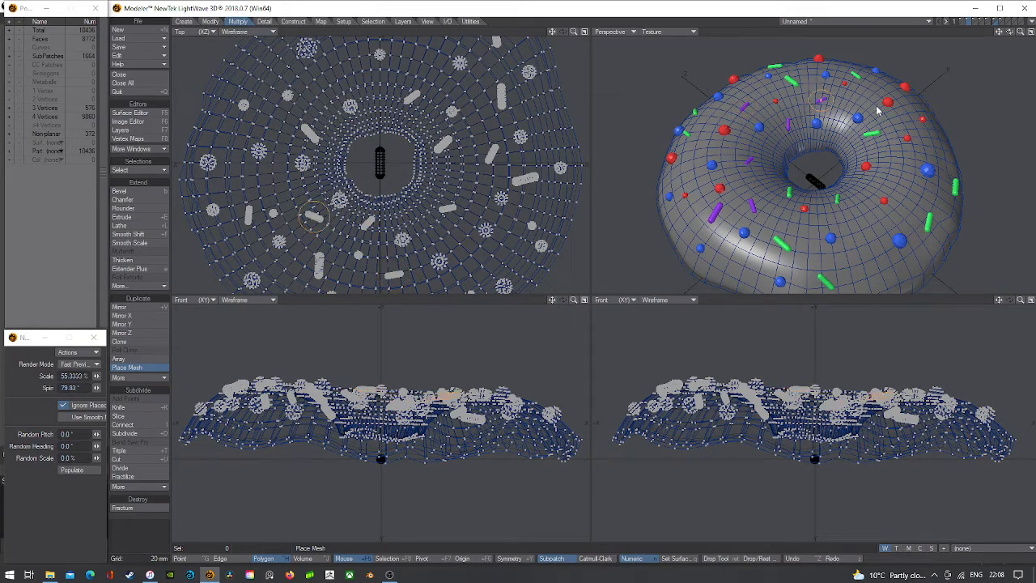
- Place further purple capsules around the icing, including two large ones at about 116% scale and a smaller one at about 75% near the hole
left_click(895, 165)
left_click(863, 239)
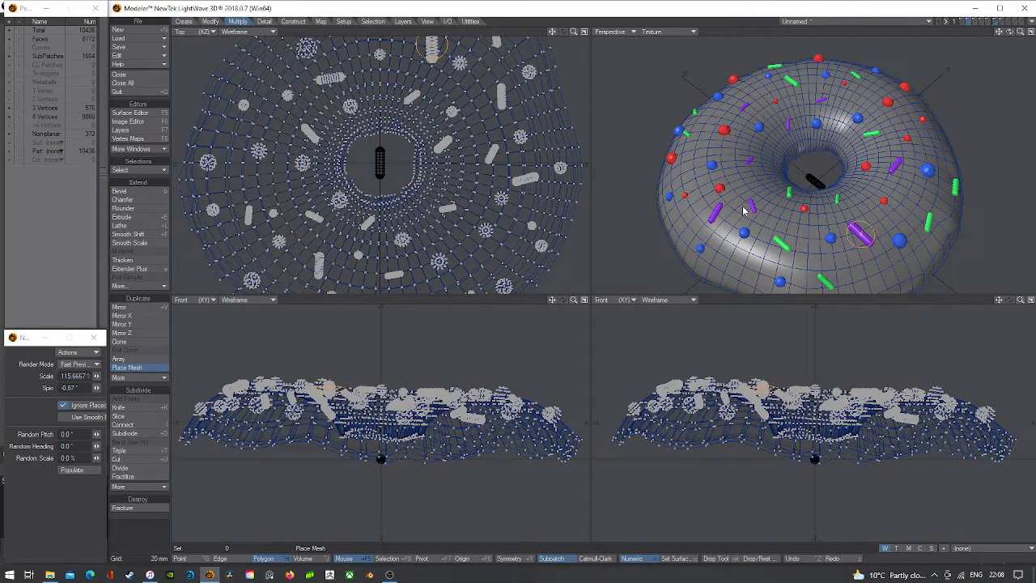
left_click(741, 262)
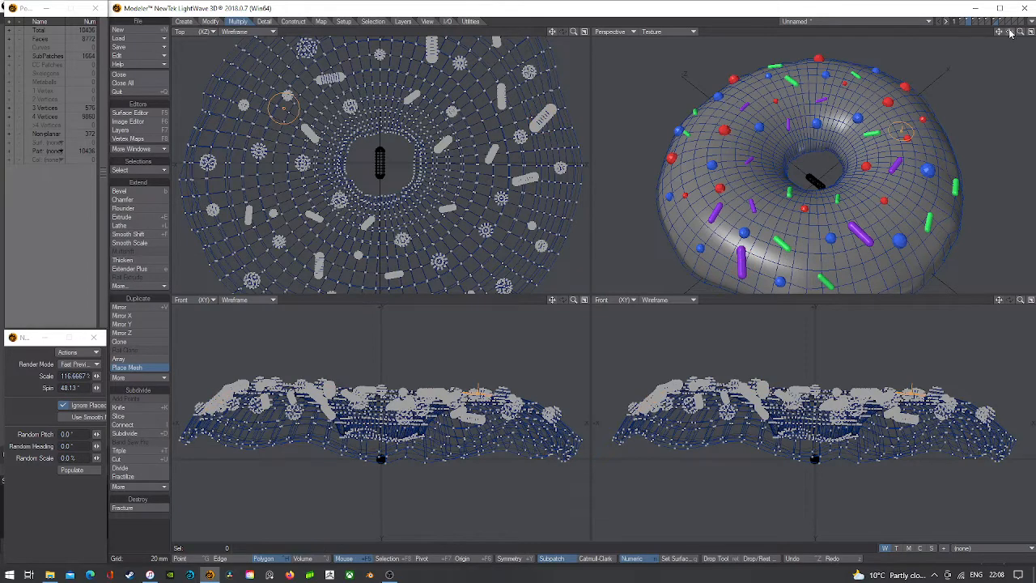
mouse_move(1011, 32)
left_mouse_down()
mouse_move(1023, 8)
mouse_move(1015, 33)
left_mouse_up()
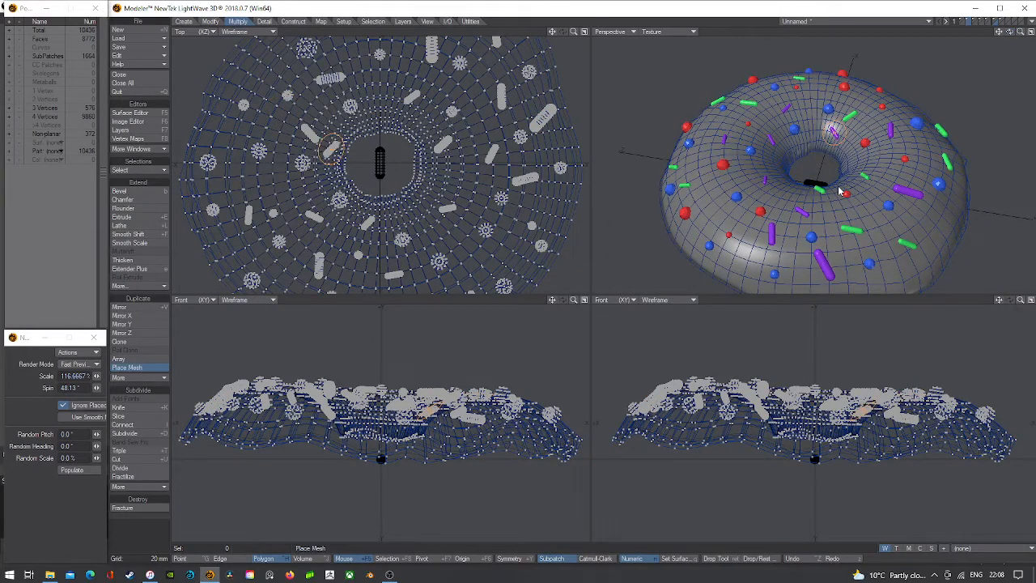
left_click(919, 147)
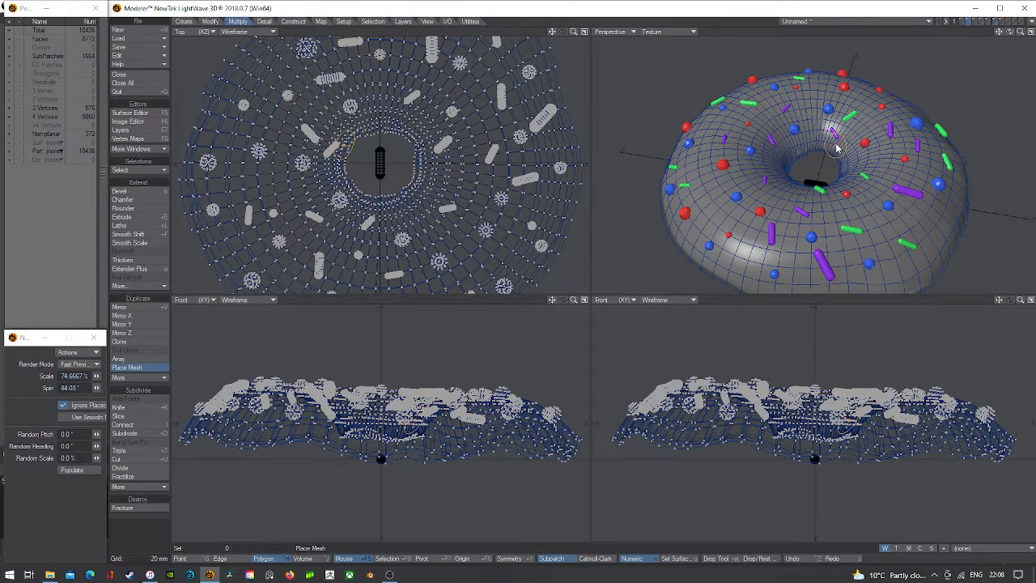
- Make the yellow capsule the source mesh and place six yellow capsules at about 68 to 82% scale along one side of the icing
left_click_drag(1010, 32, 985, 28)
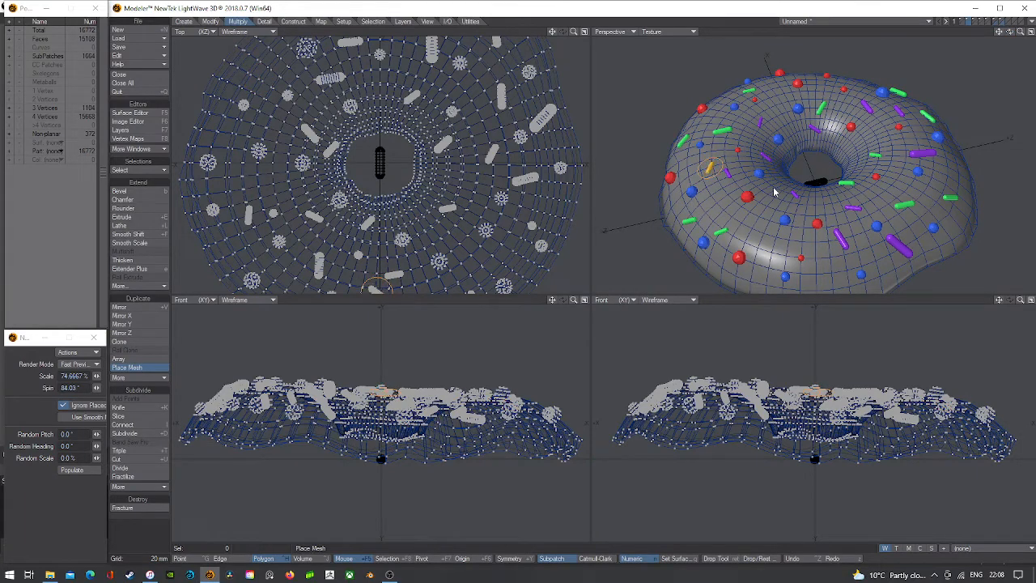
left_click_drag(718, 208, 642, 186)
left_click_drag(757, 226, 817, 219)
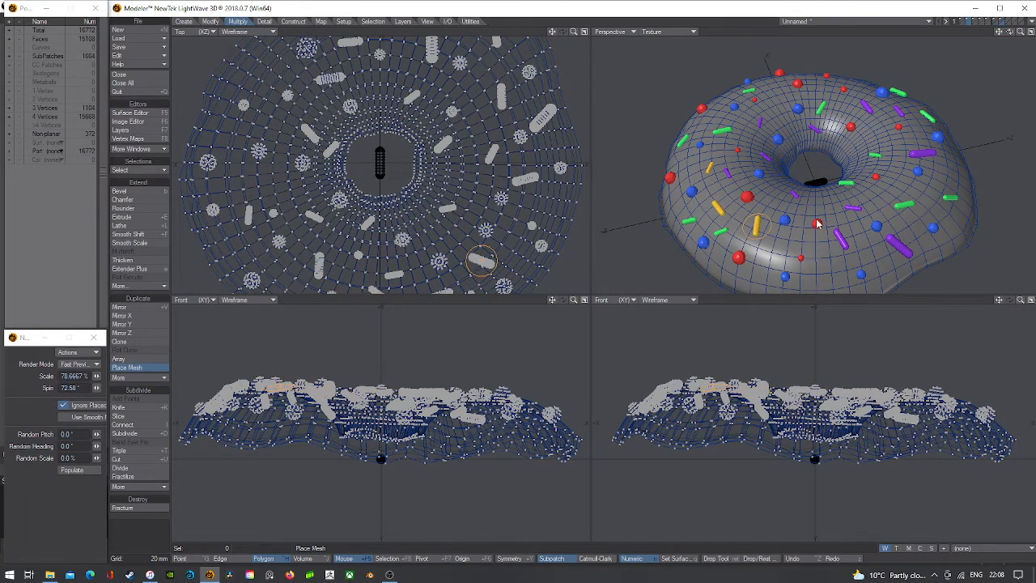
left_click_drag(826, 268, 863, 258)
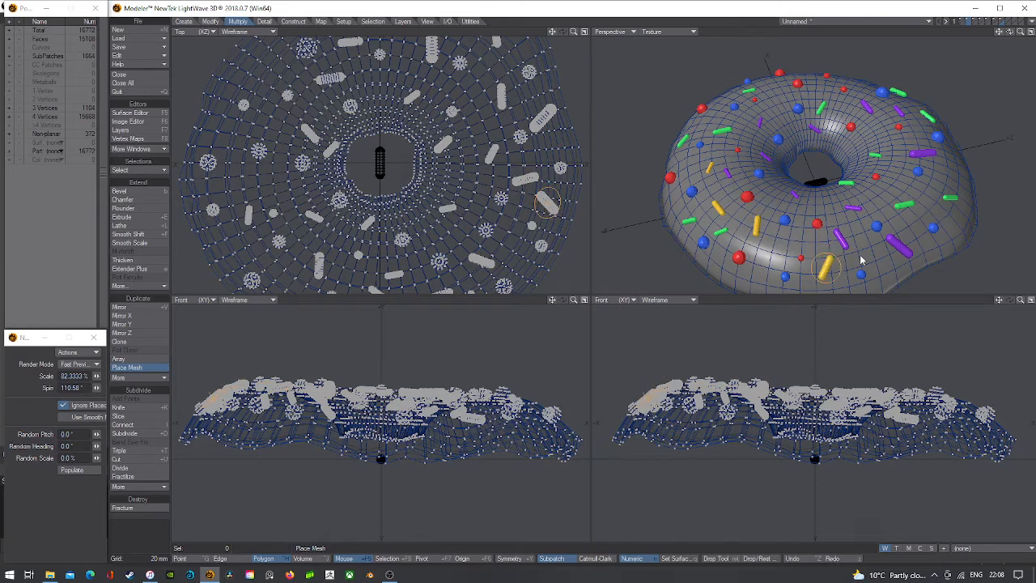
left_click(770, 259)
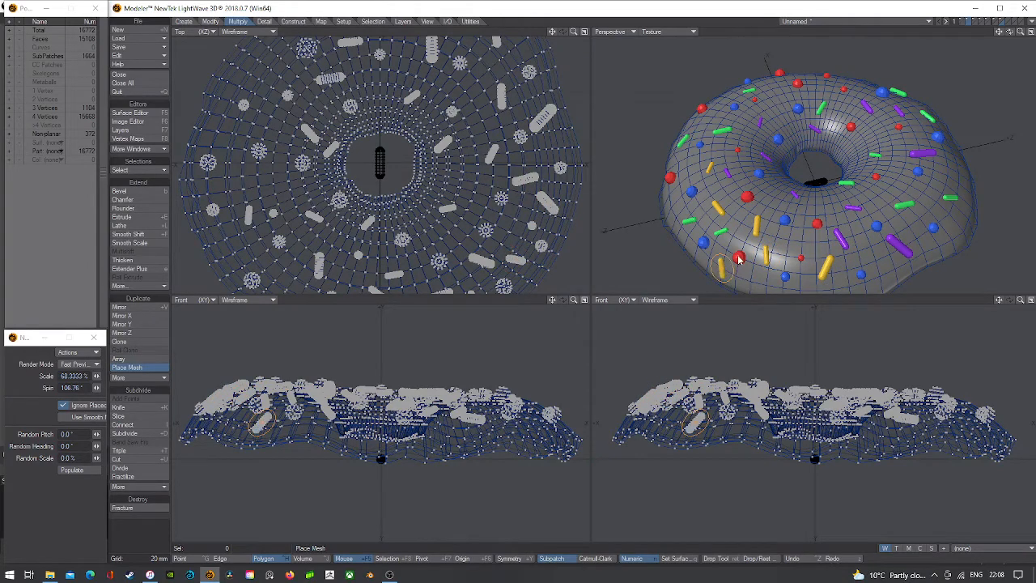
left_click_drag(739, 259, 739, 260)
- Place six yellow capsules at about 52 to 82% scale in the gaps on the opposite side and around the hole
left_click_drag(1010, 31, 991, 38)
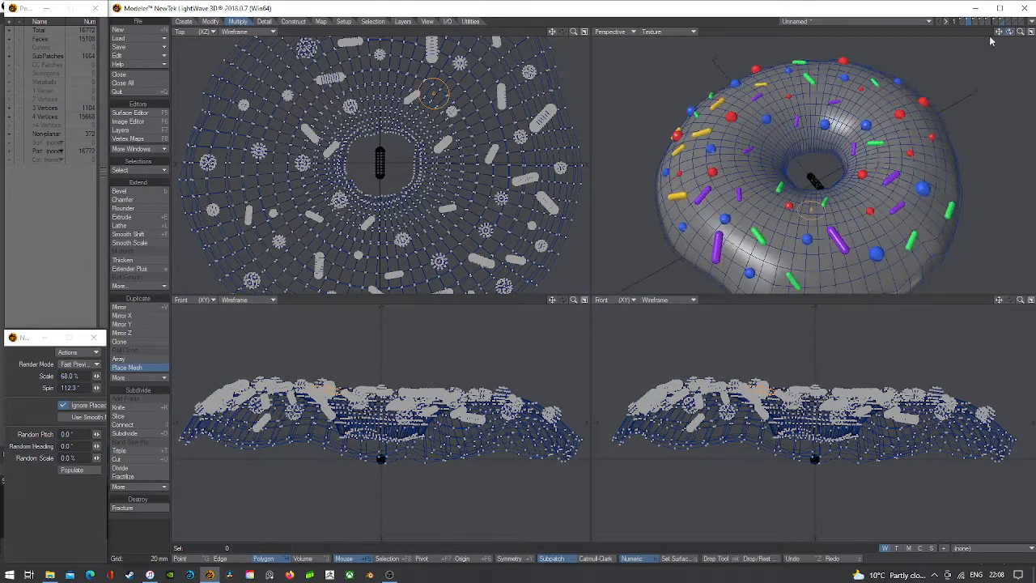
left_click(856, 213)
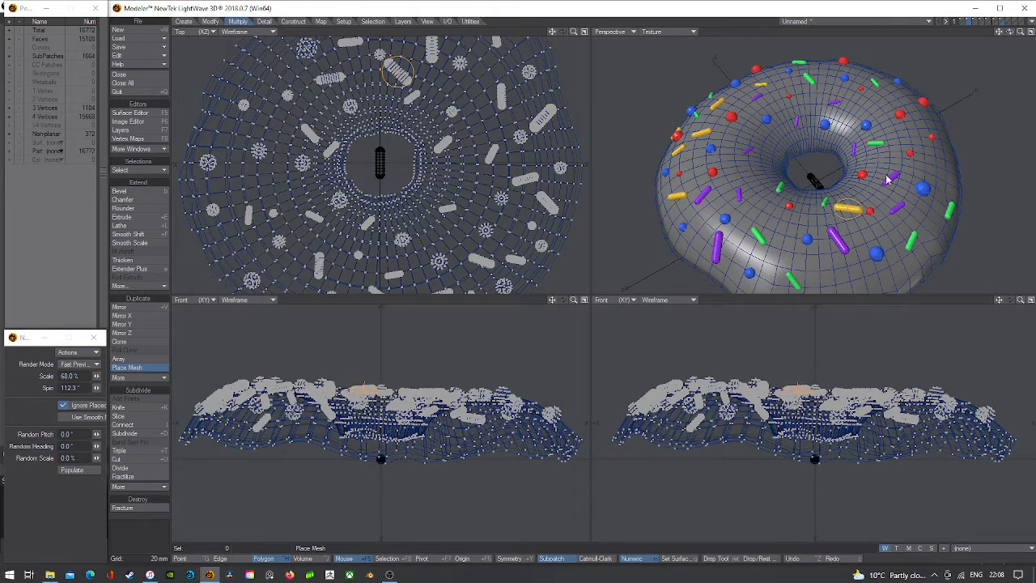
left_click(938, 146)
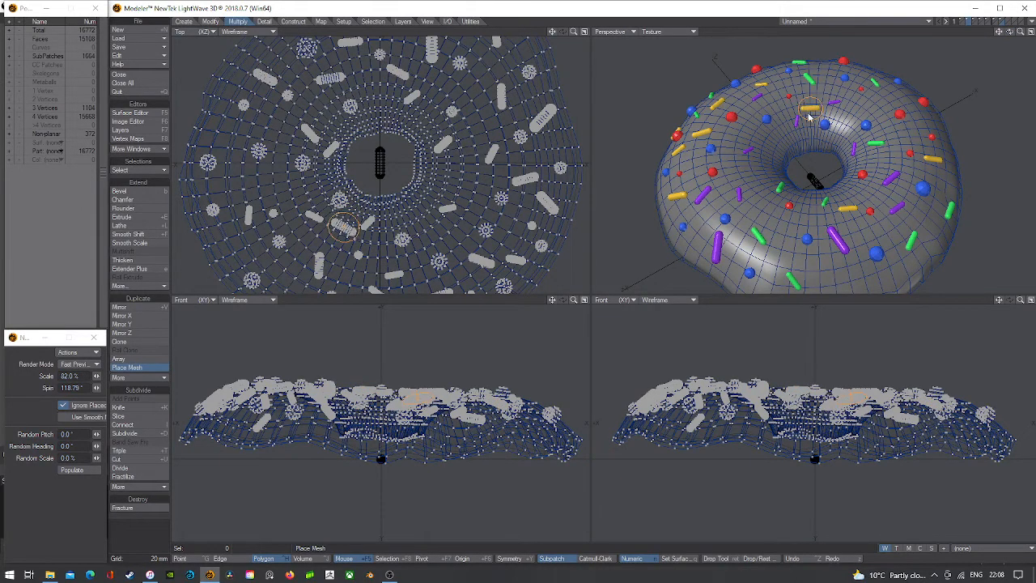
left_click(794, 122)
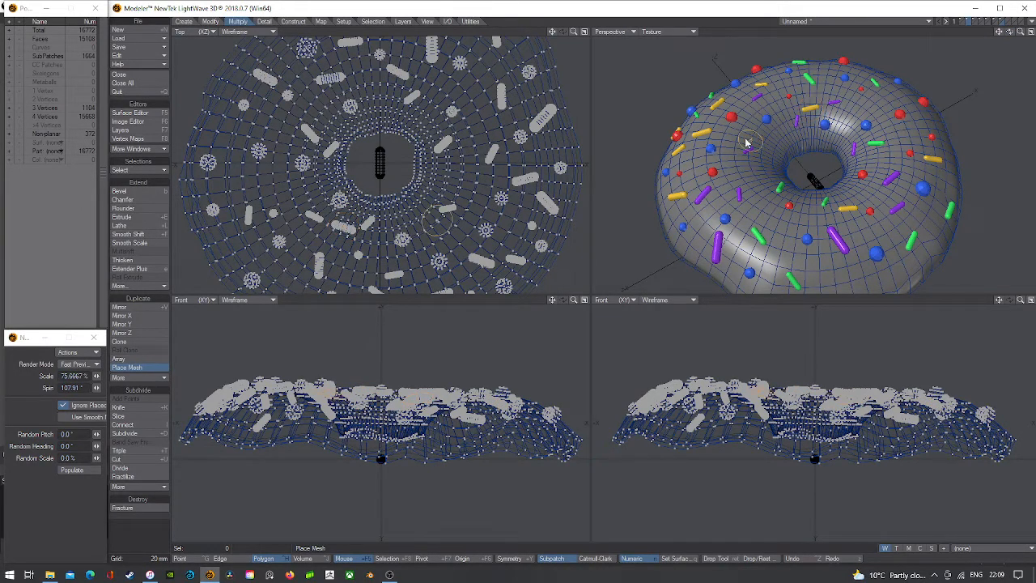
left_click(706, 162)
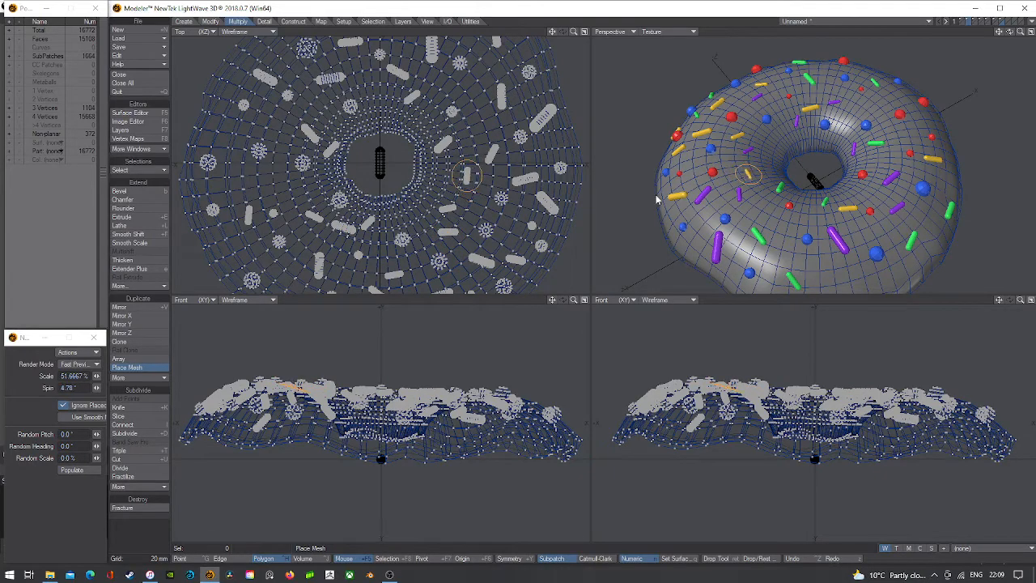
left_click_drag(777, 147, 825, 122)
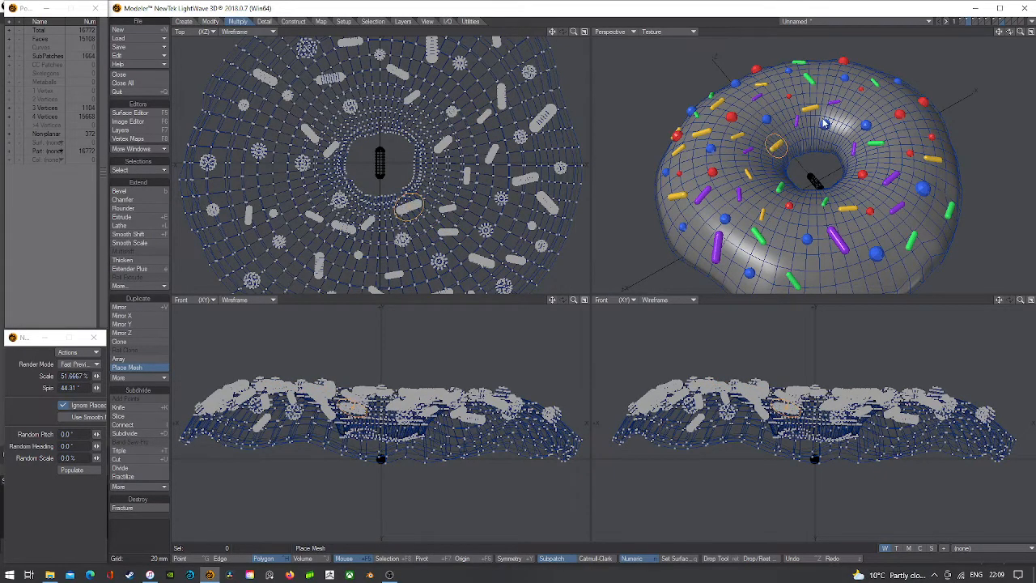
- Fill the bare area near the outer edge with yellow capsules of varied spin, ranging from about 97% down to 57% scale
left_click_drag(1012, 33, 959, 24)
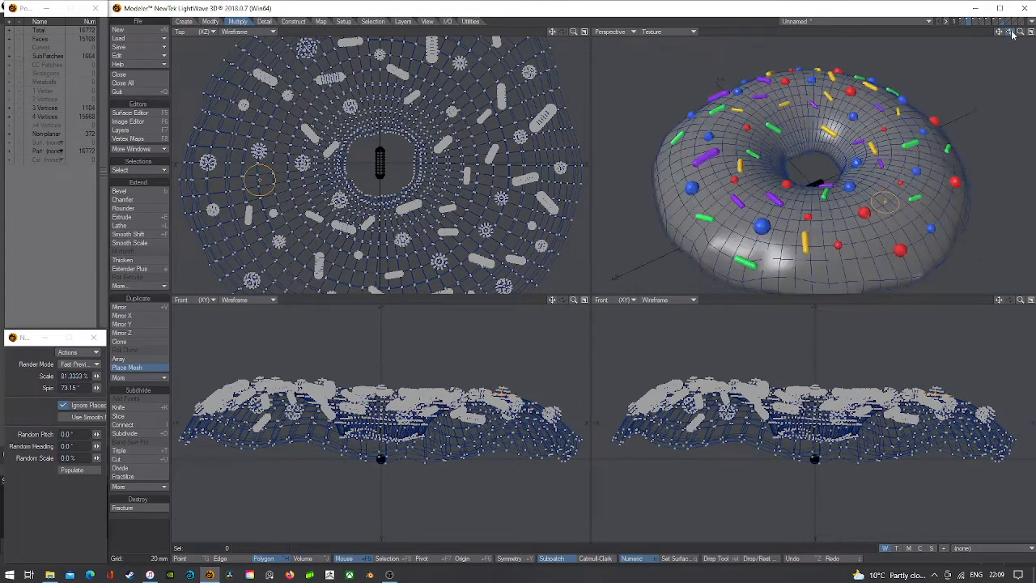
key("g")
left_click_drag(851, 224, 876, 199)
left_click_drag(1012, 41, 1004, 45)
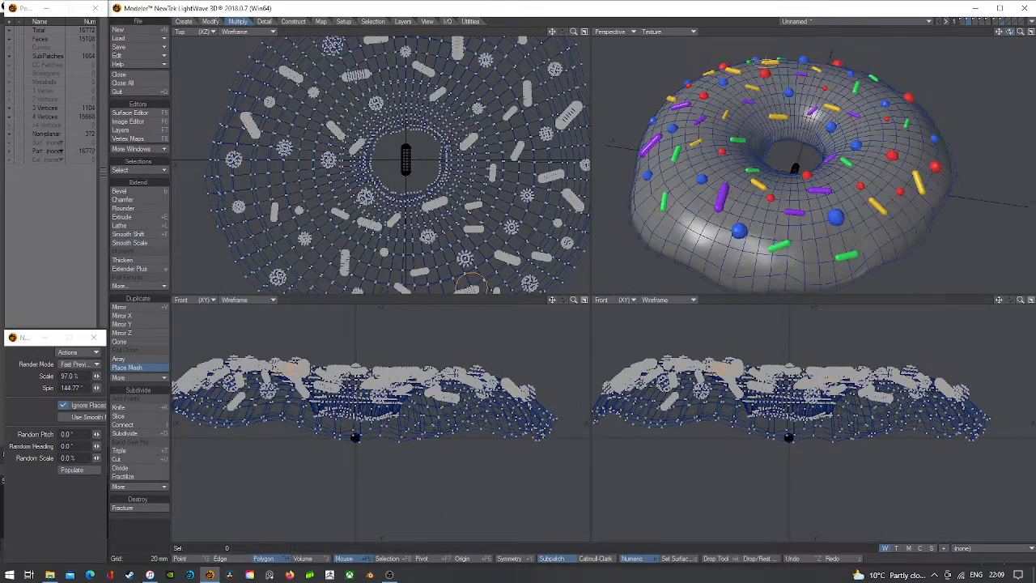
left_click(741, 263)
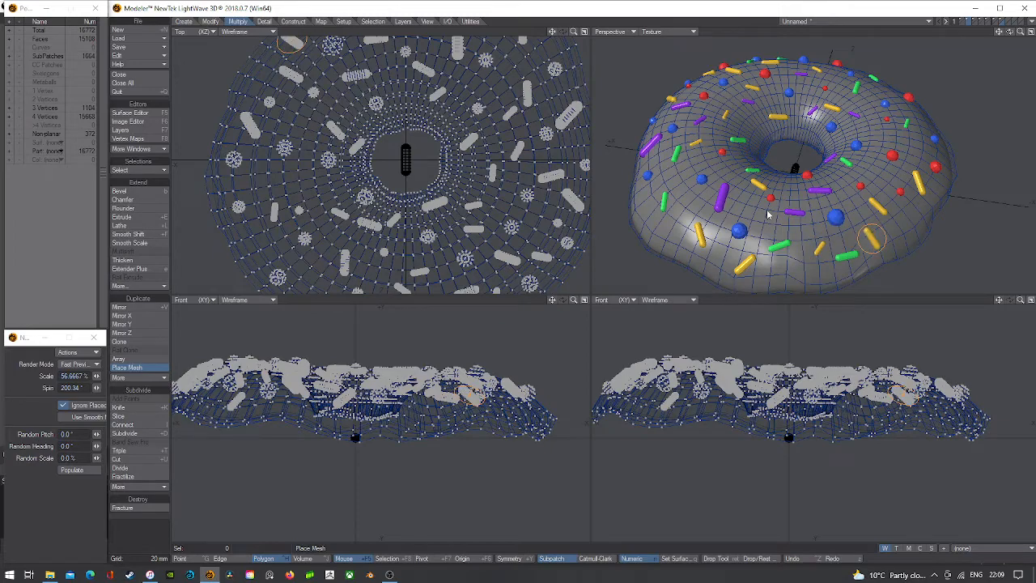
left_click(877, 241)
- Place a yellow capsule at about 63% scale in the gap between the red balls and the hole's inner slope
left_click_drag(1020, 32, 1019, 60)
scroll(869, 125, "up", 3)
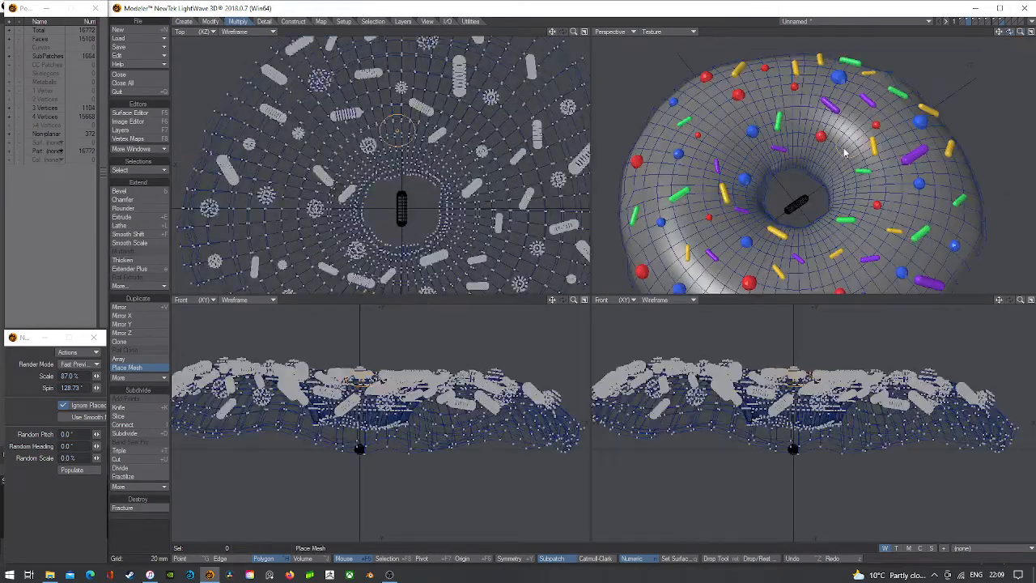
left_click(840, 152)
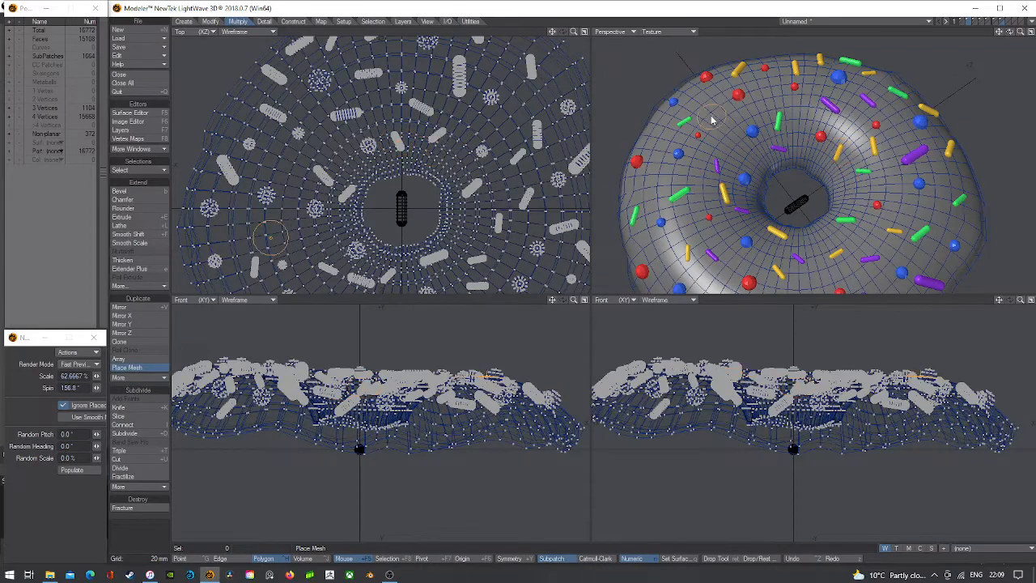
- Make the ball the source mesh, place several small blue balls in the remaining gaps on the icing, and finish Place Mesh
scroll(729, 125, "down", 2)
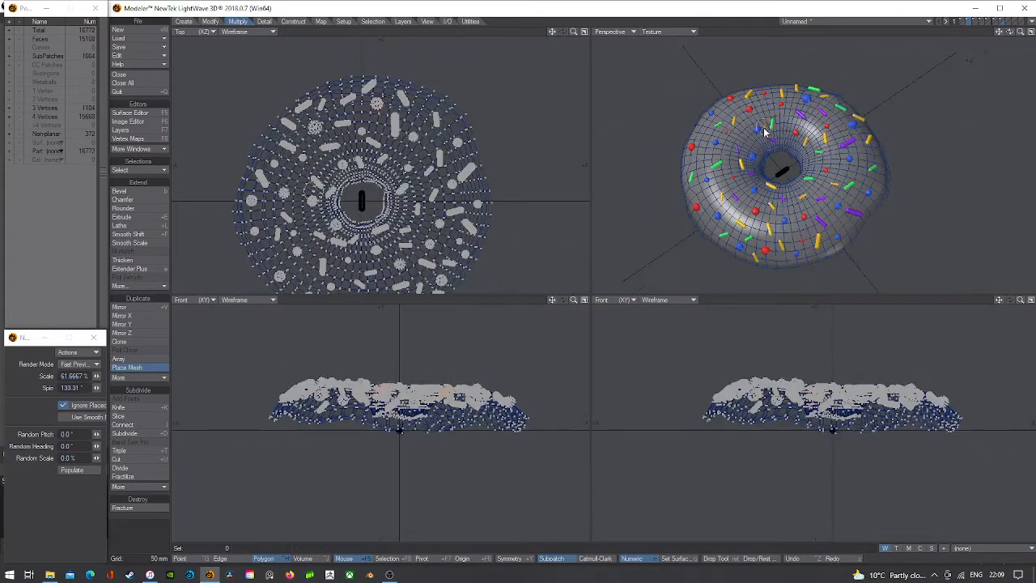
left_click_drag(1009, 32, 1009, 14)
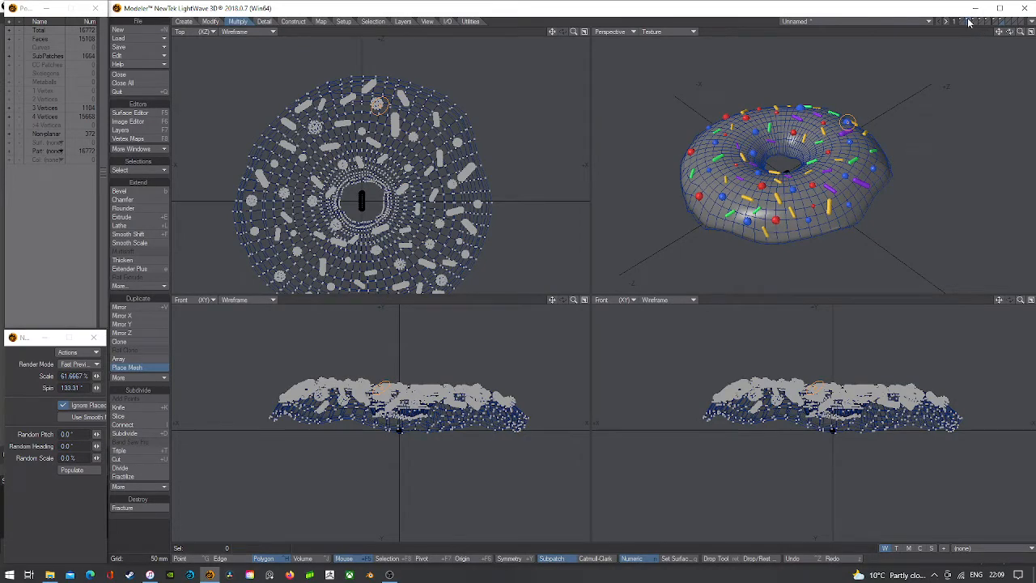
key("space")
key("a")
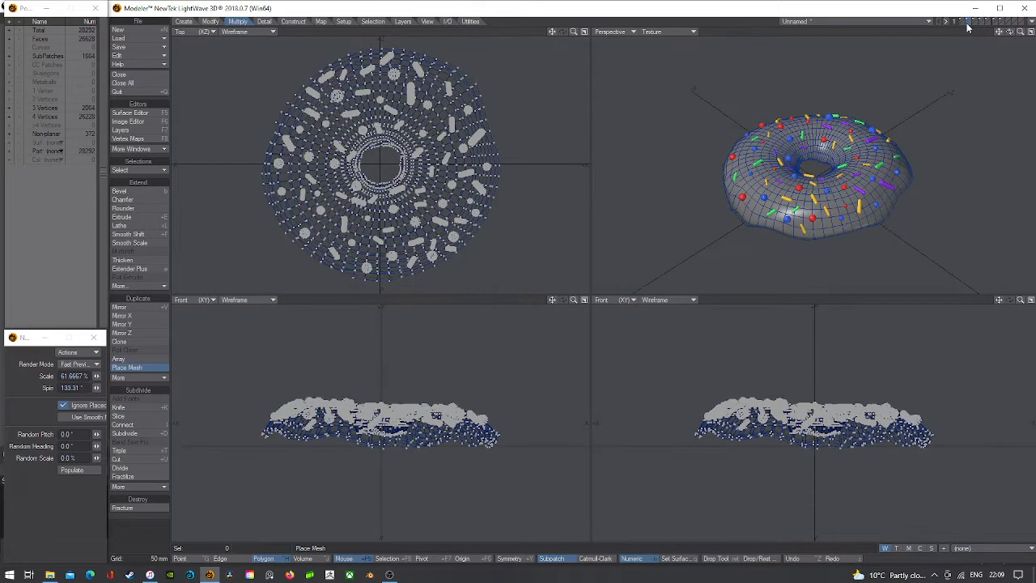
left_click_drag(1012, 34, 1013, 34)
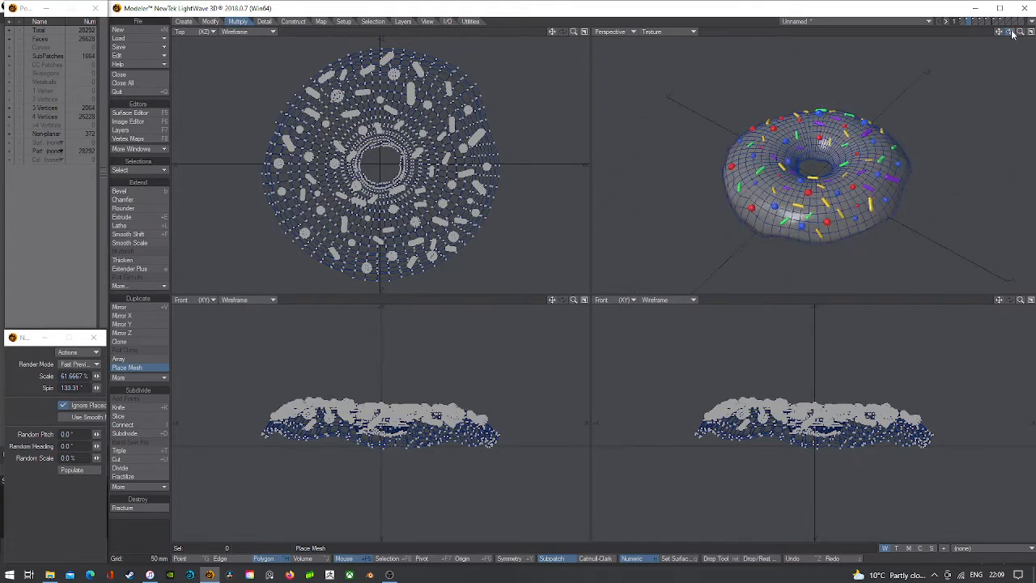
left_click(970, 20)
scroll(811, 168, "up", 3)
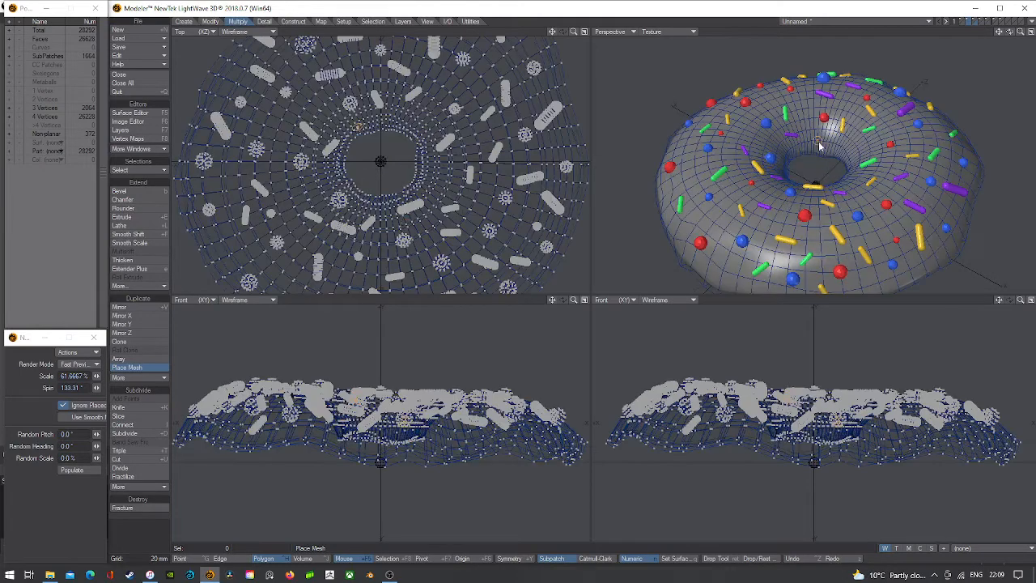
left_click_drag(833, 138, 804, 111)
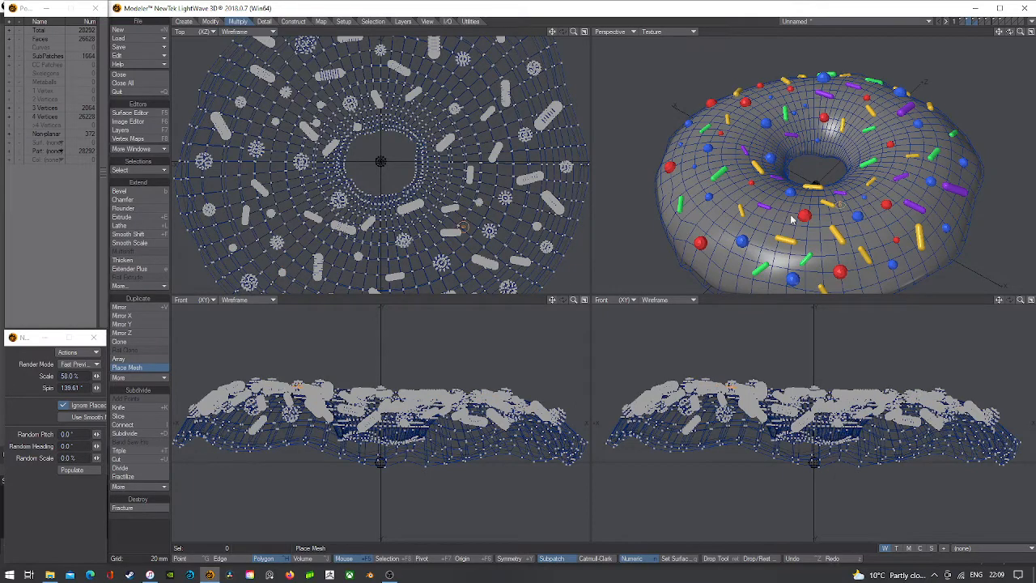
left_click(970, 22)
- Show the donut layer together with the sprinkled icing layer and check the whole model from different angles
scroll(965, 103, "down", 3)
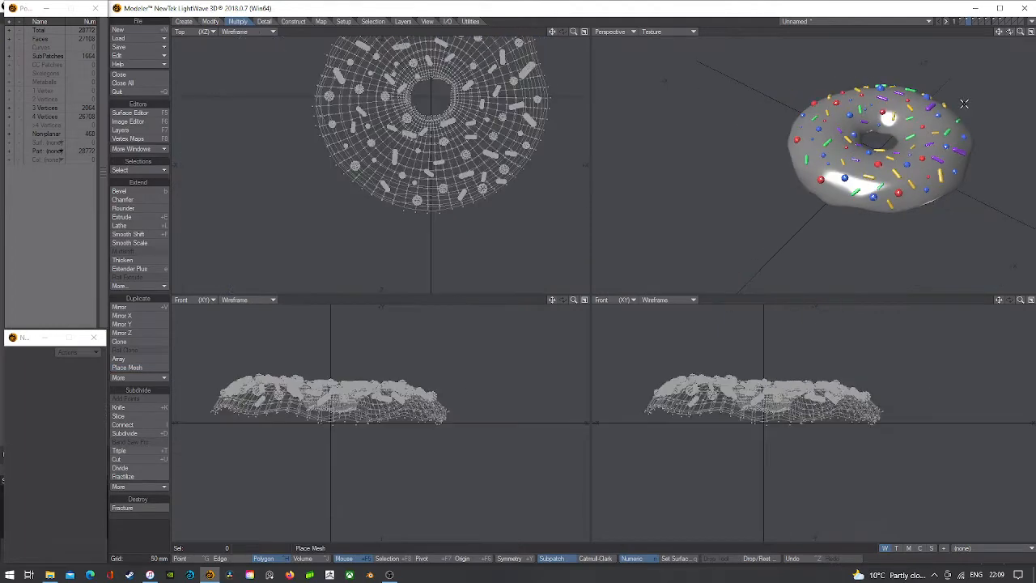
key("a")
left_click_drag(1010, 32, 984, 40)
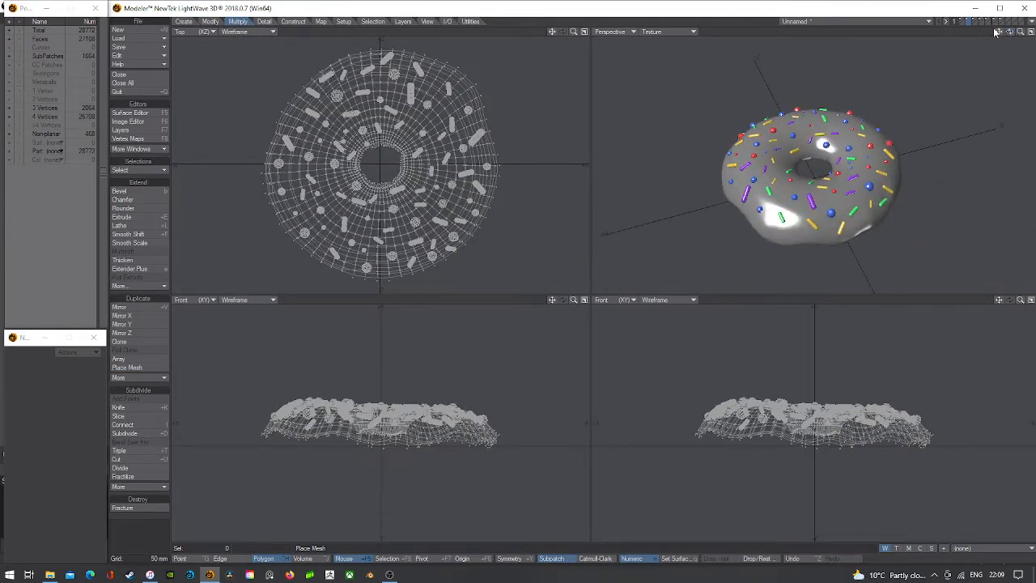
left_click(963, 23, "shift")
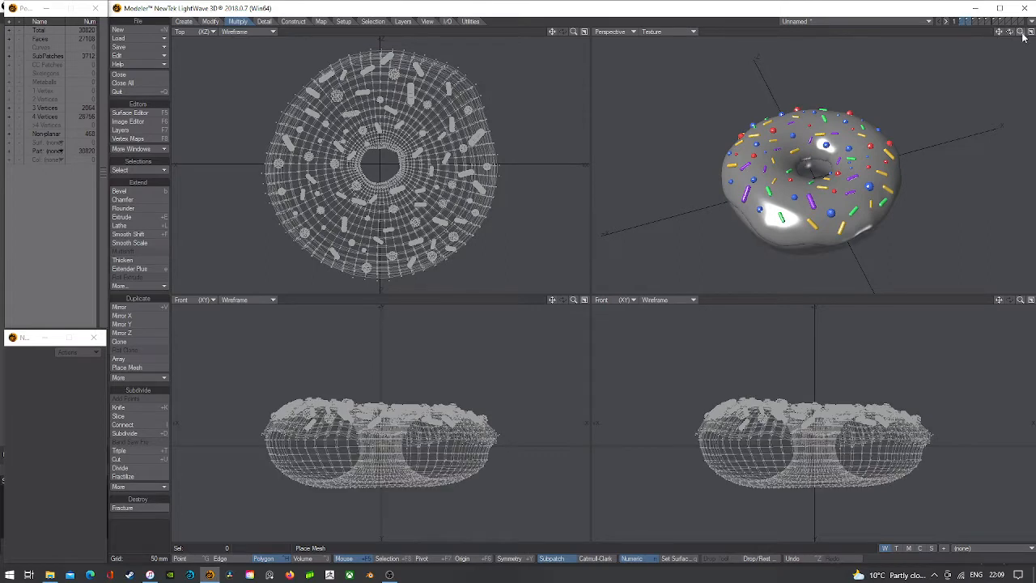
mouse_move(1010, 32)
left_mouse_down()
mouse_move(939, 21)
mouse_move(1002, 50)
left_mouse_up()
key("a")
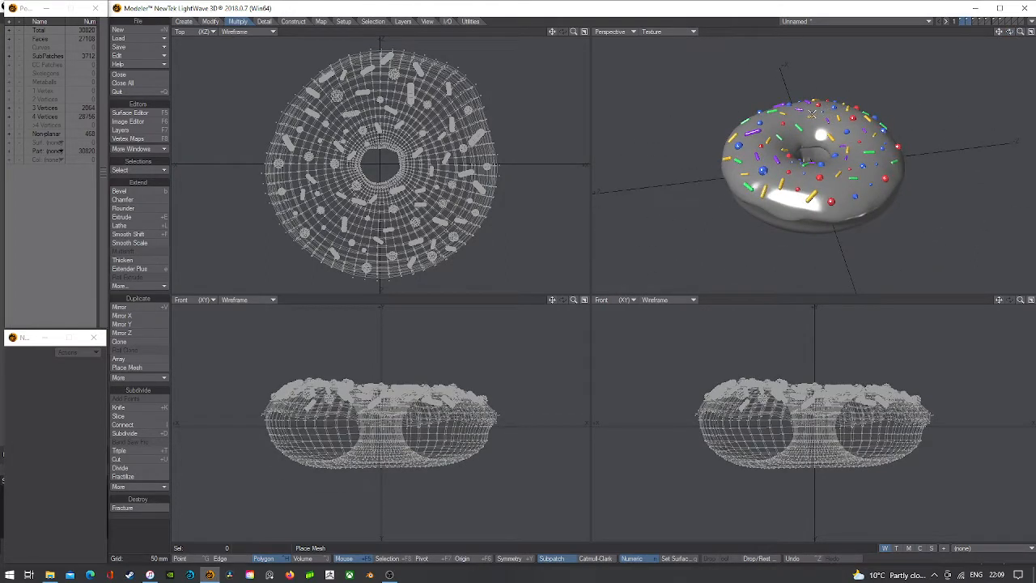
- Show only the donut layer and open the node graph of the Donut surface
left_click(962, 22)
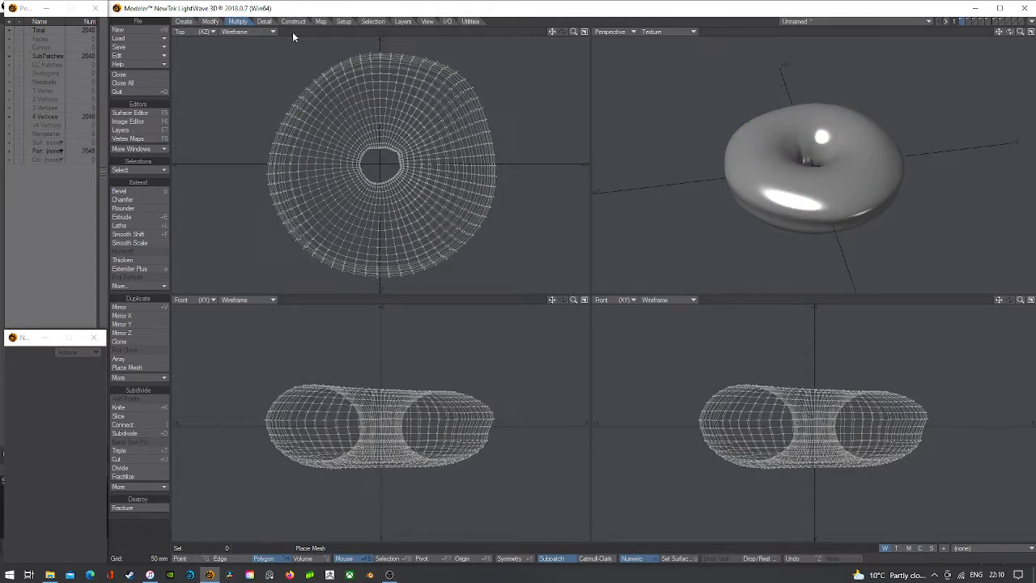
left_click(151, 114)
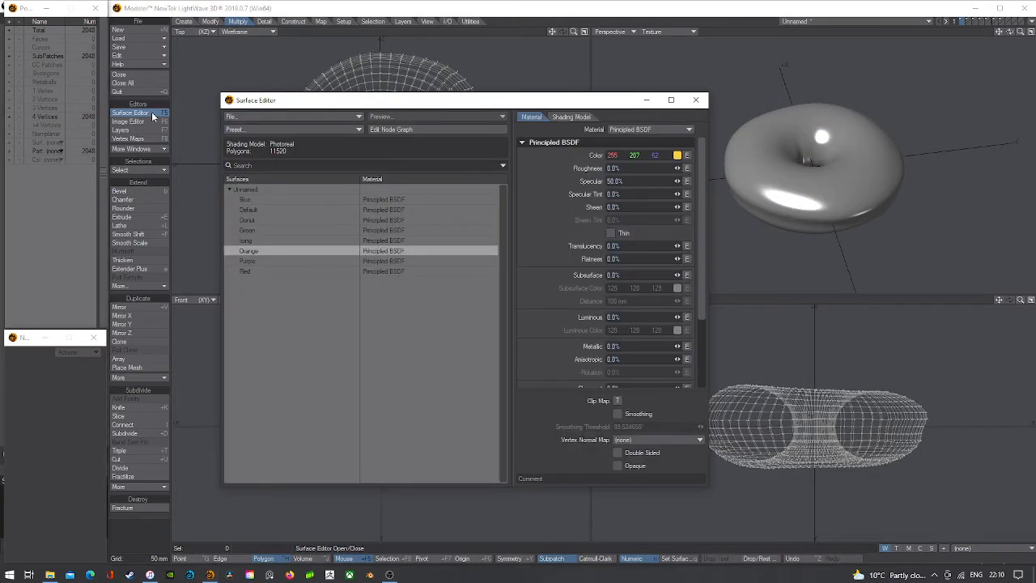
left_click(264, 218)
left_click(397, 130)
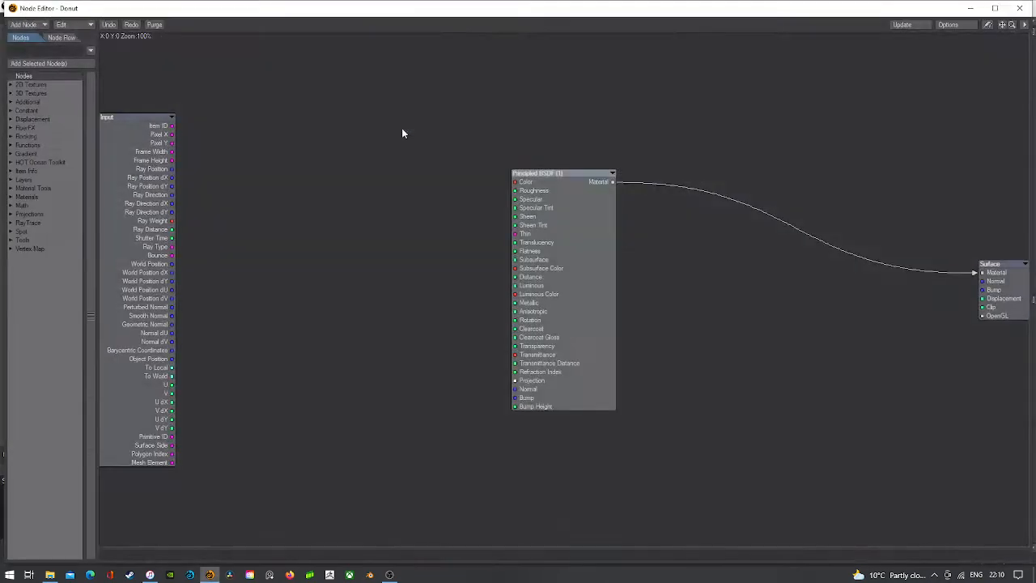
- Add an Image node and connect its Color output to the Color input of the Principled BSDF node
left_click(32, 24)
mouse_move(49, 24)
left_click(91, 45)
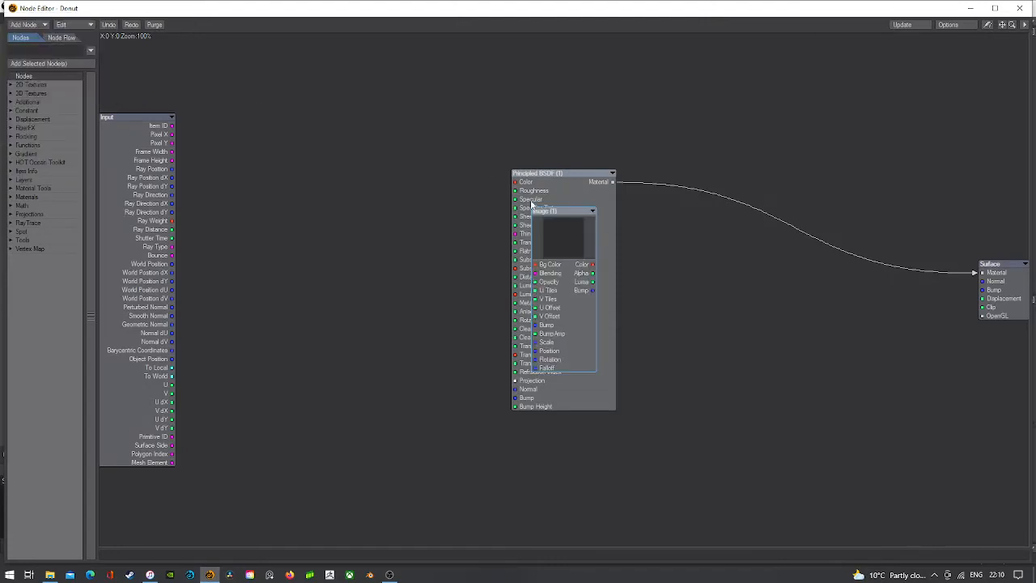
left_click_drag(576, 218, 373, 211)
left_click_drag(385, 251, 515, 181)
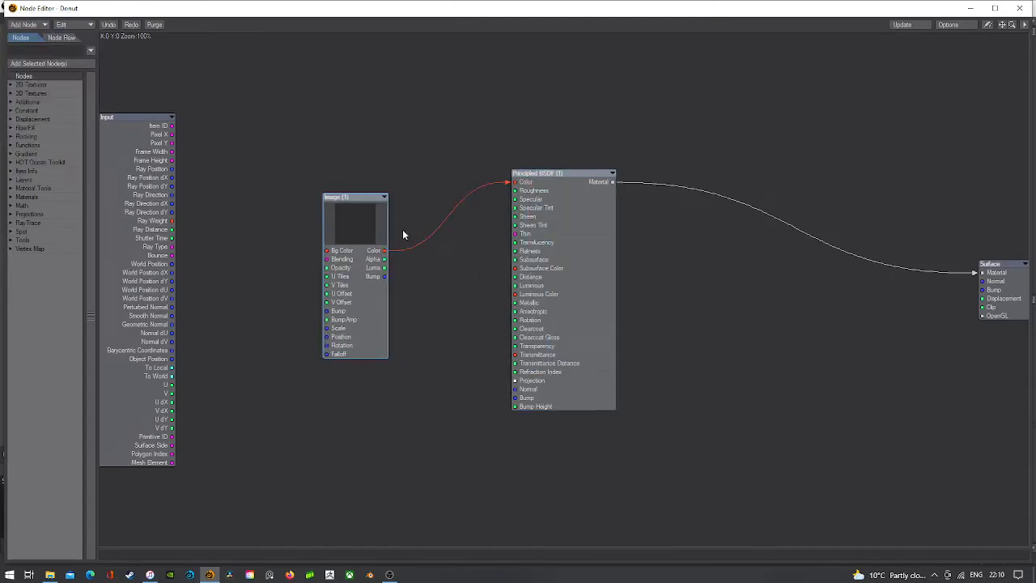
- Load the donut texture image into the Image node
double_click(347, 220)
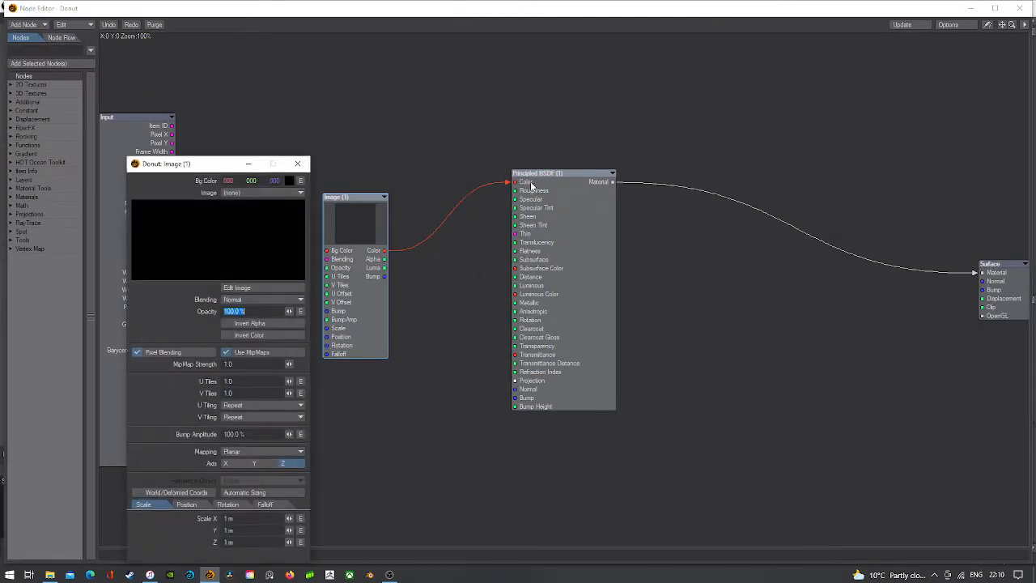
left_click(237, 192)
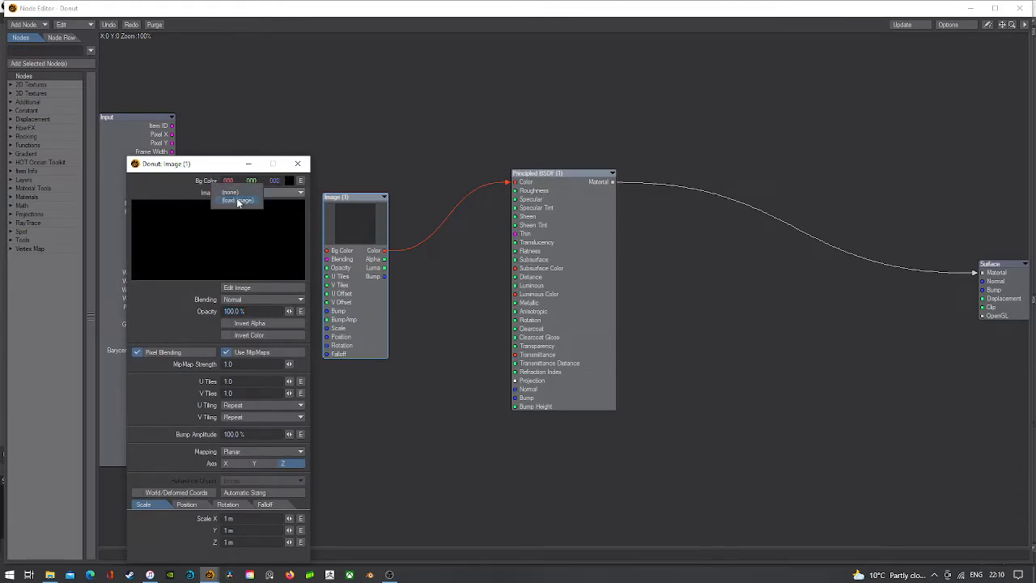
left_click(238, 204)
double_click(284, 251)
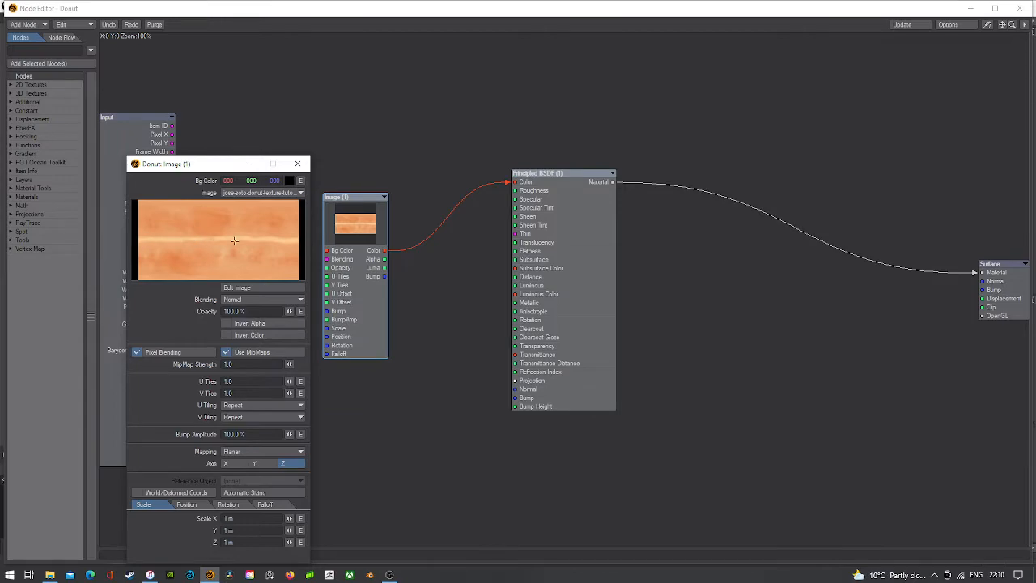
- Fit the planar texture image to the donut with Automatic Sizing and close the Image node's properties
left_click_drag(918, 12, 875, 290)
left_click_drag(1010, 32, 1011, 34)
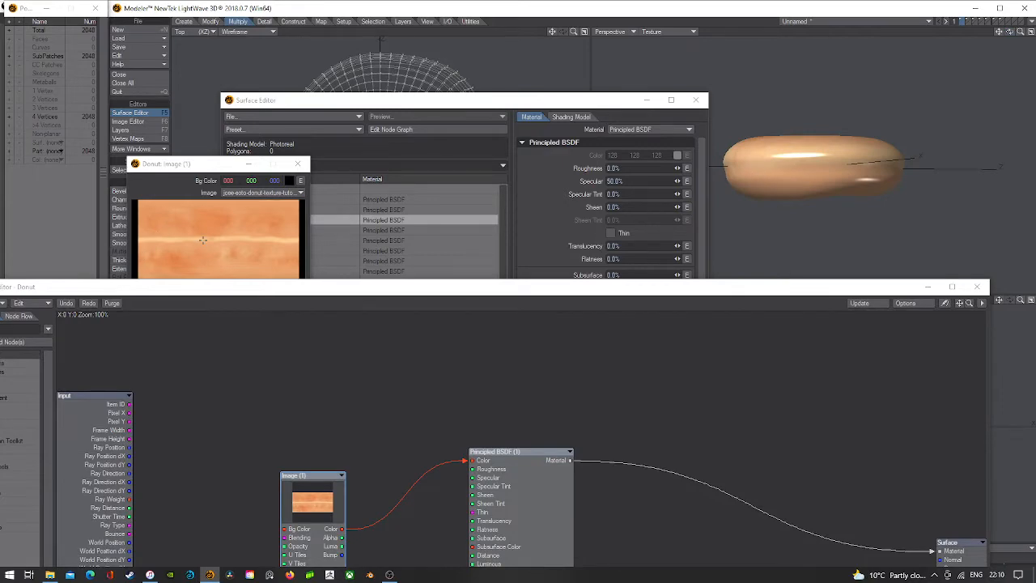
left_click_drag(442, 290, 478, 134)
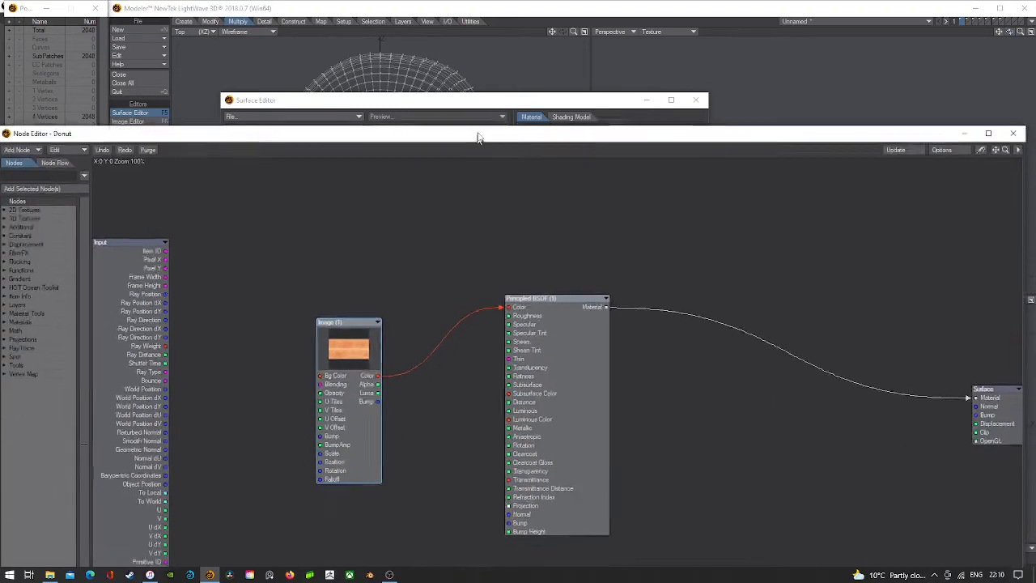
left_click_drag(379, 373, 508, 302)
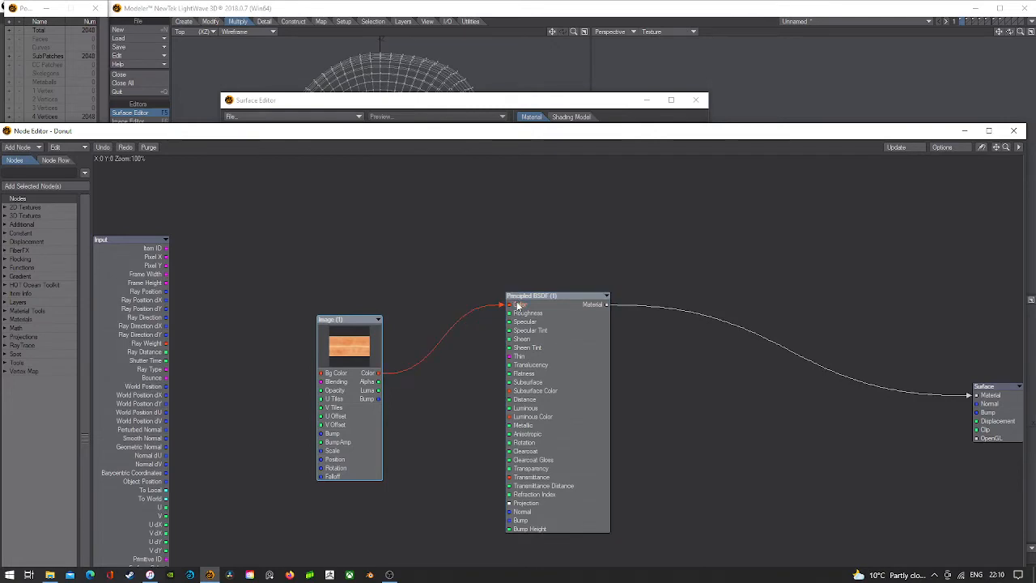
double_click(364, 351)
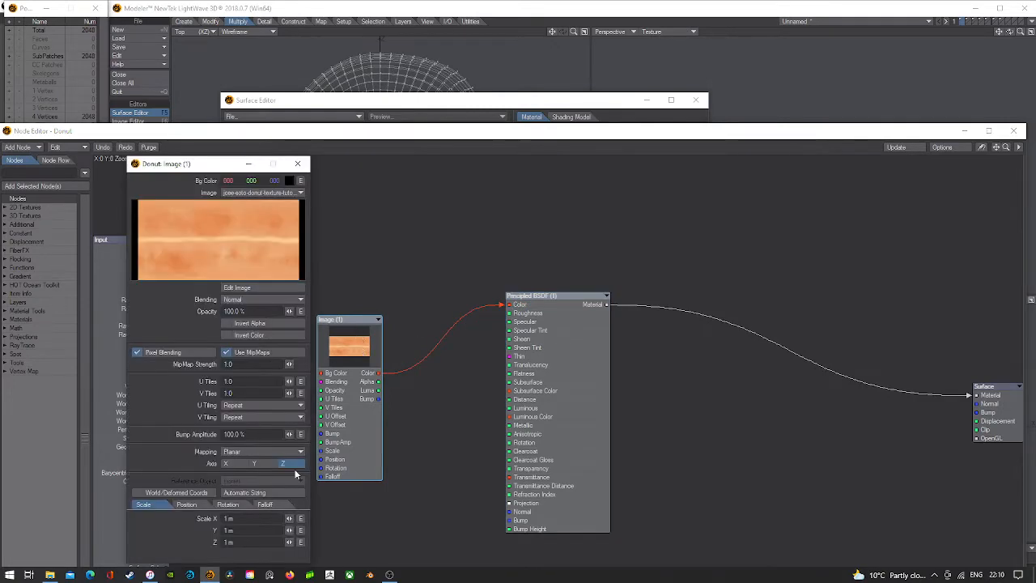
left_click(260, 492)
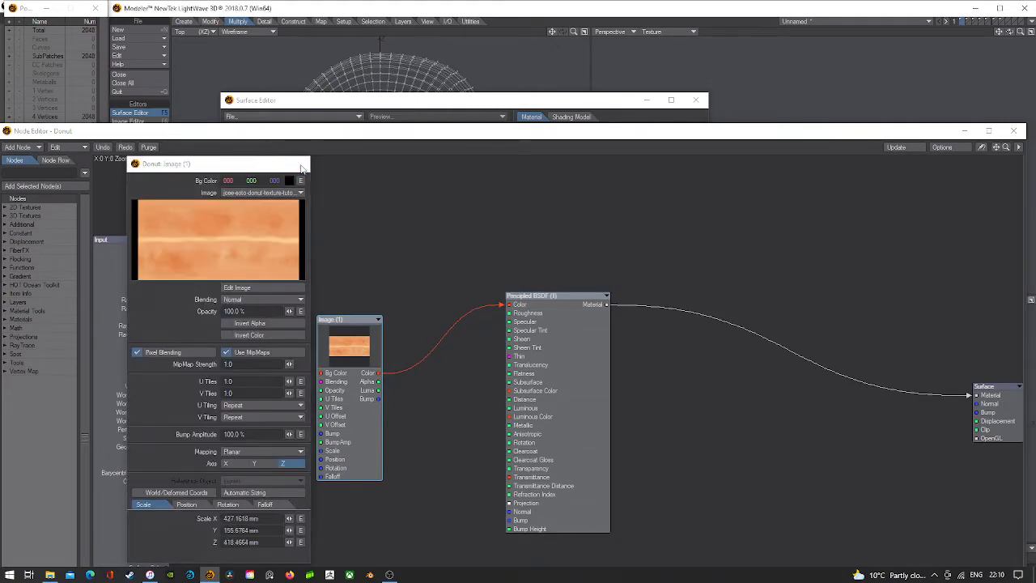
left_click(304, 165)
- Close the Node Editor and the Surface Editor and inspect the textured donut
left_click_drag(412, 132, 329, 365)
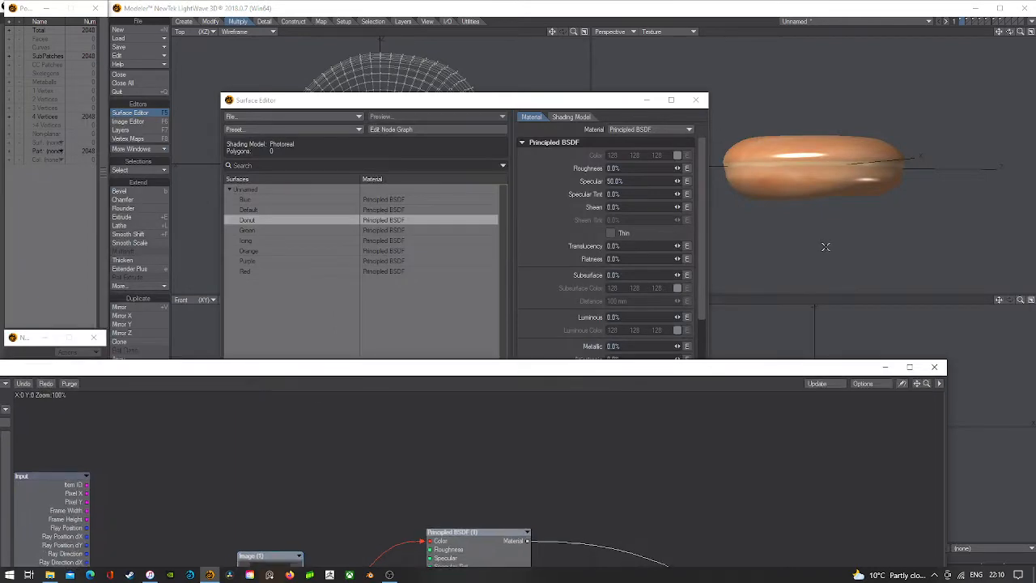
left_click(937, 368)
left_click(695, 99)
left_click_drag(1009, 31, 1029, 49)
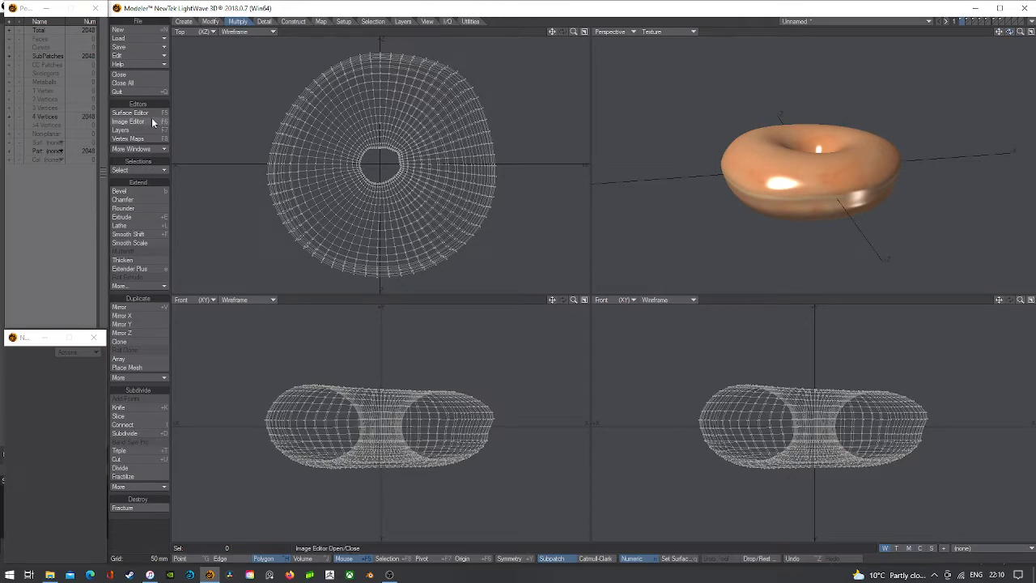
key("period")
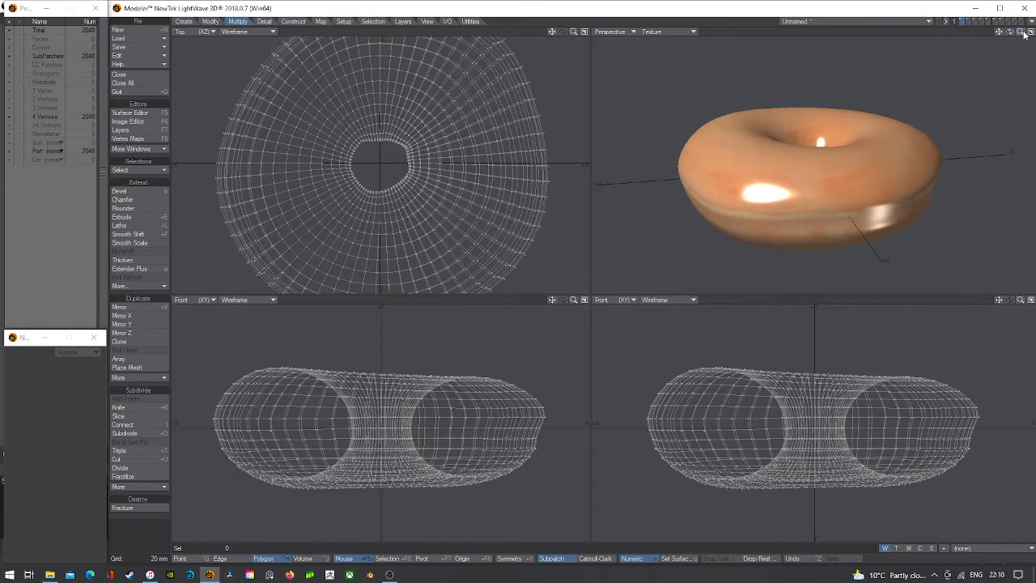
- On the icing layer, select all the sprinkle polygons by their Faces type, convert them to subpatches, and clear the selection
left_click(967, 23)
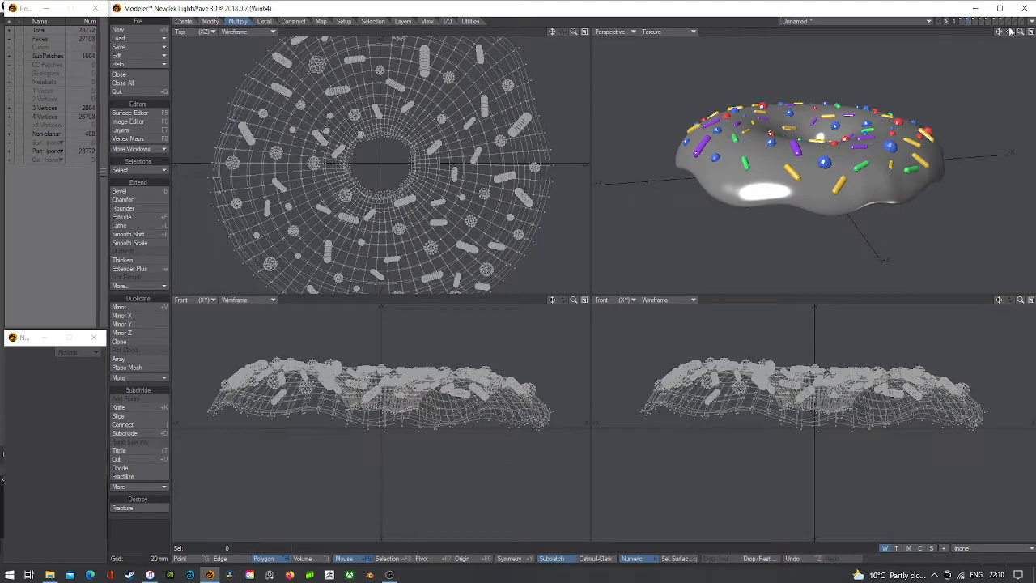
left_click_drag(1010, 33, 1031, 32)
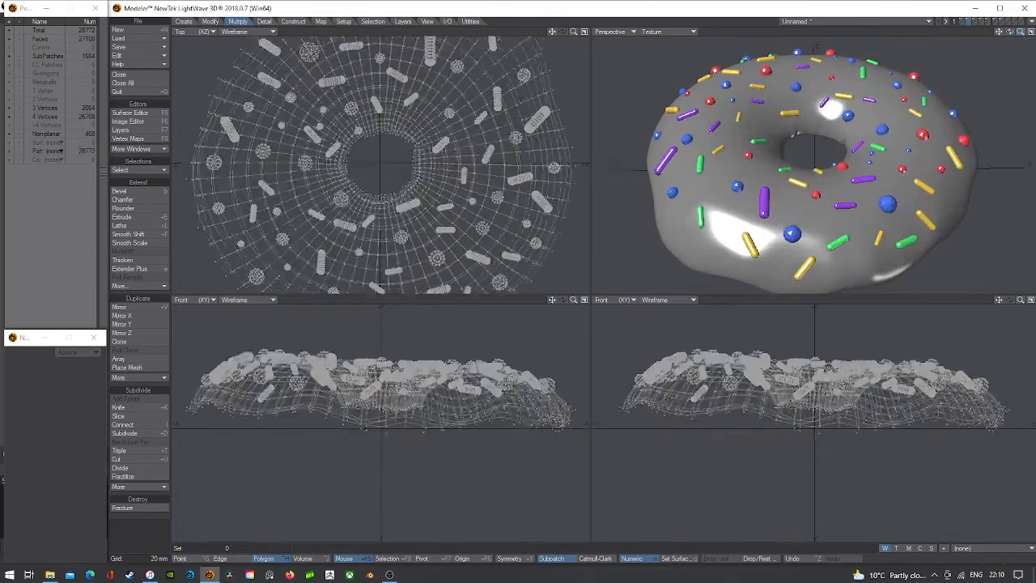
left_click(9, 38)
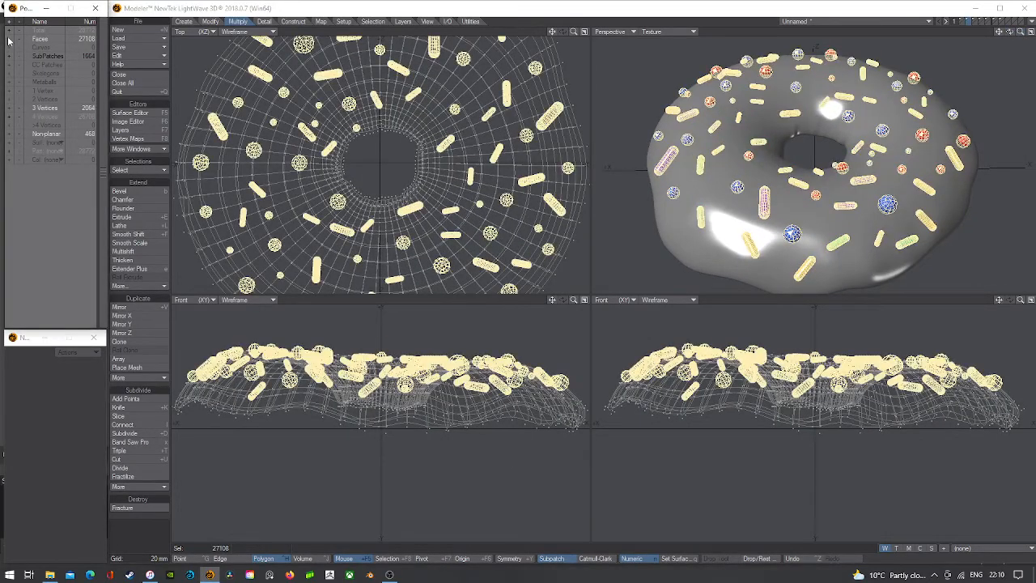
key("Tab")
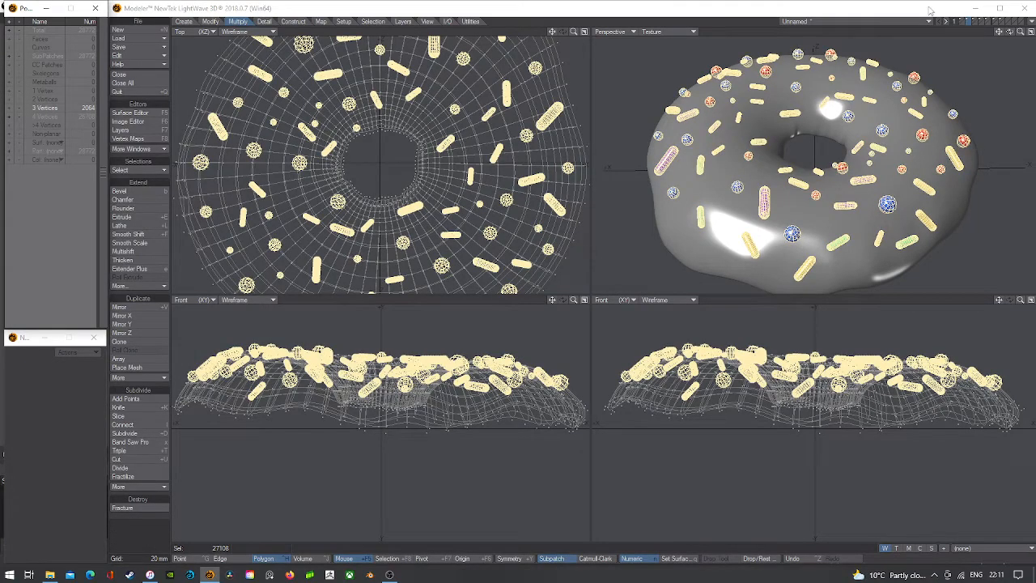
left_click(926, 33)
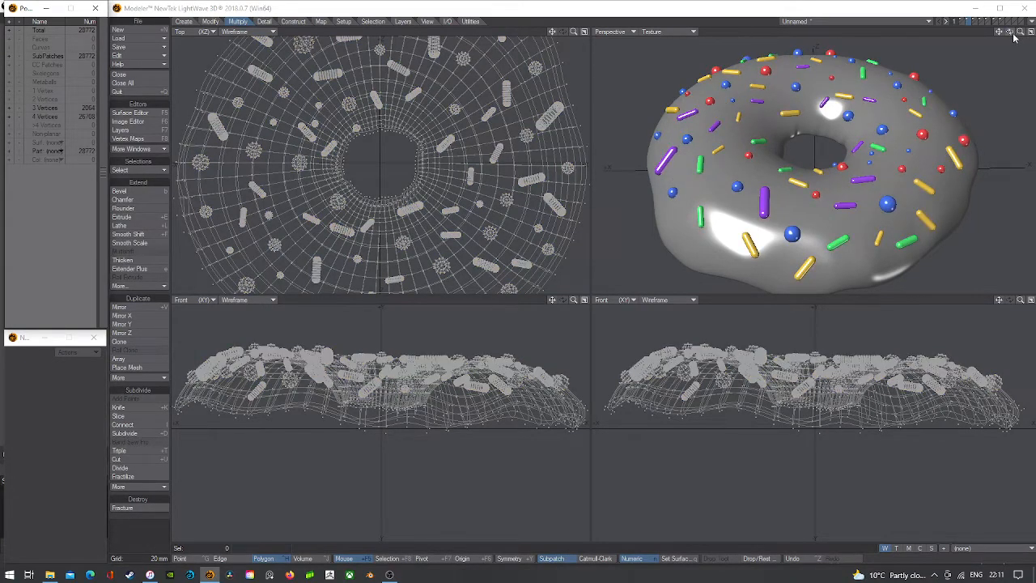
left_click_drag(1010, 31, 1021, 72)
left_click_drag(1020, 31, 980, 31)
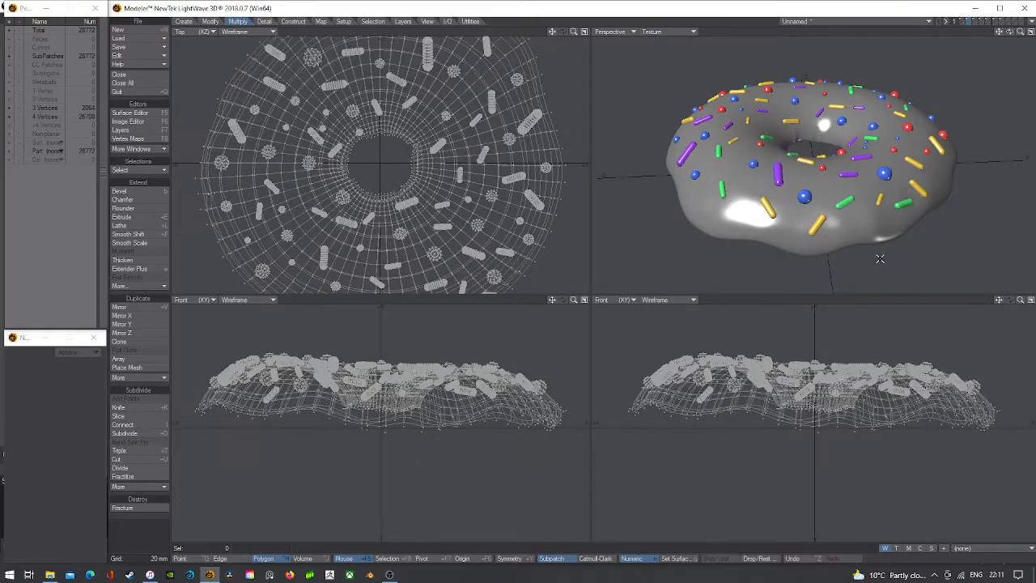
- On the donut layer, open the Surface Editor, turn on Smoothing for the Blue surface, and review the remaining surfaces' Smoothing settings
left_click(963, 23)
left_click(130, 112)
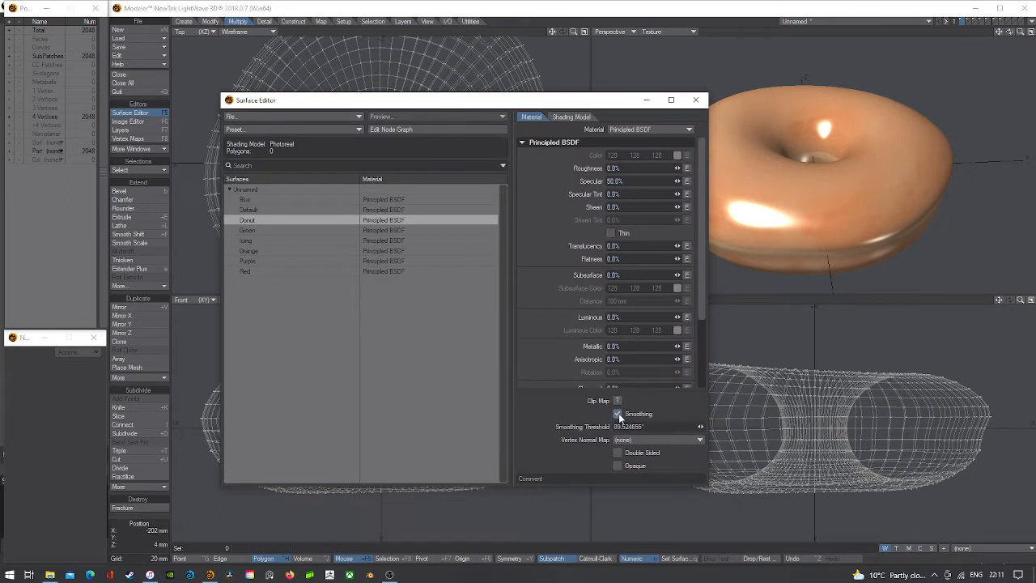
key("Up")
key("Up")
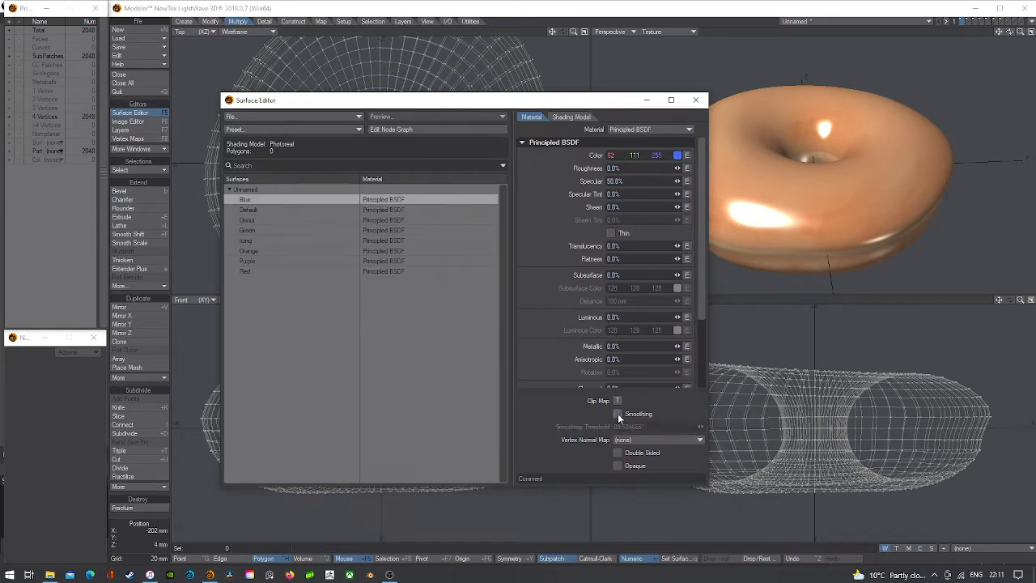
left_click(617, 414)
key("Down")
key("Down")
key("Down")
key("Down")
key("Down")
key("Down")
key("Down")
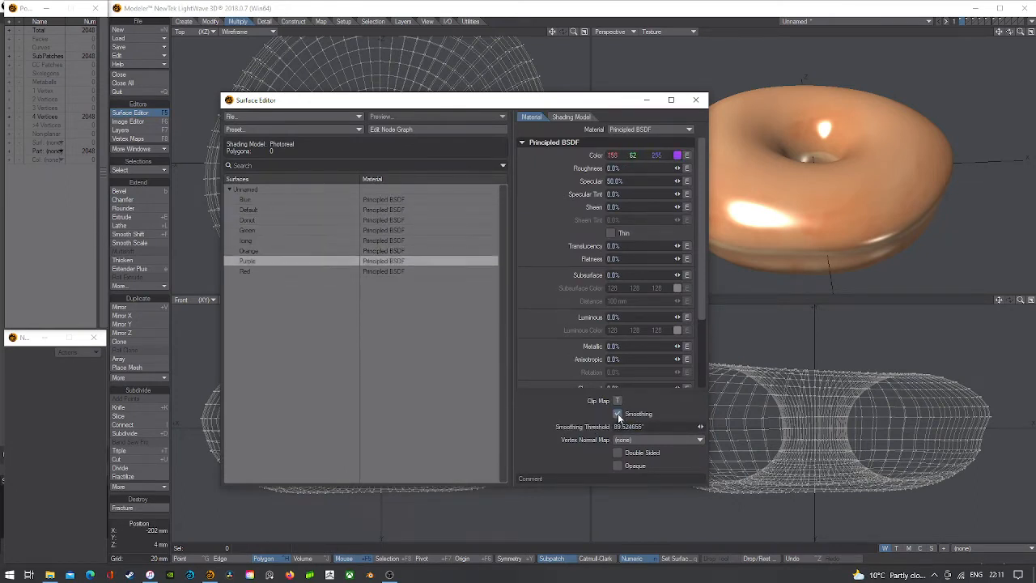
- On the icing layer, open the Icing surface's node graph and connect a new Turbulence node's Color to the Principled BSDF Color
left_click(241, 241)
left_click(970, 22)
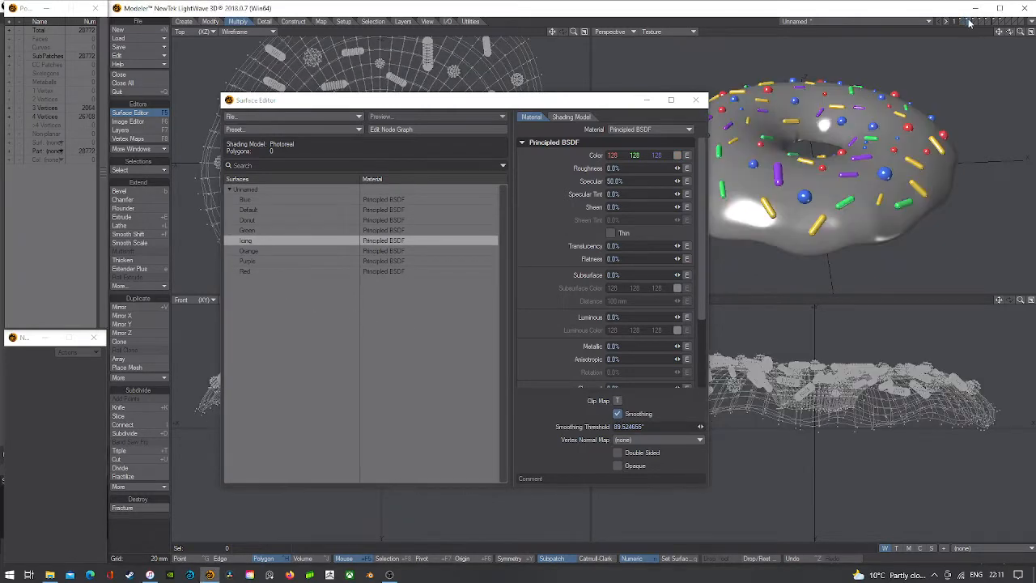
left_click(453, 128)
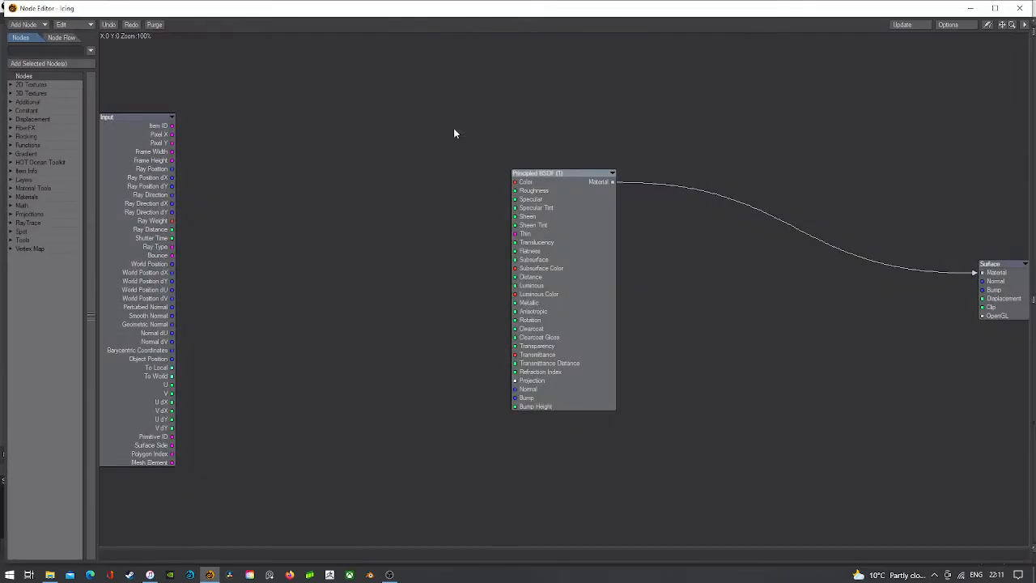
left_click(25, 25)
mouse_move(22, 28)
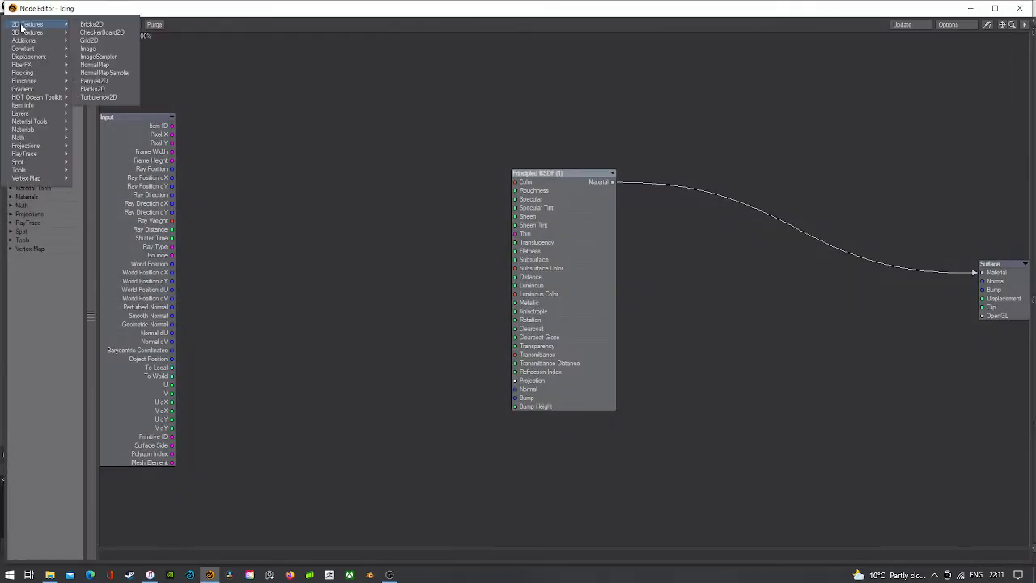
left_click(110, 160)
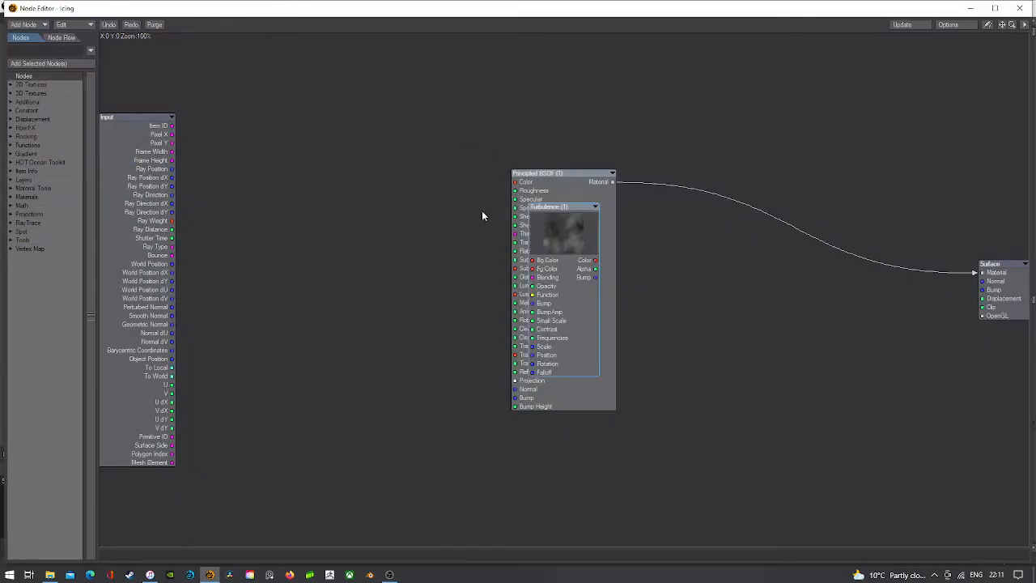
left_click_drag(562, 207, 300, 179)
left_click_drag(334, 234, 515, 181)
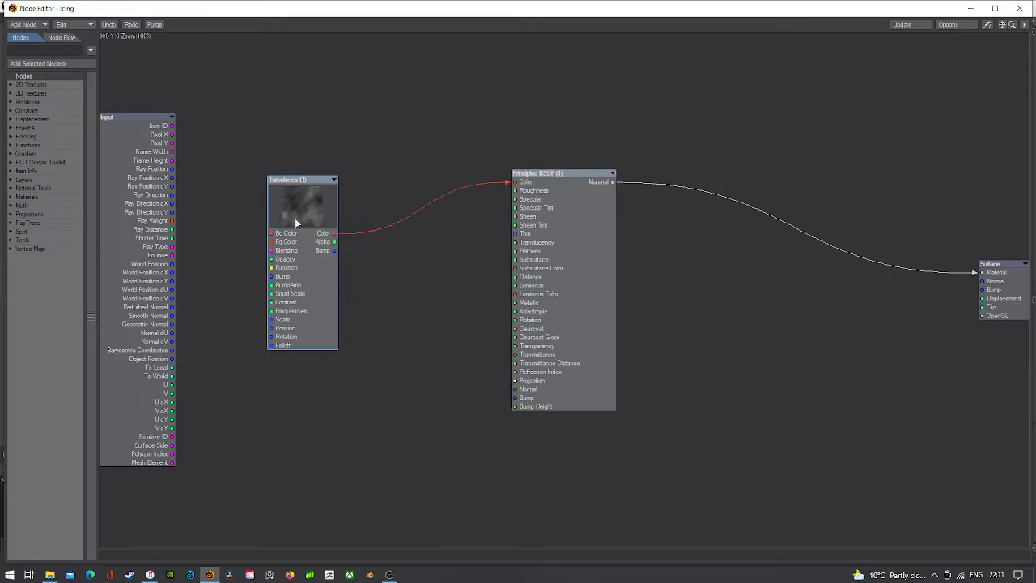
- Set the Turbulence node's background color to light pink (255, 192, 239)
double_click(295, 218)
left_click(289, 179)
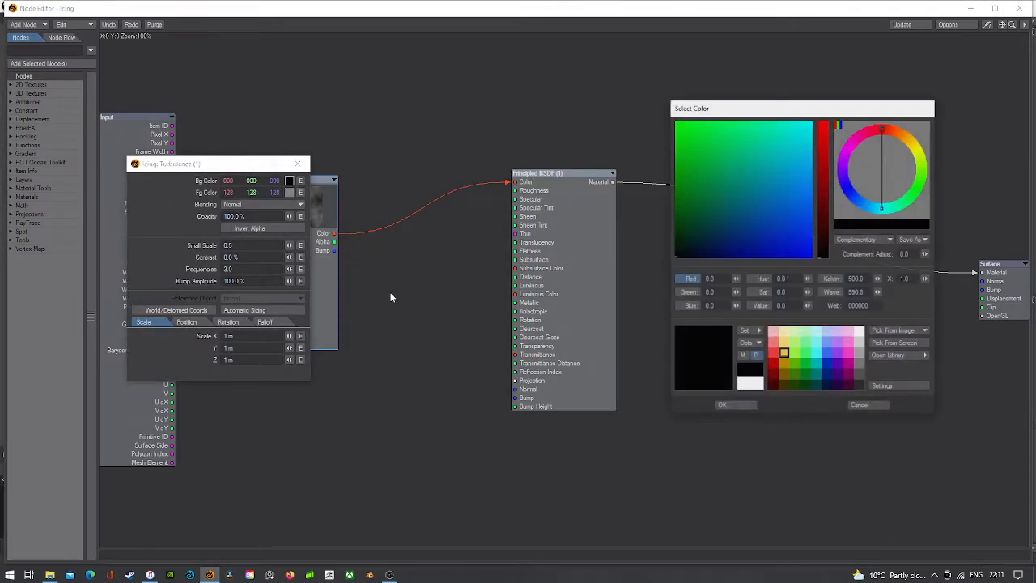
left_click(849, 343)
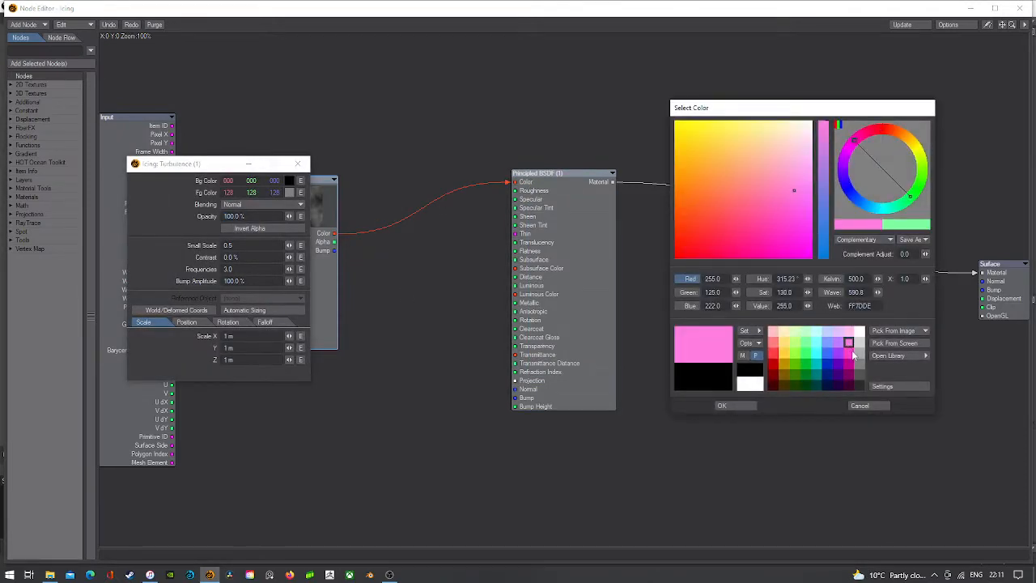
left_click(850, 333)
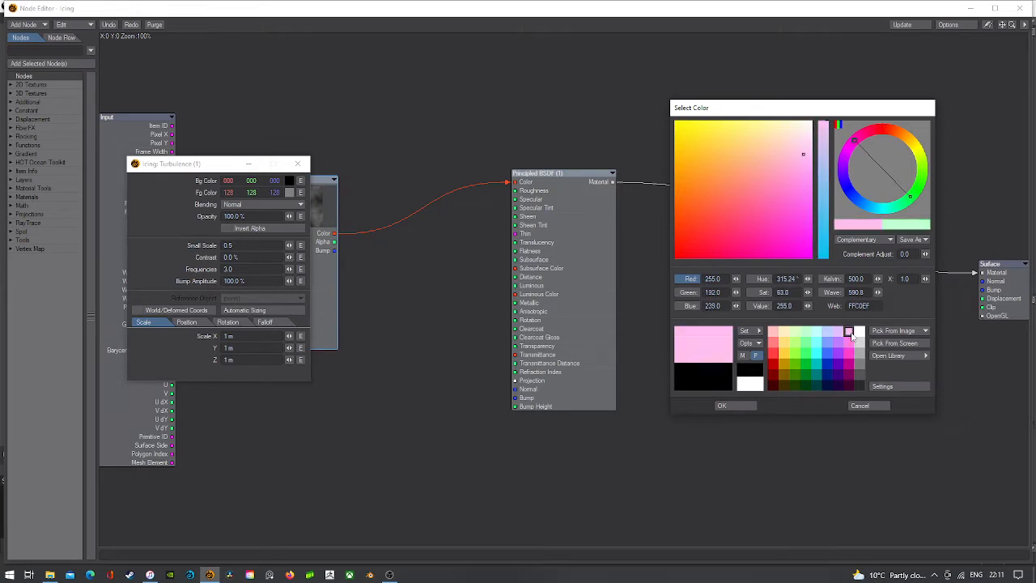
left_click(723, 406)
- Set the Turbulence node's foreground color to pink (255, 125, 222) and close its properties
left_click(289, 192)
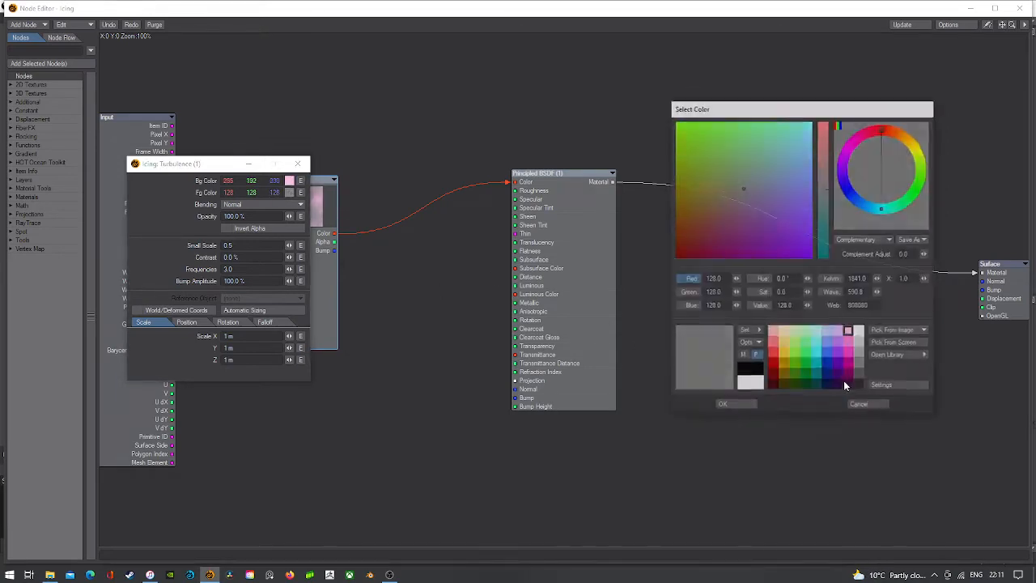
left_click(847, 344)
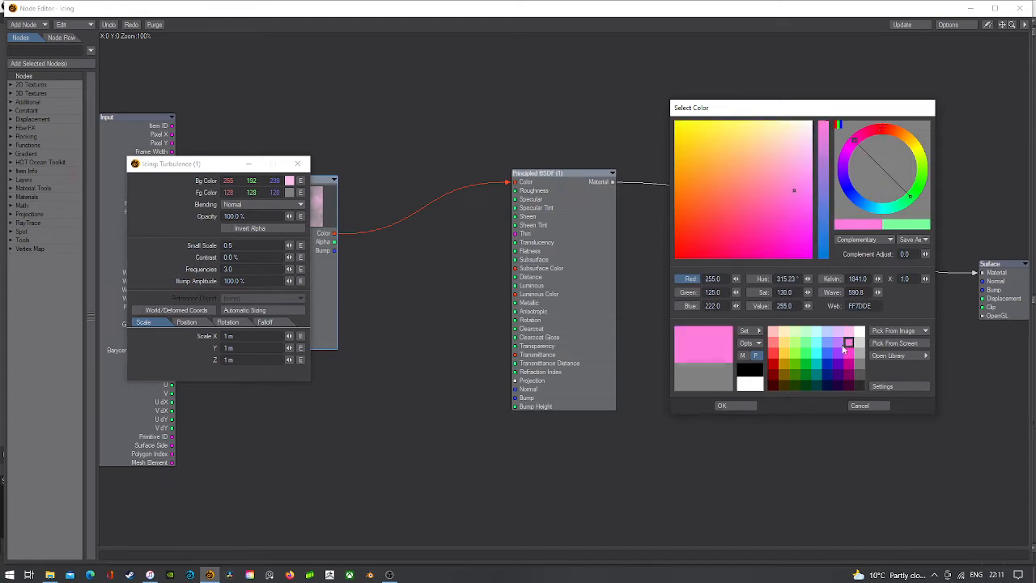
left_click(734, 405)
left_click(299, 164)
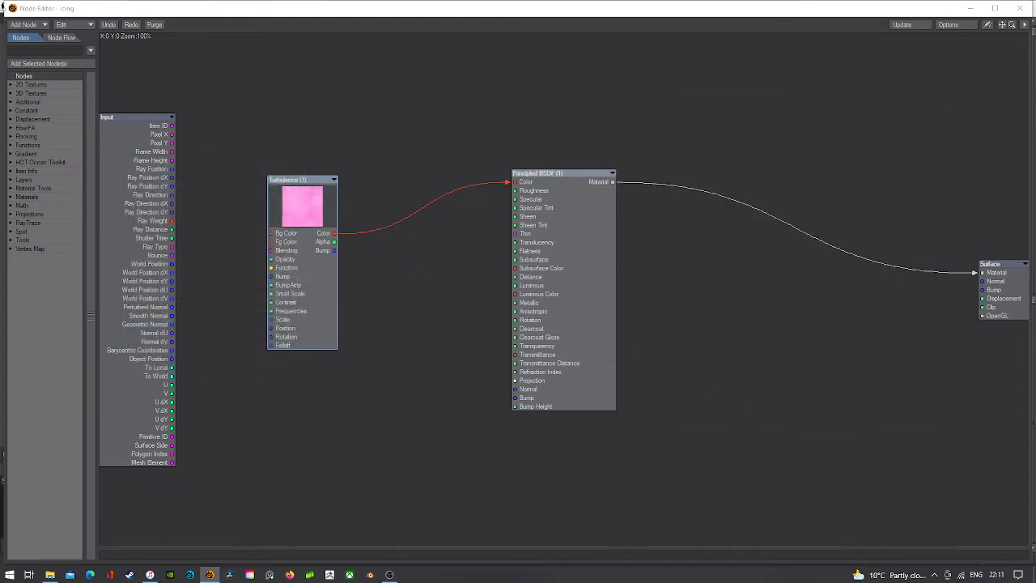
- Close the Node Editor and the Surface Editor, and display the donut and icing layers together
double_click(10, 11)
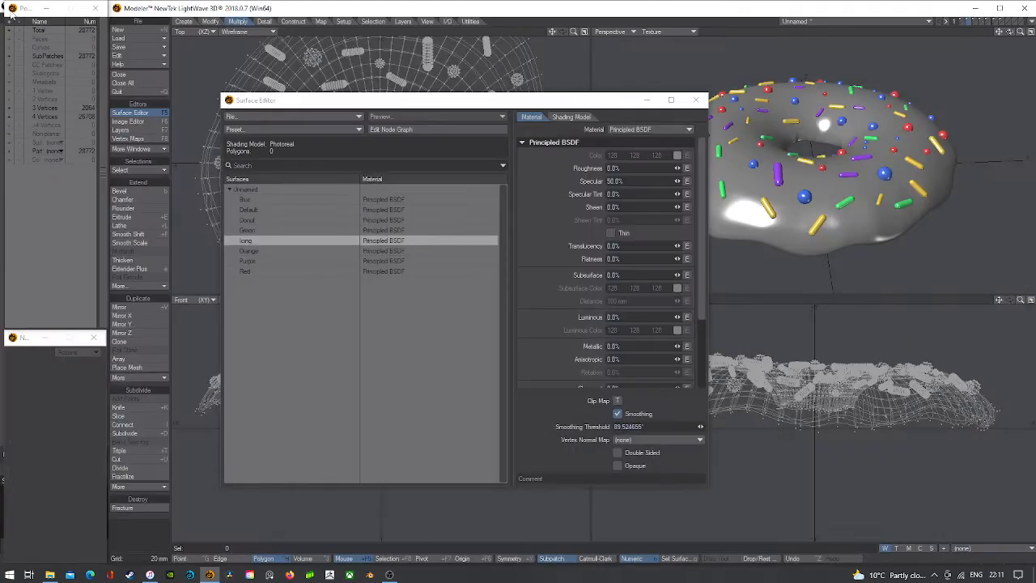
left_click(696, 99)
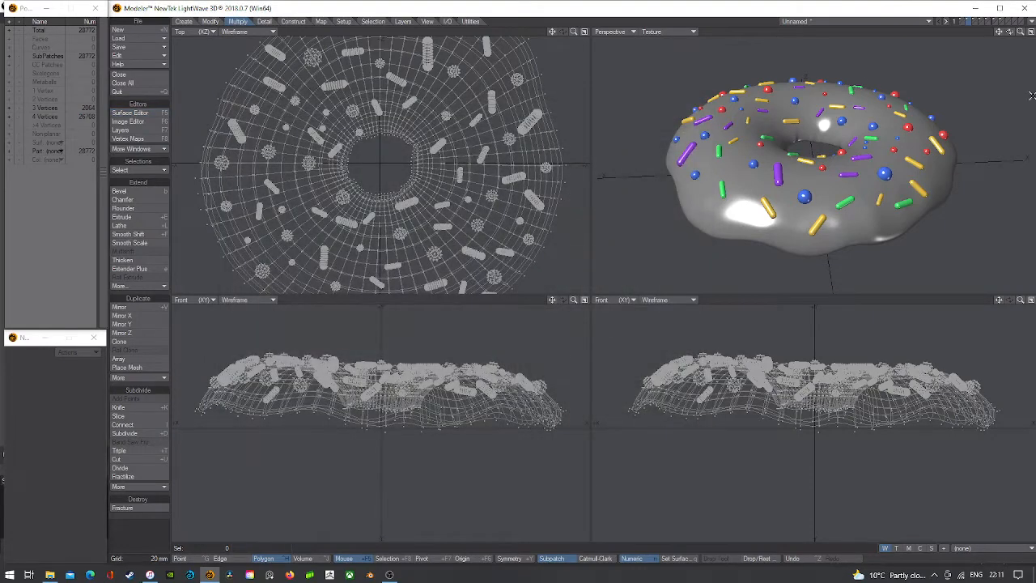
left_click(966, 22, "shift")
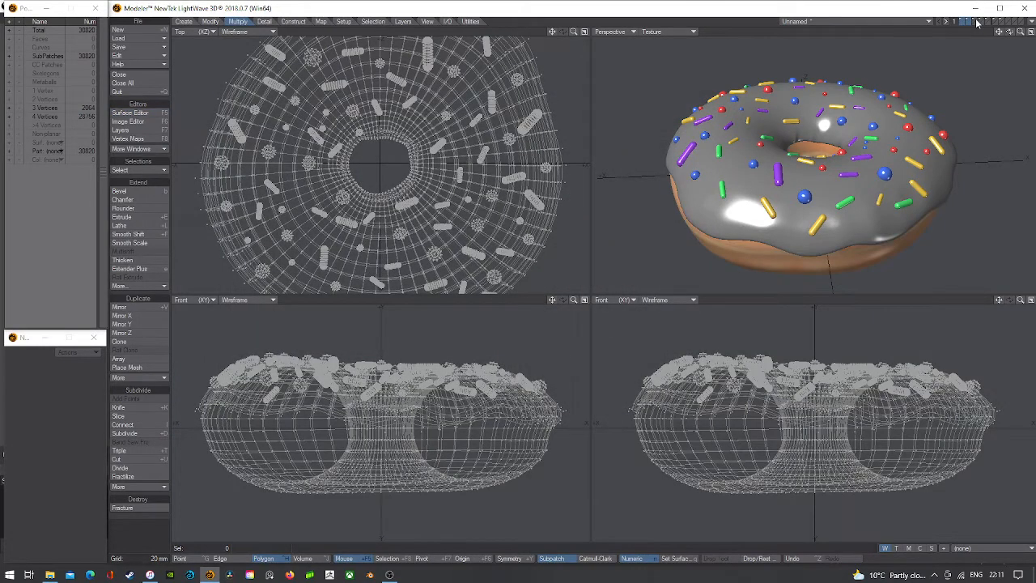
key("a")
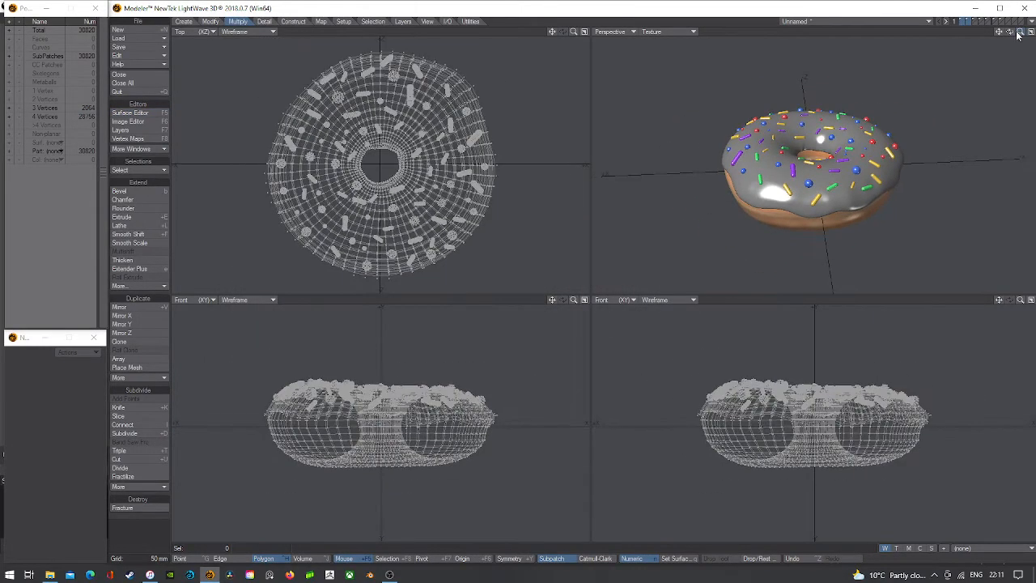
mouse_move(1010, 32)
left_mouse_down()
mouse_move(1009, 46)
mouse_move(1010, 6)
mouse_move(1027, 40)
left_mouse_up()
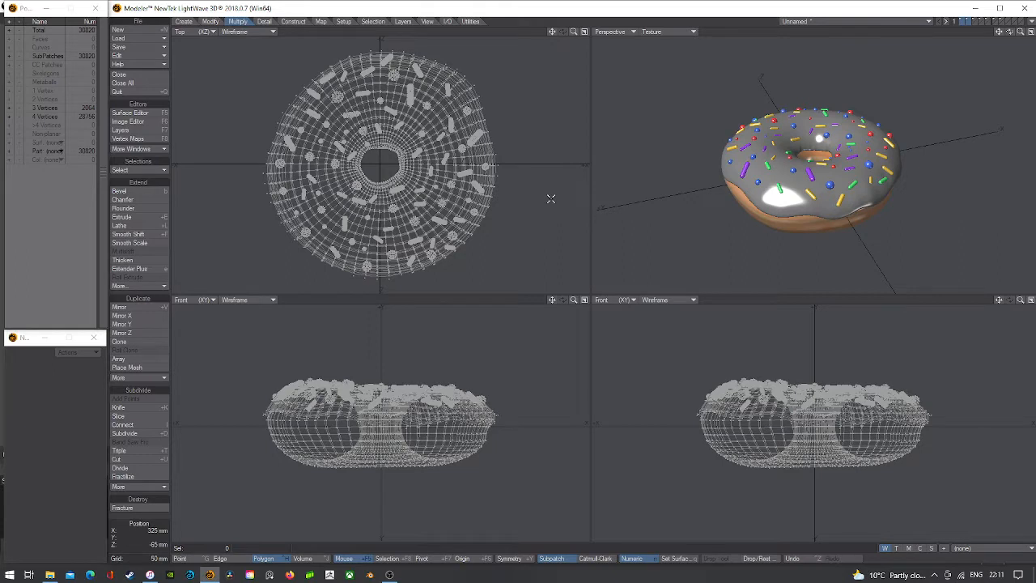
- Check the contents of the other layers and examine the donut and icing layers together in the perspective view
mouse_move(1009, 33)
left_mouse_down()
mouse_move(1022, 45)
mouse_move(967, 29)
mouse_move(1003, 22)
left_mouse_up()
left_click(976, 23)
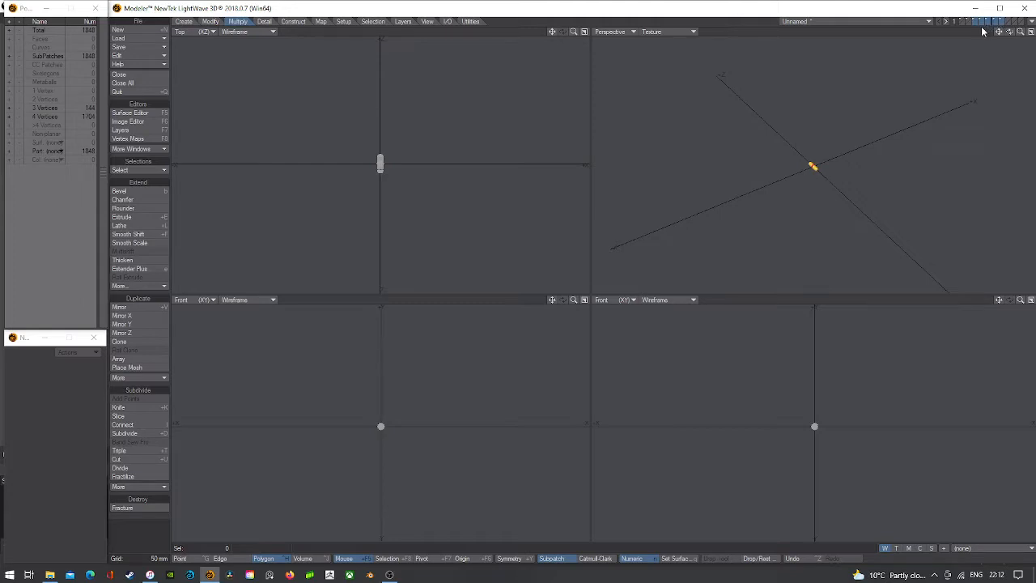
left_click(967, 23)
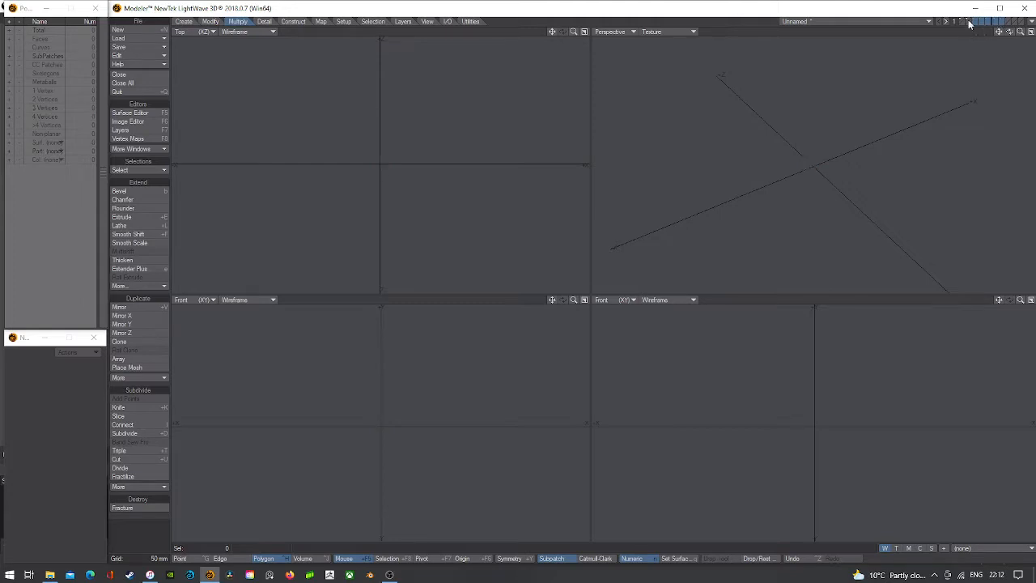
left_click(964, 23)
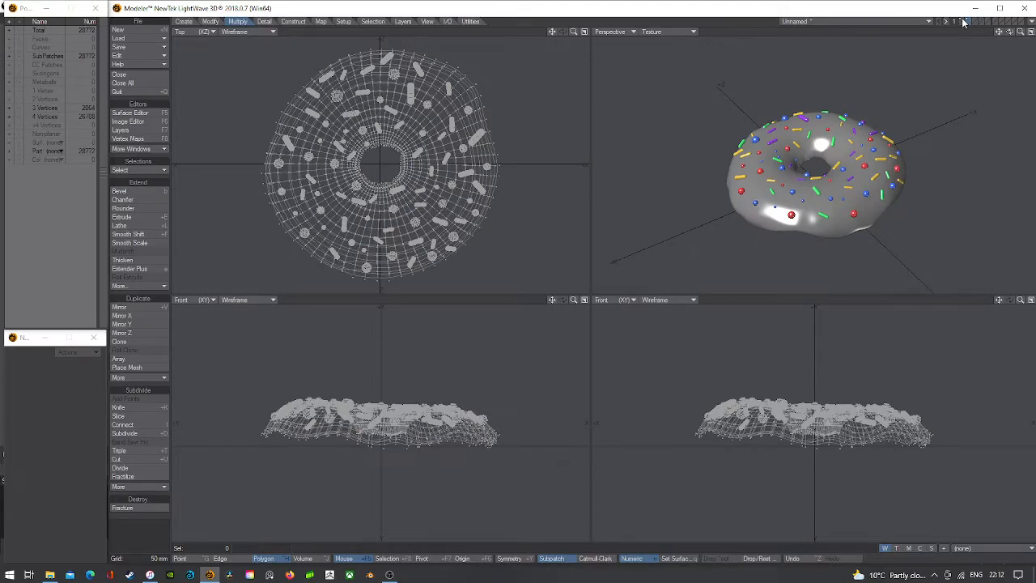
left_click(962, 21, "shift")
key("a")
left_click_drag(1009, 32, 943, 20)
key("a")
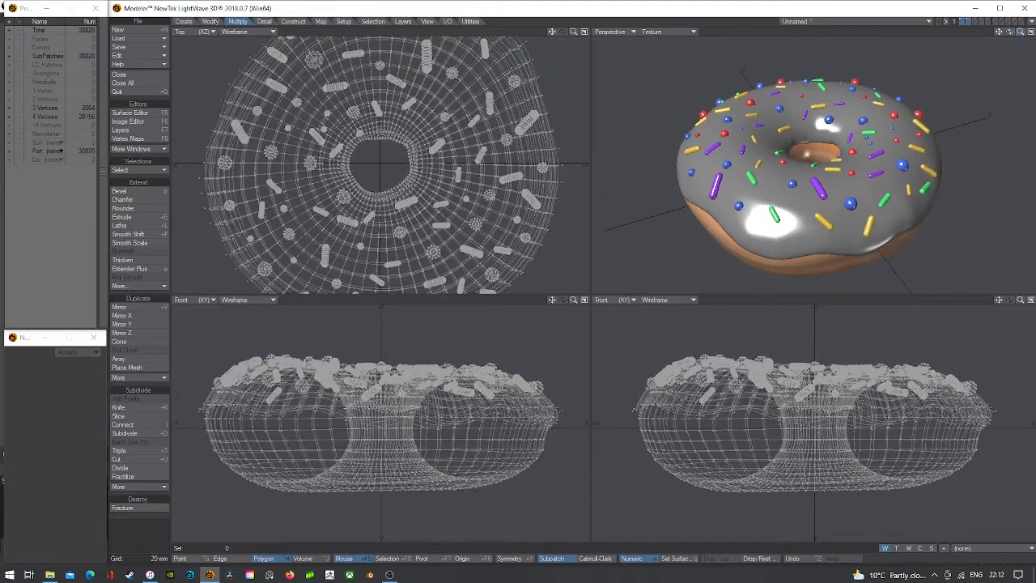
left_click_drag(1021, 31, 996, 25)
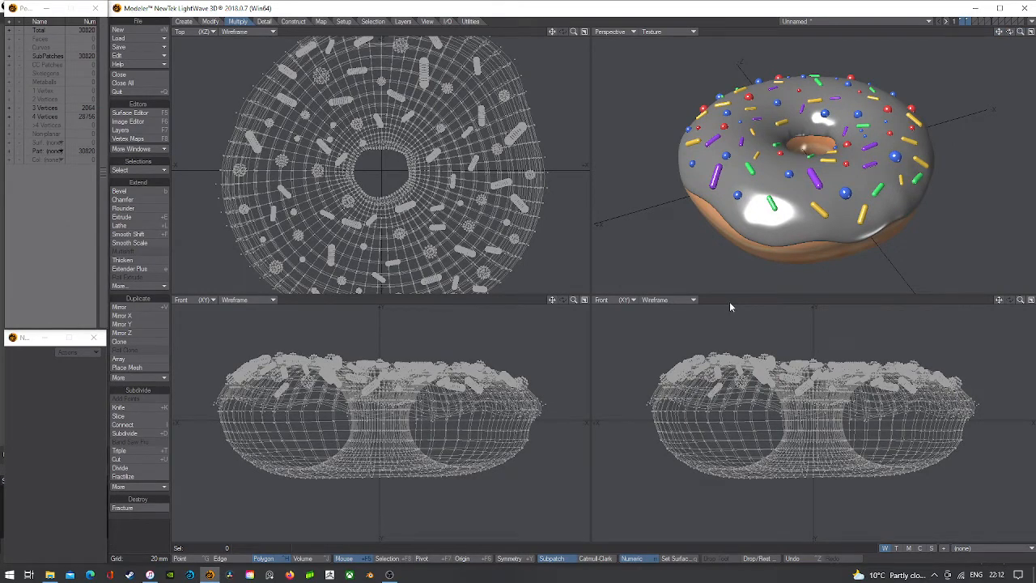
- On the icing layer, set the surface entry in the polygon statistics to Blue
left_click(968, 22)
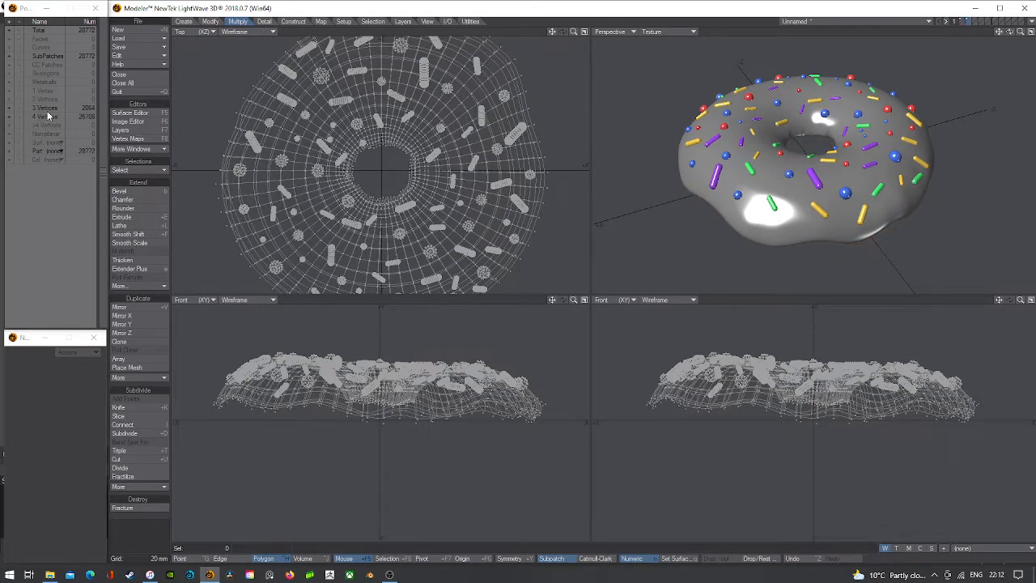
left_click(45, 143)
left_click(36, 149)
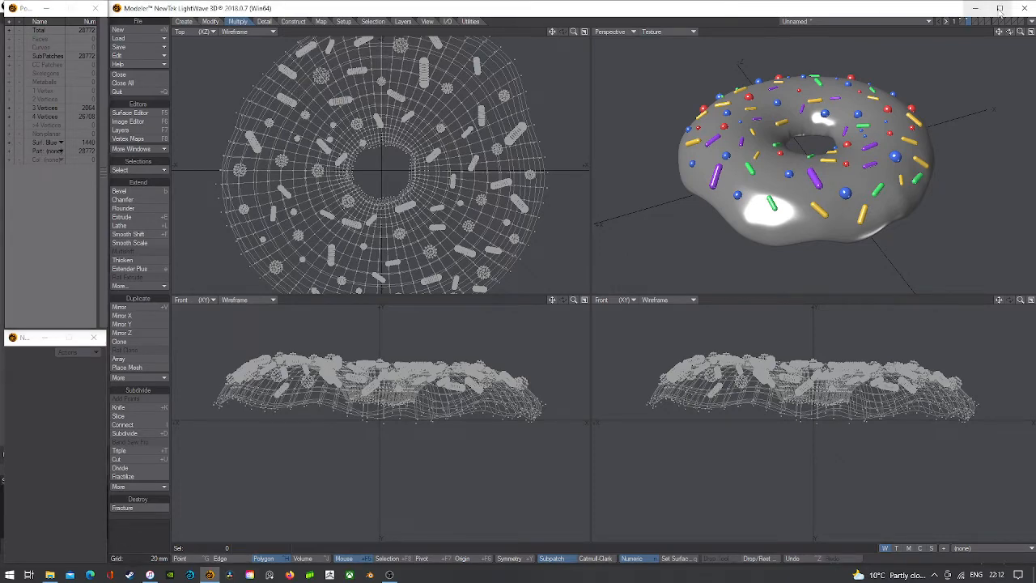
- Cut the geometry of the donut and icing layers and paste it all into the first layer
left_click(964, 22)
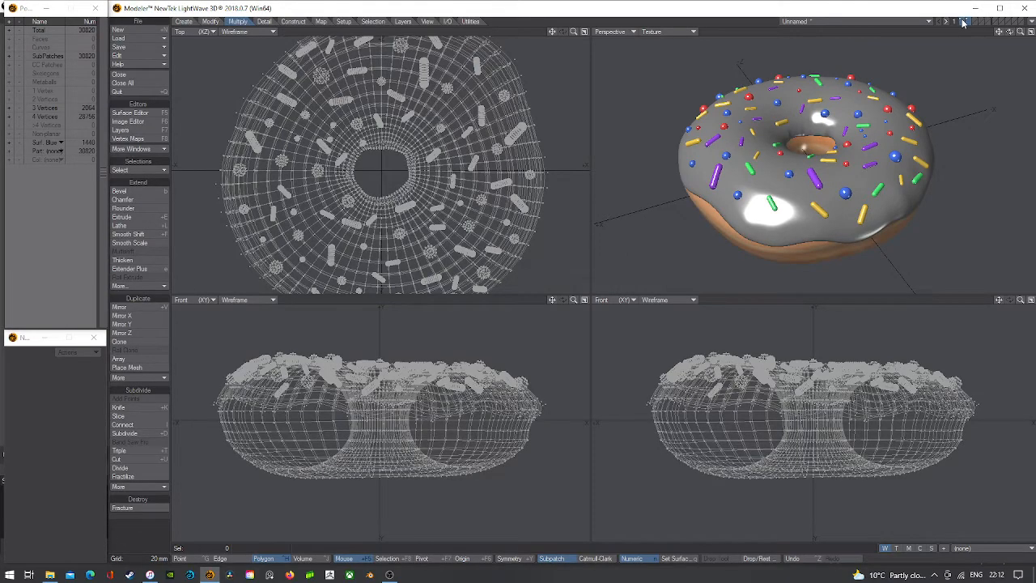
left_click(963, 22)
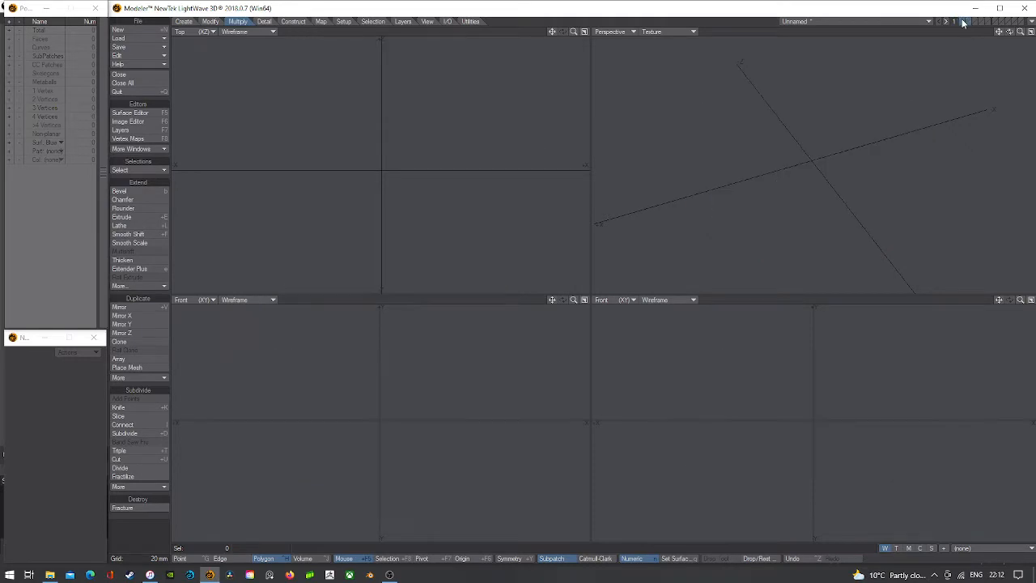
left_click(962, 22)
- Save the combined object to the Desktop under the name Donut
key("a")
left_click_drag(1010, 32, 1031, 34)
key("s")
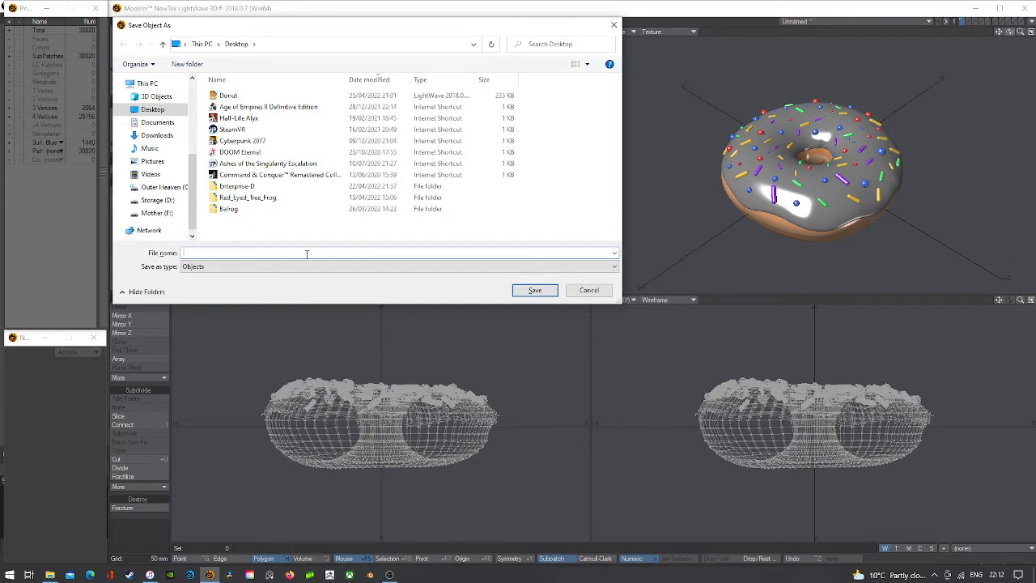
type("Donut")
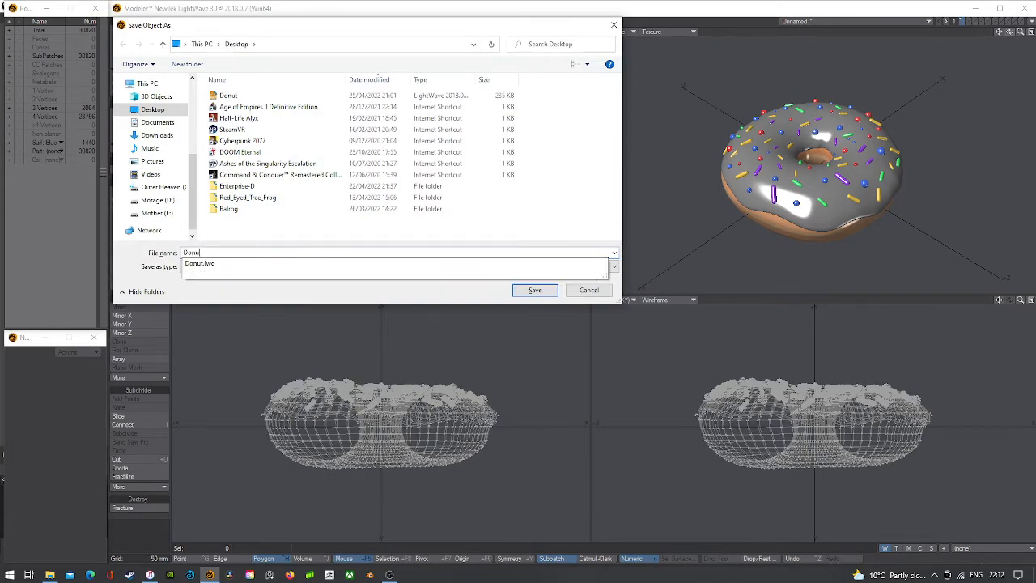
key("Return")
left_click(509, 328)
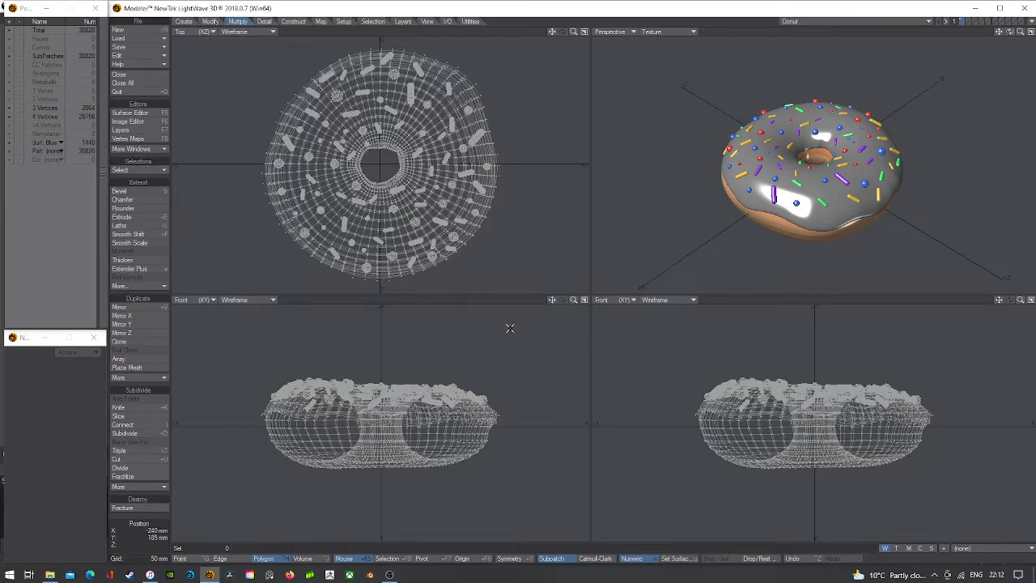
- Inspect the donut in the perspective view with Wireframe Shade and return the view to Texture shading
mouse_move(1009, 31)
left_mouse_down()
mouse_move(975, 35)
mouse_move(1004, 18)
mouse_move(1011, 33)
left_mouse_up()
left_click(653, 31)
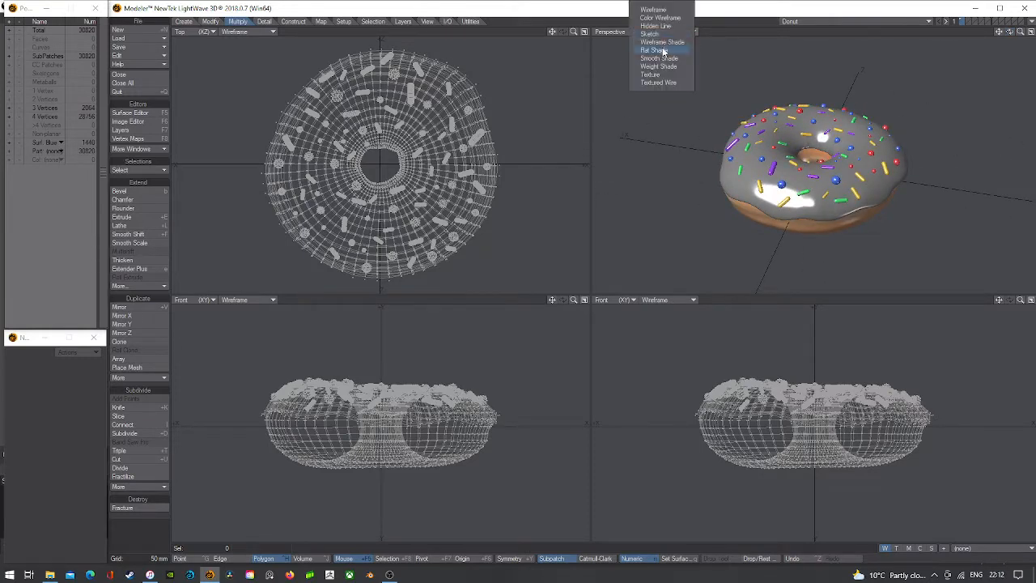
left_click(662, 43)
left_click(670, 32)
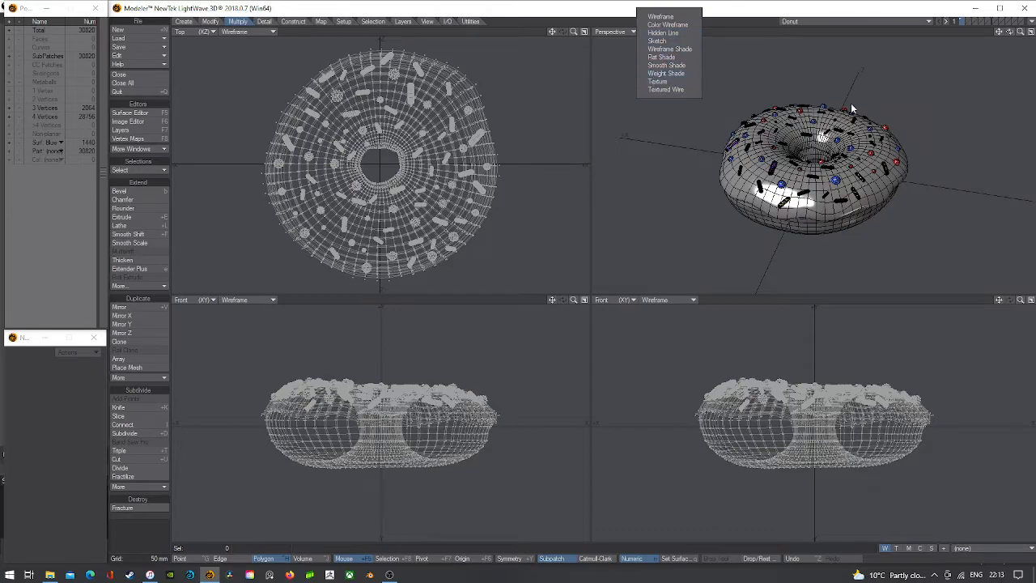
left_click(852, 108)
left_click_drag(1021, 33, 1010, 34)
left_click_drag(1021, 34, 1007, 34)
left_click(667, 32)
left_click(660, 79)
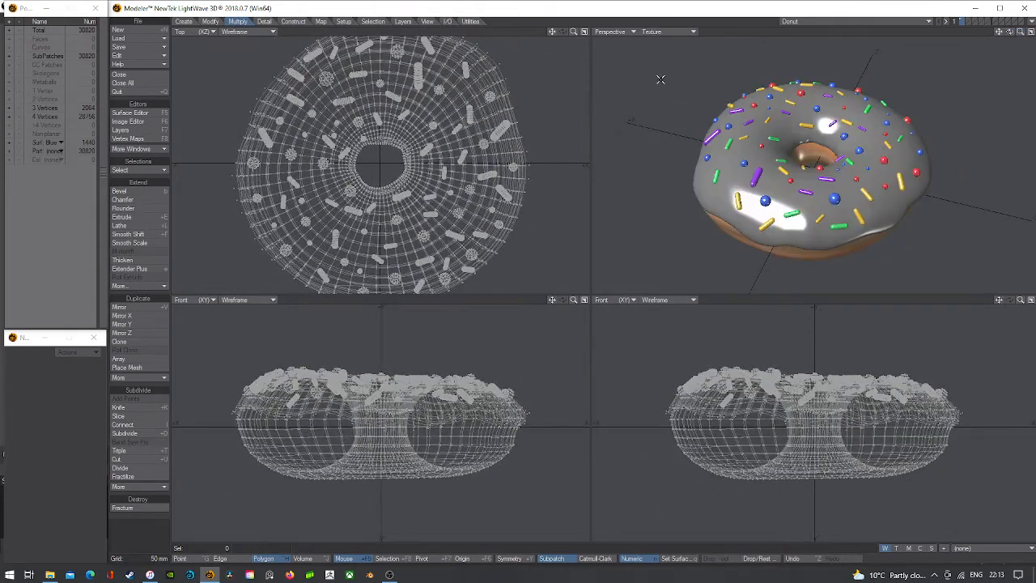
left_click_drag(1021, 32, 1007, 33)
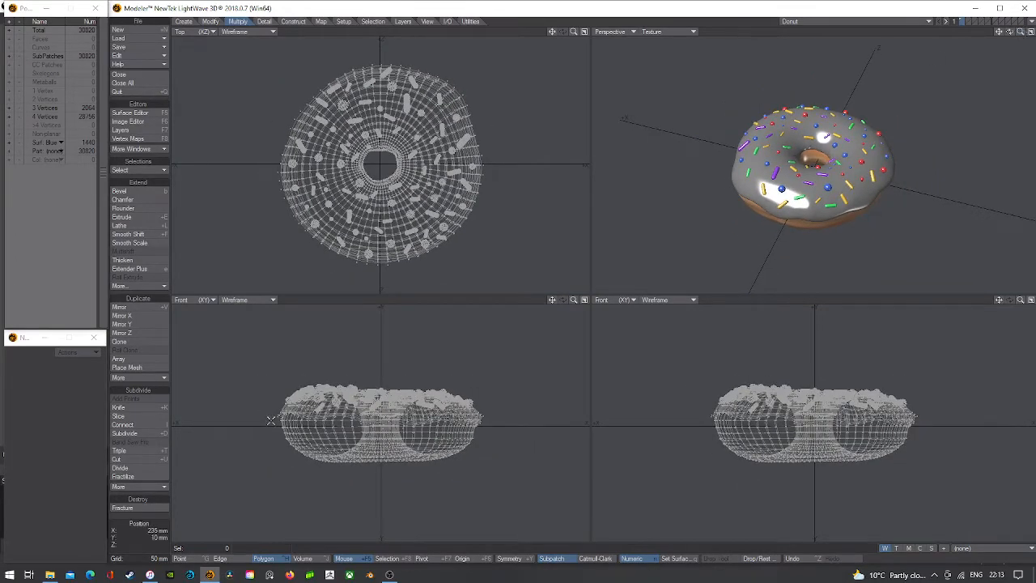
left_click(211, 22)
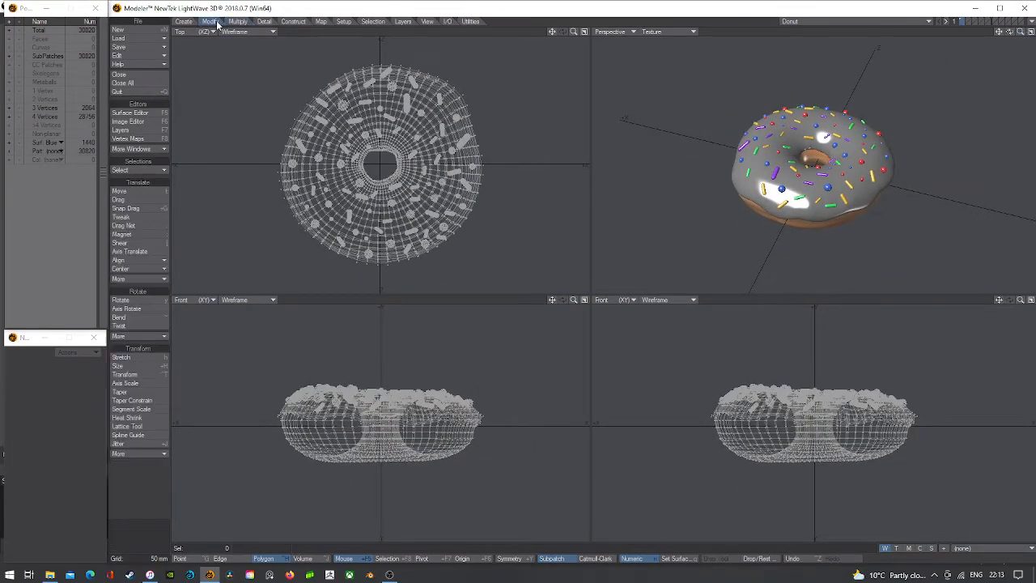
left_click(134, 278)
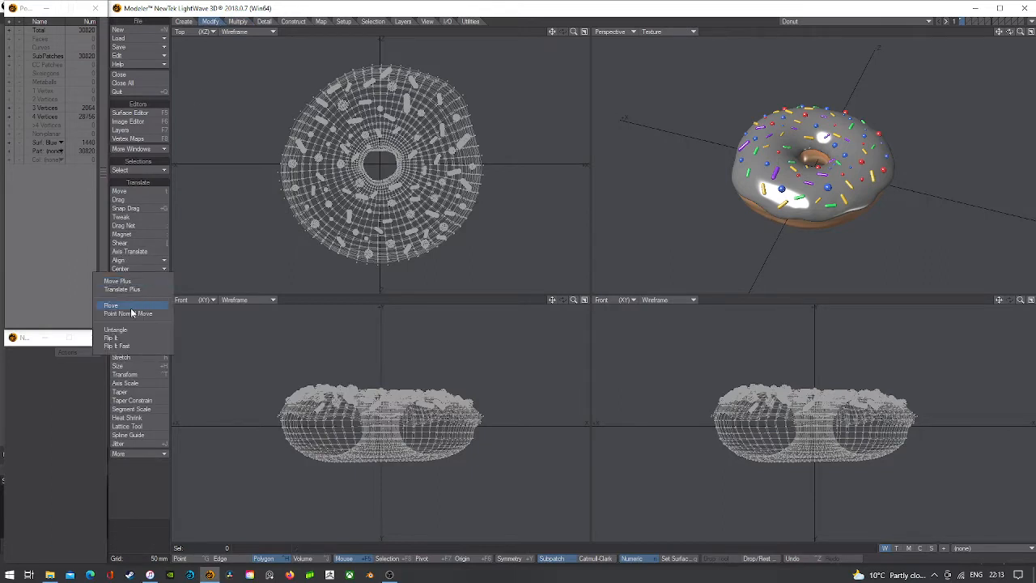
left_click(156, 335)
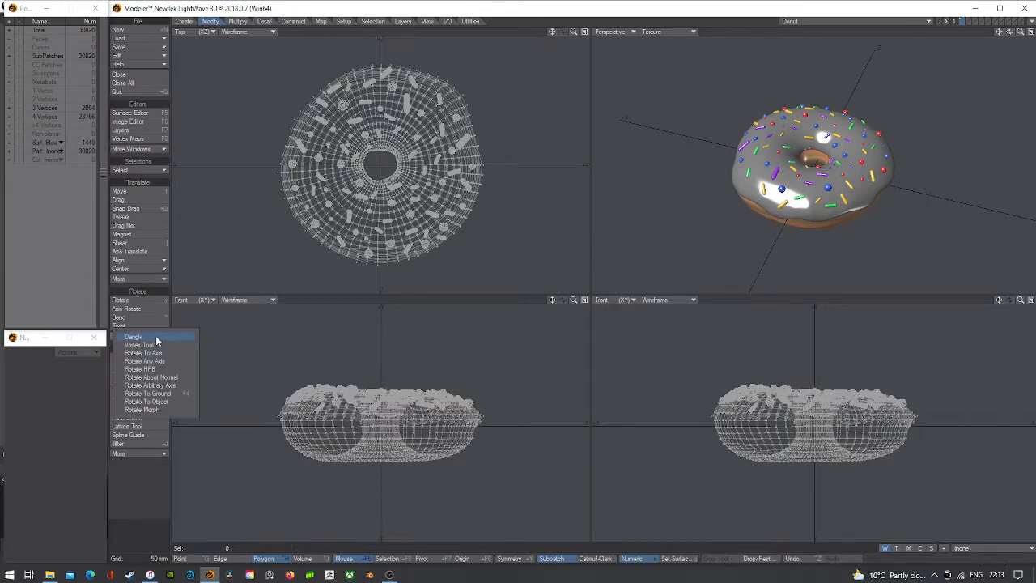
left_click(297, 330)
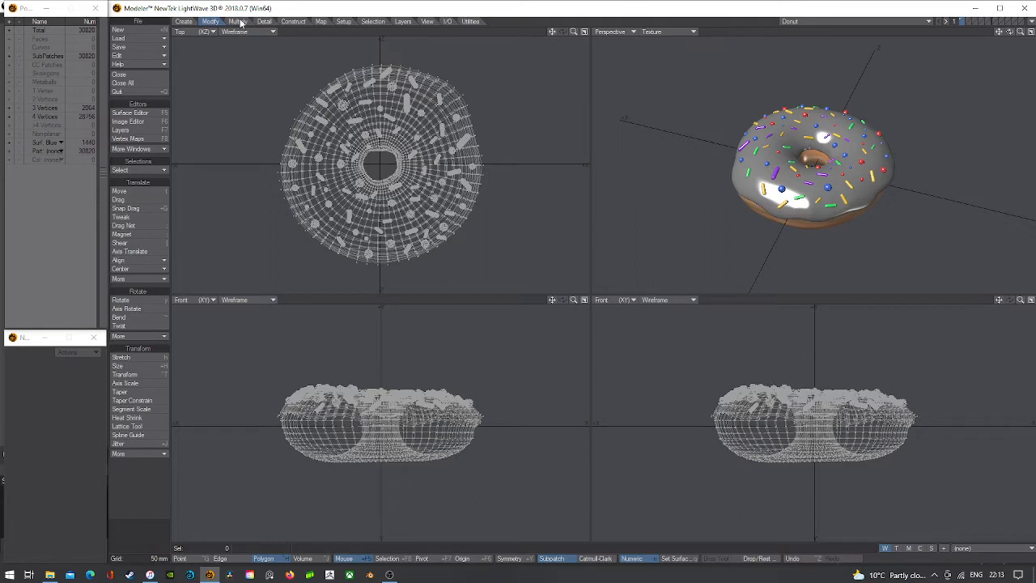
left_click(140, 453)
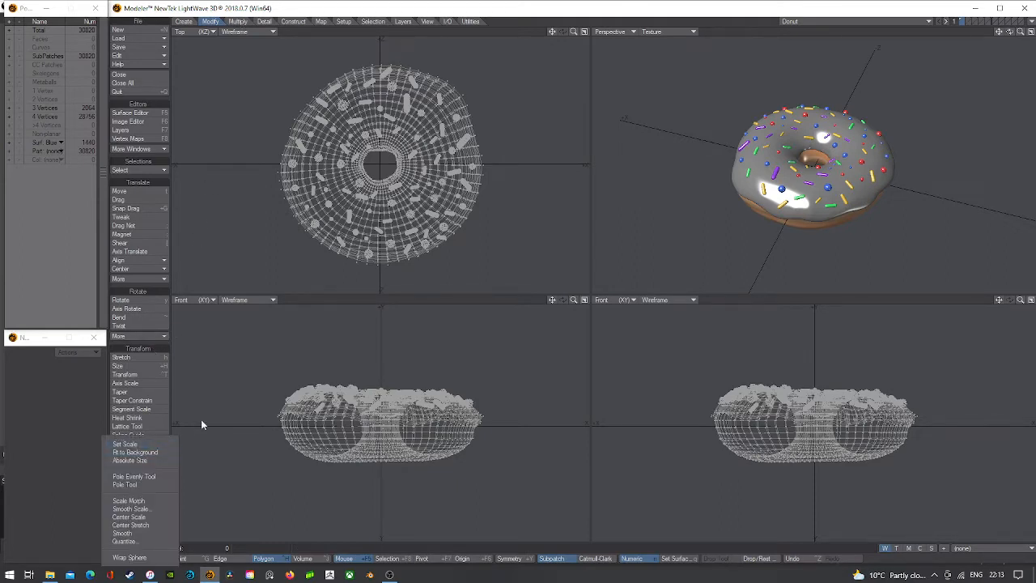
left_click(185, 23)
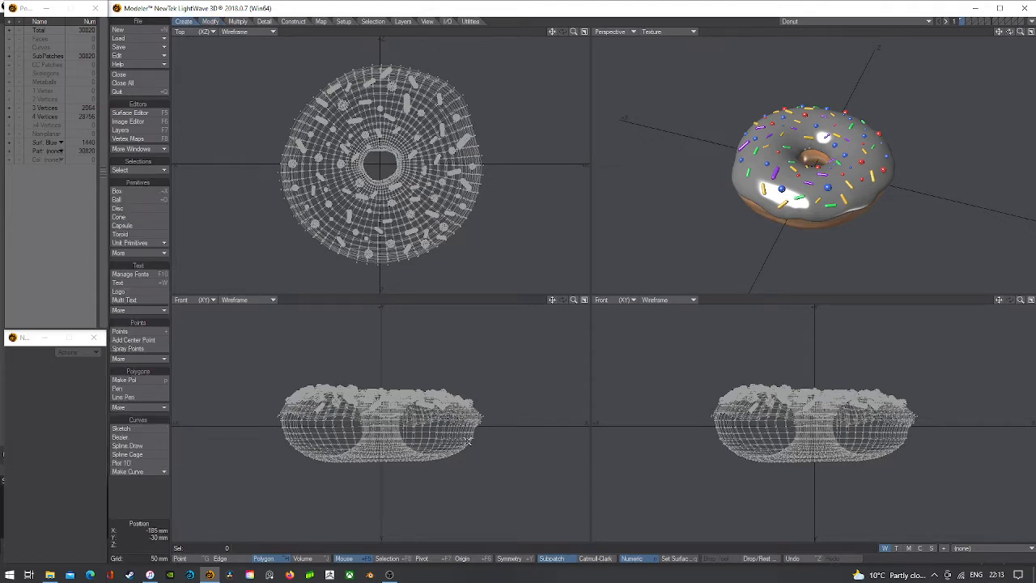
- Move the whole donut straight up by 75 mm, then a further 2 mm, to rest its underside on the ground line
key("y")
key("t")
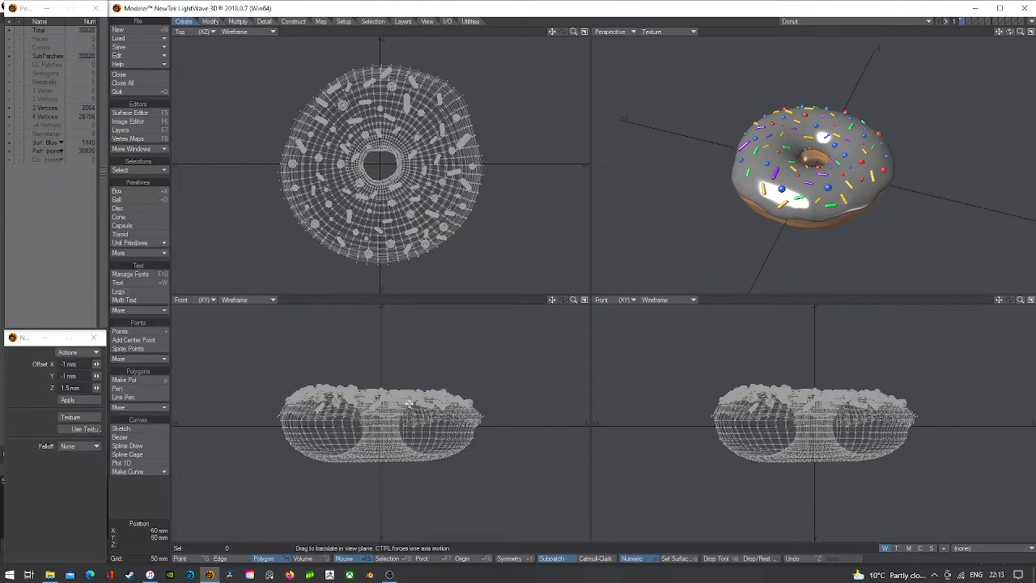
key("a")
left_click_drag(328, 414, 328, 435)
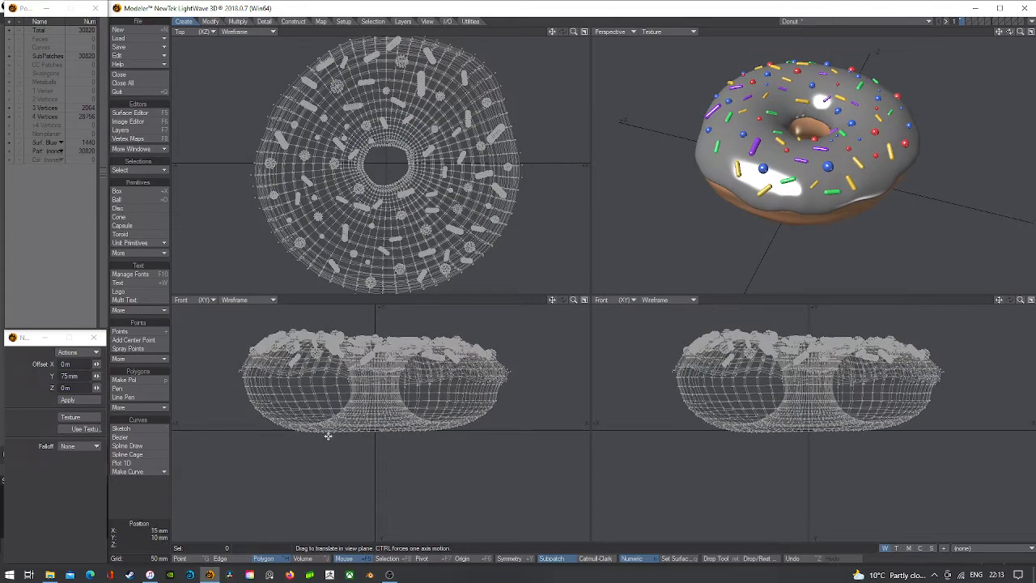
scroll(298, 429, "up", 6)
left_click_drag(421, 401, 422, 393)
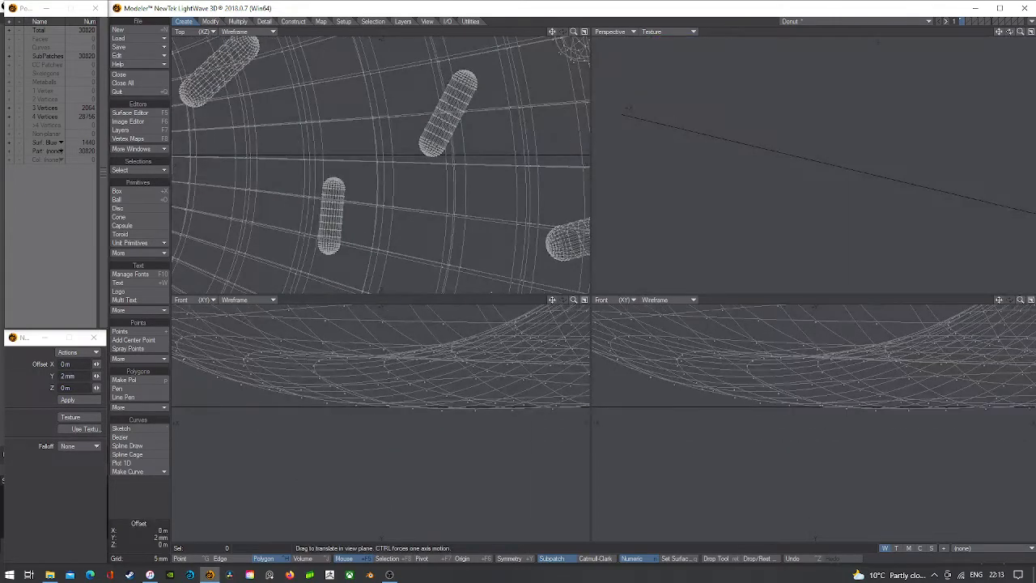
scroll(424, 405, "down", 8)
key("space")
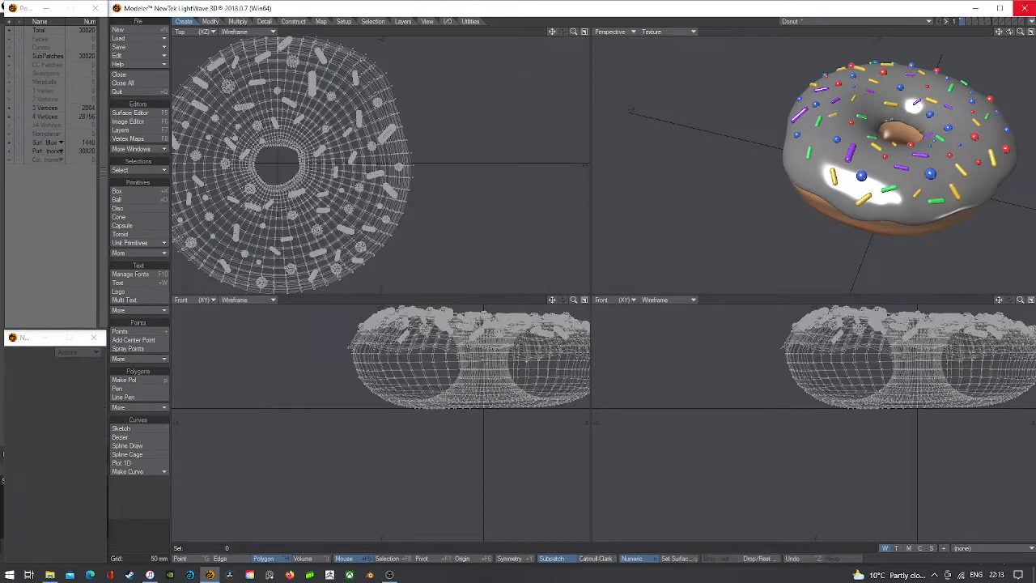
key("a")
- Activate the empty second layer with the donut layer as background, trying a default 1 m box there and undoing it
left_click(967, 20)
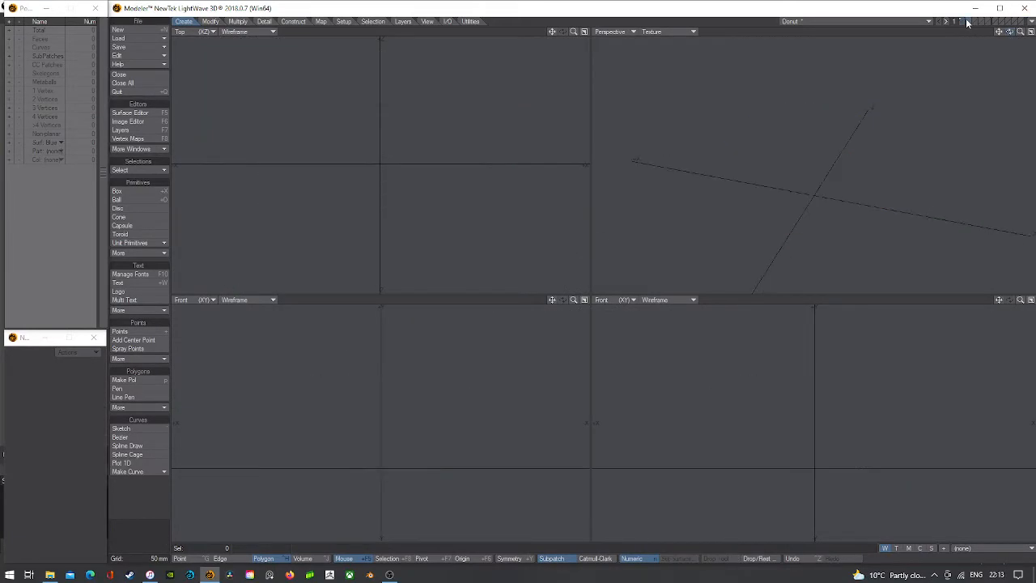
left_click(144, 191)
key("n")
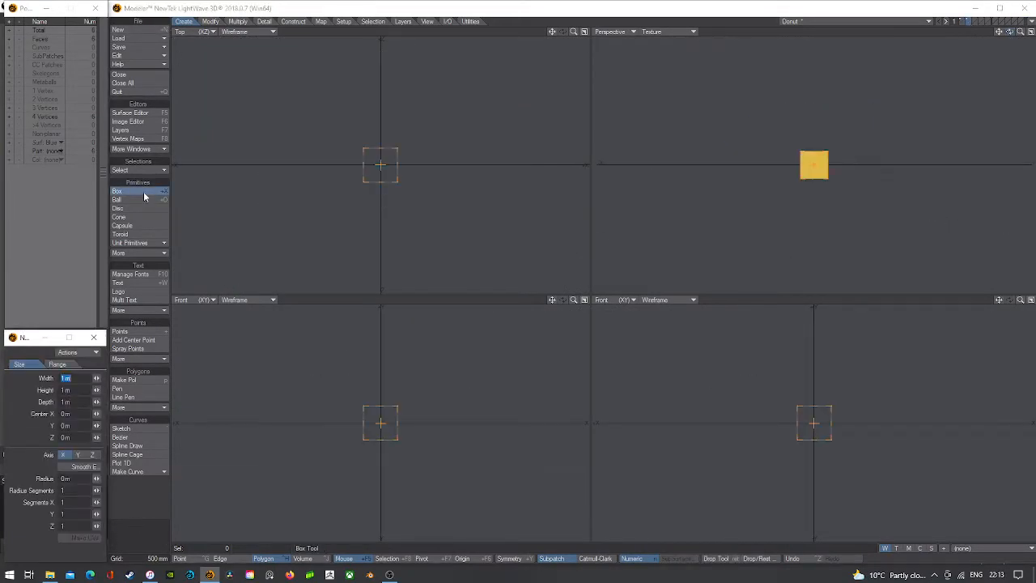
left_click(964, 26)
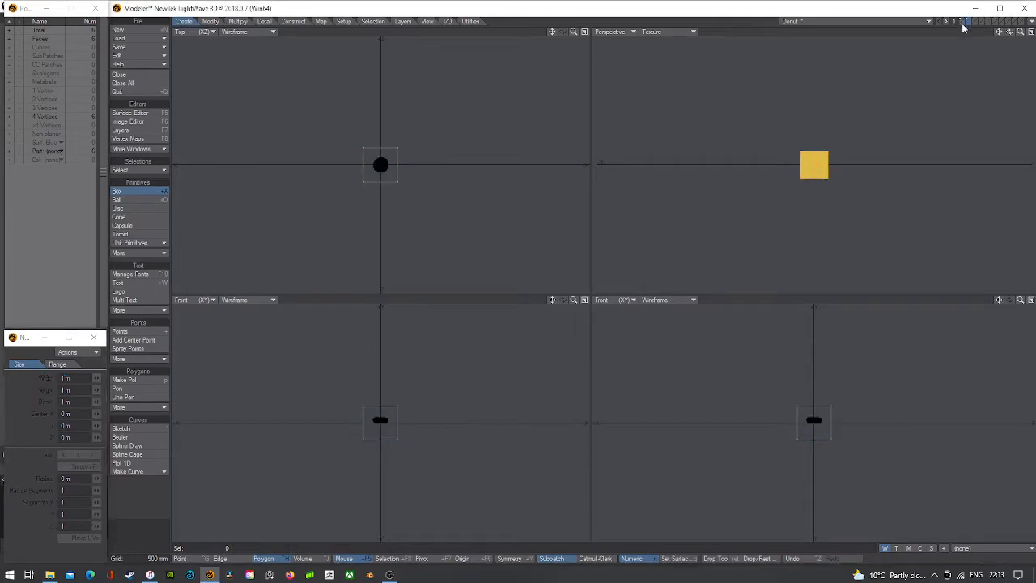
scroll(459, 169, "up", 2)
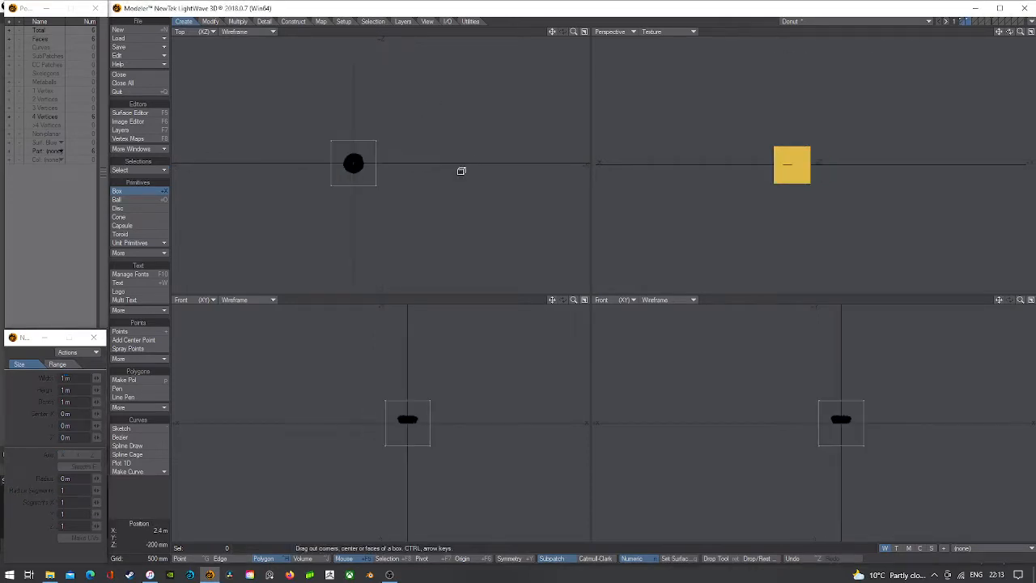
key("ctrl+z")
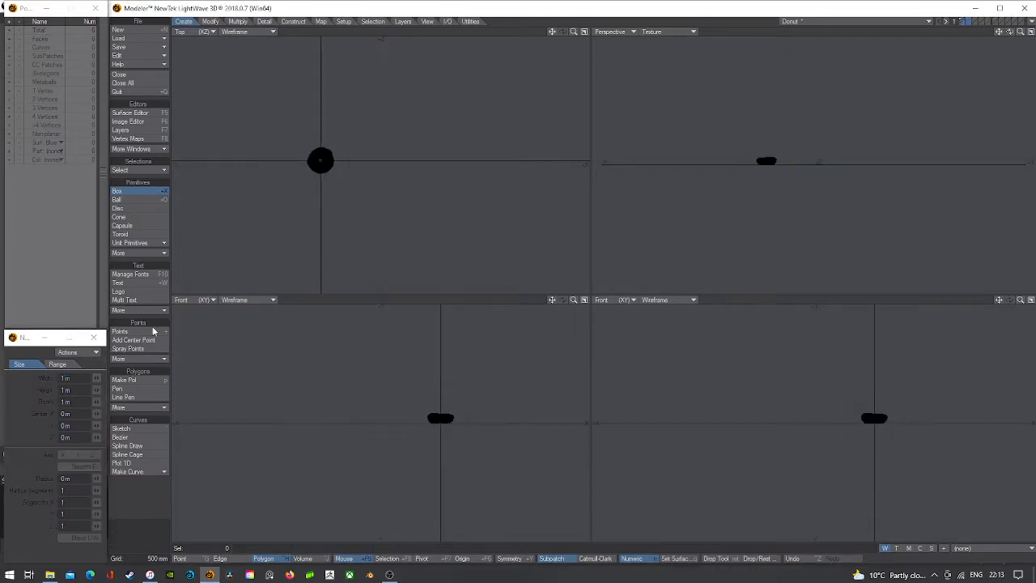
- Start a flat box beneath the donut with 5 m width, 0 m height and 5 m depth
left_click(135, 193)
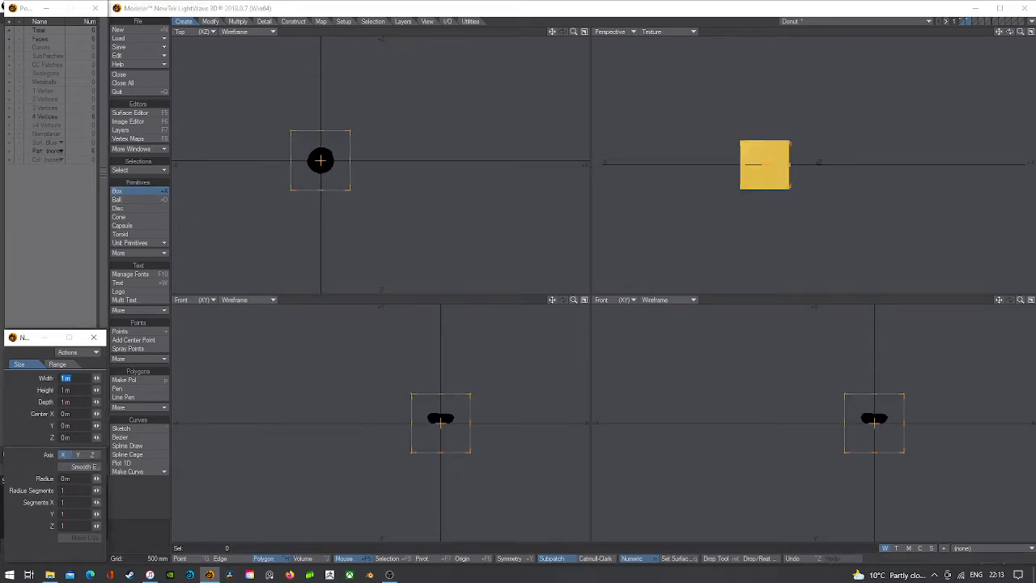
type("5")
key("Tab")
type("0")
key("Tab")
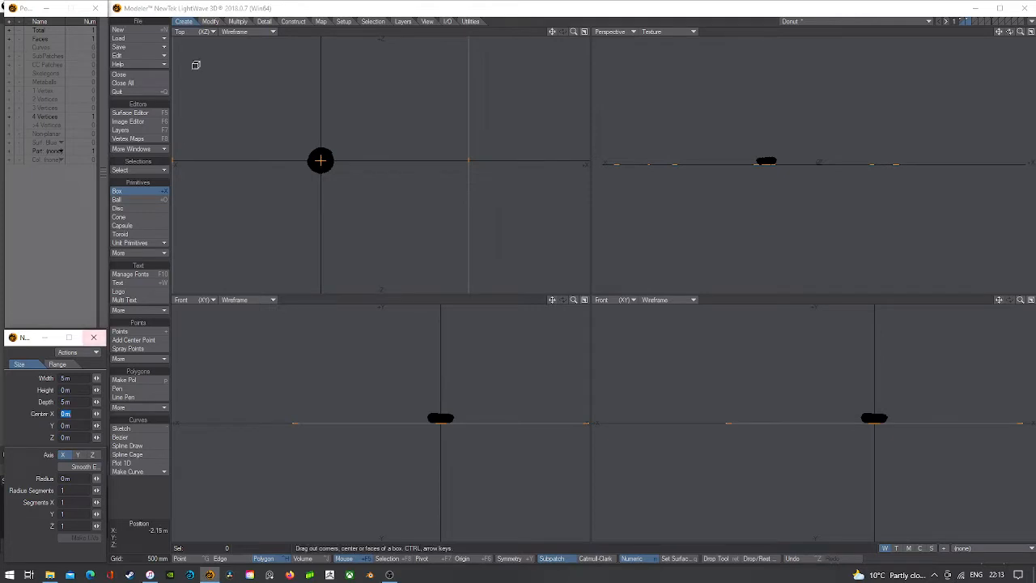
- Divide the flat box into 5 segments along X and 5 along Z, and finish creating it
scroll(379, 101, "down", 3)
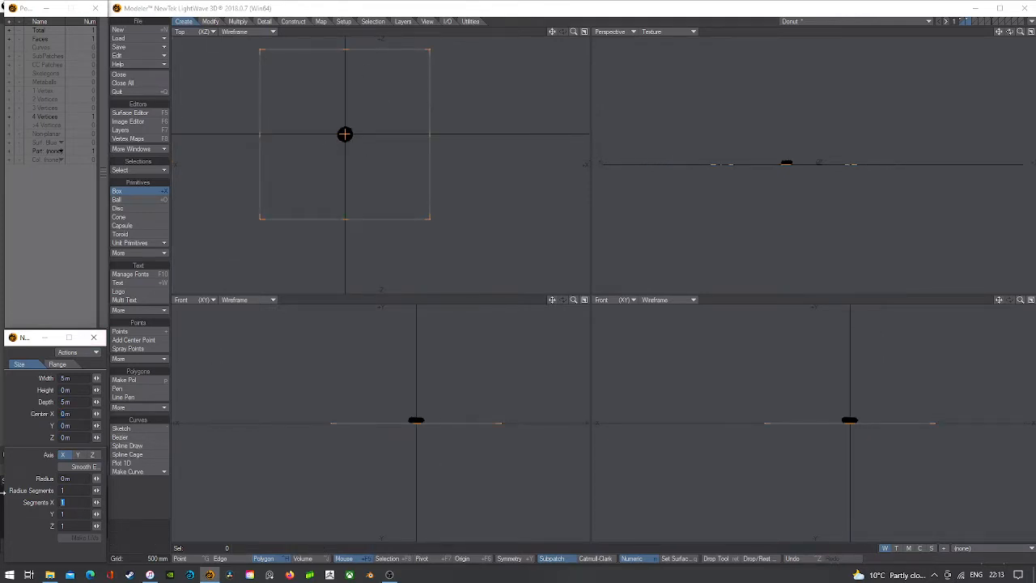
type("5")
key("Tab")
type("5")
key("Tab")
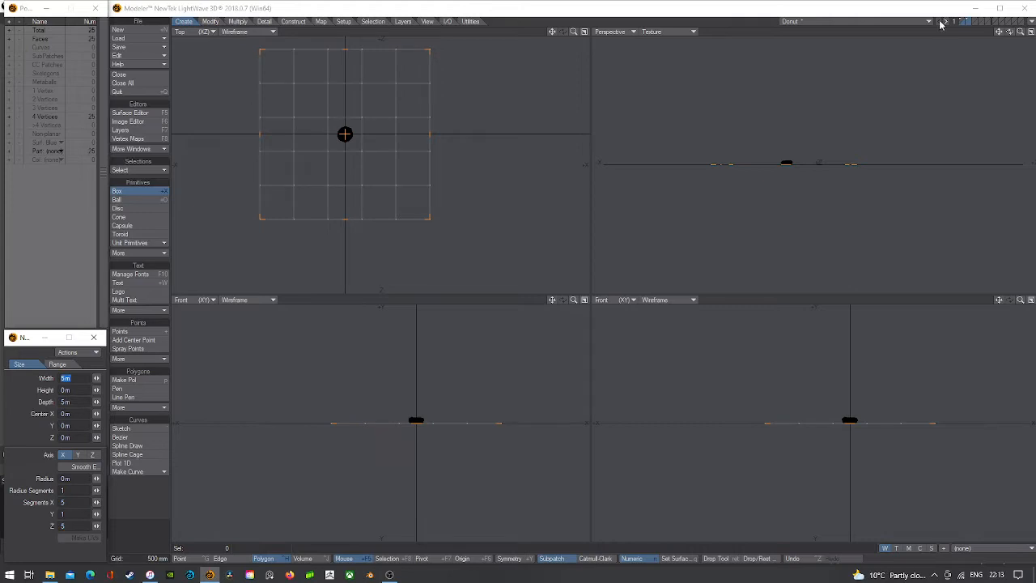
mouse_move(1008, 37)
left_mouse_down()
mouse_move(984, 42)
mouse_move(1008, 38)
left_mouse_up()
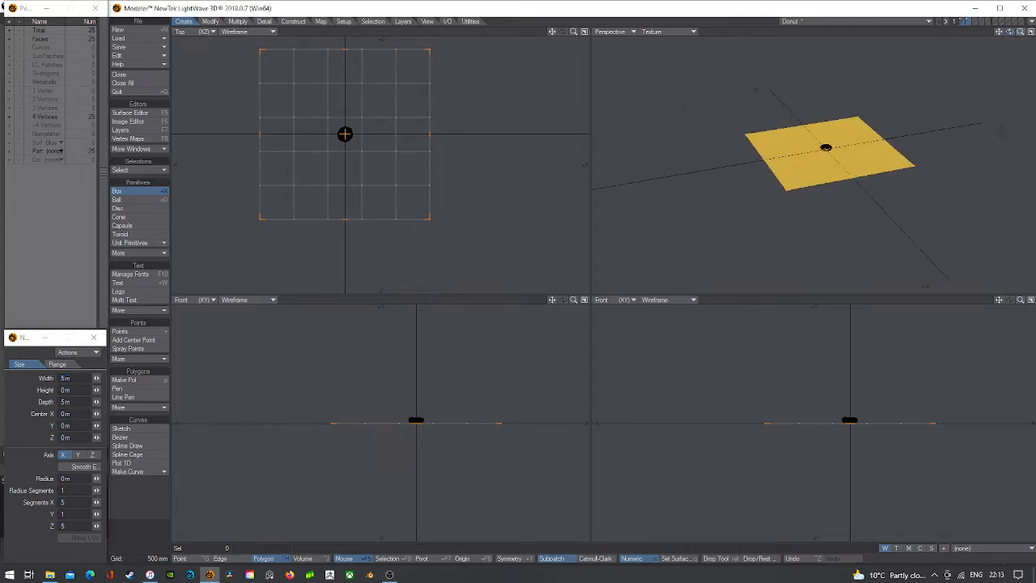
key("a")
key("Return")
- Show only the plane's layer and assign the plane a new surface named KitchenTop
left_click(968, 22)
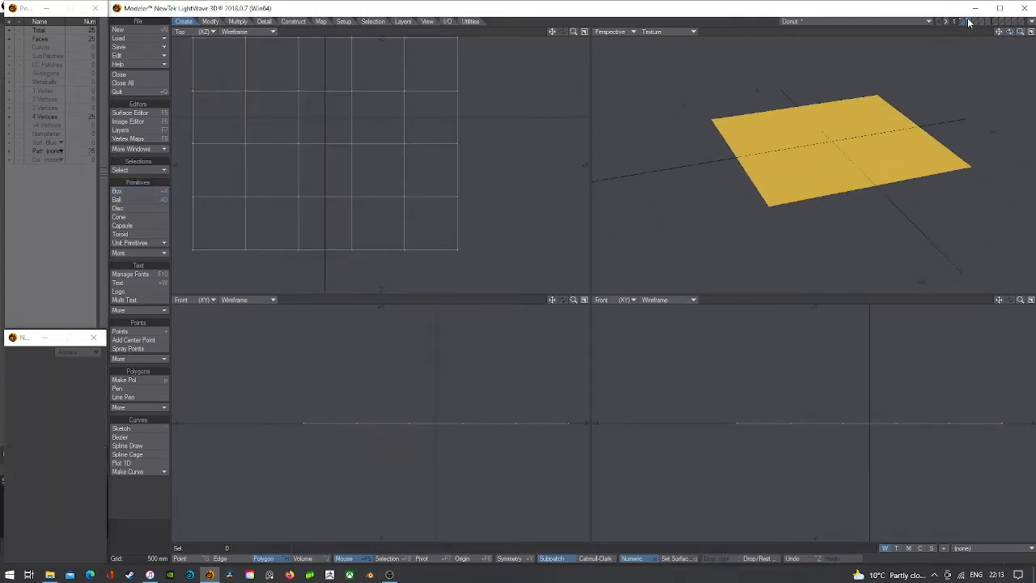
key("a")
key("q")
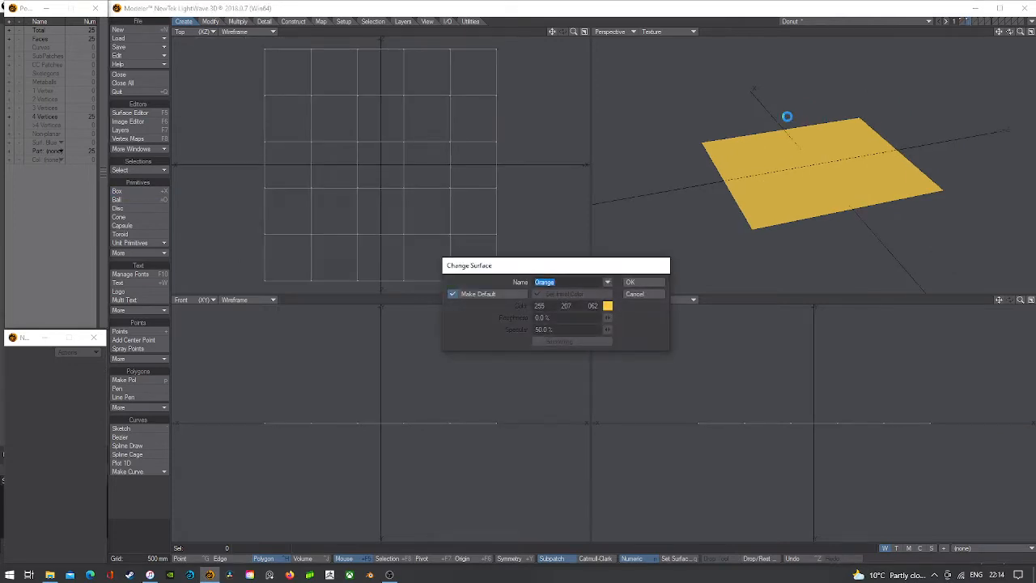
type("KitchenTop")
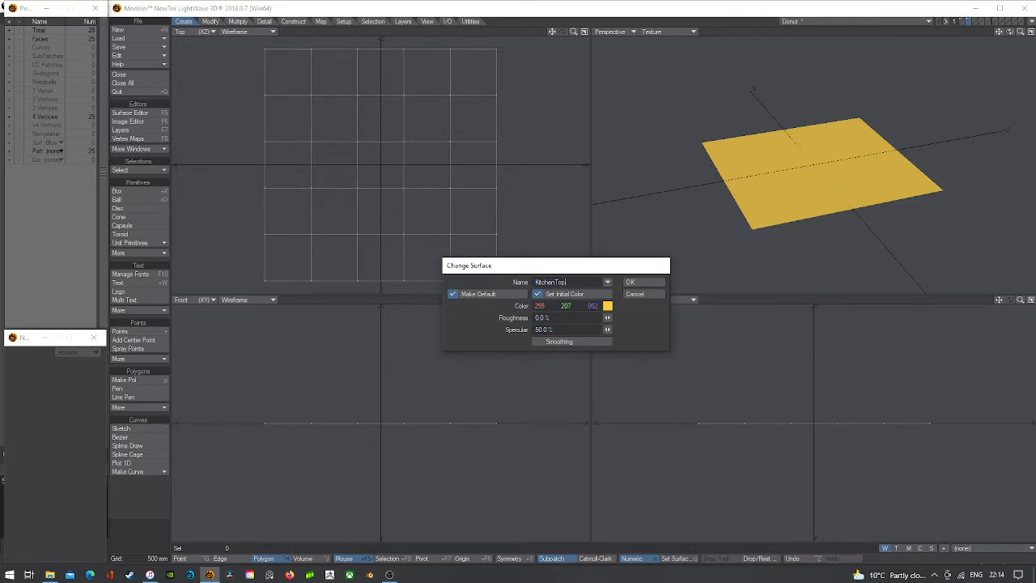
key("Return")
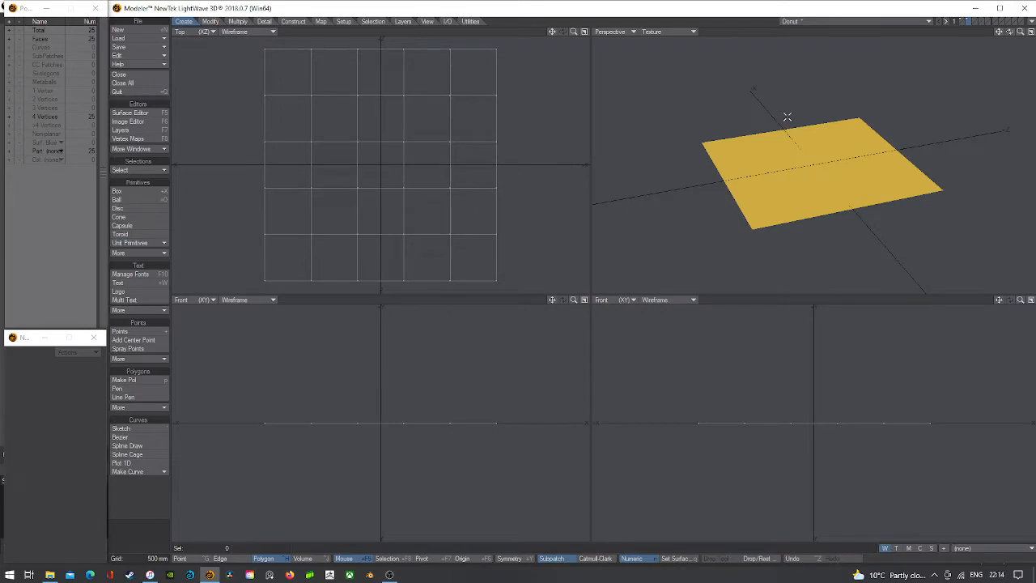
- Load the light Granite Polished preset from the built-in Stone presets onto the KitchenTop surface and close the Surface Editor
left_click(162, 114)
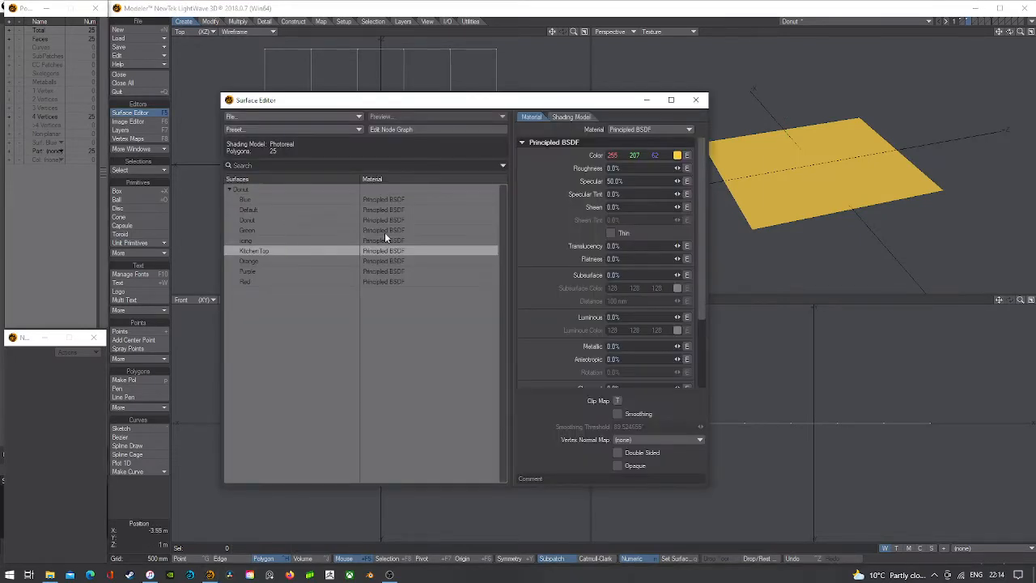
left_click(320, 130)
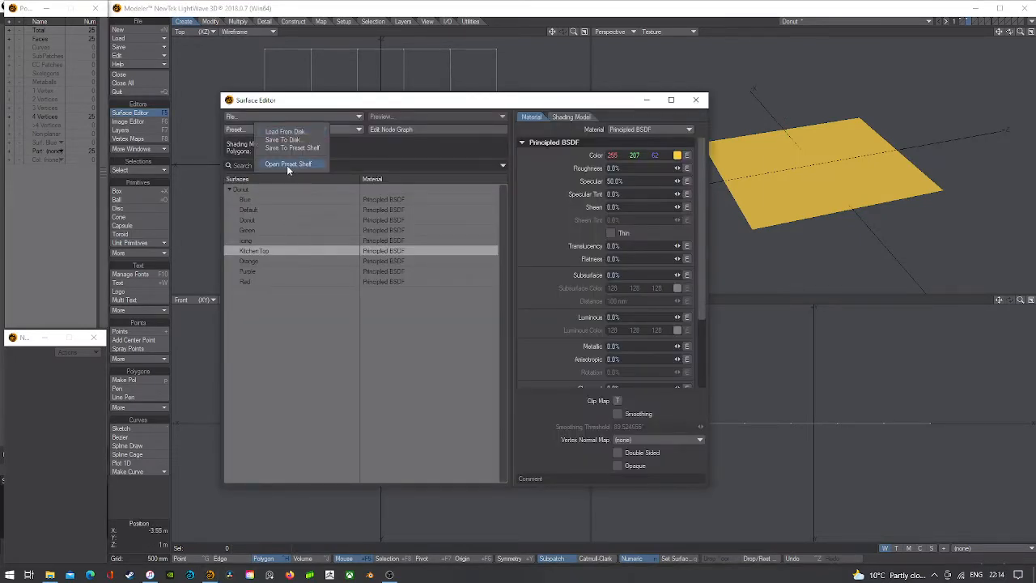
left_click(286, 165)
left_click(41, 24)
mouse_move(47, 22)
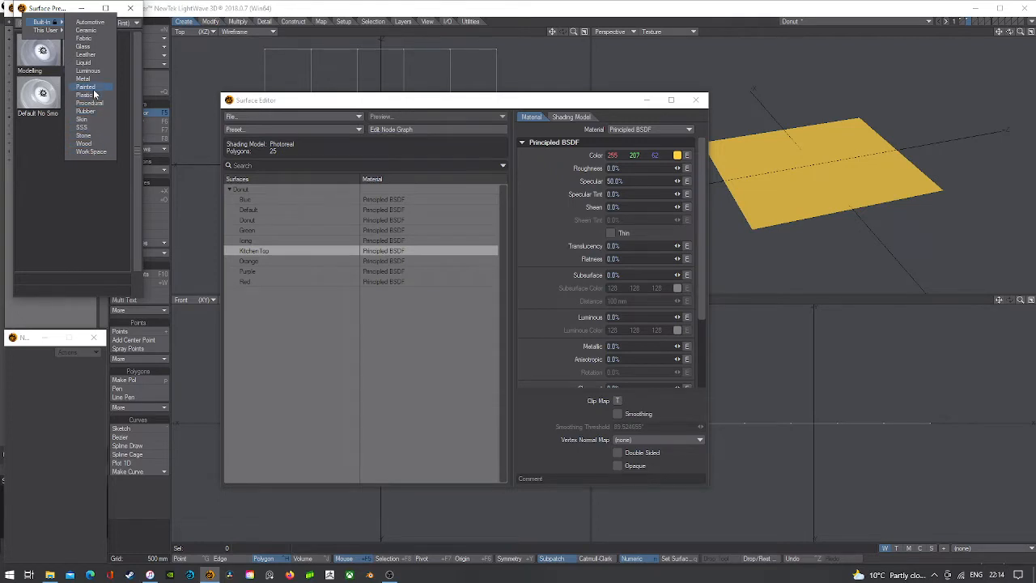
left_click(83, 135)
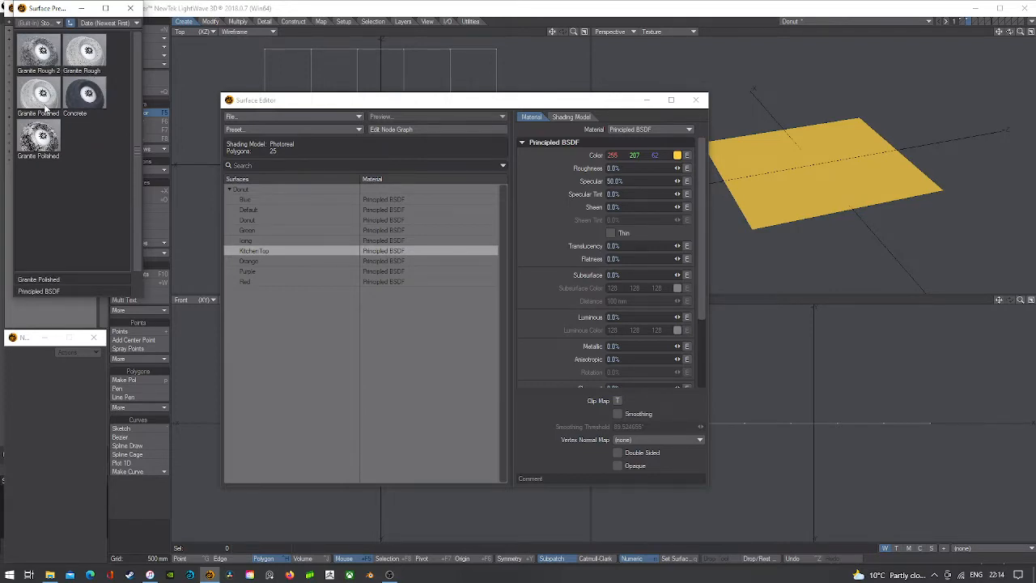
left_click_drag(46, 108, 441, 257)
left_click(506, 280)
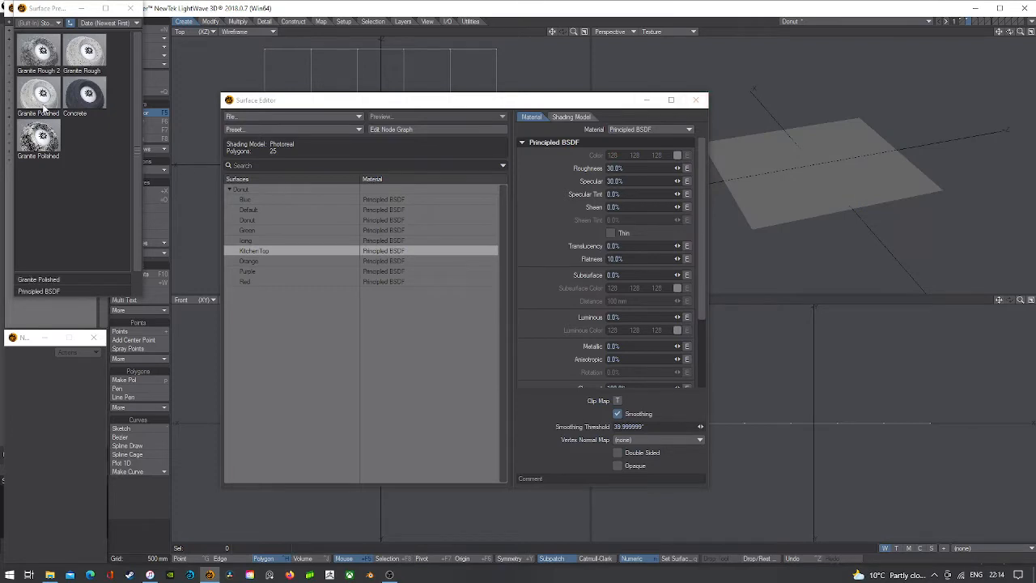
left_click(697, 100)
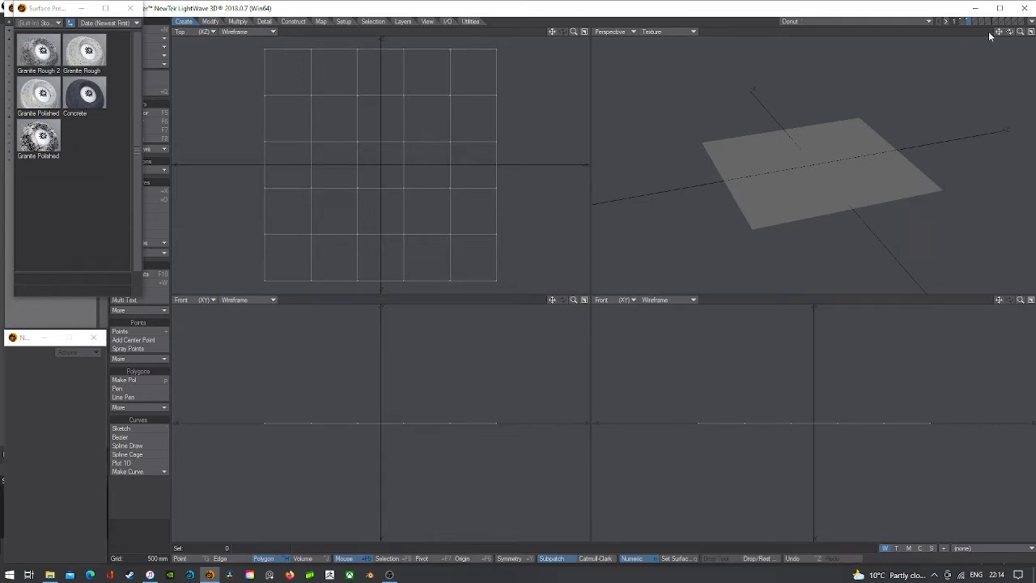
- View the donut and kitchen top together, then activate the empty third layer with both their layers as background
left_click(963, 23)
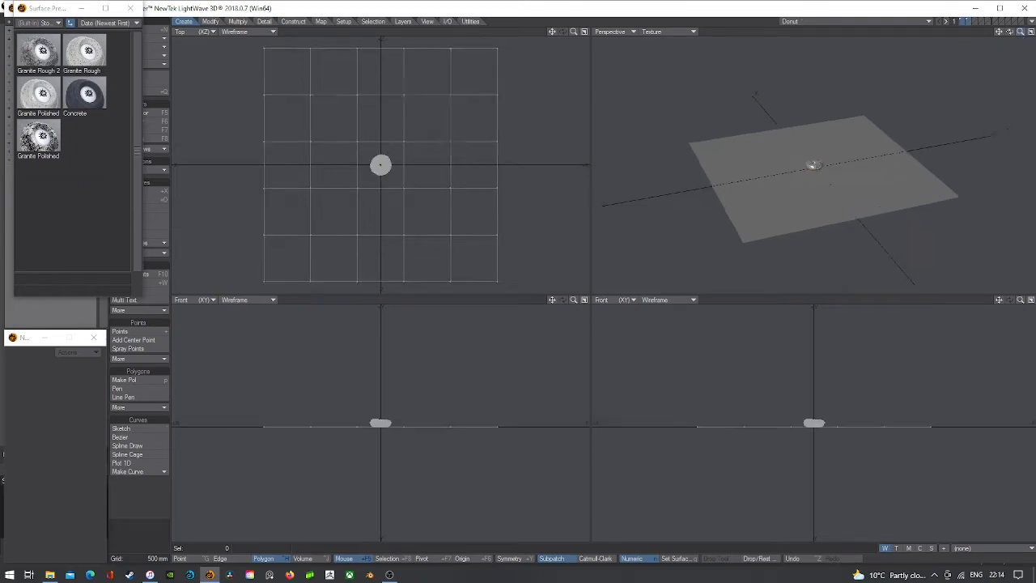
left_click_drag(1021, 33, 980, 32)
left_click(975, 23)
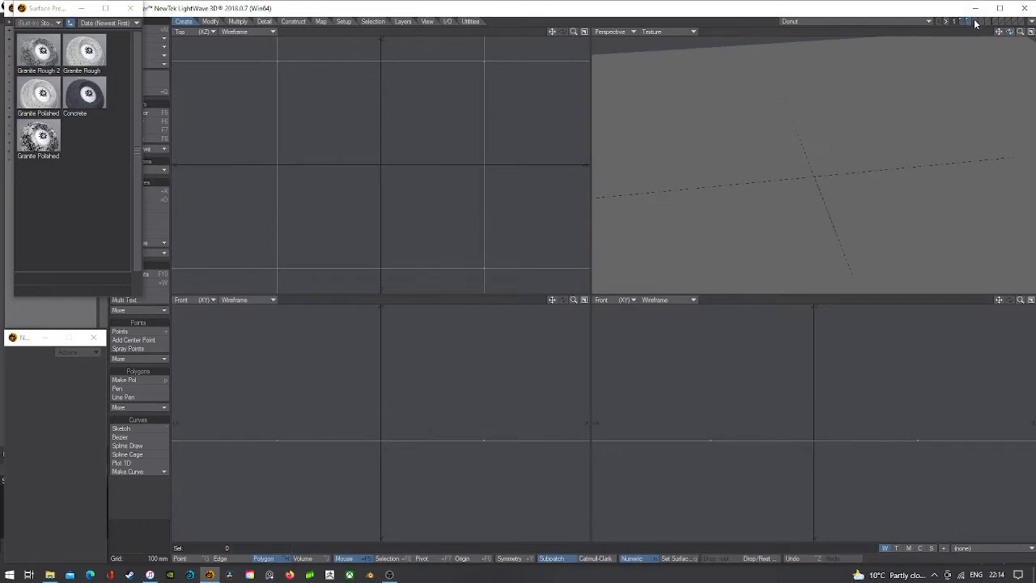
key("a")
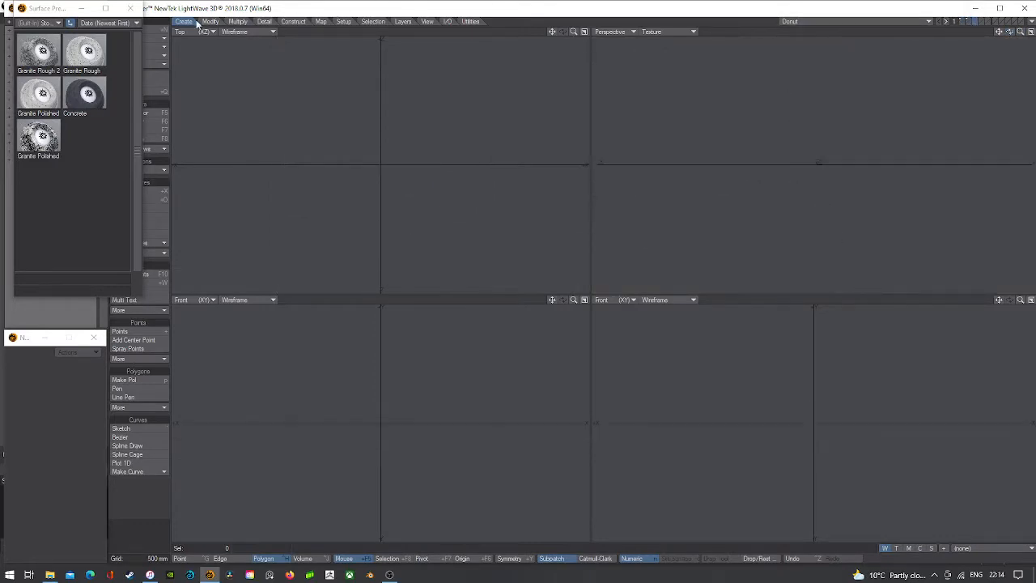
left_click(81, 8)
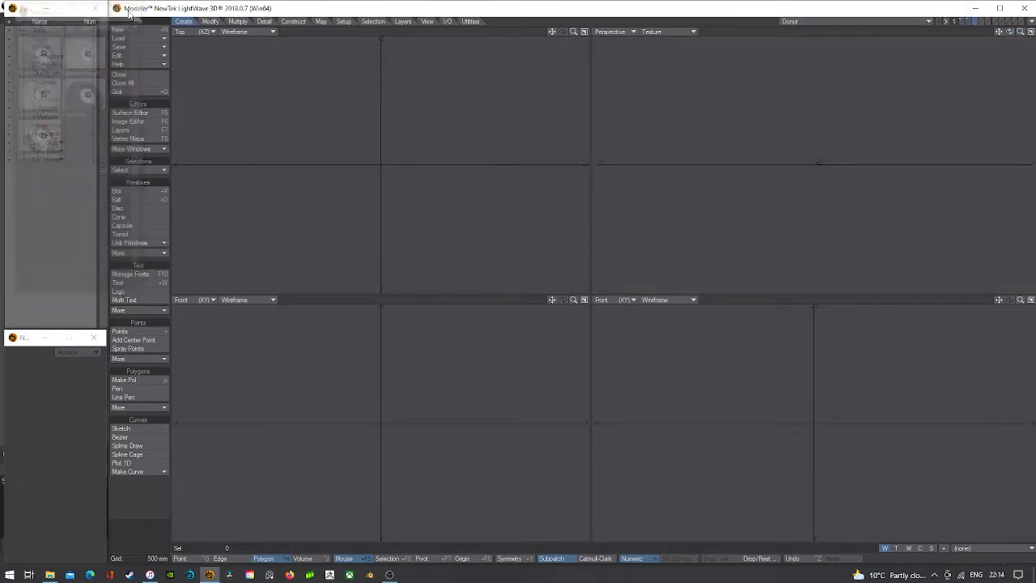
left_click(964, 26)
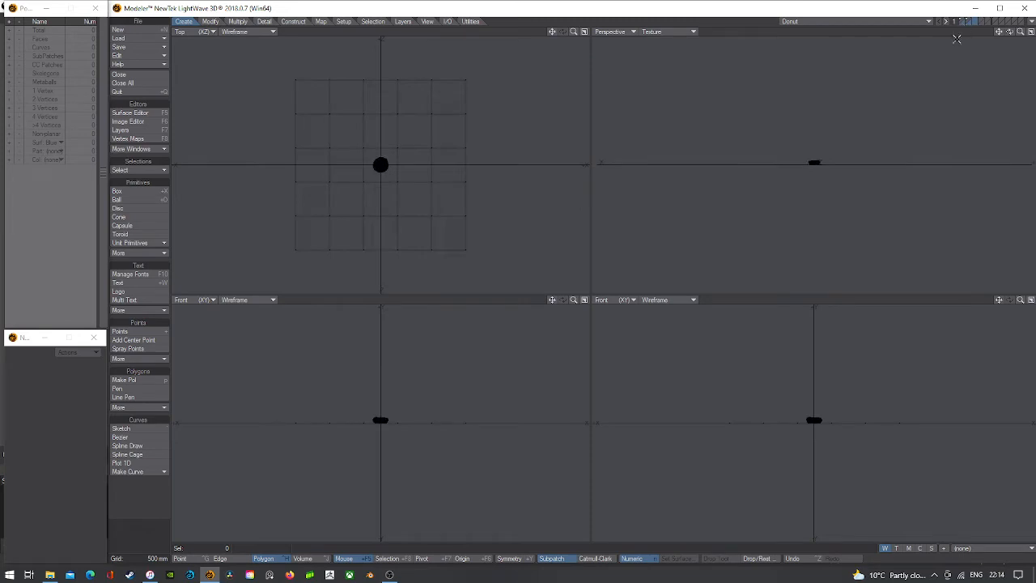
- Create a disc on the Y axis around the donut, radius about 980 mm, flattened to zero thickness at about 140 mm height
left_click(126, 209)
key("n")
scroll(396, 152, "up", 5)
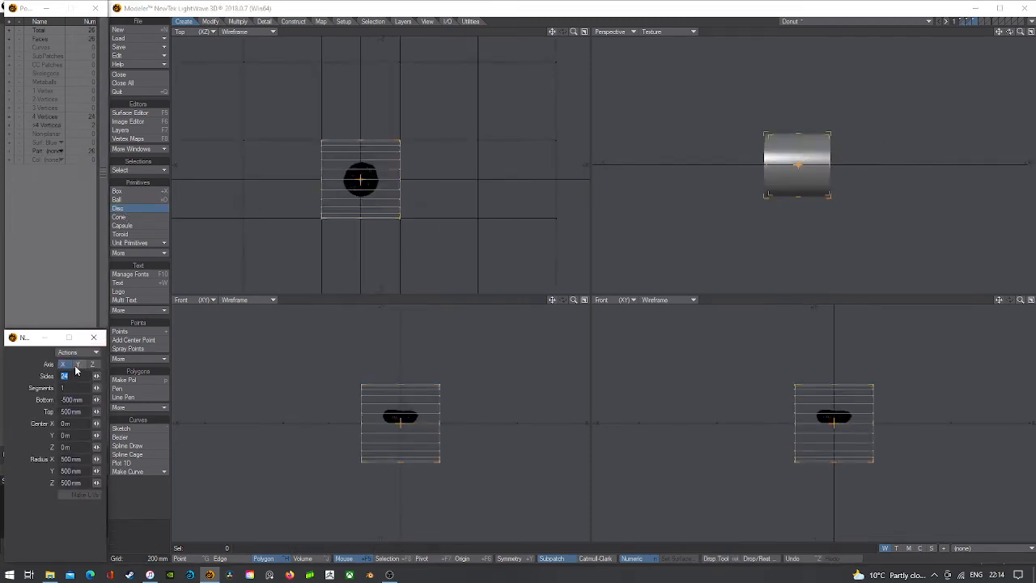
left_click(78, 364)
left_click_drag(402, 136, 453, 117)
left_click_drag(406, 383, 400, 412)
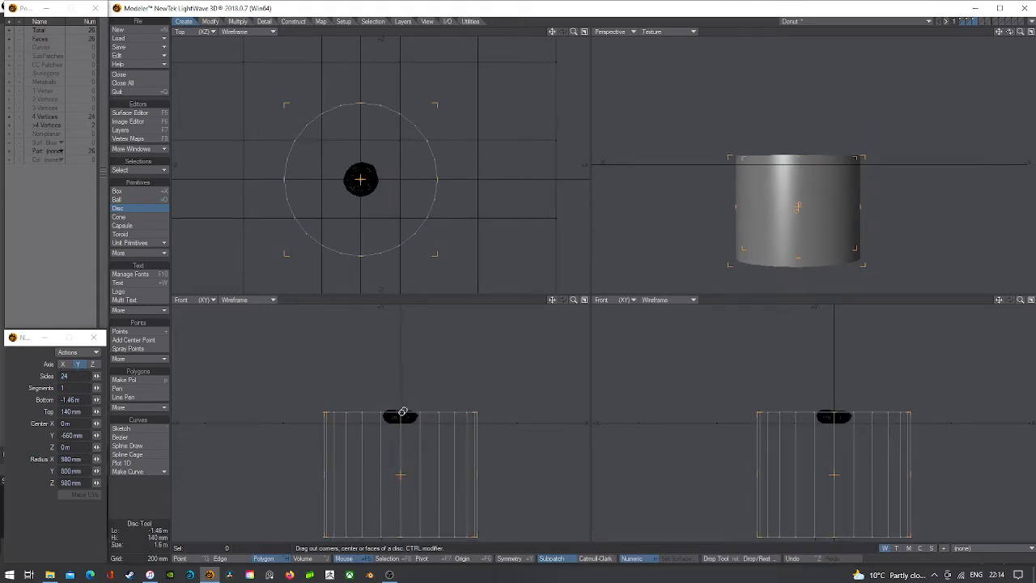
left_click_drag(553, 301, 545, 225)
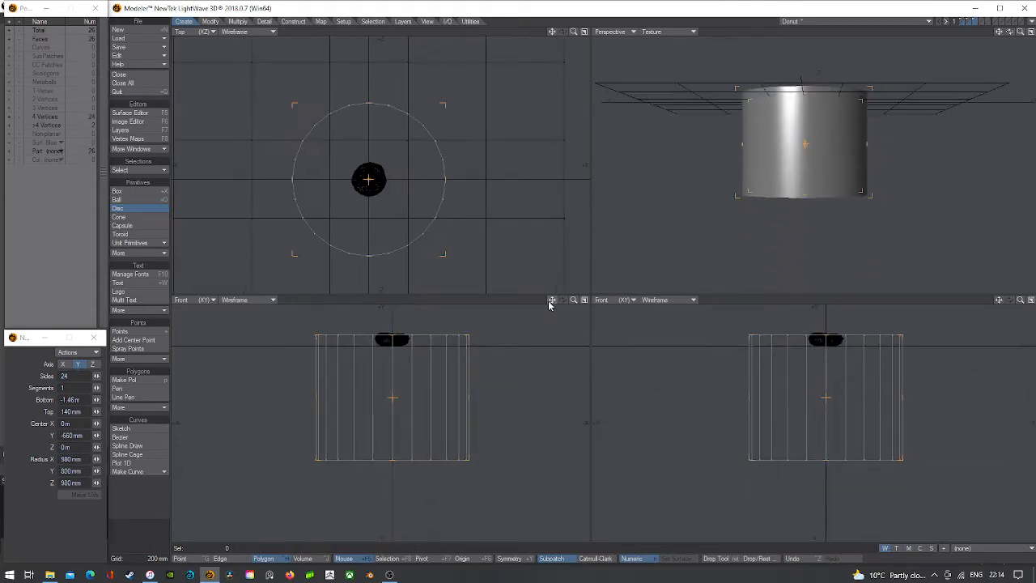
left_click_drag(390, 457, 397, 334)
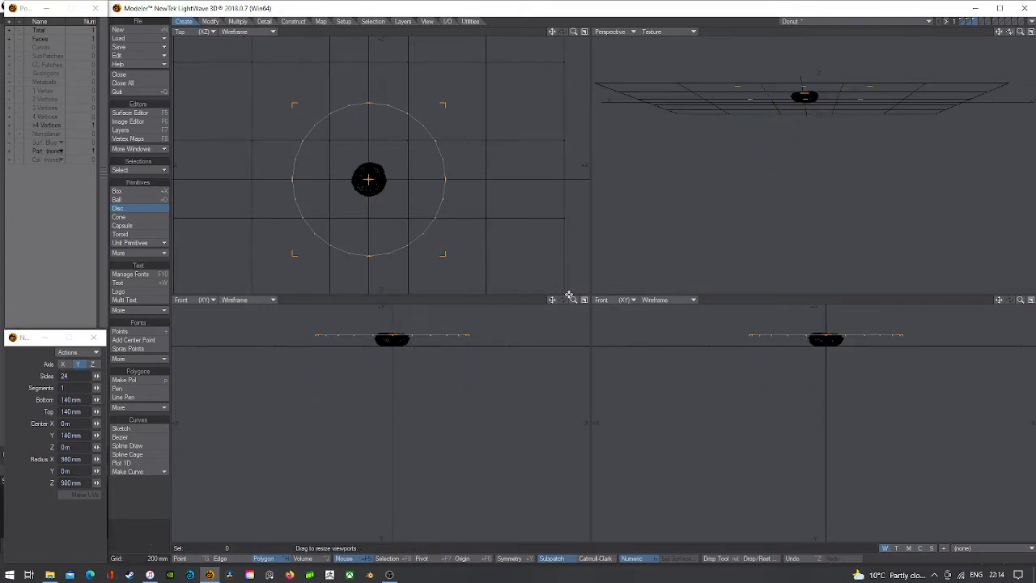
- Move the flat disc down 40 mm so it lies level with the middle of the donut
left_click_drag(553, 301, 479, 413)
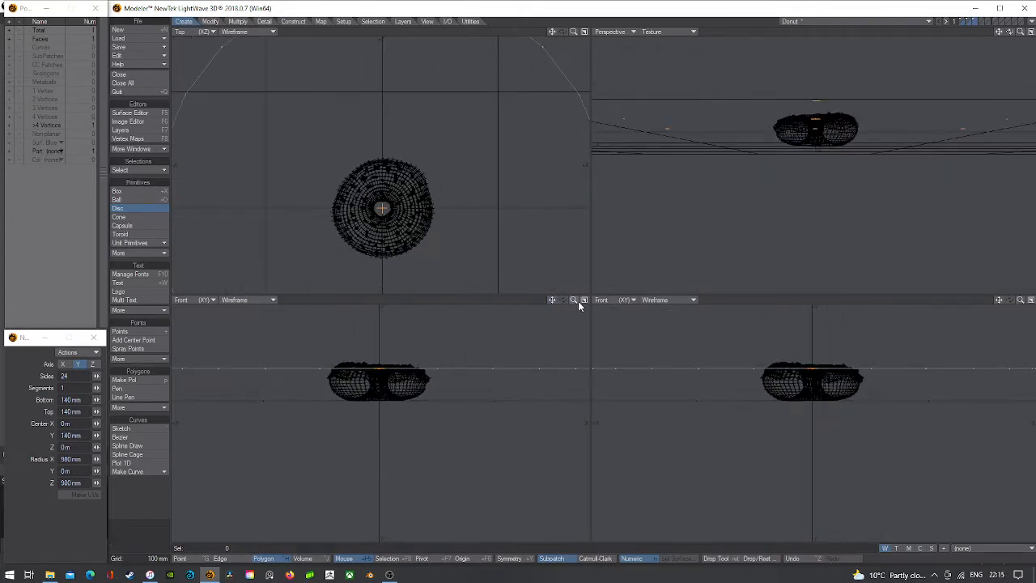
scroll(567, 306, "down", 3)
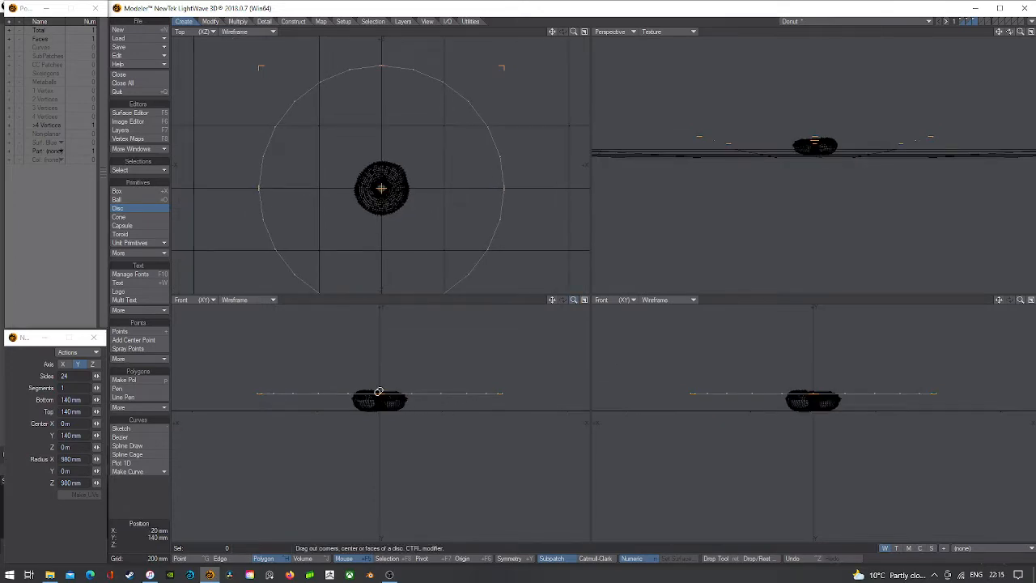
key("t")
scroll(381, 389, "up", 3)
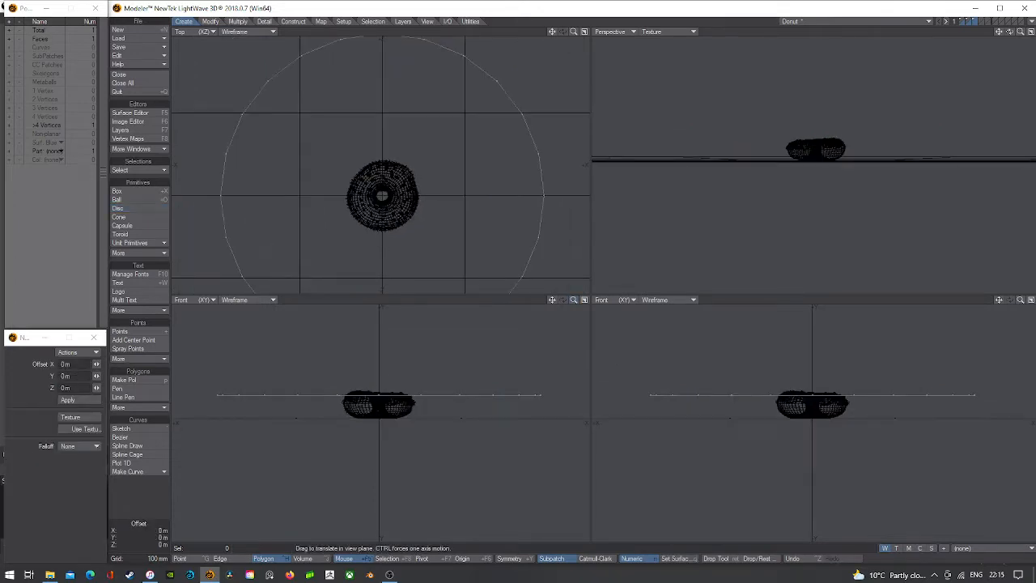
left_click_drag(382, 389, 381, 395)
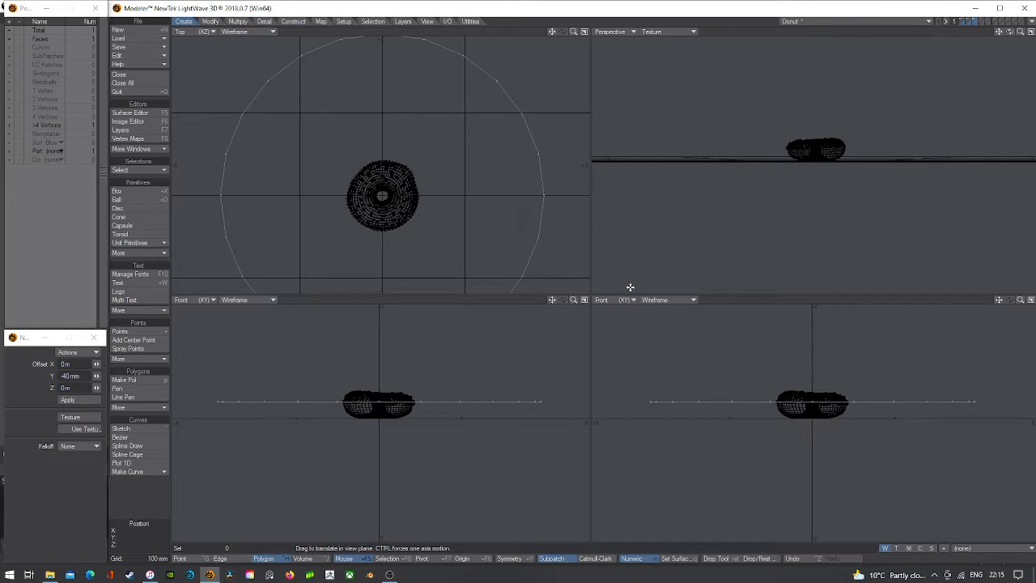
key("Return")
- Bevel the disc polygon with a shift of -90 mm and an inset of 250 mm to form a sloping plate rim
left_click_drag(1010, 31, 1012, 49)
key("a")
left_click(830, 154)
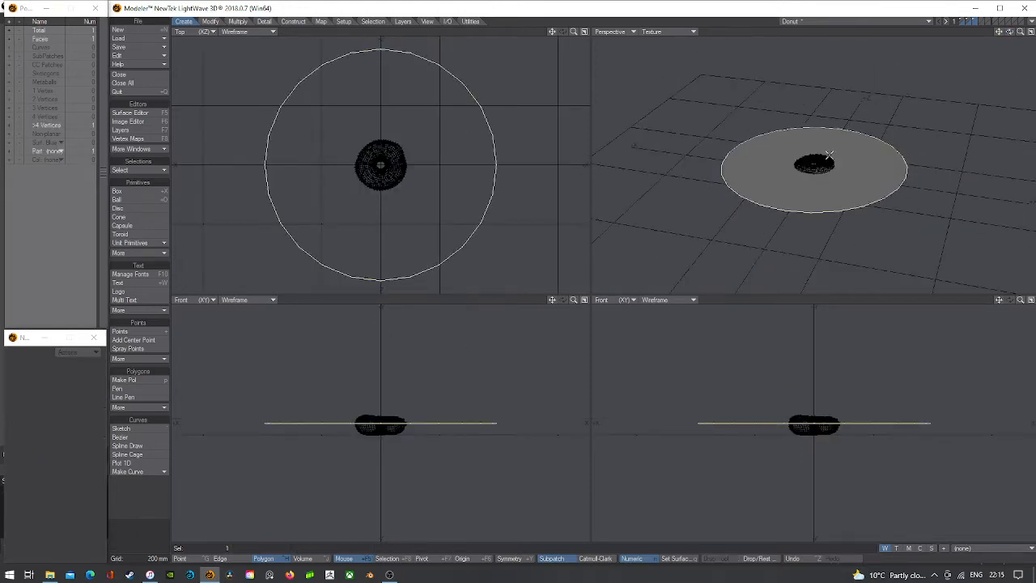
key("b")
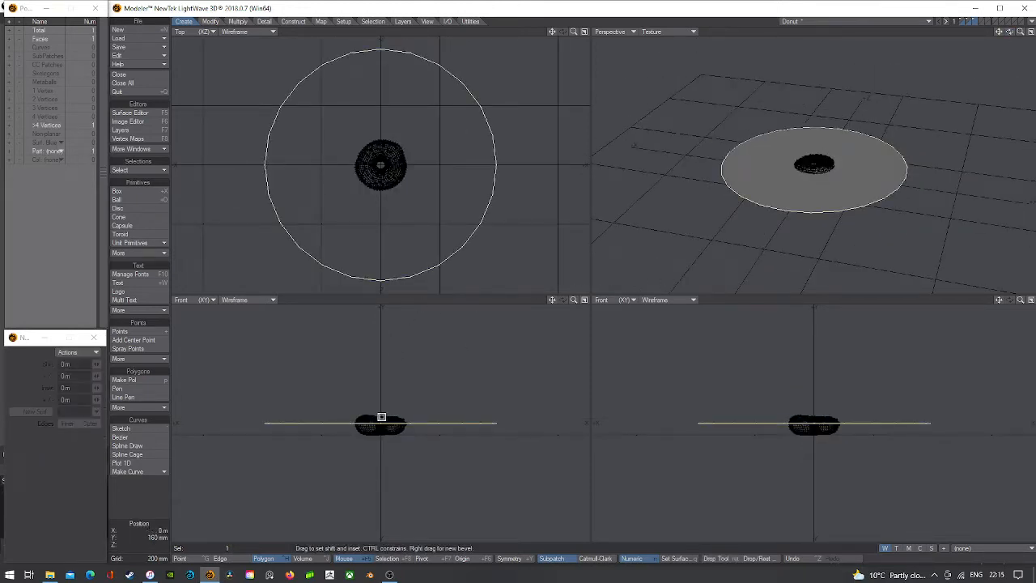
scroll(388, 417, "up", 1)
left_click_drag(387, 417, 389, 432)
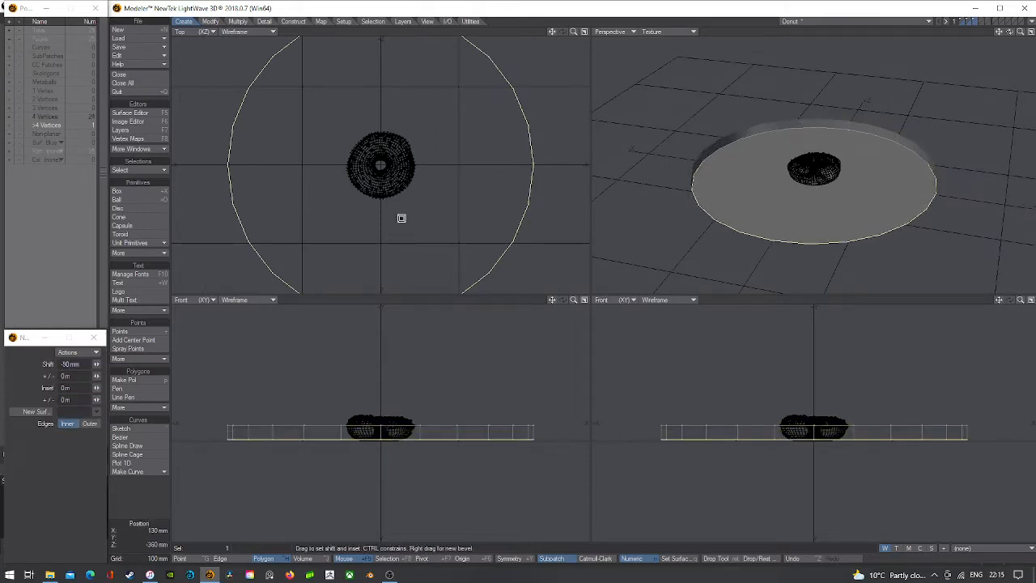
left_click_drag(410, 187, 374, 190)
scroll(344, 439, "up", 2)
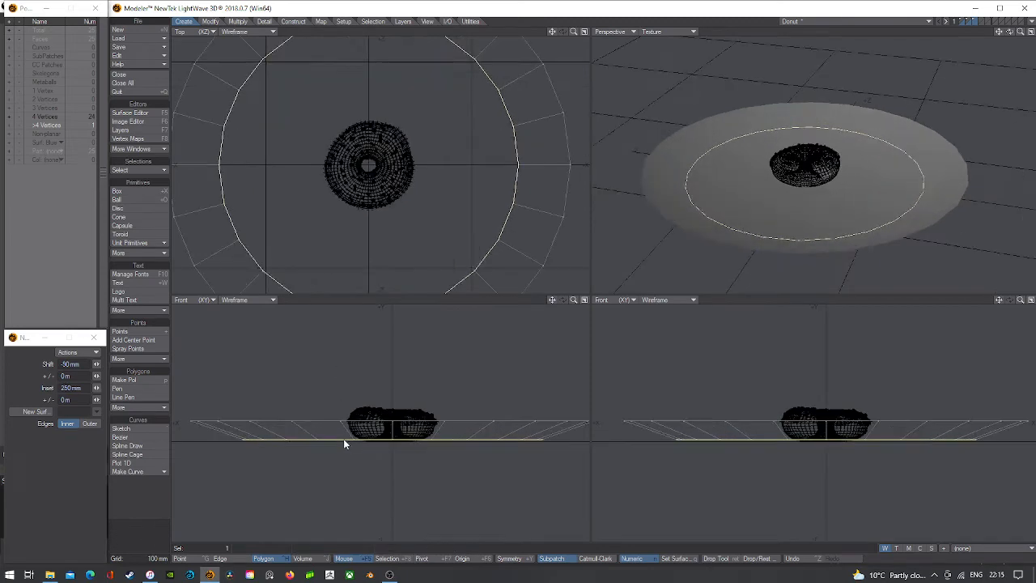
- Raise the selected plate base polygon by 10 mm
key("t")
left_click_drag(343, 439, 343, 436)
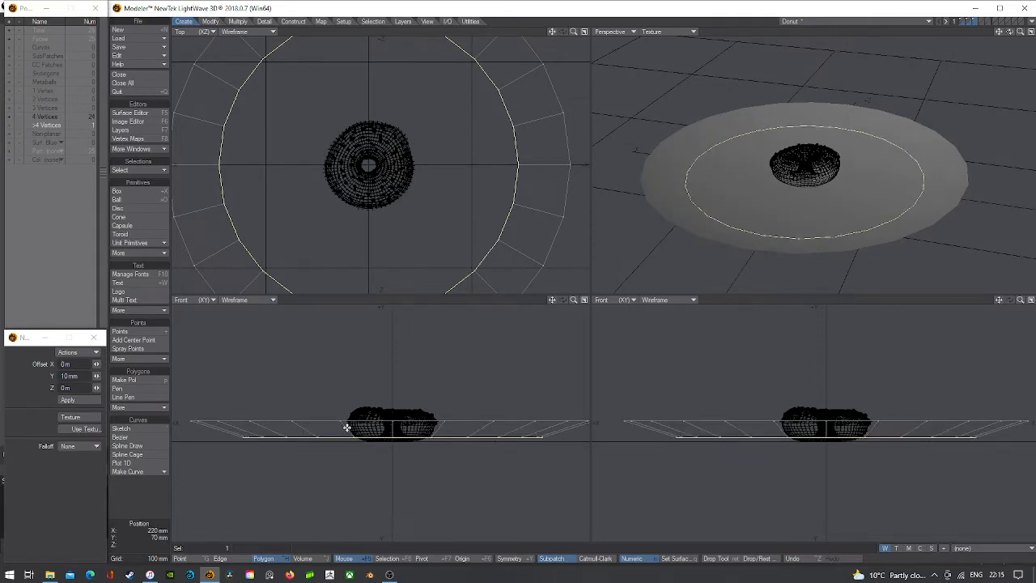
key("space")
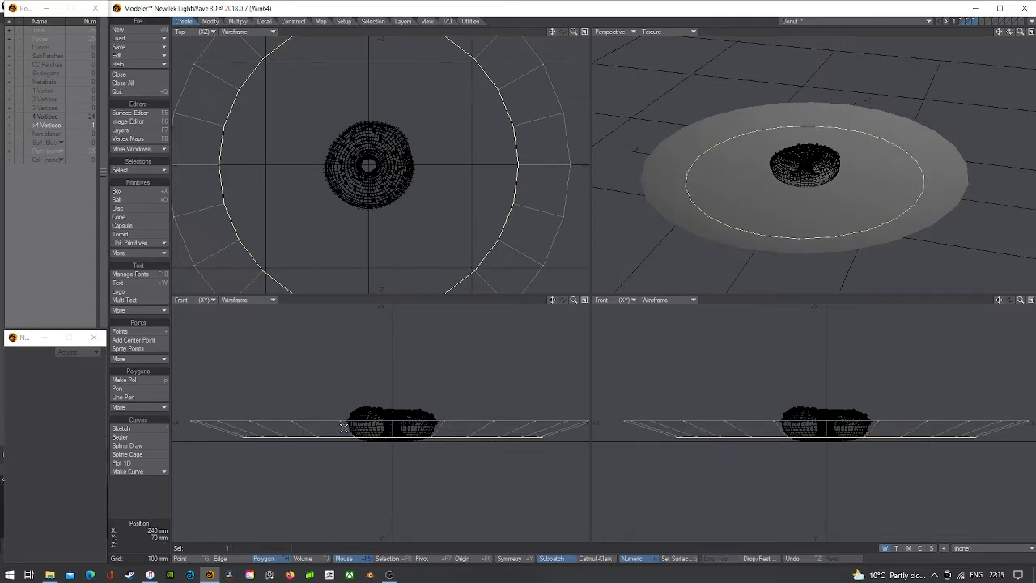
- Fine-tune the height of the plate base polygon so it rests exactly on the kitchen top plane
key("t")
scroll(343, 430, "up", 2)
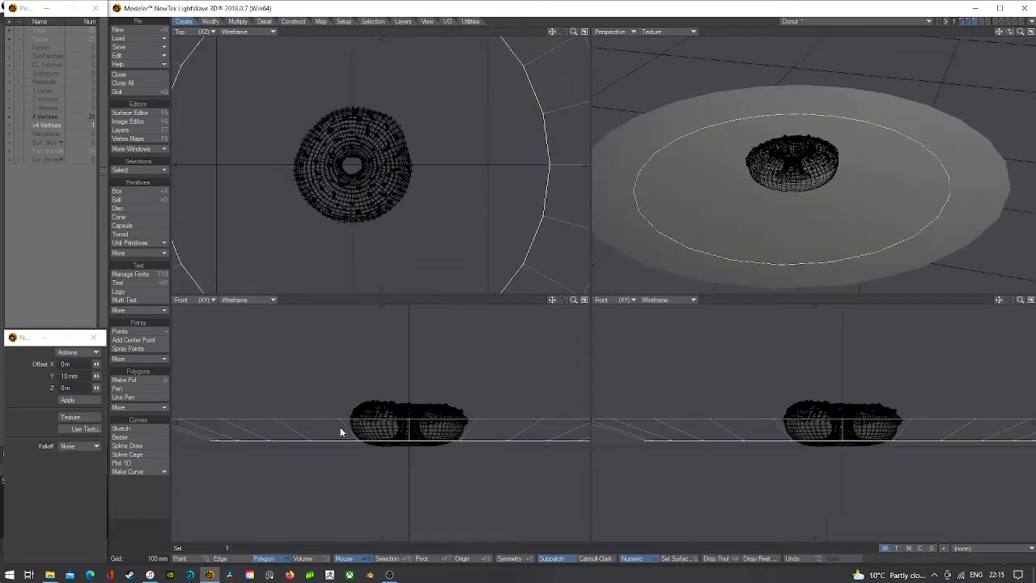
left_click_drag(342, 433, 342, 437)
scroll(230, 448, "up", 5)
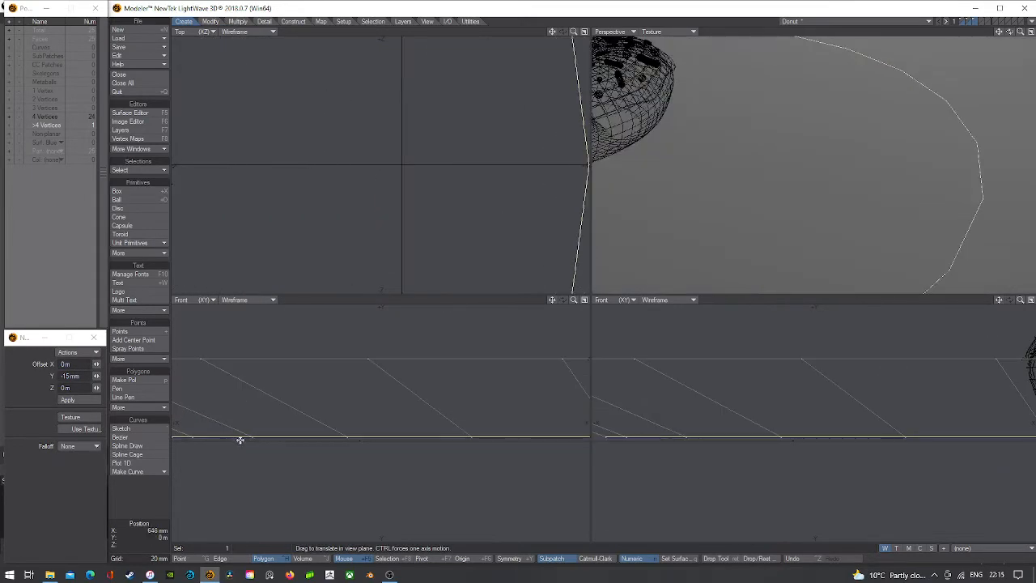
left_click_drag(248, 433, 247, 435)
scroll(409, 436, "up", 2)
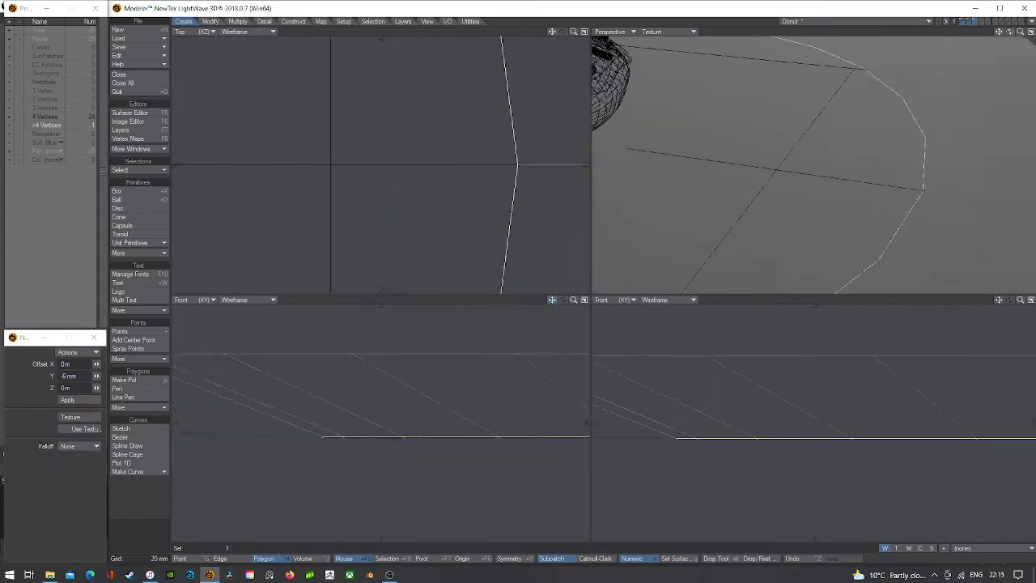
scroll(409, 432, "up", 1)
left_click_drag(428, 433, 429, 430)
scroll(405, 449, "up", 3)
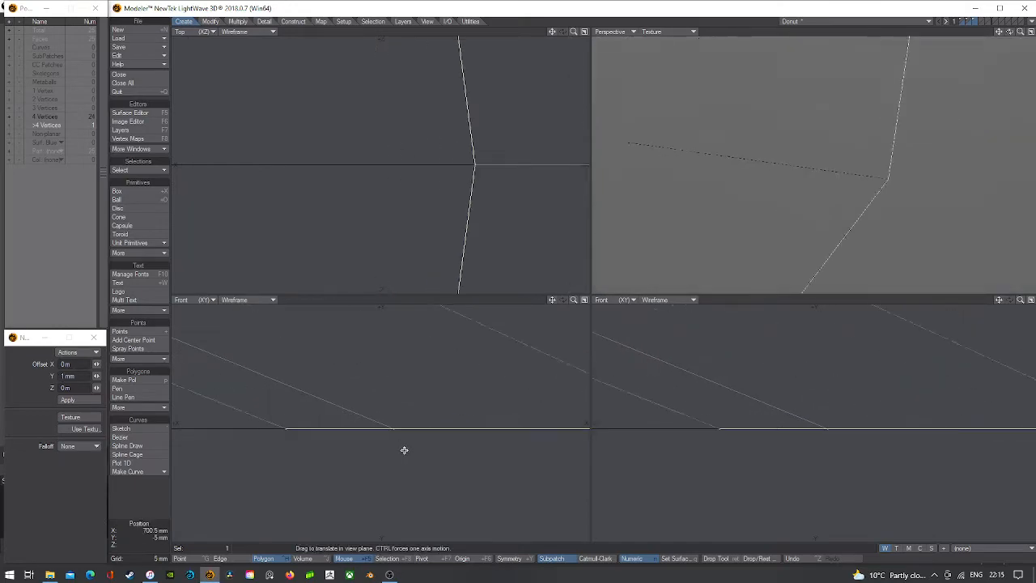
scroll(374, 417, "down", 10)
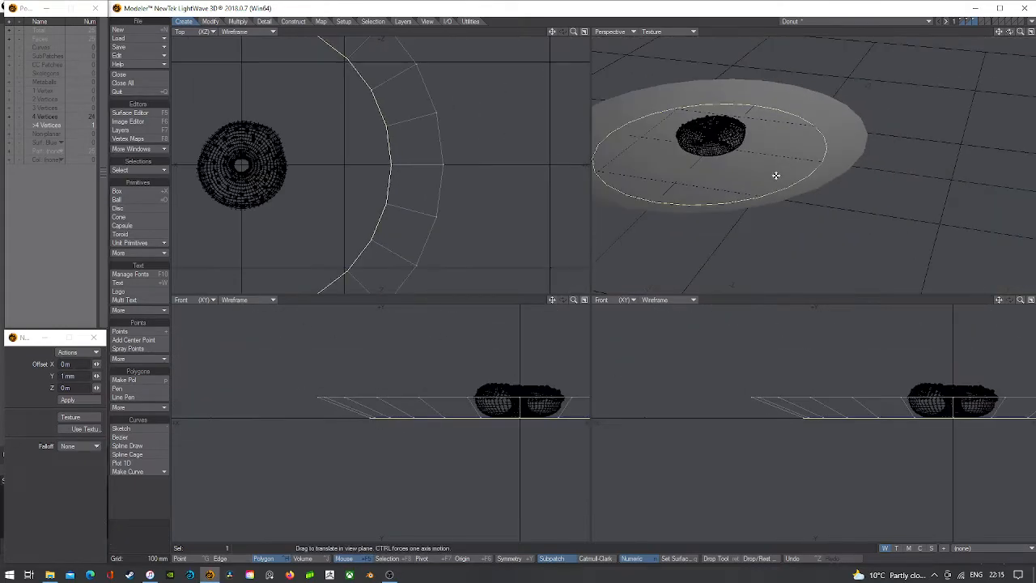
key("Return")
- Set the perspective view to Wireframe Shade and bevel the plate's bottom polygon from the underside with a 40 mm inset
left_click_drag(1010, 31, 976, 50)
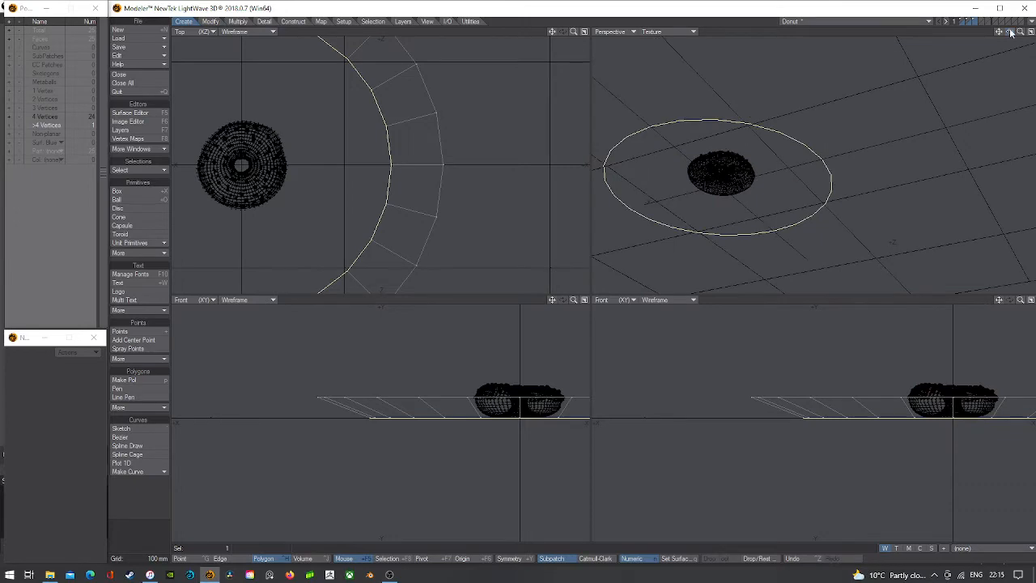
key("/")
key("a")
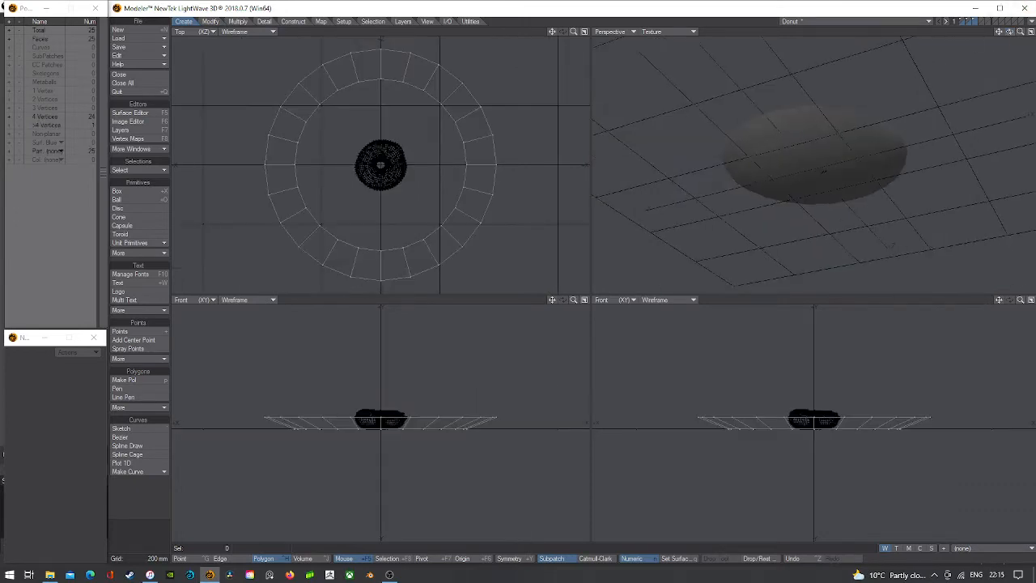
left_click_drag(1009, 31, 1004, 122)
left_click(672, 32)
left_click(684, 47)
left_click(812, 169)
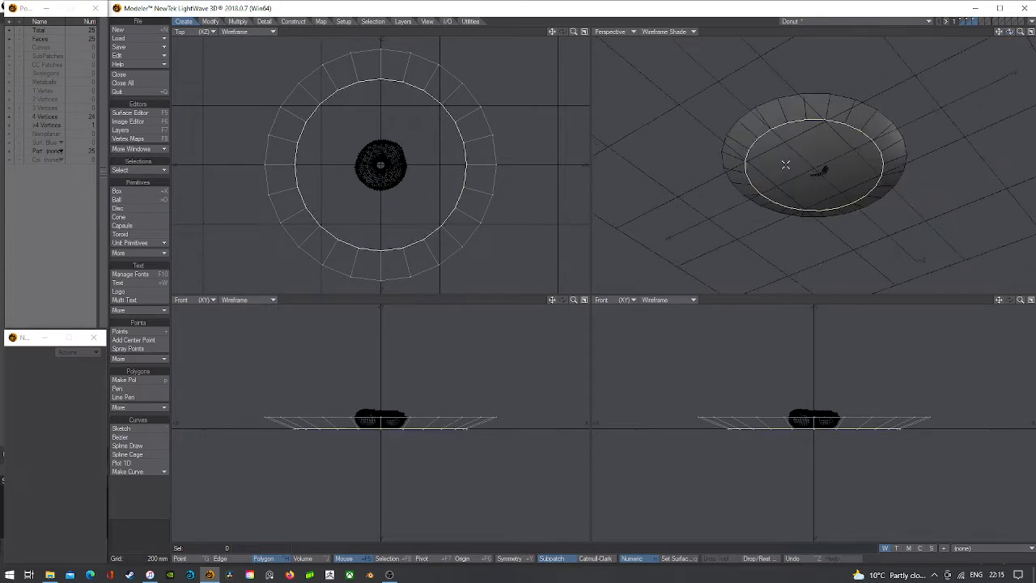
key("b")
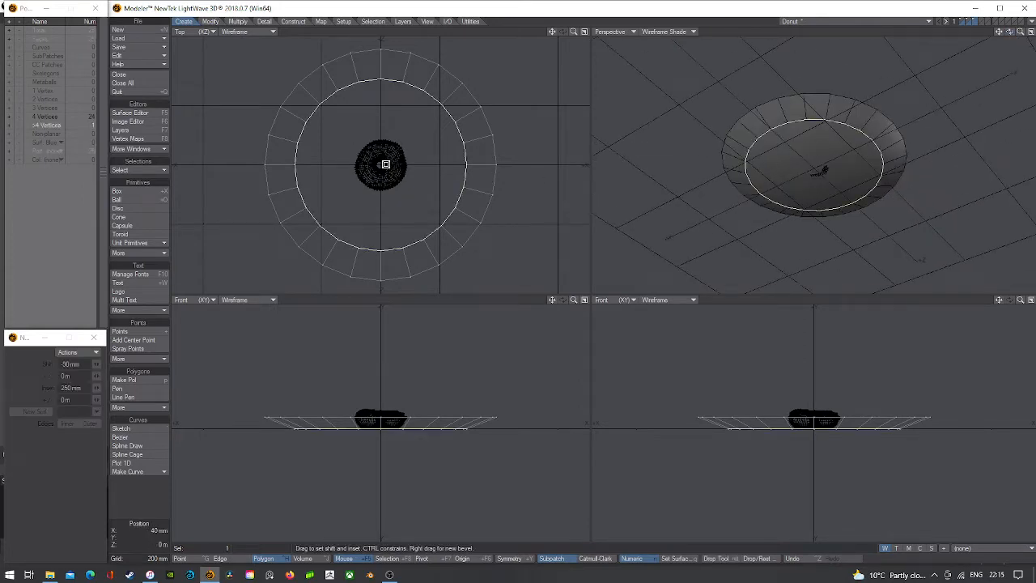
mouse_move(385, 164)
left_mouse_down()
mouse_move(373, 165)
mouse_move(382, 165)
left_mouse_up()
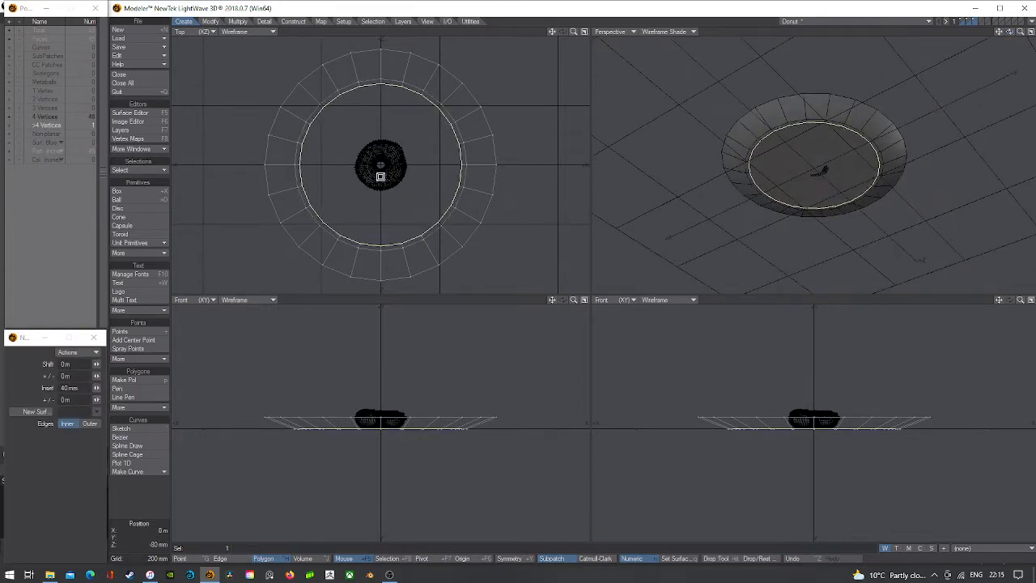
- Bevel the base polygon again with a -40 mm shift to recess it, and once more with a 370 mm inset
scroll(351, 438, "up", 3)
key("b")
key("b")
left_click_drag(386, 414, 386, 420)
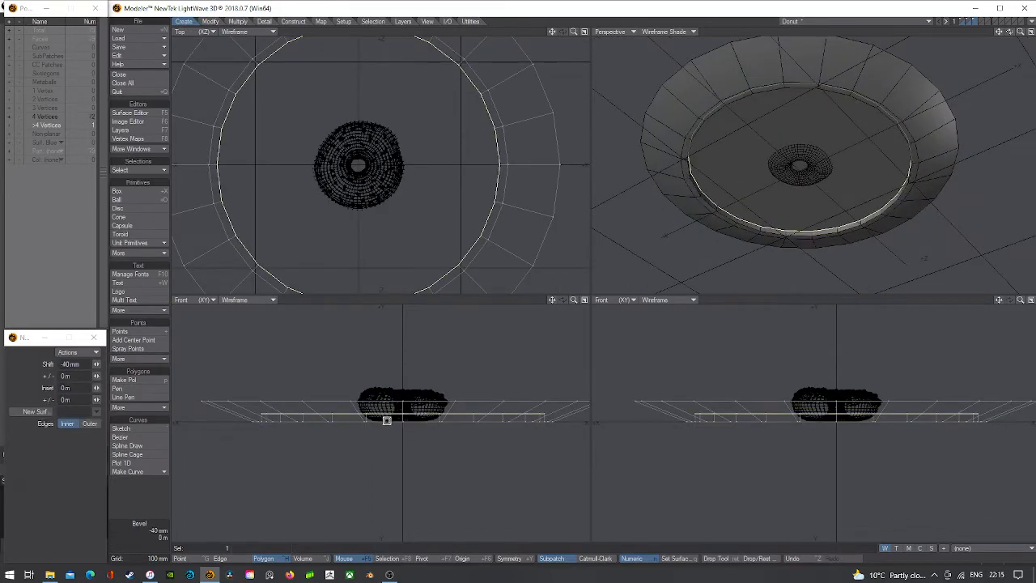
left_click_drag(360, 148, 281, 170)
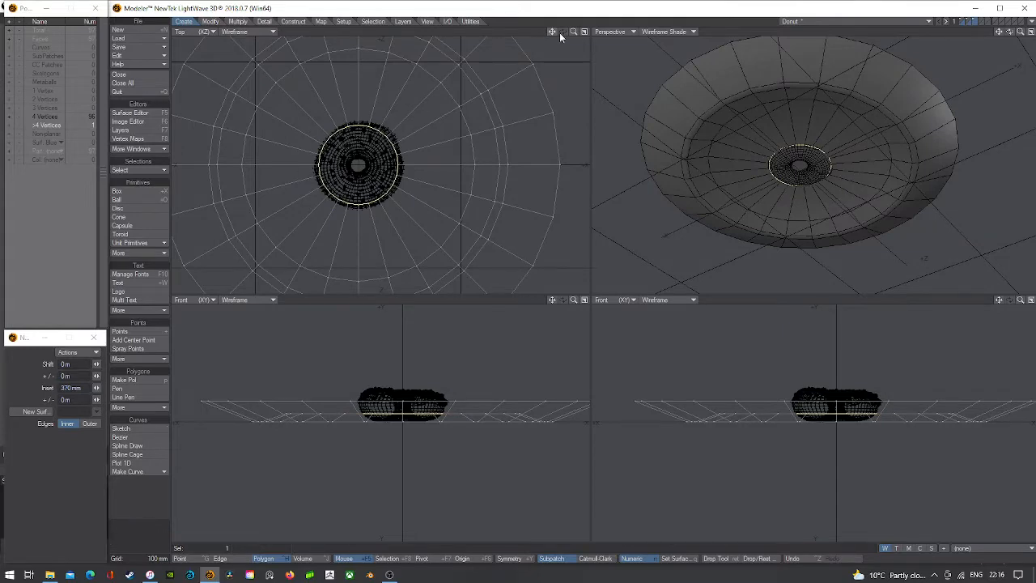
- Collapse the small central base polygon into a single centre point surrounded by triangles
mouse_move(574, 32)
left_mouse_down()
mouse_move(514, 47)
mouse_move(578, 37)
left_mouse_up()
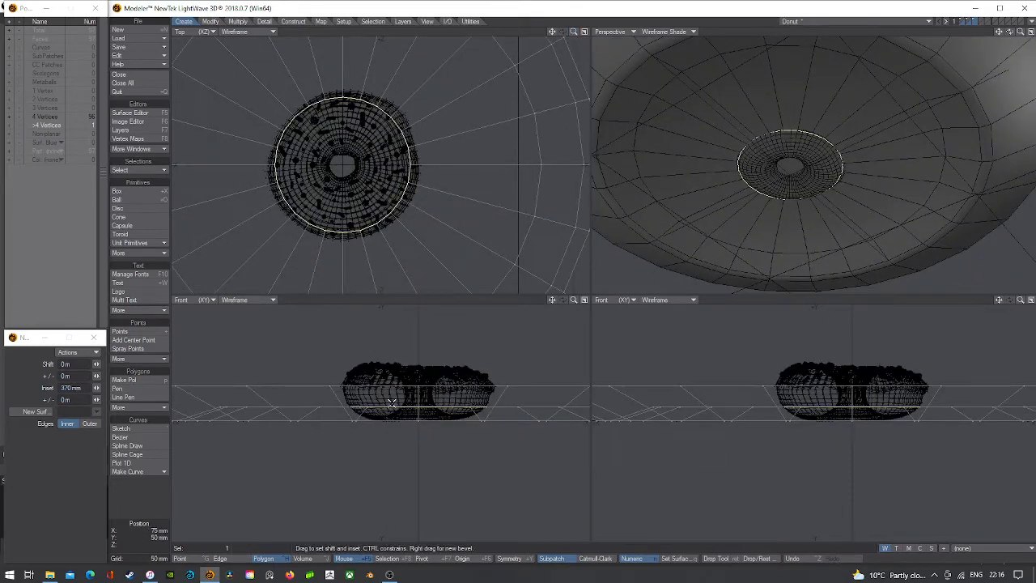
key("t")
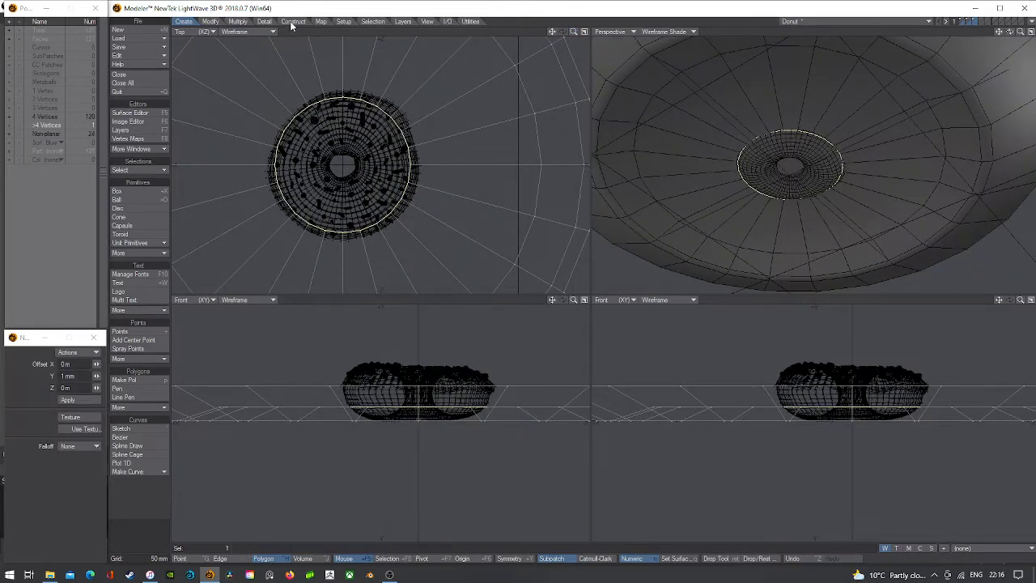
left_click(293, 21)
left_click(138, 260)
left_click(145, 267)
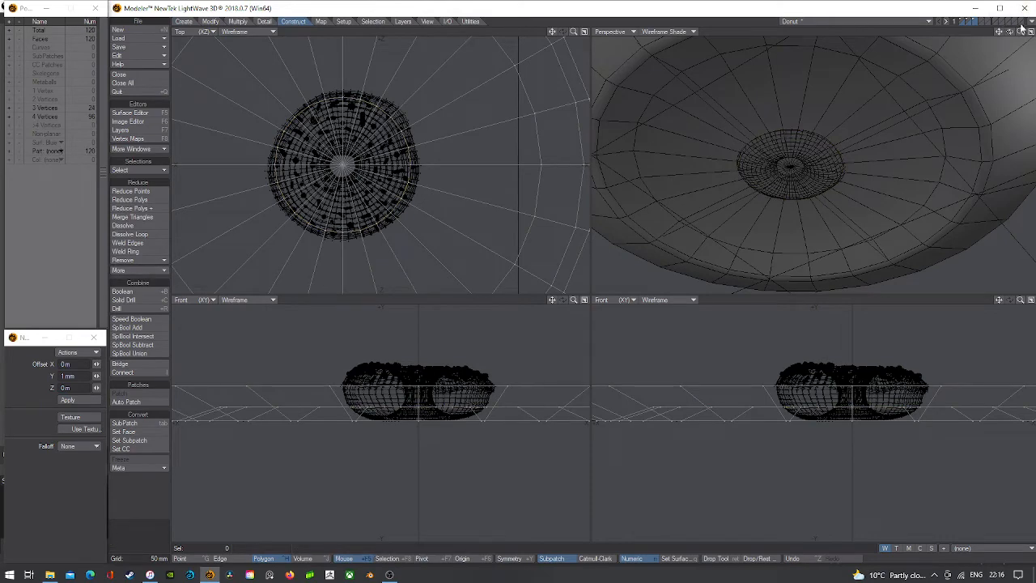
- Show only the plate layer and merge the triangles around the plate's centre into quads, one adjacent pair at a time
left_click(977, 23)
key("space")
left_click(808, 144)
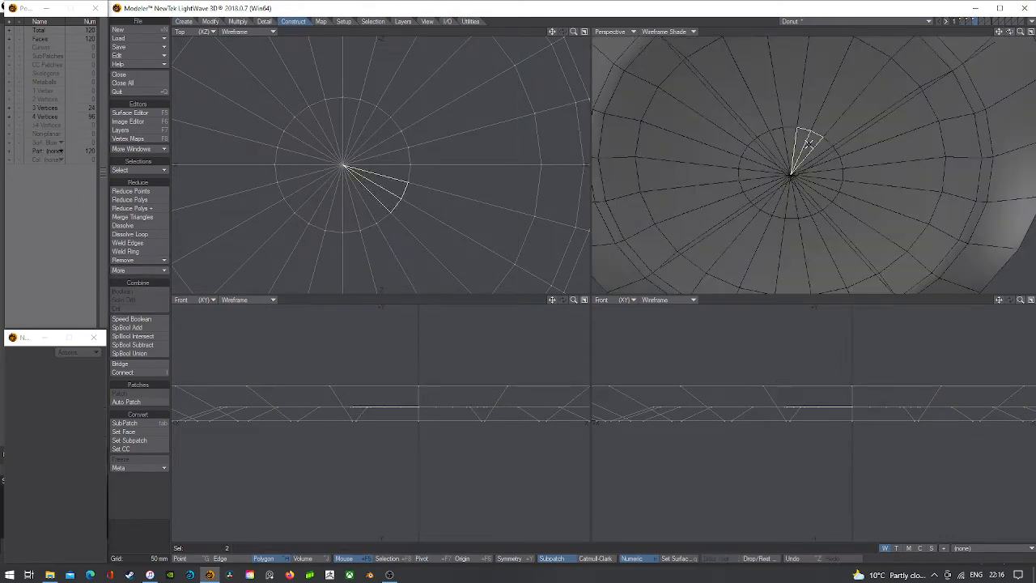
key("shift+z")
key("slash")
left_click(827, 151)
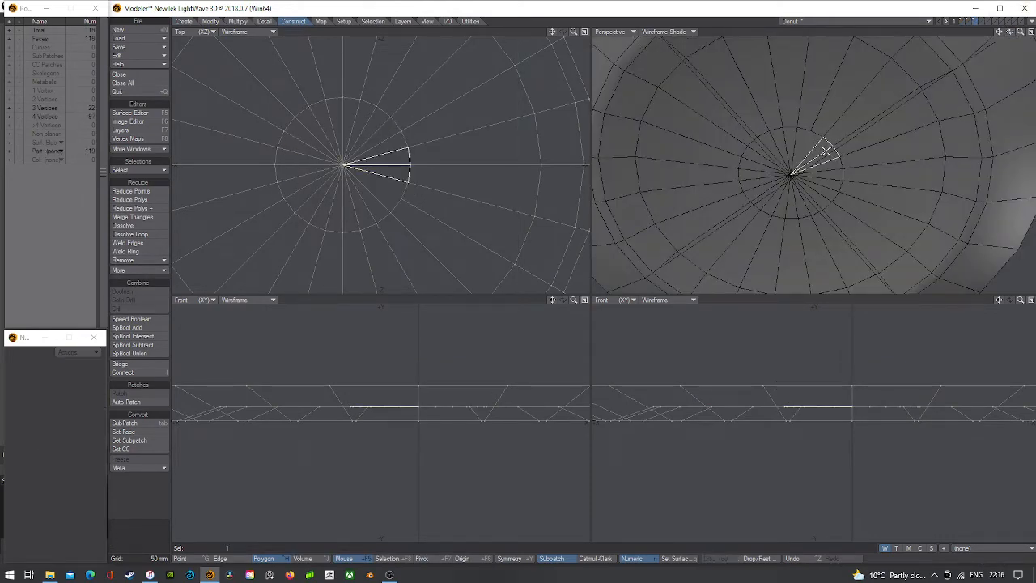
key("shift+z")
key("slash")
left_click(833, 172)
key("shift+z")
key("slash")
left_click(834, 187)
key("shift+z")
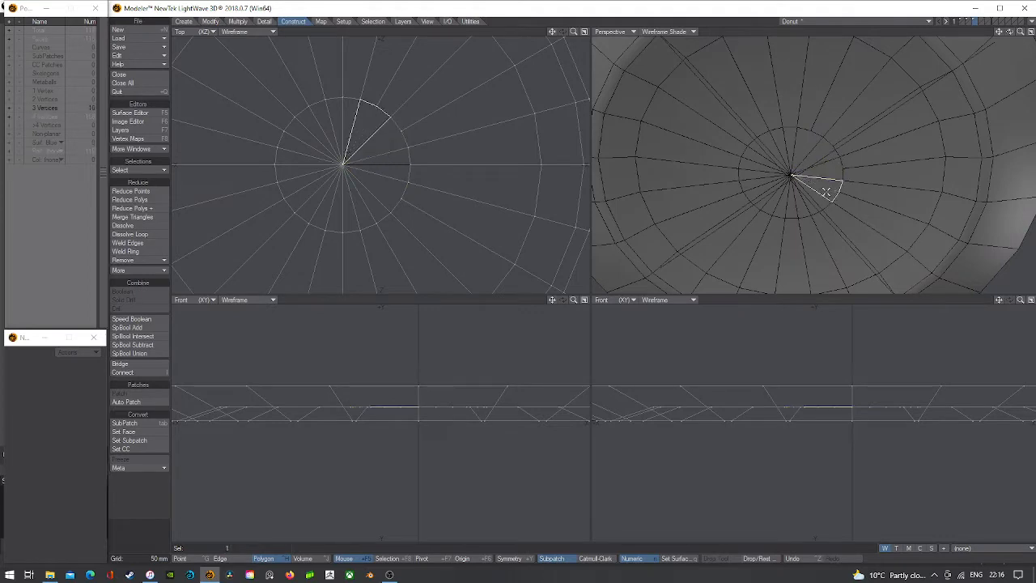
key("slash")
left_click(818, 204)
key("shift+z")
key("slash")
left_click(800, 214)
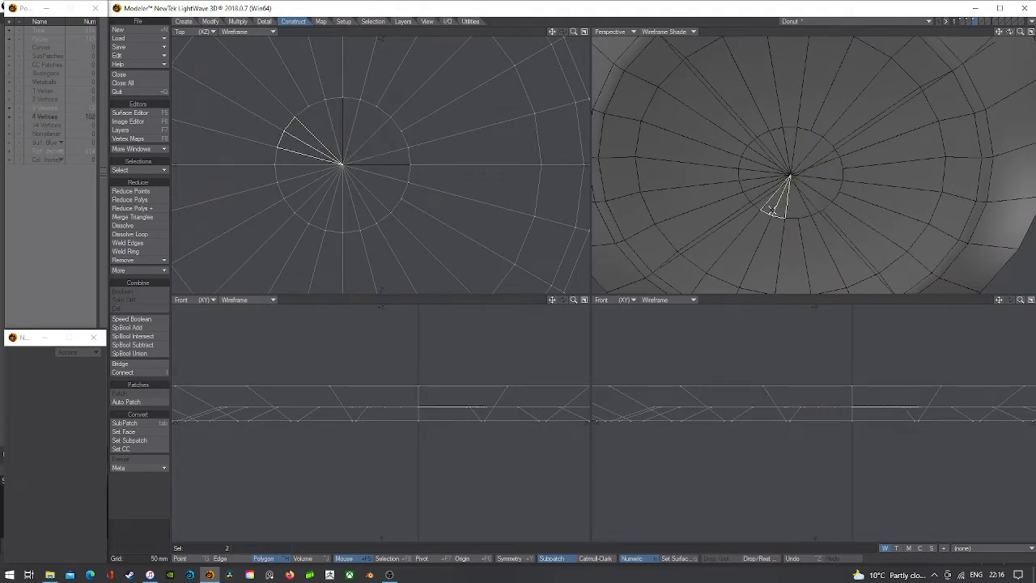
left_click(755, 196)
key("shift+z")
key("slash")
key("shift+z")
left_click_drag(753, 184, 761, 155)
key("slash")
key("shift+z")
key("slash")
left_click(758, 153)
key("slash")
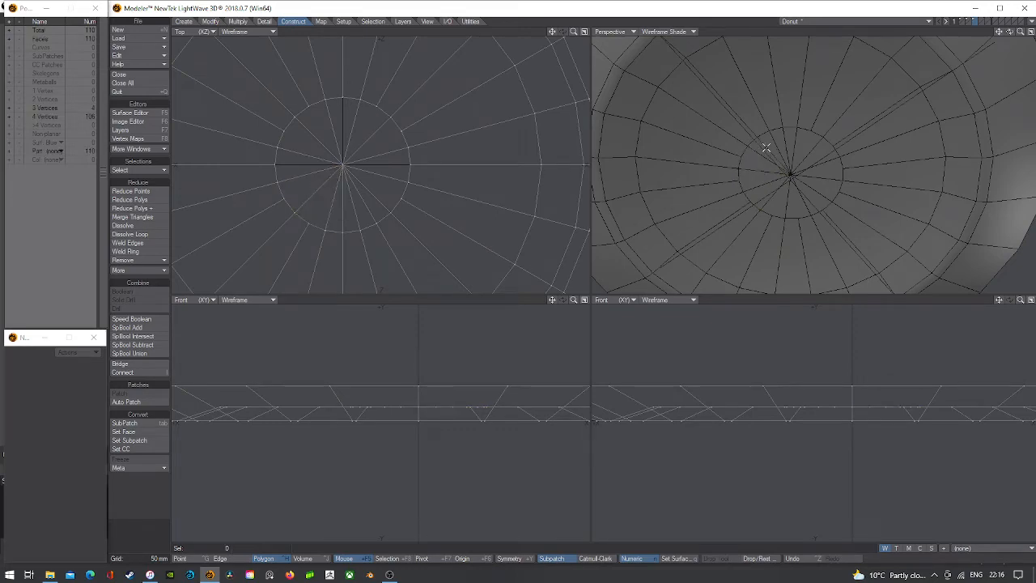
left_click(768, 148)
key("shift+z")
key("slash")
left_click(788, 139)
key("shift+z")
key("slash")
scroll(783, 154, "down", 5)
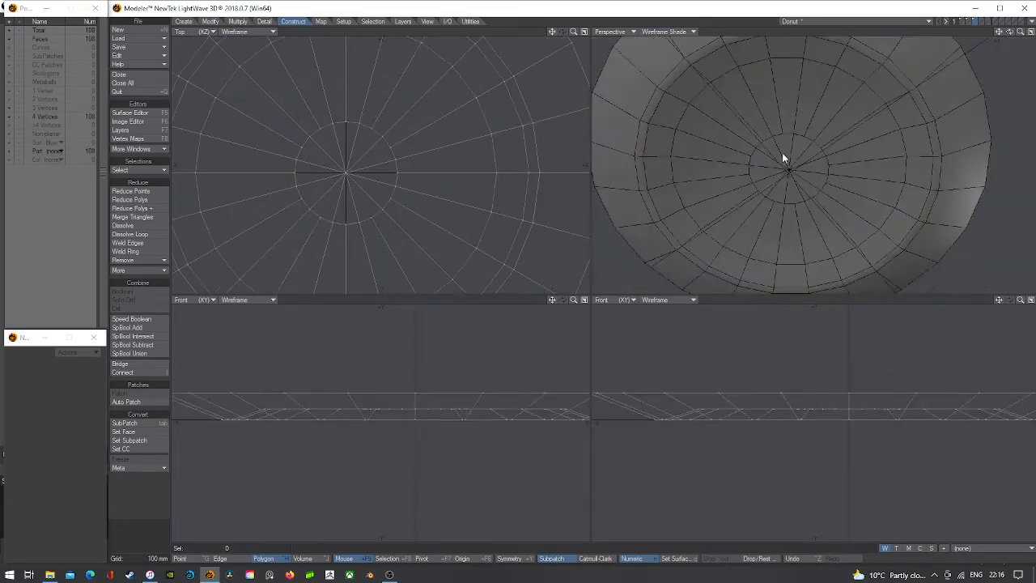
- Preview the plate as a smoothed subpatch surface, inspect its underside and return it to plain polygons
key("Tab")
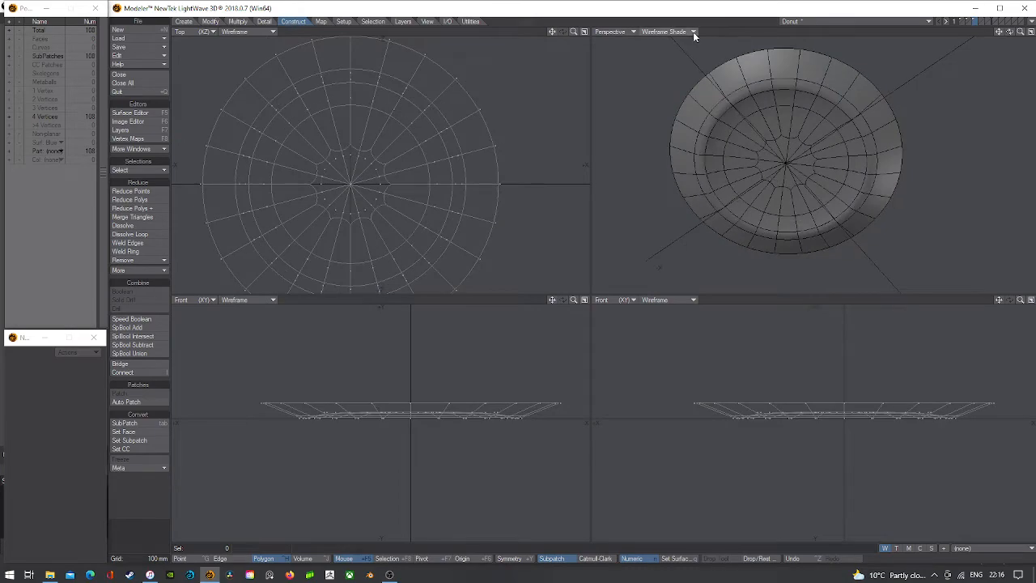
left_click(694, 32)
left_click(685, 45)
scroll(770, 94, "up", 3)
scroll(770, 94, "up", 1)
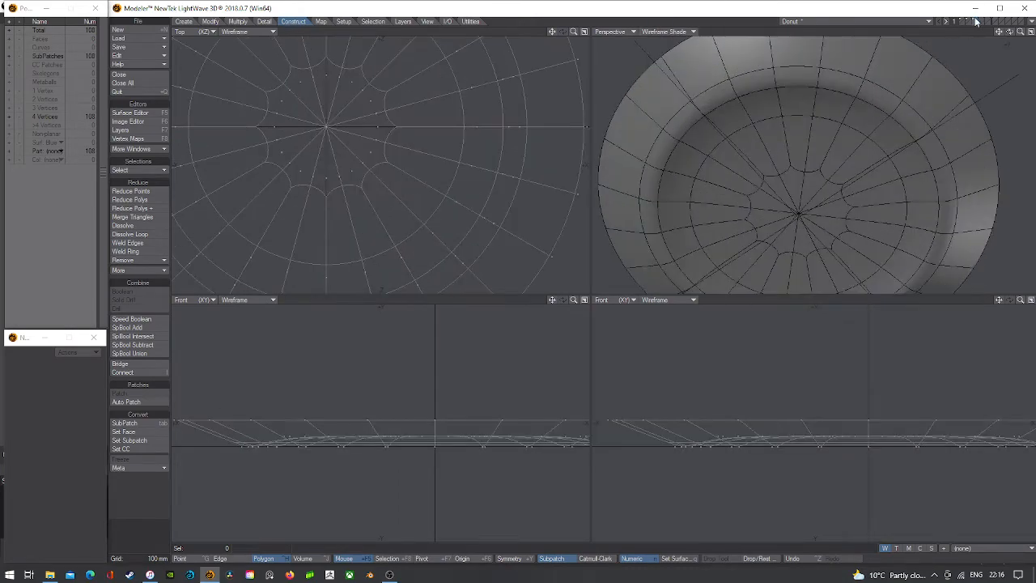
left_click(685, 33)
left_click(683, 50)
key("Tab")
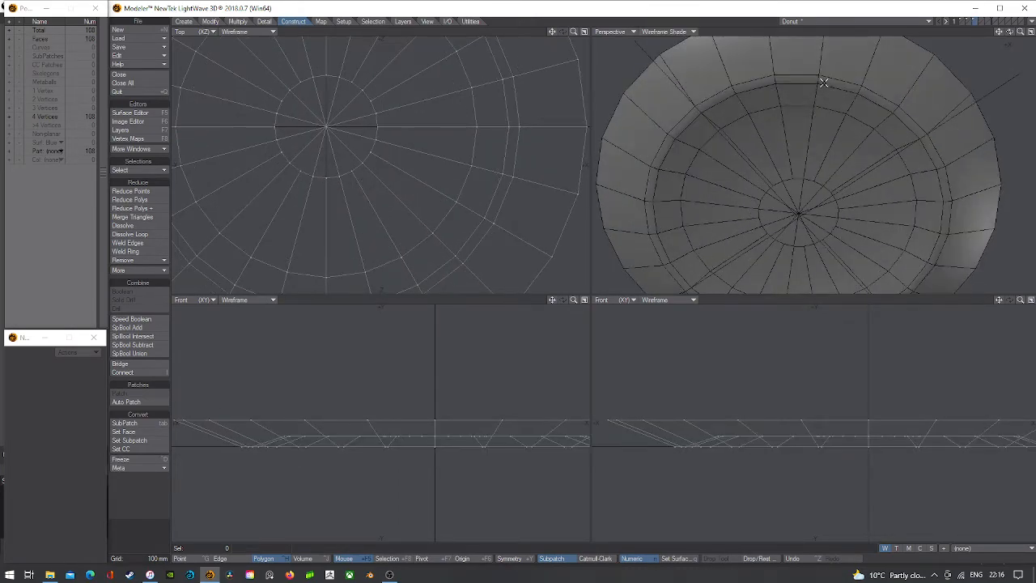
- Cut the narrow foot ring on the plate's underside with Band Saw near both of its edges and smooth the plate with subpatches
left_click_drag(824, 82, 803, 79)
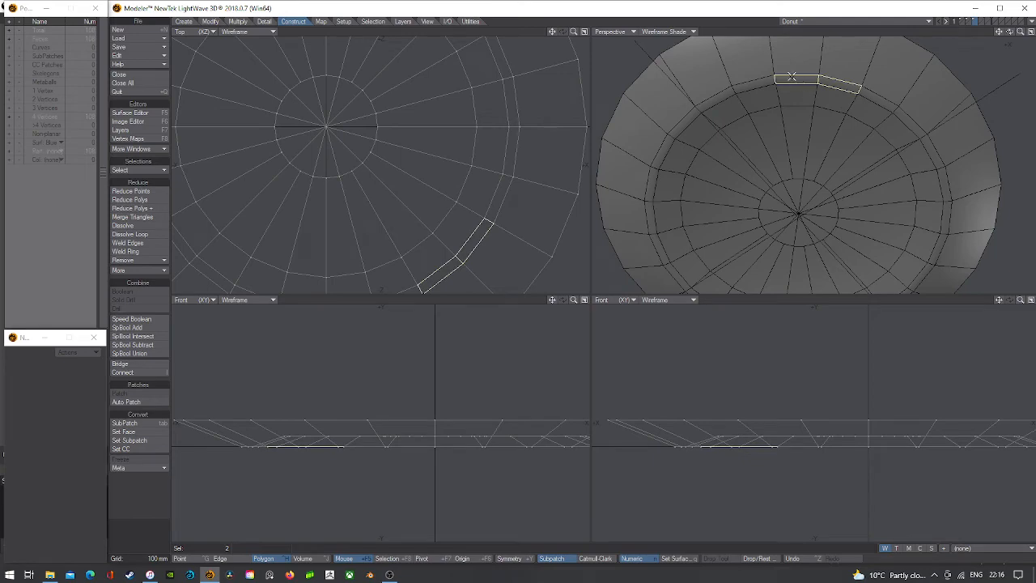
key("alt+b")
key("space")
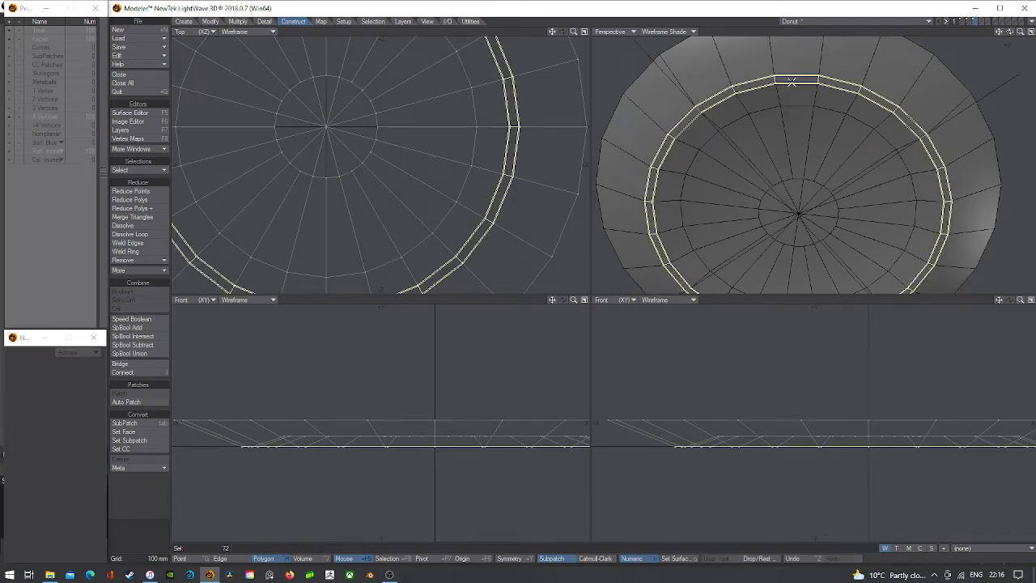
left_click_drag(1010, 32, 735, 179)
key("Tab")
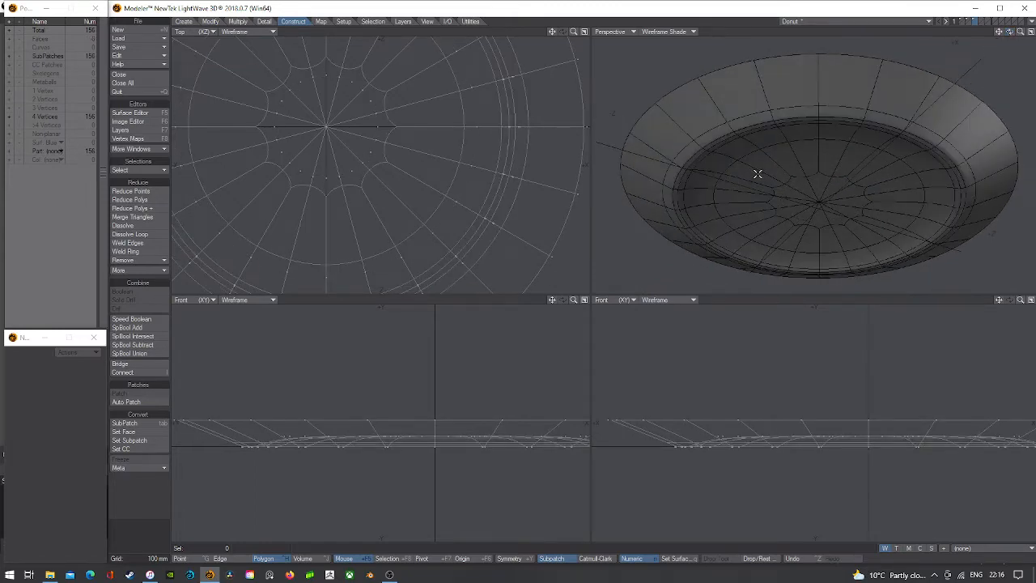
- Select the loop of points around the recessed base, move it slightly down and turn the subpatch smoothing back on
key("Tab")
left_click(179, 558)
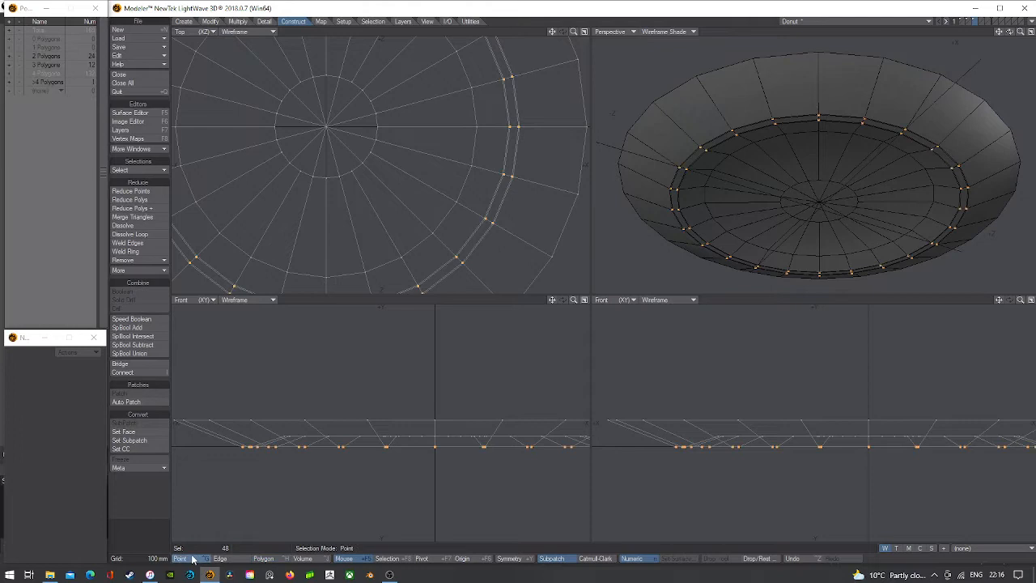
left_click(372, 397)
left_click_drag(706, 186, 714, 170)
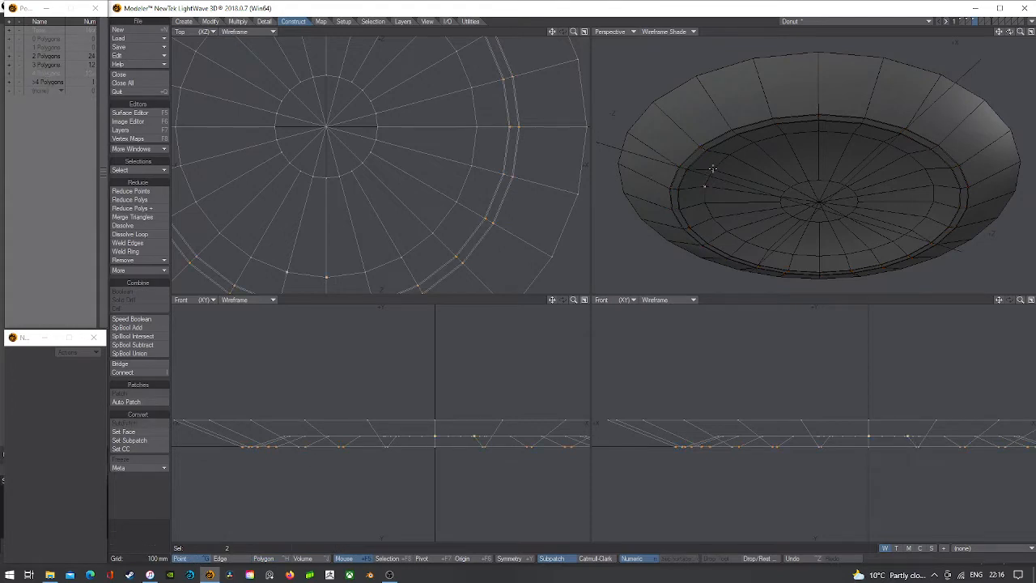
key("ctrl+l")
key("t")
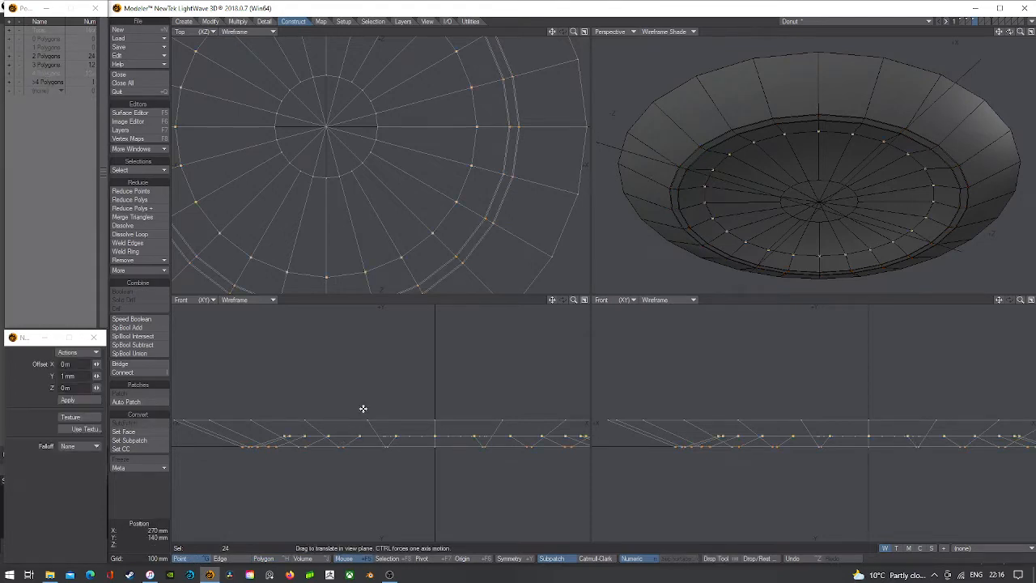
scroll(337, 430, "up", 2)
left_click_drag(336, 430, 336, 436)
key("Return")
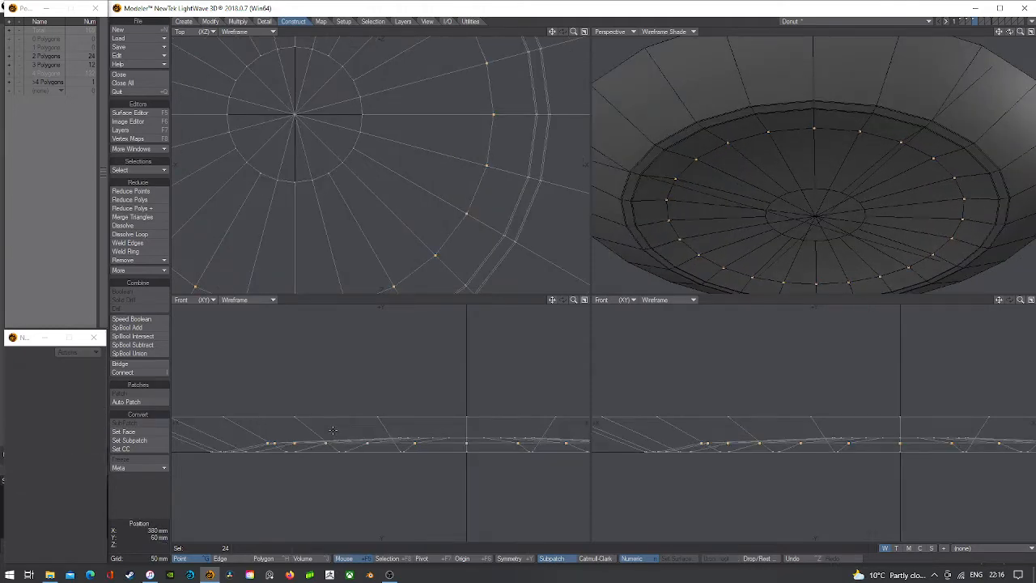
key("slash")
scroll(674, 279, "down", 2)
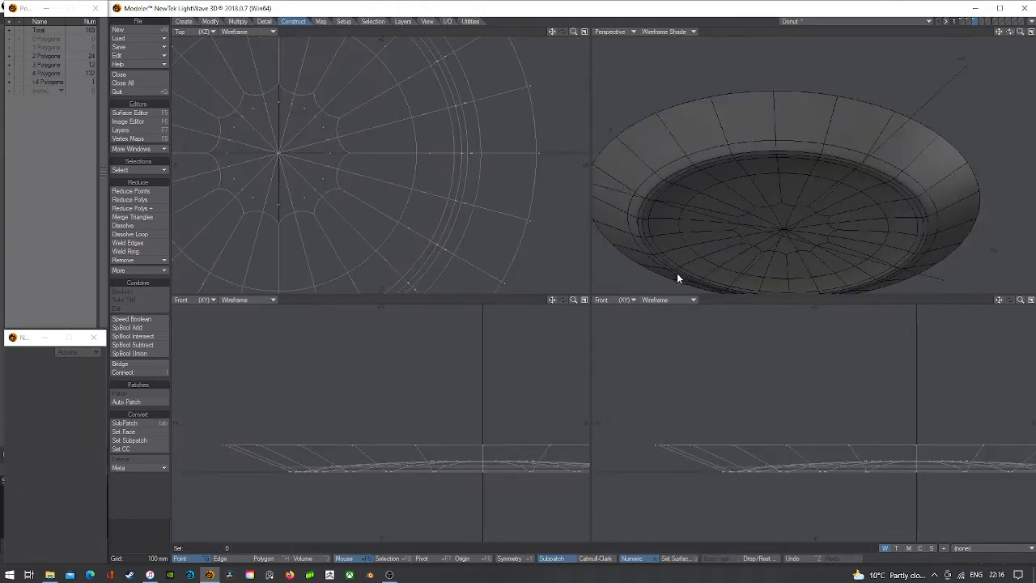
- Select the full loop of points around the plate's upper rim and make a polygon that closes the open top
left_click(664, 32)
left_click(668, 73)
key("a")
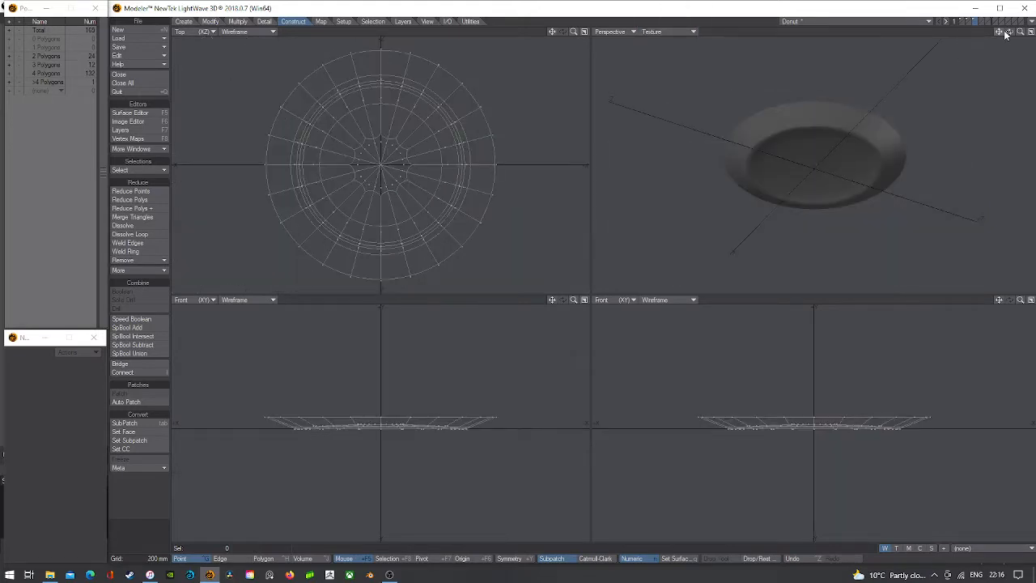
left_click_drag(1007, 34, 1006, 65)
left_click(262, 560)
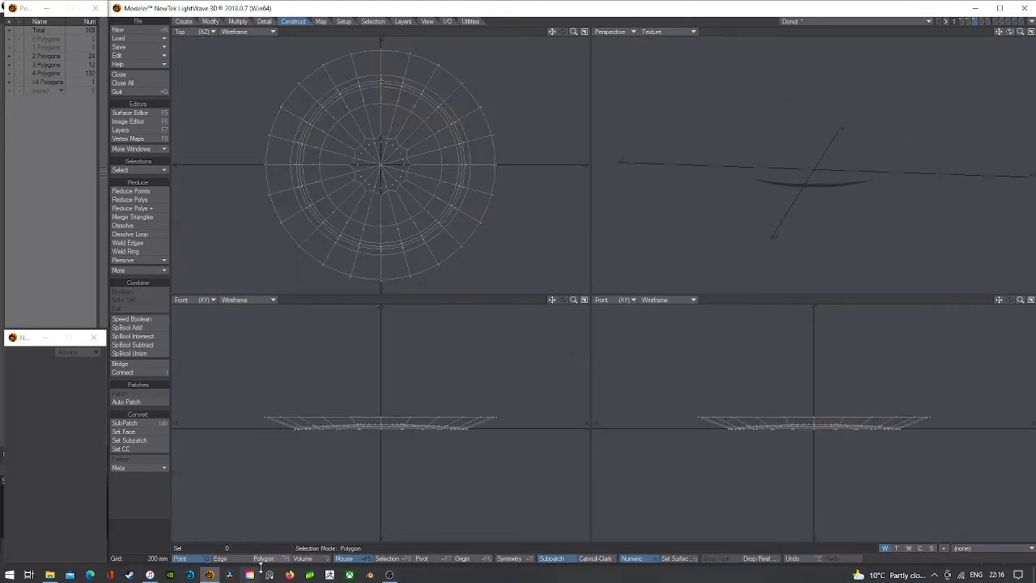
left_click(694, 32)
left_click(695, 47)
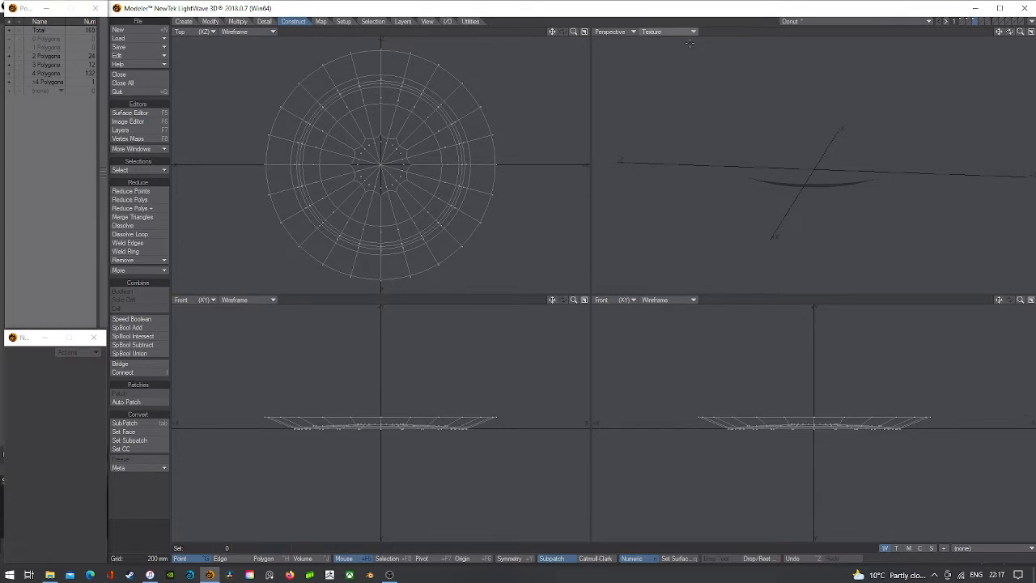
left_click(826, 143)
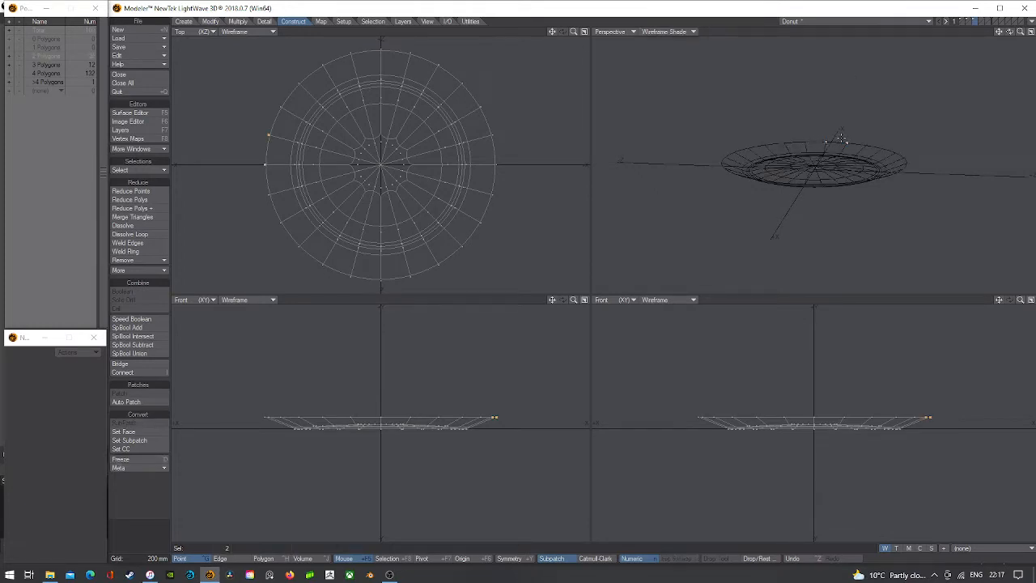
key("ctrl+l")
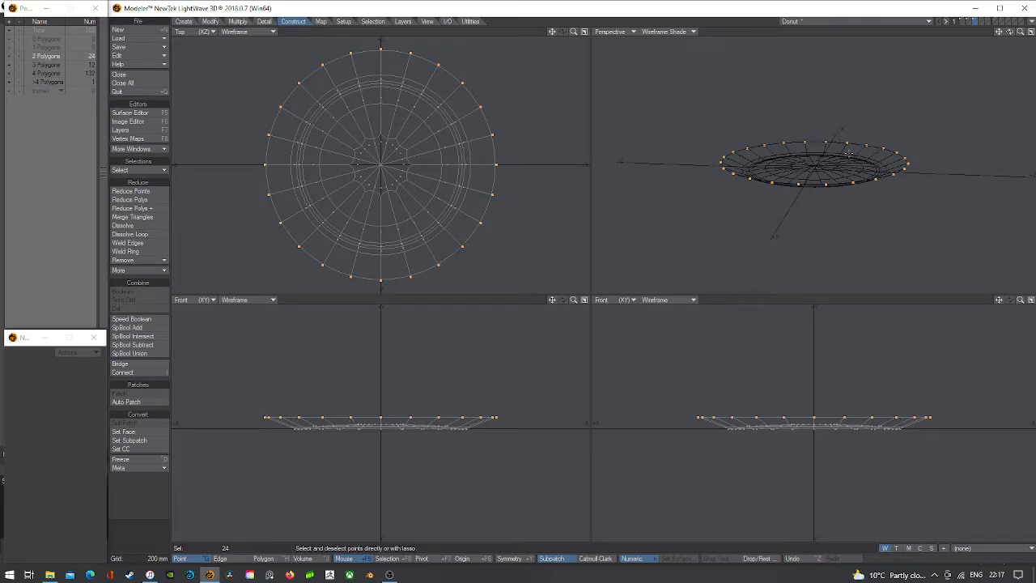
key("p")
key("b")
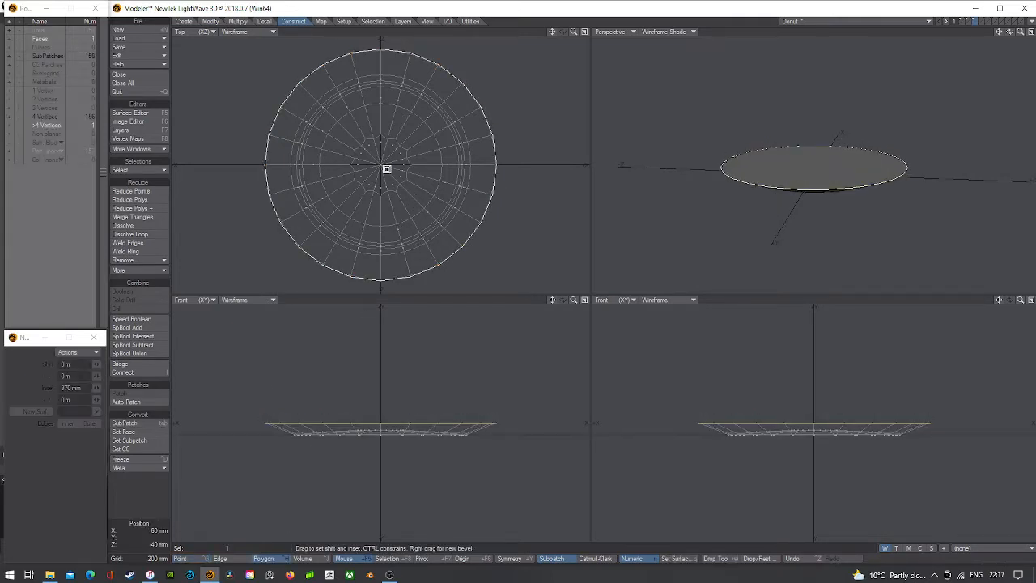
left_click_drag(387, 168, 379, 169)
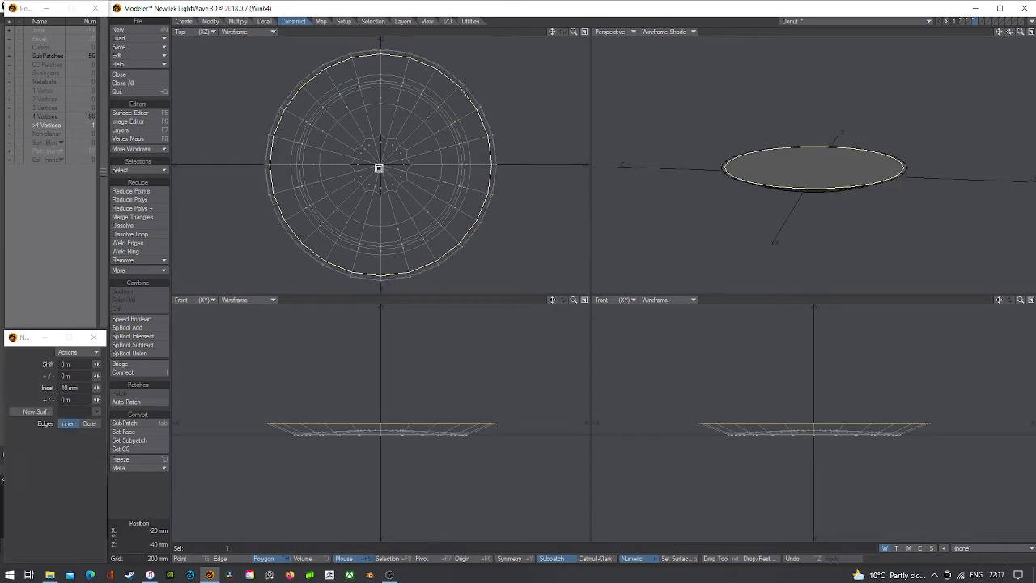
scroll(291, 430, "up", 3)
key("ctrl+z")
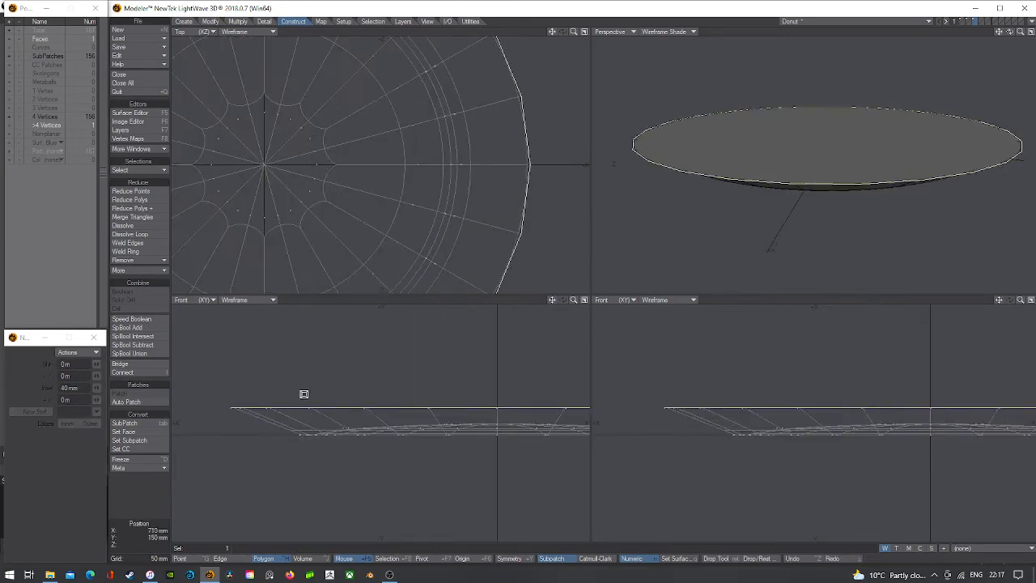
- Bevel the top polygon inwards with a 240 mm inset and move the inner polygon down 50 mm
scroll(403, 163, "down", 2)
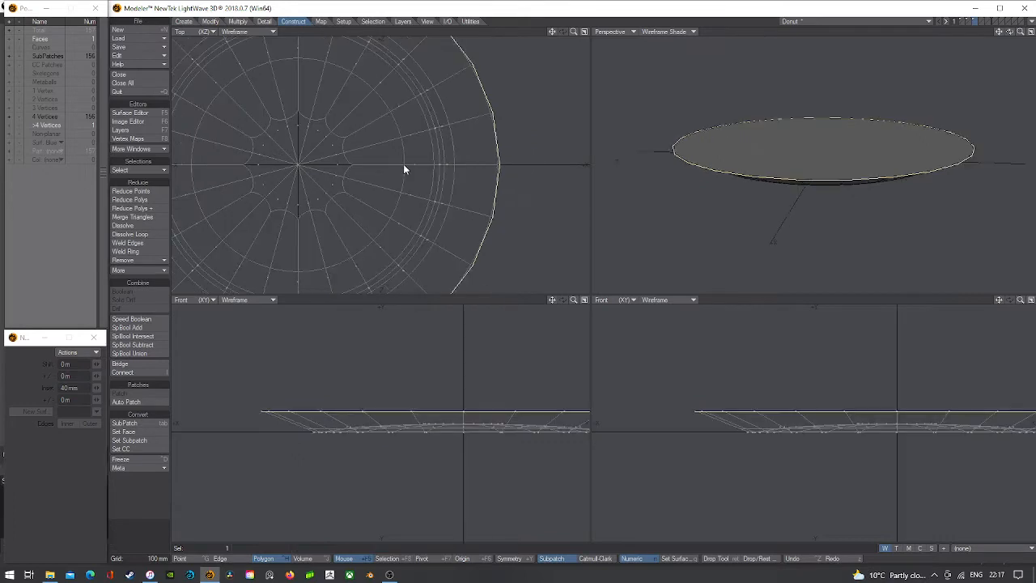
left_click_drag(345, 143, 296, 157)
key("t")
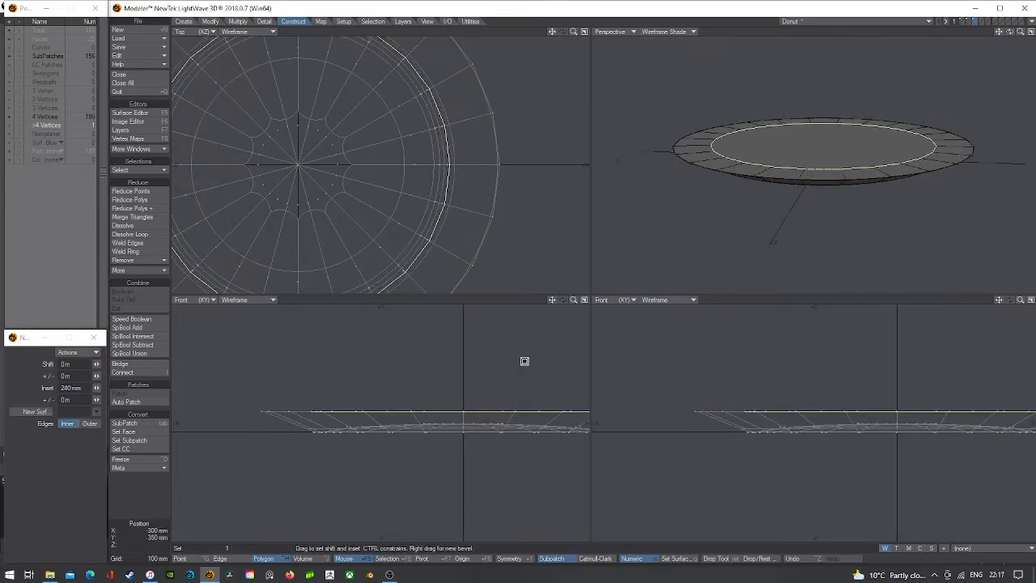
left_click_drag(476, 380, 475, 390)
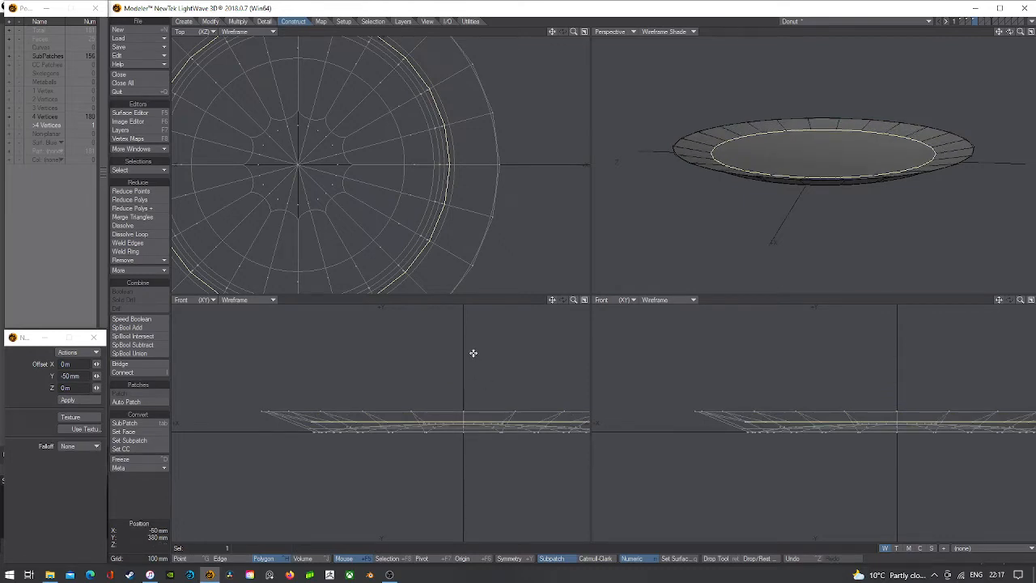
scroll(310, 167, "down", 2)
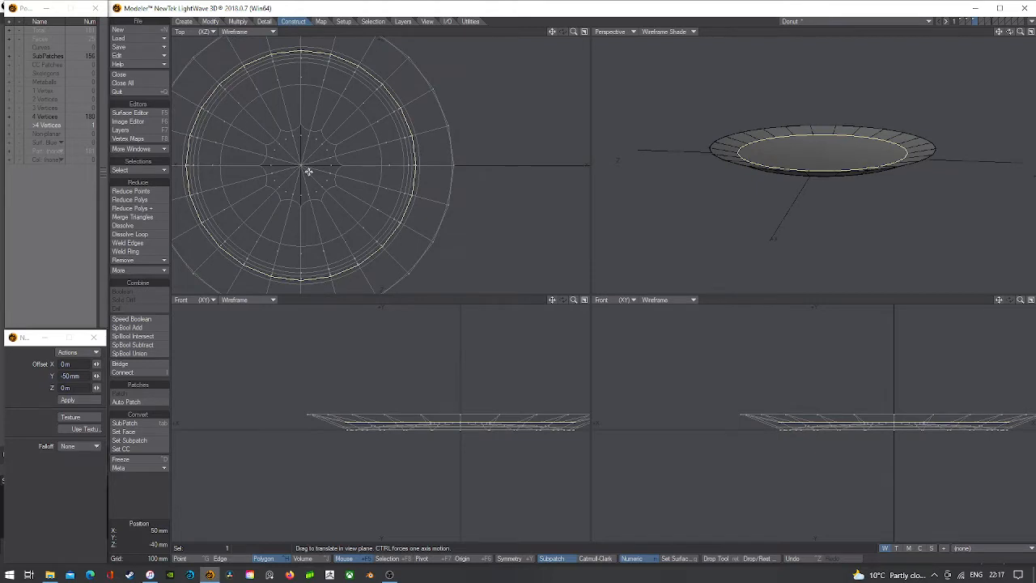
- Scale the lowered polygon to 9 % about the plate's centre and collapse it into triangles around a single centre point
key("shift+h")
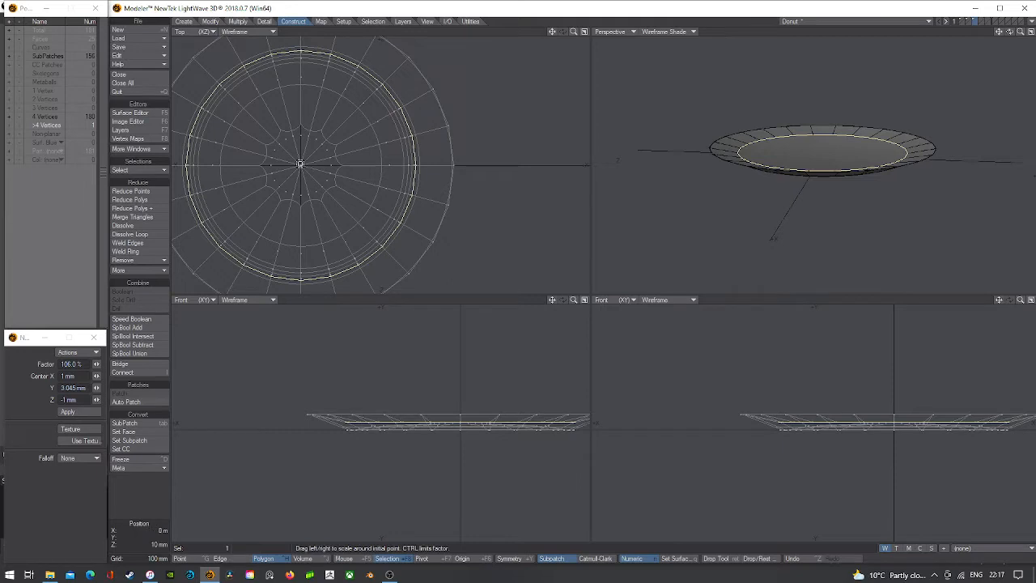
left_click_drag(300, 164, 226, 164)
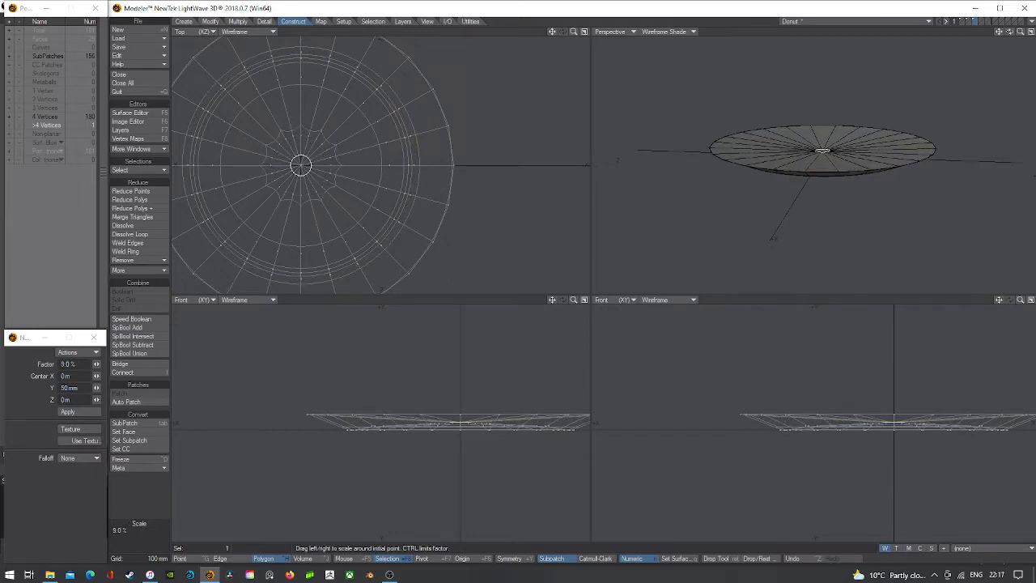
key("Return")
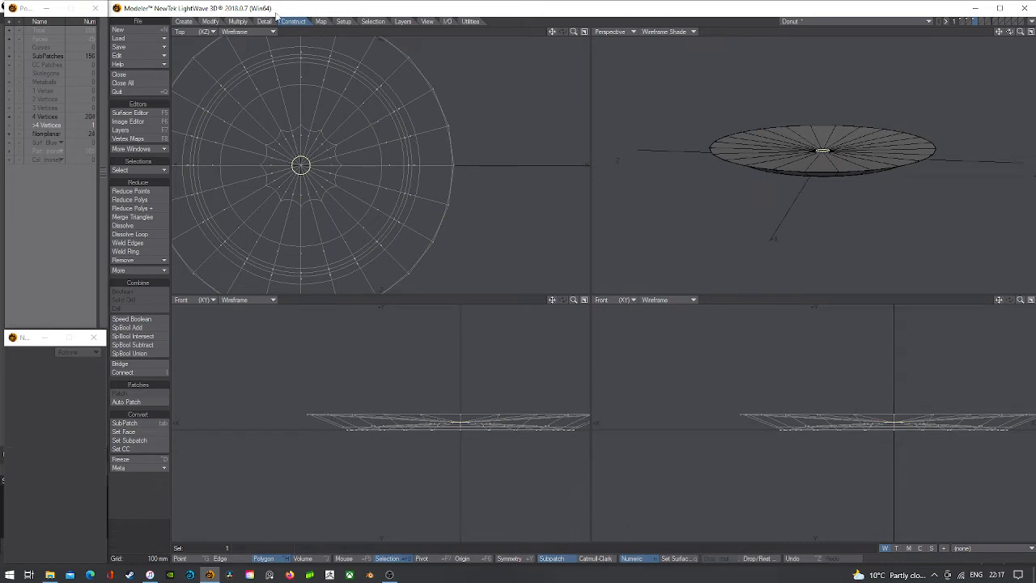
left_click(134, 270)
left_click(133, 269)
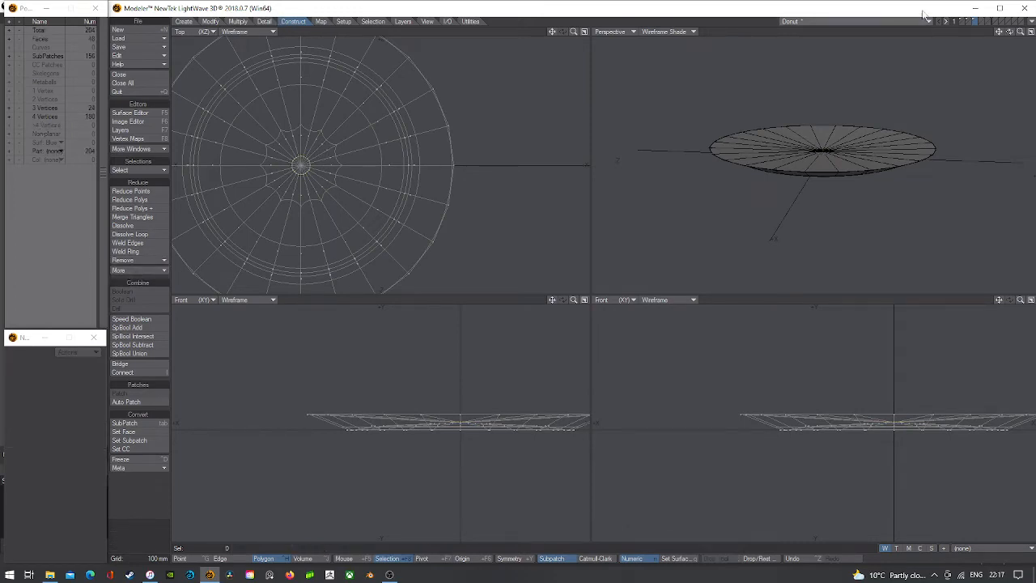
- Merge the small triangles at the centre of the plate's upper surface into quads, one adjacent pair at a time
left_click_drag(1010, 31, 1035, 32)
left_click(1031, 32)
key("a")
left_click_drag(1010, 32, 1009, 89)
key("shift+z")
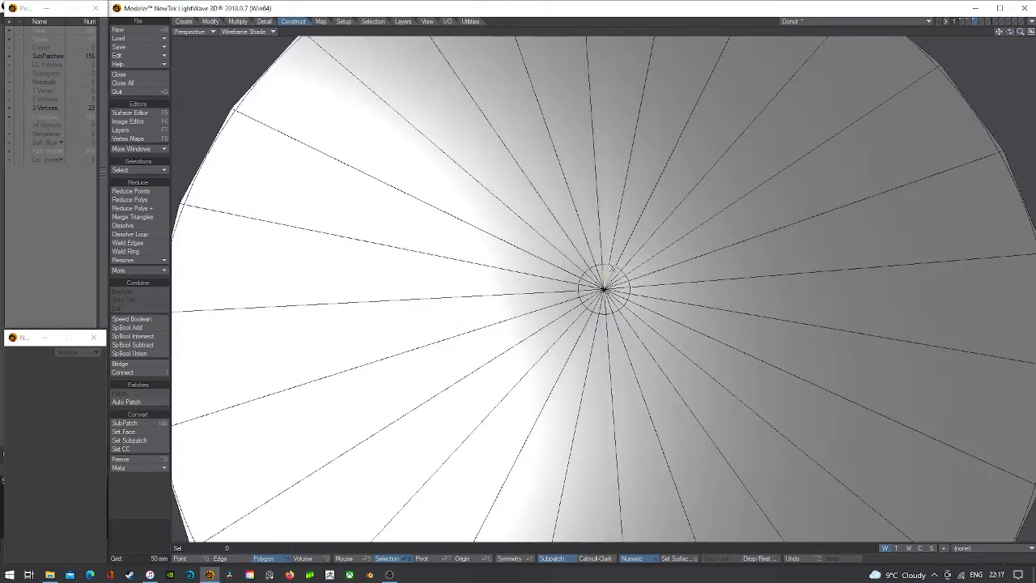
key("slash")
left_click(618, 270)
key("shift+z")
left_click(622, 280)
scroll(619, 270, "up", 2)
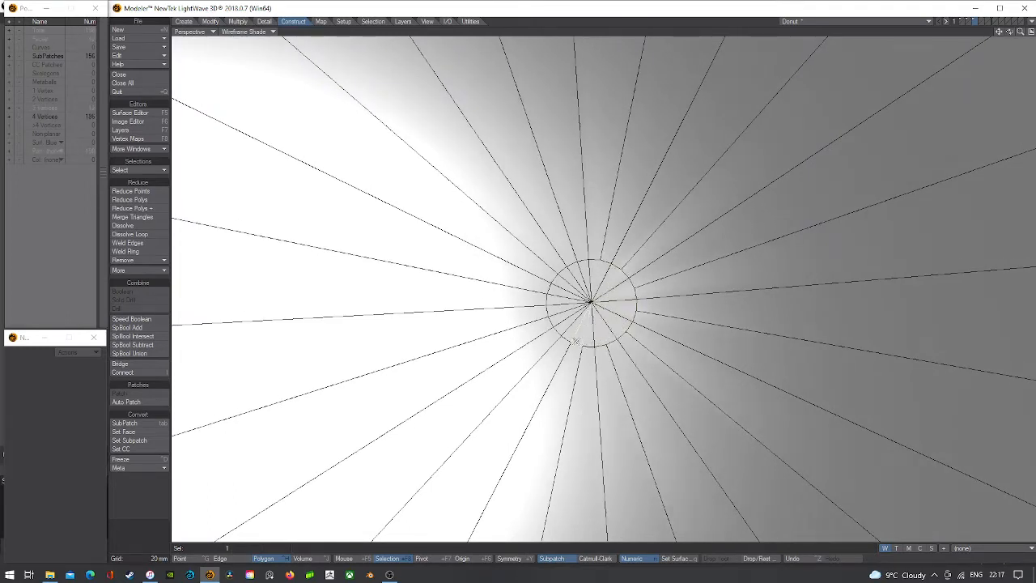
key("shift+z")
key("slash")
left_click(570, 329)
key("shift+z")
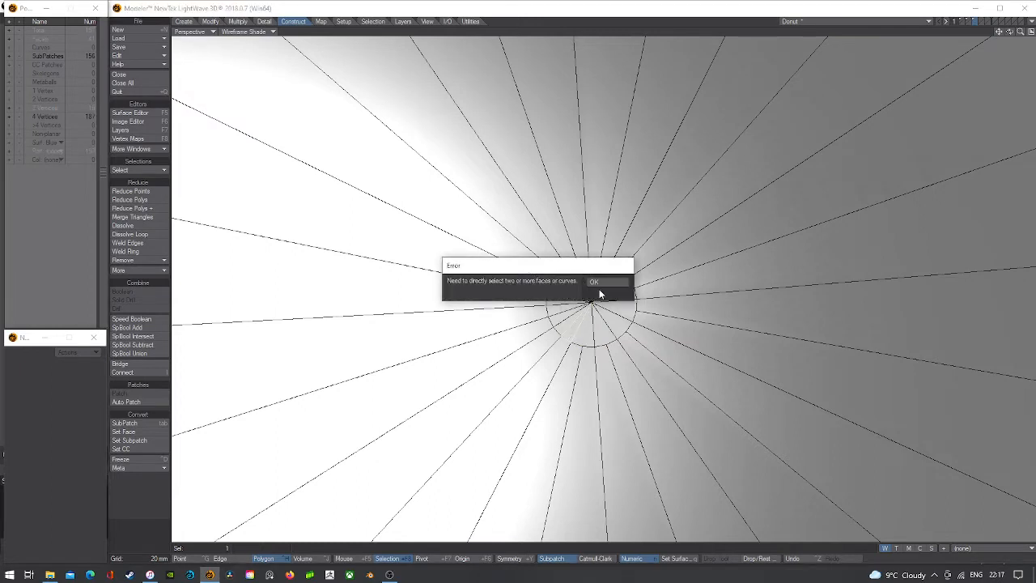
left_click(603, 285)
key("shift+z")
mouse_move(569, 328)
left_mouse_down()
mouse_move(563, 292)
mouse_move(585, 275)
left_mouse_up()
key("slash")
key("shift+z")
key("slash")
key("shift+z")
key("slash")
key("shift+z")
key("slash")
key("z")
key("a")
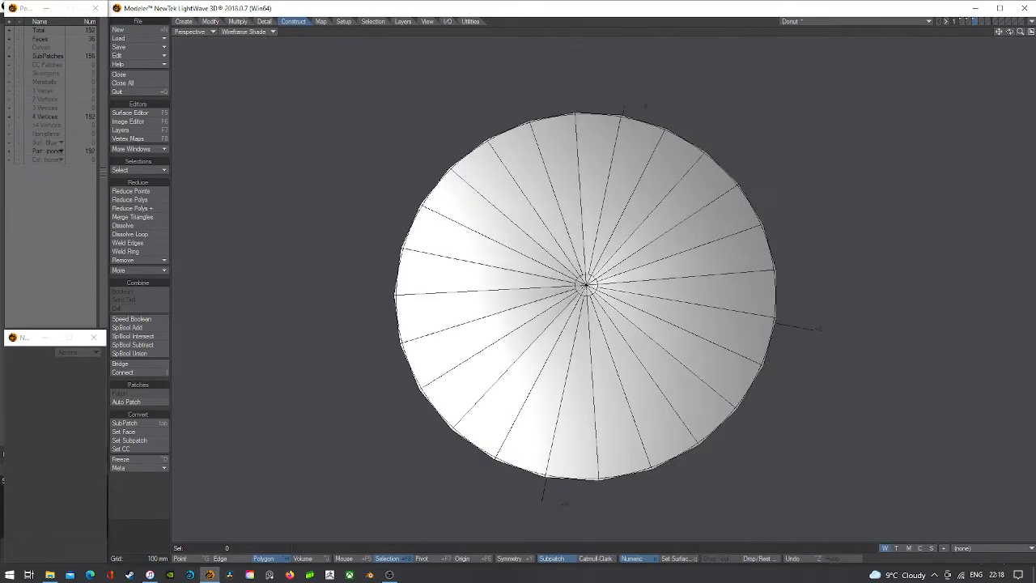
left_click(1031, 31)
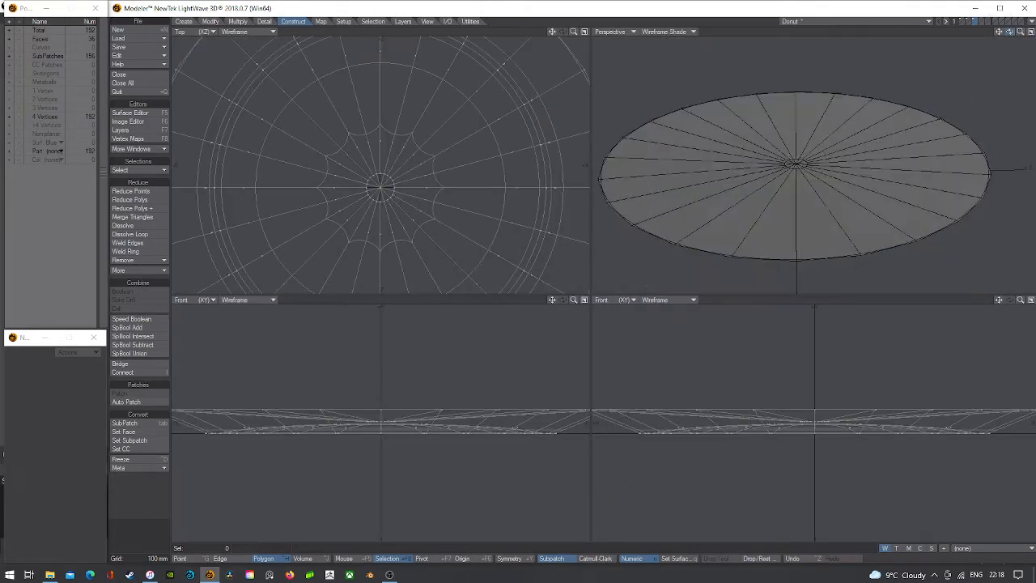
- Convert the plate back to plain faces and cut the wide upper polygon loop with Band Saw, using a single division halfway across
left_click(10, 39)
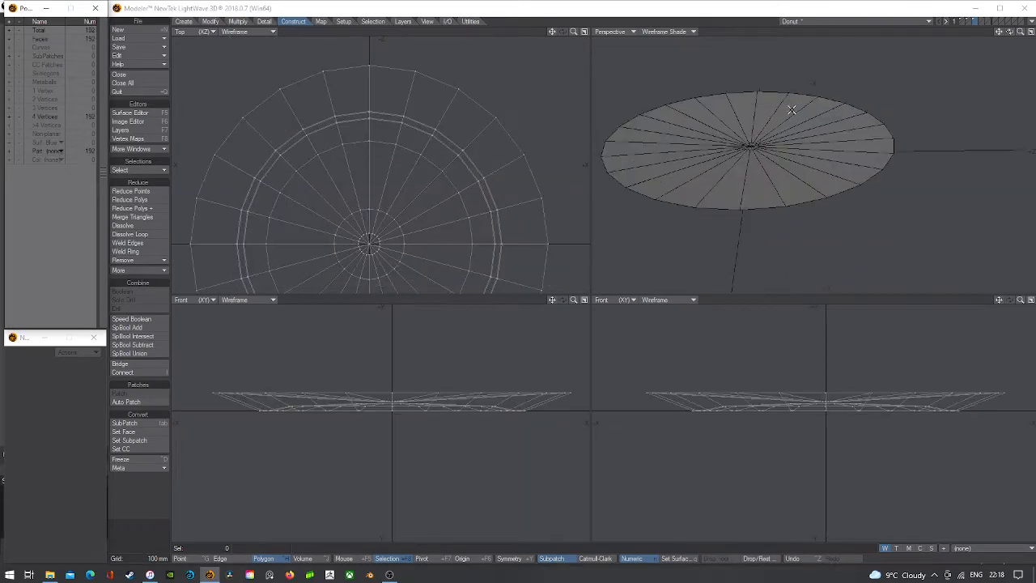
key("shift+b")
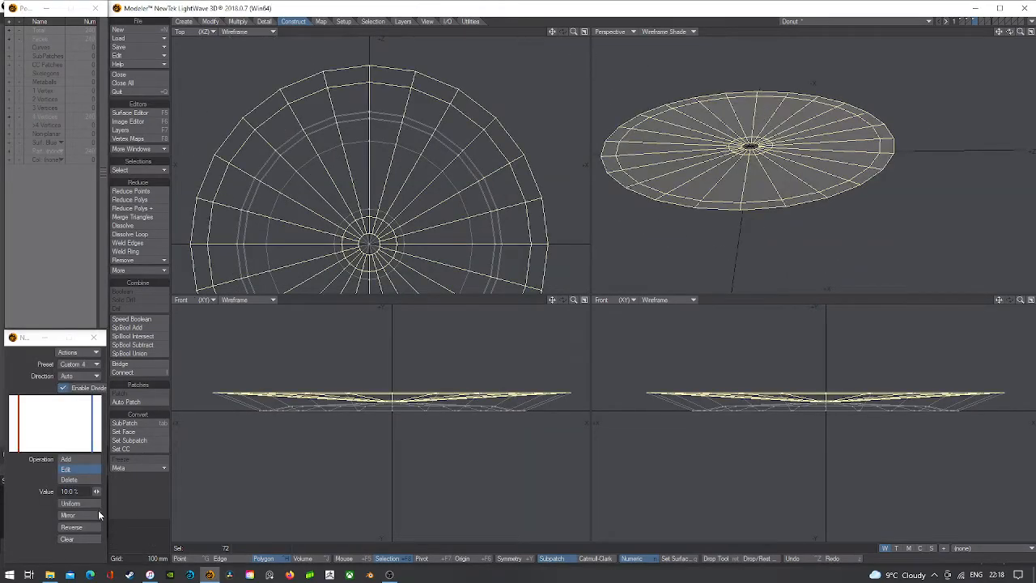
left_click(81, 540)
left_click(730, 10)
key("Return")
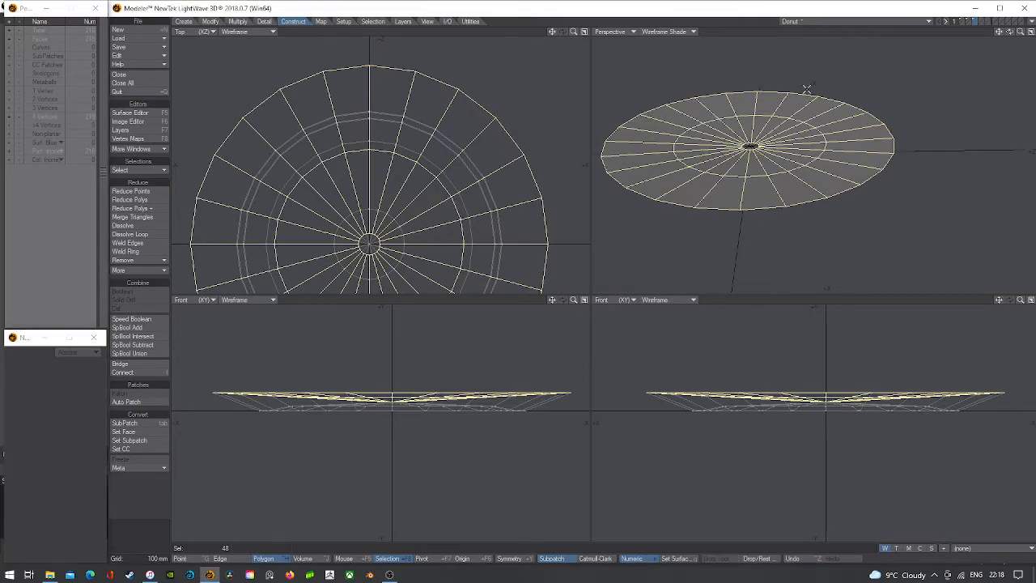
- Preview the plate as a smooth subpatch in Texture shading and examine its rim and upper surface up close
key("slash")
key("Tab")
key("Tab")
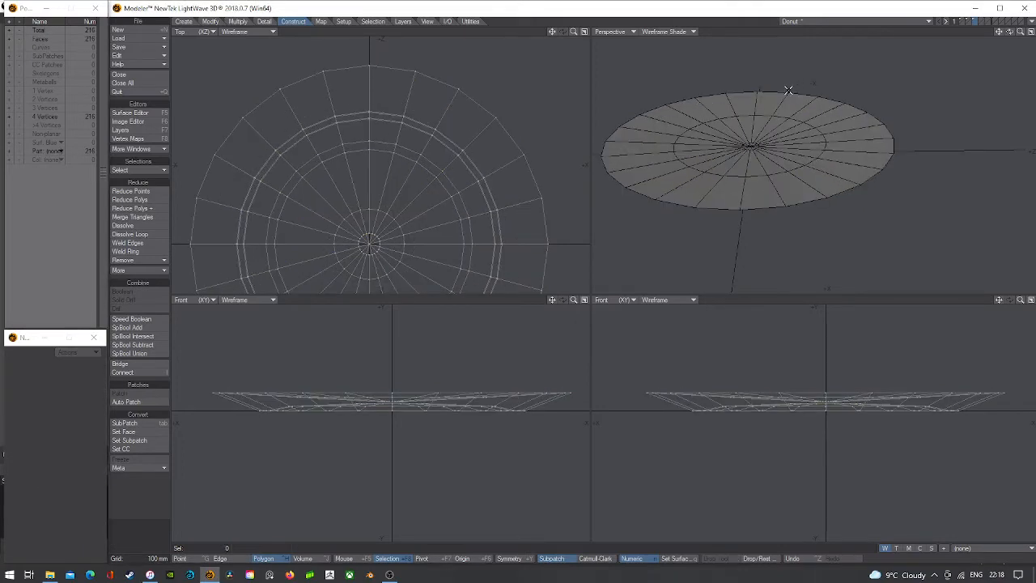
mouse_move(1011, 32)
left_mouse_down()
mouse_move(1030, 24)
mouse_move(1005, 33)
mouse_move(1035, 34)
mouse_move(1013, 31)
left_mouse_up()
key("Tab")
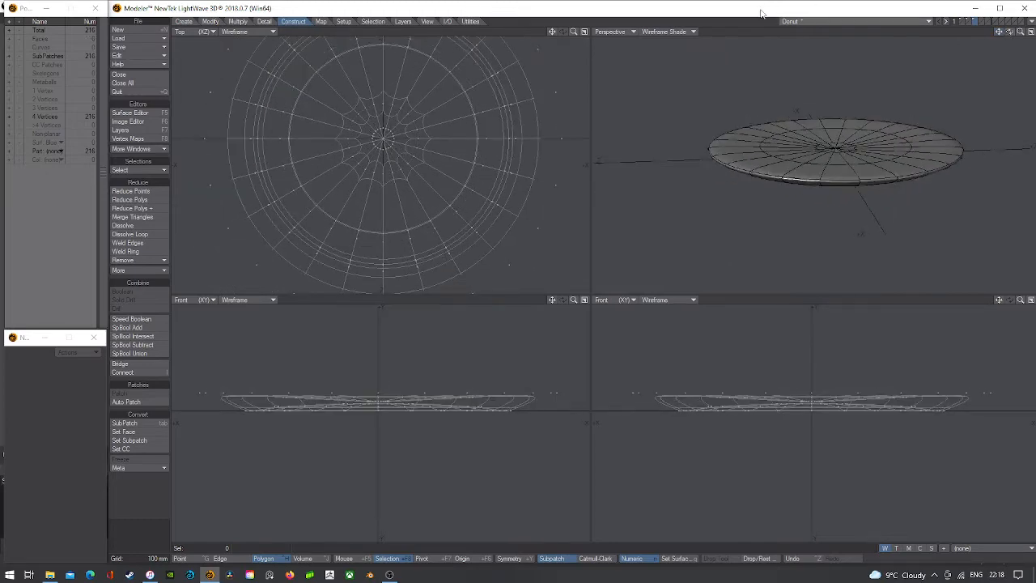
left_click(675, 33)
left_click(669, 74)
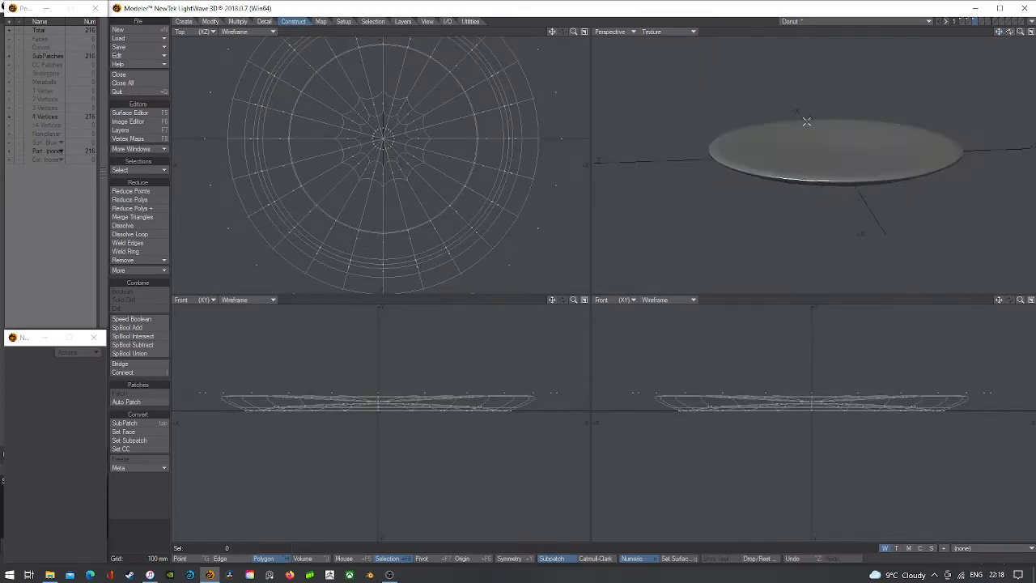
key("a")
scroll(777, 147, "up", 2)
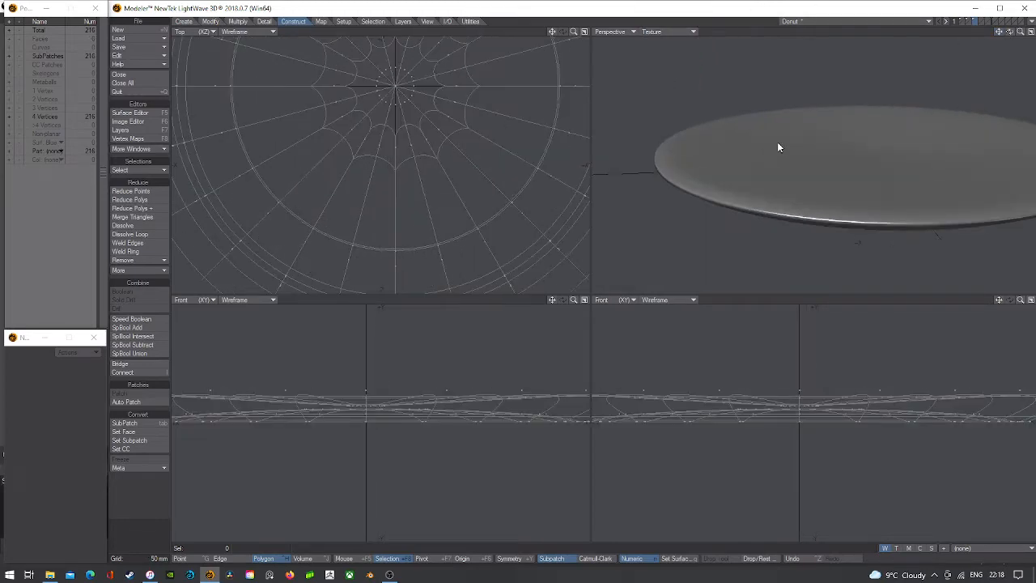
- Return the perspective view to Wireframe Shade and undo the Band Saw cut through the plate's upper polygon loop
left_click(653, 31)
left_click(661, 47)
left_click_drag(1018, 32, 1008, 15)
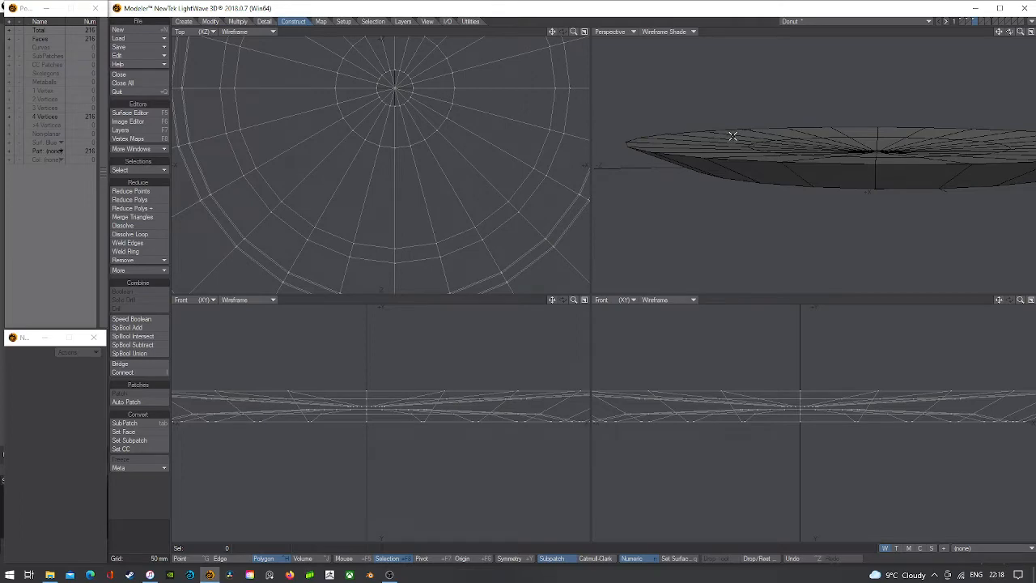
mouse_move(1010, 31)
left_mouse_down()
mouse_move(1010, 18)
mouse_move(1009, 32)
left_mouse_up()
key("Tab")
key("Tab")
key("Tab")
key("Tab")
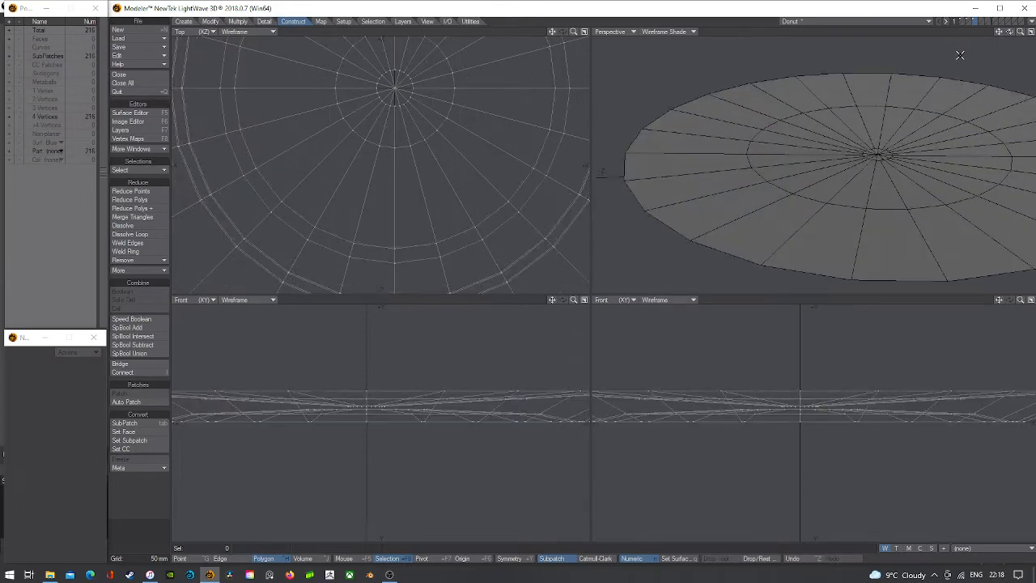
key("ctrl+z")
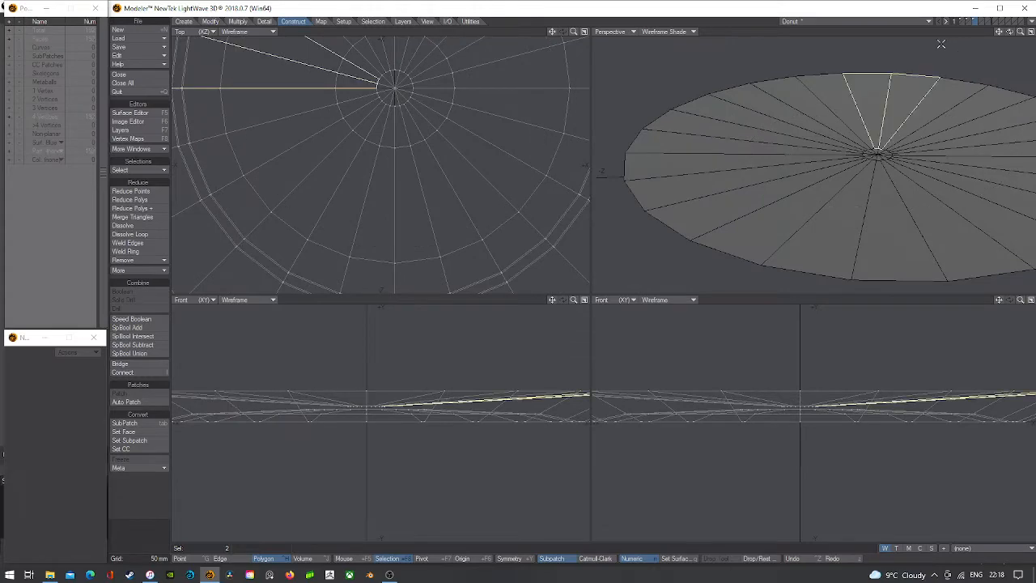
- Select the loop of points around the plate's outer rim and raise it to make the plate deeper
left_click(198, 558)
left_click(705, 92)
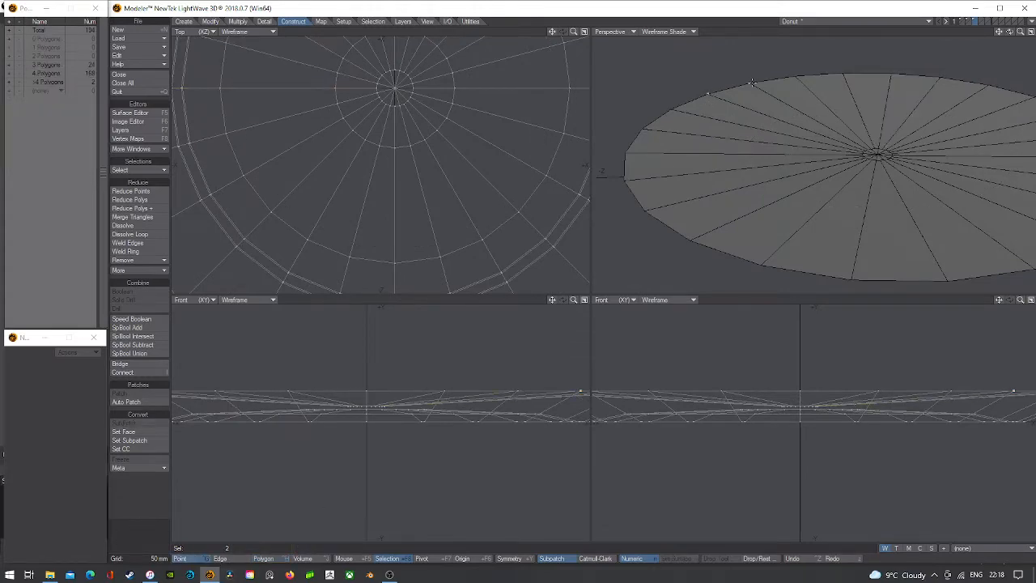
key("ctrl+l")
scroll(531, 320, "down", 2)
key("t")
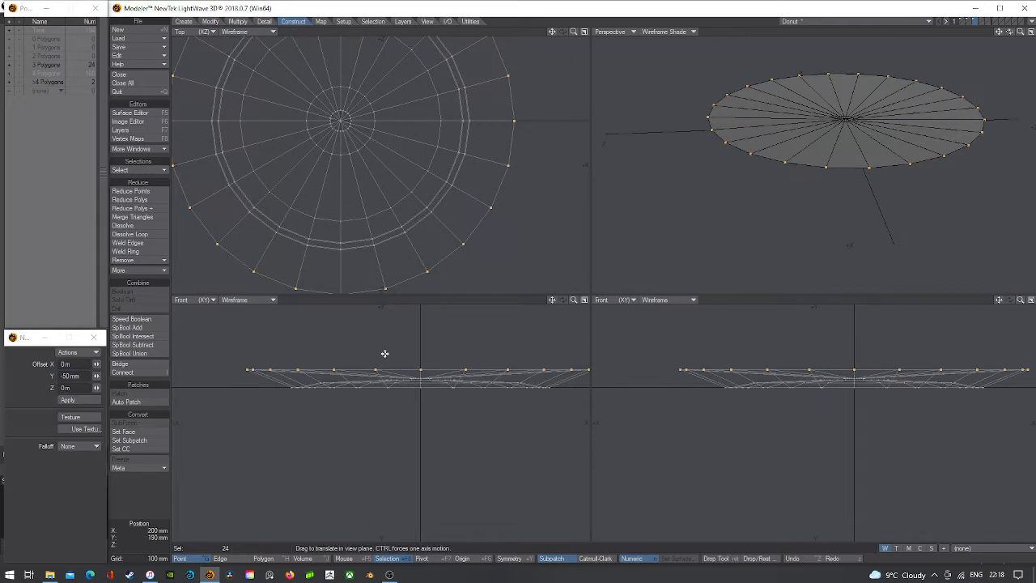
left_click_drag(390, 354, 390, 346)
left_click(268, 560)
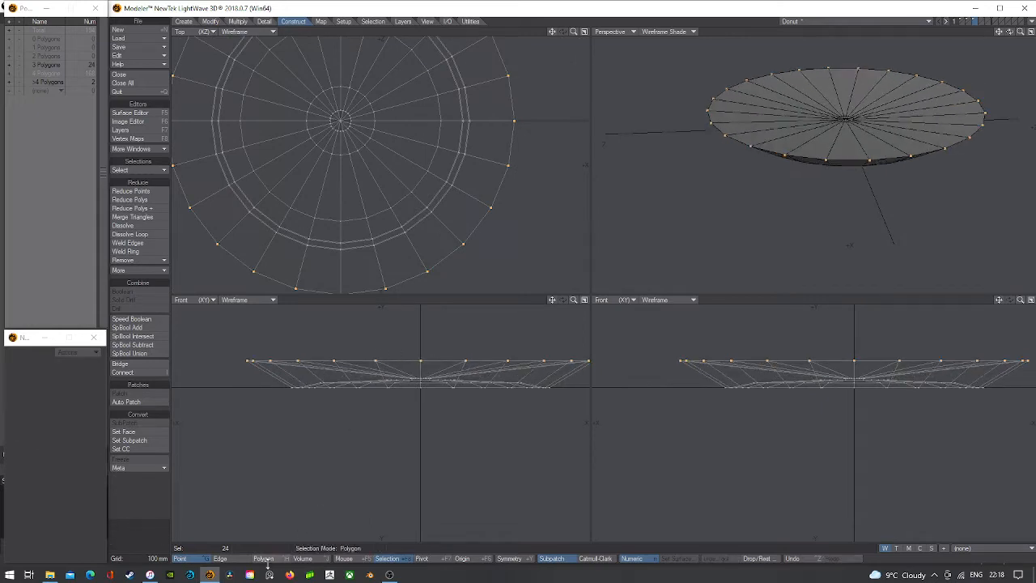
- Check the raised rim's curvature by viewing the plate as a subpatch, and return it to plain faces
key("slash")
left_click(867, 92)
left_click_drag(865, 92, 830, 91)
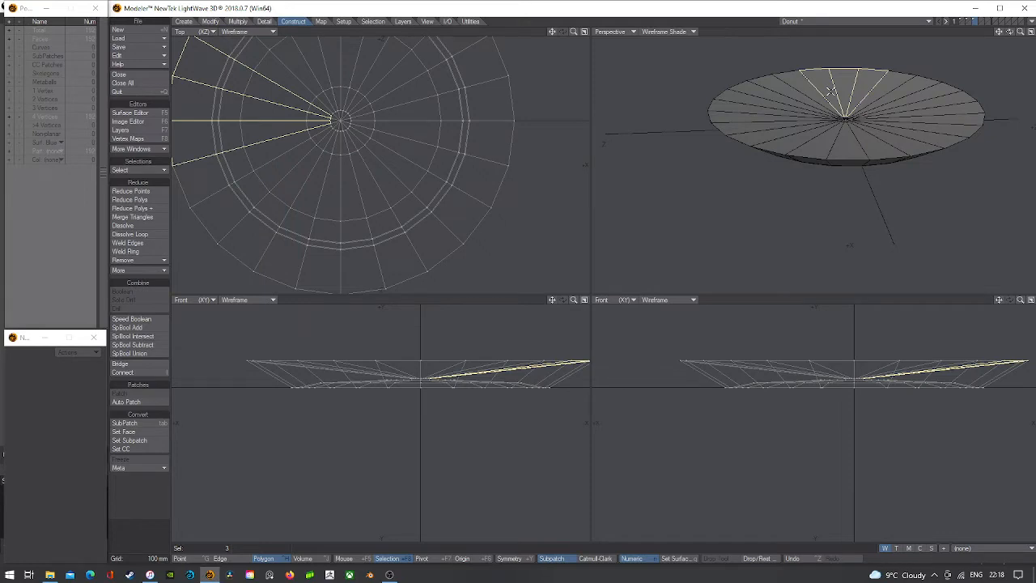
key("slash")
key("Tab")
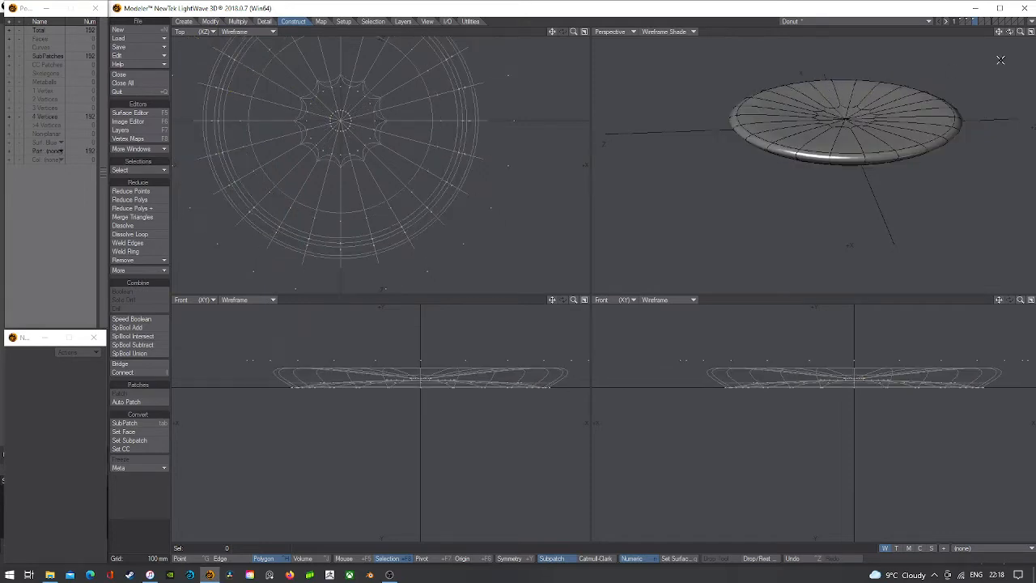
left_click_drag(1013, 34, 1011, 34)
key("Tab")
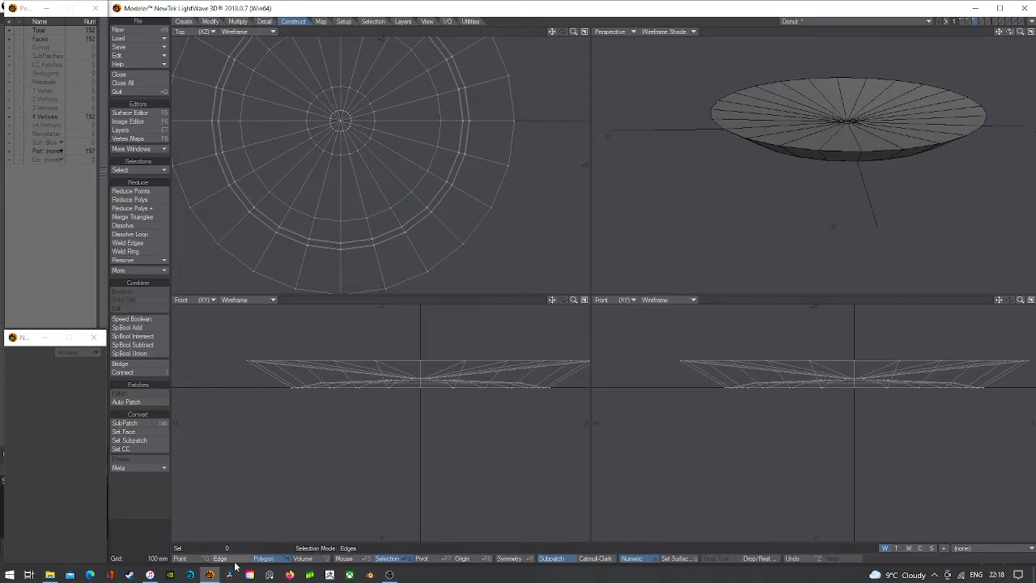
- Chamfer the edge loop around the plate's outer rim by about 34.5 mm and preview the result as a subpatch
left_click(231, 560)
left_click_drag(712, 103, 729, 95)
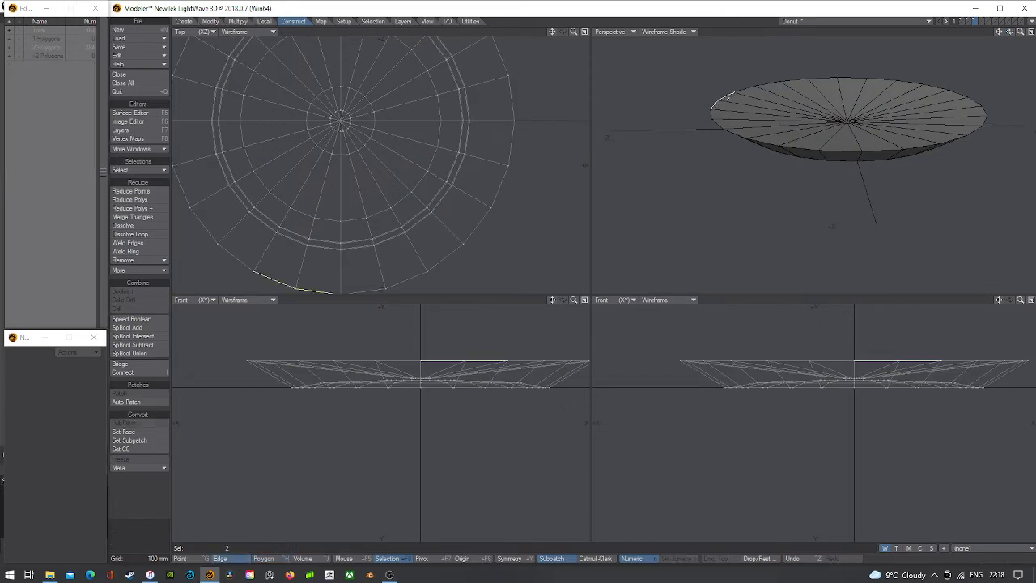
key("l")
left_click(237, 21)
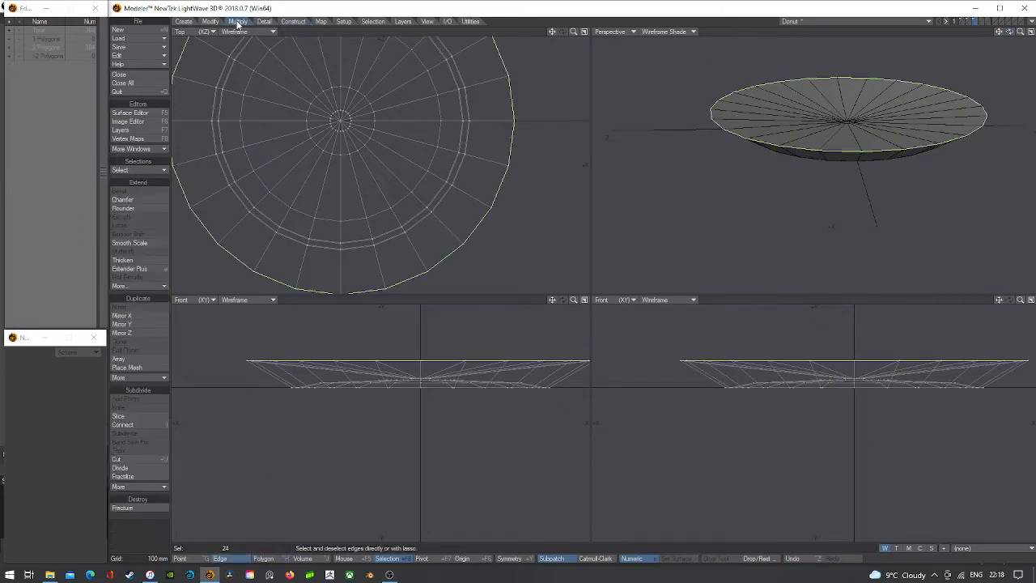
left_click(140, 201)
scroll(722, 110, "up", 5)
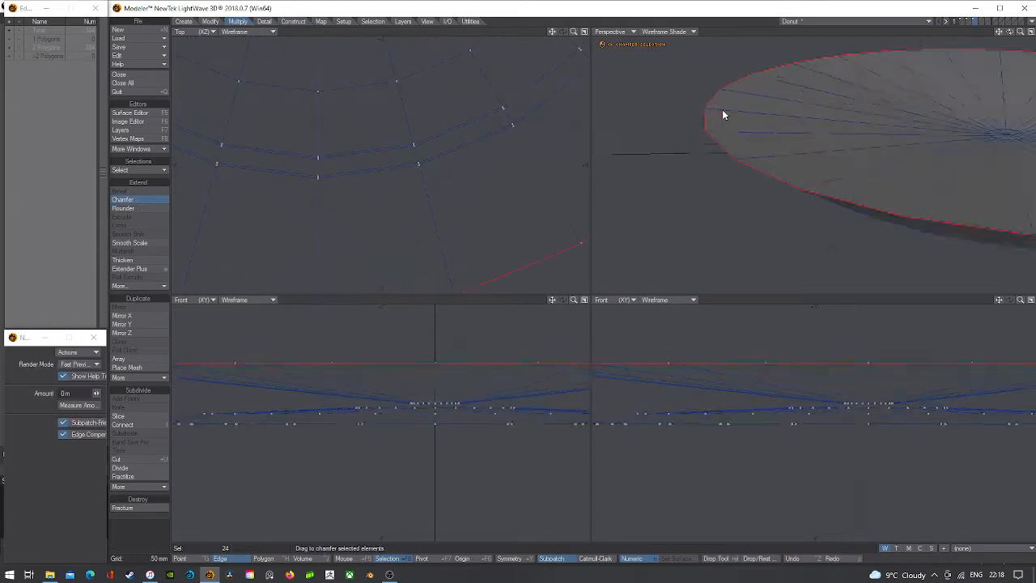
left_click_drag(722, 110, 805, 113)
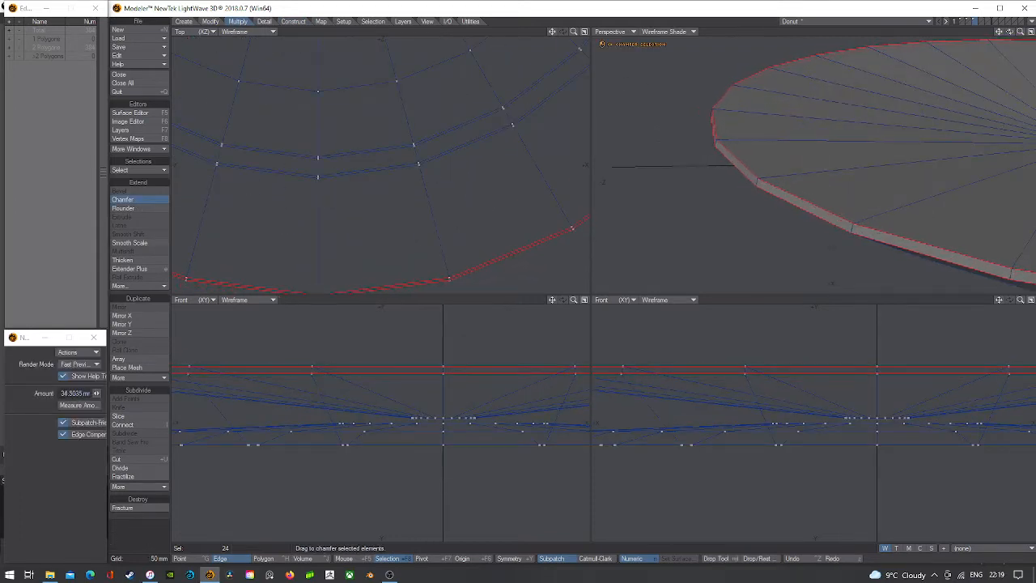
key("Return")
key("slash")
key("Tab")
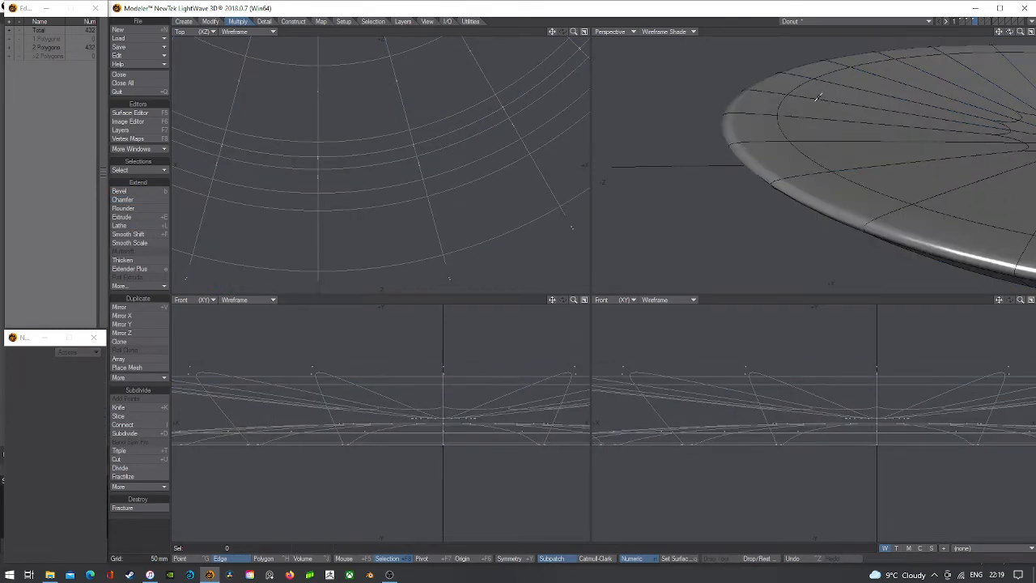
scroll(818, 100, "down", 2)
- Return the plate to plain faces and cut the narrow rim polygon band with Band Saw, placing mirrored divisions 10 % from each edge
left_click(276, 560)
key("Tab")
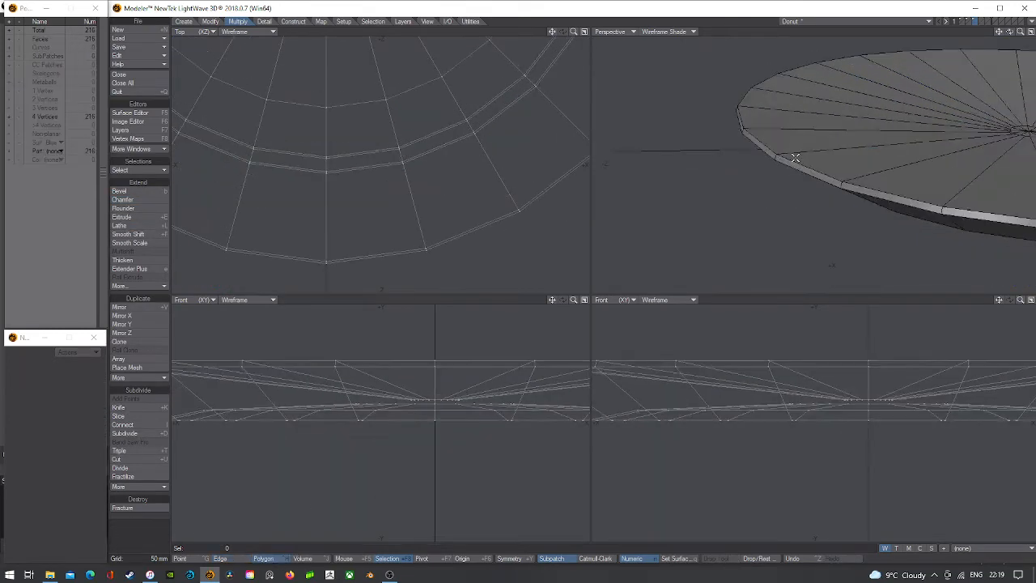
left_click(778, 155)
key("x")
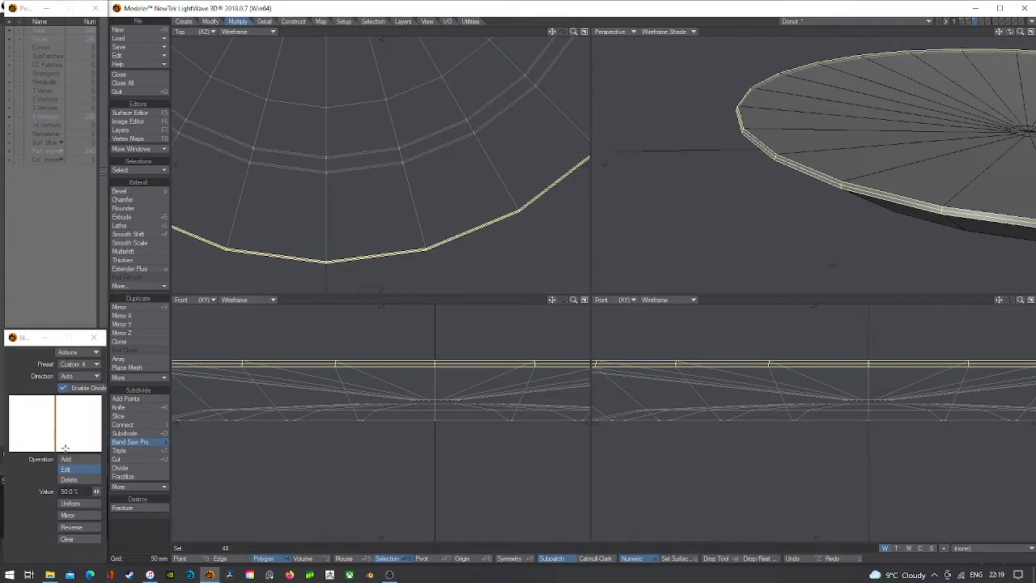
left_click(86, 492)
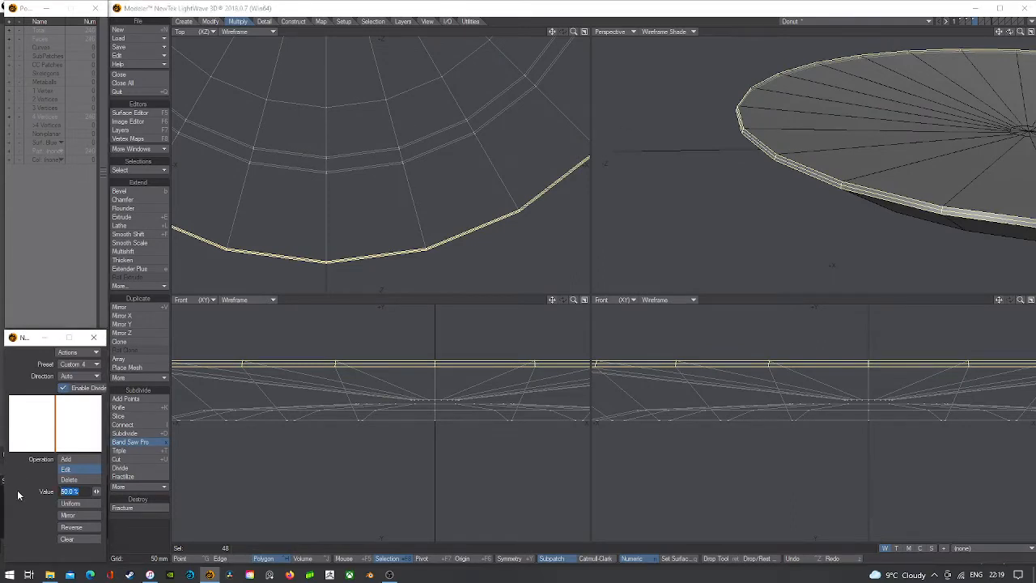
type("10")
key("Return")
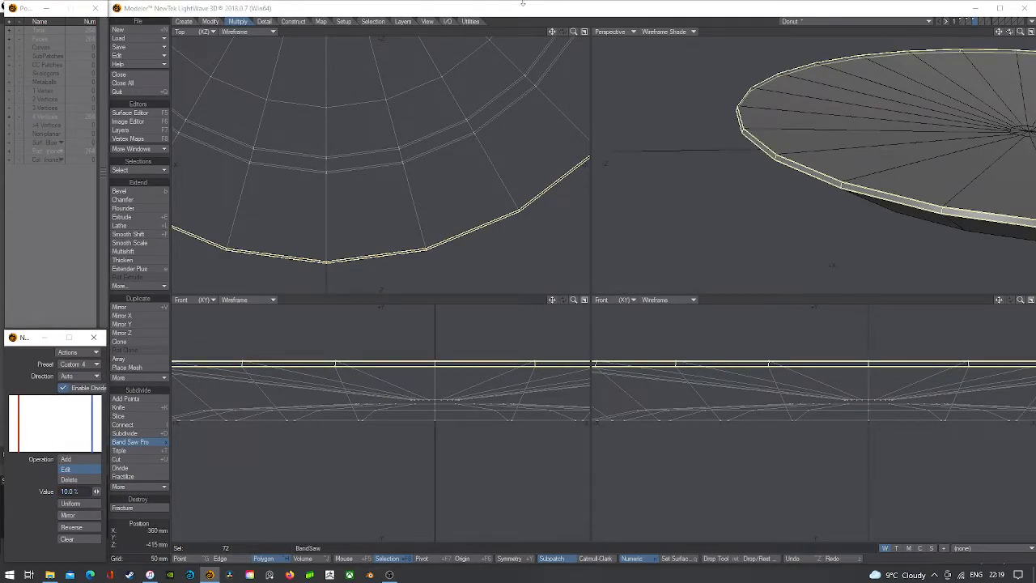
- Finish the Band Saw Pro cuts around the plate's rim, clear the selection, and turn on subpatch smoothing
left_click(668, 10)
key("Return")
key("slash")
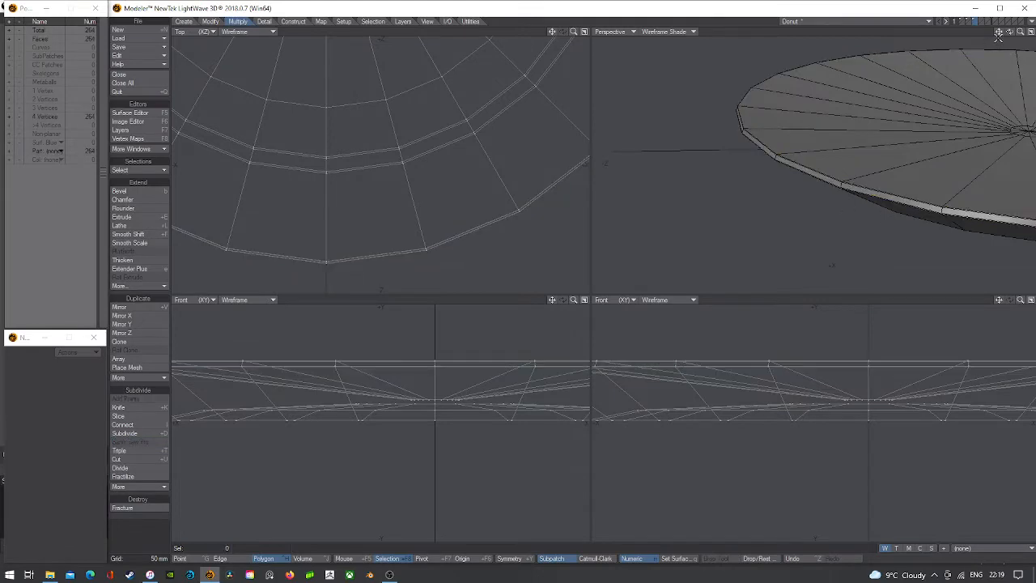
mouse_move(1010, 31)
left_mouse_down()
mouse_move(1011, 18)
mouse_move(1016, 34)
left_mouse_up()
key("Tab")
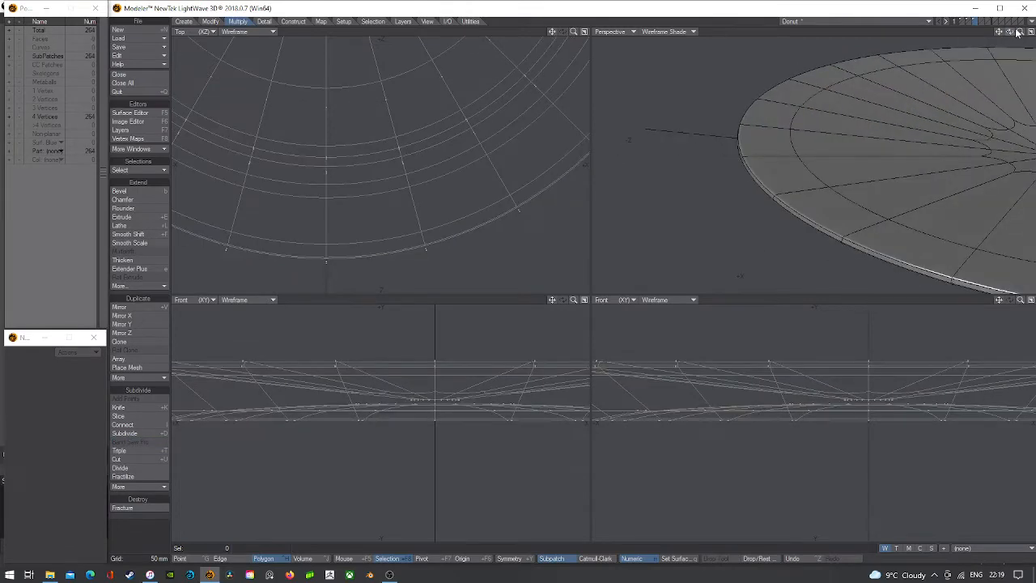
- Inspect the smoothed plate from above in Texture shading
key("a")
left_click(693, 32)
left_click(678, 81)
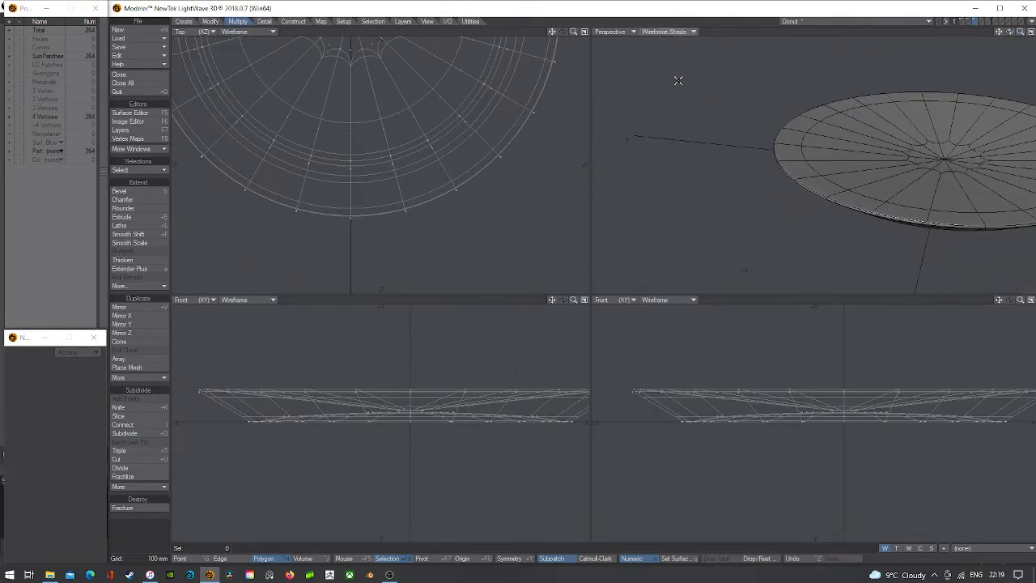
left_click_drag(1012, 36, 1018, 40)
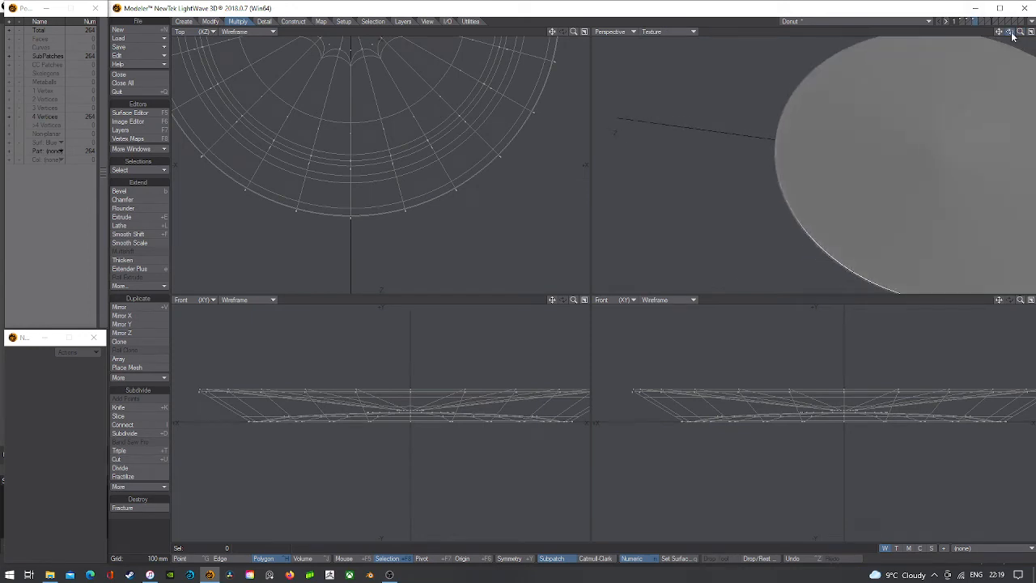
key("a")
- Restore Wireframe Shade with subpatches off and cut a single ring midway across the plate's top faces using Band Saw Pro
left_click(684, 32)
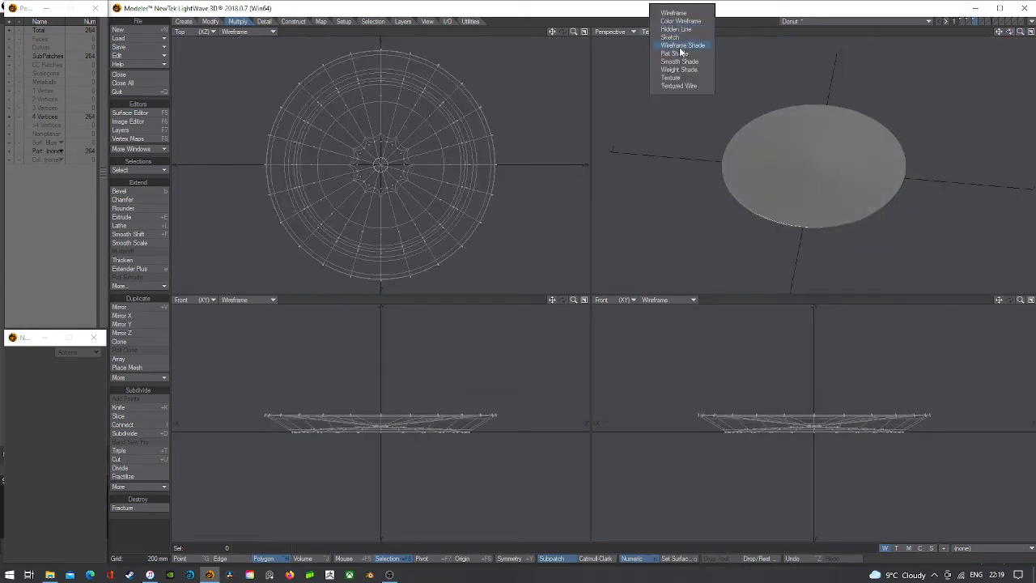
left_click(680, 47)
key("Tab")
key("a")
left_click_drag(836, 131, 809, 144)
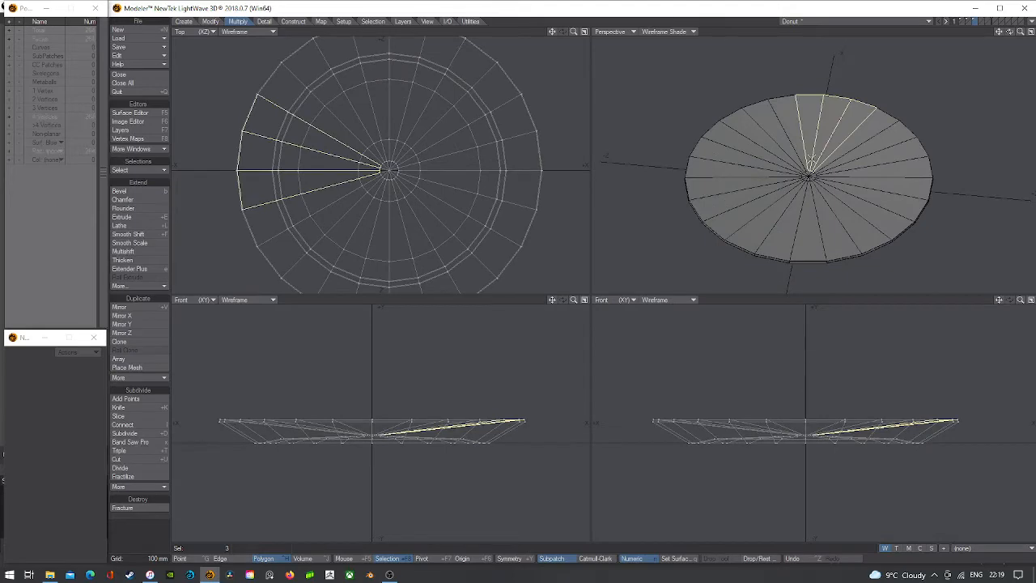
key("shift+b")
left_click(130, 443)
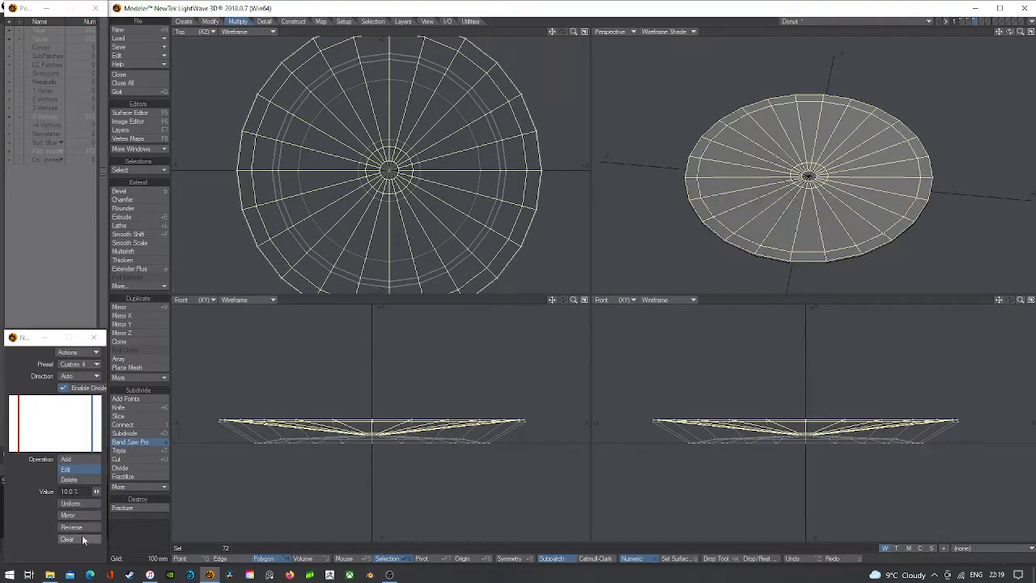
key("slash")
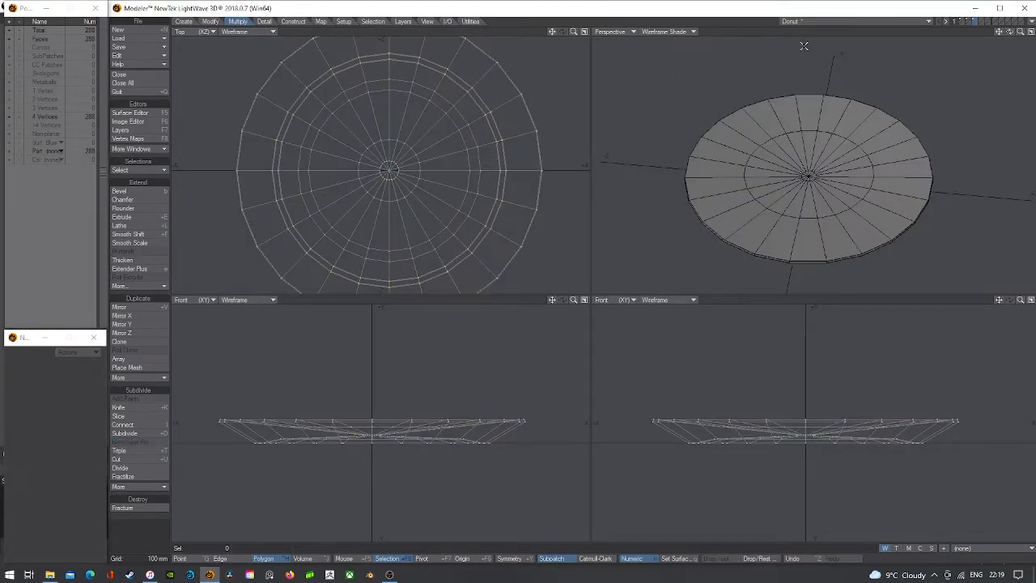
- Turn subpatch smoothing back on and examine the plate's profile in Texture shading
scroll(834, 69, "up", 3)
key("Tab")
left_click(669, 33)
left_click(665, 81)
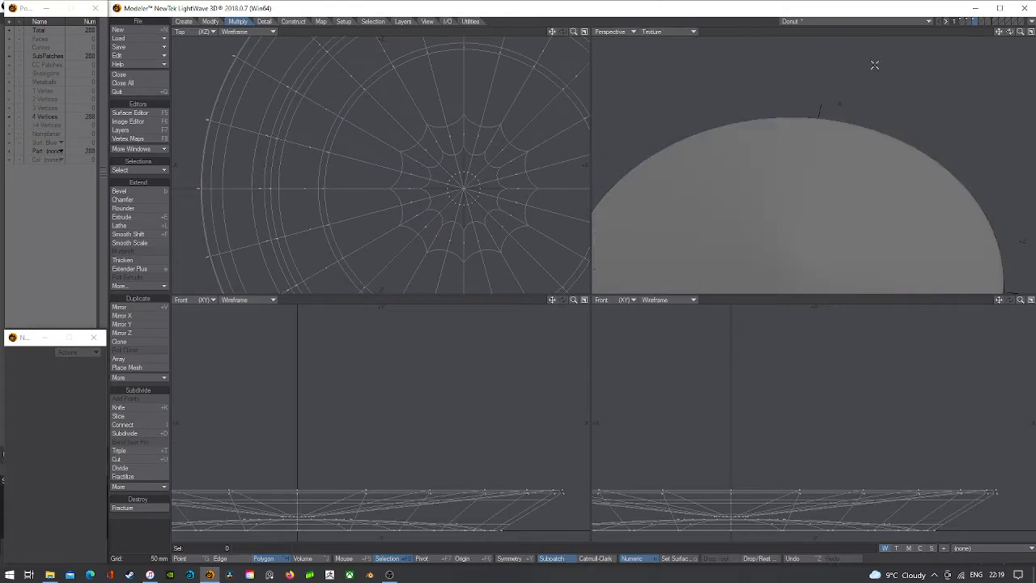
key("a")
mouse_move(1010, 32)
left_mouse_down()
mouse_move(1009, 6)
mouse_move(1006, 37)
mouse_move(1030, 32)
left_mouse_up()
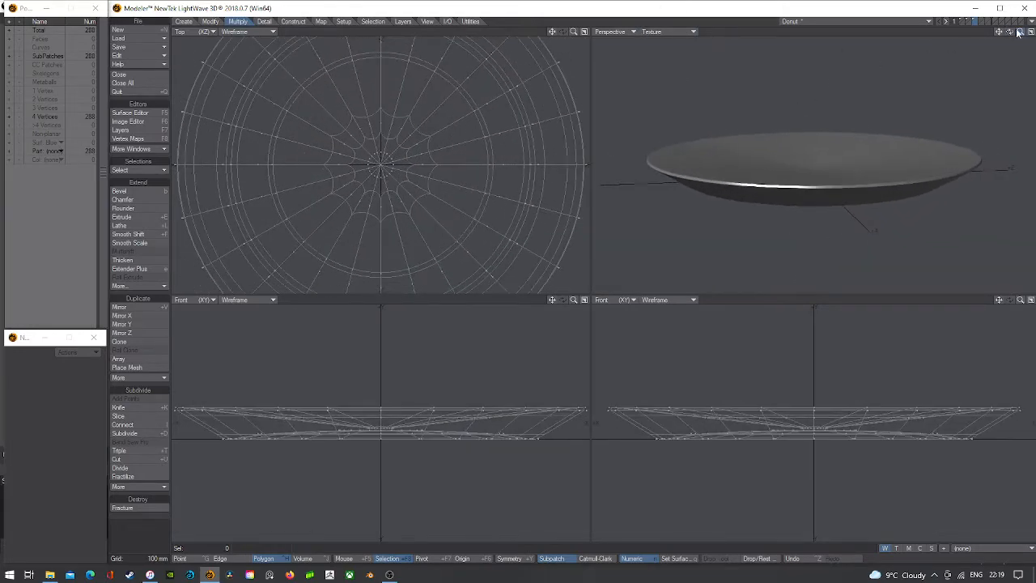
- Select the ring of points midway across the plate's top surface and move it down to deepen the dish
key("ctrl+g")
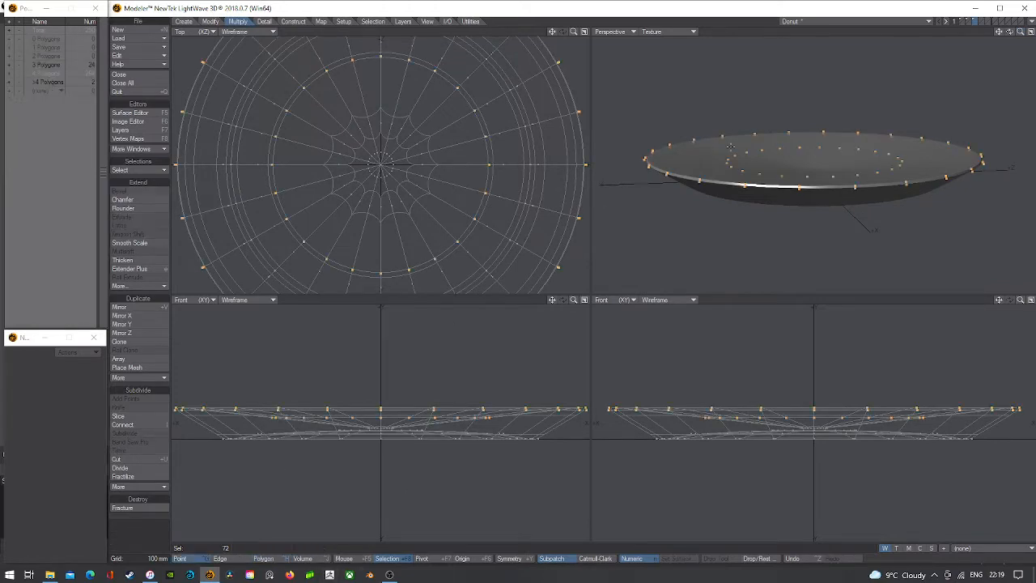
key("slash")
left_click_drag(762, 151, 793, 147)
key("ctrl+l")
key("t")
scroll(735, 405, "up", 3)
left_click_drag(735, 405, 736, 425)
scroll(742, 396, "down", 1)
key("Return")
mouse_move(735, 386)
right_mouse_down()
mouse_move(1033, 514)
mouse_move(907, 384)
right_mouse_up()
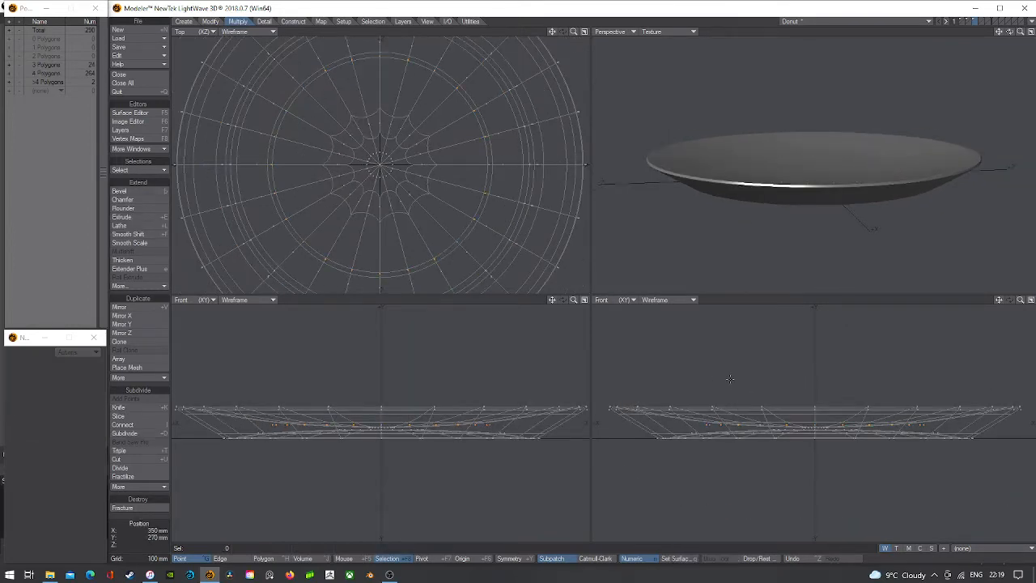
- Compare the plate's size with the donut in a background layer, then show the plate alone
left_click(962, 26)
mouse_move(1010, 31)
left_mouse_down()
mouse_move(1011, 71)
mouse_move(1014, 21)
mouse_move(1011, 37)
left_mouse_up()
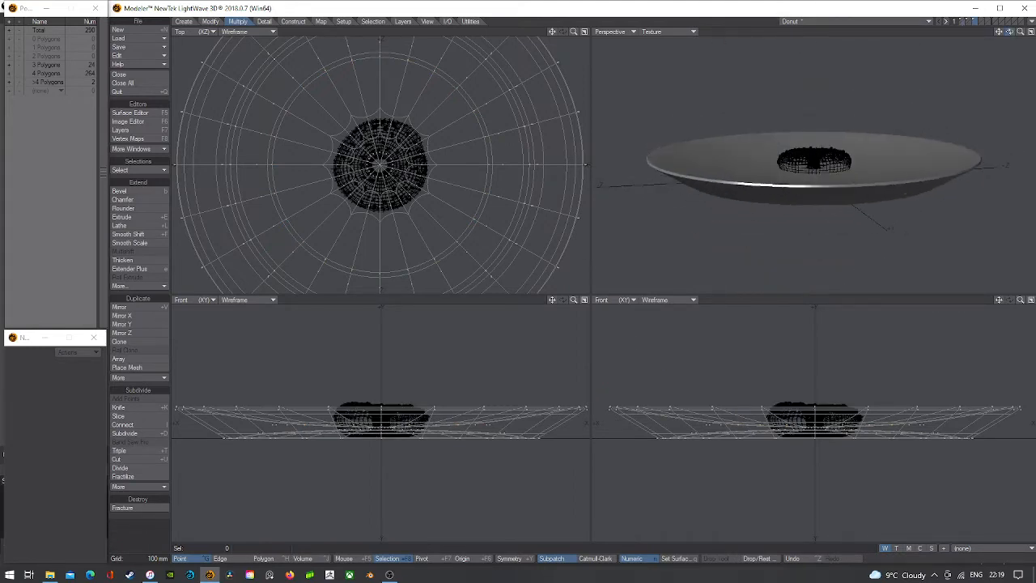
left_click(975, 23)
key("a")
- Assign a new surface named Plate to the whole plate
key("q")
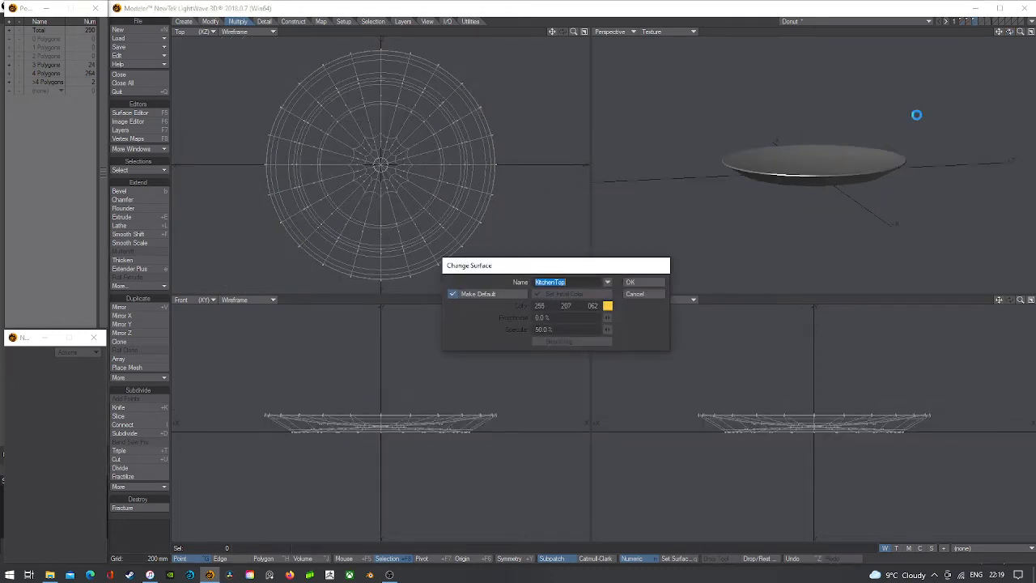
type("Plate")
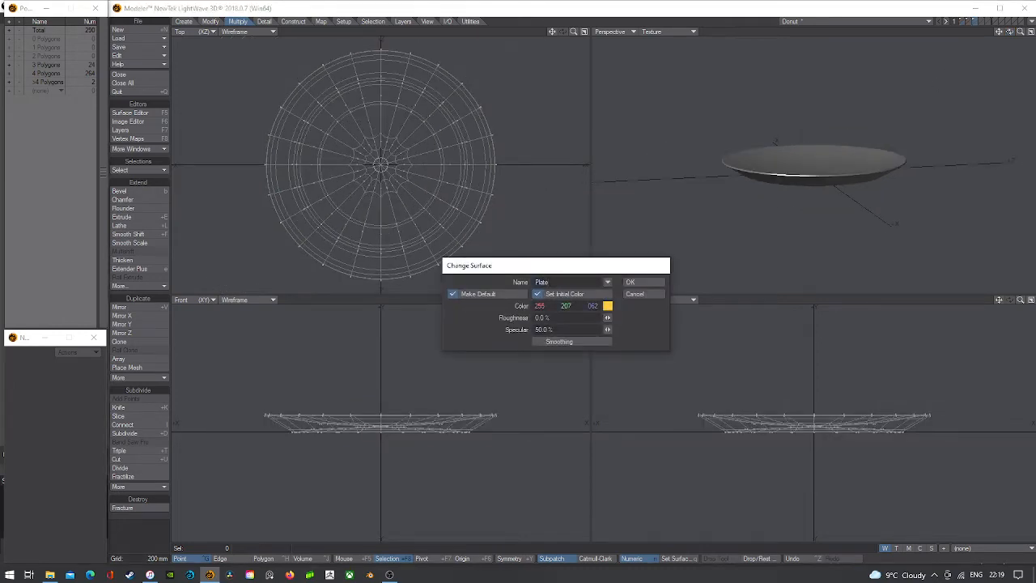
key("Return")
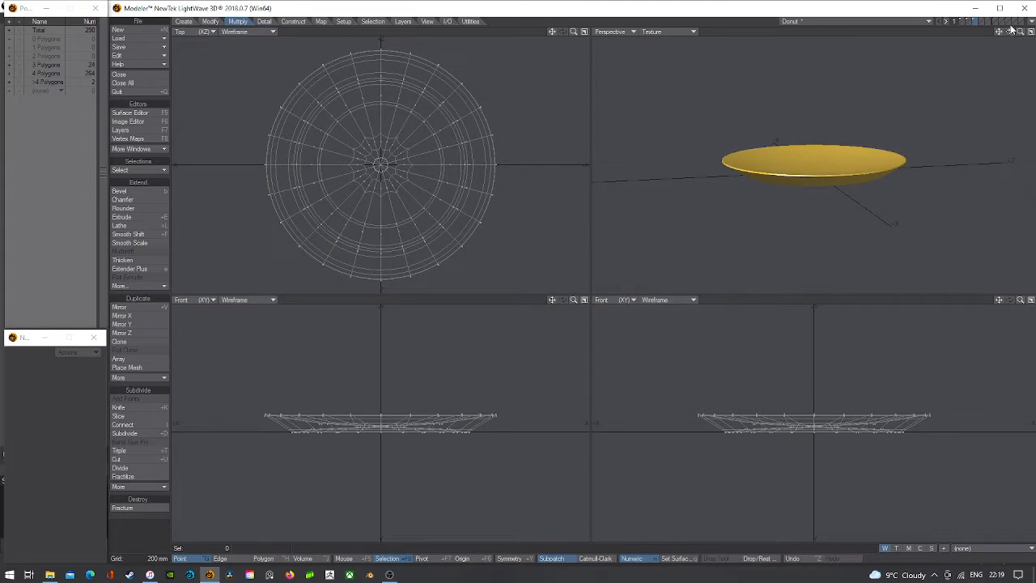
- Open the surface editor and the surface preset library for the Plate surface
left_click_drag(1010, 32, 71, 40)
left_click(118, 111)
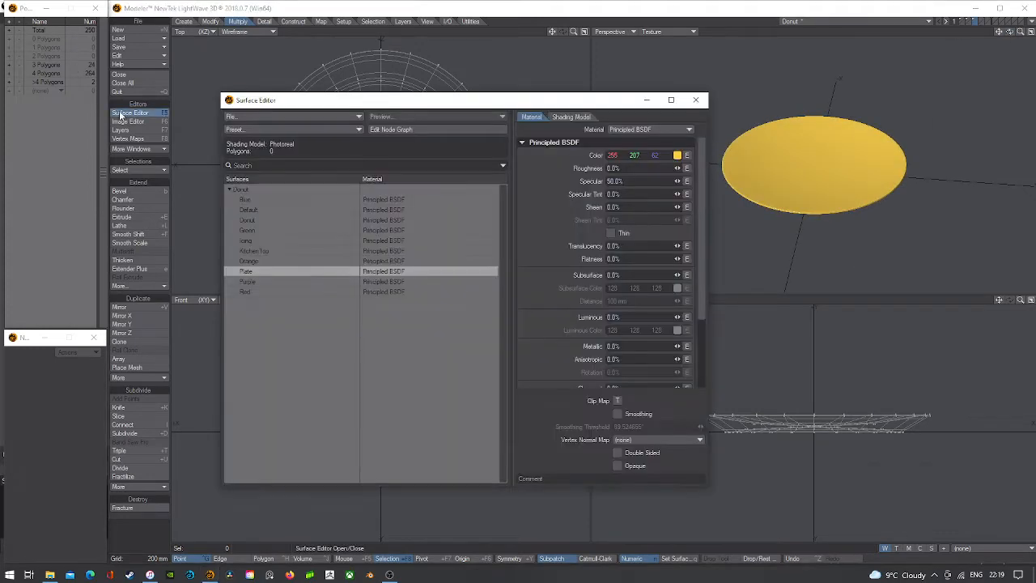
left_click(262, 125)
left_click(260, 127)
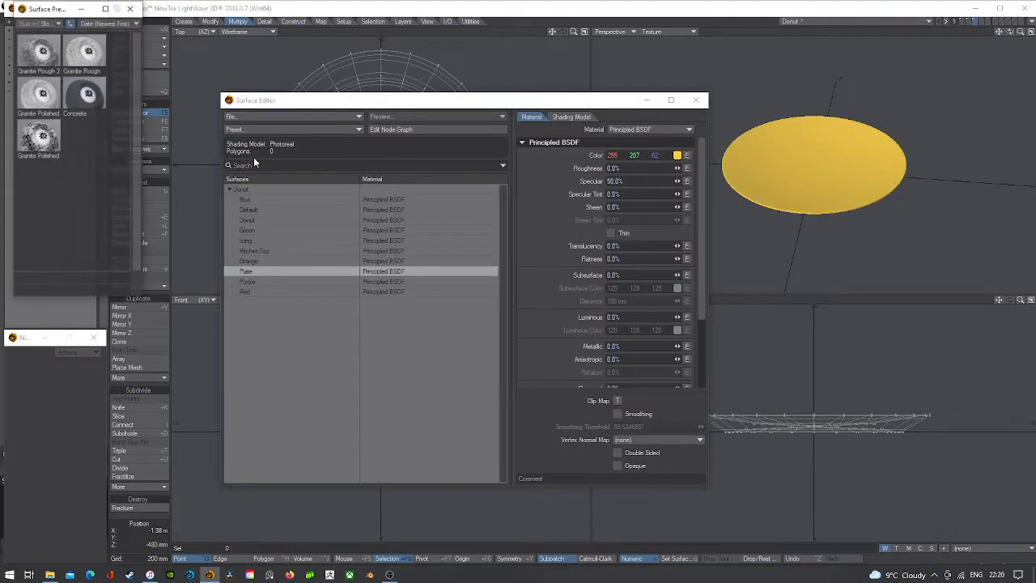
- Look through the built-in Stone and Glass surface presets
left_click(51, 24)
mouse_move(51, 24)
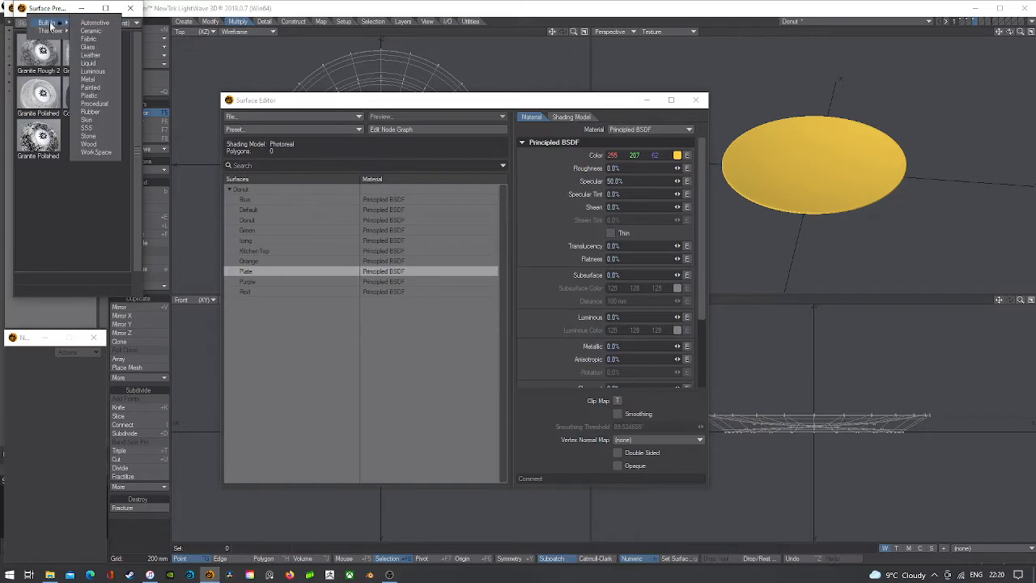
left_click(105, 136)
left_click(36, 22)
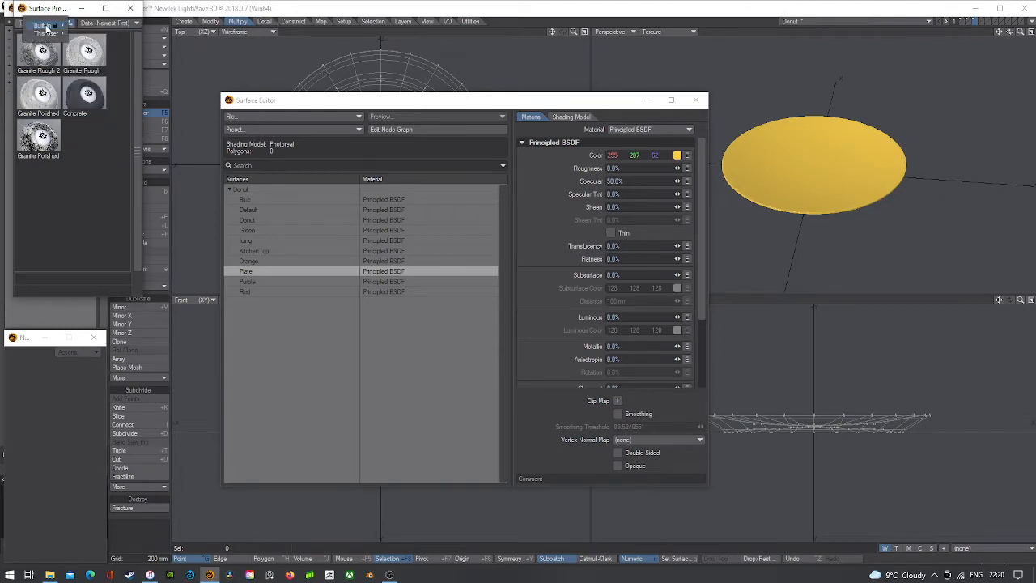
mouse_move(50, 25)
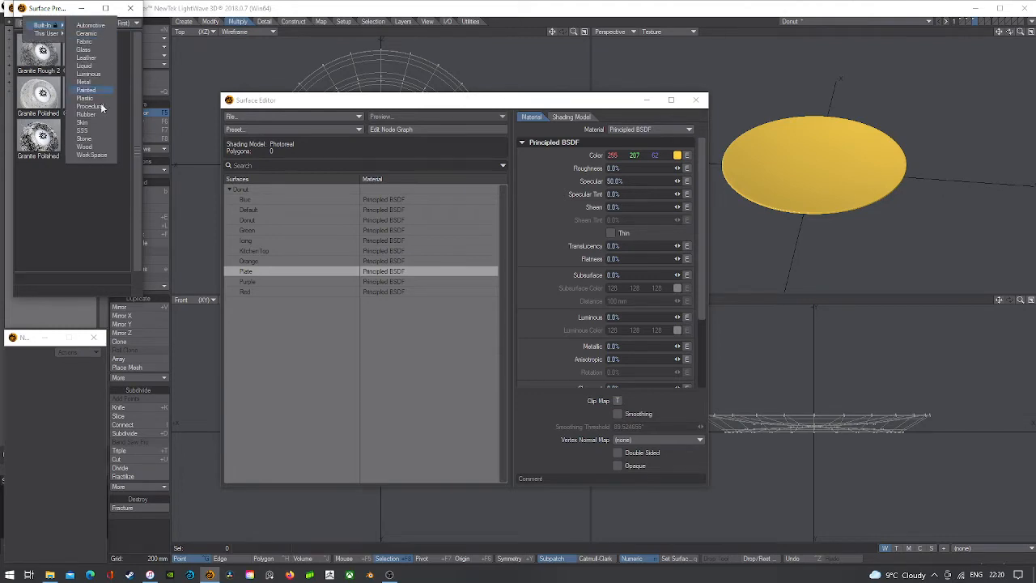
left_click(91, 49)
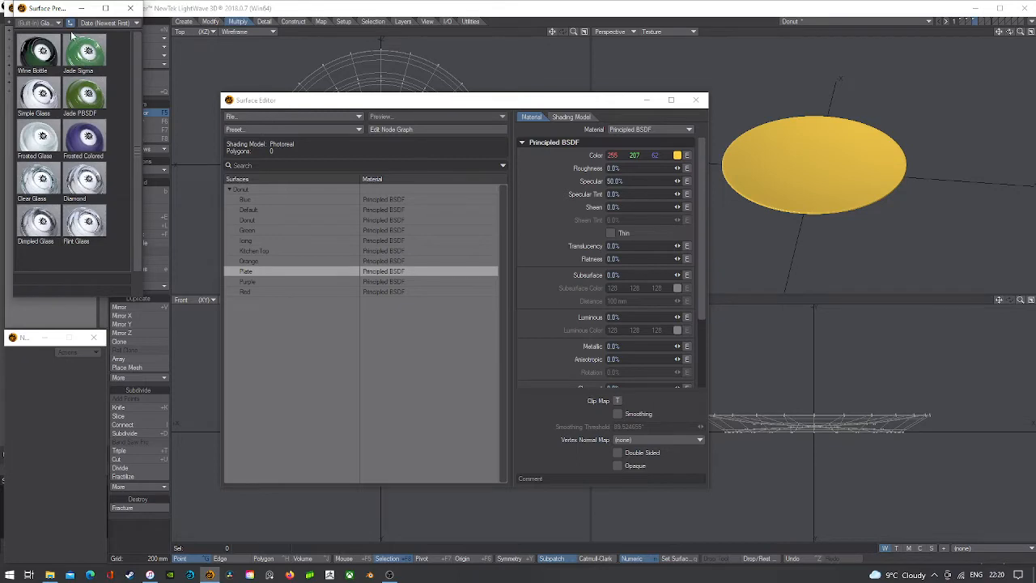
- Load the built-in Ceramic preset Porcelain onto the Plate surface and close the surface editor
left_click(39, 22)
mouse_move(52, 26)
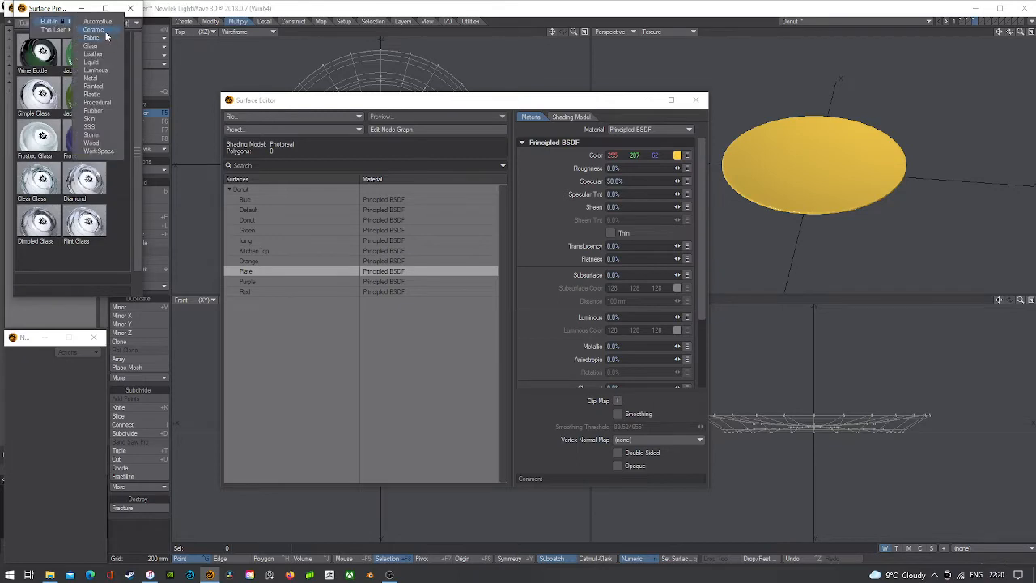
left_click(94, 30)
double_click(89, 54)
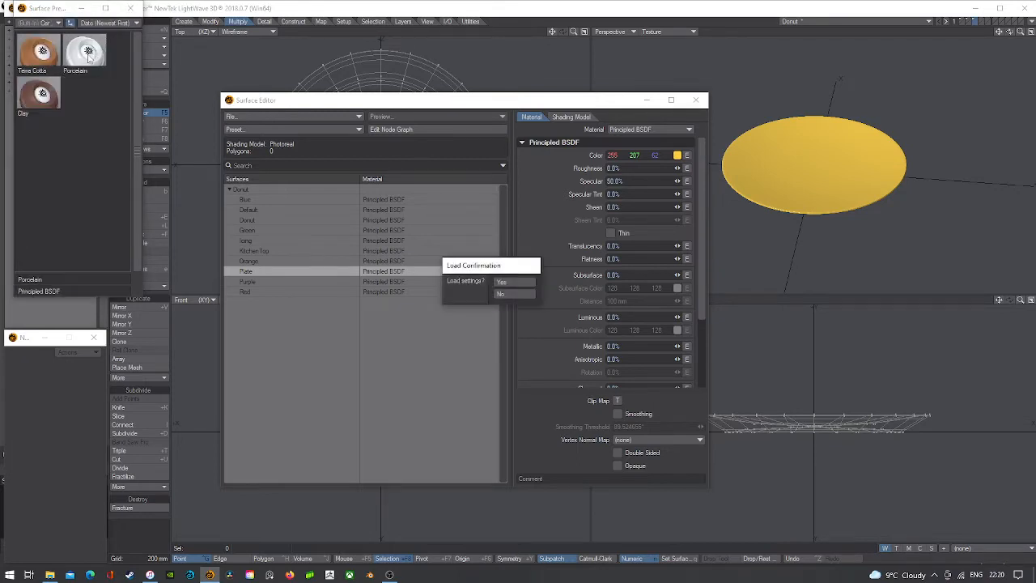
left_click(508, 282)
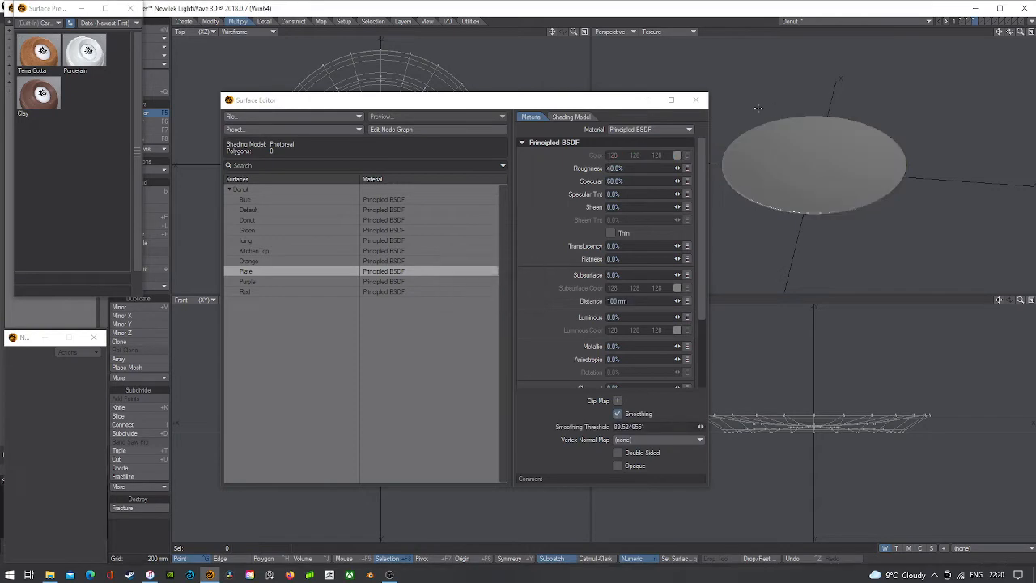
left_click(697, 100)
- In Wireframe Shade, cut an extra ring into both the inner and outer bands of the plate's top faces with Band Saw Pro
mouse_move(1009, 32)
left_mouse_down()
mouse_move(1010, 4)
mouse_move(1010, 49)
mouse_move(1008, 20)
mouse_move(1012, 36)
left_mouse_up()
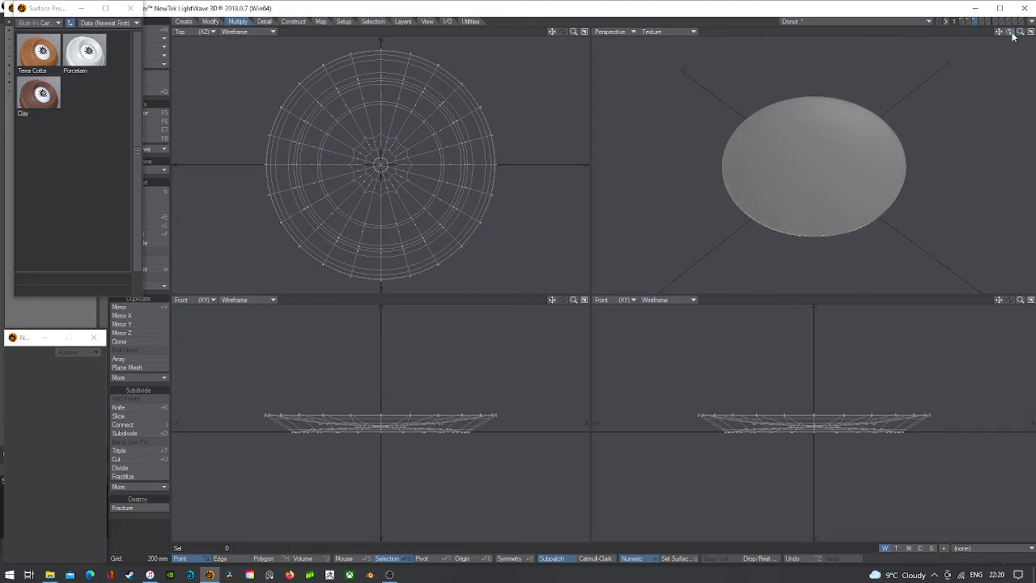
left_click(676, 31)
left_click(672, 51)
key("Tab")
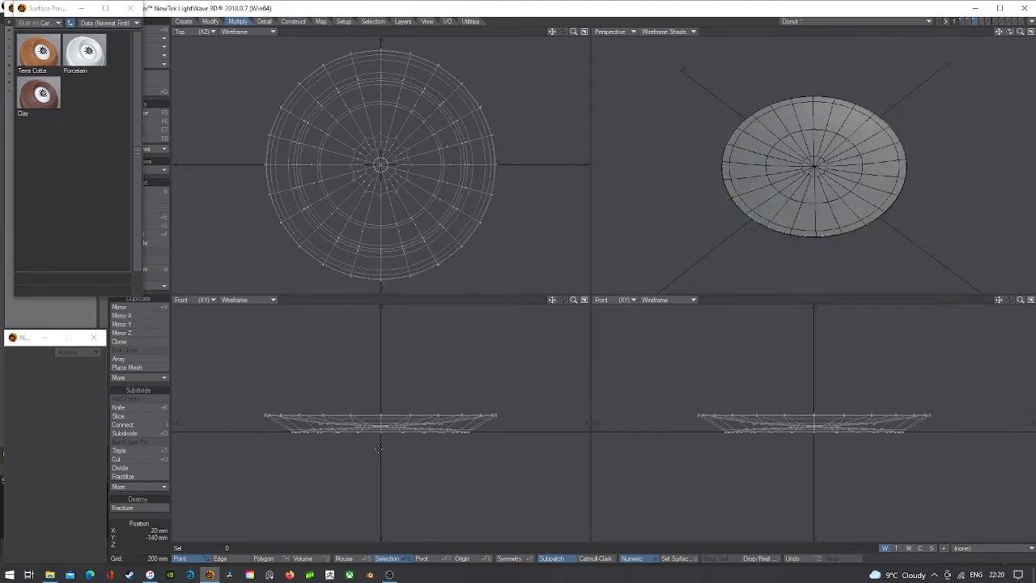
mouse_move(836, 121)
left_mouse_down()
mouse_move(802, 120)
mouse_move(812, 140)
left_mouse_up()
key("x")
key("space")
key("slash")
key("x")
key("space")
key("slash")
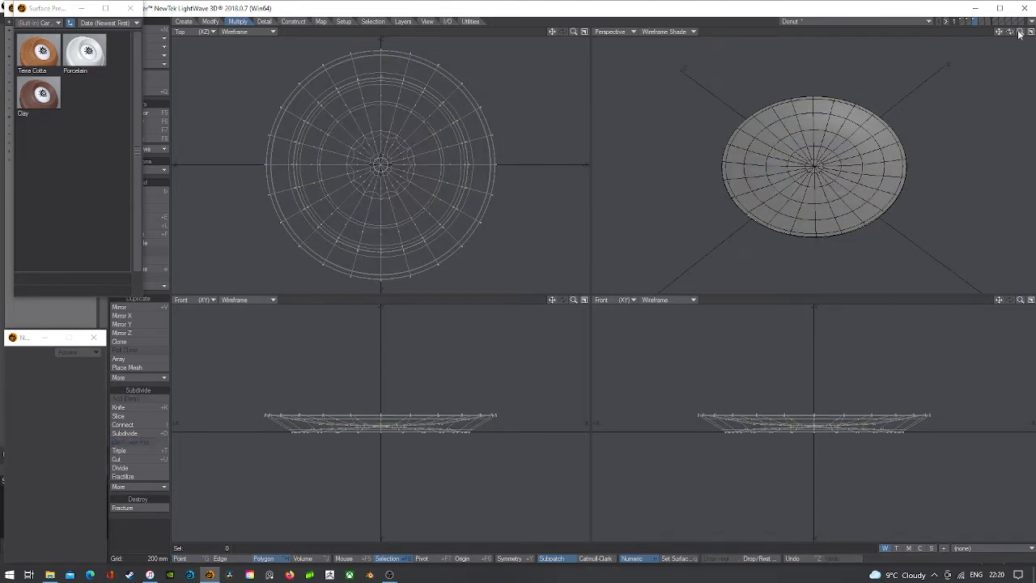
- Cut an extra ring around the sloping outer wall on the plate's underside with Band Saw Pro
left_click_drag(1010, 32, 1009, 66)
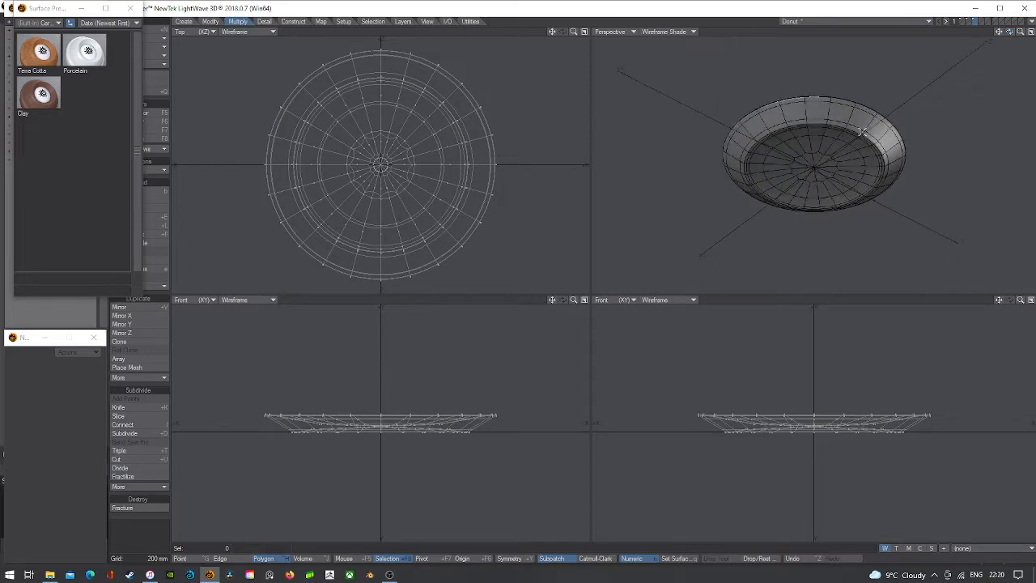
left_click_drag(838, 114, 814, 115)
key("x")
key("space")
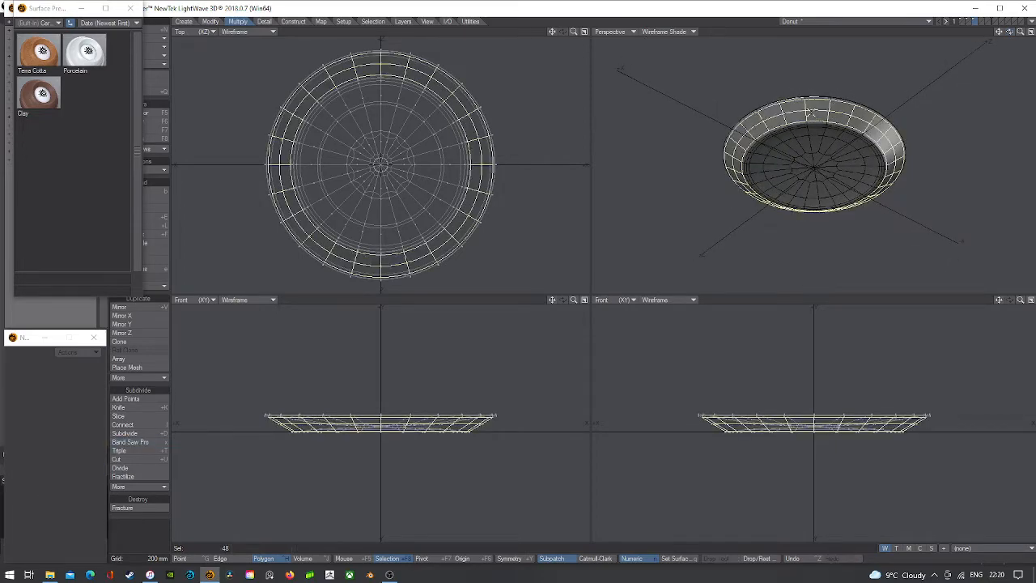
key("slash")
- Cut an extra ring into the faces of the plate's flat base and turn subpatch smoothing back on
left_click_drag(1013, 37, 1012, 63)
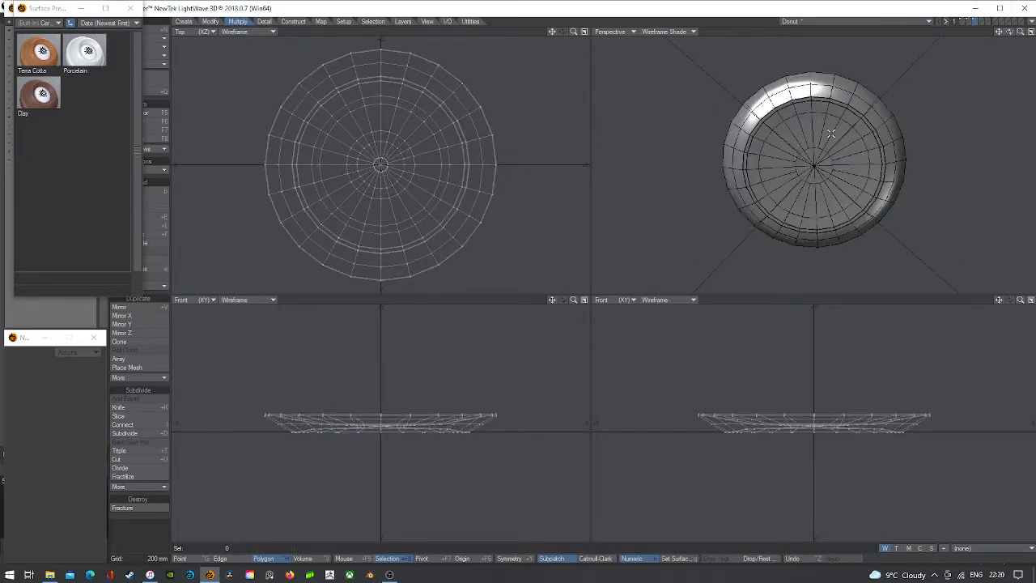
left_click_drag(831, 133, 809, 139)
key("x")
key("space")
key("slash")
key("Tab")
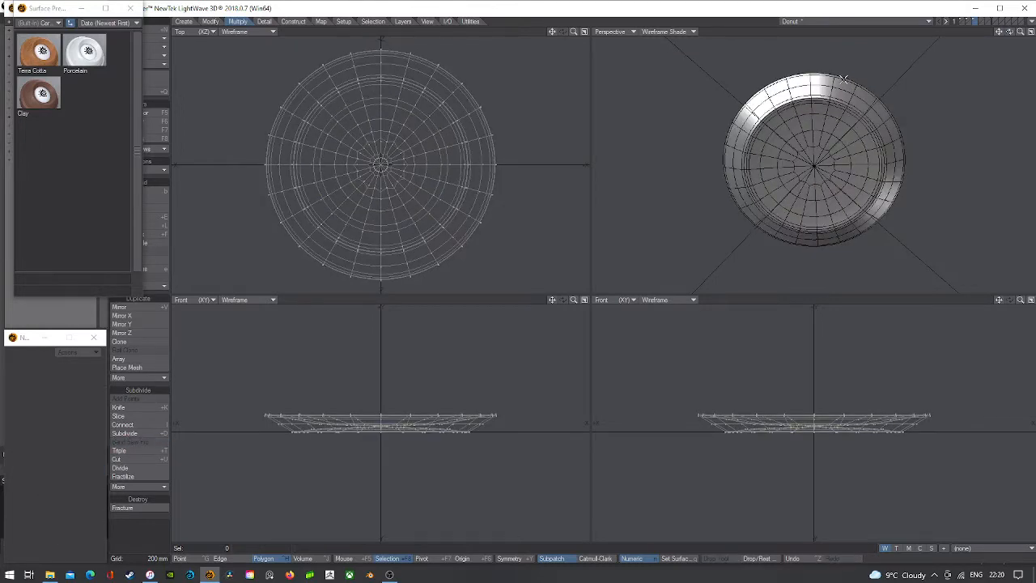
- Inspect the finished plate from above and from the side in Texture shading
left_click_drag(1009, 34, 814, 39)
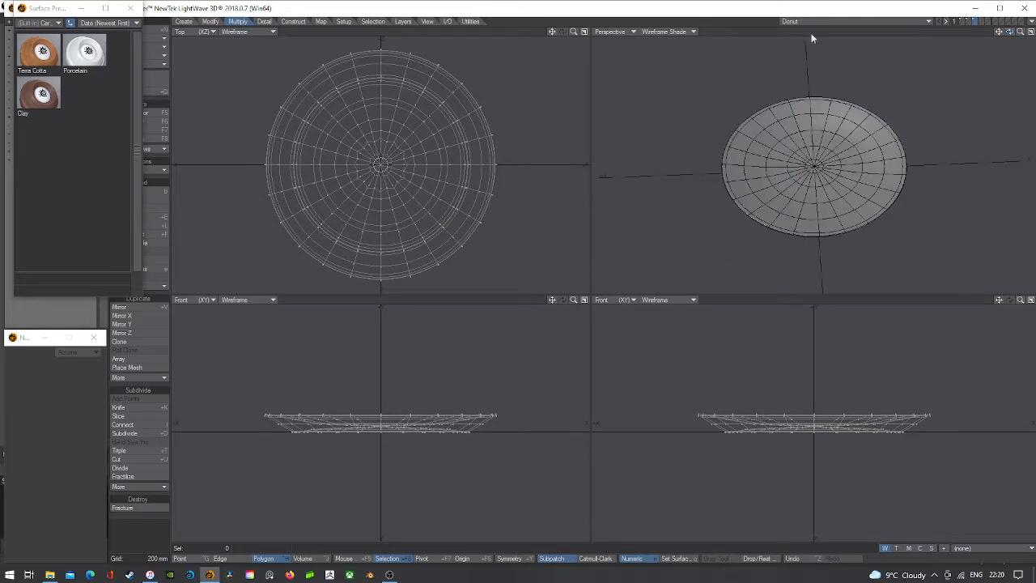
left_click(678, 32)
left_click(670, 81)
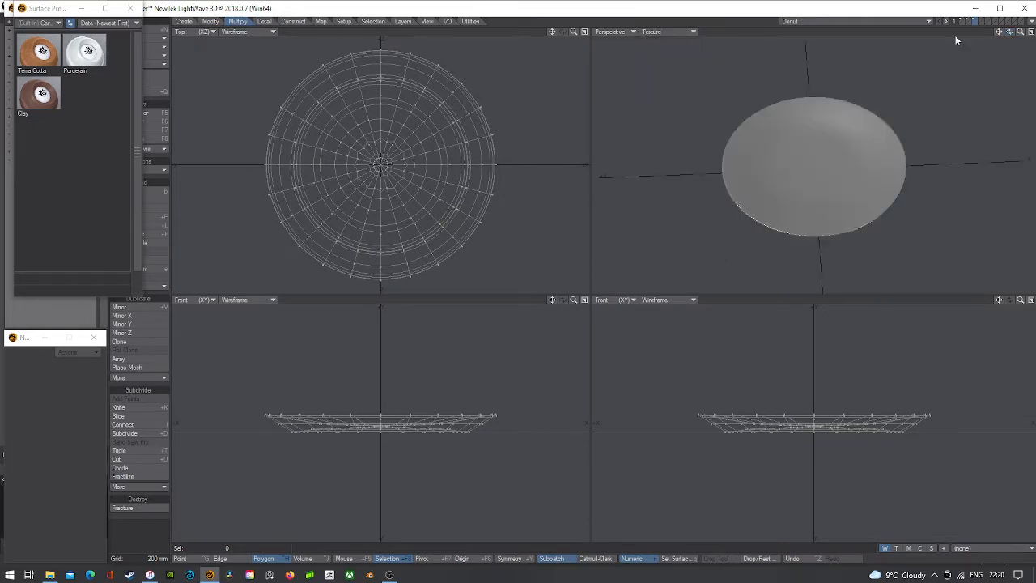
left_click_drag(1013, 38, 1013, 75)
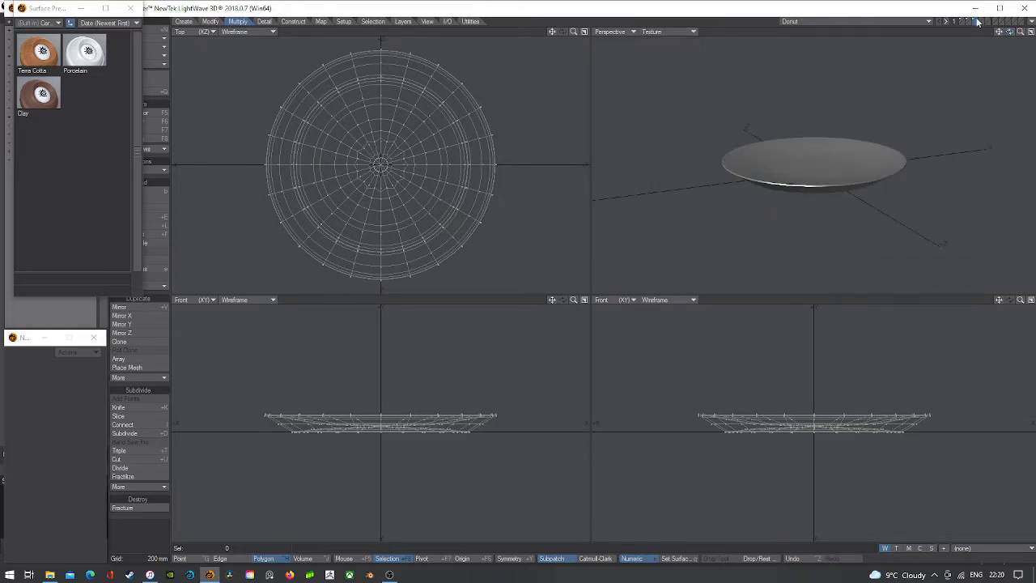
- Display the donut, ground and plate layers together and check how the donut sits in the plate
left_click(970, 22)
left_click(962, 20, "shift")
left_click(977, 20, "shift")
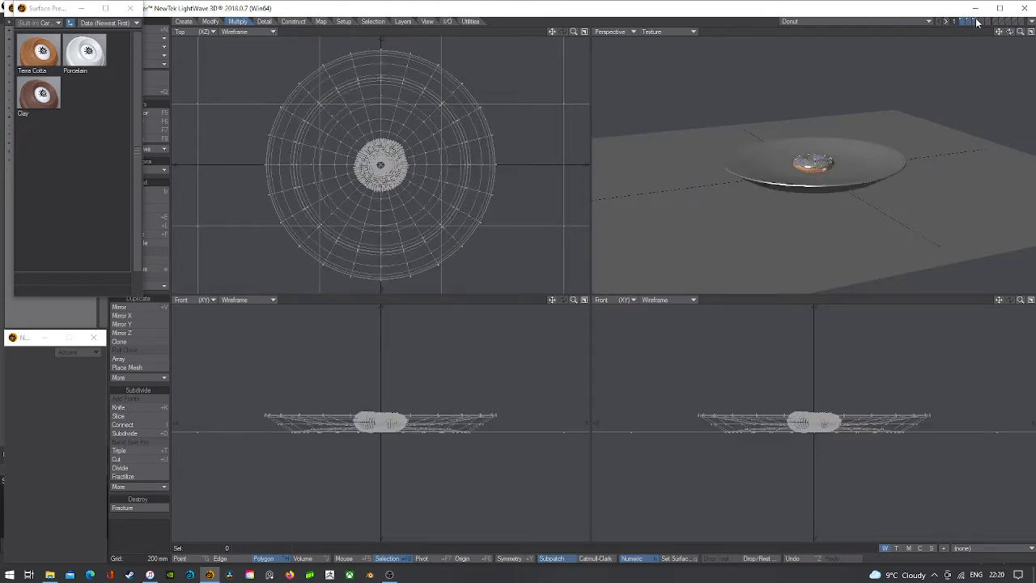
key("a")
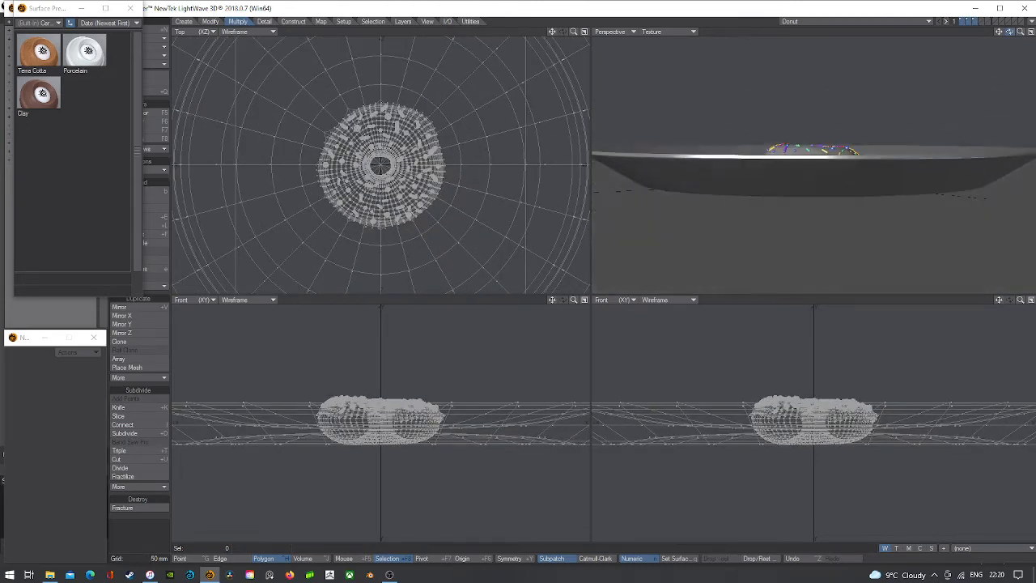
- With the plate as background reference, move the donut straight up 50 mm so it clears the plate's surface
left_click(971, 22)
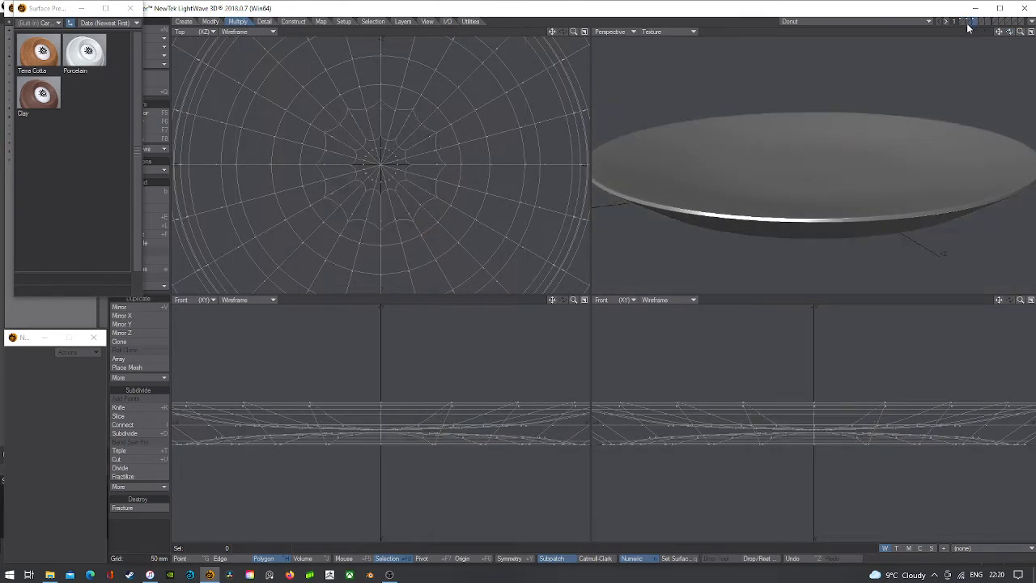
left_click(963, 23, "shift")
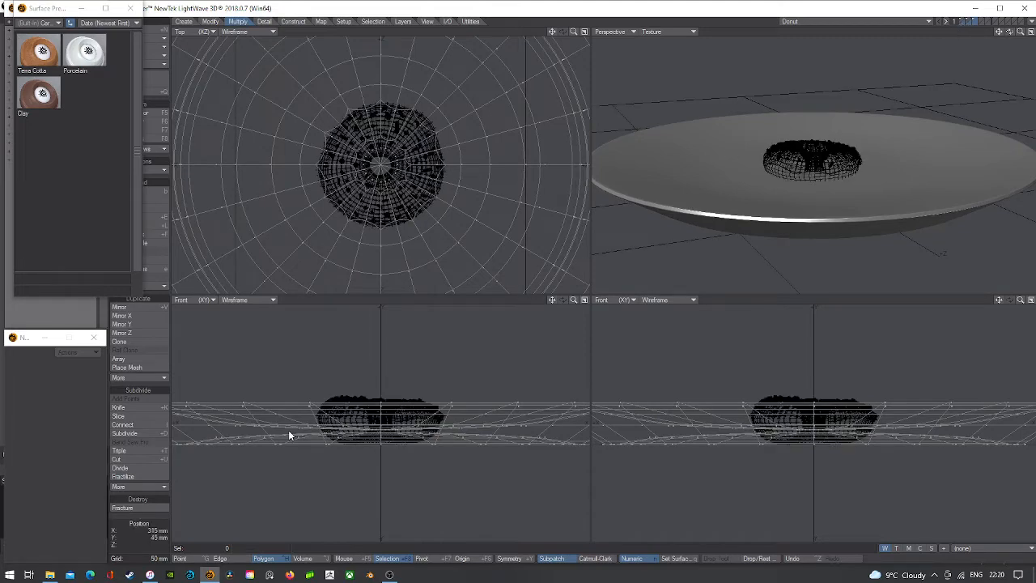
key("a")
left_click(963, 23)
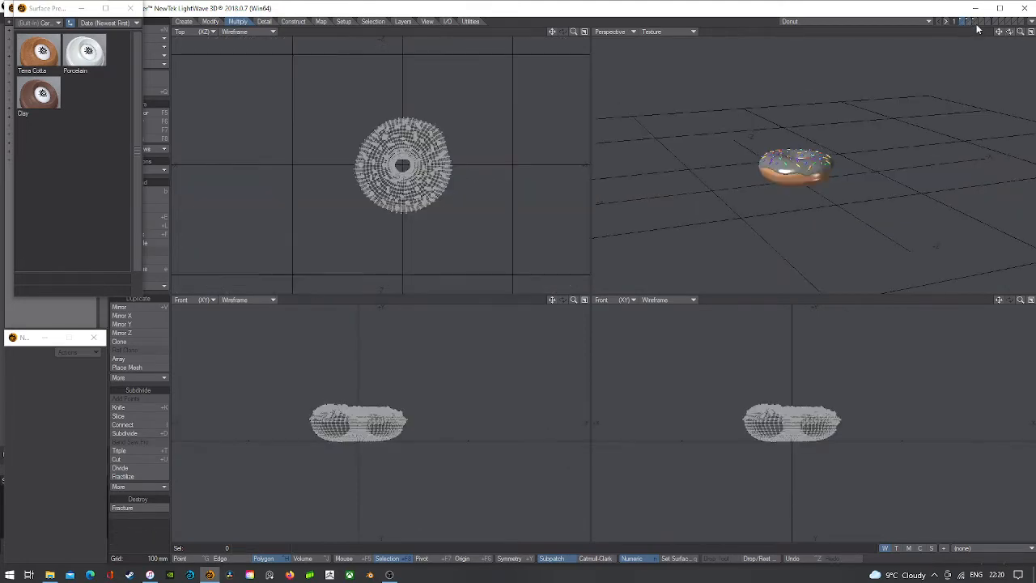
key("t")
key("a")
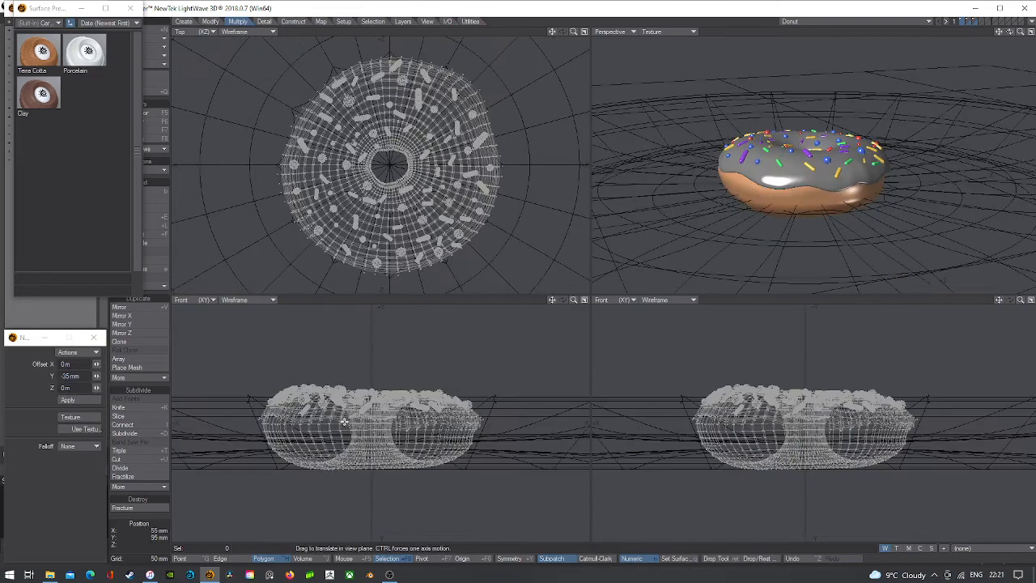
left_click_drag(346, 475, 339, 447, "ctrl")
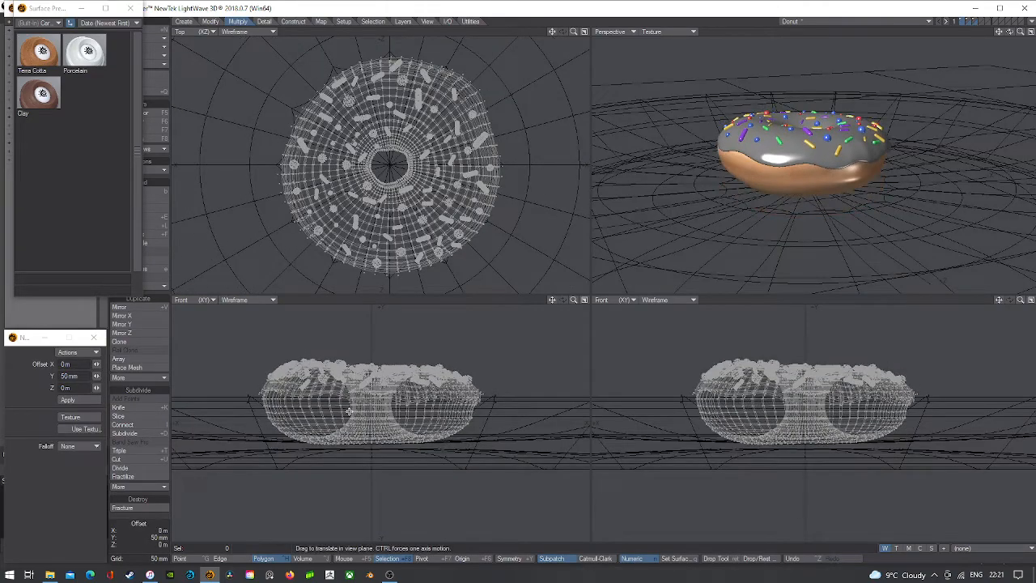
scroll(339, 446, "up", 4)
key("period")
key("a")
key("space")
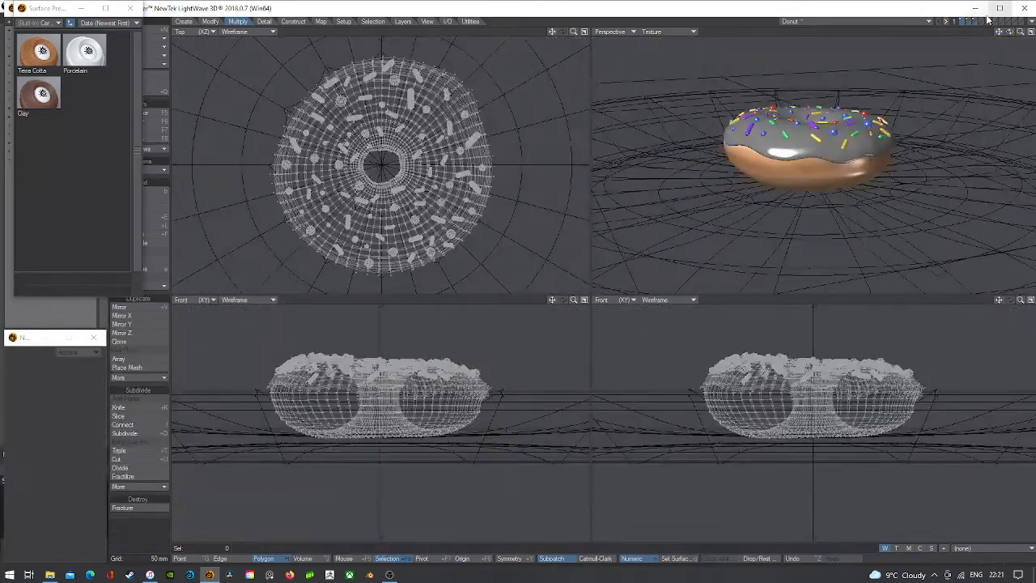
- Display all three layers together and compare the plate's size with the donut from a higher angle
left_click(968, 21, "shift")
left_click(974, 19, "shift")
key("a")
left_click_drag(1011, 31, 1033, 31)
left_click_drag(1011, 34, 992, 32)
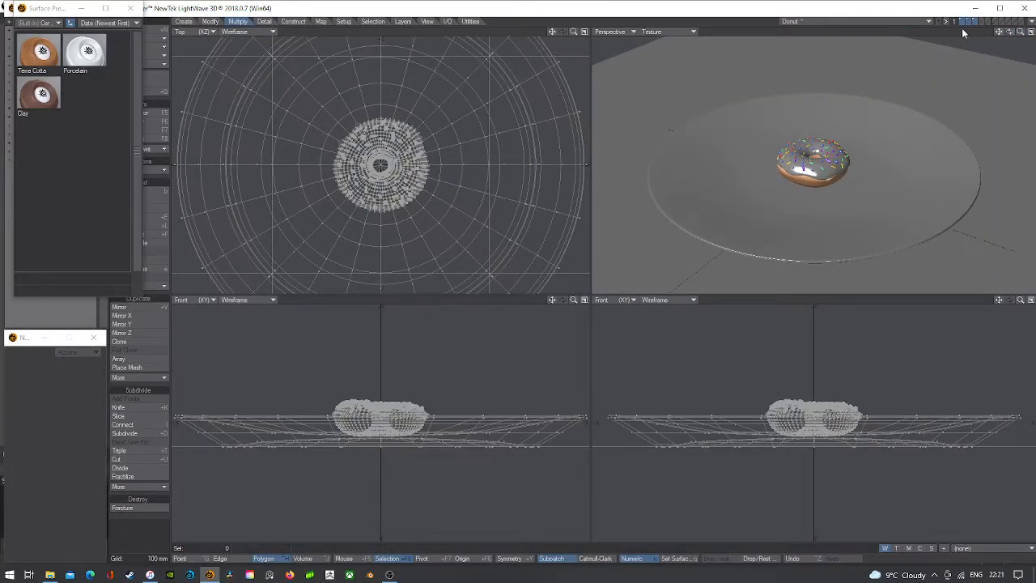
- With the donut as background reference, scale the plate uniformly down to about 62%
left_click(976, 19)
left_click(962, 24)
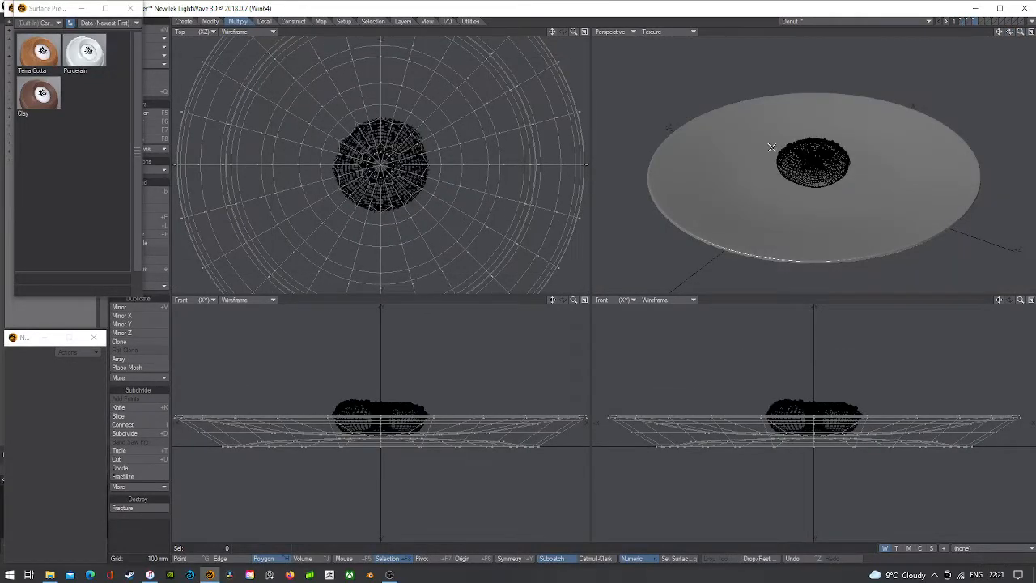
key("shift+h")
left_click_drag(382, 166, 327, 165)
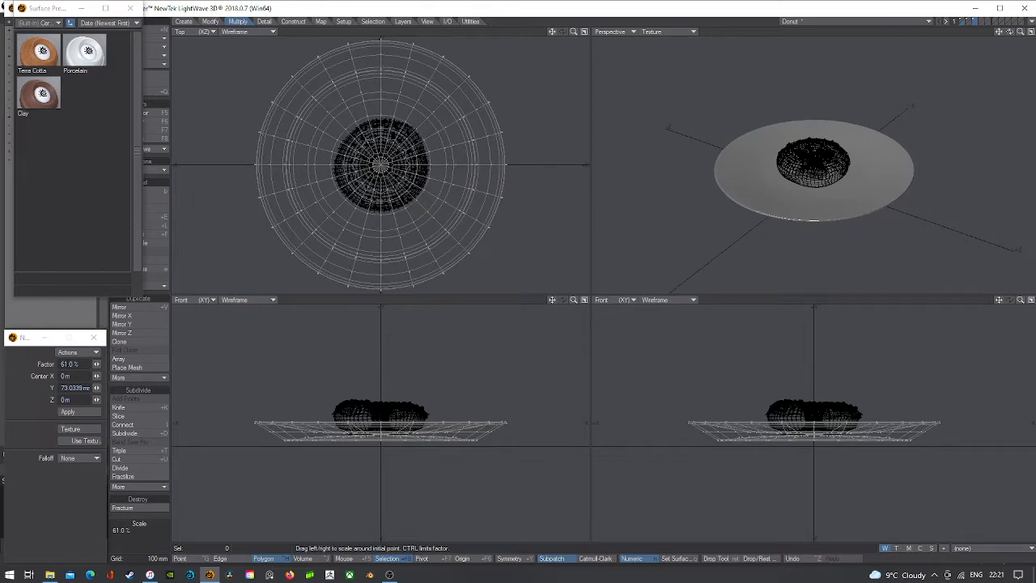
left_click_drag(604, 289, 606, 289)
- Move the plate down until its base rests on the ground line, and check it together with the donut and ground
key("t")
scroll(358, 438, "up", 3)
left_click_drag(376, 416, 377, 431)
scroll(234, 462, "up", 5)
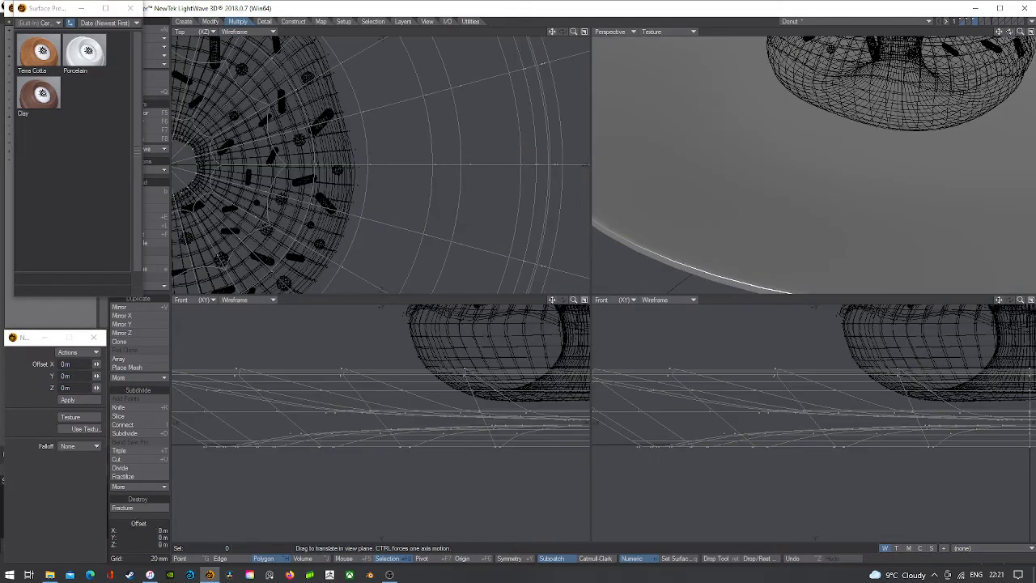
left_click_drag(234, 462, 234, 460)
key("space")
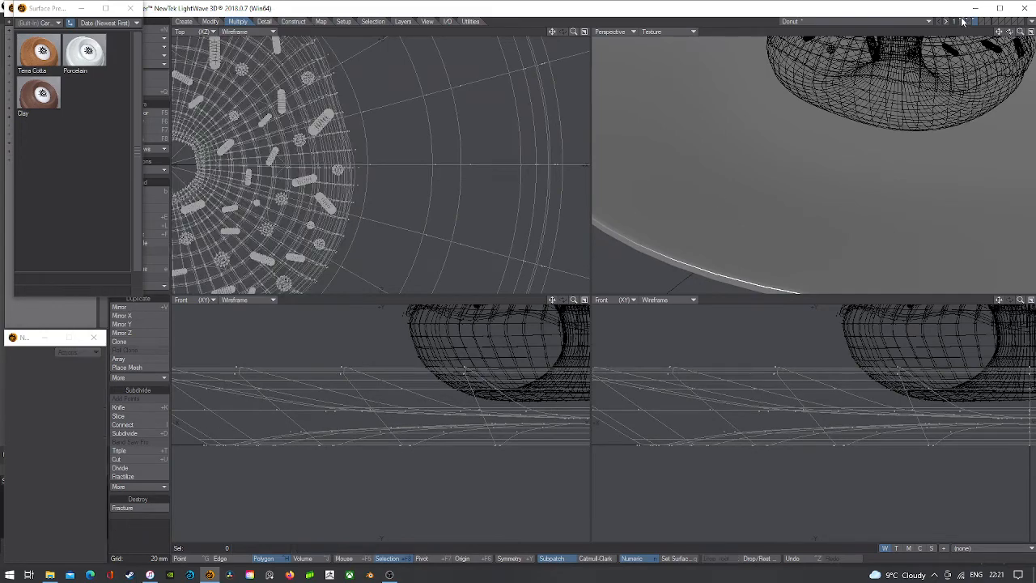
key("a")
left_click_drag(1011, 33, 1001, 34)
left_click_drag(1020, 32, 1029, 33)
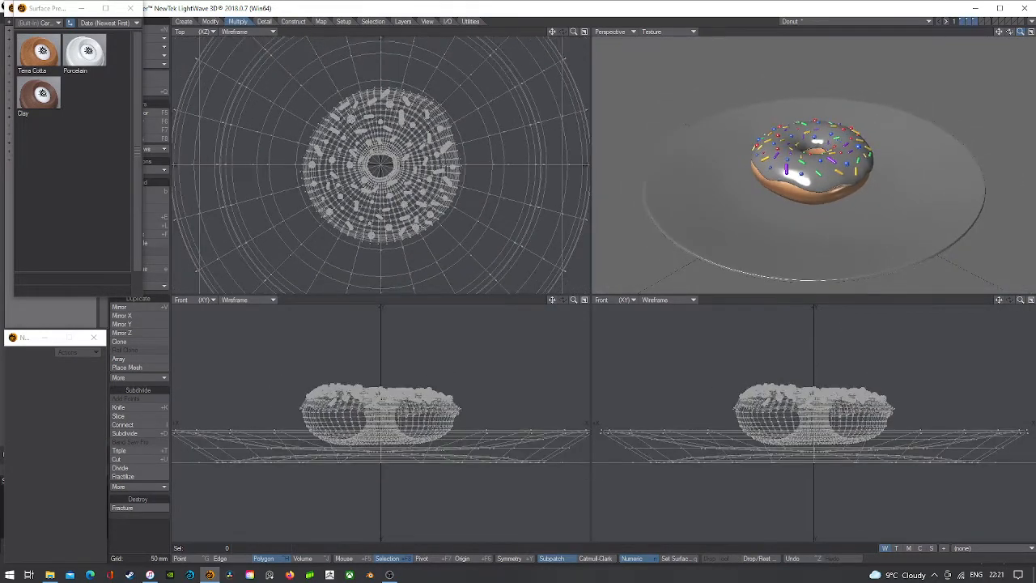
- Scale the plate down slightly further around its centre, keeping the donut as background reference
left_click(974, 21)
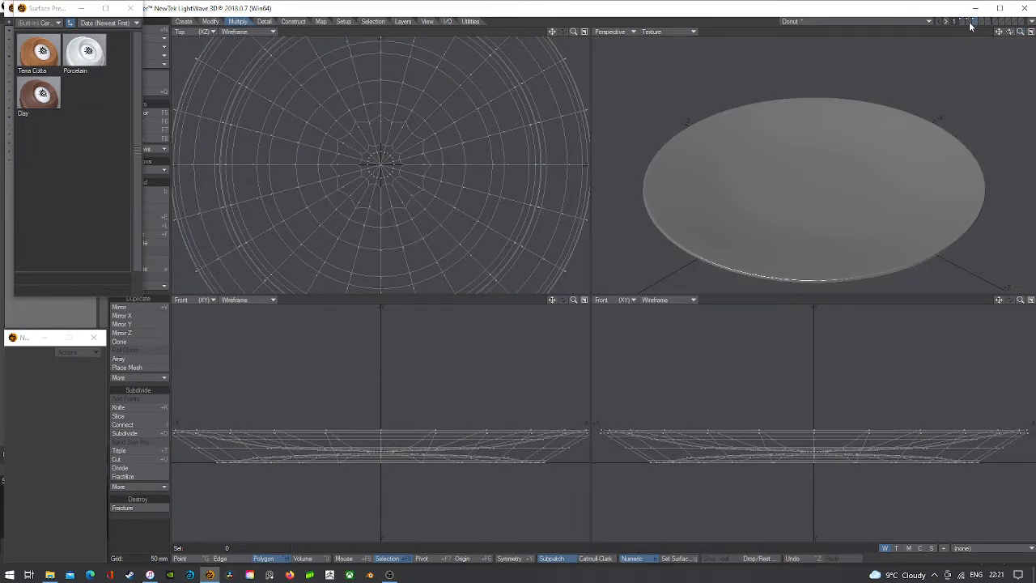
left_click(962, 24)
key("shift+h")
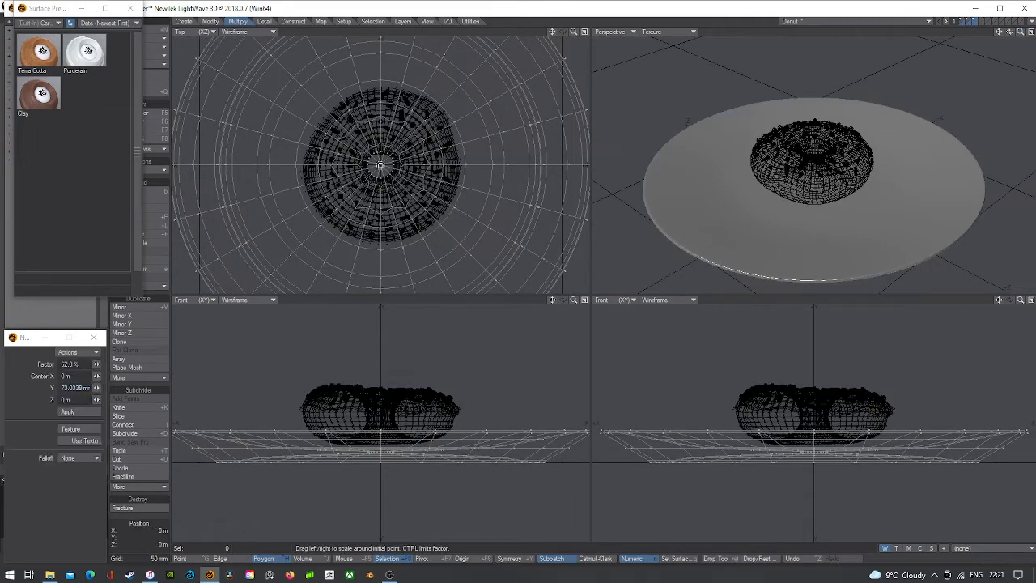
left_click_drag(369, 446, 338, 463)
scroll(316, 449, "up", 2)
- Nudge the rescaled plate vertically so its base sits on the ground line
key("t")
scroll(328, 451, "up", 1)
key("period")
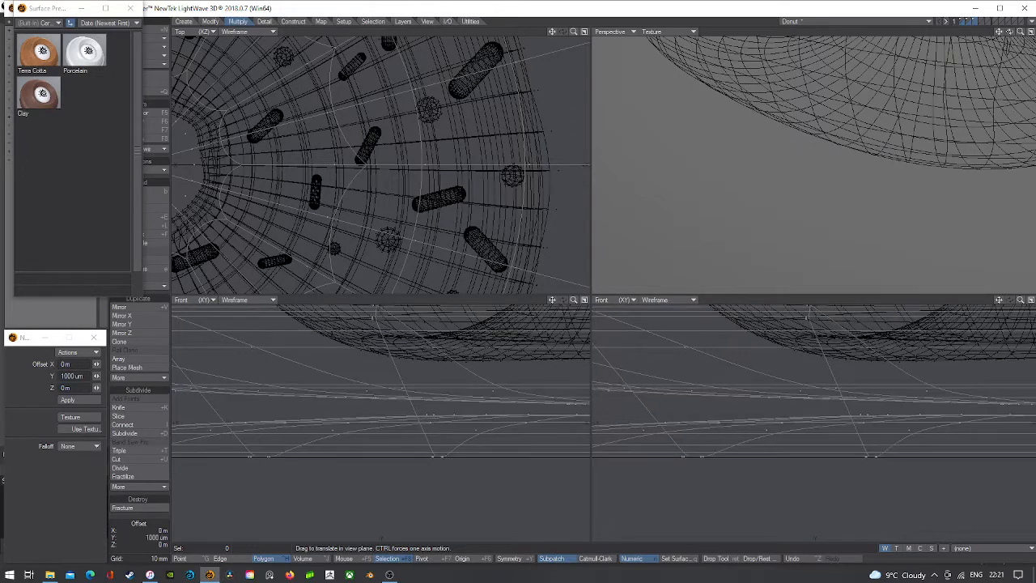
key("space")
- With the plate as background reference, move the donut down 24 mm toward the plate's surface
left_click(971, 21)
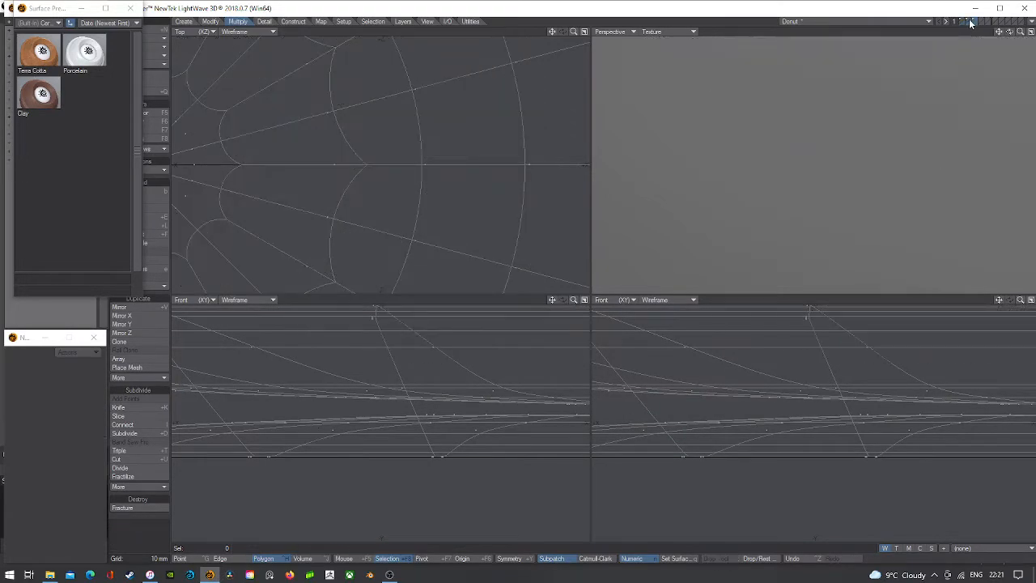
key("a")
left_click(970, 23)
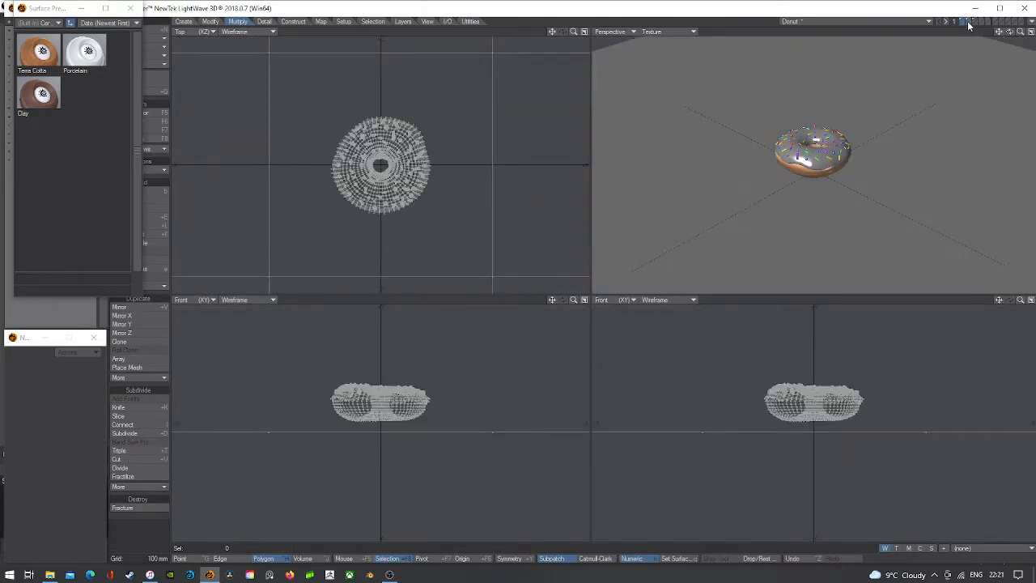
left_click(968, 24)
key("a")
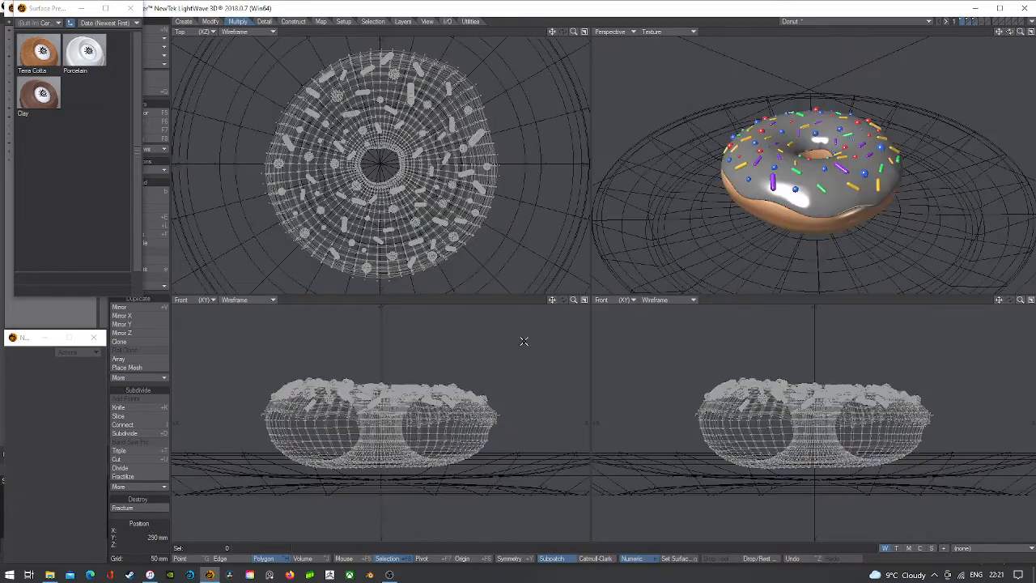
key("t")
scroll(350, 457, "up", 3)
left_click_drag(348, 456, 348, 479)
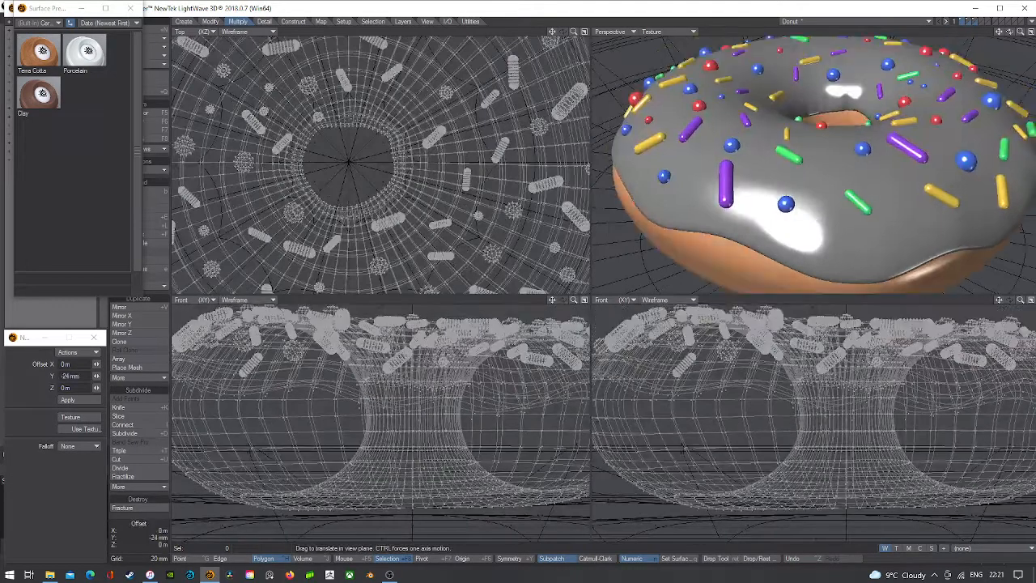
- Nudge the donut slightly further down until its underside rests on the plate
key("period")
key("period")
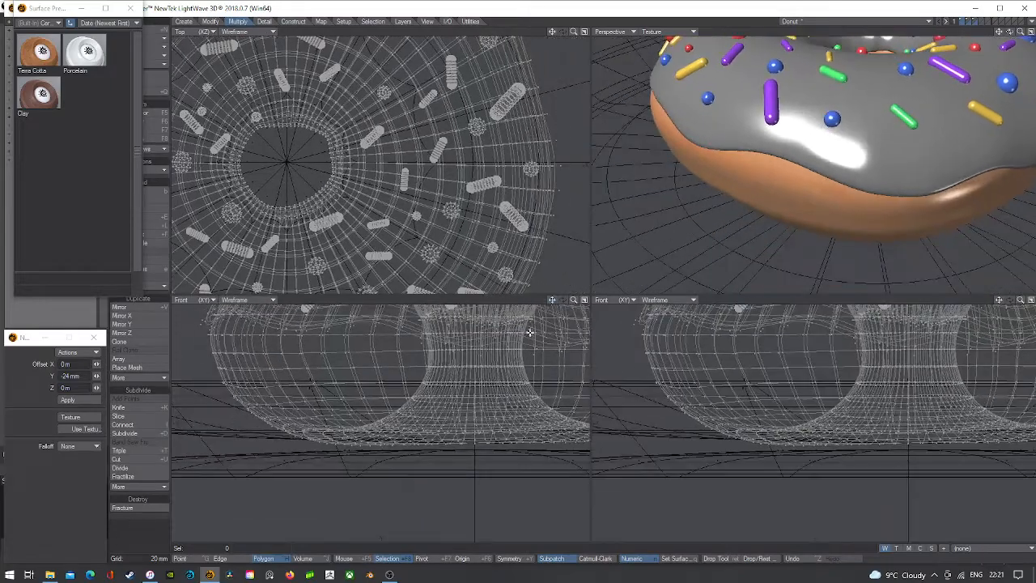
left_click_drag(455, 427, 455, 436)
scroll(454, 435, "down", 9)
key("space")
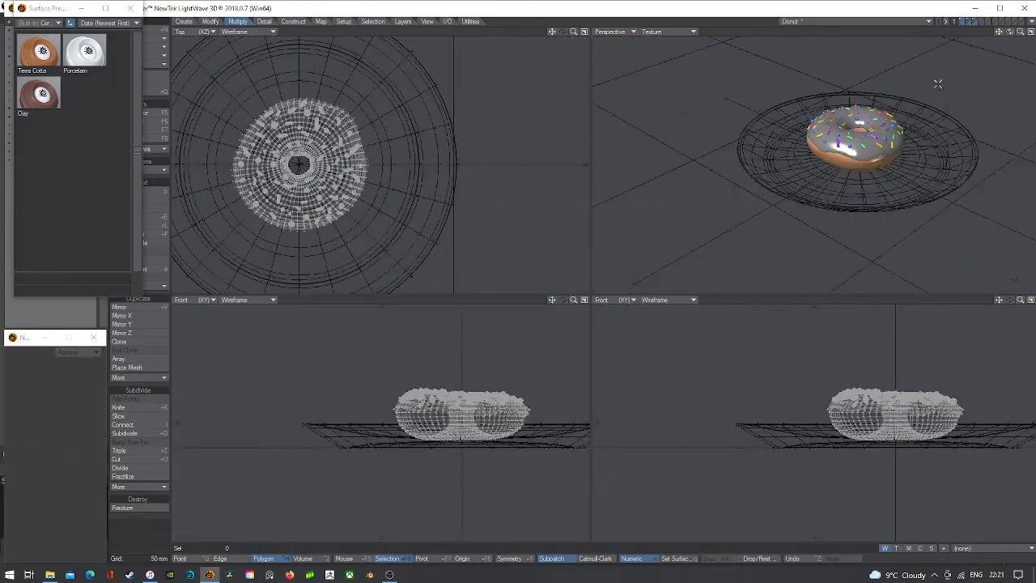
- Display the donut, plate and ground together and examine the arrangement from different angles and distances
left_click(975, 21, "shift")
left_click(968, 20, "shift")
key("a")
left_click_drag(1010, 31, 984, 34)
key("a")
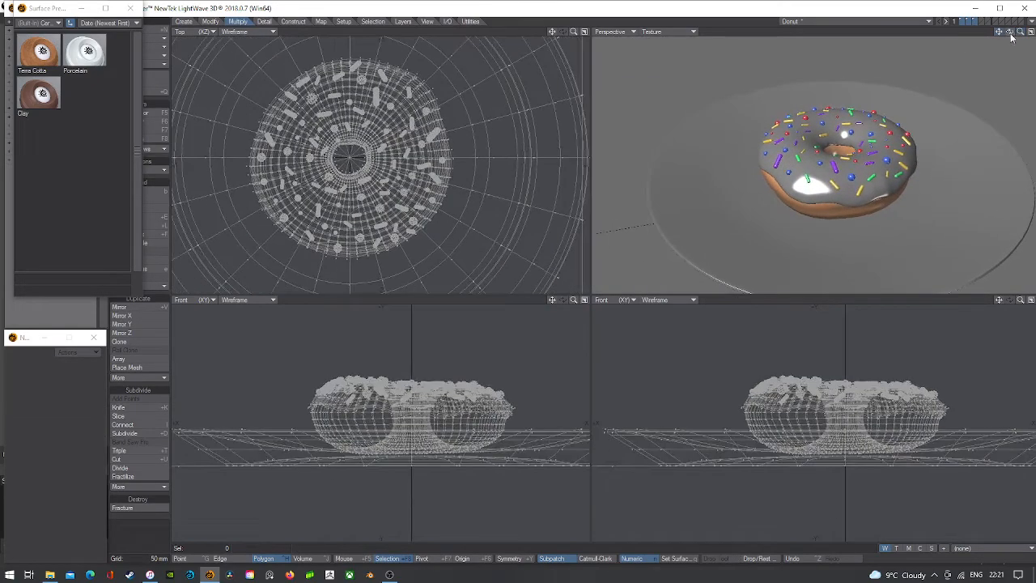
key("a")
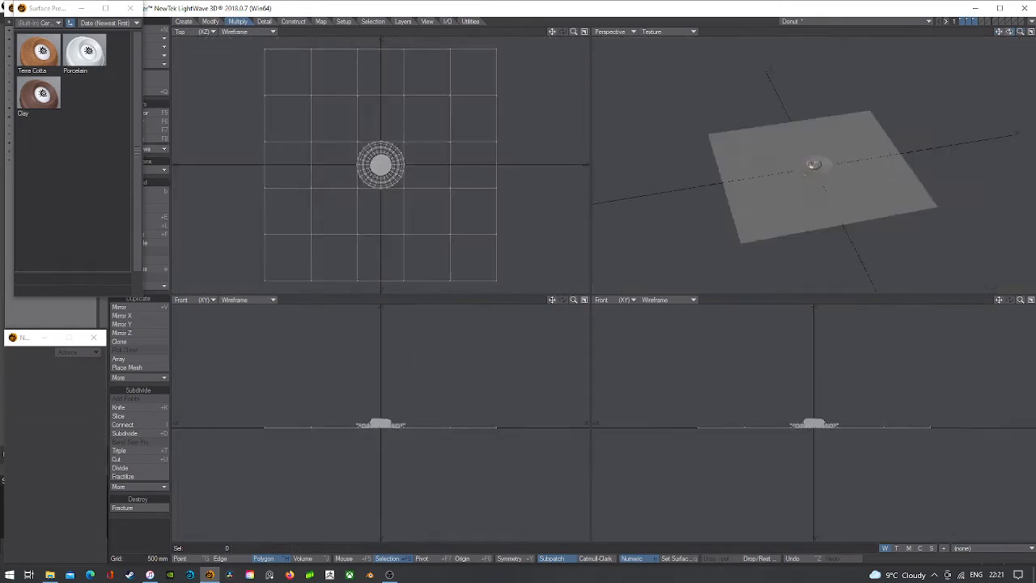
mouse_move(1010, 33)
left_mouse_down()
mouse_move(1033, 33)
mouse_move(1016, 38)
left_mouse_up()
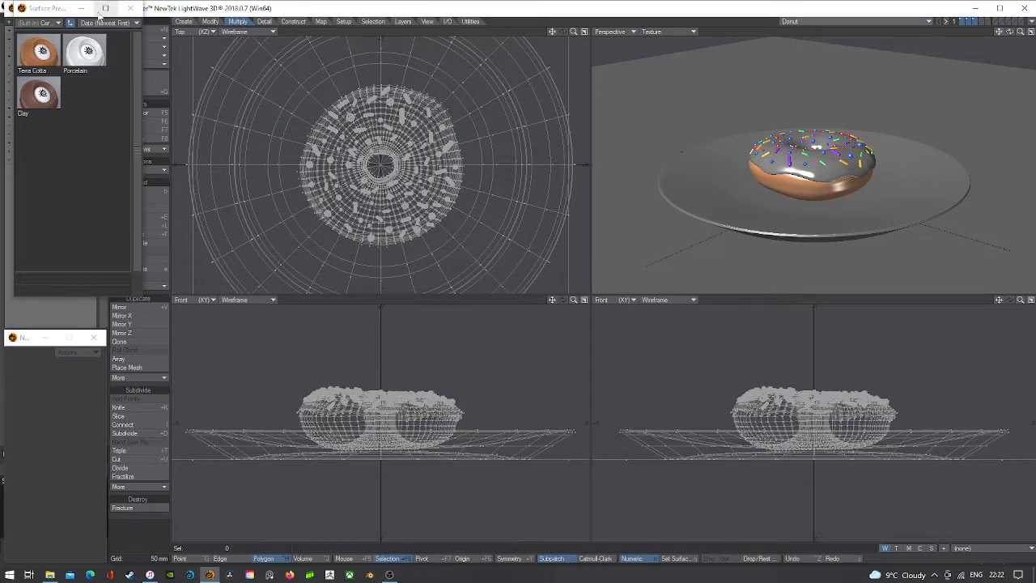
- Close the surface presets, open the layer list and name layer 1 "Donut"
left_click(130, 8)
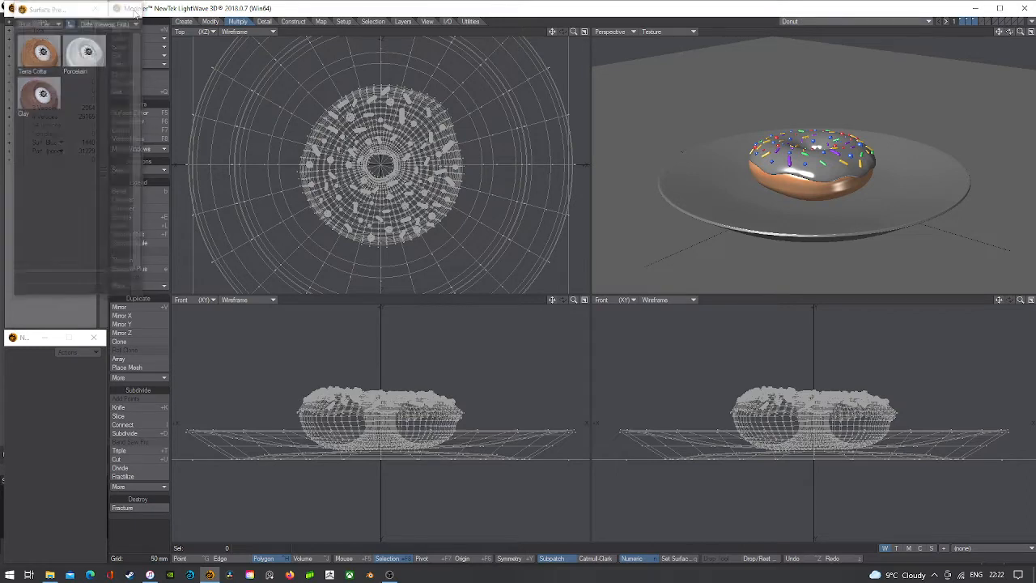
left_click(123, 129)
left_click(542, 250)
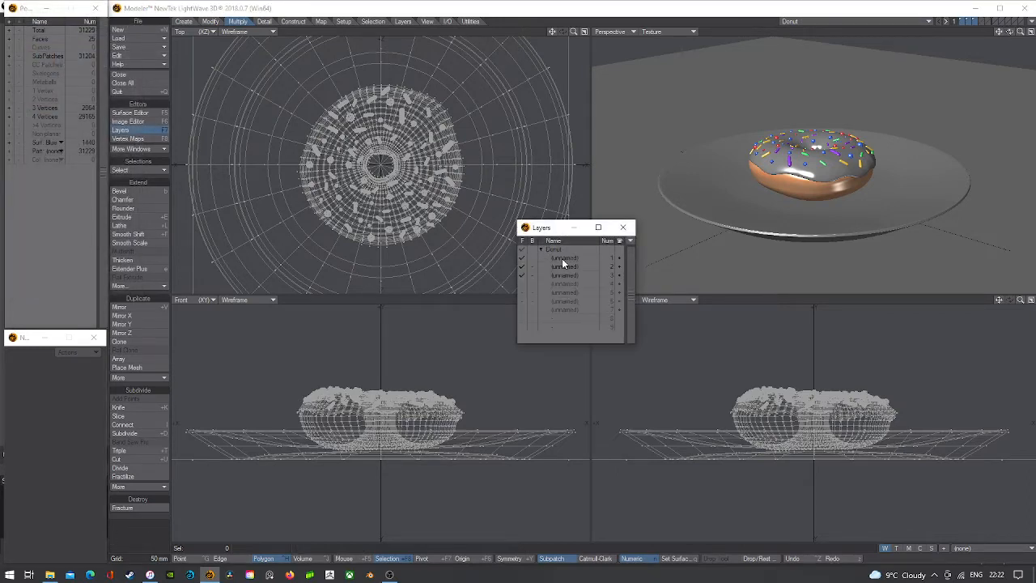
double_click(562, 259)
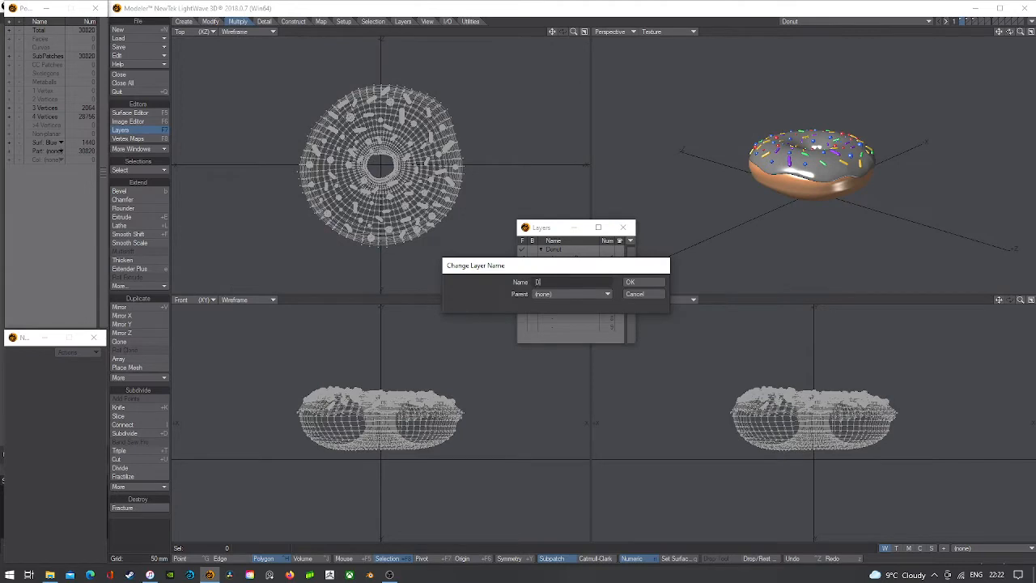
type("Donut")
key("Return")
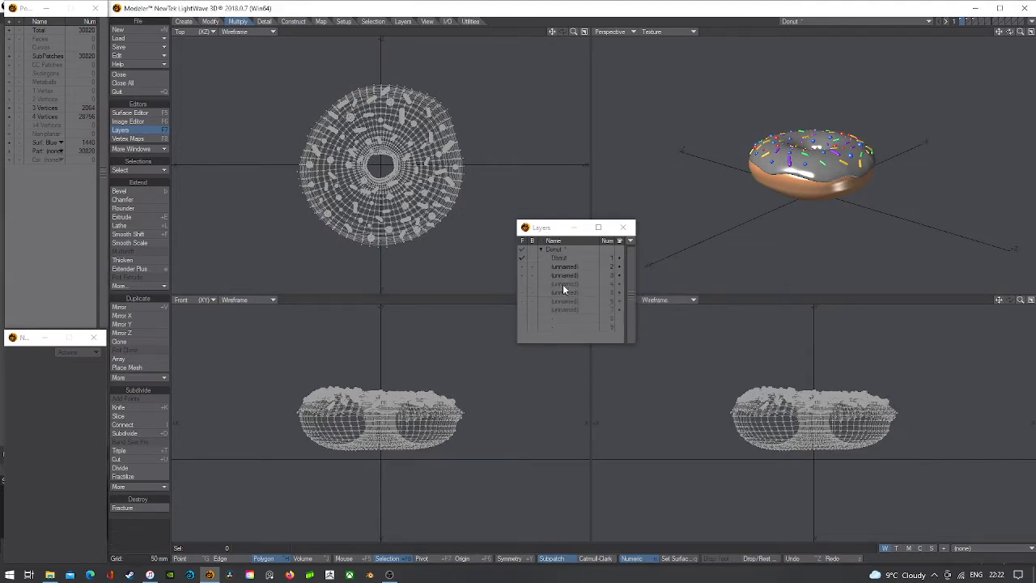
- Name layer 2 "Ground"
left_click(567, 267)
double_click(567, 268)
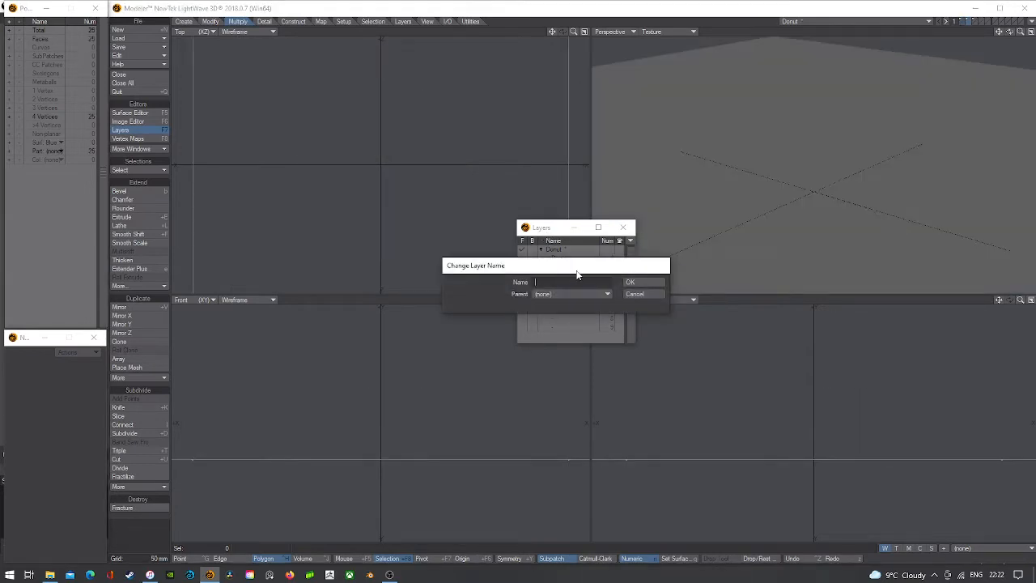
type("Ground")
key("Return")
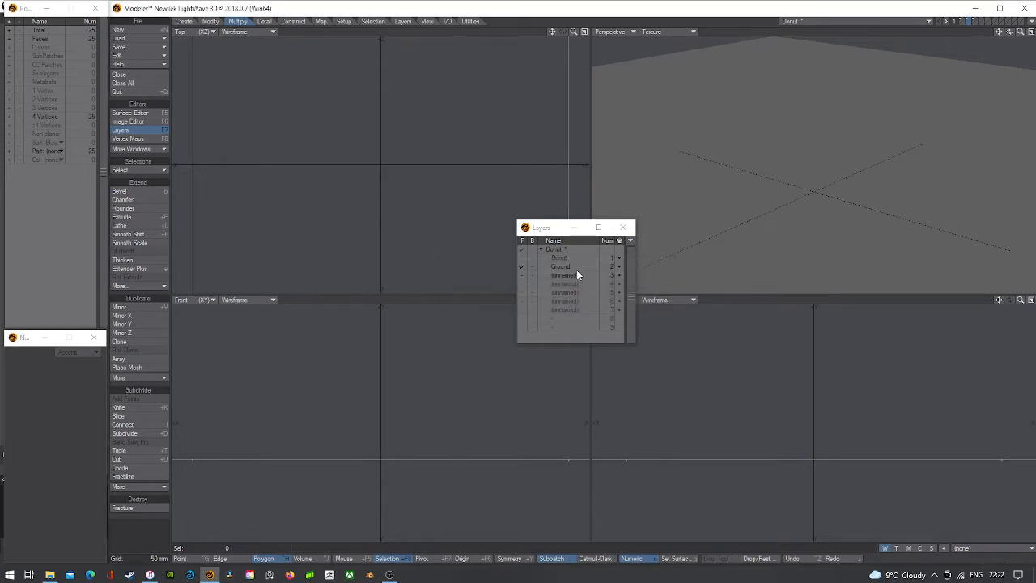
- Name layer 3 "Plate"
double_click(571, 275)
type("Pl")
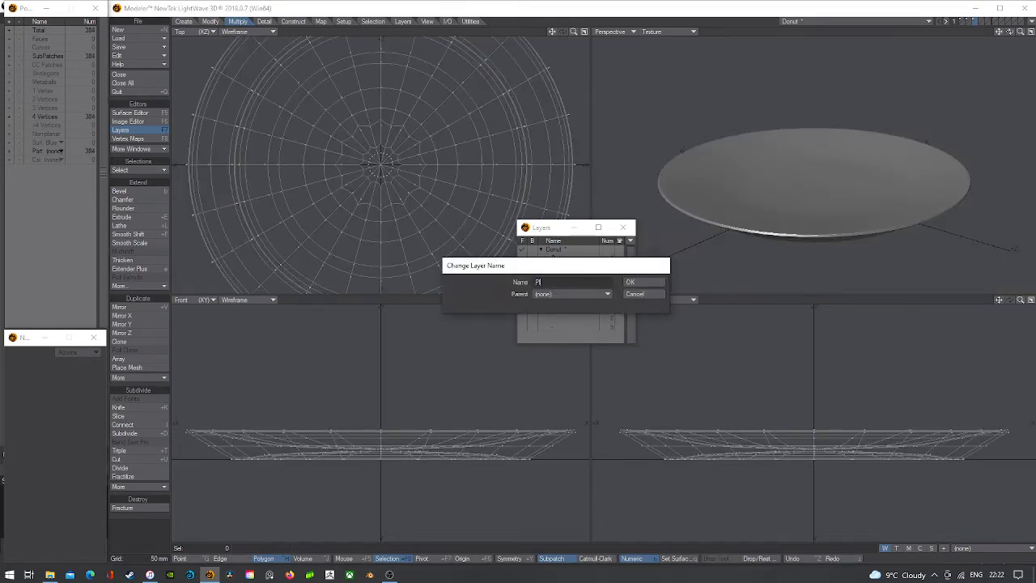
type("ate")
key("Return")
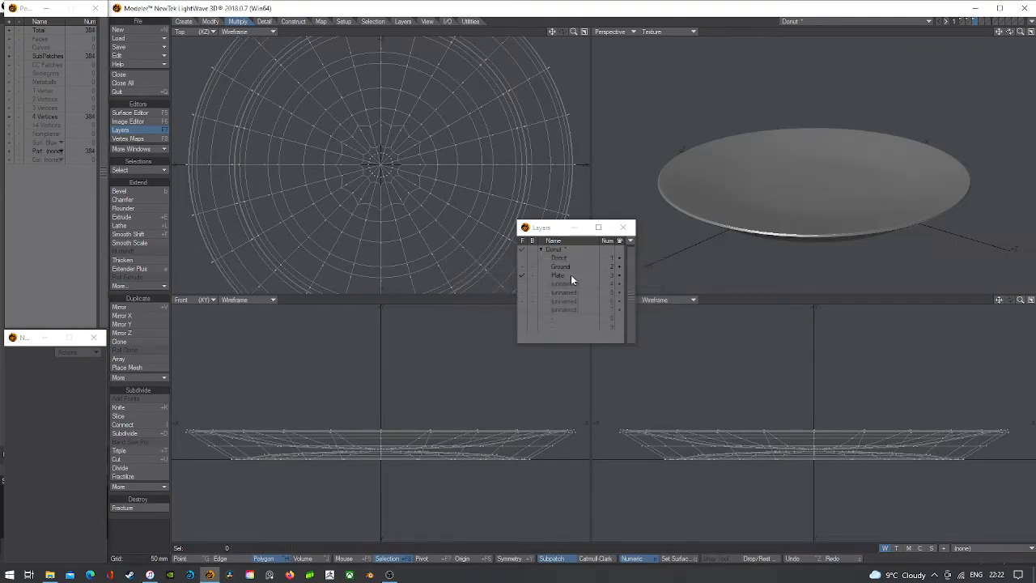
- Close the layer list and make the Donut, Ground and Plate layers active together
left_click(622, 227)
left_click(964, 22)
left_click(970, 22, "shift")
left_click(976, 23, "shift")
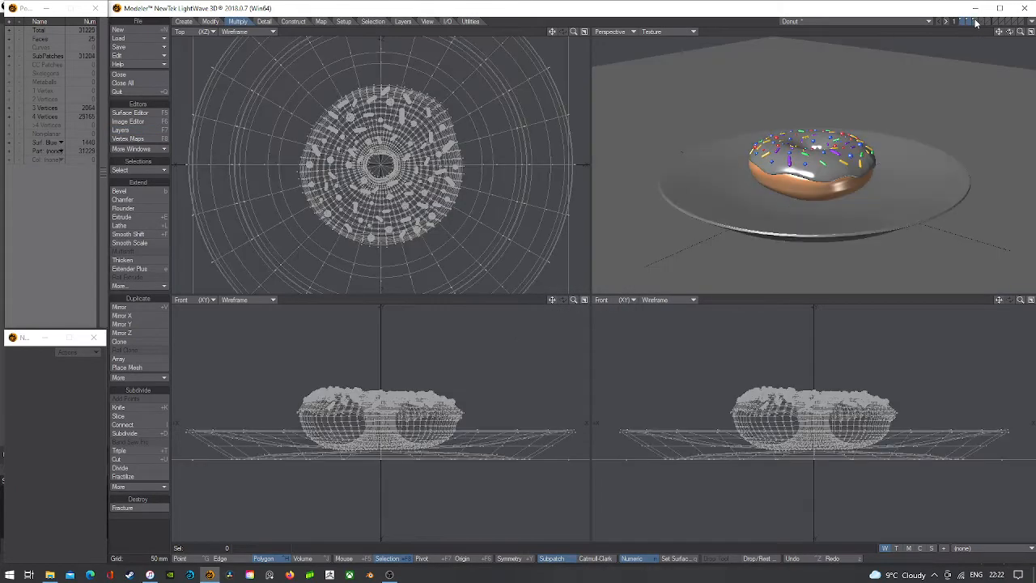
- Fit the donut, ground and plate in the views, switch to LightWave Layout and load the Donut object
key("a")
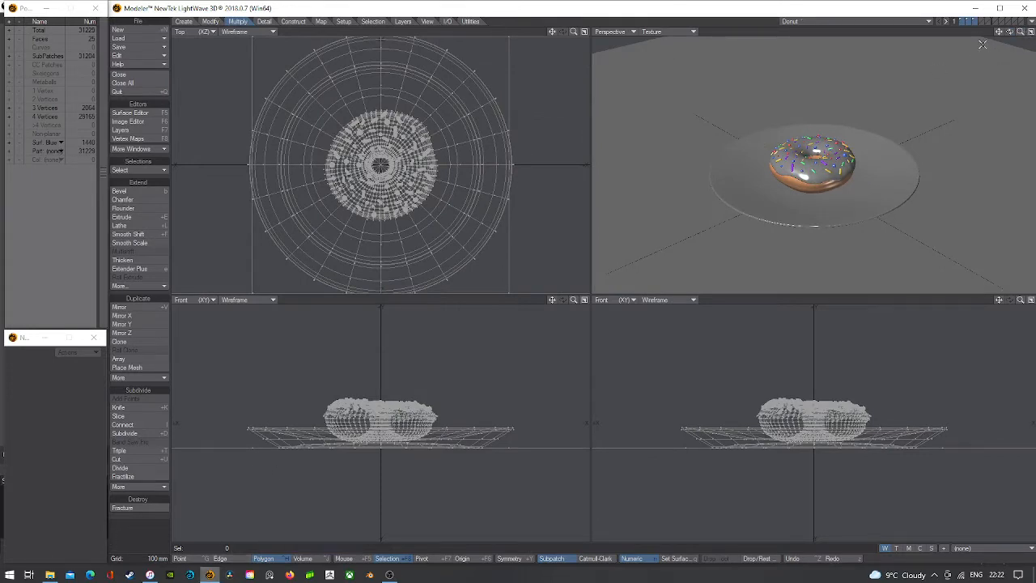
mouse_move(1021, 34)
left_mouse_down()
mouse_move(984, 33)
mouse_move(1027, 33)
left_mouse_up()
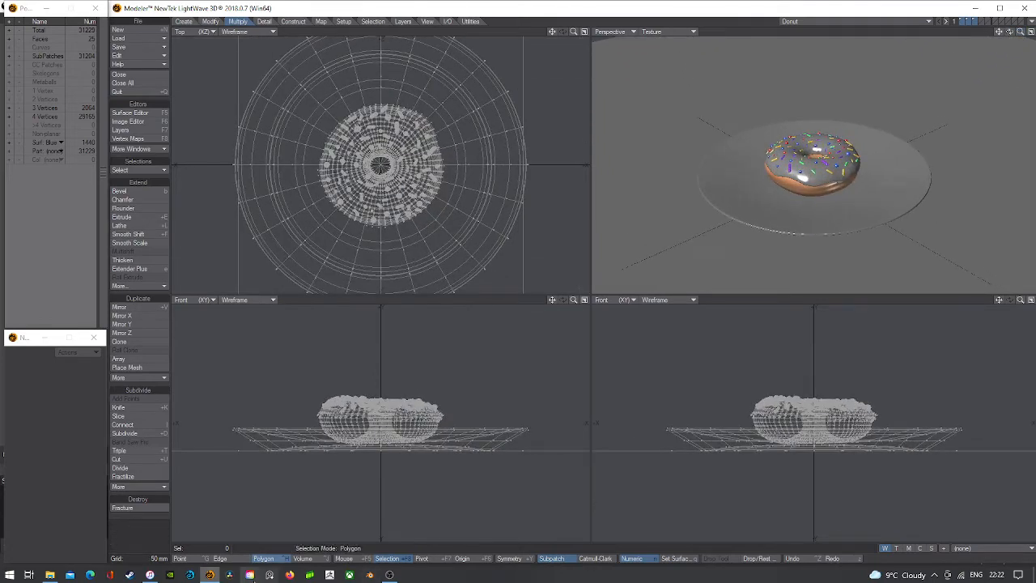
left_click(192, 576)
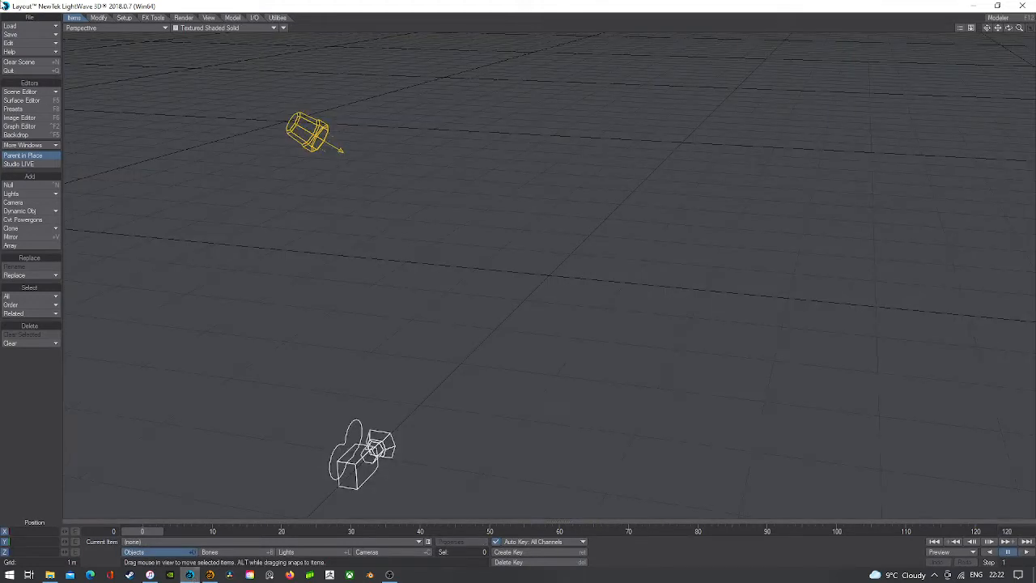
left_click(37, 29)
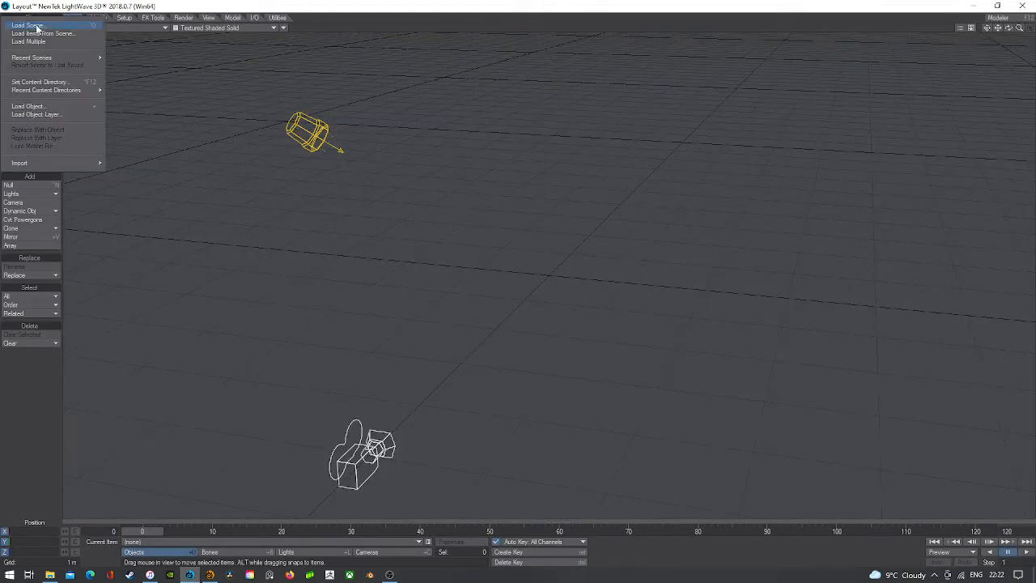
left_click(43, 107)
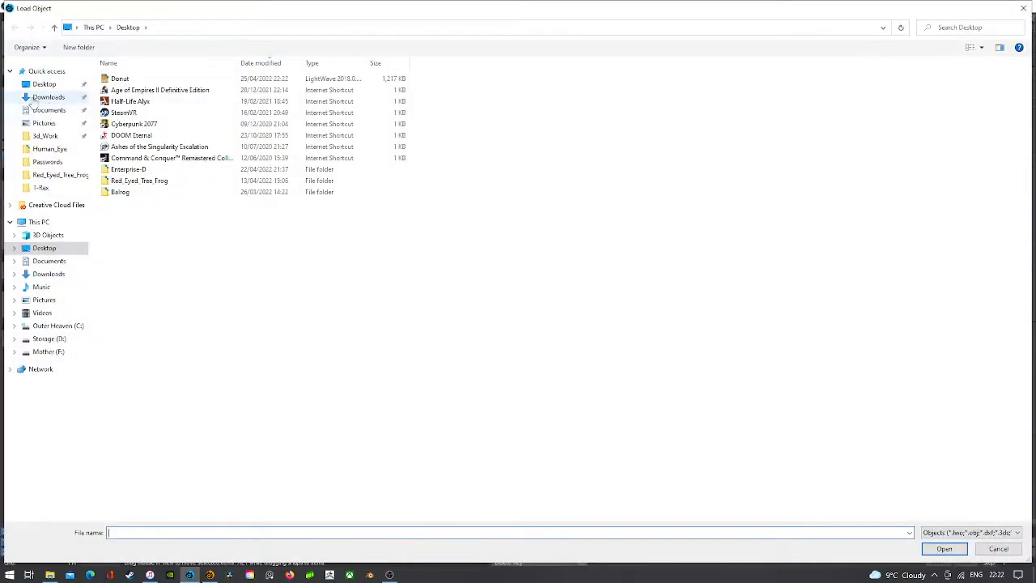
double_click(125, 81)
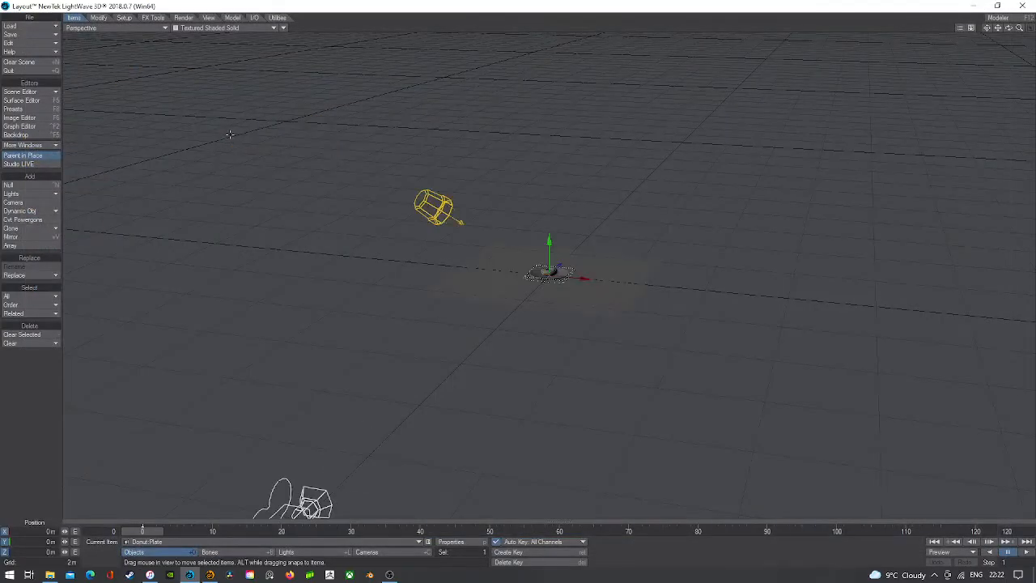
- Preview the loaded donut and plate in VPR from the perspective view, and return the viewport to Shaded Solid
left_click_drag(1019, 30, 972, 41)
left_click(178, 31)
left_click(182, 81)
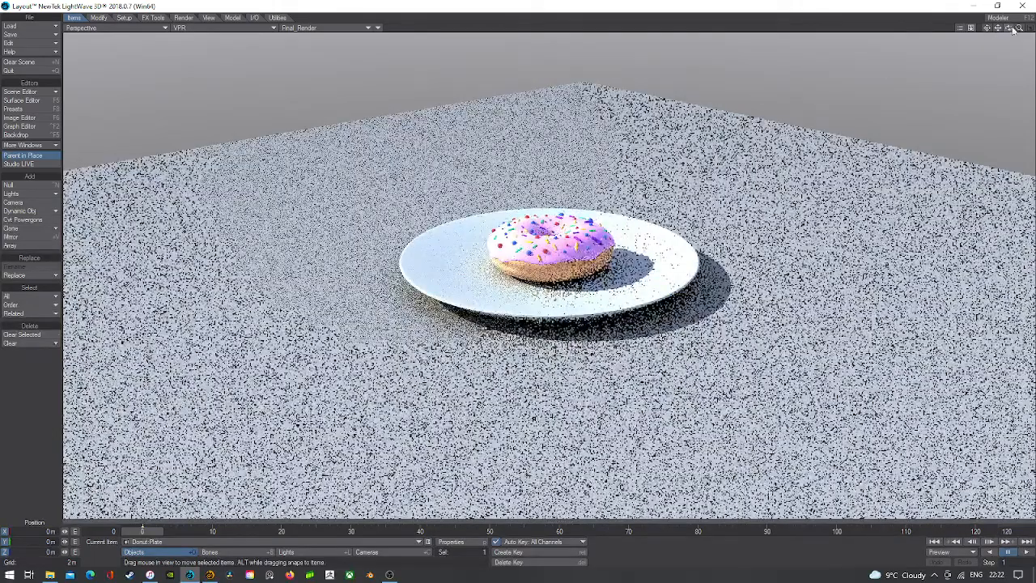
left_click_drag(1010, 28, 1020, 36)
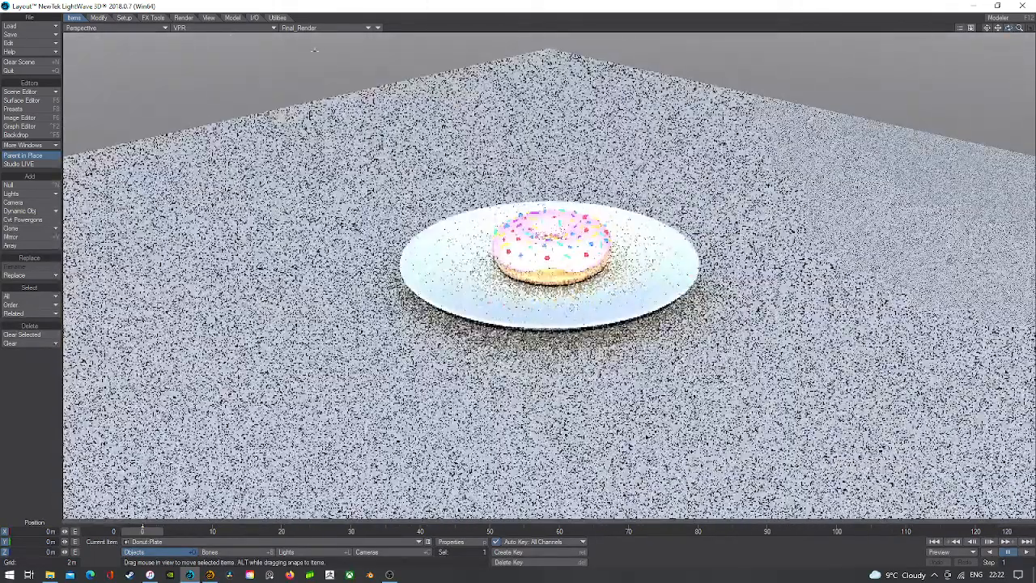
left_click(219, 27)
left_click(219, 47)
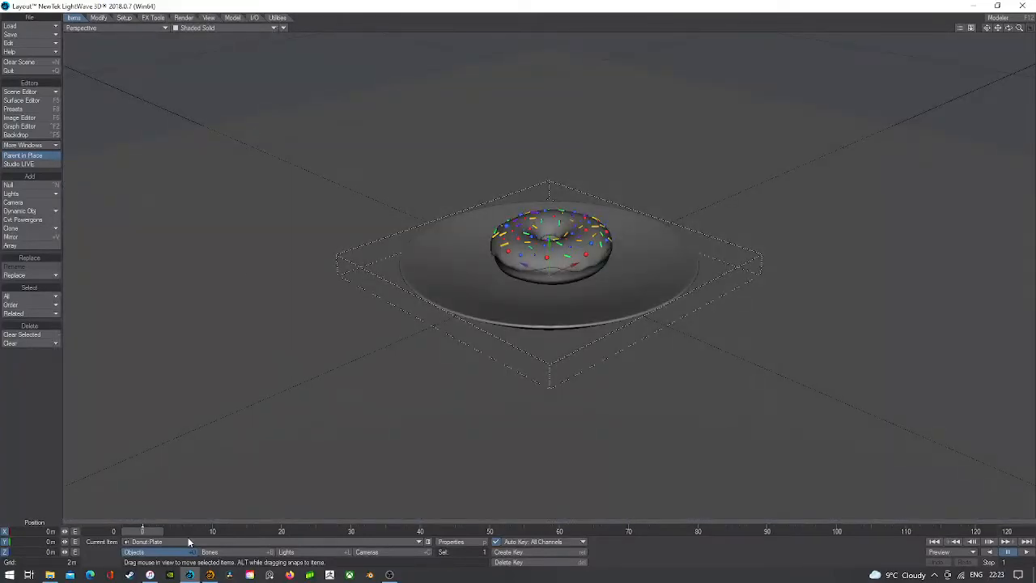
- Select the loaded Donut and Ground layers in turn to check each item, ending on Donut
left_click(189, 542)
left_click(183, 532)
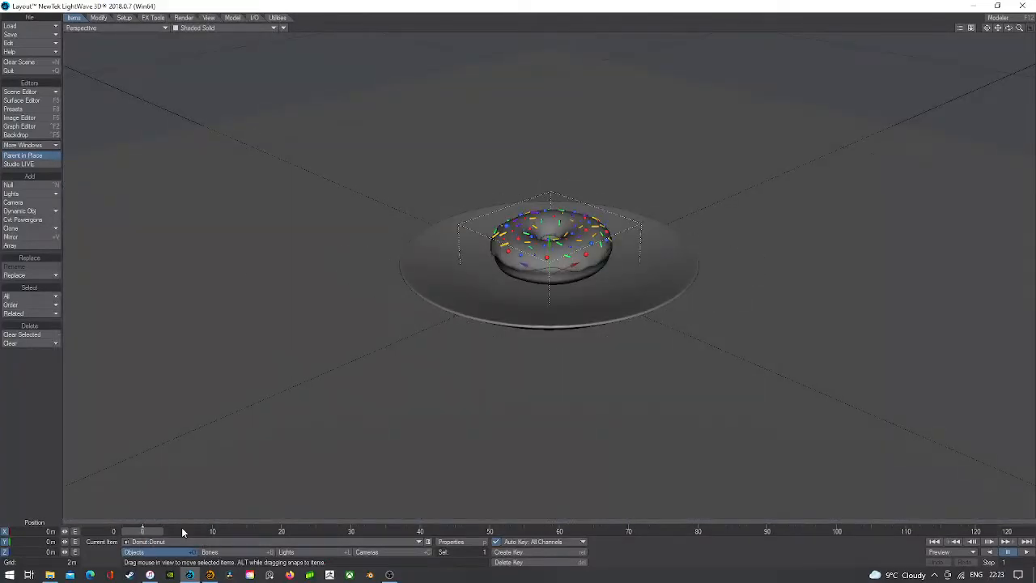
left_click(184, 542)
left_click(184, 548)
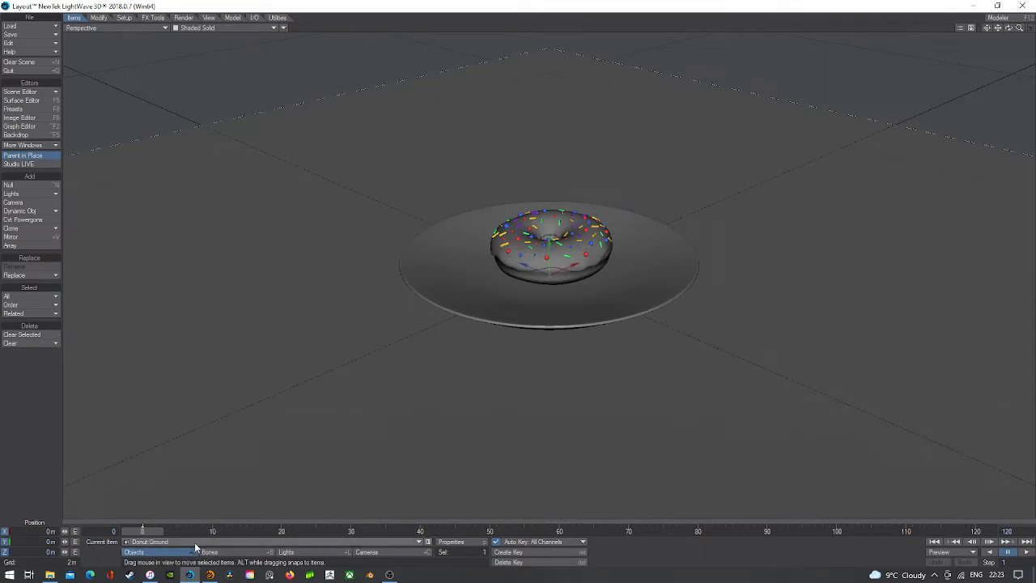
left_click(195, 543)
left_click(194, 552)
left_click(199, 543)
left_click(202, 525)
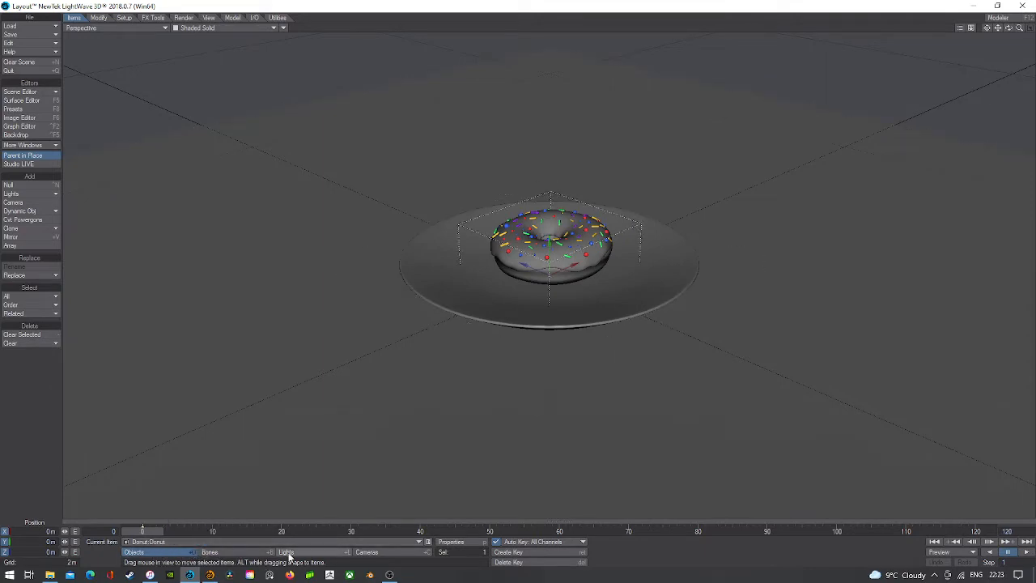
- Change the scene light's type to Area and close its properties
left_click(288, 552)
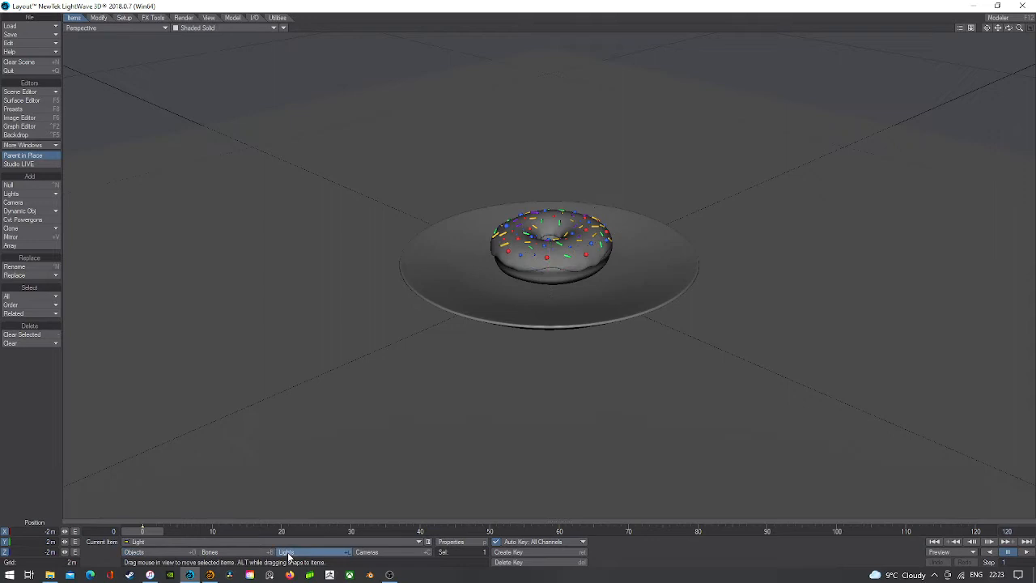
left_click(451, 542)
left_click(235, 217)
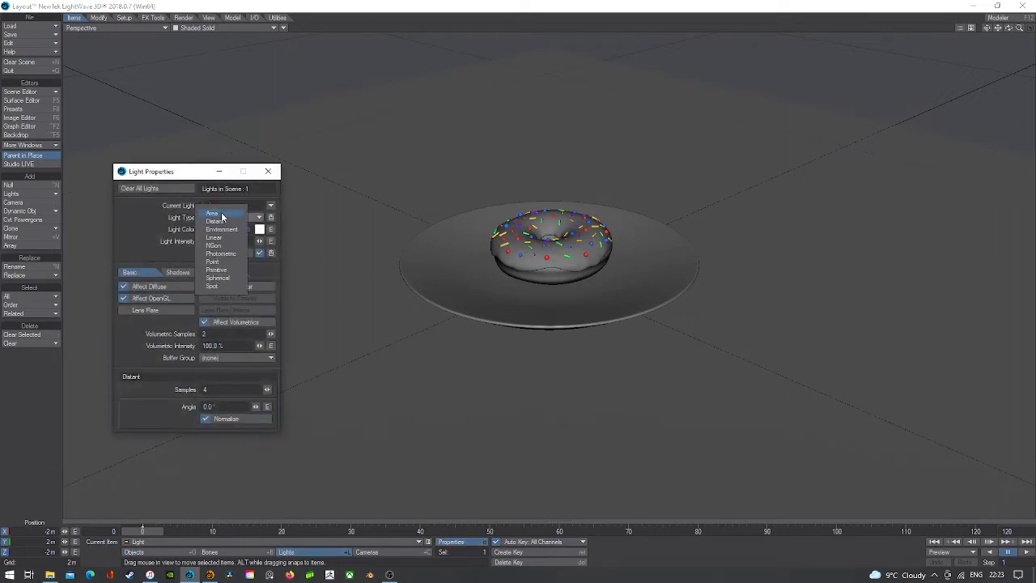
left_click(223, 257)
left_click(268, 171)
- Look through the light and move it towards the donut, to about X -1.05 m, Y 1.3 m, Z -1.12 m
left_click(113, 28)
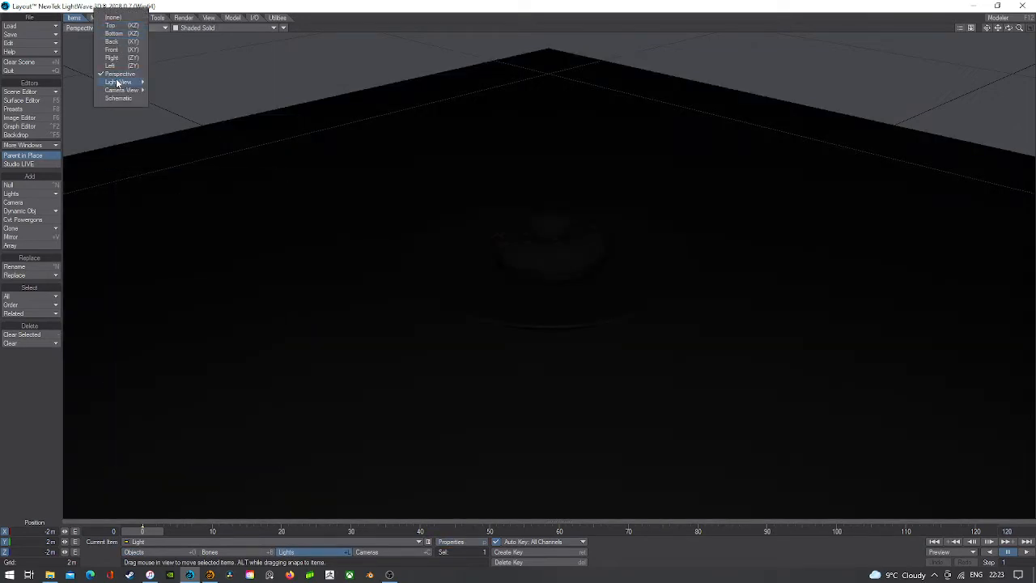
mouse_move(121, 82)
left_click(167, 98)
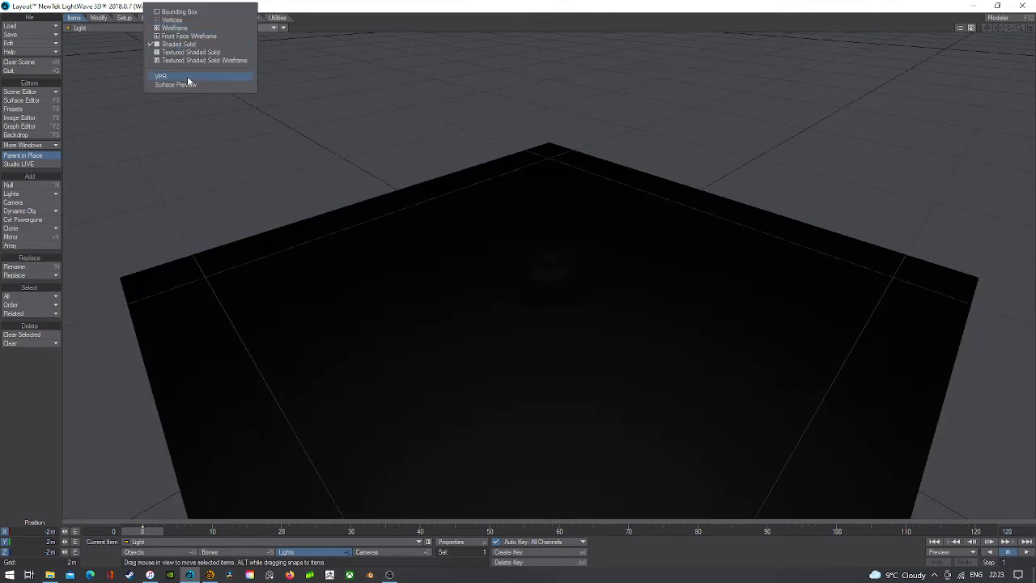
mouse_move(457, 138)
left_mouse_down()
mouse_move(458, 110)
mouse_move(458, 174)
mouse_move(457, 130)
left_mouse_up()
right_click_drag(457, 145, 457, 168)
left_click_drag(457, 168, 455, 143)
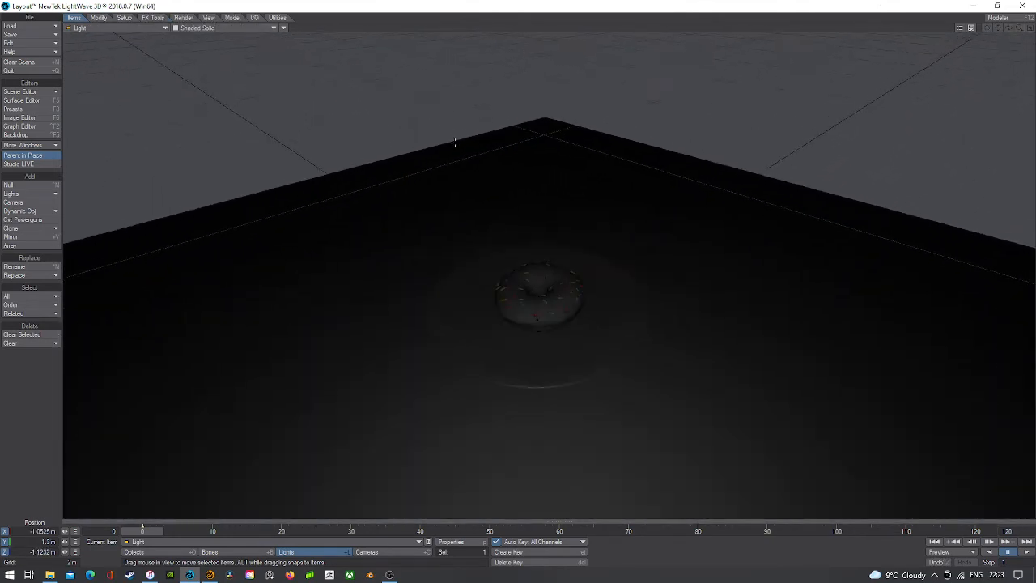
- Look through the camera, select it and set its X and Y positions to 0
left_click(124, 24)
left_click(173, 103)
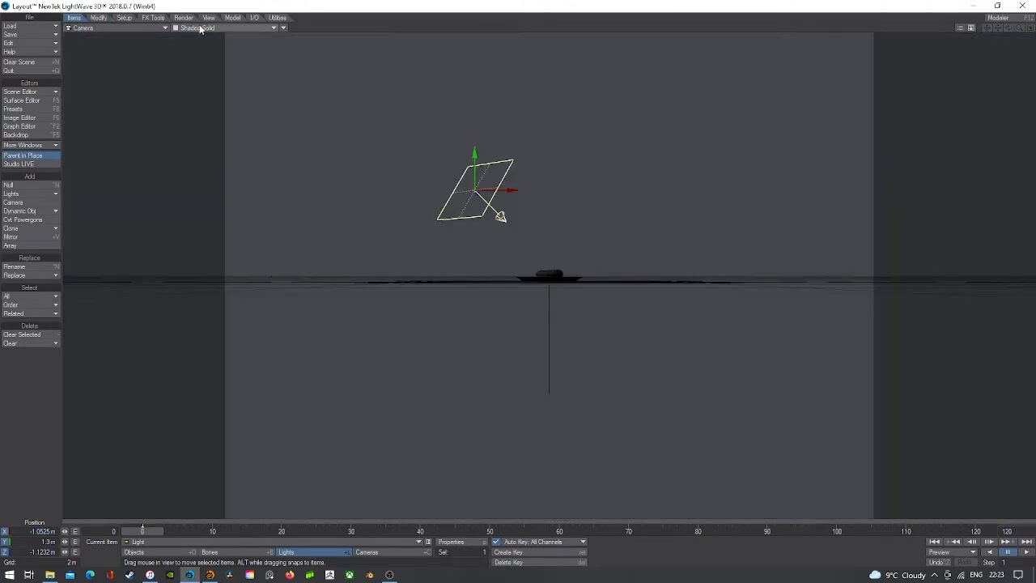
left_click(367, 552)
left_click_drag(321, 425, 293, 391)
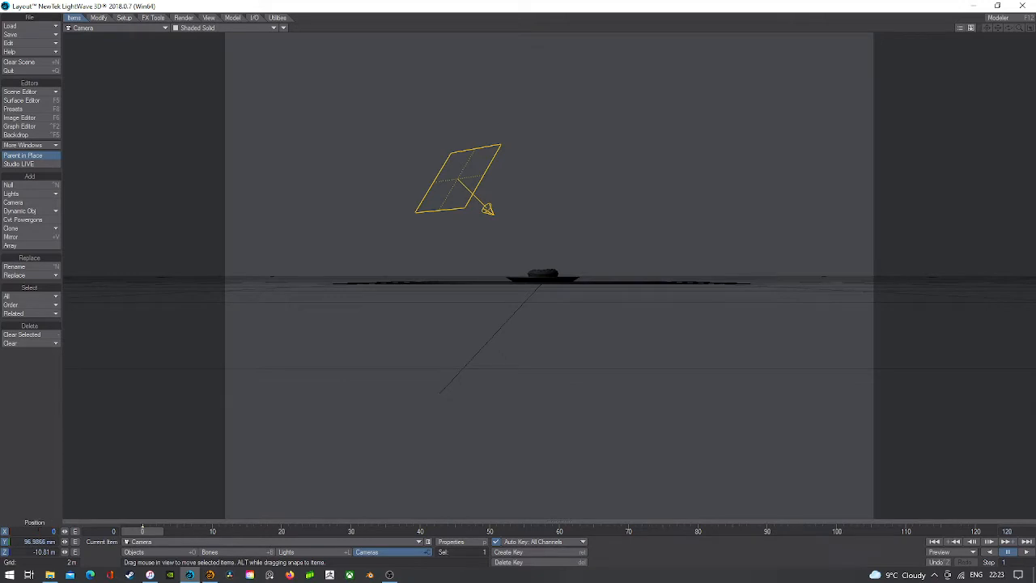
type("0")
key("Tab")
type("0")
key("Return")
- Move the camera close to the donut, to X -240 mm, Y 260 mm, Z -820 mm, and reduce the grid to 100 mm
left_click_drag(259, 374, 252, 396)
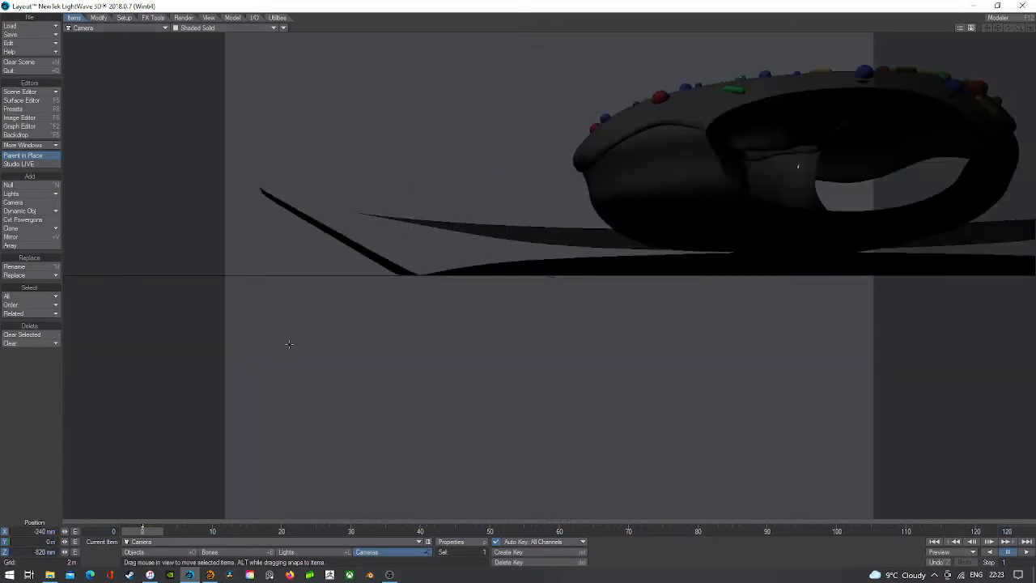
right_click_drag(253, 396, 253, 388)
key("bracketleft")
key("bracketleft")
key("bracketleft")
key("bracketleft")
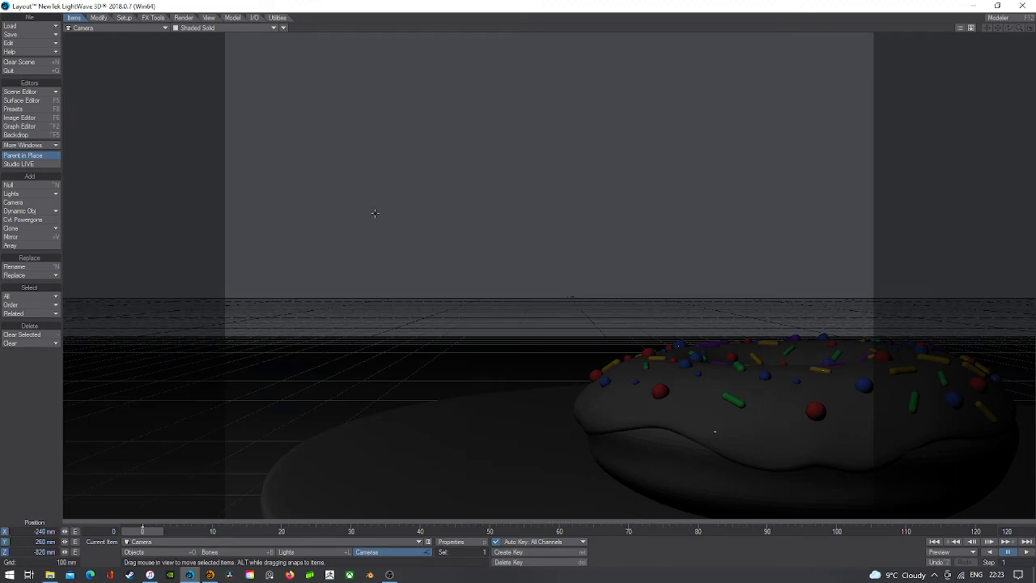
- Raise the camera and tilt it down at the donut, to about X -268 mm, Y 594 mm, Z -863 mm
left_click_drag(375, 213, 585, 375)
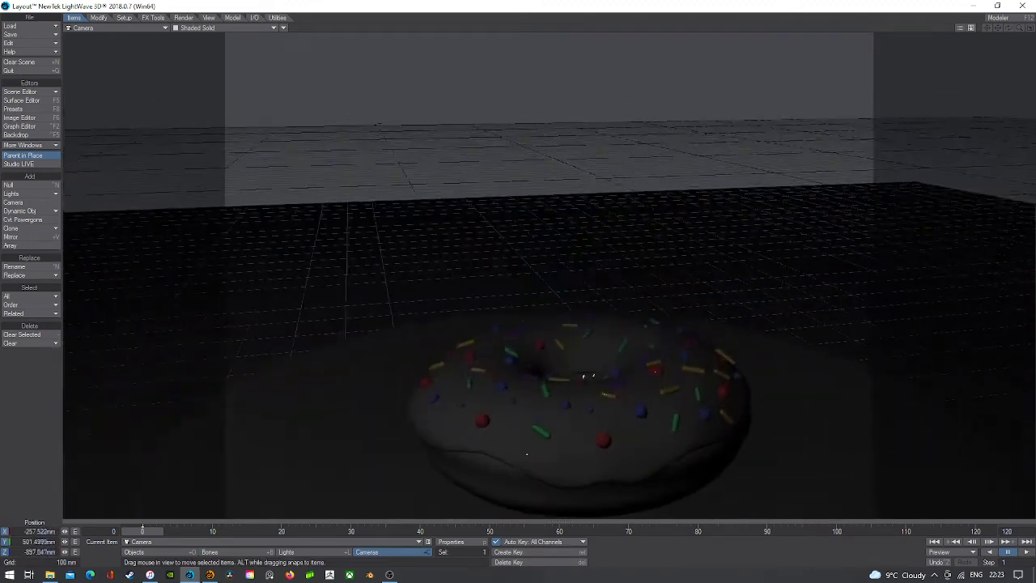
right_click_drag(455, 277, 455, 243)
key("y")
left_click_drag(455, 243, 467, 300)
key("t")
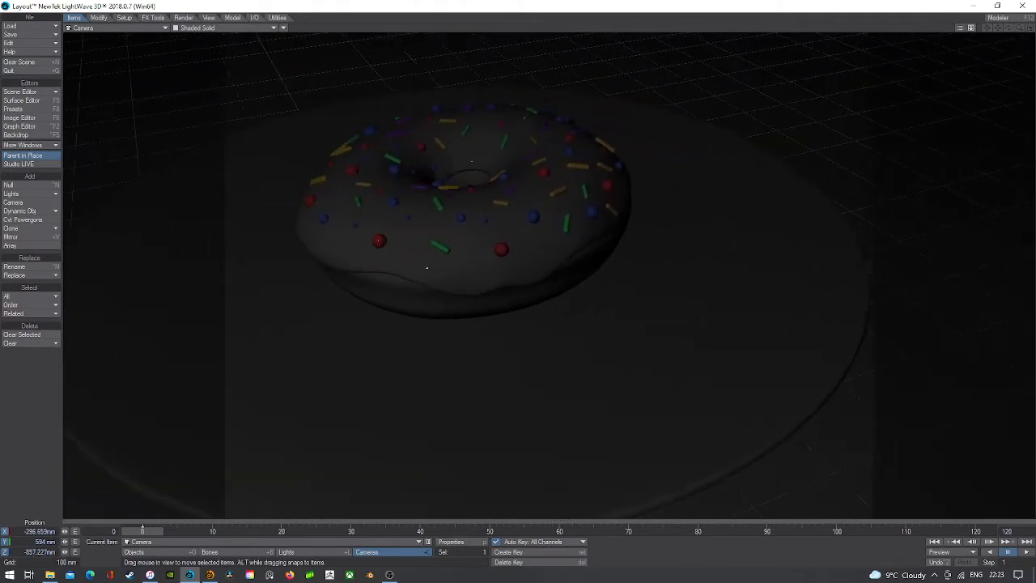
left_click_drag(712, 235, 473, 308)
- Check the framing in VPR, return to Textured Shaded Solid and reframe the camera so the donut and plate are centred
left_click(240, 28)
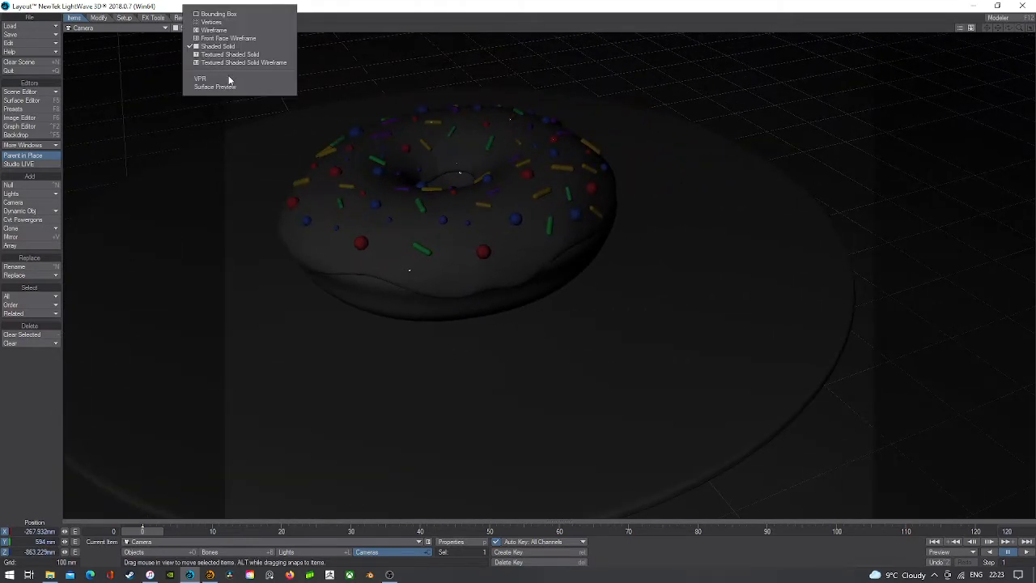
left_click(227, 77)
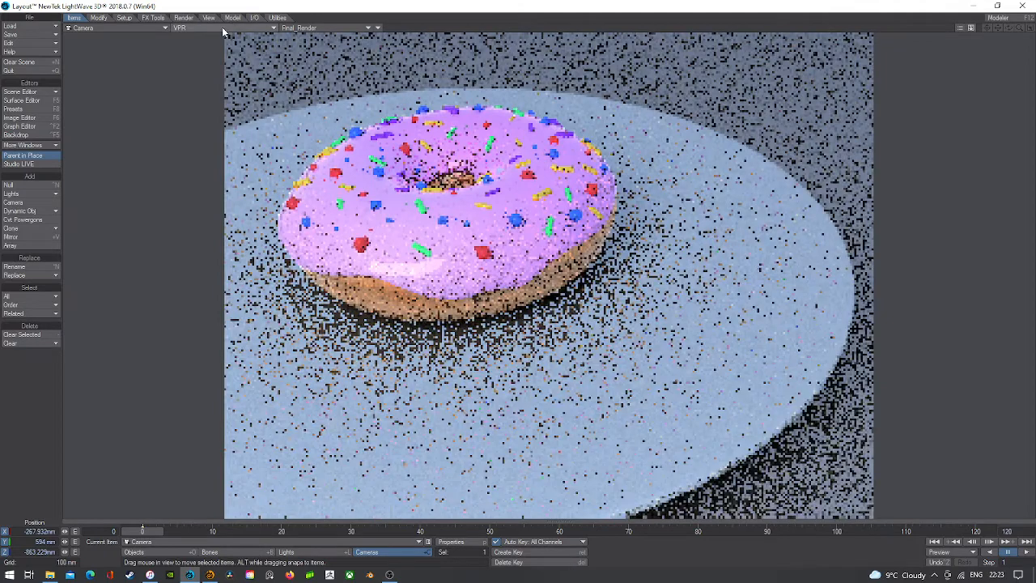
left_click(227, 27)
left_click(220, 47)
left_click_drag(359, 247, 510, 269)
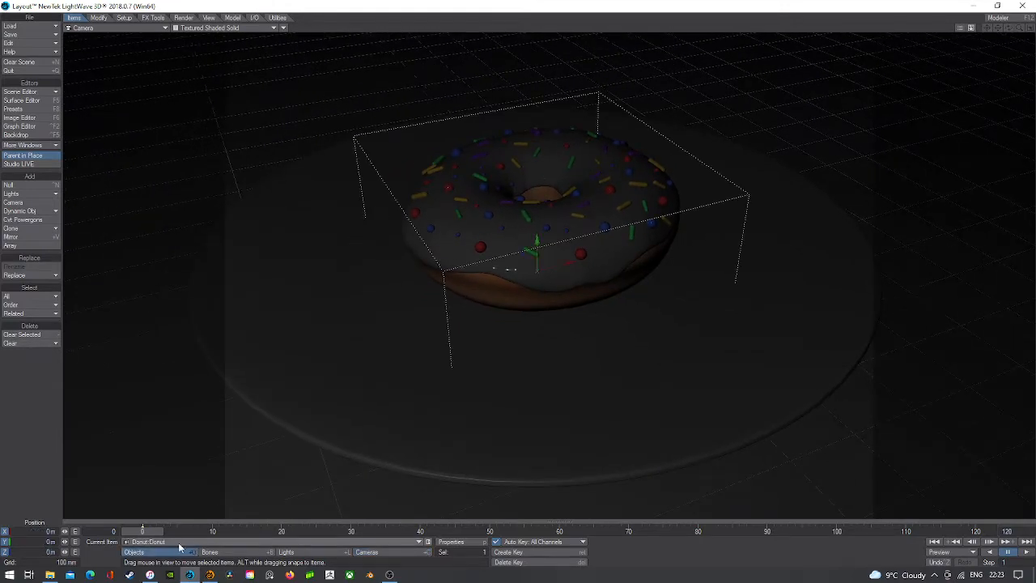
- Turn off the gradient backdrop and add a Textured Environment to the scene's backdrop
left_click(20, 135)
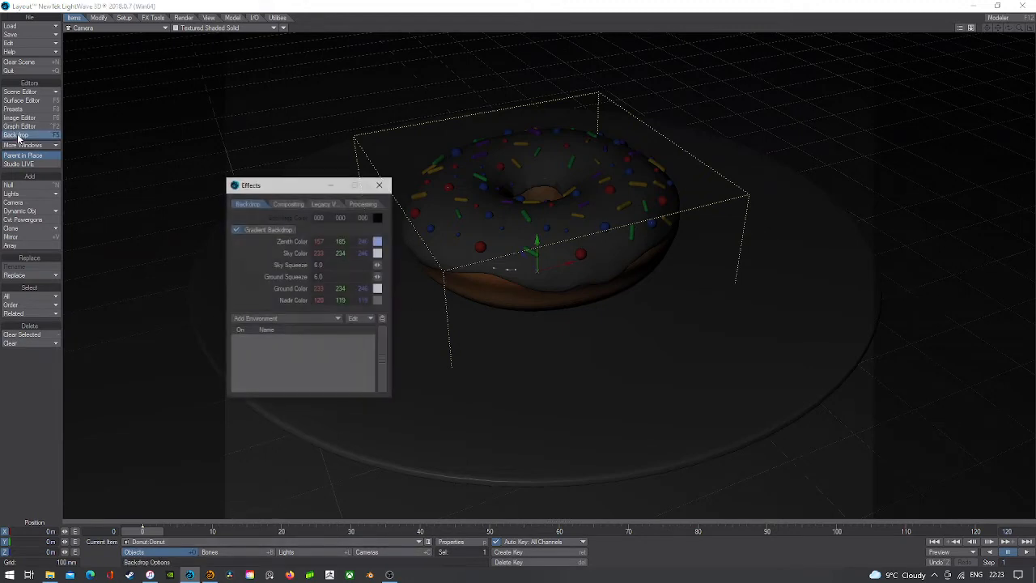
left_click(236, 229)
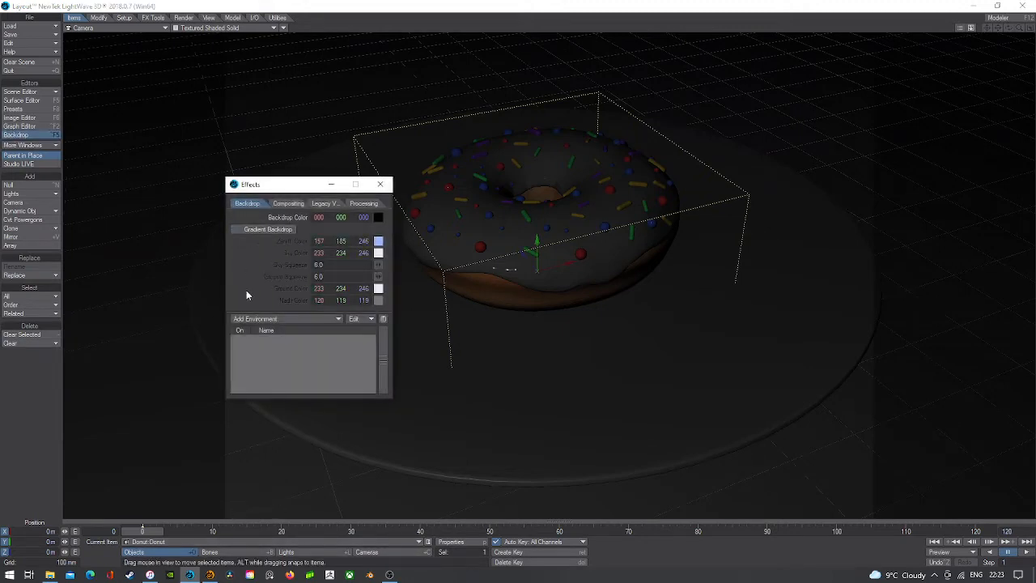
left_click(256, 319)
left_click(251, 350)
left_click(290, 339)
- Apply the Warm Sky preset to the Textured Environment's texture
left_click(334, 449)
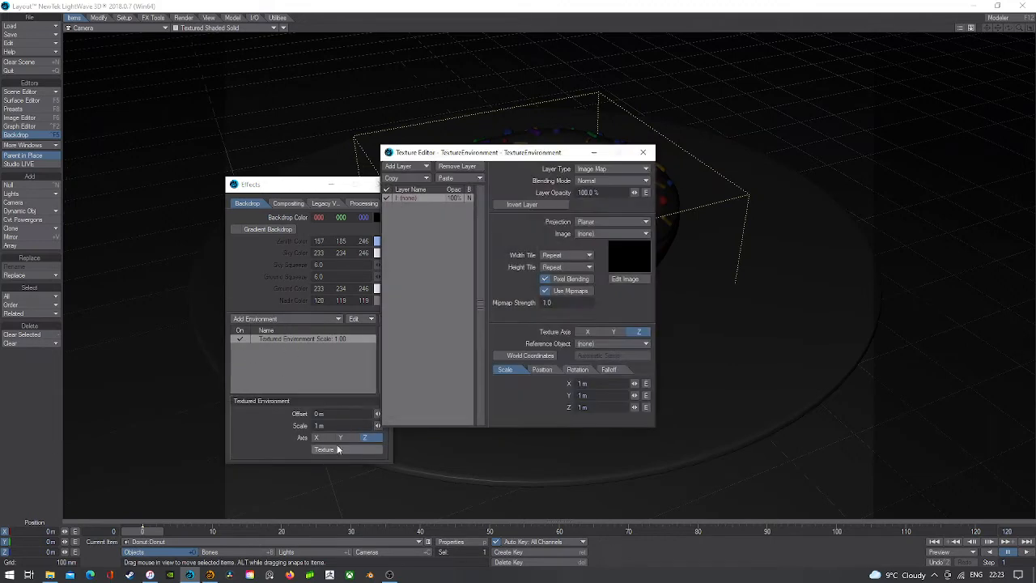
left_click(25, 108)
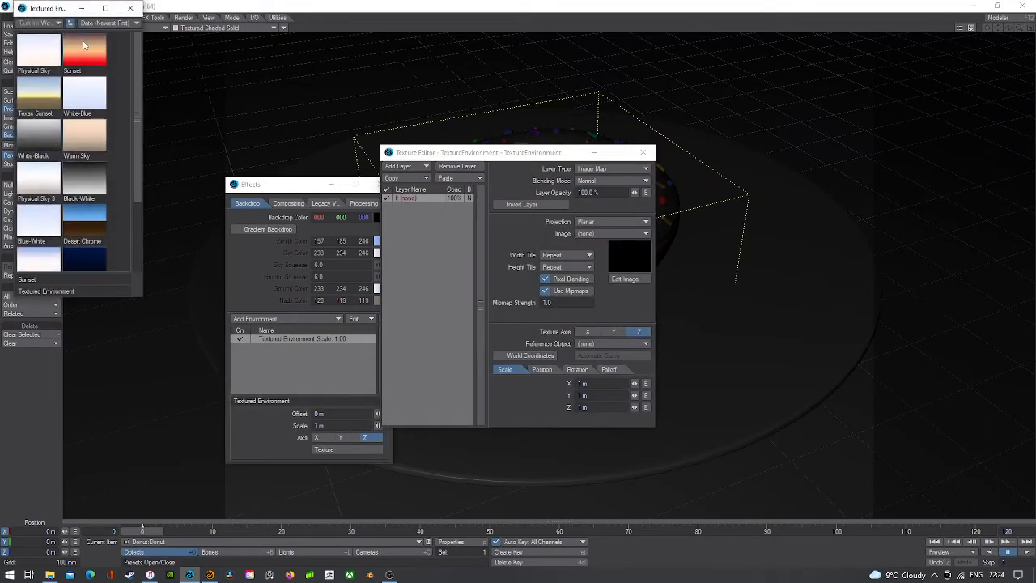
double_click(93, 143)
left_click(236, 94)
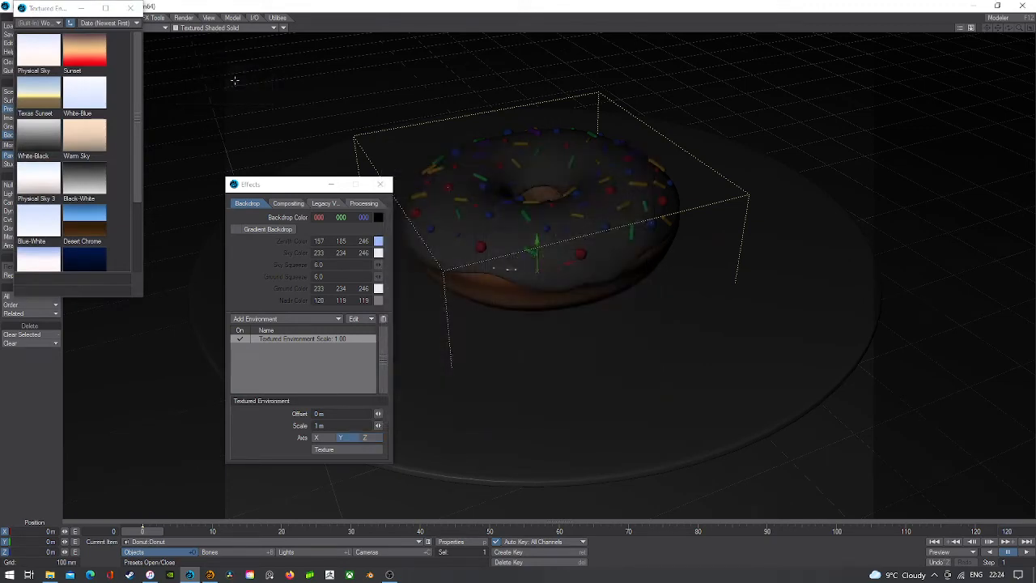
- Show the camera view in VPR, inspect the environment's gradient texture, and close the backdrop and preset windows
left_click(224, 27)
left_click(219, 85)
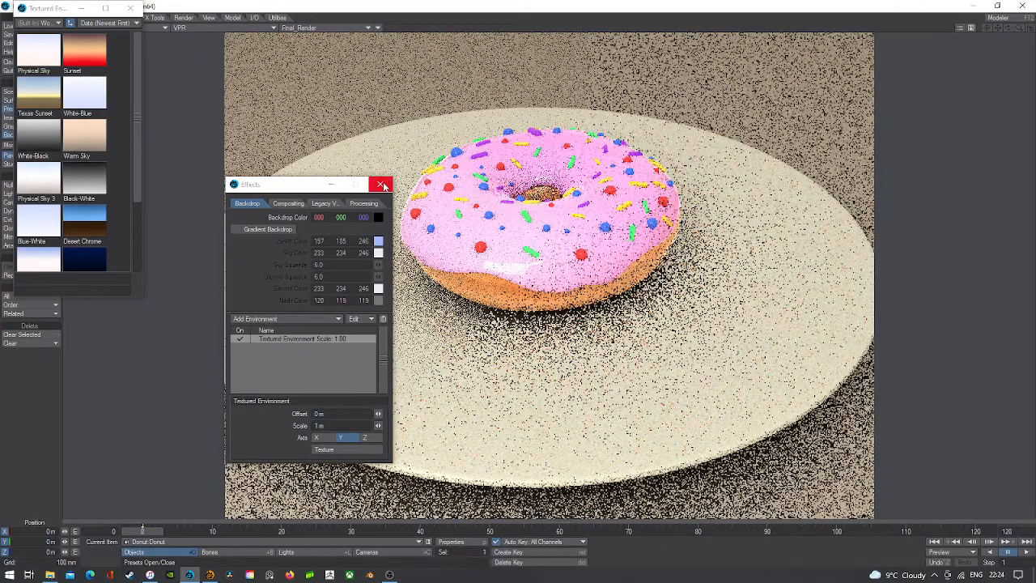
left_click(318, 449)
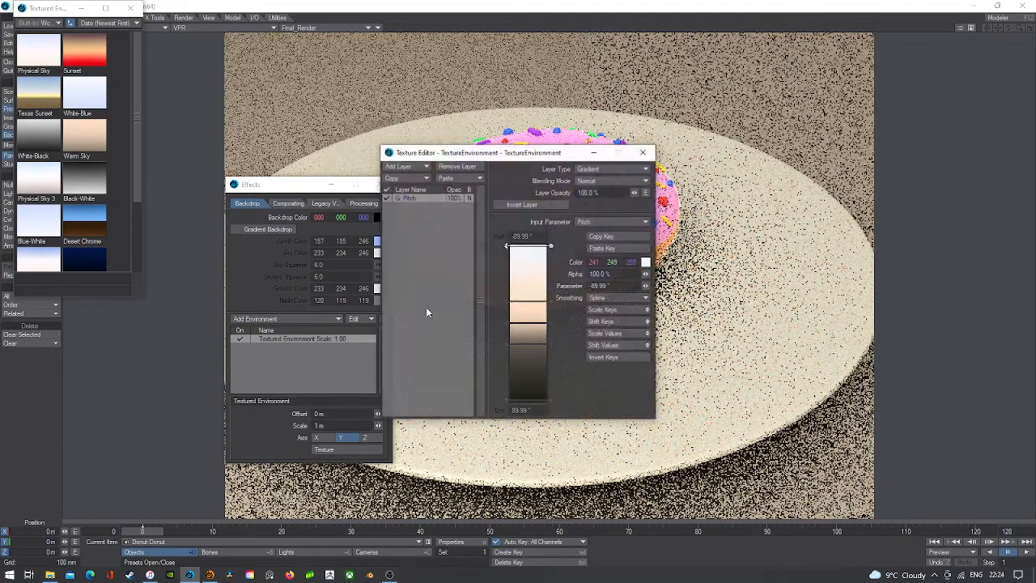
left_click(643, 152)
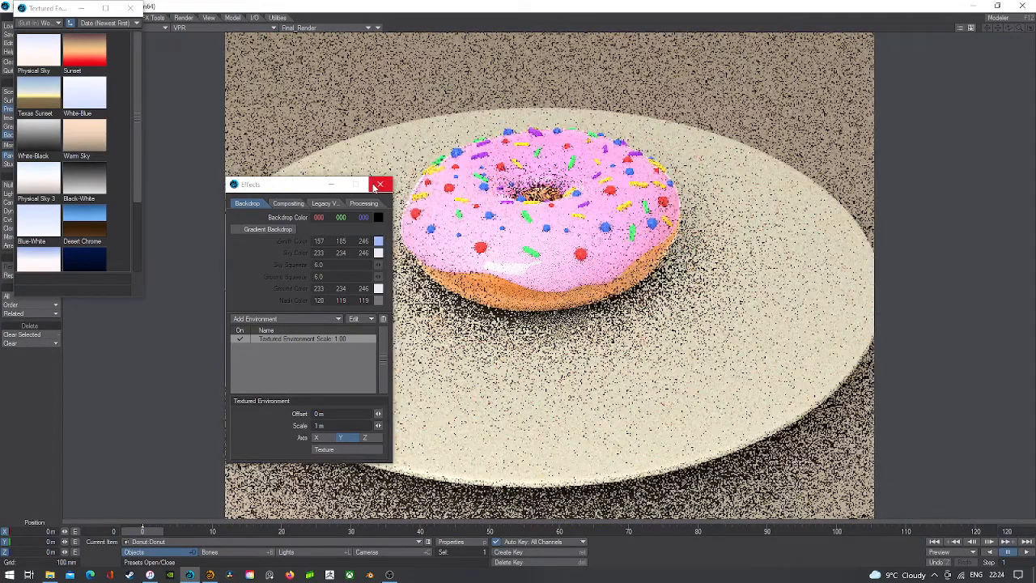
left_click(379, 184)
left_click(130, 8)
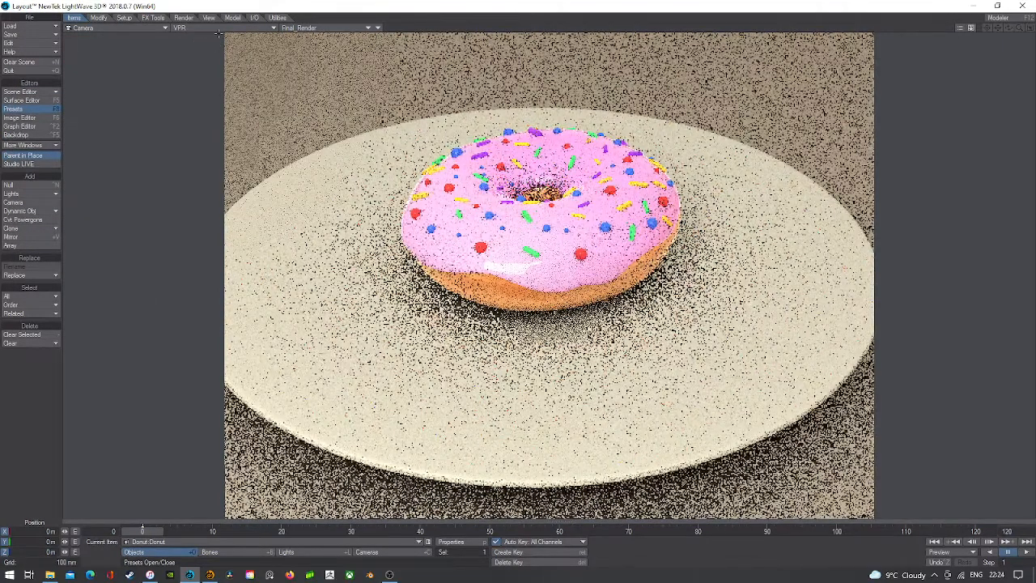
- Switch the camera view to Shaded Solid and set the Icing surface's specular and roughness to 35%
left_click(218, 30)
left_click(211, 46)
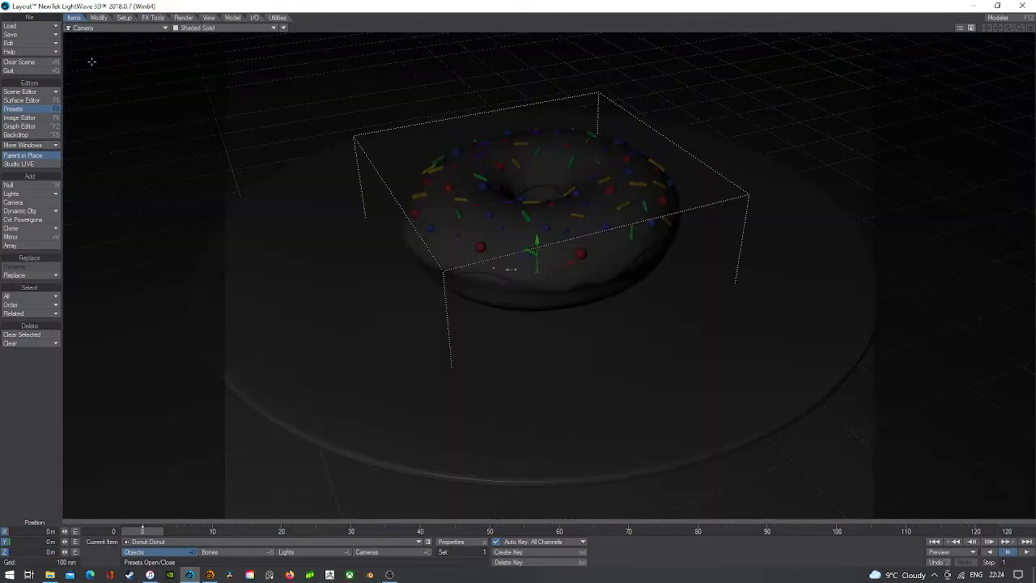
left_click(43, 102)
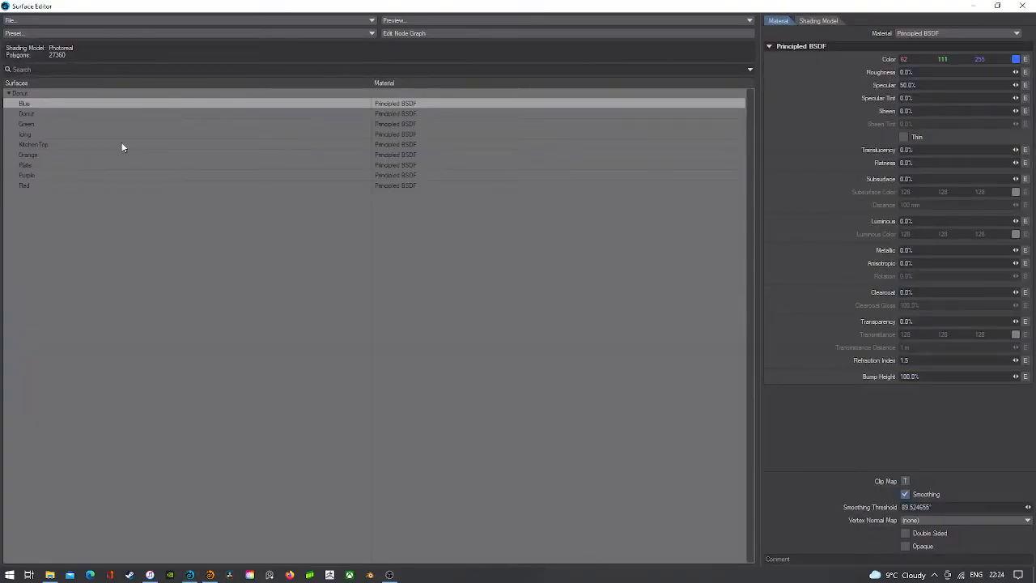
left_click(50, 135)
left_click_drag(944, 85, 793, 76)
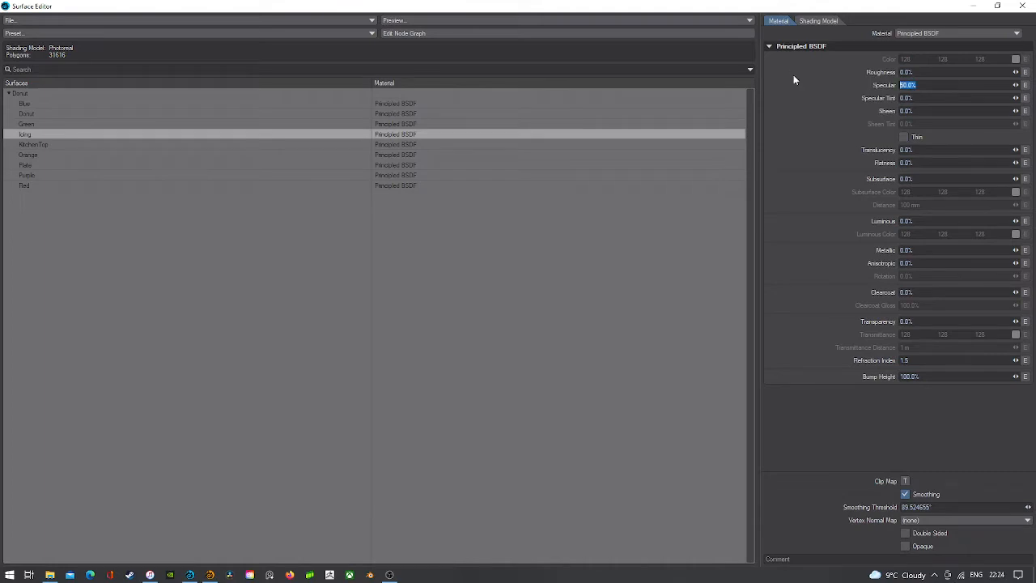
type("35")
key("Tab")
left_click(920, 73)
type("35")
key("Tab")
- Set the Donut surface's roughness to 50%, close the surface settings and show the camera view in VPR
left_click(49, 115)
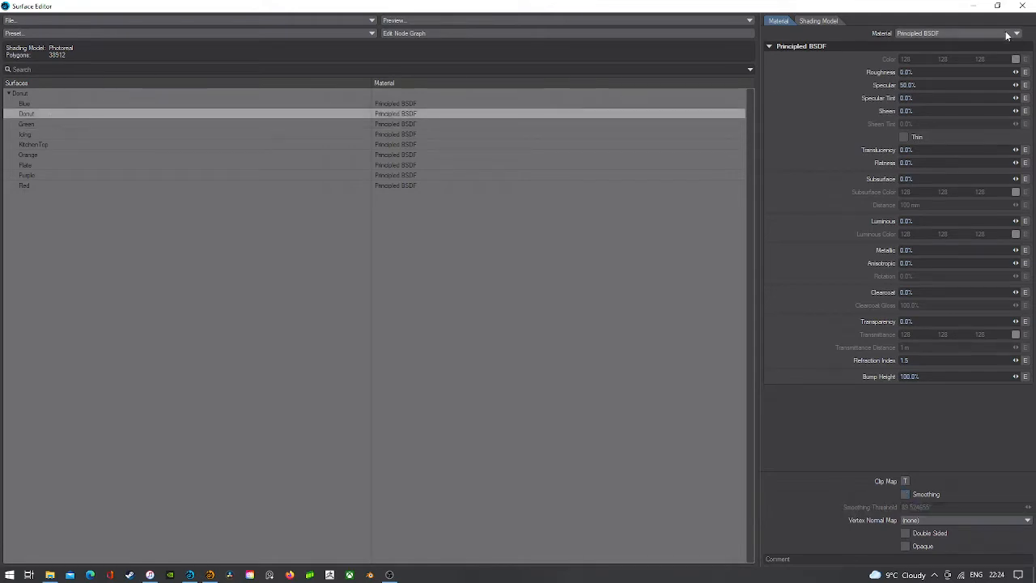
left_click(928, 85)
left_click(929, 72)
type("50")
key("Tab")
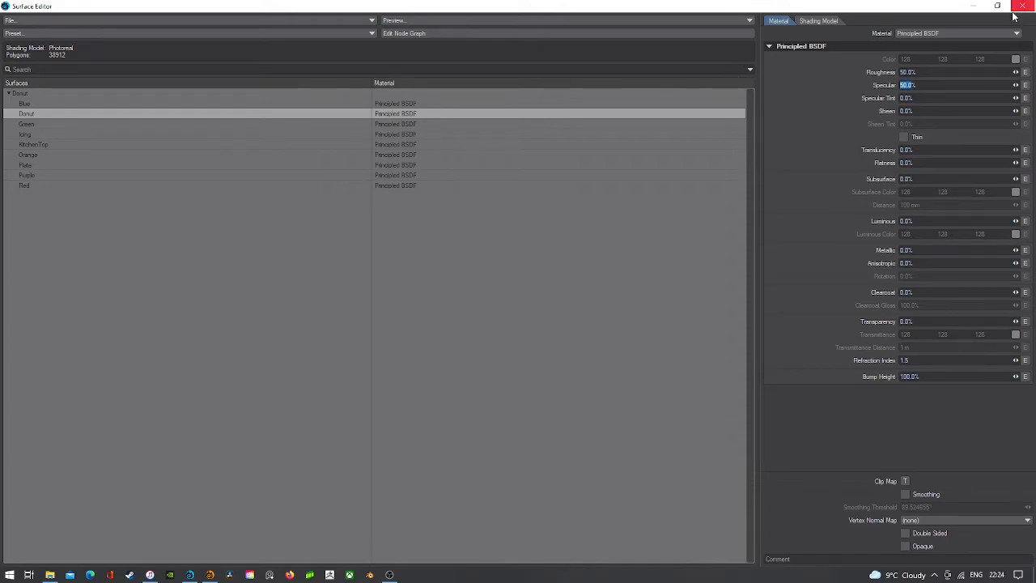
key("F5")
left_click(212, 29)
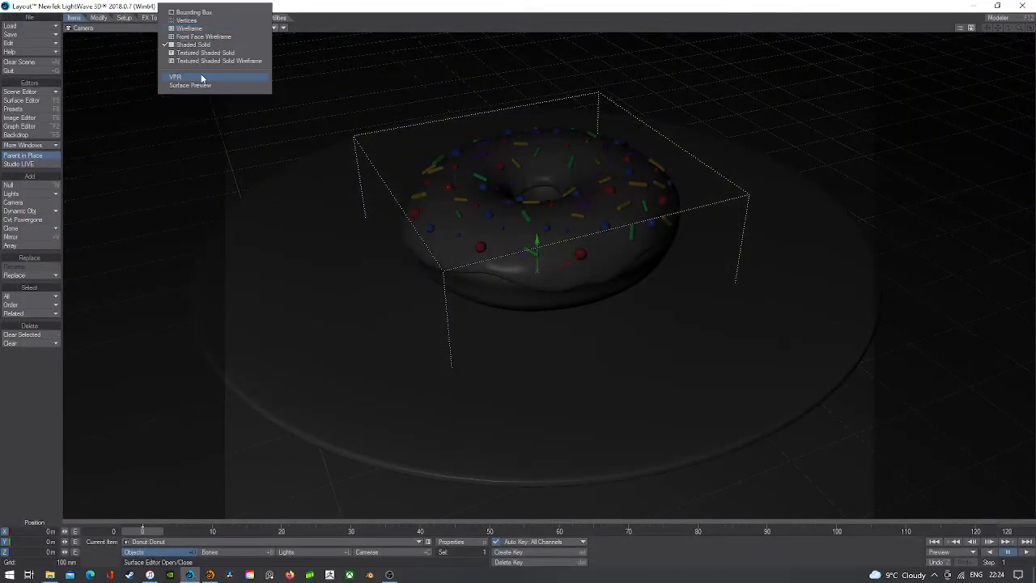
left_click(202, 77)
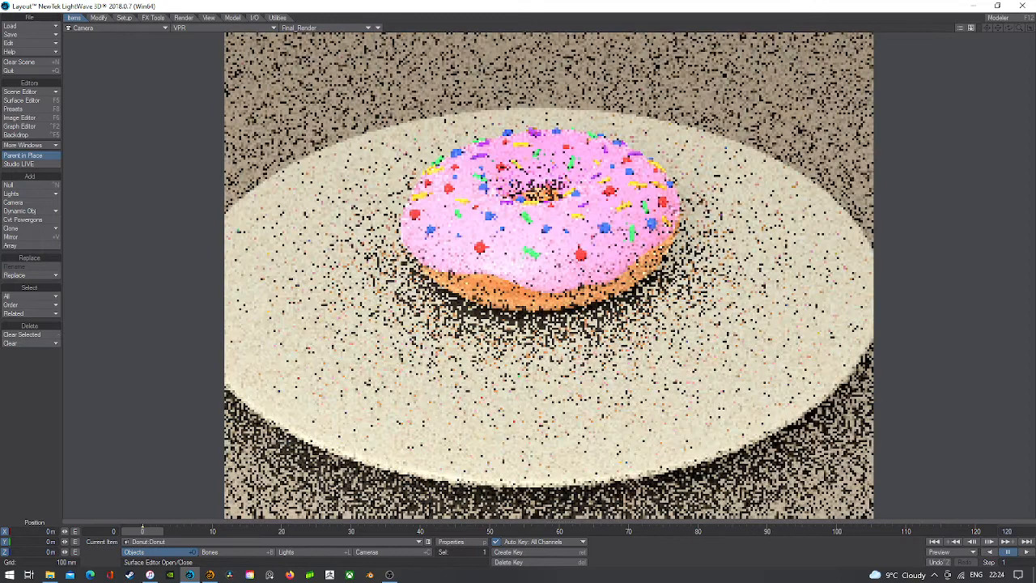
- Try the area light at an intensity of 24 lx and at 12 lx in the VPR preview
left_click(316, 552)
left_click(450, 542)
left_click_drag(227, 242, 76, 237)
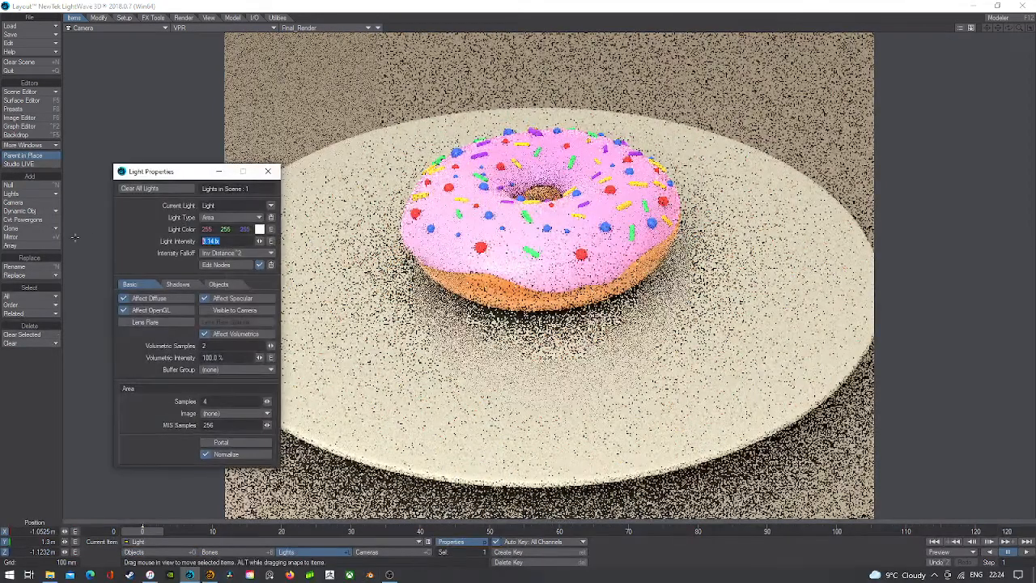
type("24")
key("Tab")
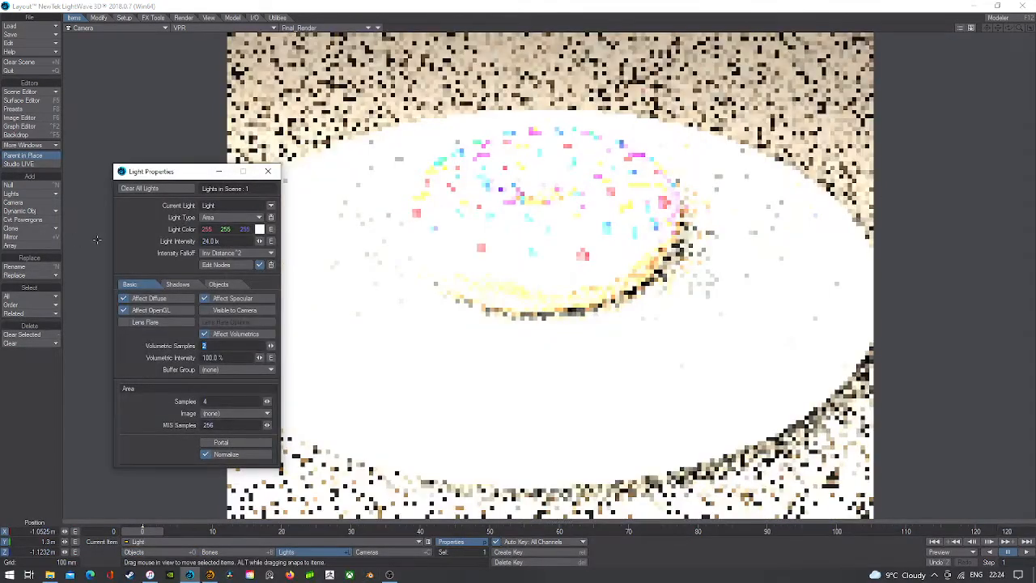
left_click(209, 242)
type("12")
key("Tab")
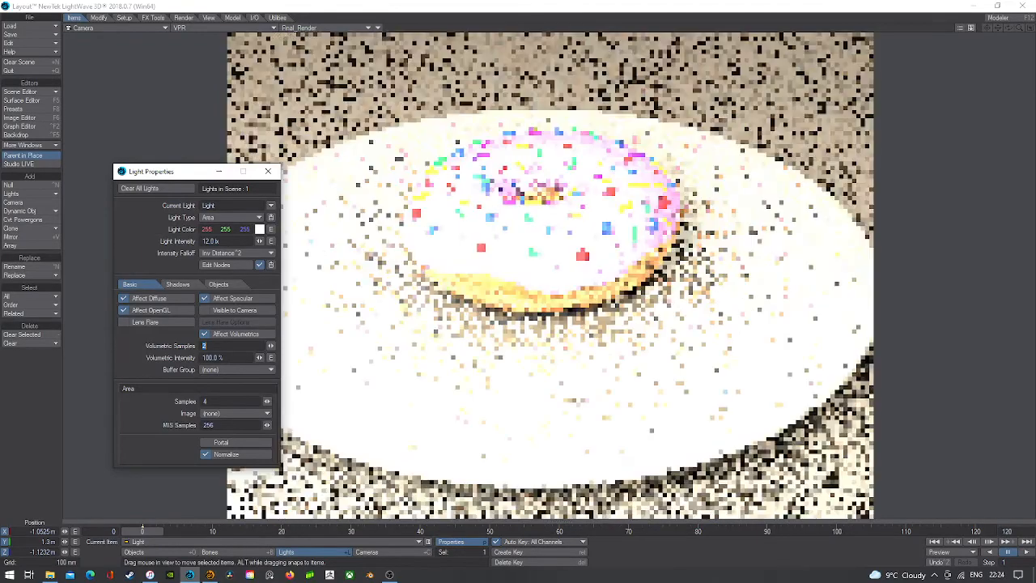
- Try lower area light intensities of 6 lx and 2 lx
left_click(211, 242)
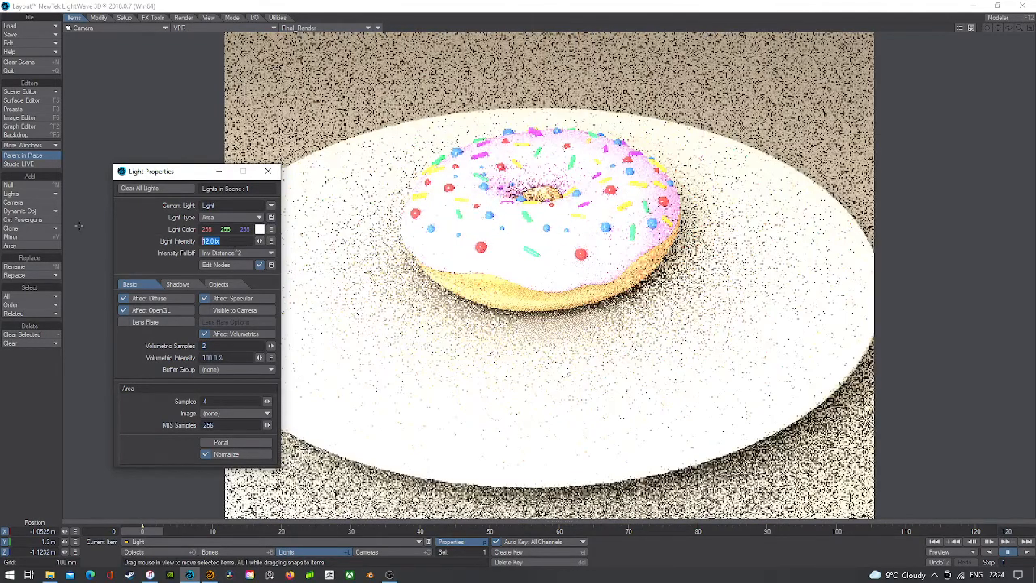
type("6")
key("Tab")
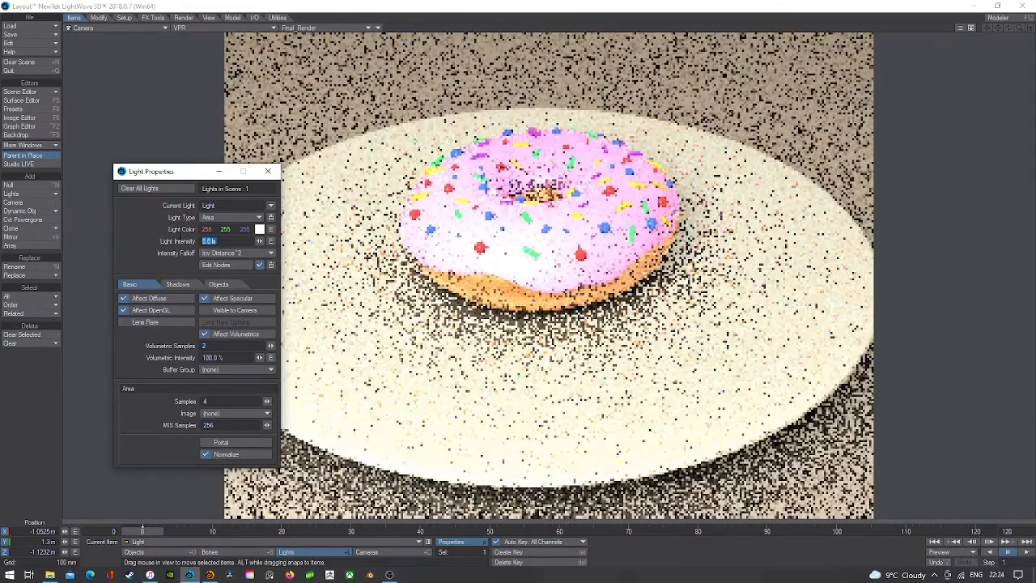
left_click(209, 242)
type("2")
key("Tab")
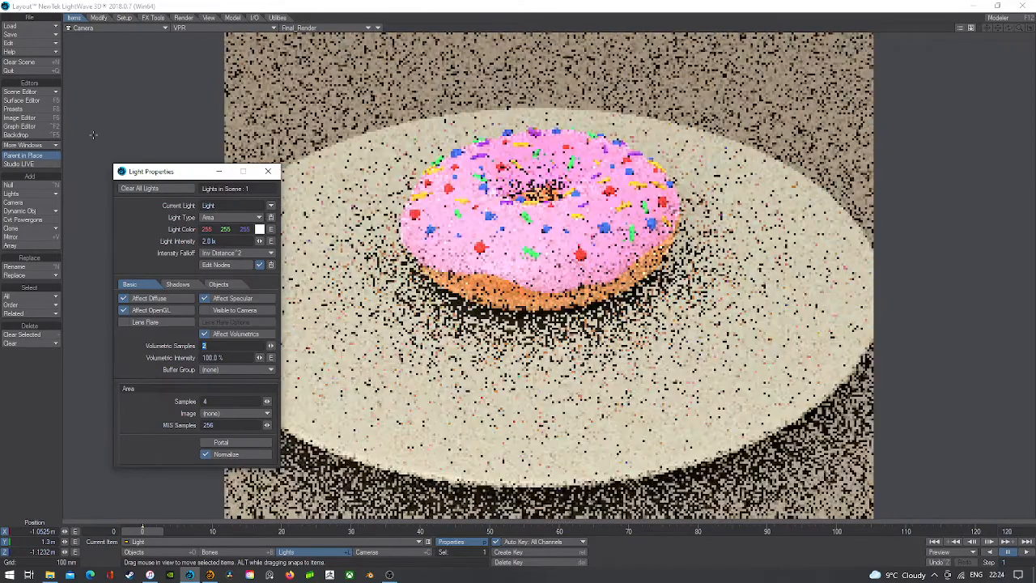
- Try the Textured Environment's gradient layer at 66% opacity, settle on 85%, and close the texture and backdrop windows
left_click(28, 134)
left_click(302, 339)
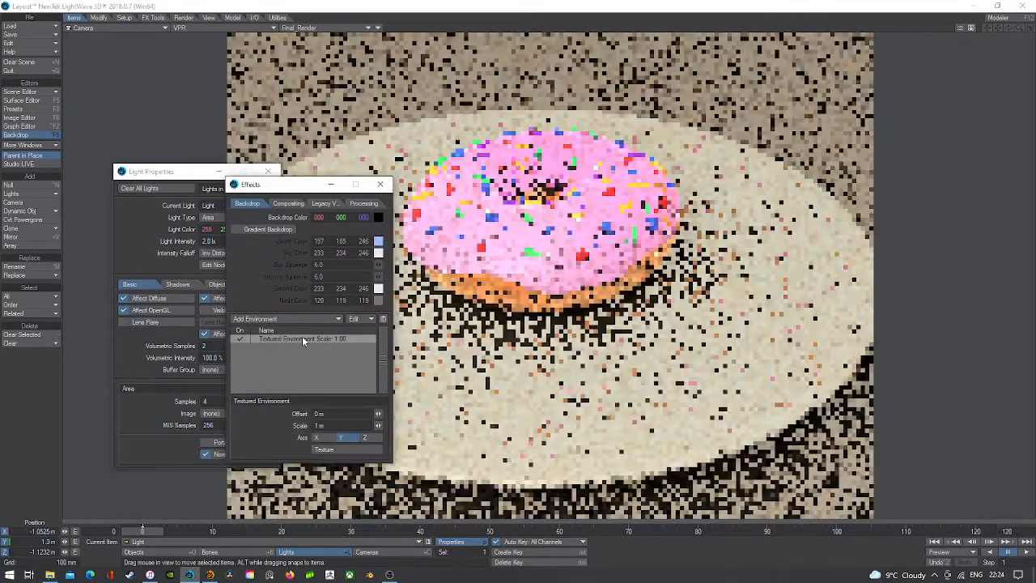
left_click(333, 450)
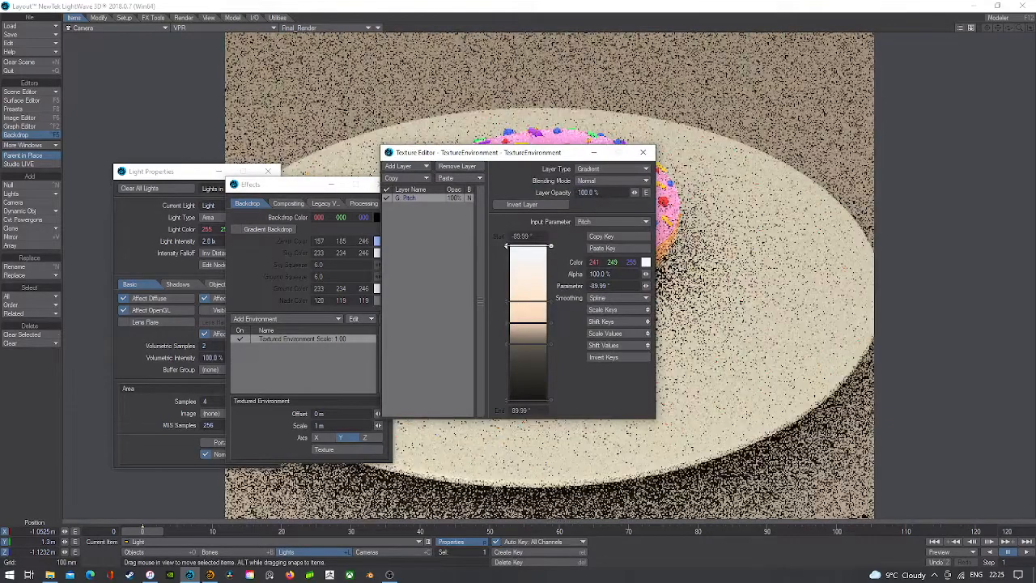
left_click(589, 193)
type("60")
key("Return")
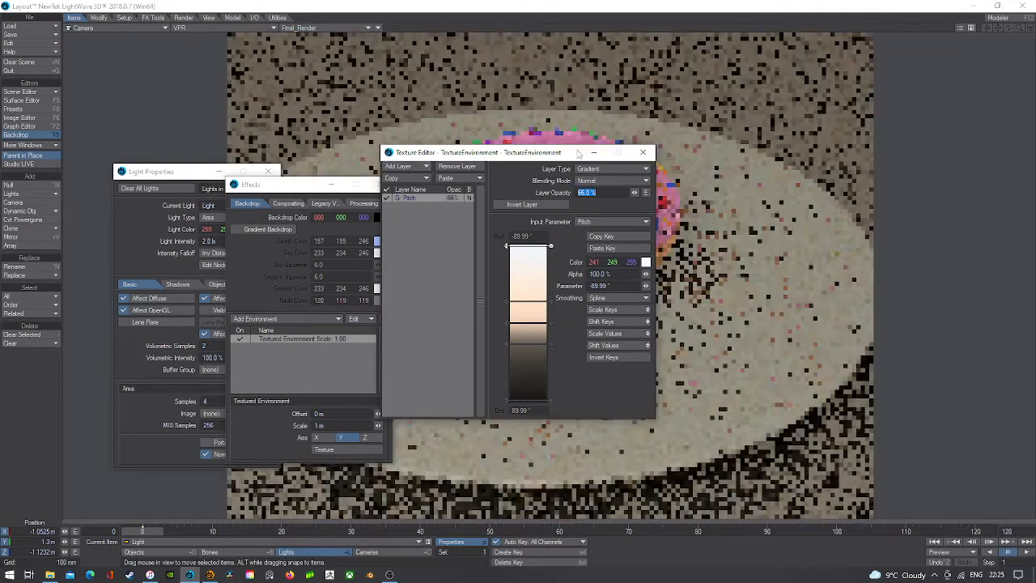
type("80")
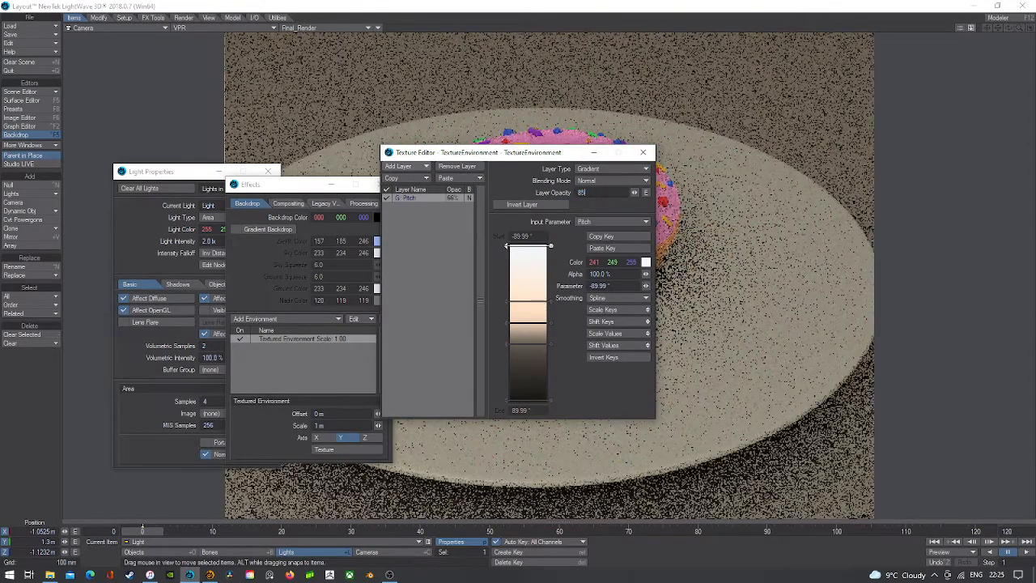
key("Return")
left_click(643, 152)
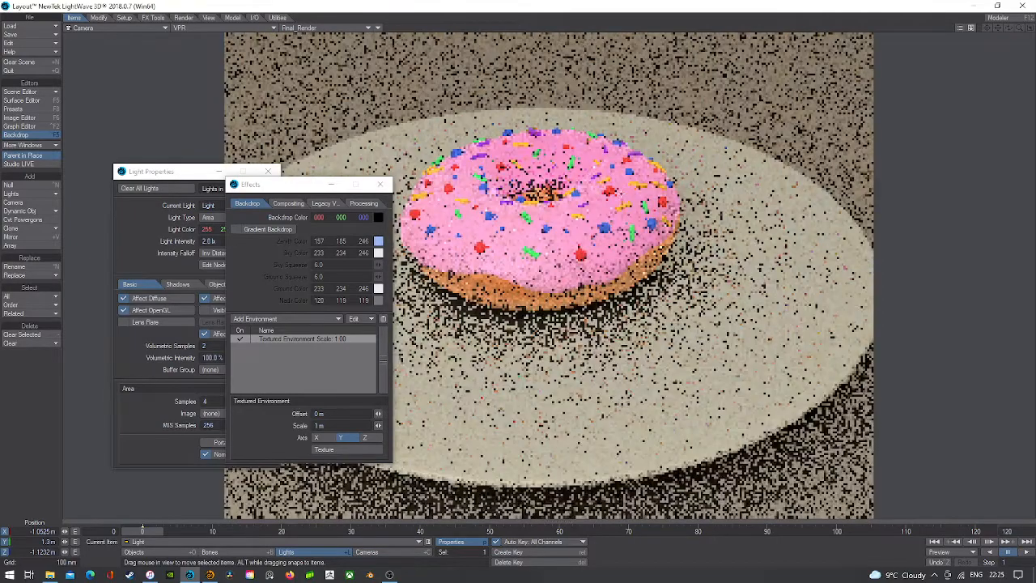
left_click(380, 185)
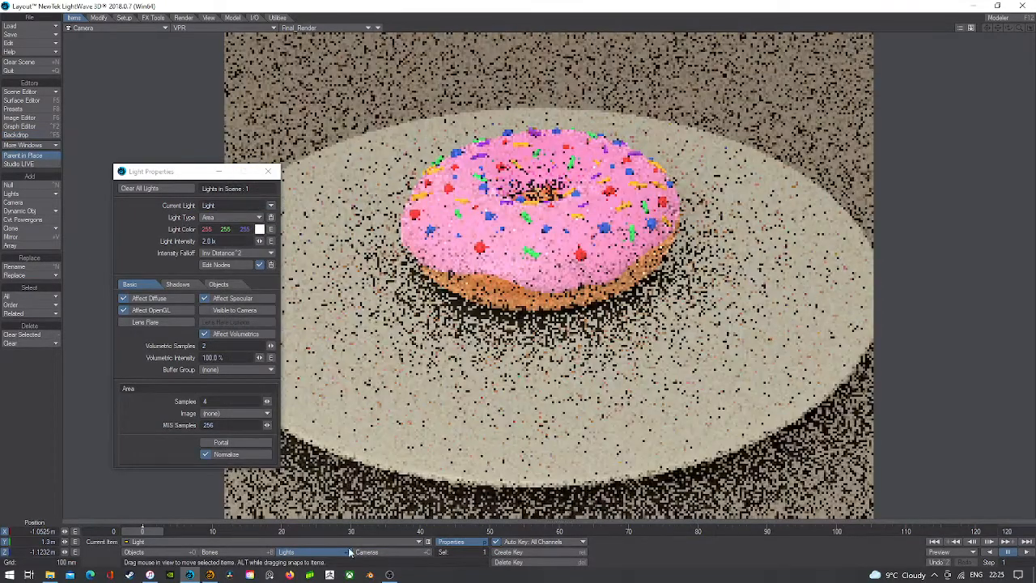
- Try the area light's intensity at 8 lx and settle on 6 lx
left_click(459, 542)
left_click(459, 543)
left_click(230, 241)
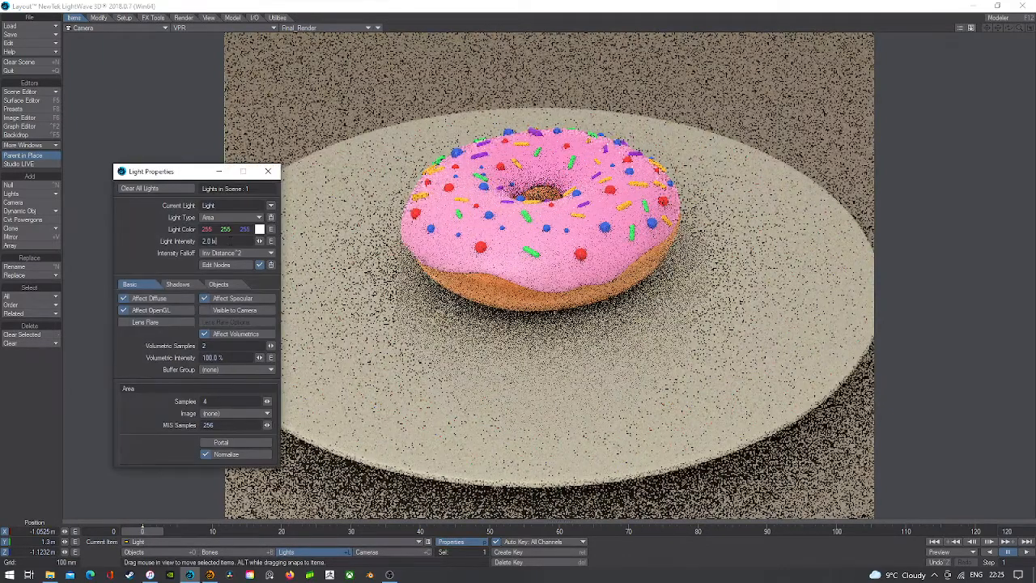
type("8")
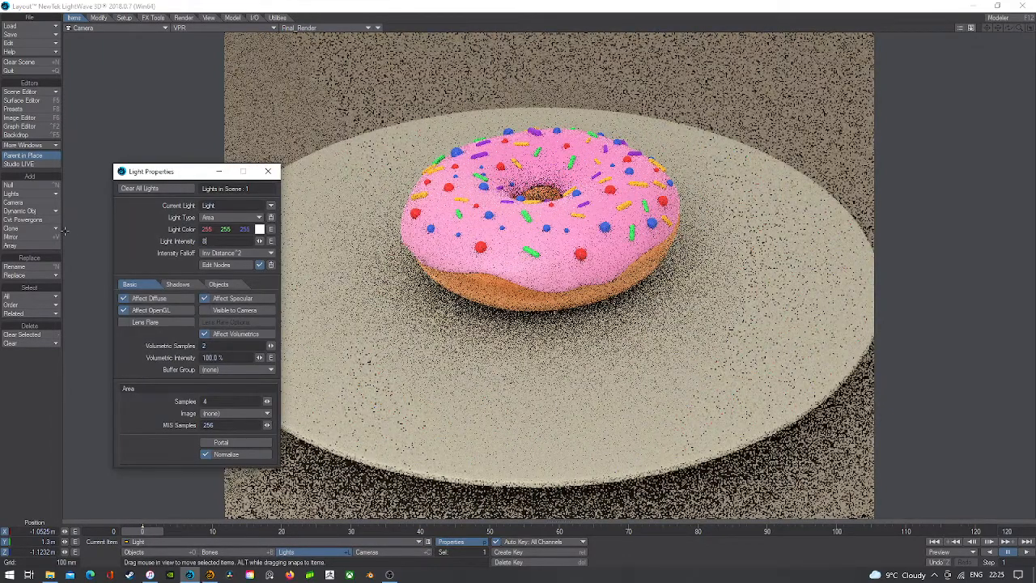
key("Return")
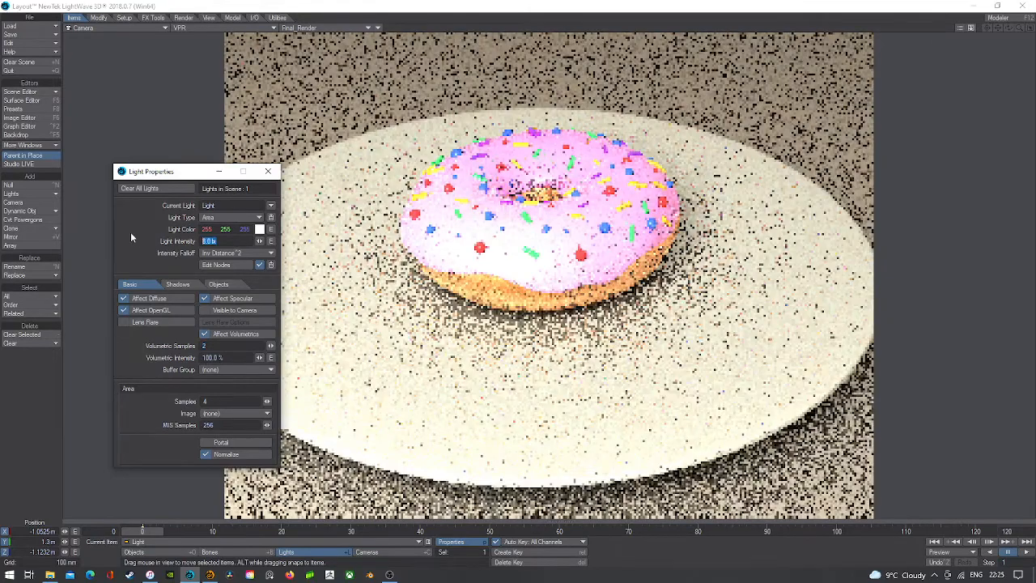
type("6")
key("Tab")
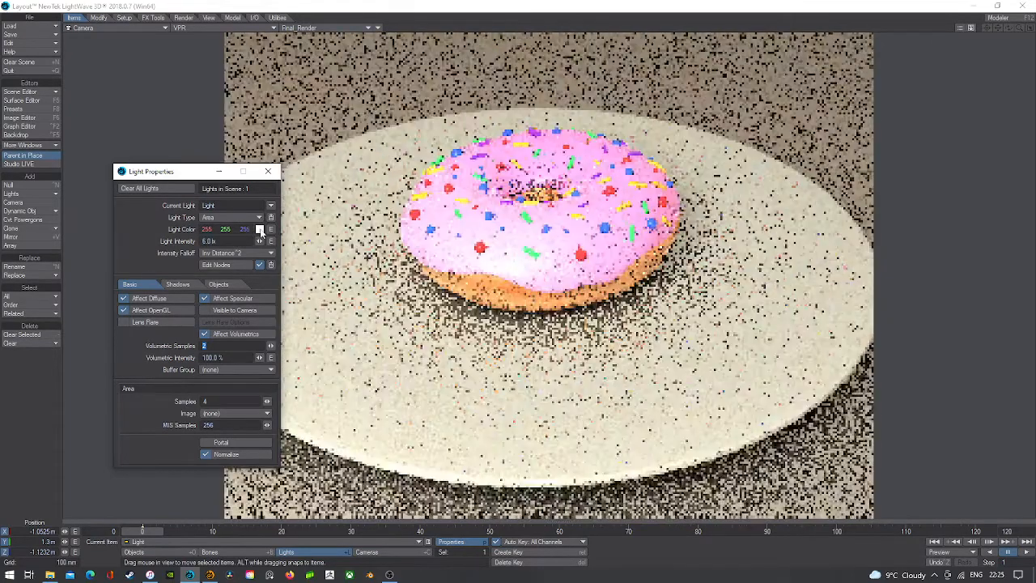
- Set the area light's color to pale cream (255, 239, 192) and close the light properties
left_click(260, 230)
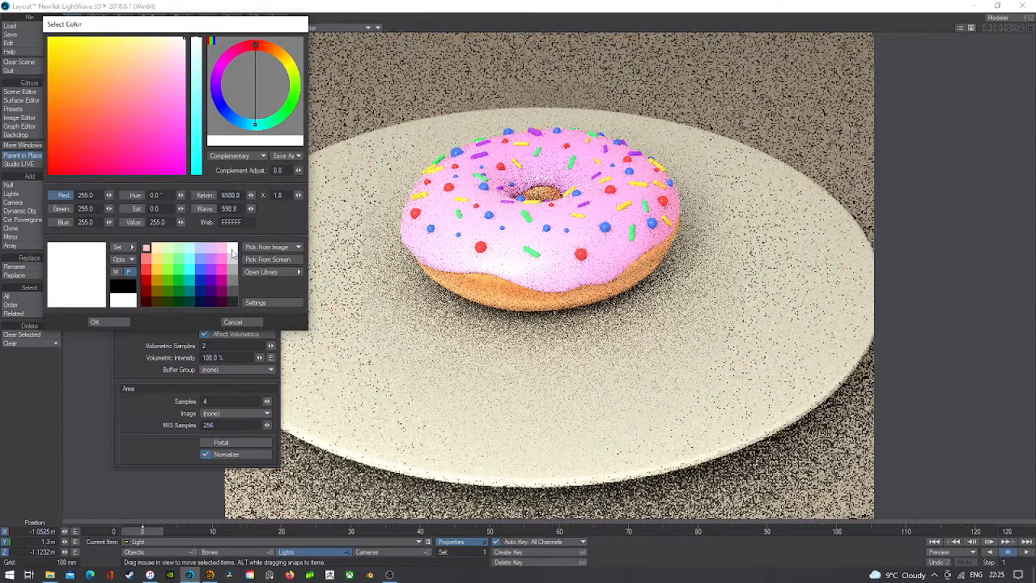
left_click(155, 247)
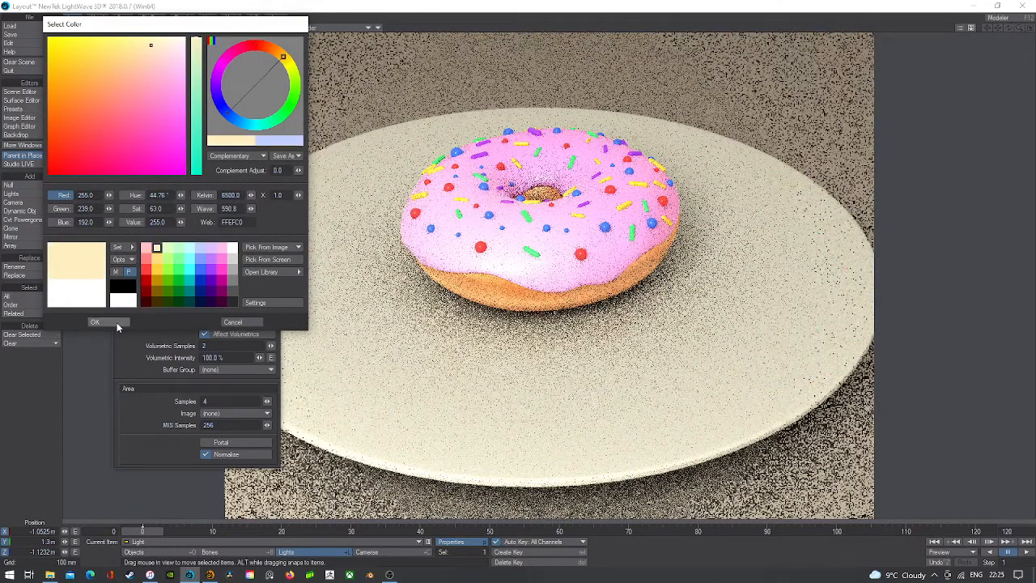
left_click(116, 322)
left_click(268, 171)
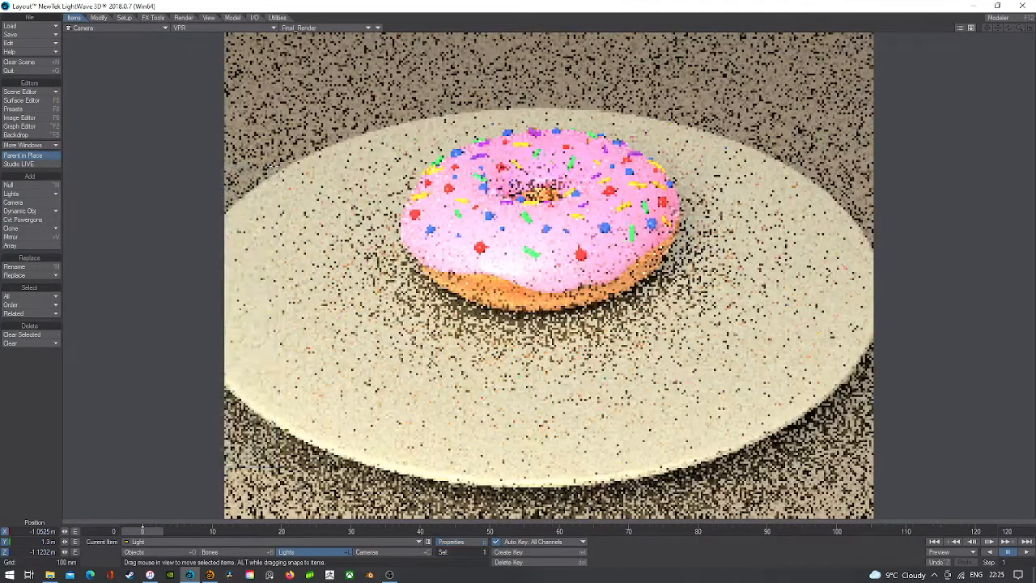
- Return the view to Shaded Solid, select the Donut object and enable Smoothing on its Donut surface
left_click(235, 28)
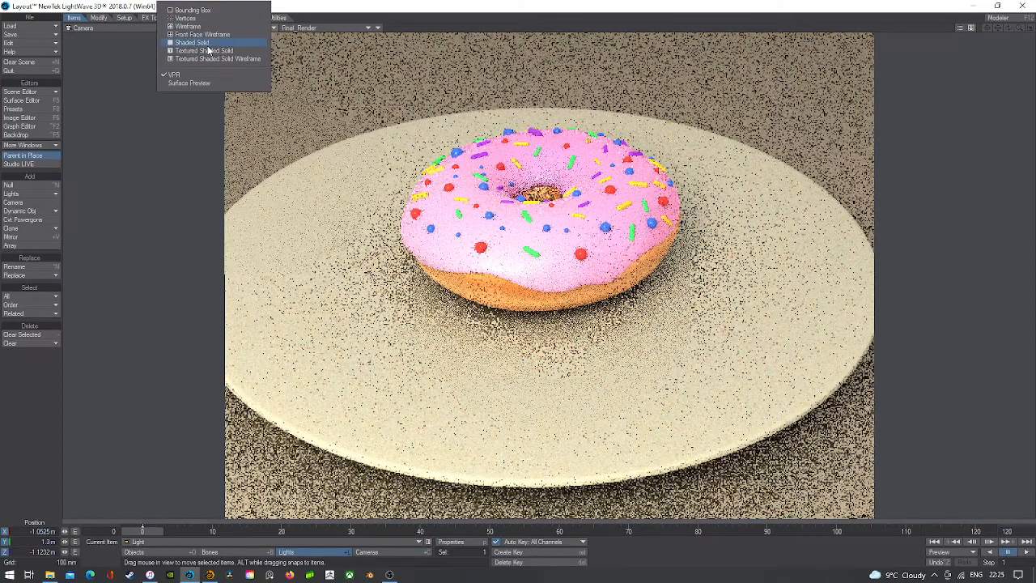
left_click(207, 44)
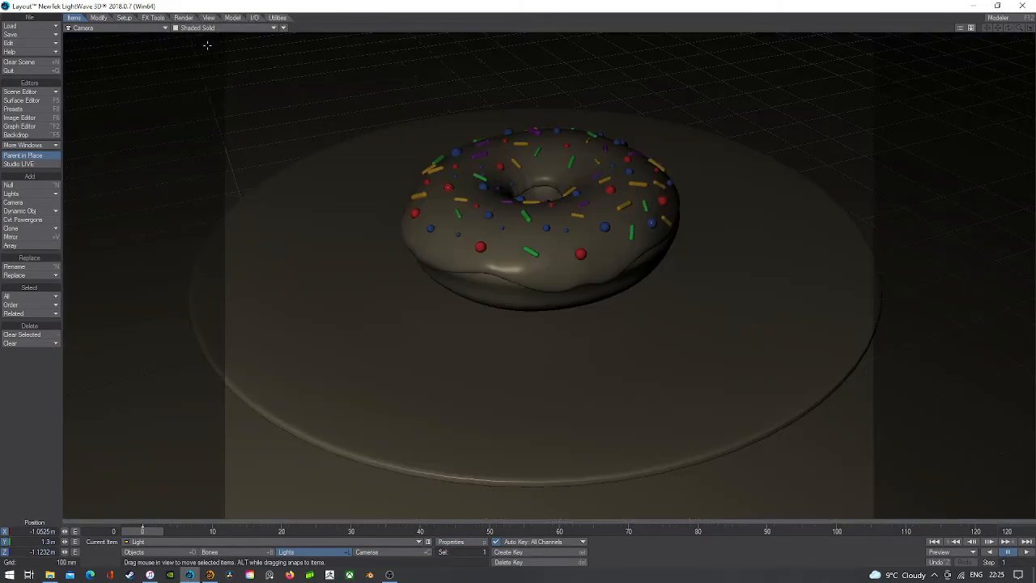
left_click(364, 552)
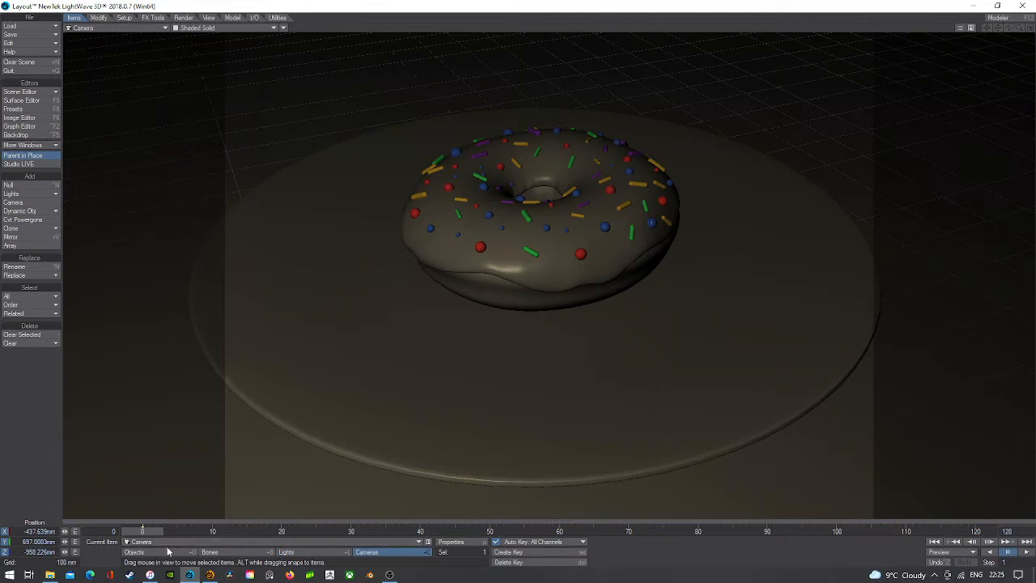
left_click(166, 553)
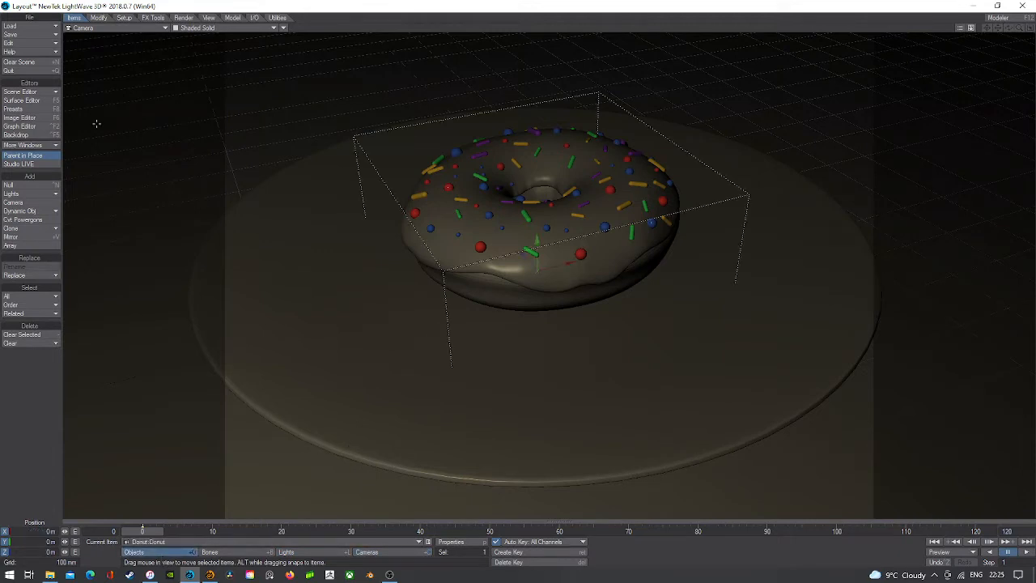
left_click(46, 101)
left_click(905, 494)
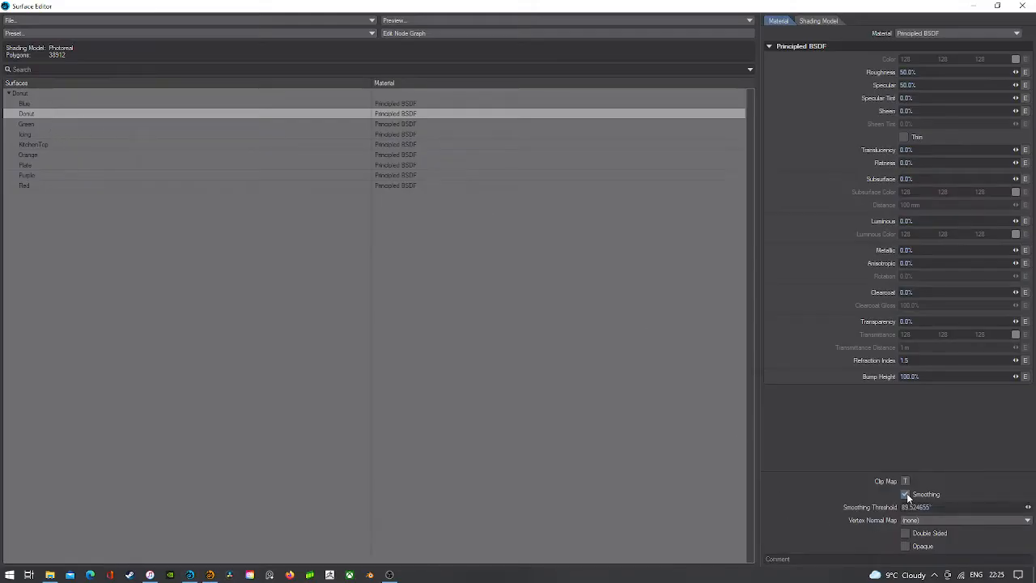
- Go through the Donut object's surfaces and check the Smoothing setting of each one
key("Up")
key("Down")
key("Down")
key("Down")
key("Down")
key("Down")
key("Down")
key("Down")
key("Down")
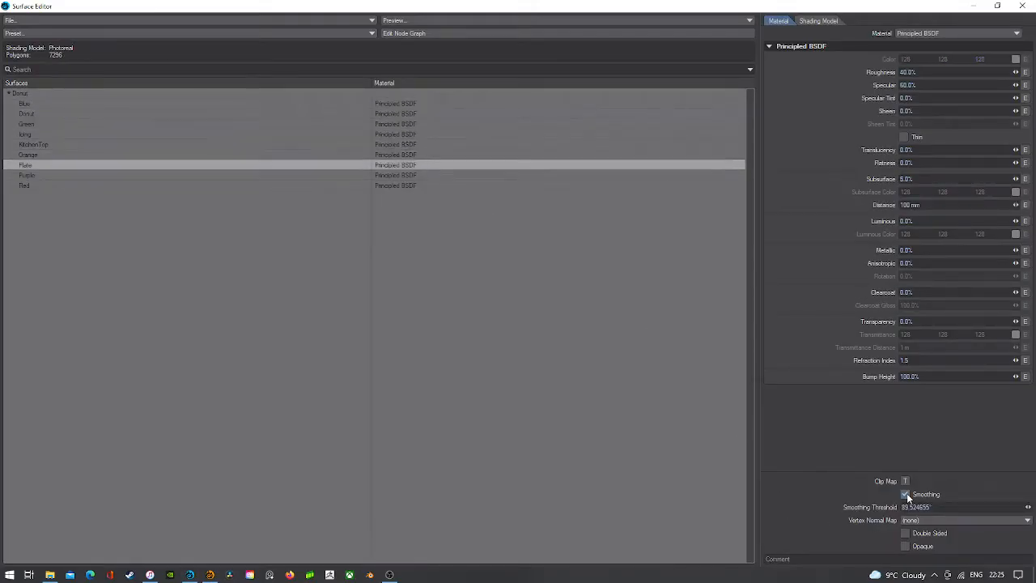
key("Up")
key("Up")
key("Up")
key("Up")
key("Up")
key("Down")
key("Down")
key("Down")
key("Up")
key("Up")
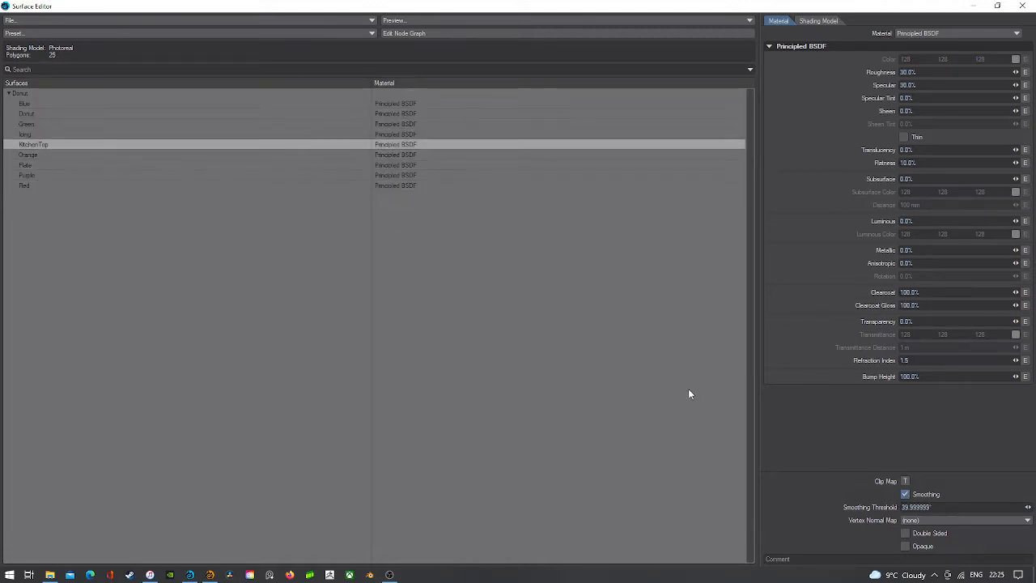
key("Up")
key("Up")
key("Up")
key("Up")
key("Down")
key("Down")
key("Down")
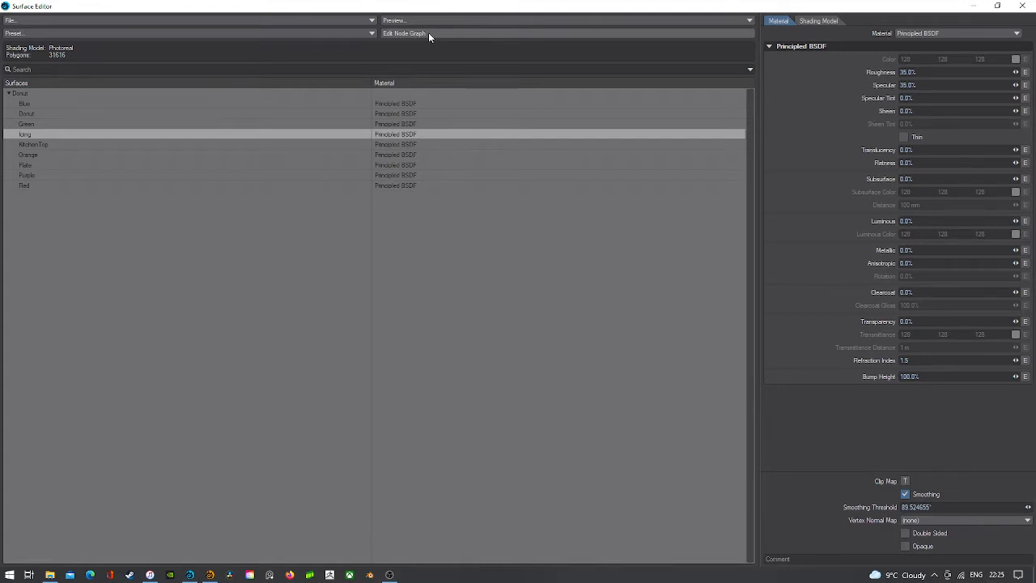
key("Up")
key("Up")
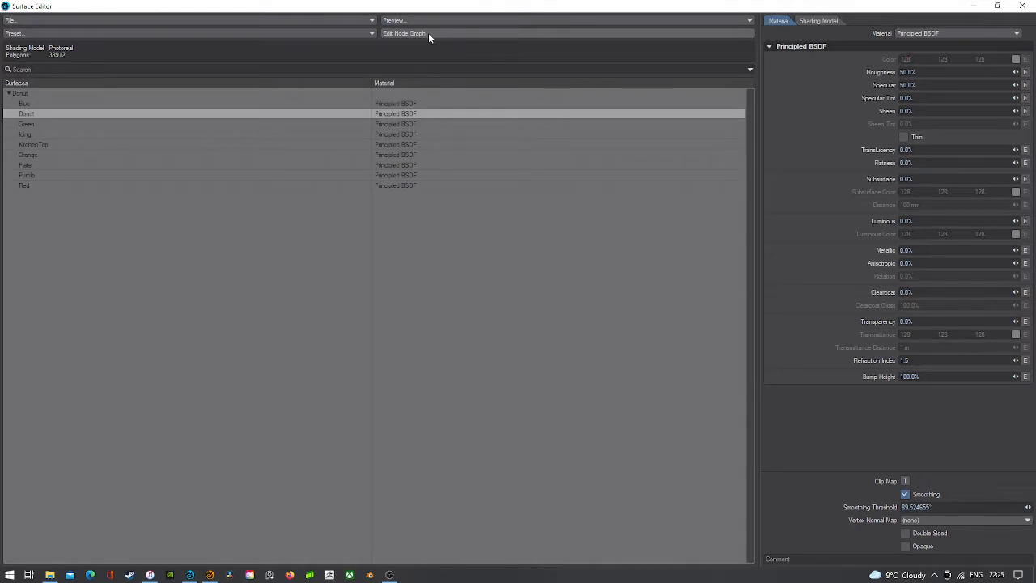
- Add a 3D Turbulence texture node to the Donut surface and connect its Color output to the surface's Displacement
left_click(429, 34)
left_click(24, 25)
mouse_move(36, 30)
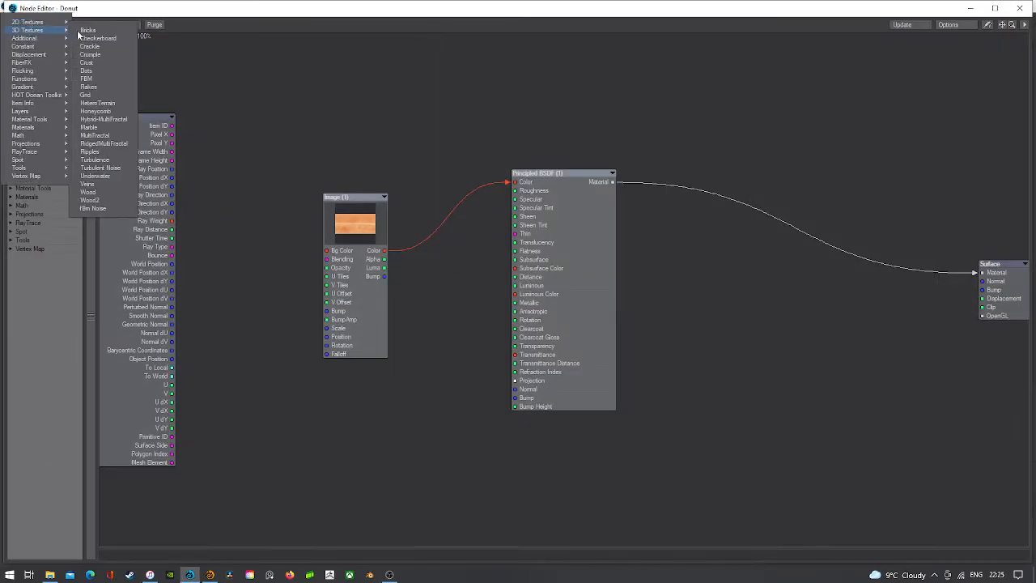
left_click(95, 160)
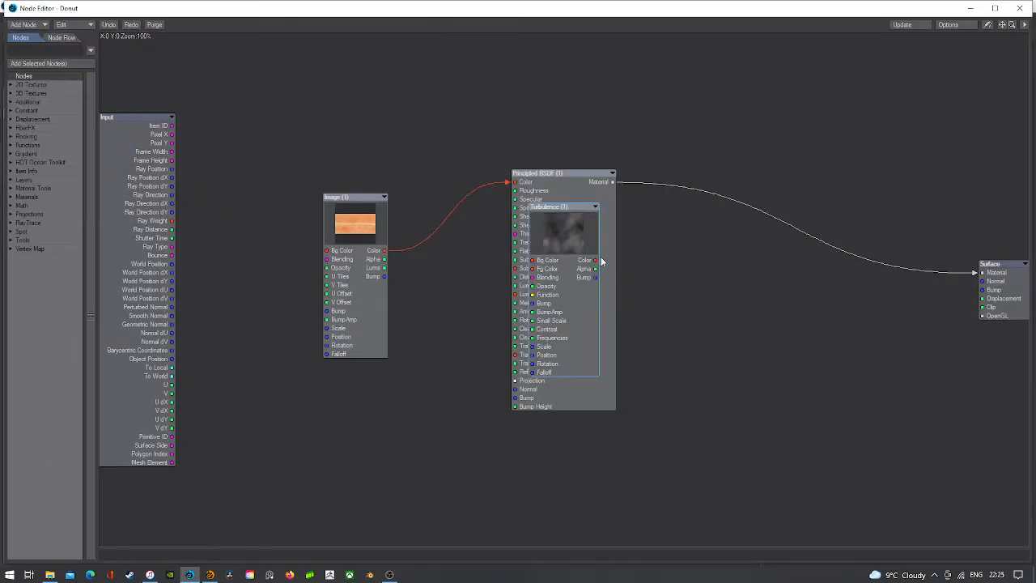
left_click_drag(599, 260, 983, 298)
- Set the Donut surface's Turbulence scale to 10 mm on X, Y and Z, and close the node and surface editors
double_click(565, 245)
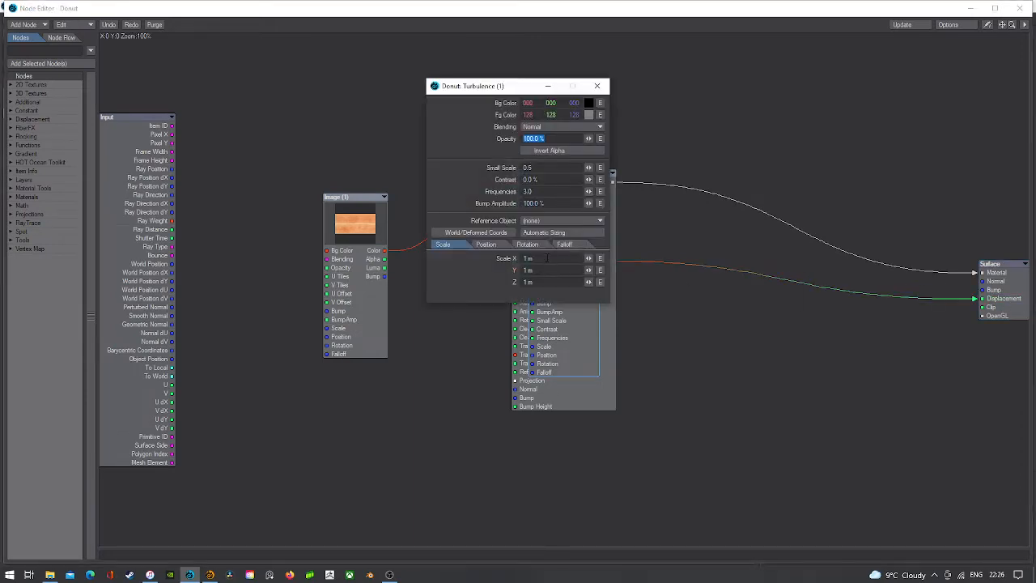
left_click(548, 257)
type("10 mm")
key("Tab")
type("10 mm")
key("Tab")
type("10mm")
key("Tab")
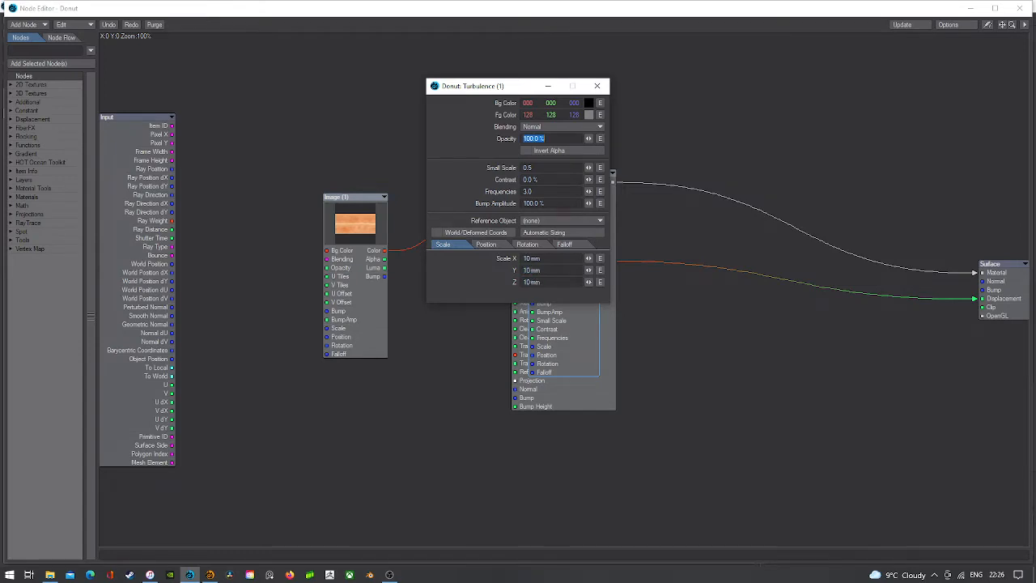
left_click(597, 86)
double_click(8, 8)
double_click(8, 8)
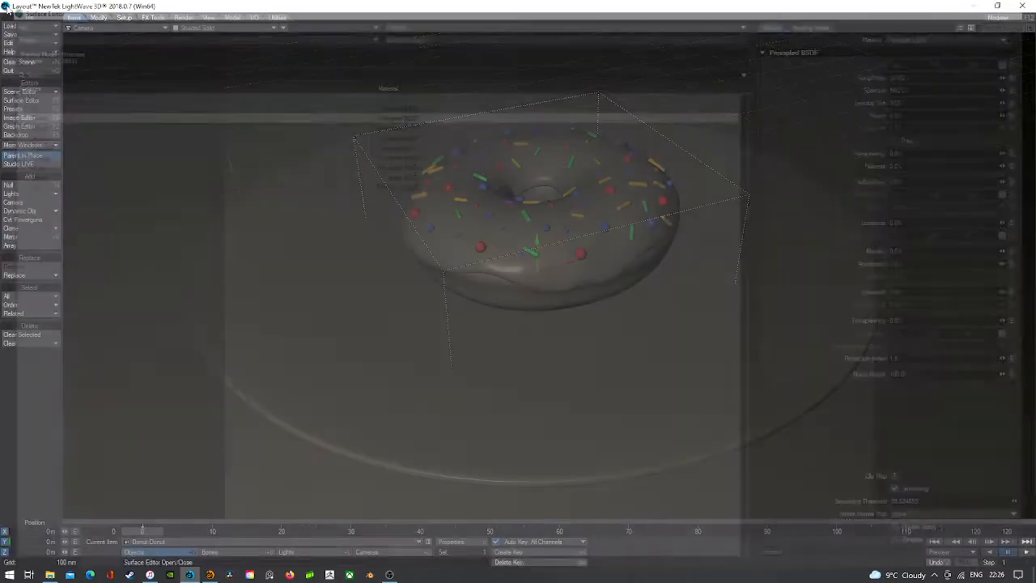
- Set the Donut object's Surface Displacement distance to 5 mm and inspect the donut up close in the Perspective view
left_click(454, 542)
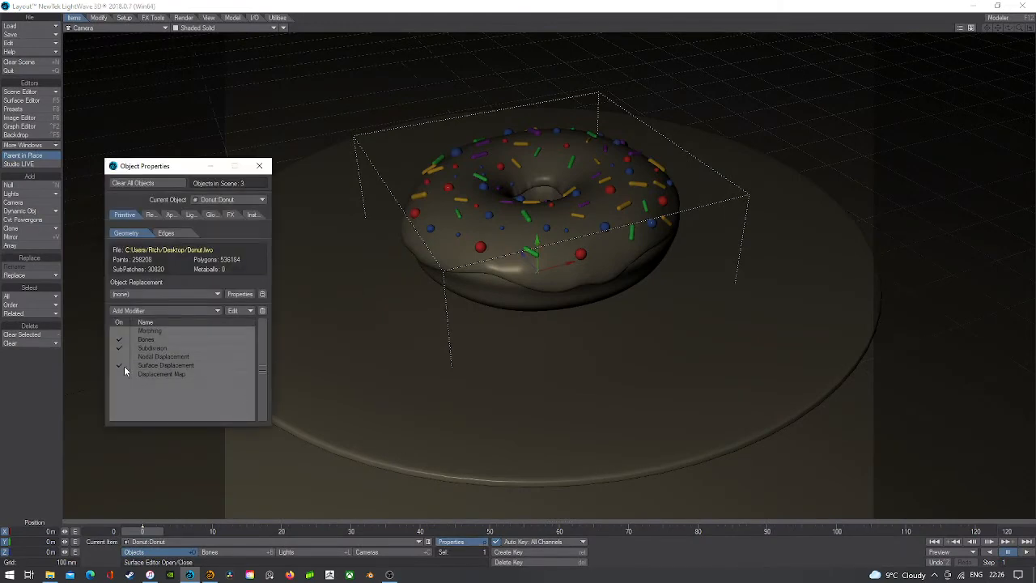
left_click(122, 365)
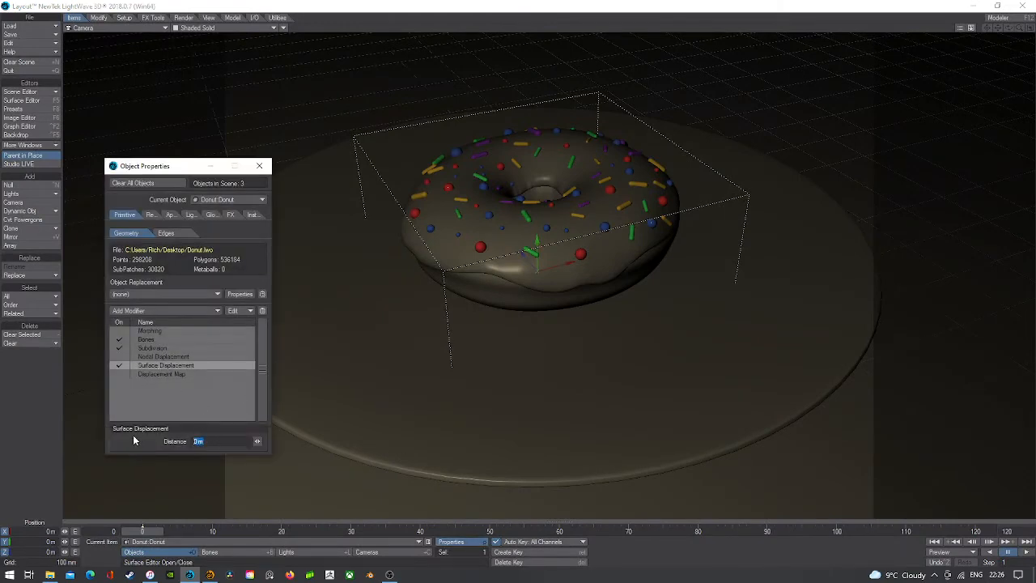
type("5mm")
key("Return")
left_click(81, 27)
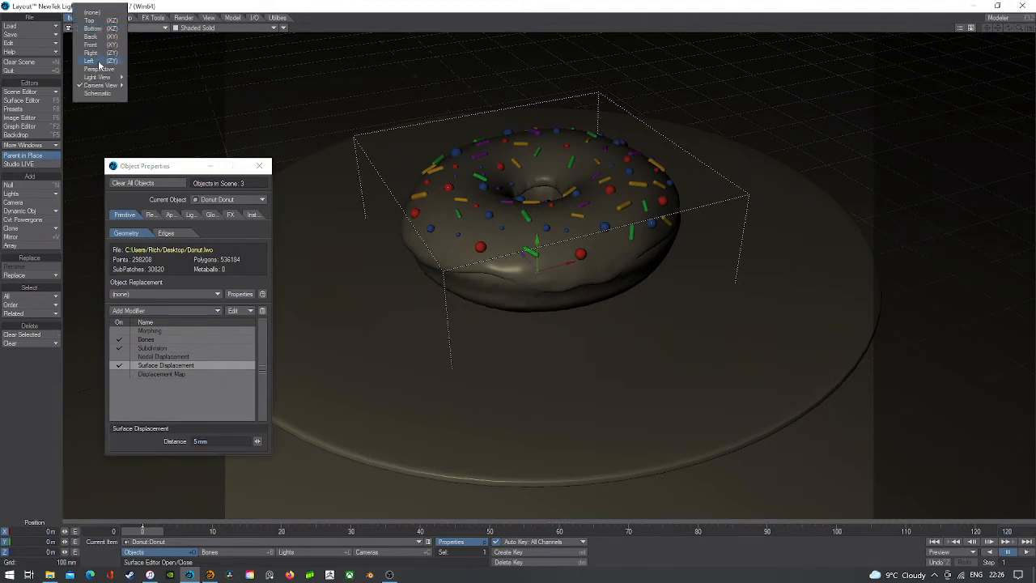
left_click(100, 69)
mouse_move(1019, 28)
left_mouse_down()
mouse_move(939, 27)
mouse_move(1017, 16)
mouse_move(1035, 30)
mouse_move(1012, 34)
left_mouse_up()
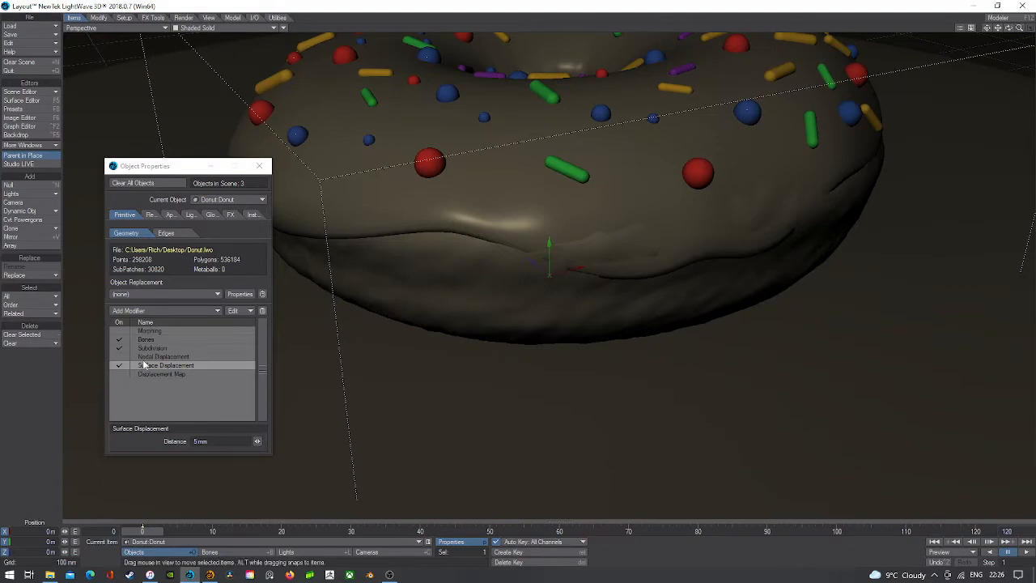
- Add a second Turbulence node to the Icing surface and connect its Color output to the surface's Displacement
left_click(20, 101)
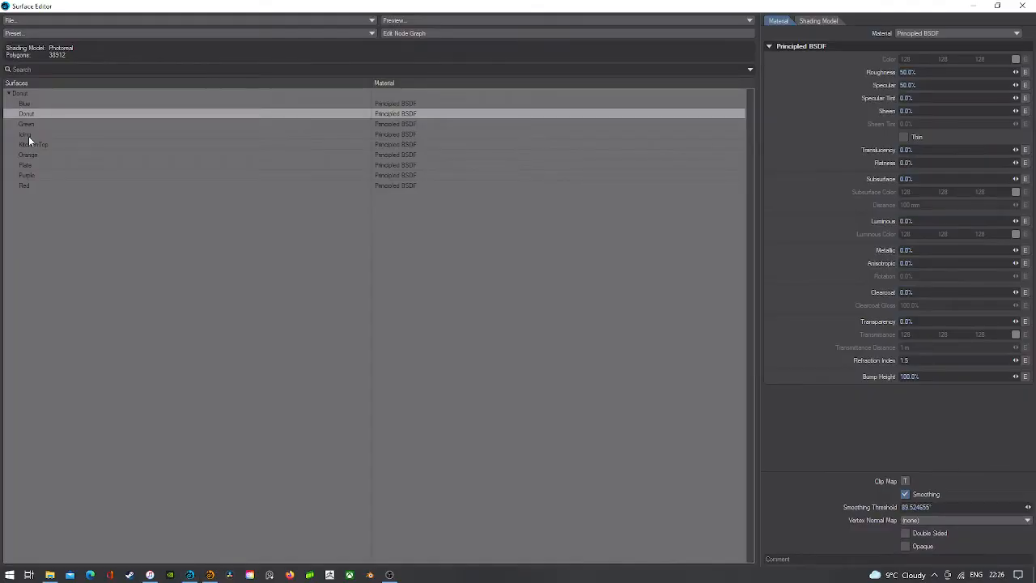
double_click(26, 135)
left_click(33, 25)
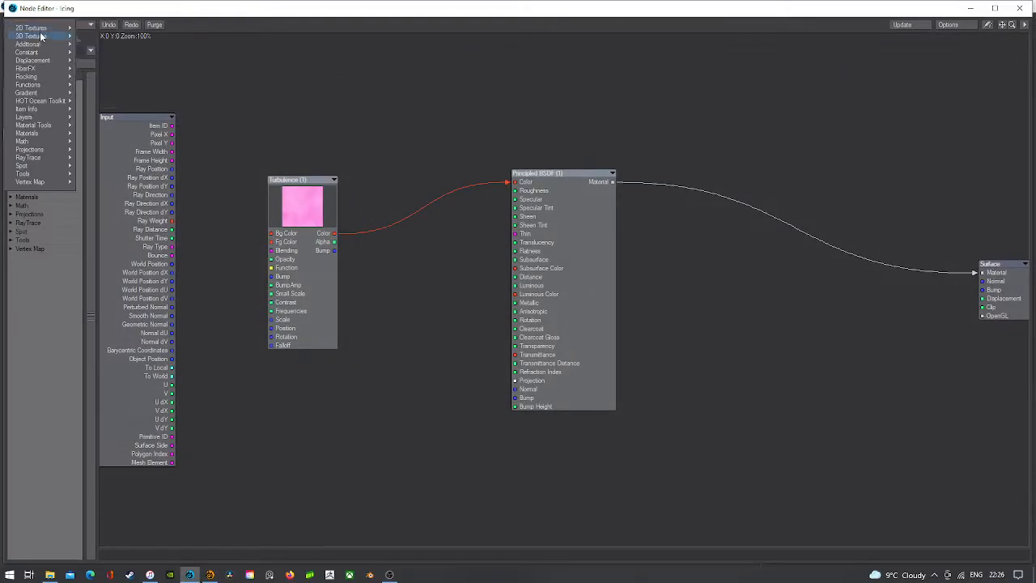
mouse_move(40, 37)
left_click(114, 166)
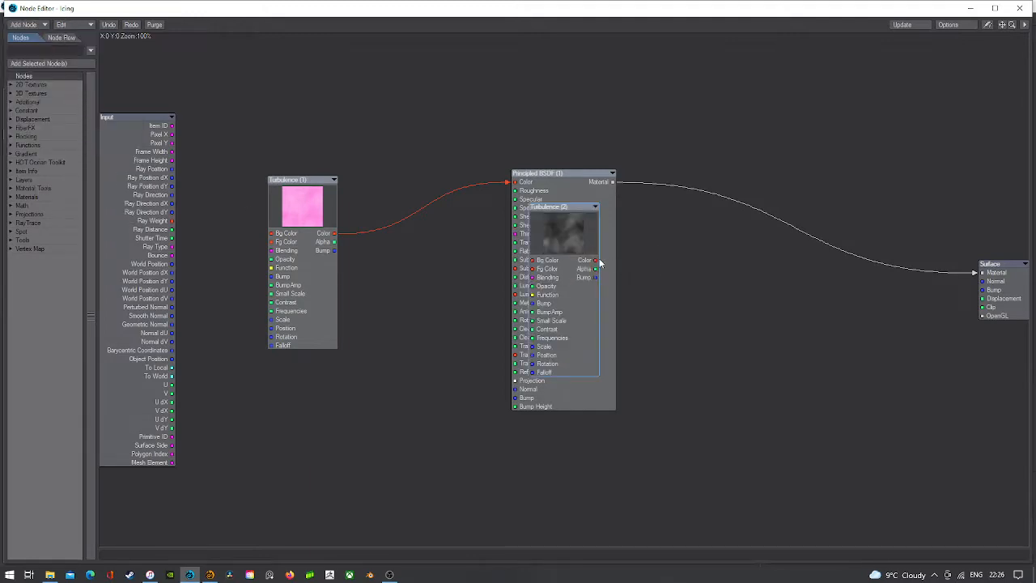
left_click_drag(597, 260, 975, 298)
left_click_drag(565, 246, 431, 265)
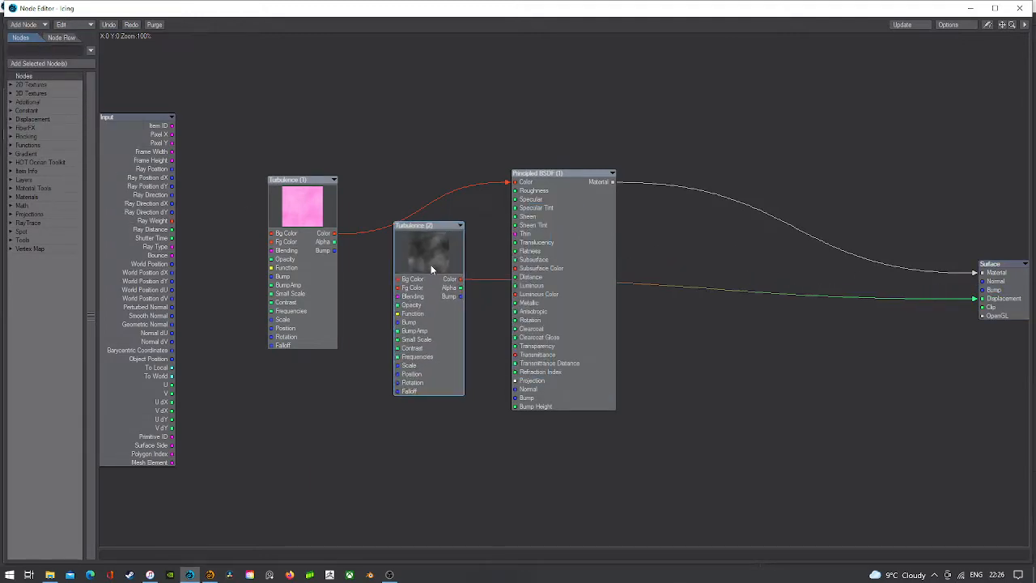
- Set the scale of the Icing's second Turbulence node to 5 mm and close the node and surface editors
double_click(431, 265)
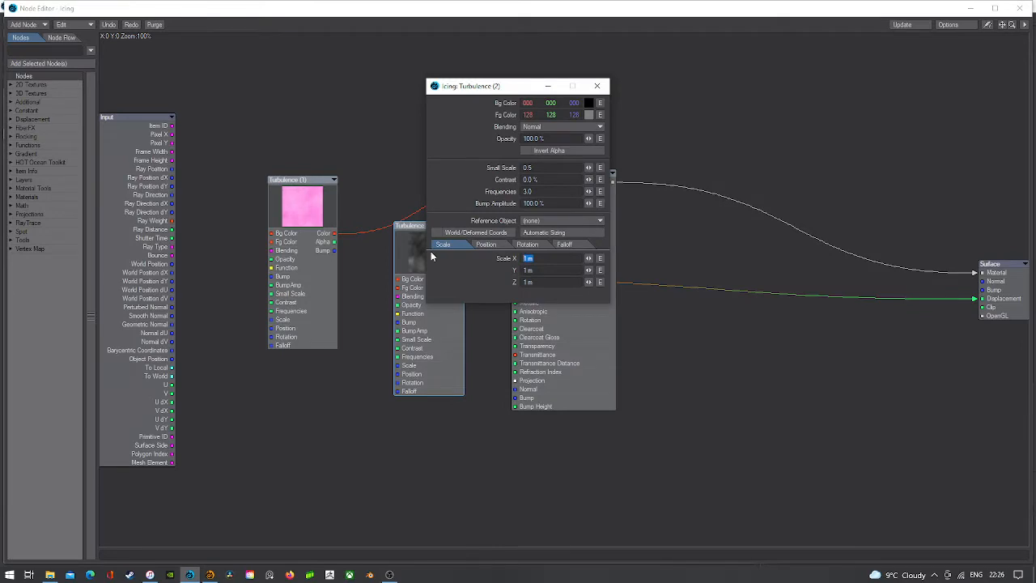
type("5mm")
key("Tab")
type("5mm")
key("Tab")
key("Tab")
left_click(598, 87)
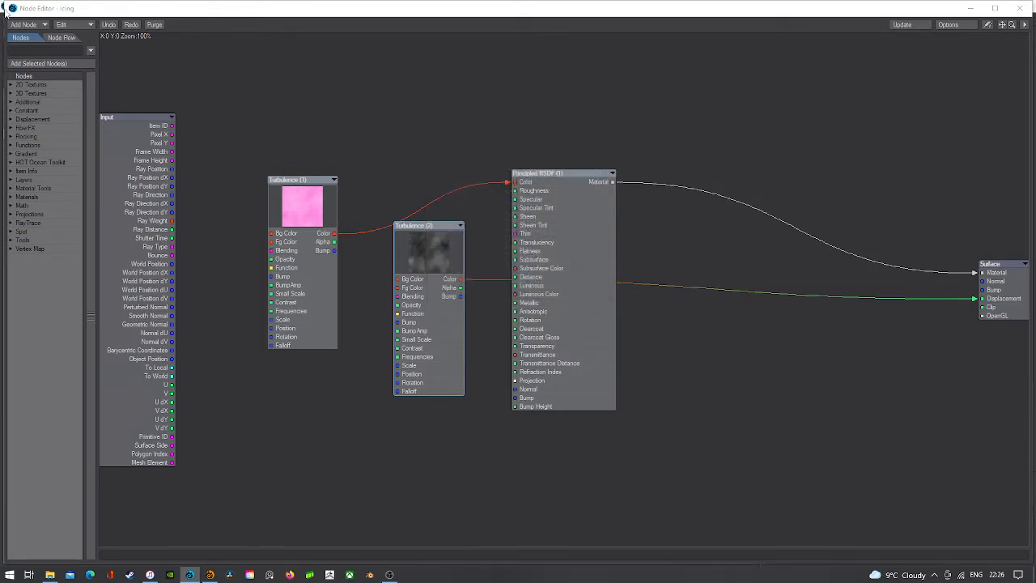
double_click(13, 9)
double_click(7, 7)
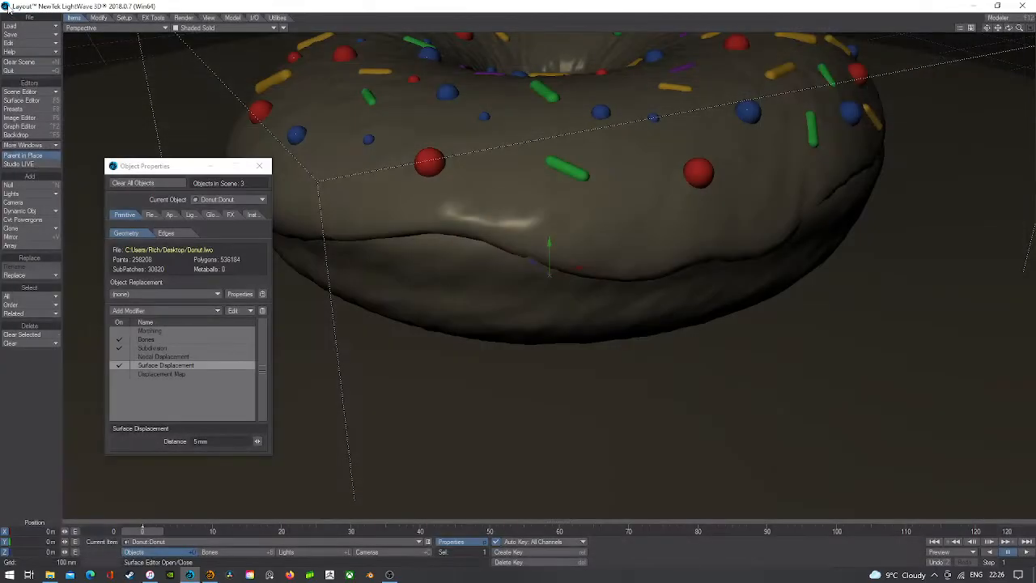
- Examine the displaced donut from several angles in Shaded Solid and VPR, ending in VPR with the object properties closed
left_click_drag(1020, 28, 1025, 53)
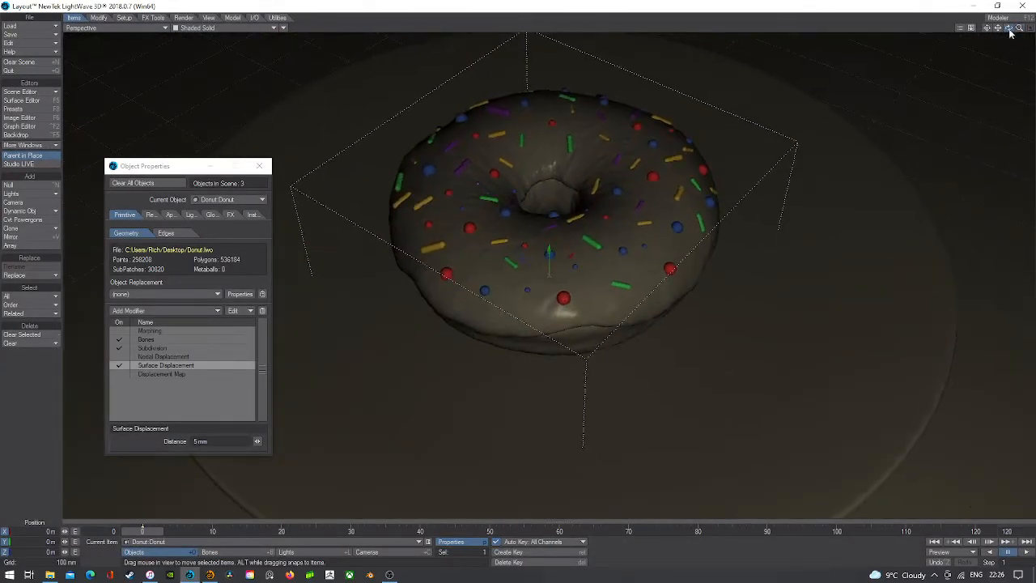
left_click(232, 27)
left_click(219, 81)
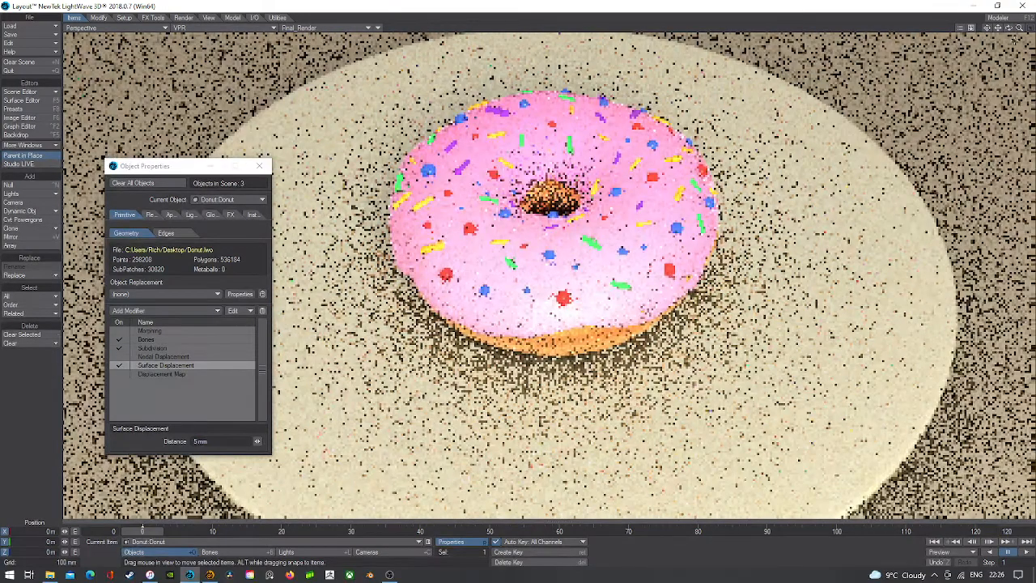
left_click_drag(1009, 28, 1015, 10)
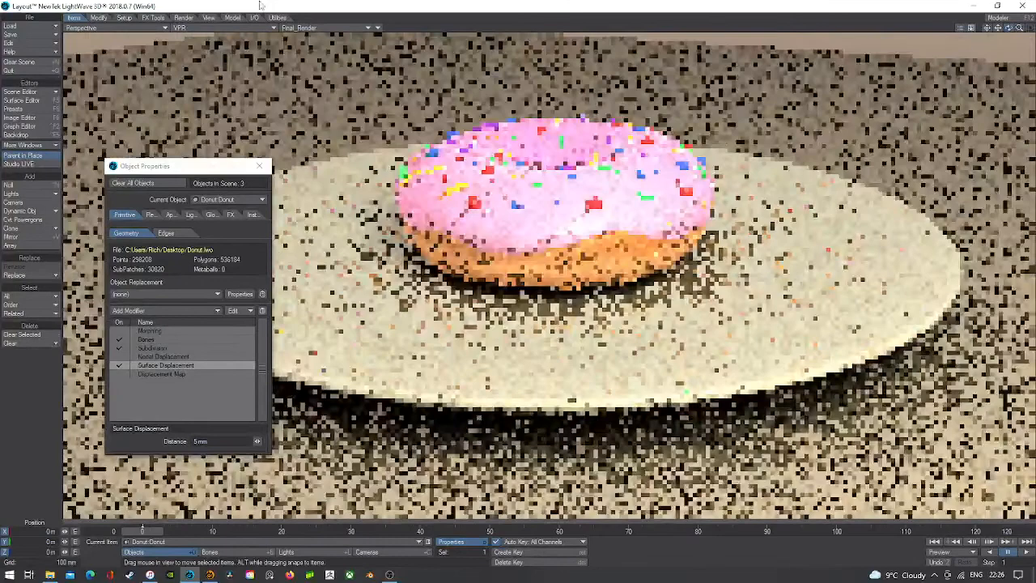
left_click(192, 29)
left_click(195, 58)
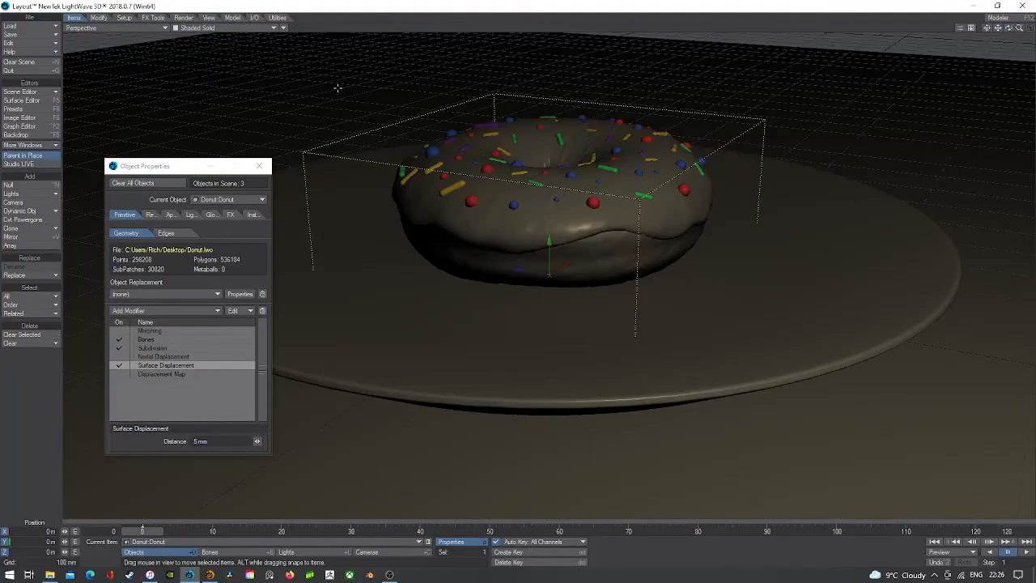
left_click_drag(1009, 29, 791, 3)
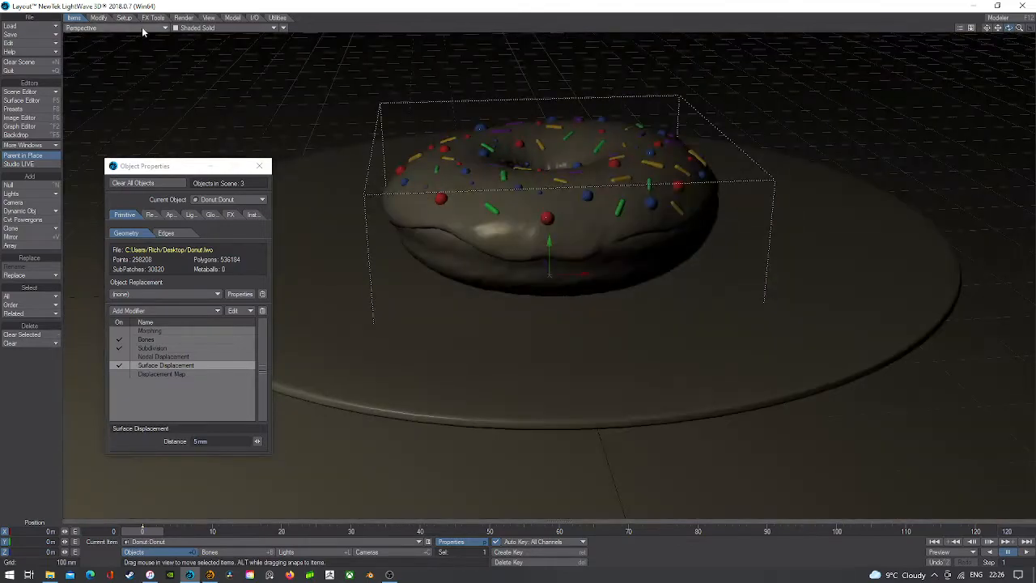
left_click(195, 28)
left_click(220, 77)
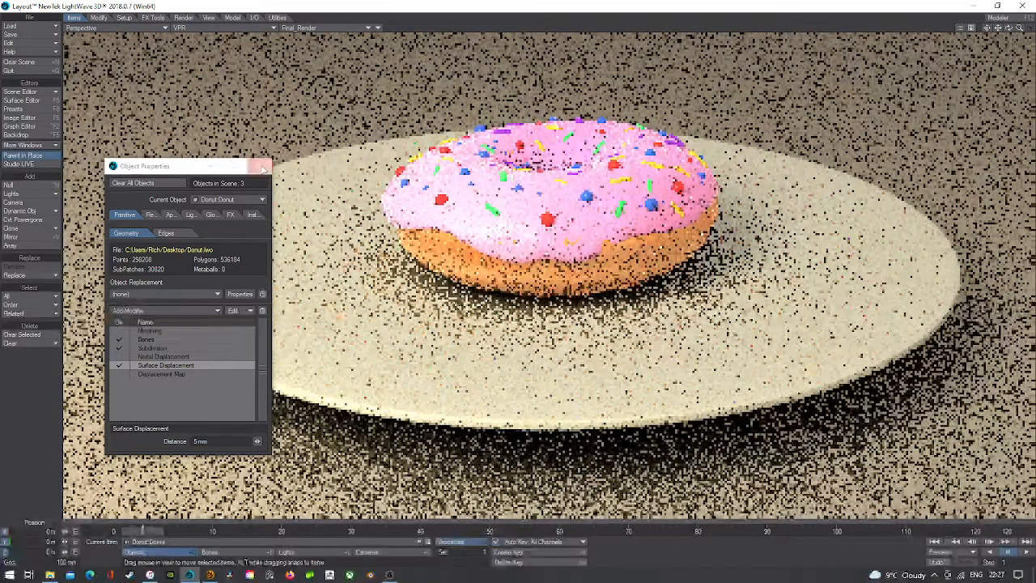
left_click(259, 166)
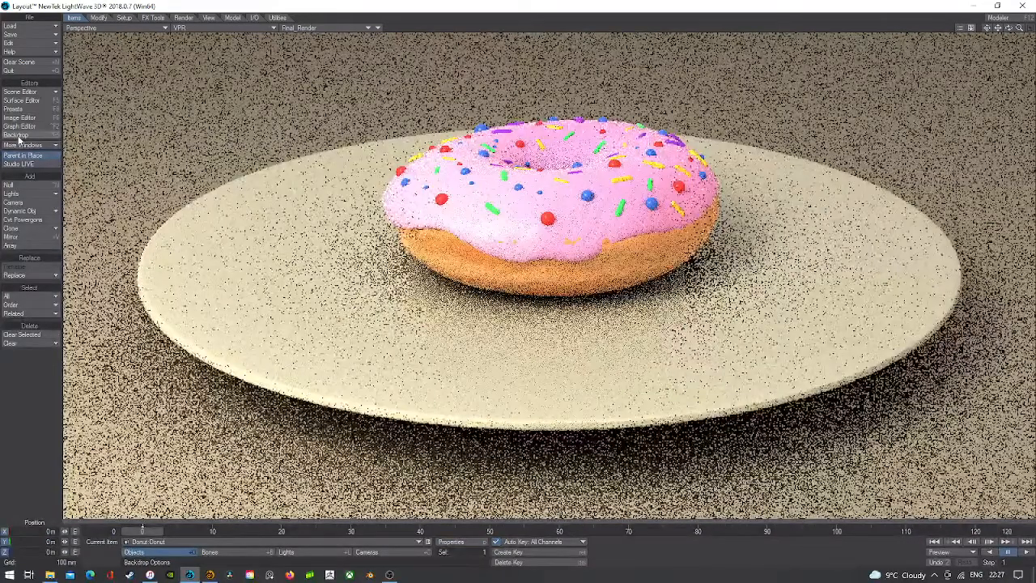
- Try one sky preset on the Textured Environment backdrop, apply White-Blue instead, and close the Effects and preset windows
left_click(19, 136)
double_click(303, 338)
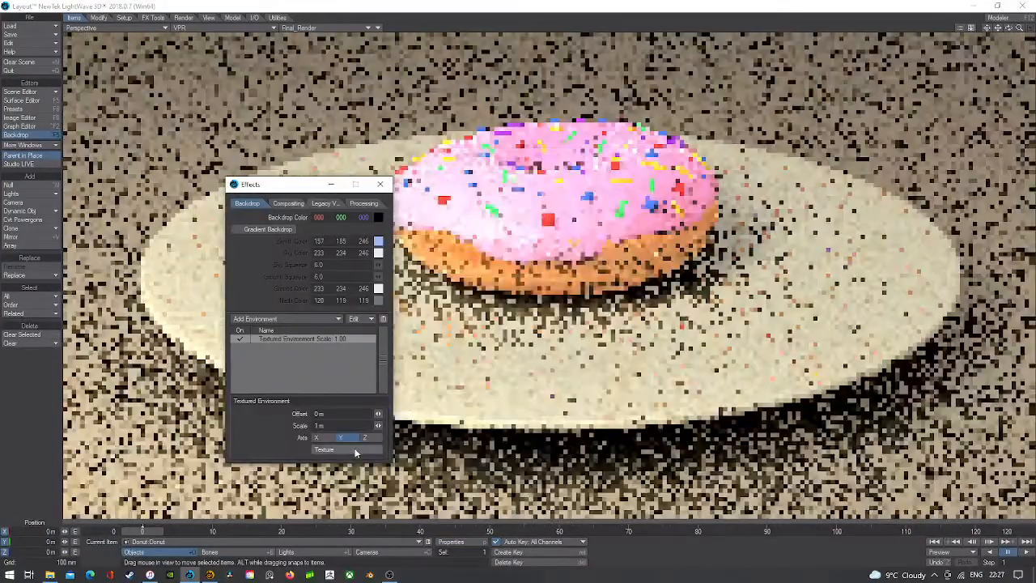
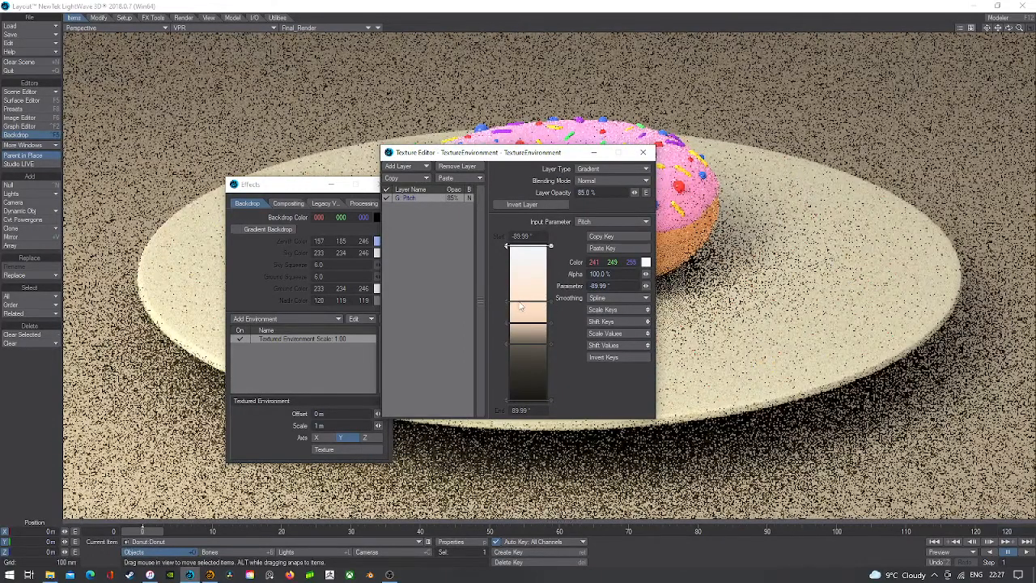
left_click(26, 111)
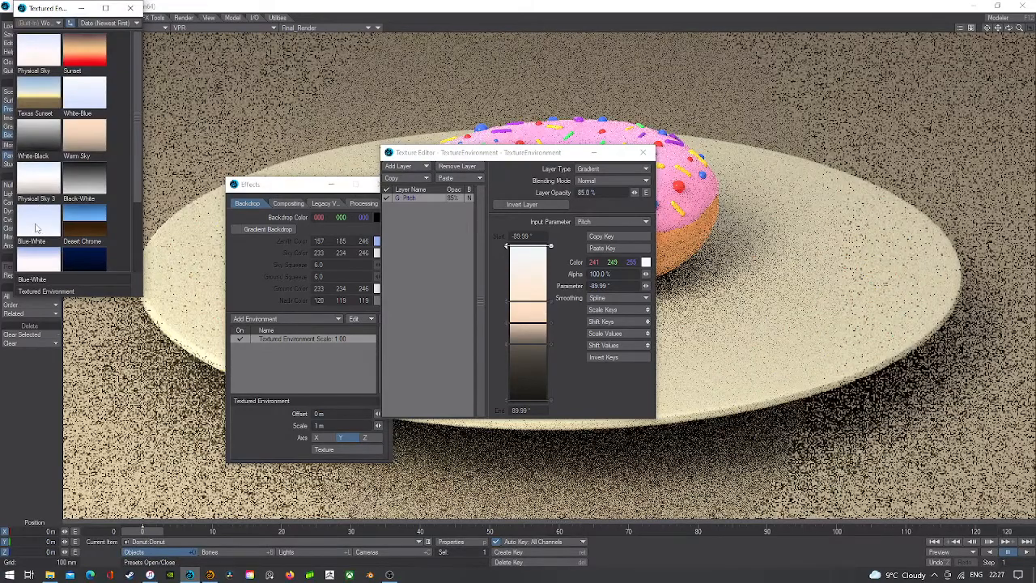
double_click(42, 199)
left_click(248, 79)
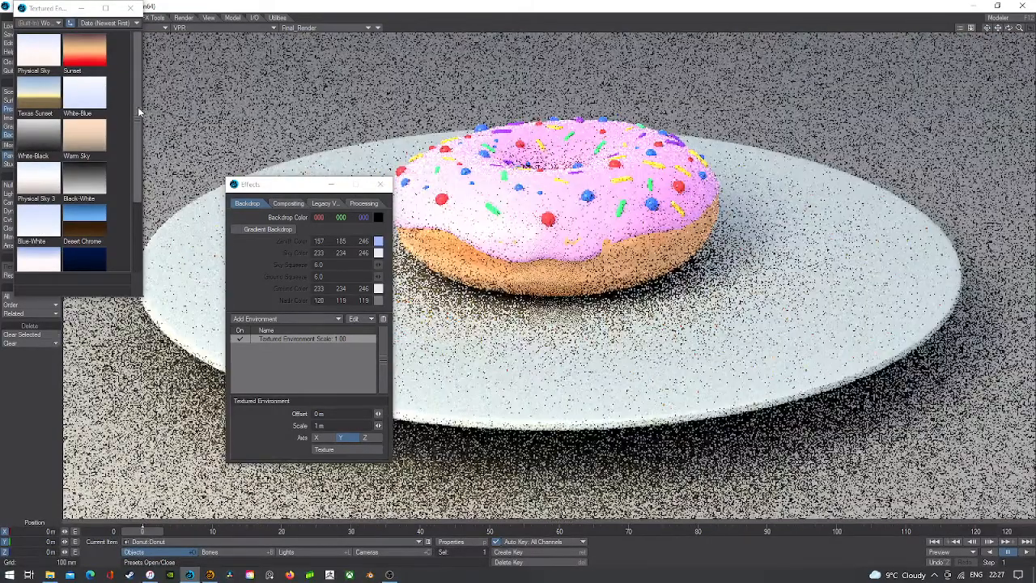
double_click(91, 89)
left_click(247, 84)
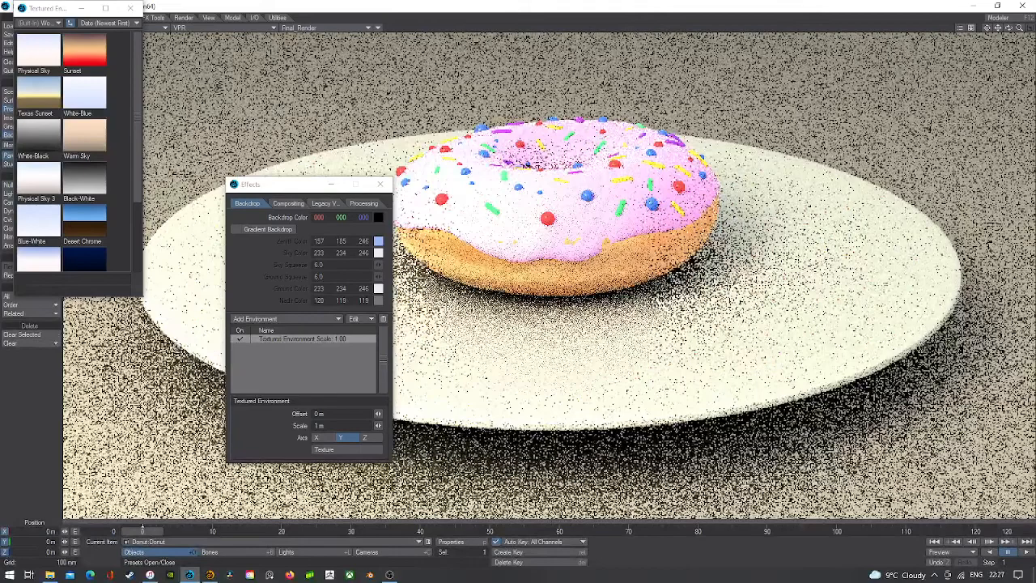
left_click(380, 185)
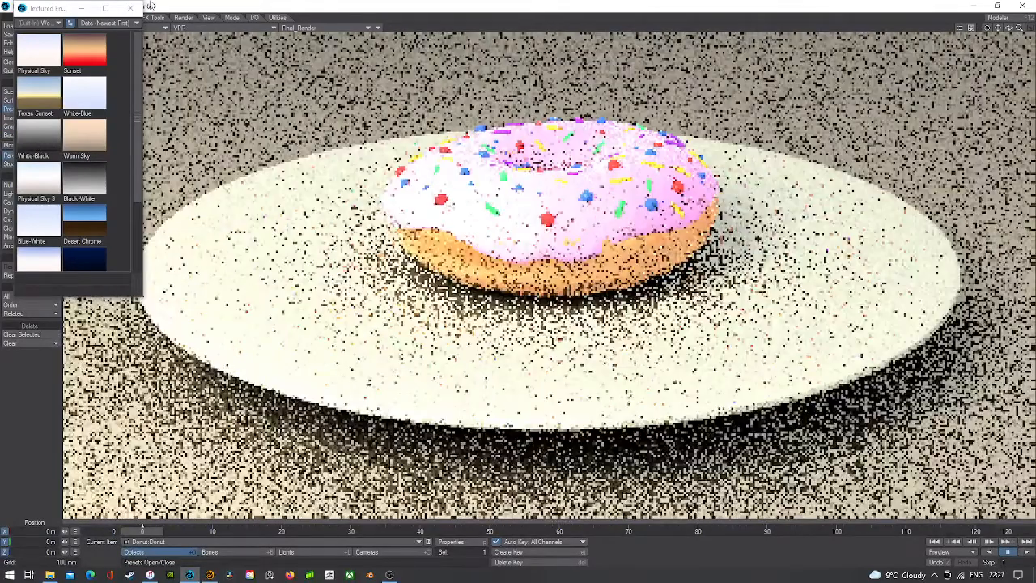
left_click(130, 8)
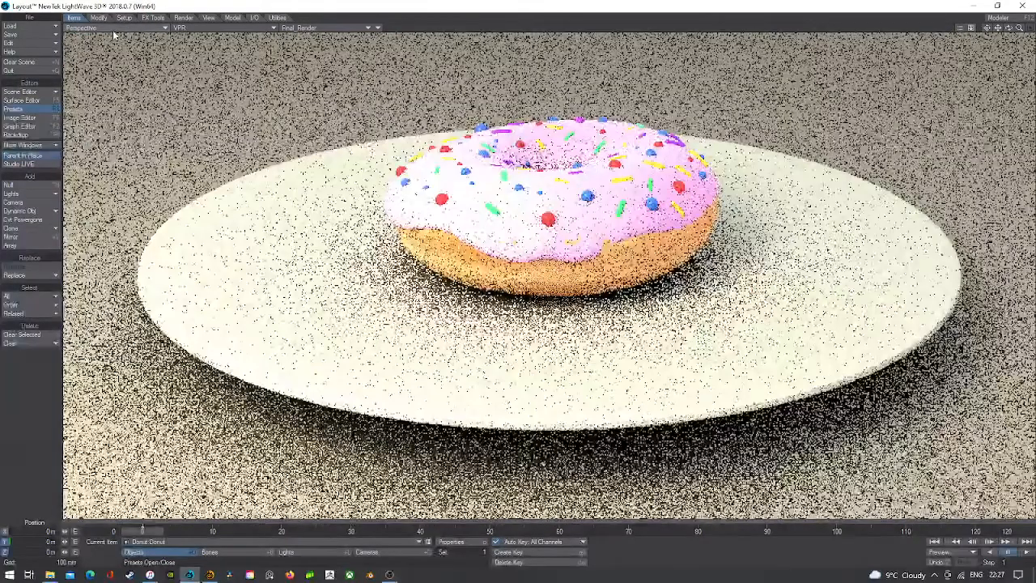
- Return to the Camera view, try the area light's intensity at 3 lx and settle on 4 lx
left_click(114, 29)
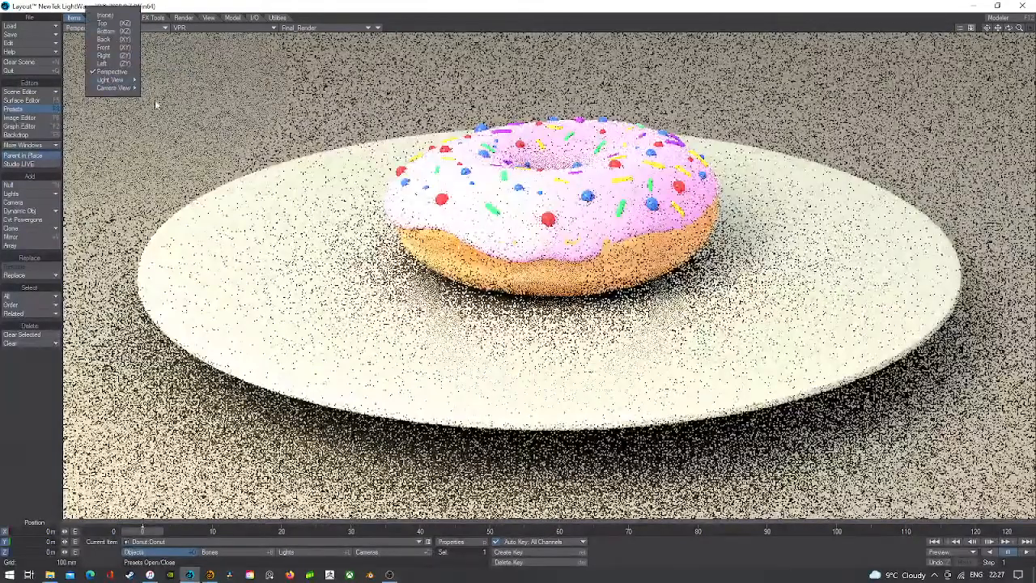
mouse_move(122, 87)
left_click(183, 103)
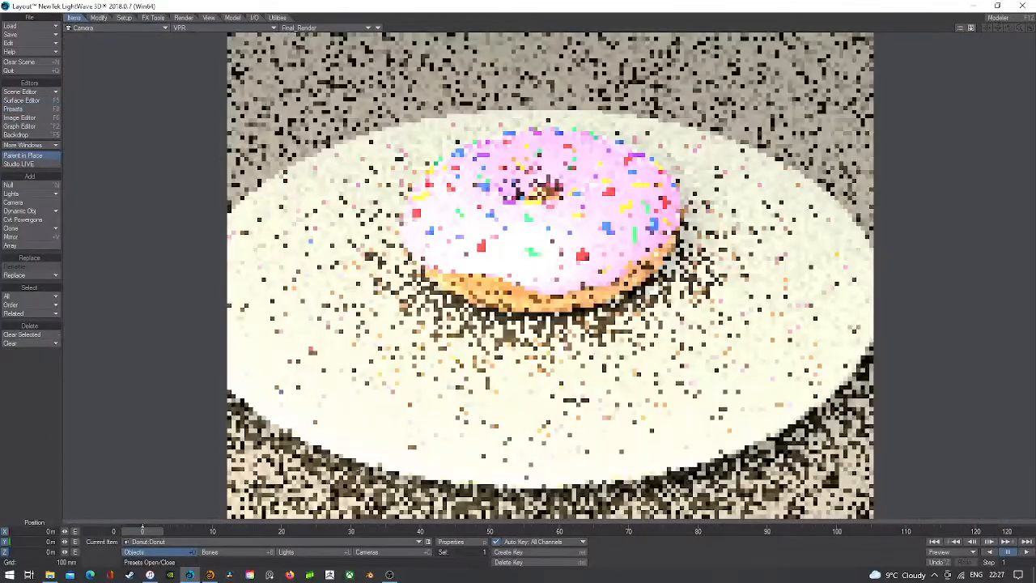
left_click(332, 555)
left_click(453, 542)
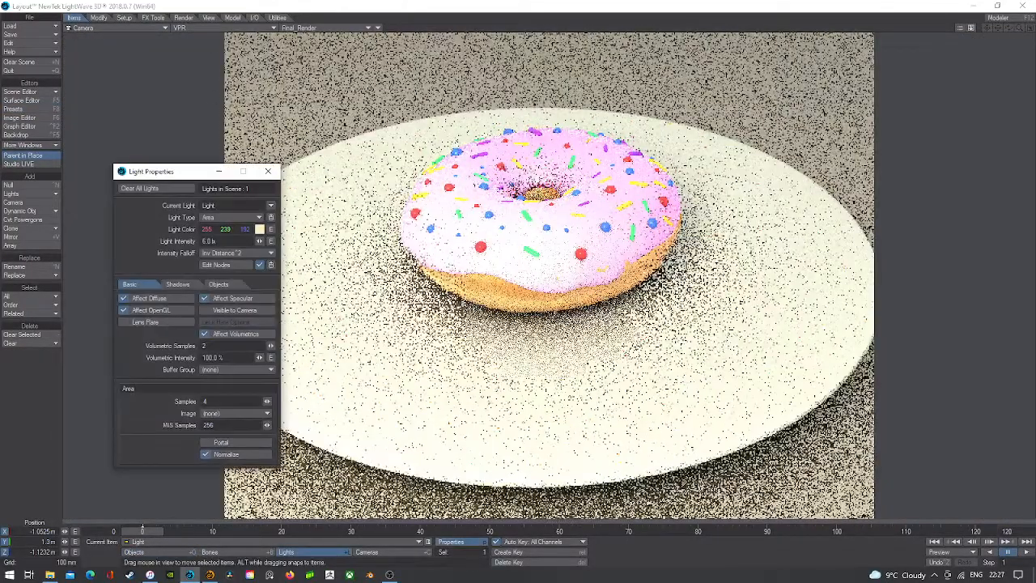
type("3")
key("Tab")
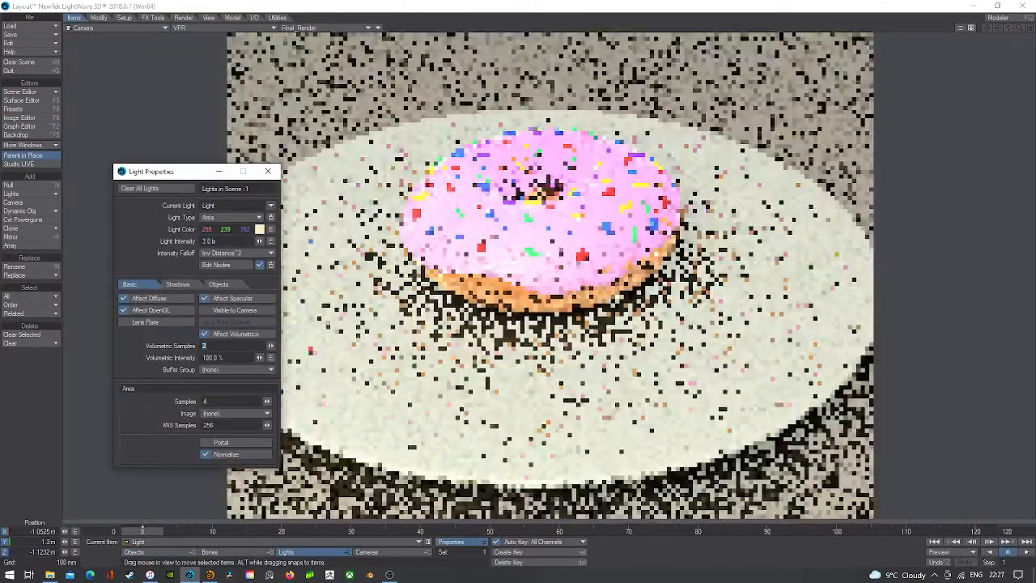
type("4")
key("Tab")
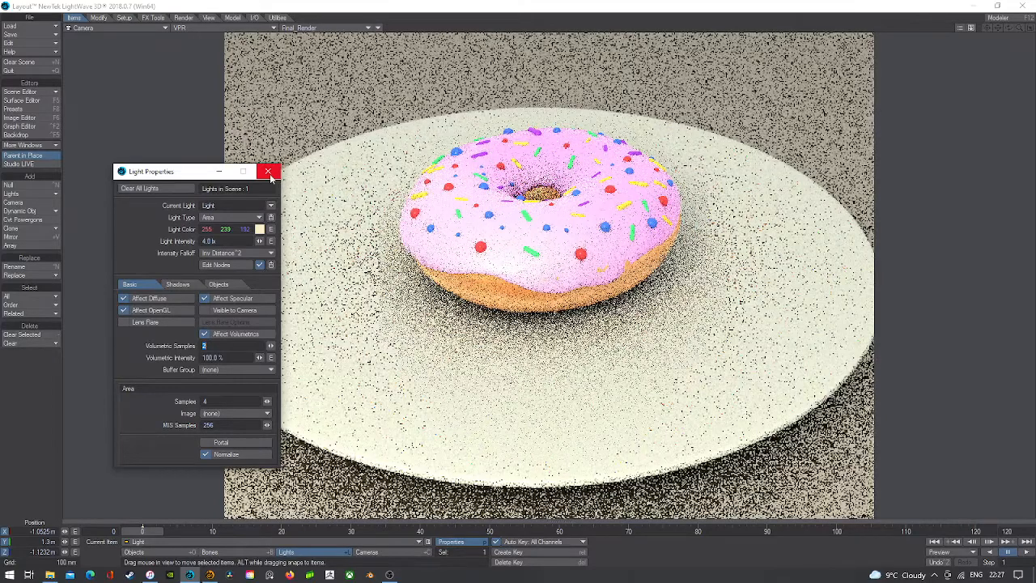
- Try the area light's intensity at 2 lx and settle on 3 lx
left_click_drag(222, 241, 132, 240)
type("2")
key("Tab")
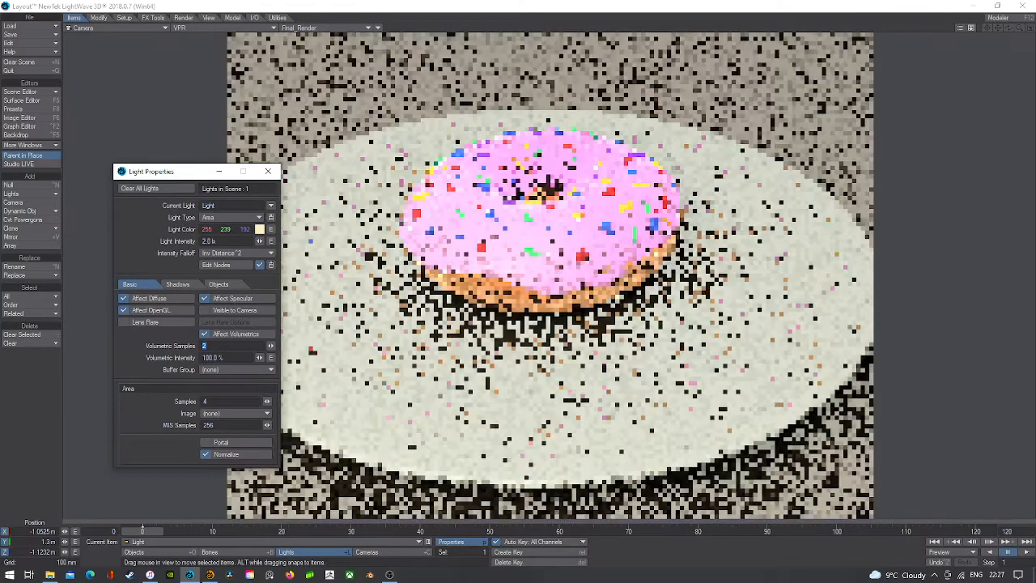
left_click(212, 241)
type("3")
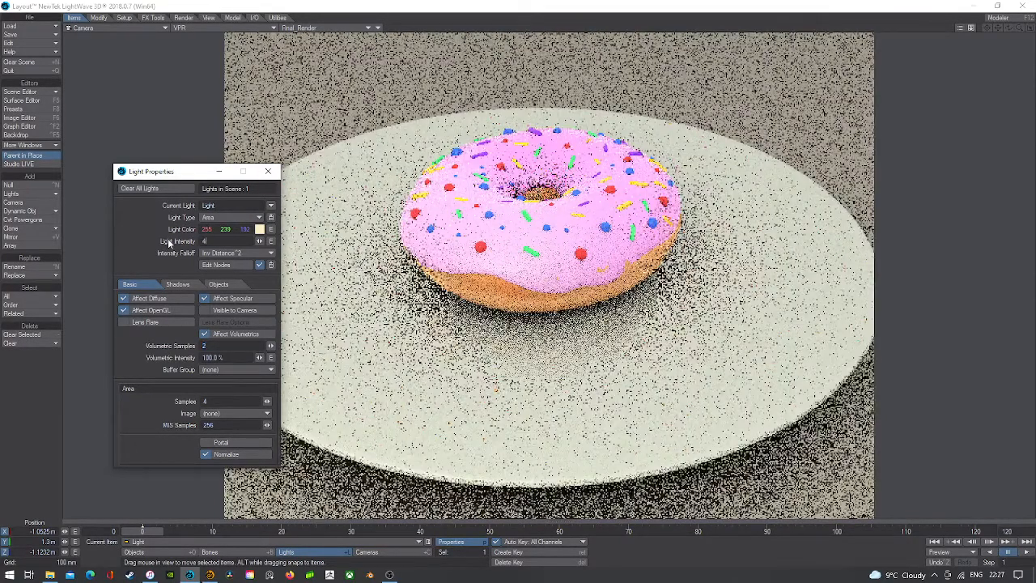
key("Tab")
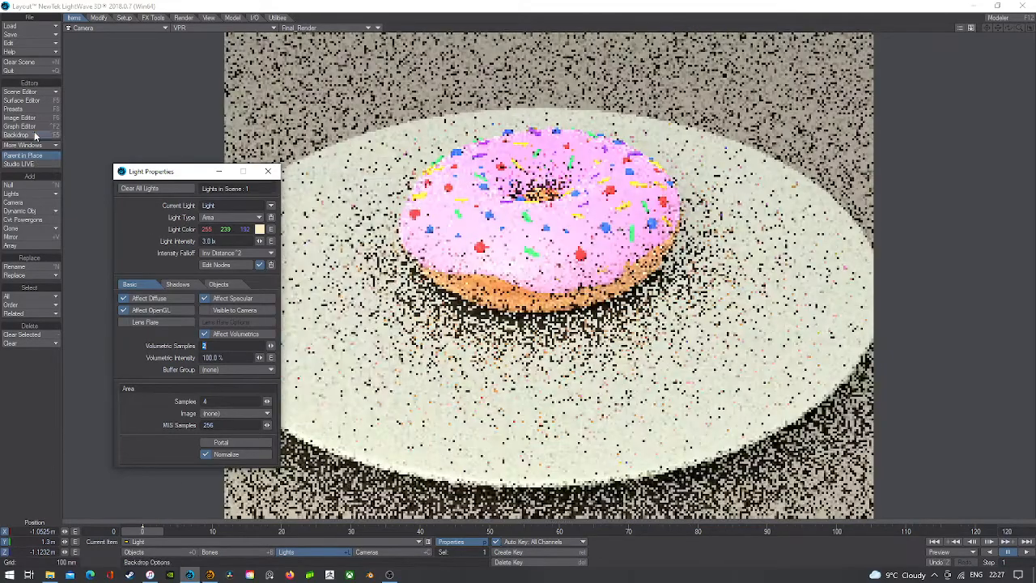
- Move the second white key of the Textured Environment's Pitch gradient to about -48.3° and close the texture, Effects and light windows
left_click(34, 135)
left_click(277, 339)
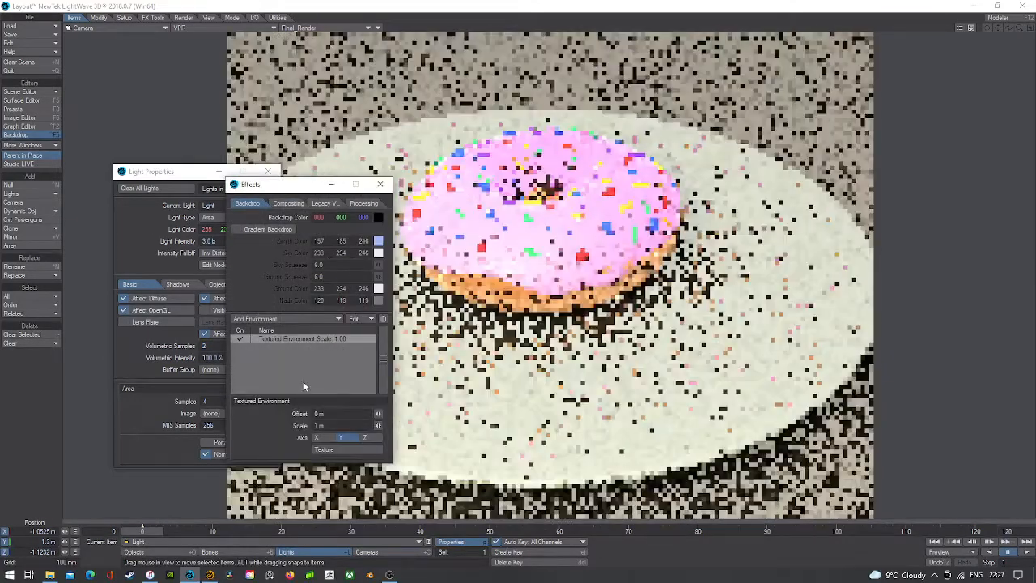
left_click(341, 451)
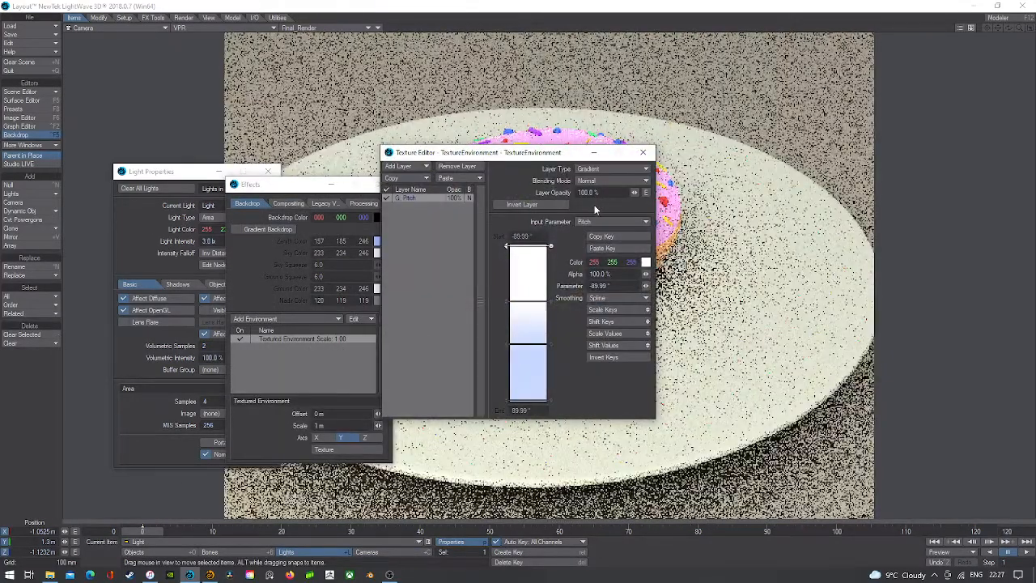
left_click(531, 301)
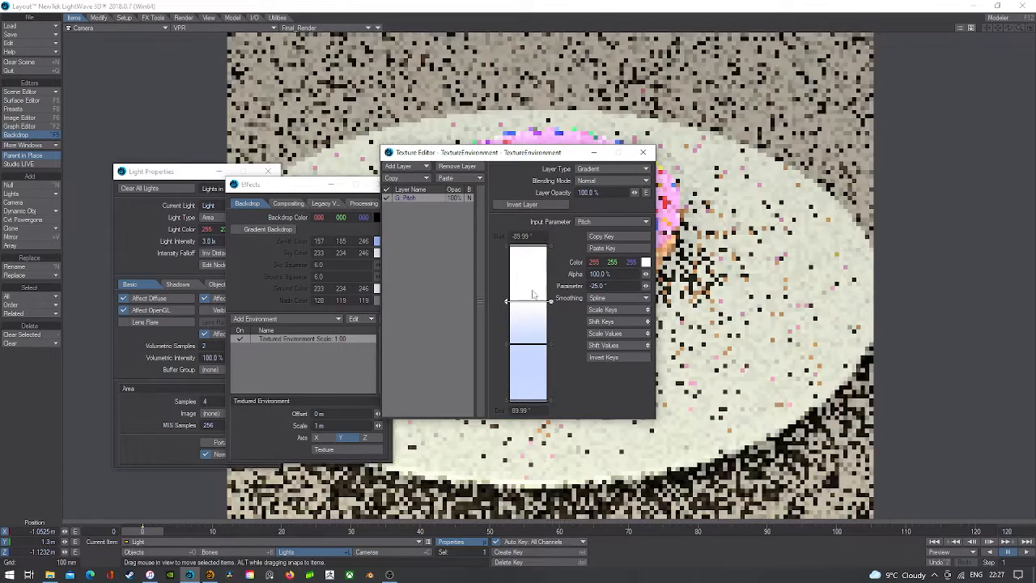
left_click_drag(533, 302, 535, 282)
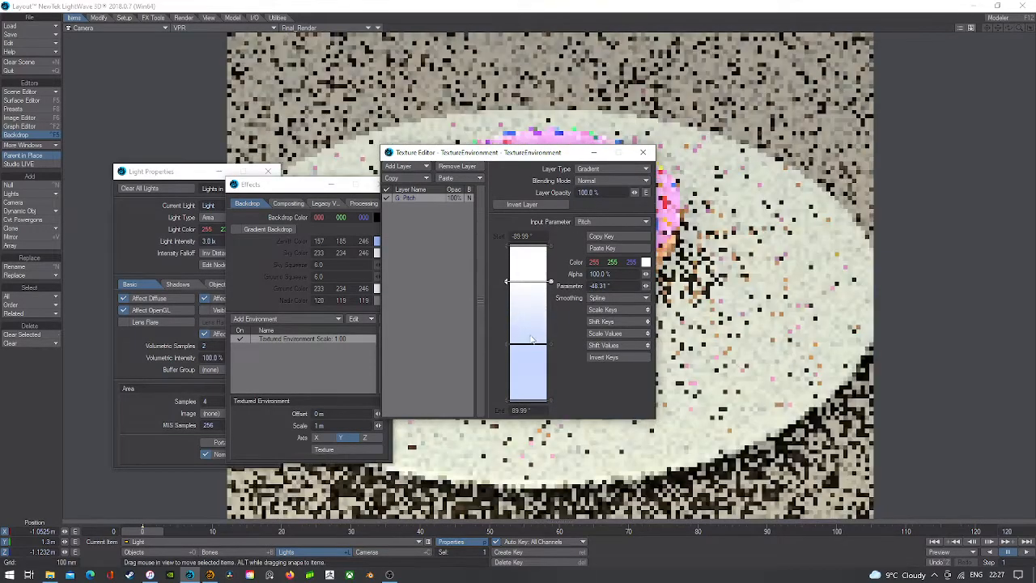
left_click(643, 152)
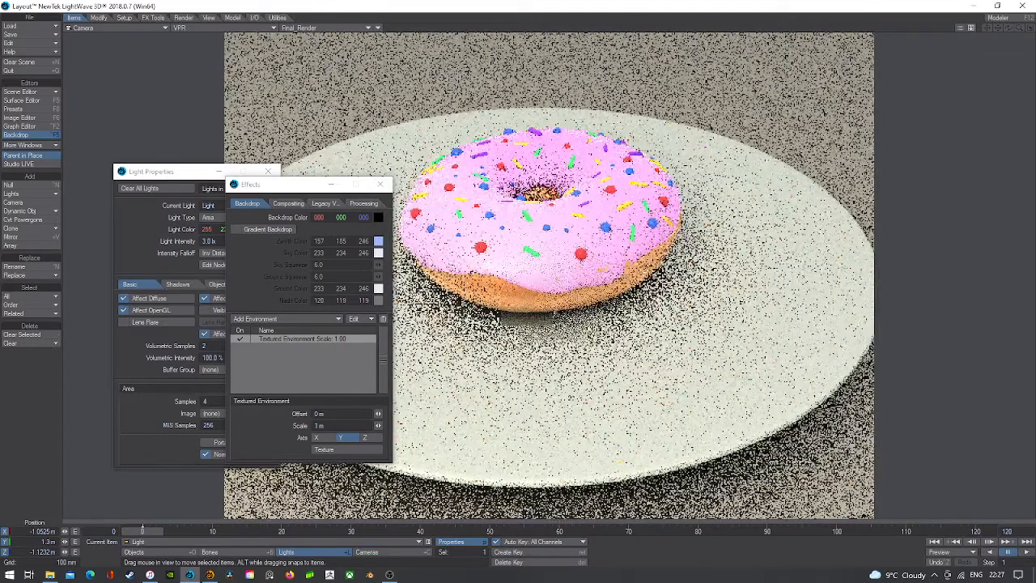
left_click(381, 185)
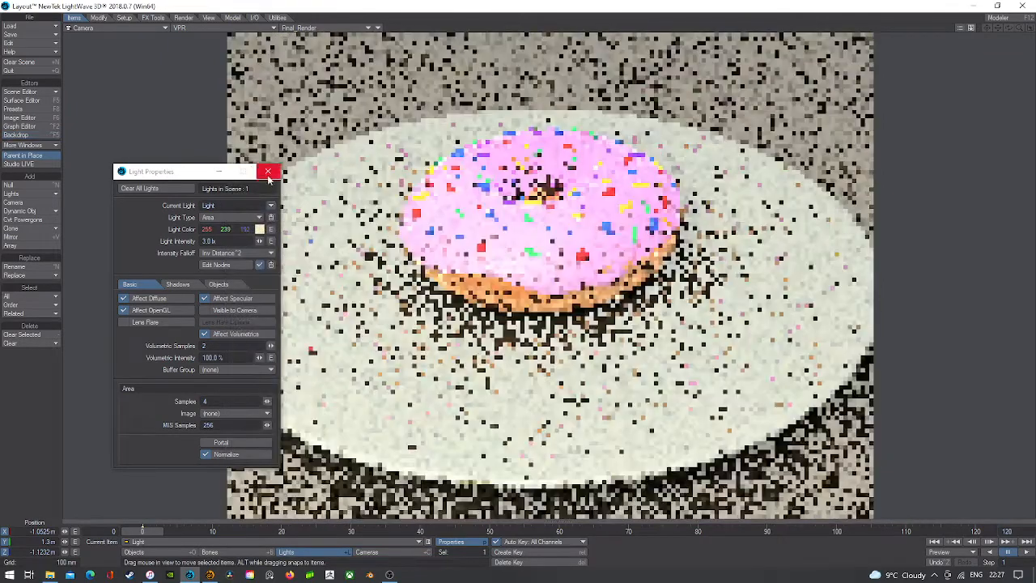
left_click(269, 171)
- Switch the viewport to Shaded Solid and make one clone of the donut object
left_click(228, 30)
left_click(219, 43)
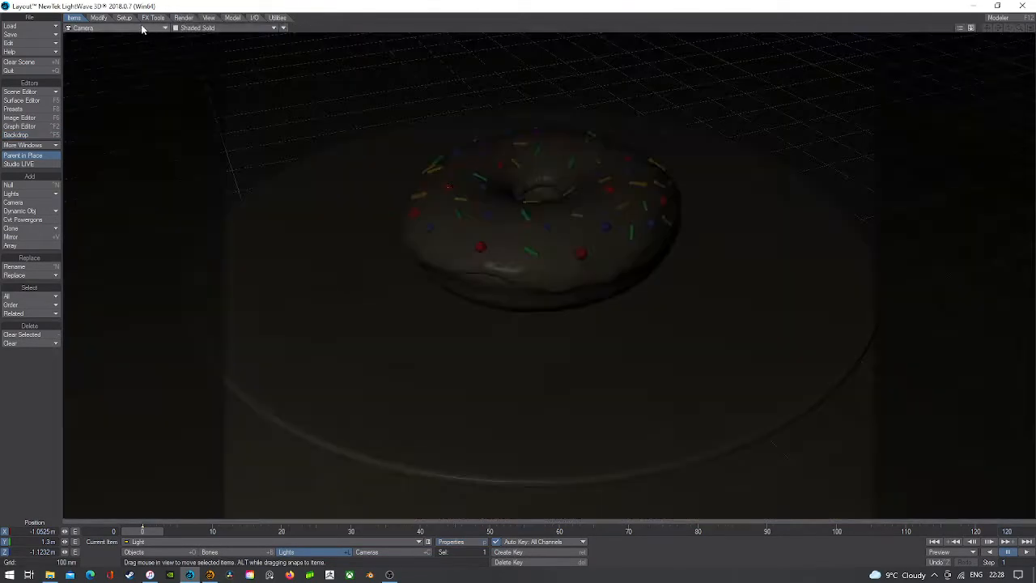
left_click(156, 28)
left_click(137, 64)
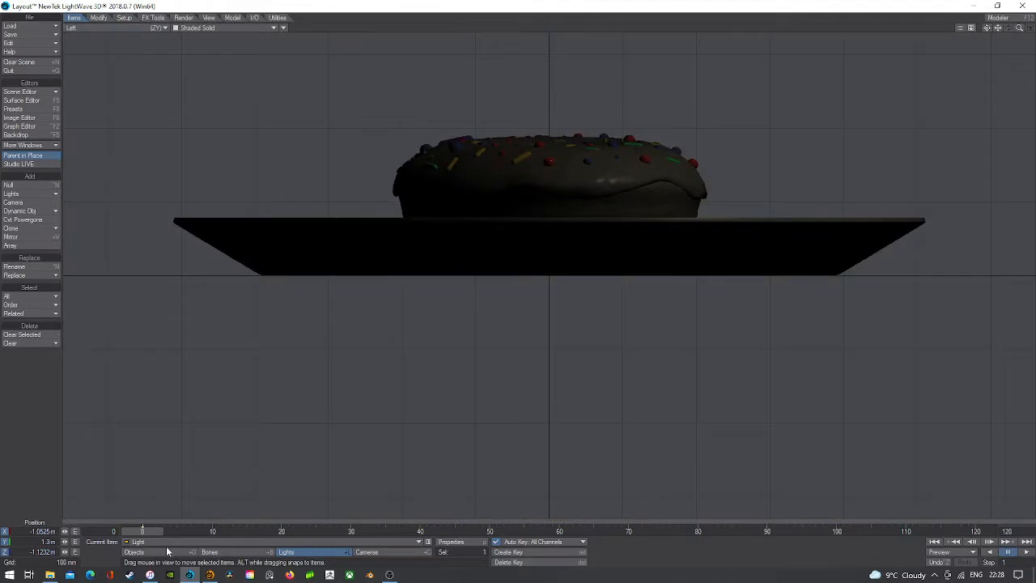
left_click(167, 552)
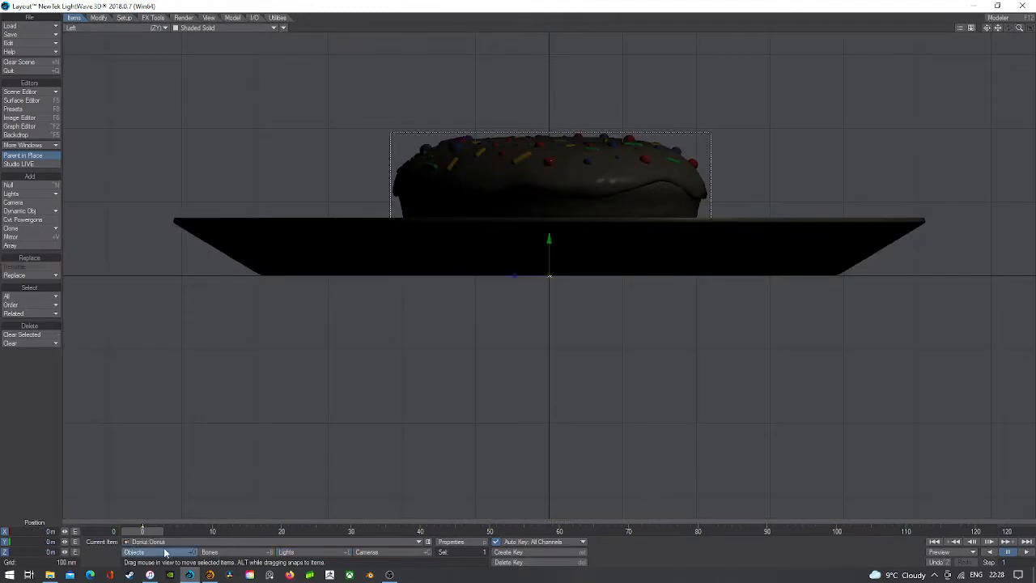
left_click(81, 27)
left_click(93, 72)
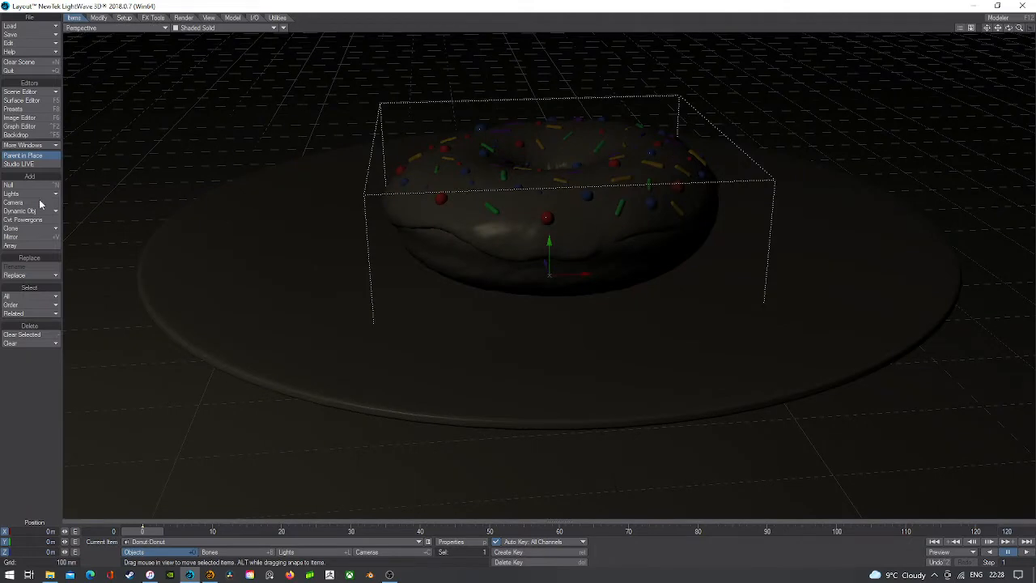
left_click(29, 227)
left_click(41, 231)
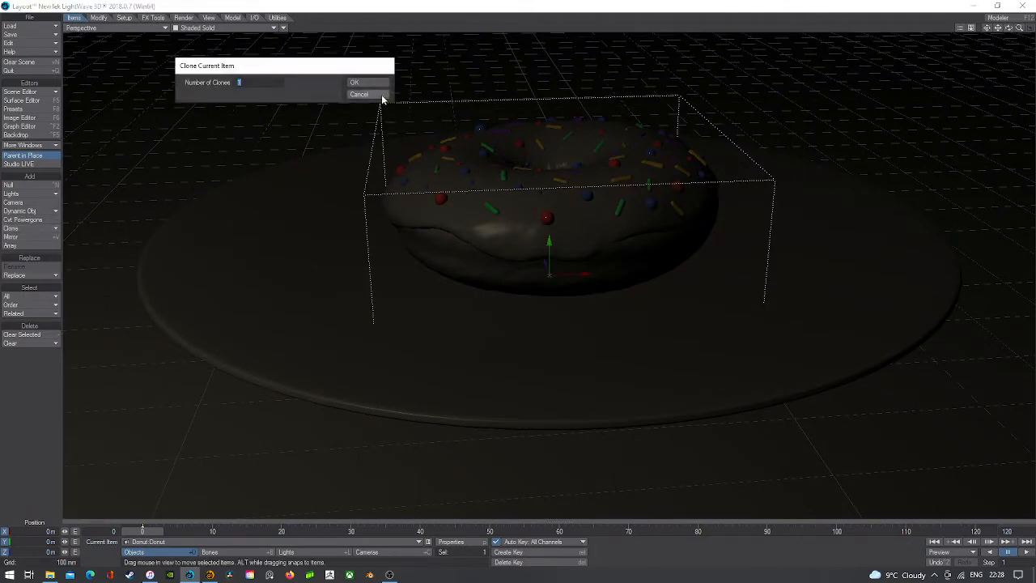
left_click(354, 82)
- In the Left view, raise the cloned donut to a Y position of about 150 mm so it sits on the first one
left_click(123, 28)
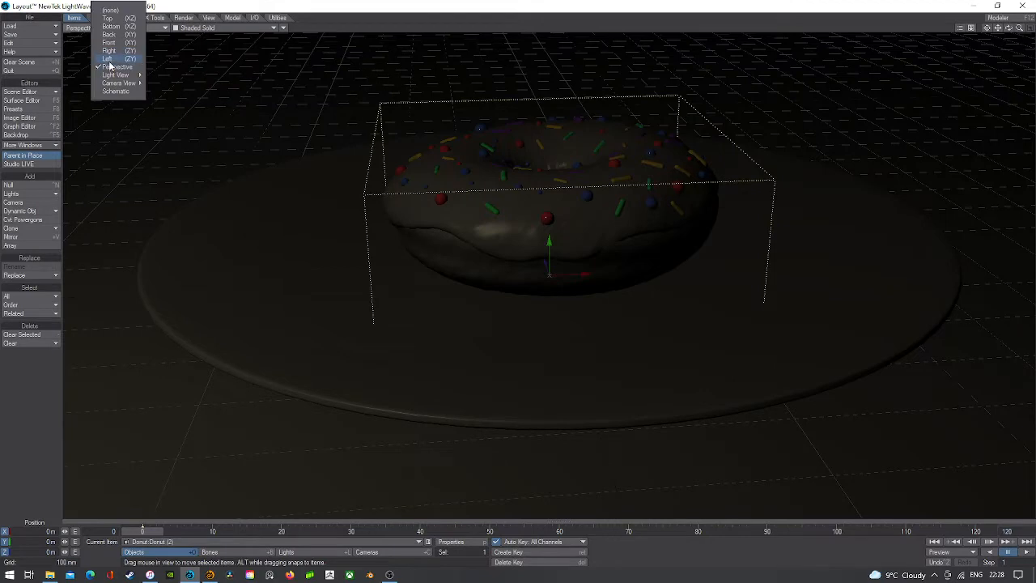
left_click(110, 57)
mouse_move(549, 240)
left_mouse_down()
mouse_move(549, 116)
mouse_move(549, 128)
left_mouse_up()
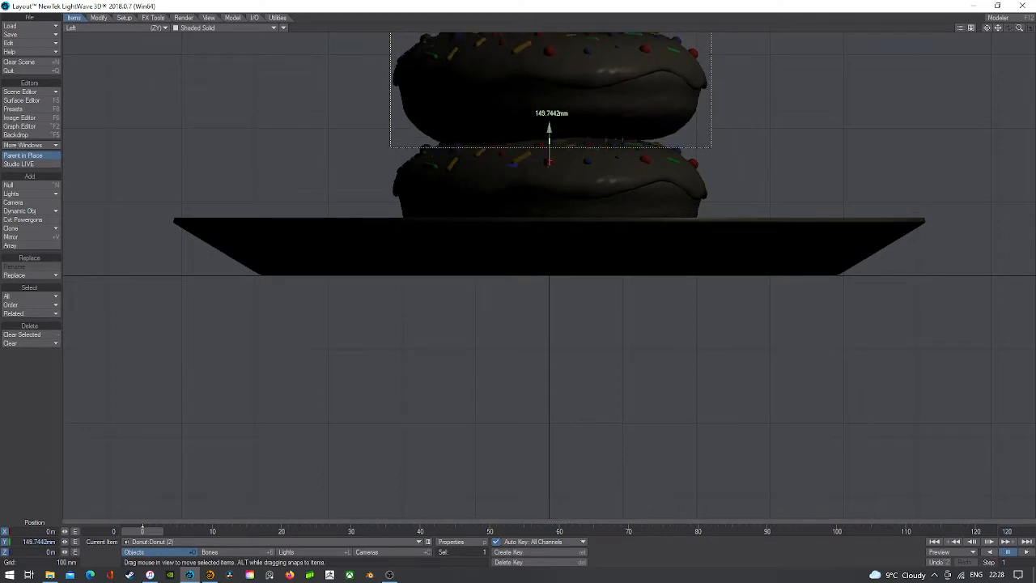
left_click_drag(1003, 31, 929, 87)
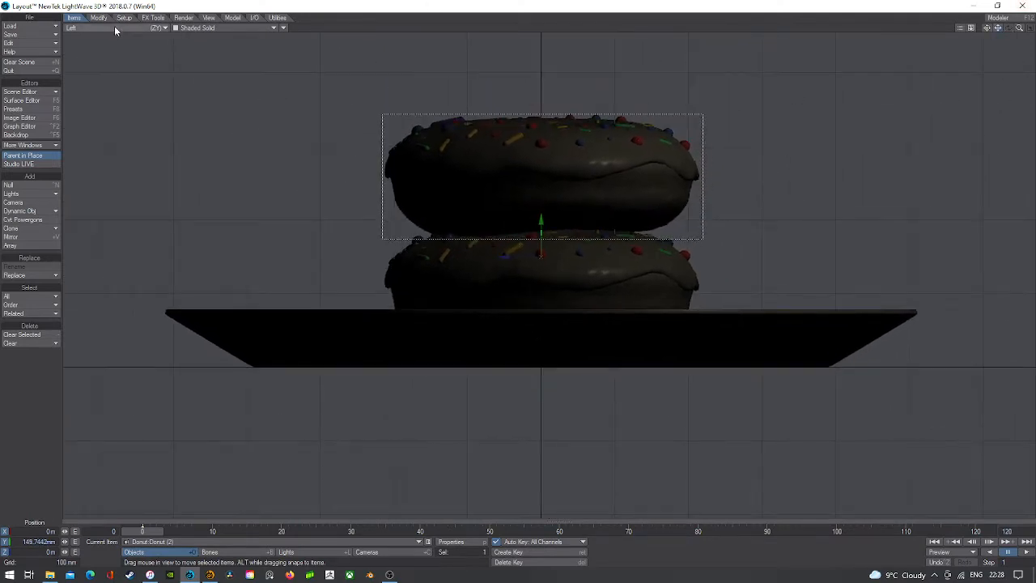
- Clone the upper donut once, move the copy to about Y 123 mm and Z -345 mm, and pitch it to about -32°
left_click(16, 228)
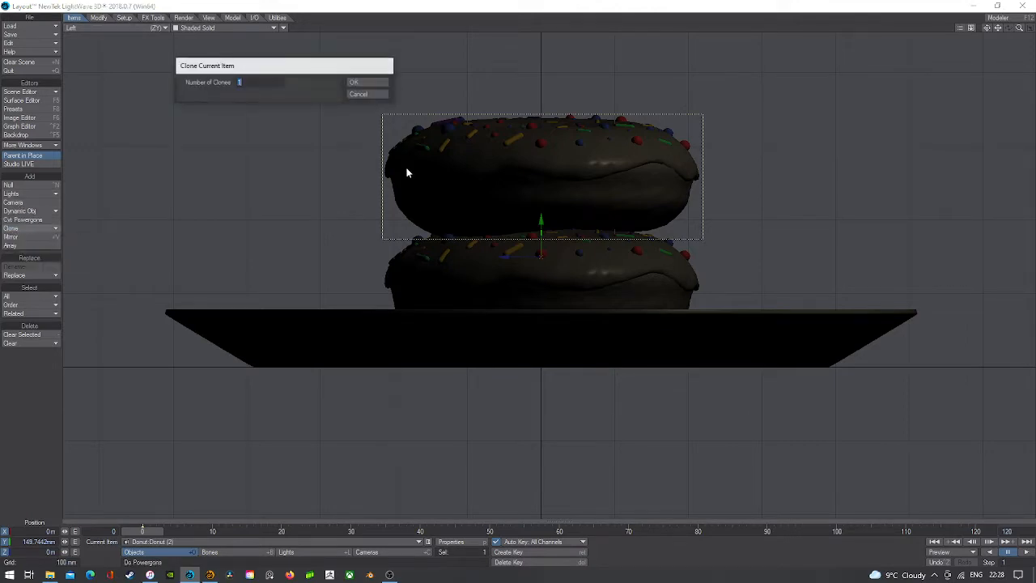
left_click(380, 82)
mouse_move(539, 222)
left_mouse_down()
mouse_move(541, 114)
mouse_move(541, 238)
left_mouse_up()
left_click_drag(526, 275, 781, 274)
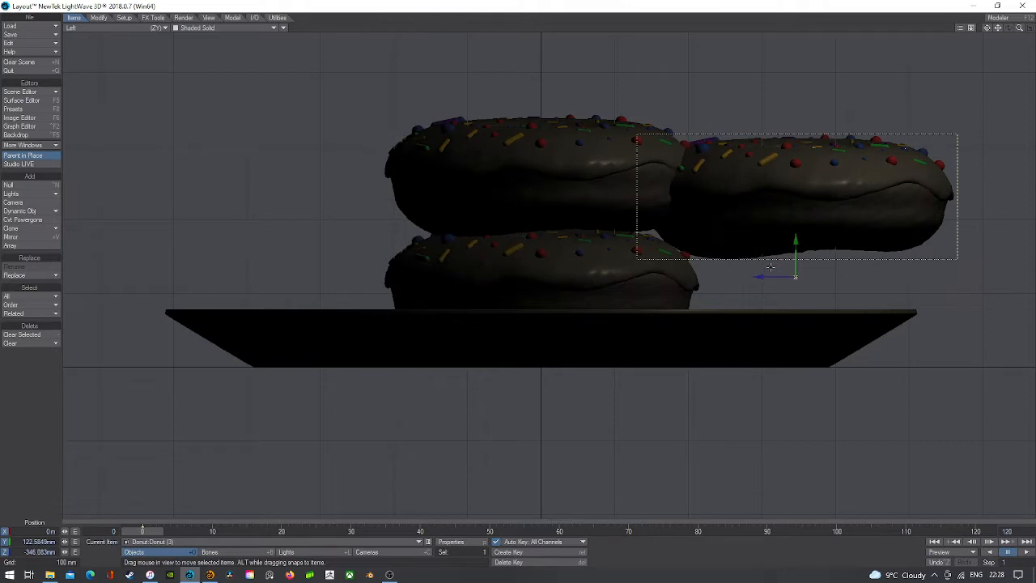
key("y")
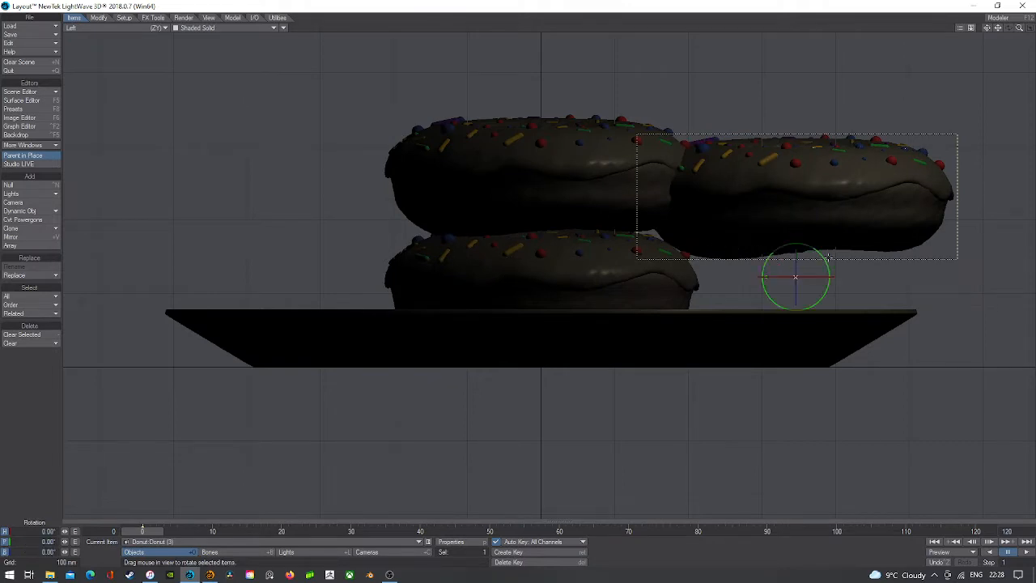
left_click_drag(829, 258, 643, 175)
- In the Perspective view, select both stacked donuts and move them together to a Z position of about 105 mm
left_click(157, 27)
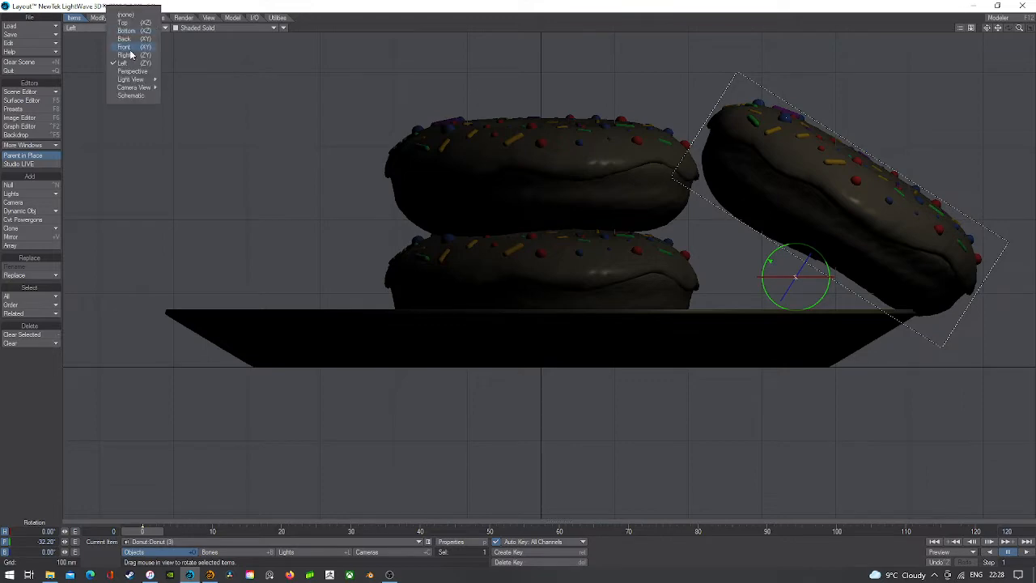
left_click(134, 71)
mouse_move(1021, 28)
left_mouse_down()
mouse_move(972, 28)
mouse_move(1035, 26)
mouse_move(1035, 9)
mouse_move(1011, 38)
left_mouse_up()
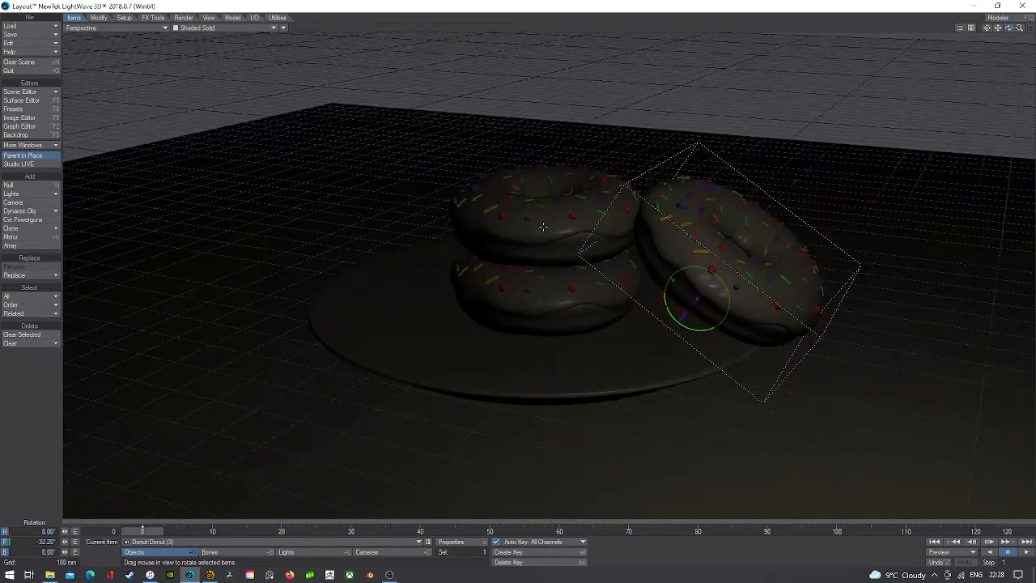
left_click(519, 281)
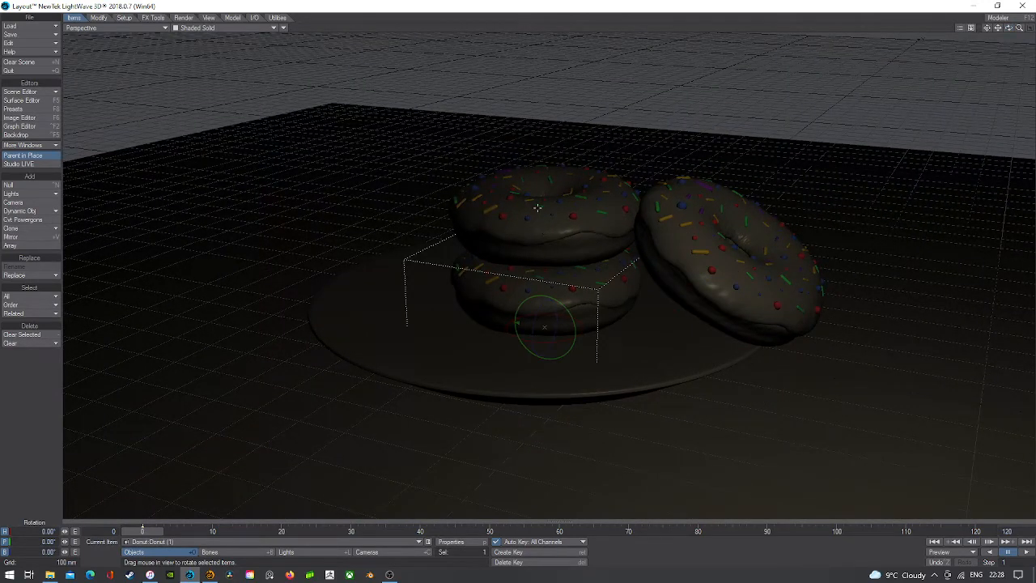
left_click(538, 207, "shift")
key("t")
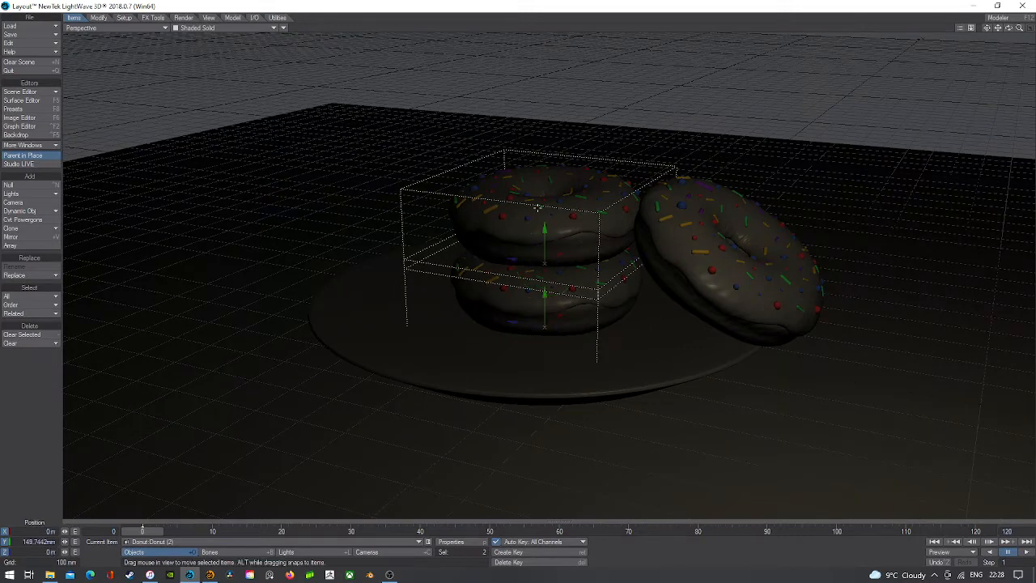
left_click_drag(513, 259, 502, 227)
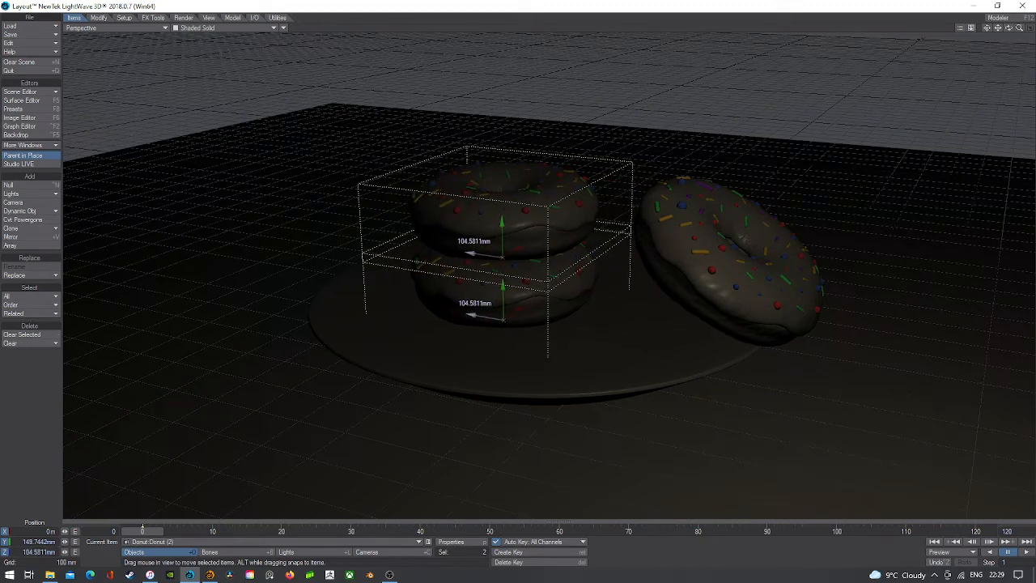
- Move the tilted third donut toward the stack to a Z position of about -136 mm and raise it slightly above the plate
left_click(675, 261)
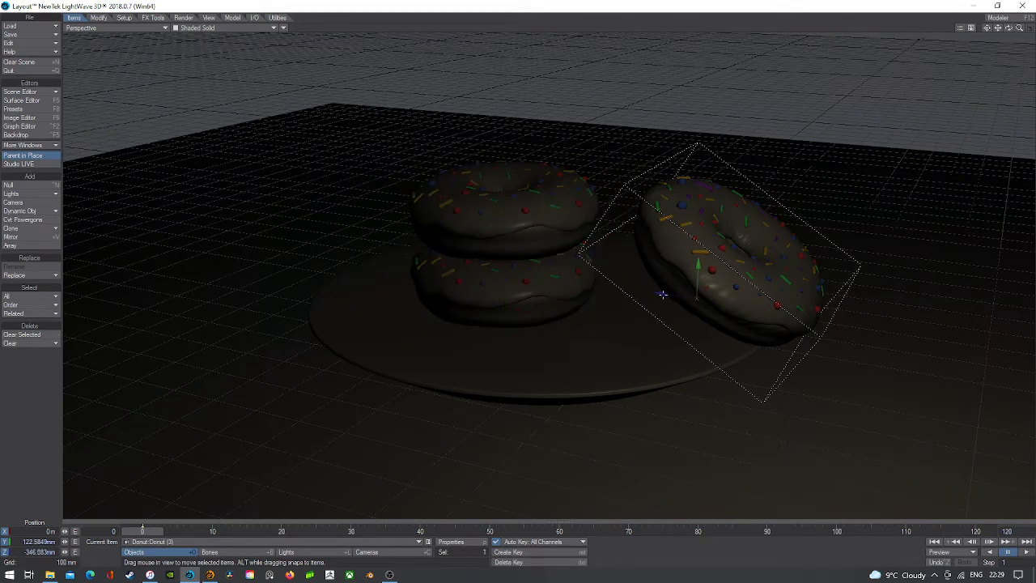
left_click_drag(662, 295, 608, 285)
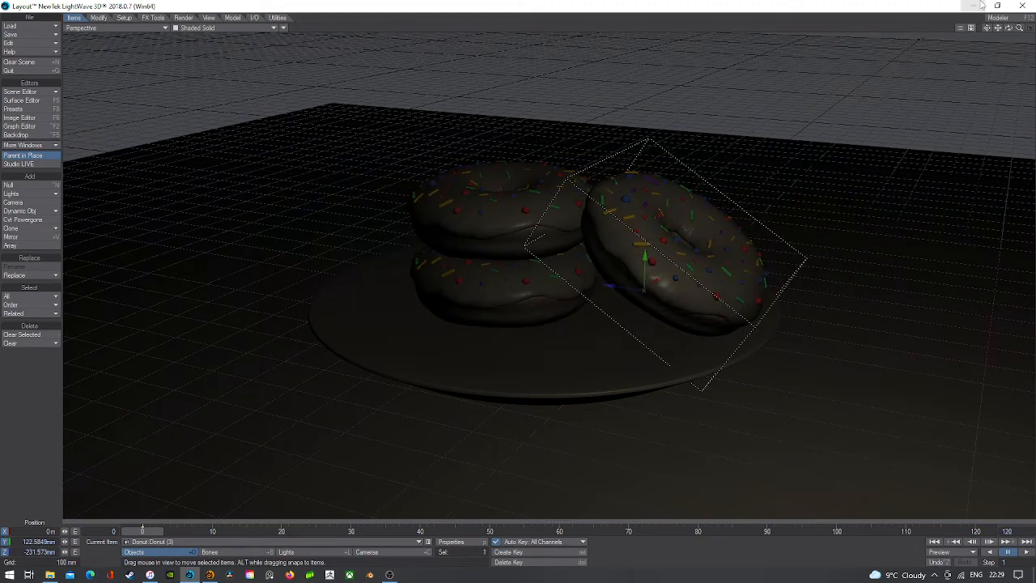
left_click_drag(1008, 28, 1015, 48)
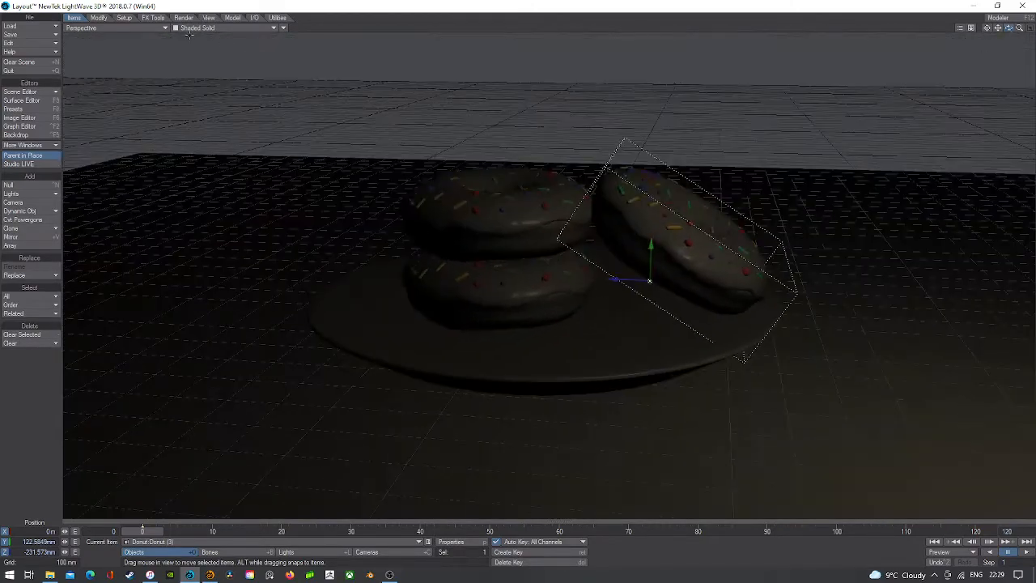
left_click(145, 27)
left_click(134, 63)
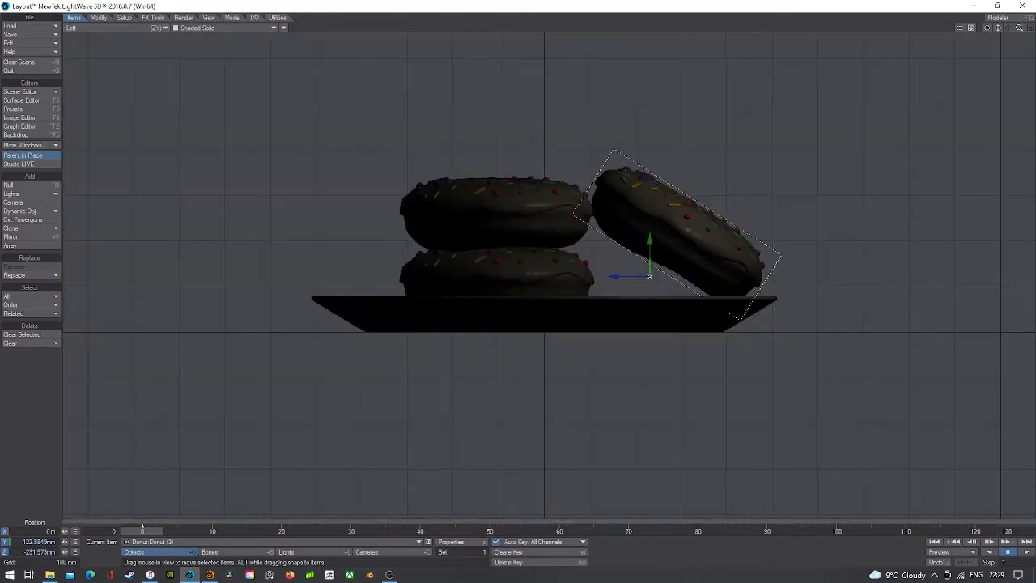
left_click_drag(613, 276, 569, 276)
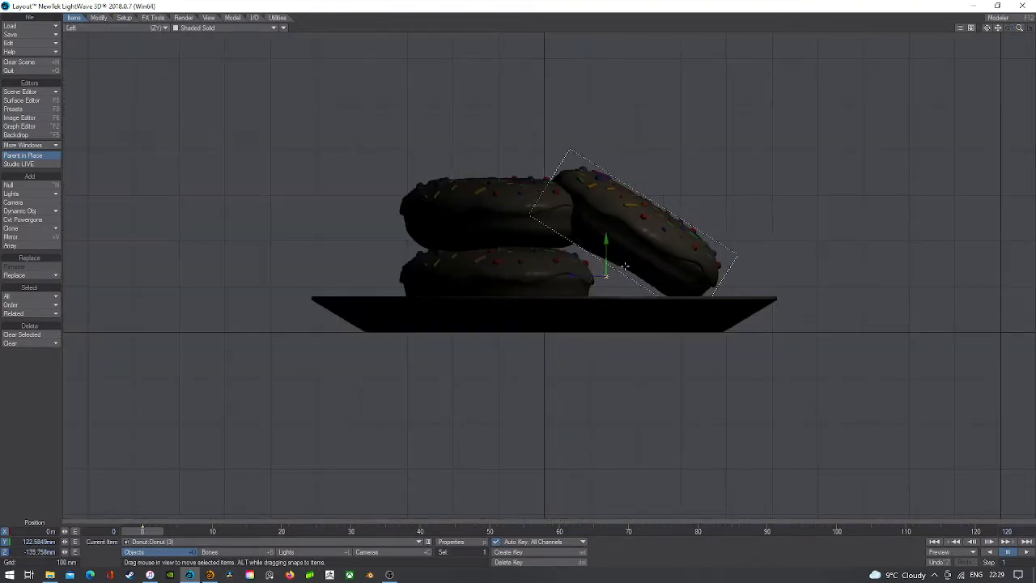
left_click_drag(609, 238, 584, 242)
- Tilt the third donut against the stack, first to a -44° pitch and finally to about -49.3° in the Perspective view
key("y")
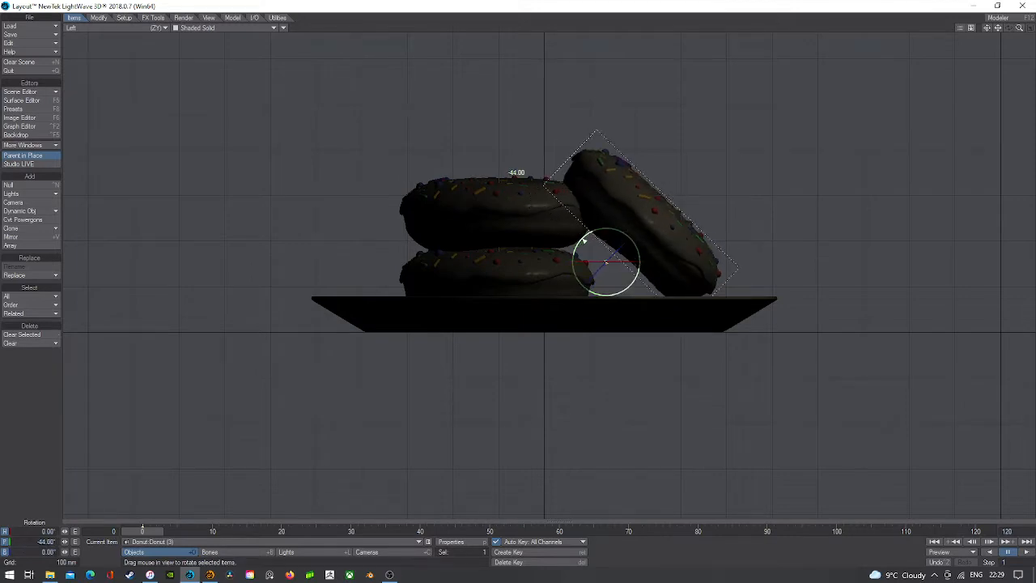
left_click(67, 28)
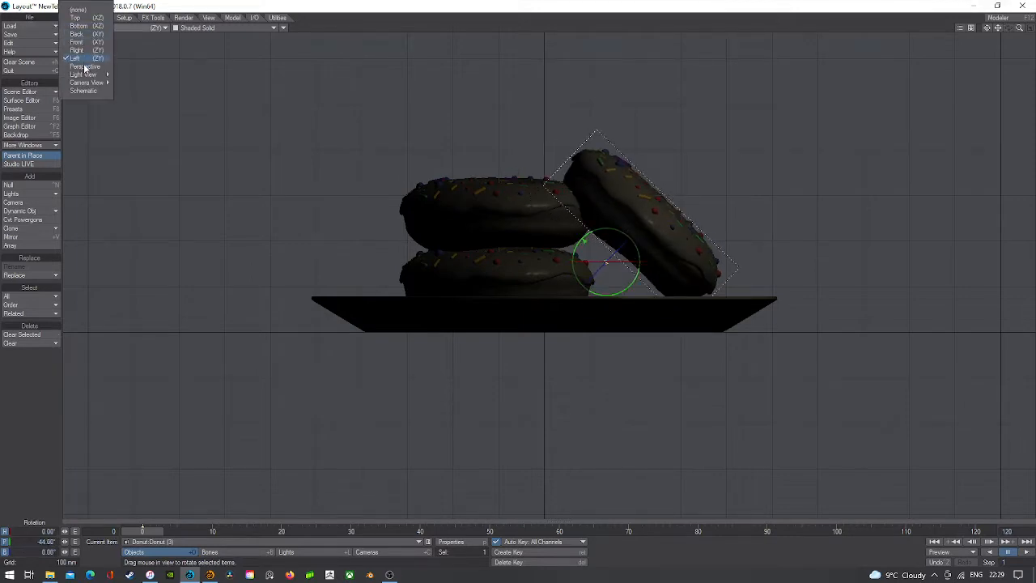
left_click(77, 70)
mouse_move(1009, 28)
left_mouse_down()
mouse_move(1008, 9)
mouse_move(1009, 34)
left_mouse_up()
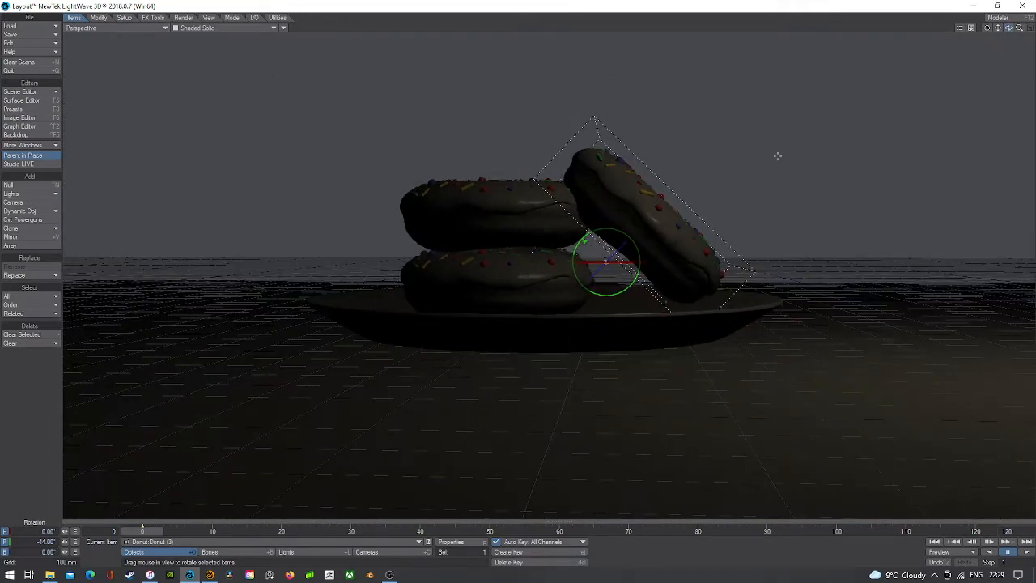
left_click_drag(628, 237, 526, 168)
left_click_drag(586, 240, 584, 241)
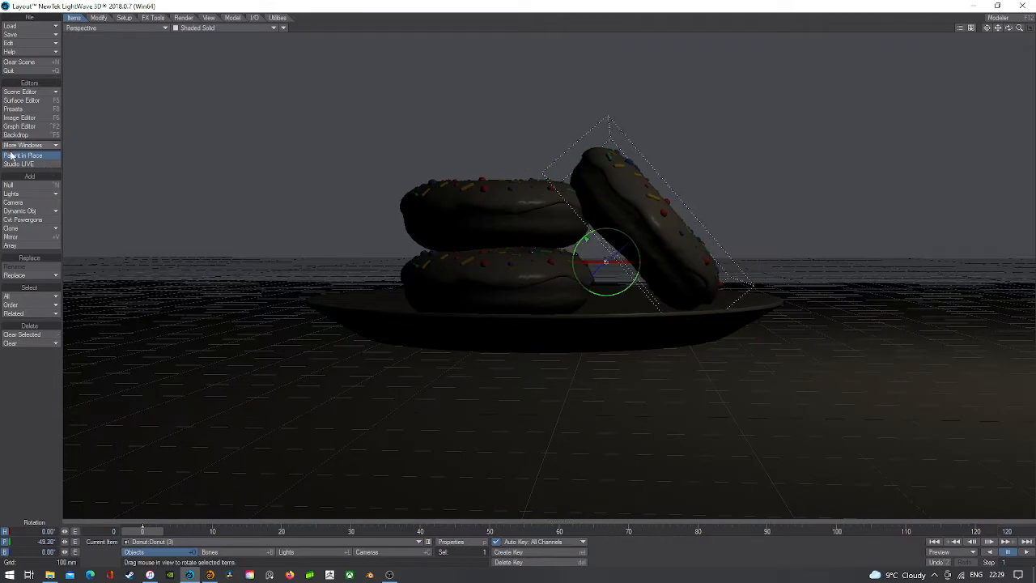
key("t")
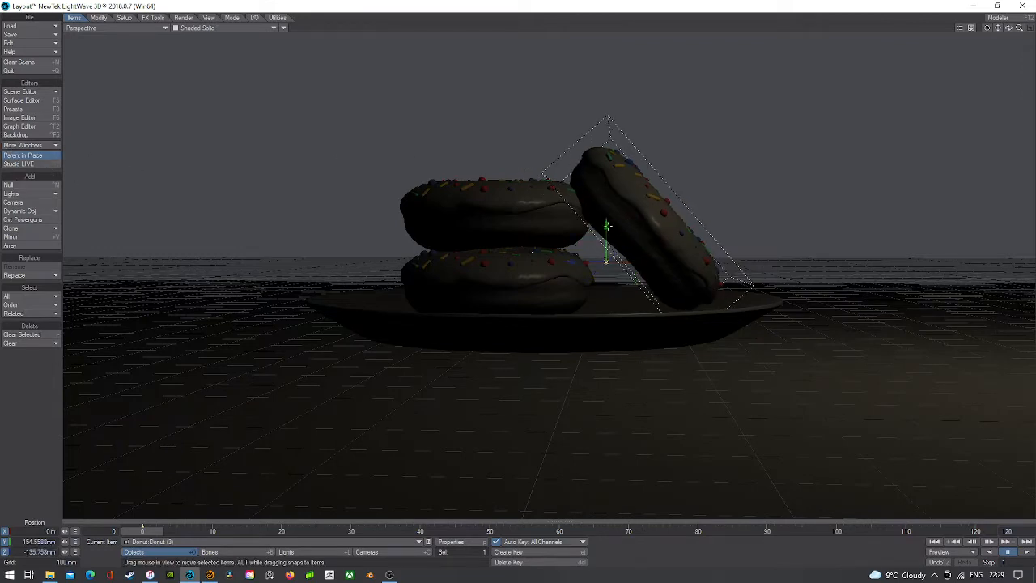
- Lower the leaning donut to a Y position of about 142.6 mm and show the Perspective view in wireframe
left_click_drag(682, 210, 683, 217)
left_click_drag(1011, 29, 307, 10)
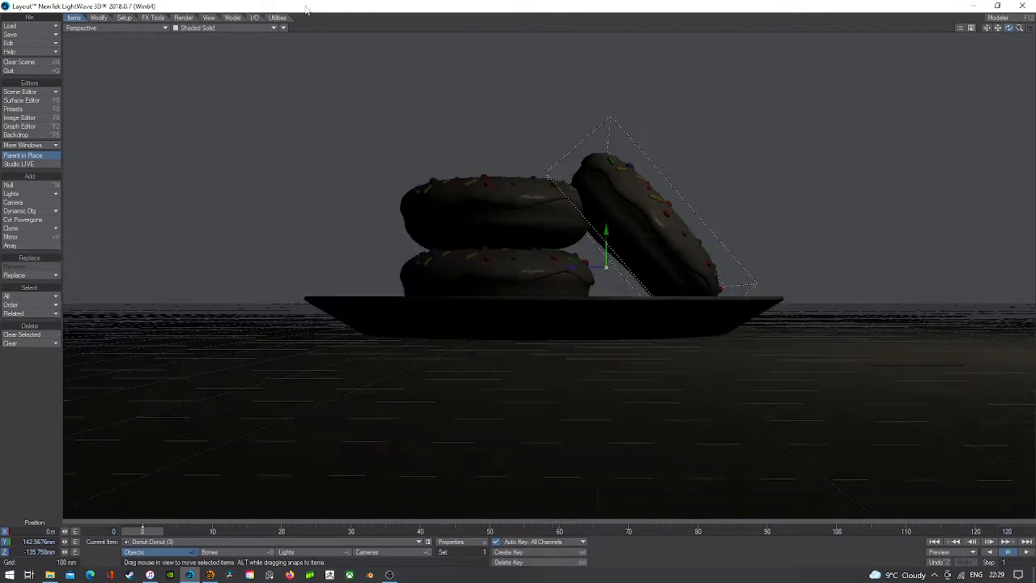
left_click(192, 28)
left_click(191, 27)
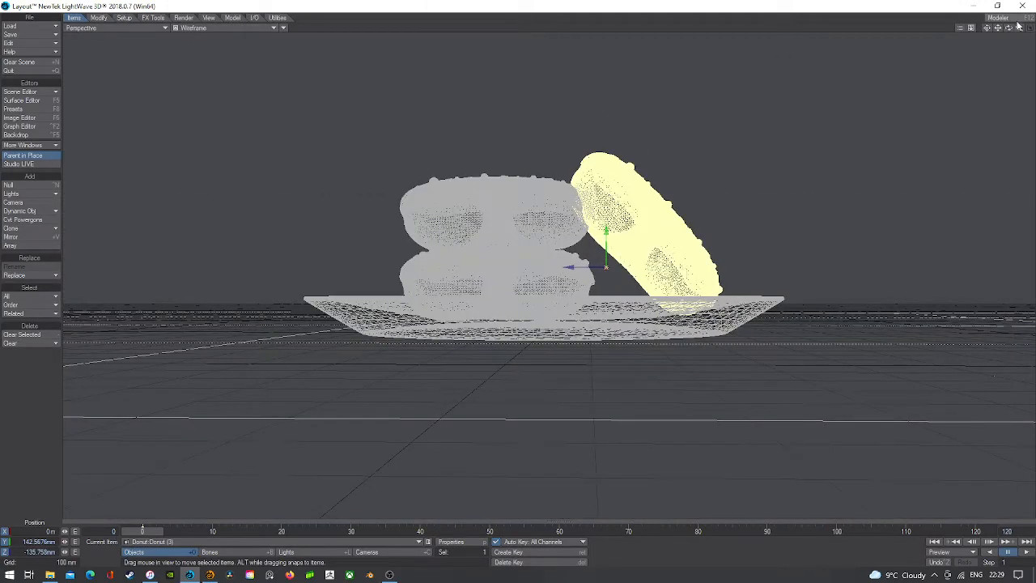
mouse_move(1018, 27)
left_mouse_down()
mouse_move(1011, 42)
mouse_move(1009, 33)
left_mouse_up()
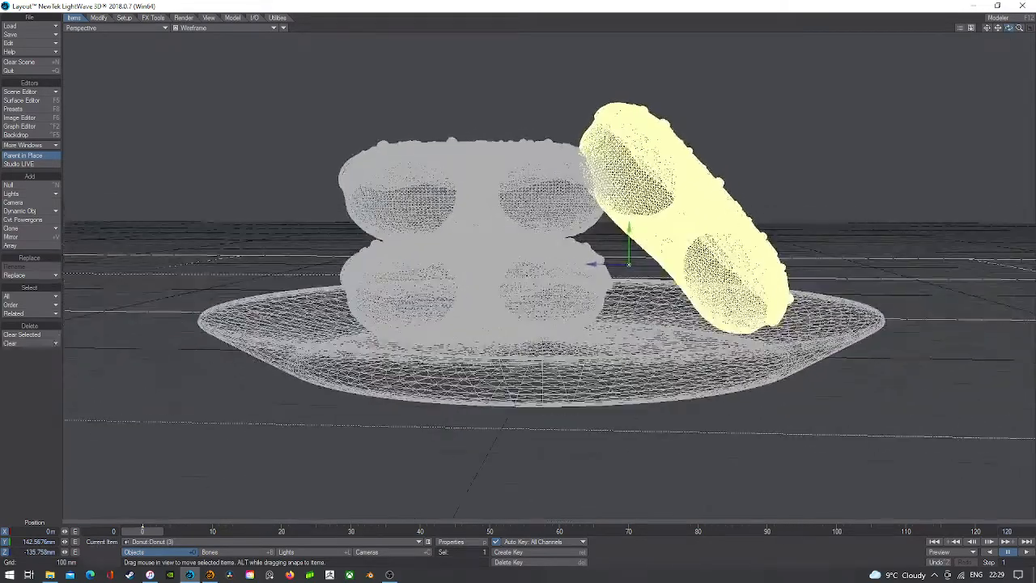
- Shift the leaning donut away from the stack along Z and adjust its pitch to about -46.8°
left_click_drag(595, 264, 632, 242)
key("y")
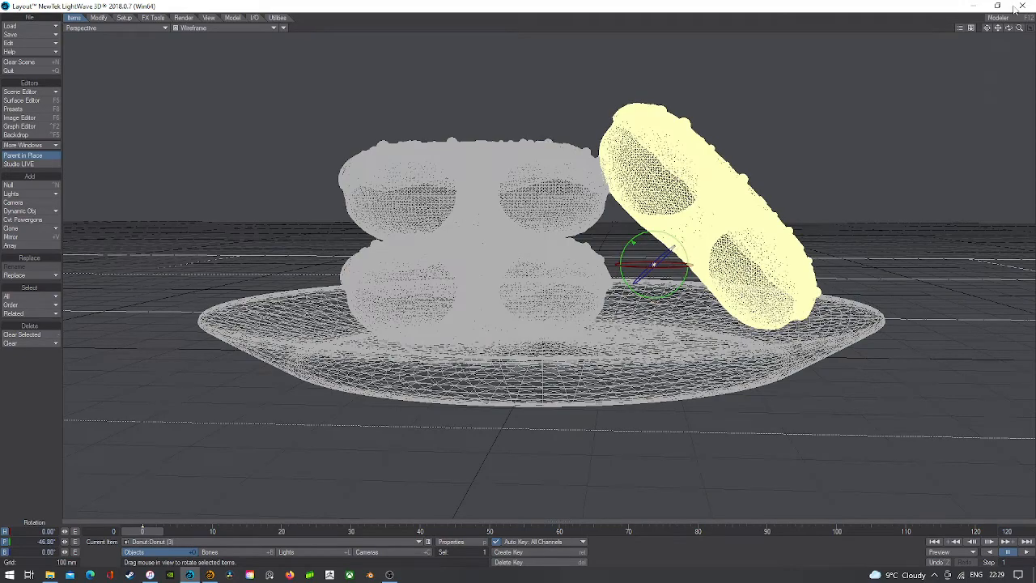
mouse_move(998, 28)
left_mouse_down()
mouse_move(1008, 20)
mouse_move(985, 35)
mouse_move(1013, 35)
left_mouse_up()
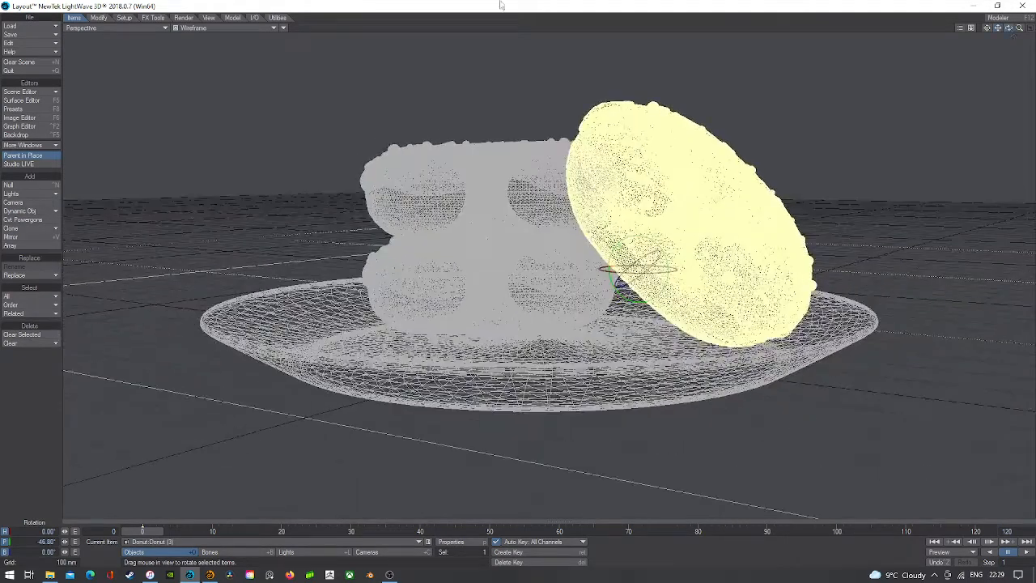
- In the shaded Top view, offset the lower stacked donut to an X position of about -61 mm
left_click(127, 29)
left_click(127, 23)
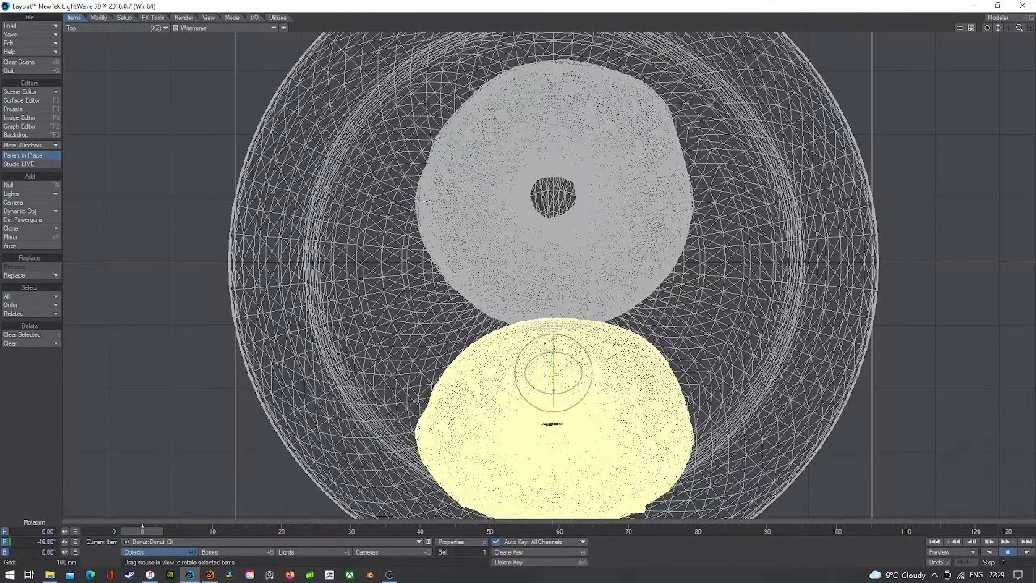
left_click(494, 204)
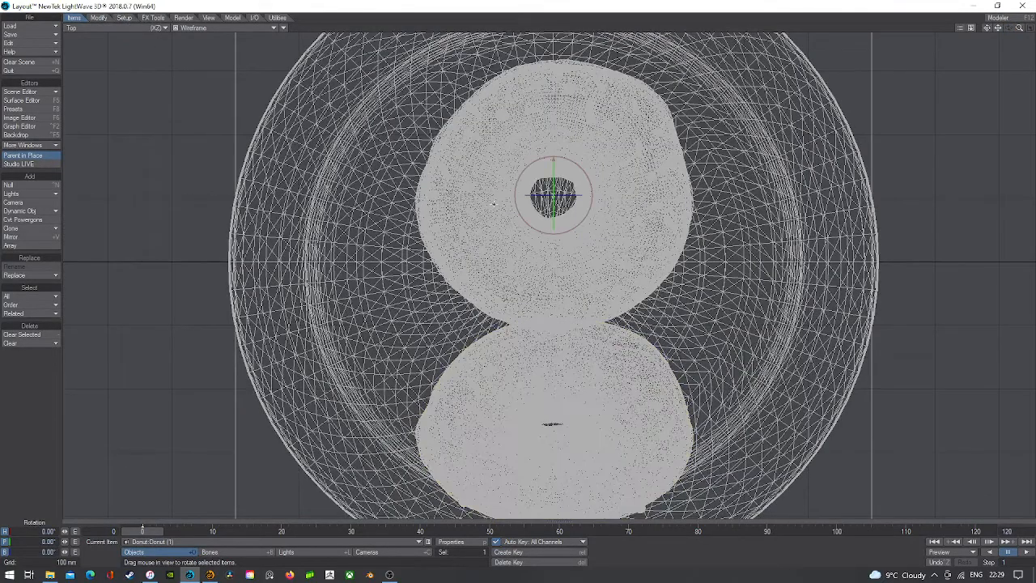
left_click(222, 28)
left_click(243, 46)
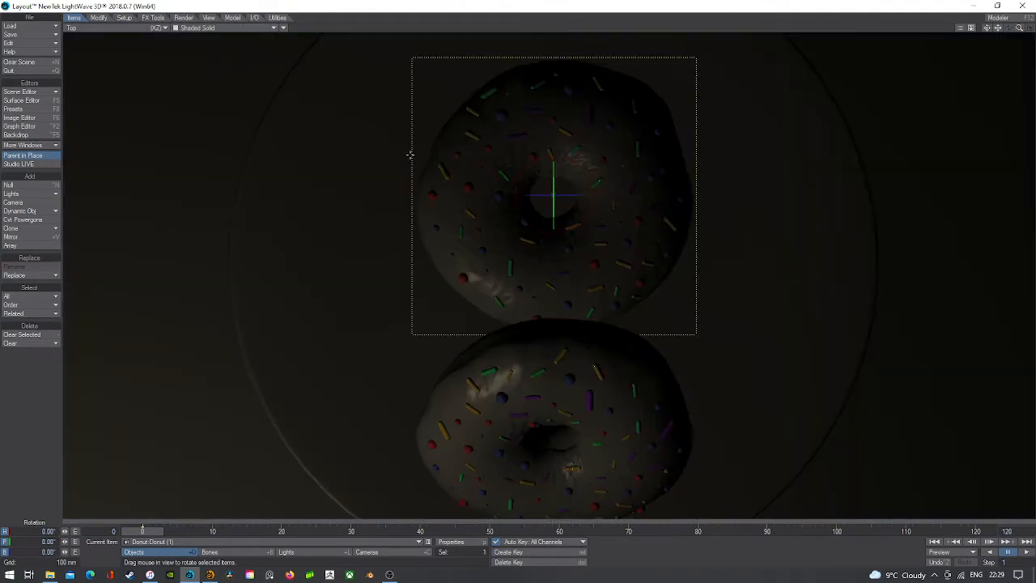
key("t")
left_click_drag(553, 195, 515, 195)
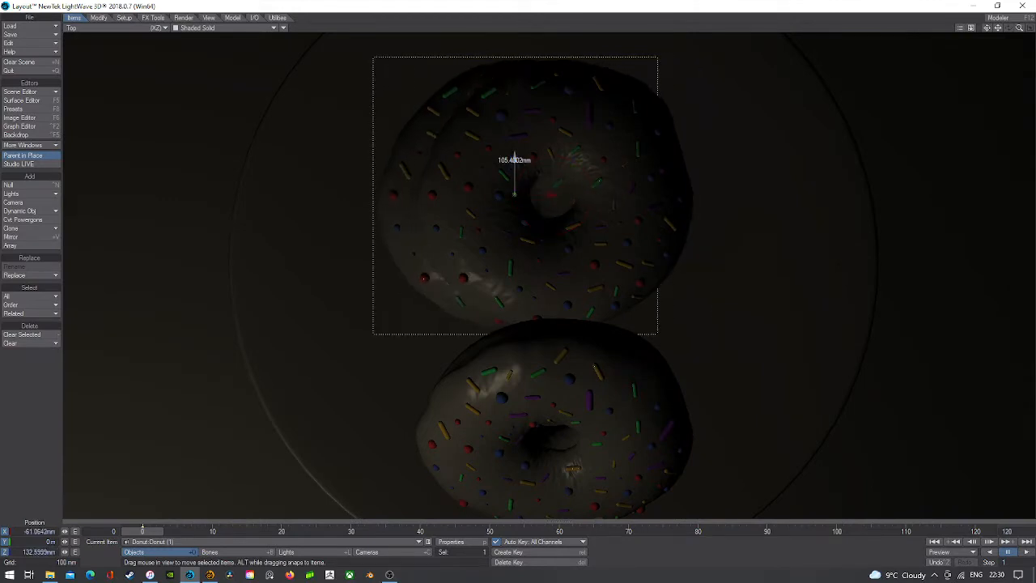
- Rotate the lower stacked donut's heading, turn the upper one's heading to about -23.2°, and check them through the camera
left_click_drag(511, 159, 603, 156)
key("y")
left_click(673, 231)
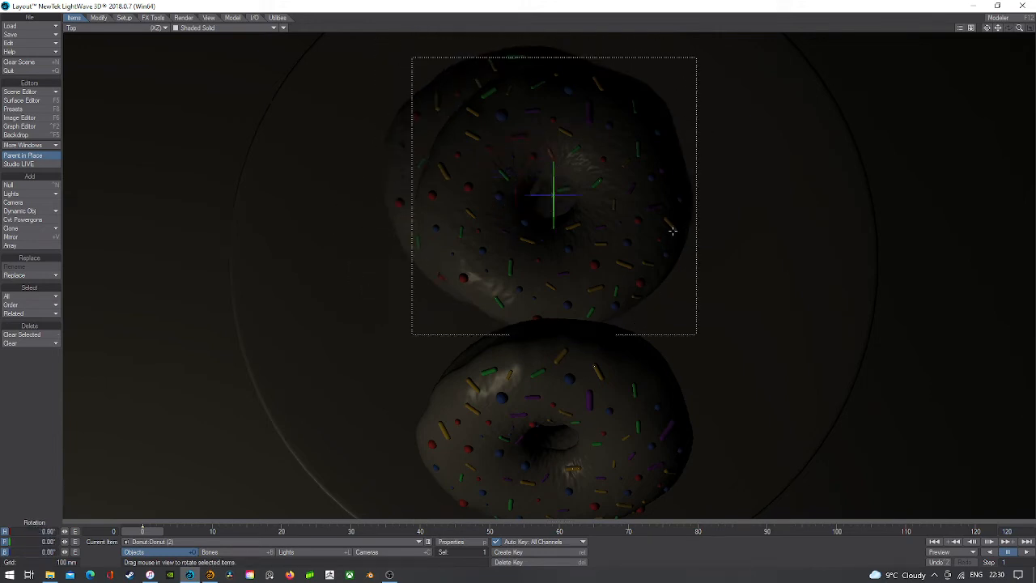
left_click_drag(553, 158, 515, 158)
left_click(113, 27)
mouse_move(117, 91)
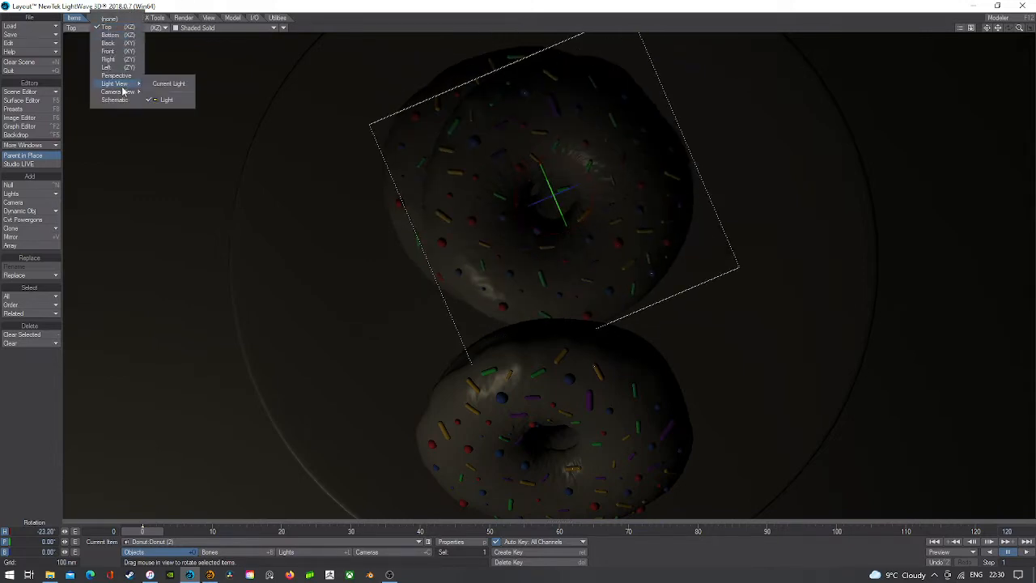
left_click(169, 108)
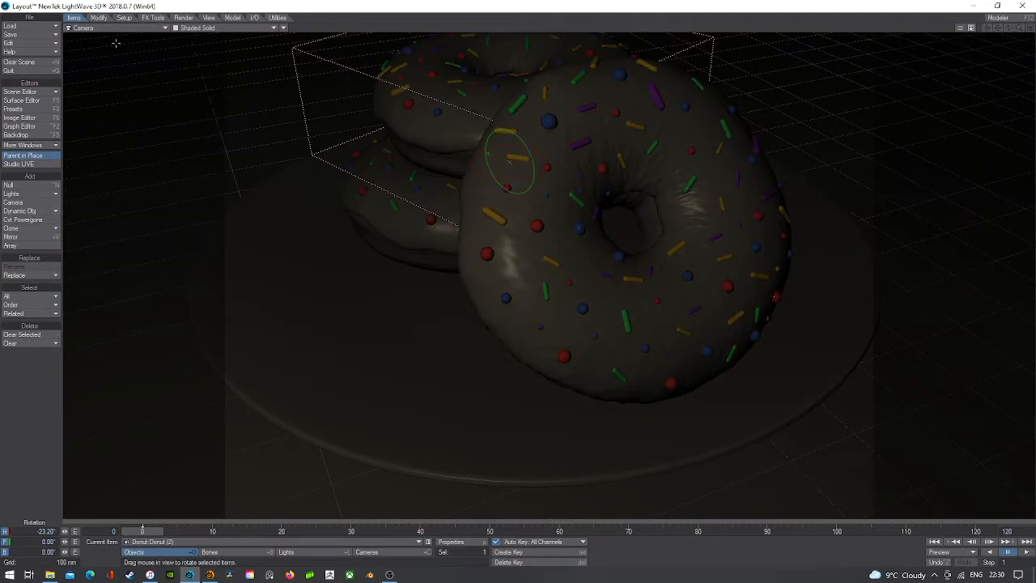
- Scale the upper stacked donut down uniformly to about 0.958 with the Size tool
left_click(101, 17)
left_click(11, 261)
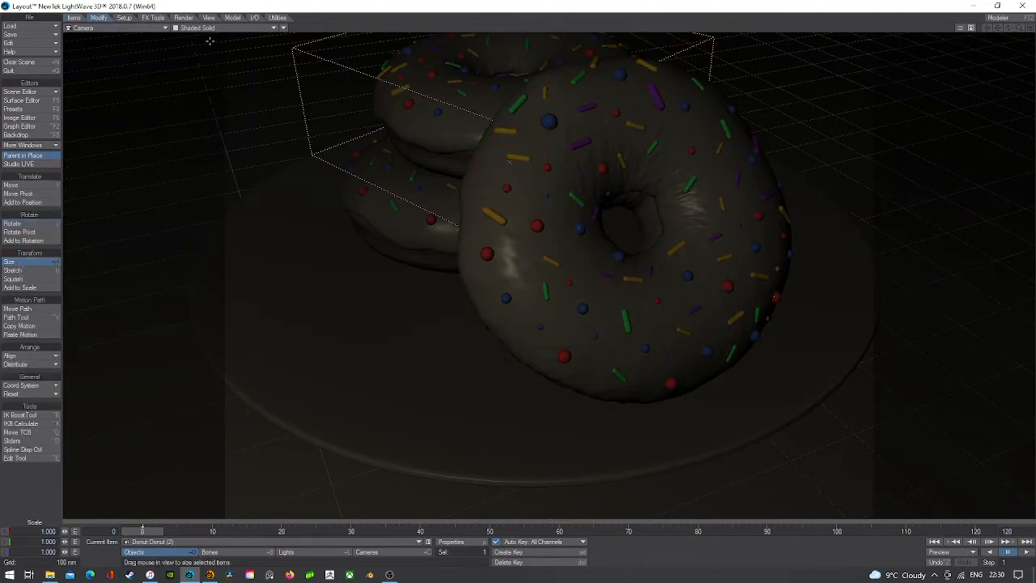
left_click(122, 30)
left_click(122, 27)
left_click_drag(446, 111, 421, 111)
- In the Perspective view, select the leaning donut and scale it down uniformly to about 0.854
left_click(113, 27)
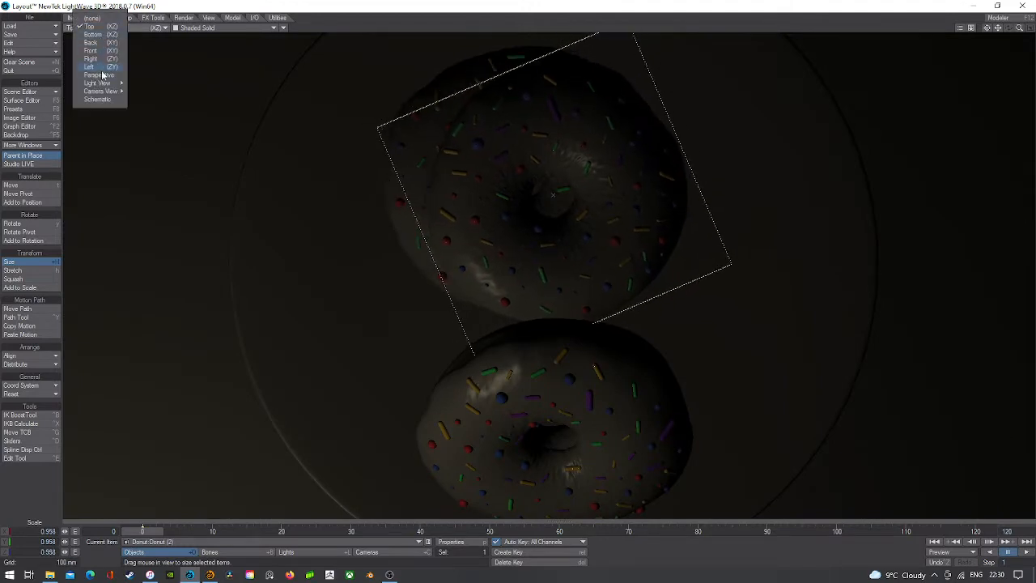
left_click(97, 67)
left_click_drag(1009, 34, 779, 185)
left_click(745, 208)
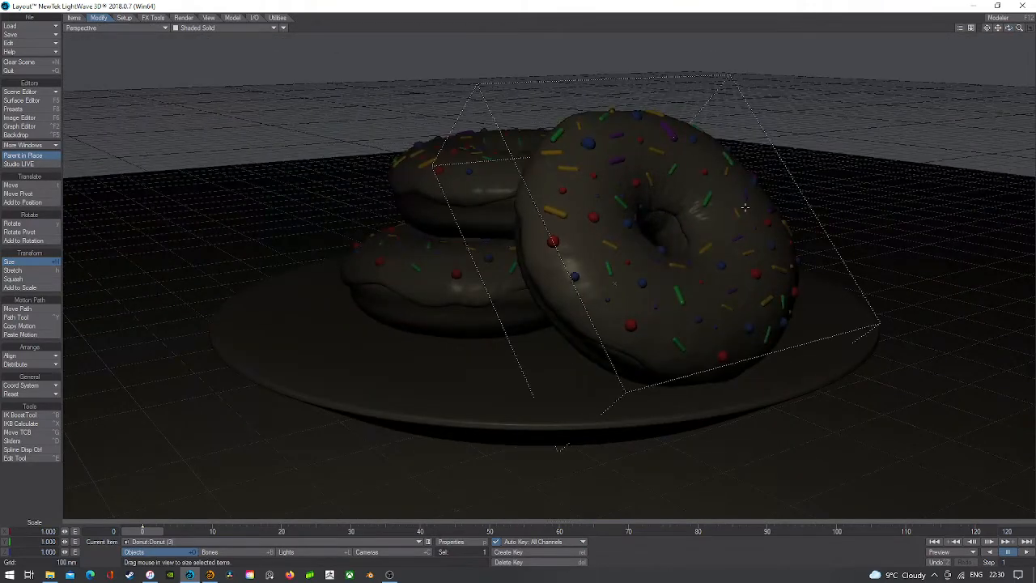
left_click_drag(126, 229, 103, 229)
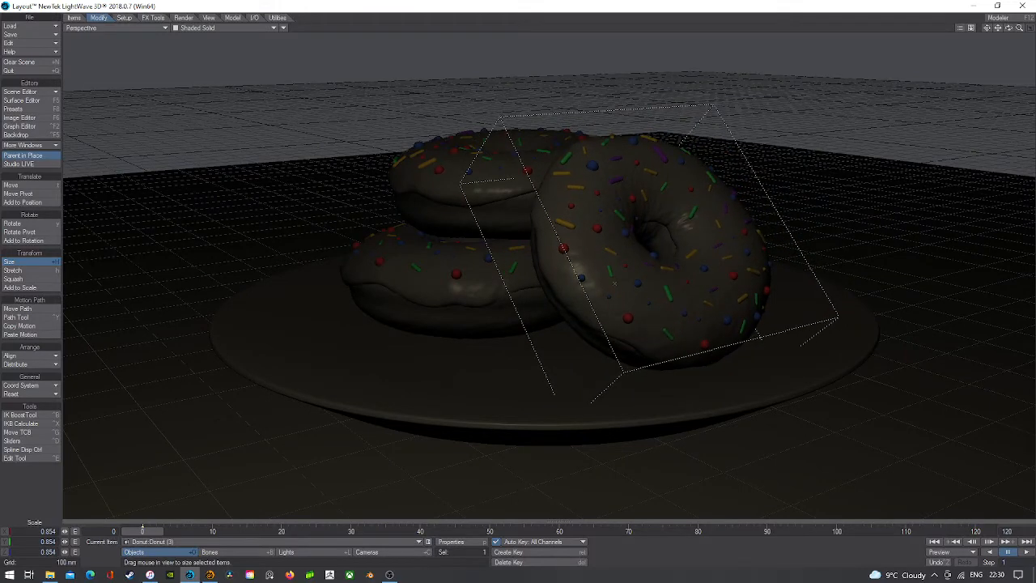
- Move the leaning donut against the stack at about Z -163.6 mm and lower it onto the plate at about Y 110.6 mm
left_click_drag(1005, 28, 1009, 31)
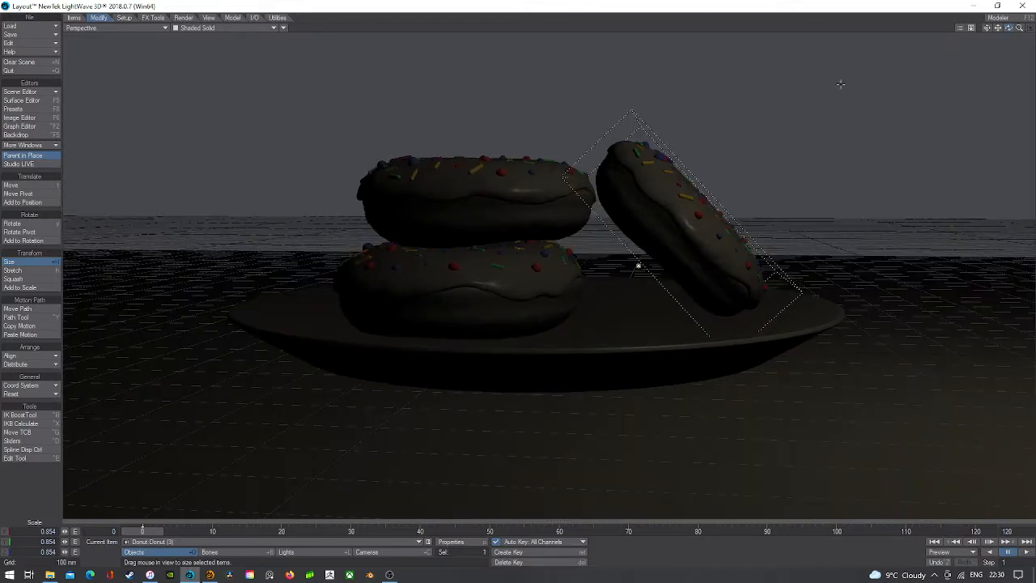
key("t")
left_click_drag(603, 266, 595, 267)
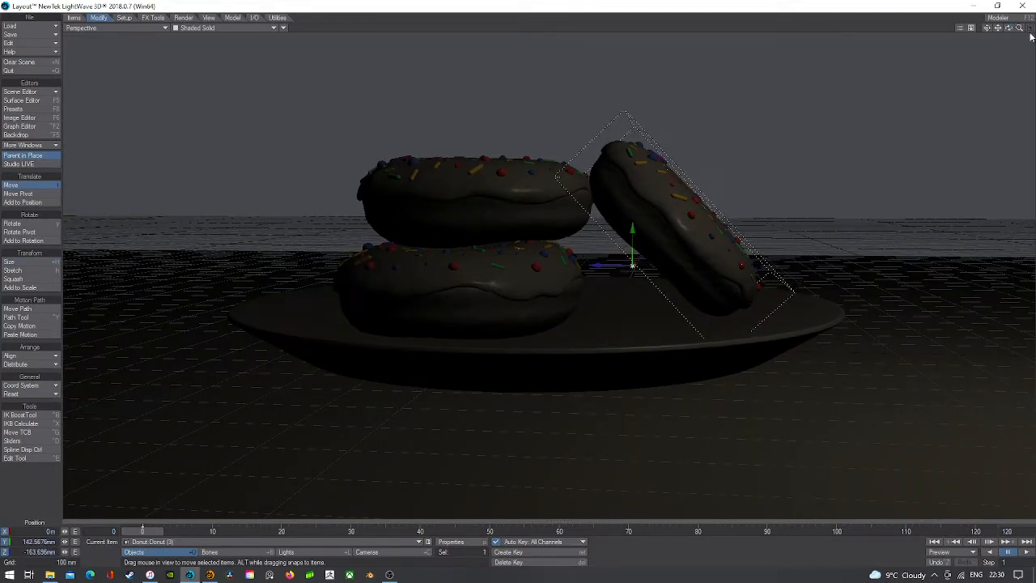
left_click_drag(1009, 29, 1008, 33)
left_click_drag(637, 226, 636, 243)
left_click_drag(1012, 29, 1012, 41)
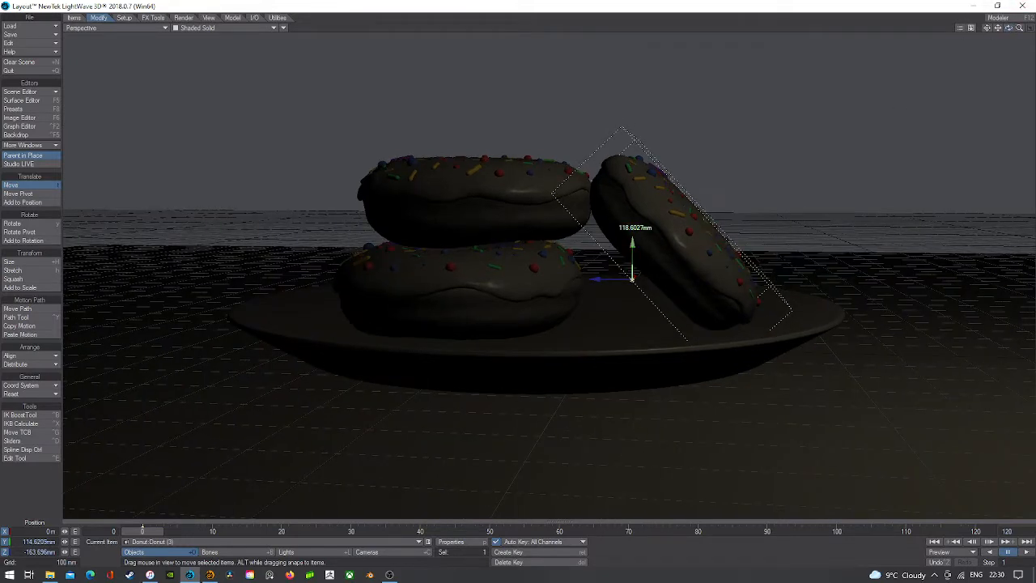
left_click_drag(637, 243, 636, 248)
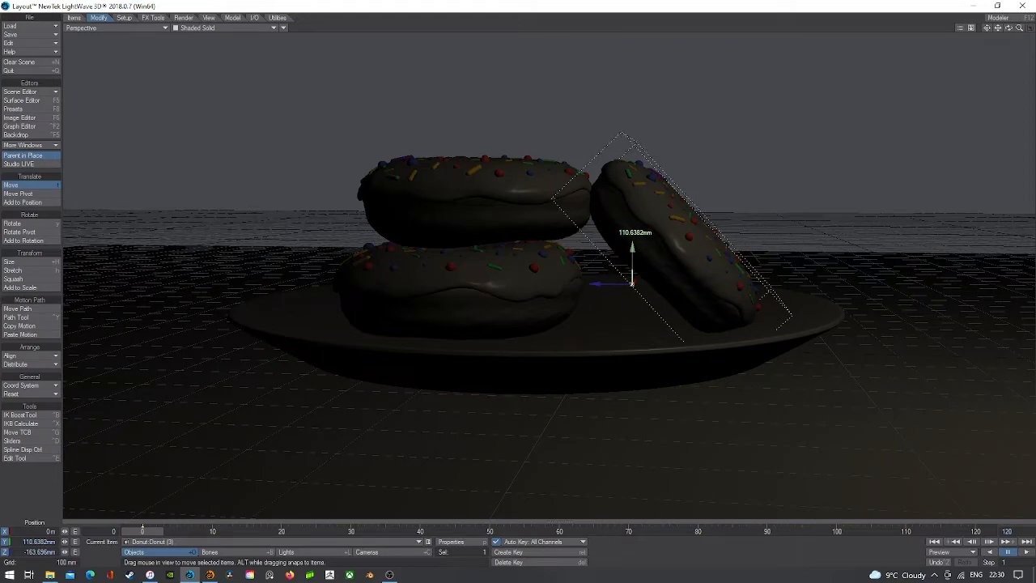
left_click_drag(1012, 29, 798, 5)
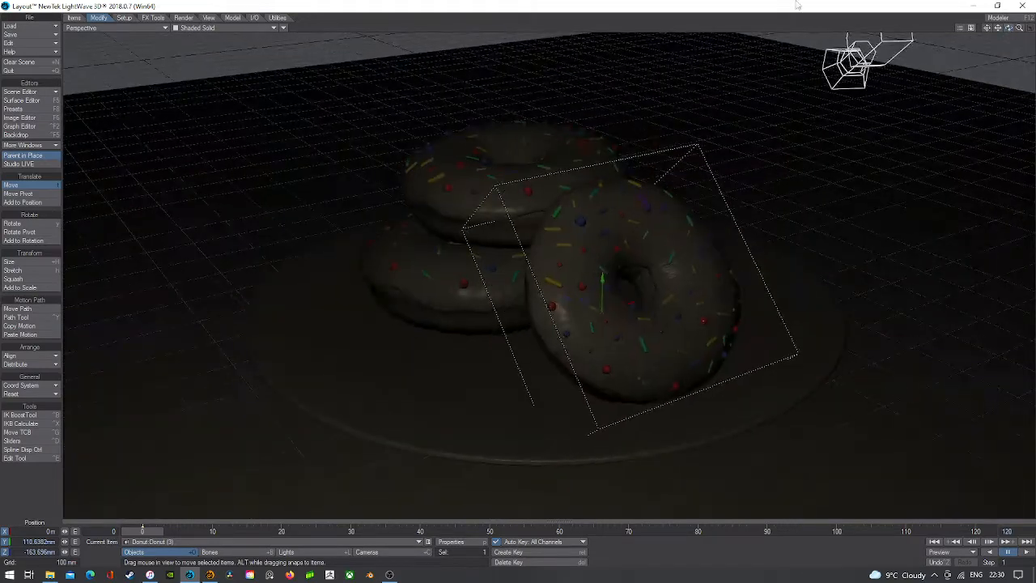
- Through the camera view, move the camera to about X -694 mm and Z -773 mm and turn it to reframe the donuts
left_click(97, 29)
mouse_move(146, 94)
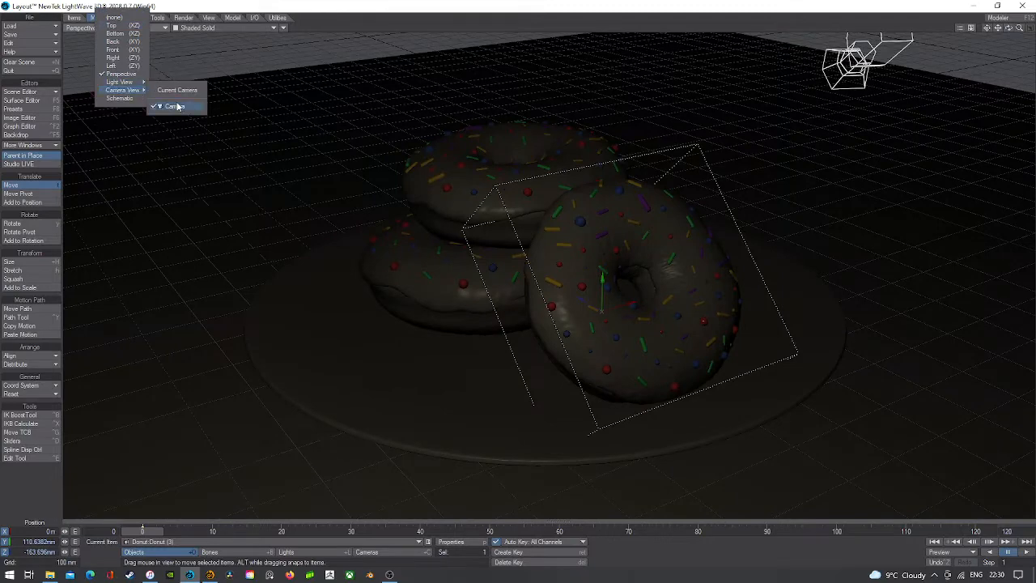
left_click(175, 106)
left_click(369, 552)
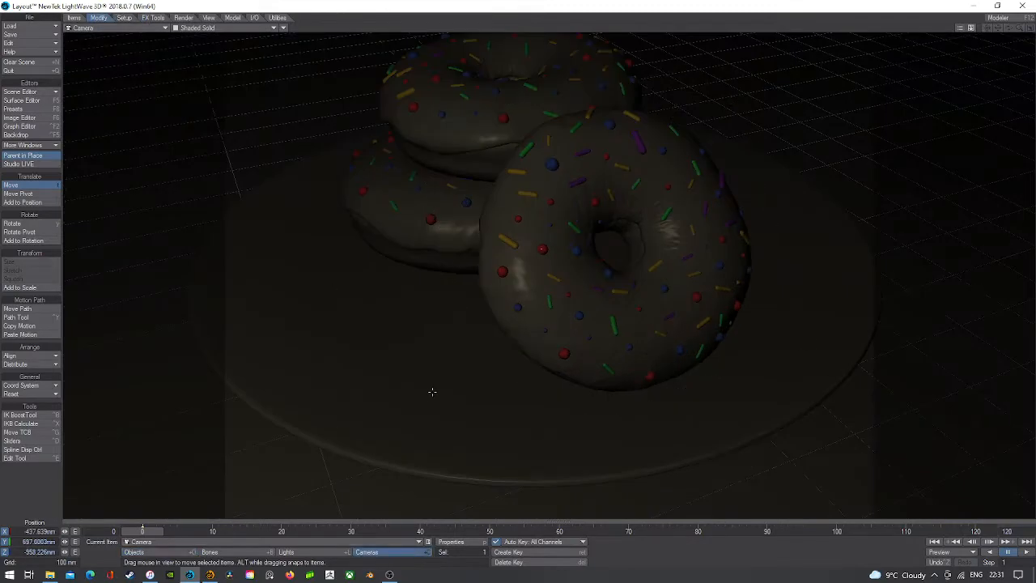
left_click_drag(432, 392, 410, 387)
key("y")
key("t")
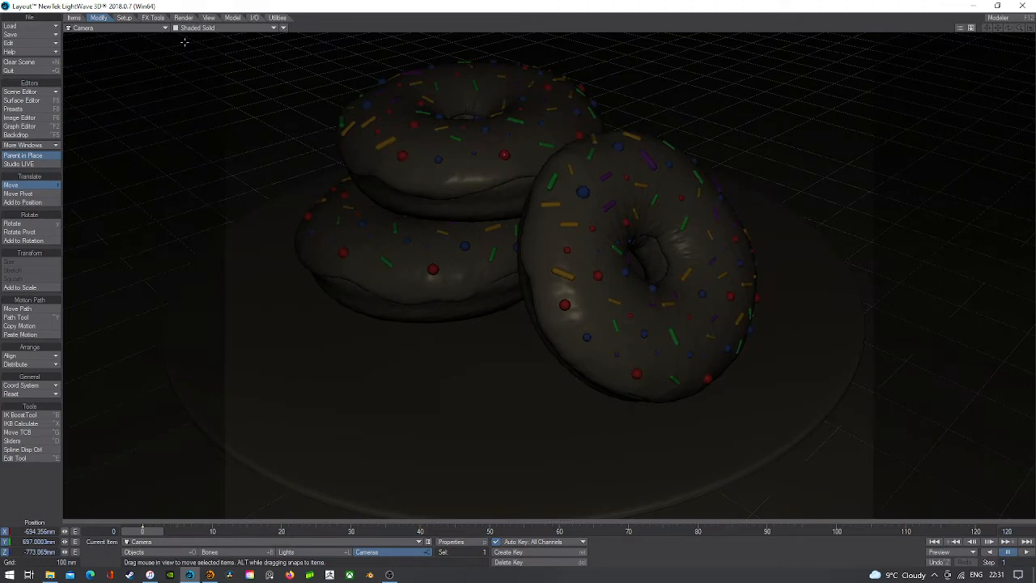
- Check the camera's placement in the Perspective view, return to the camera view and switch its shading to VPR
left_click(154, 28)
left_click(147, 64)
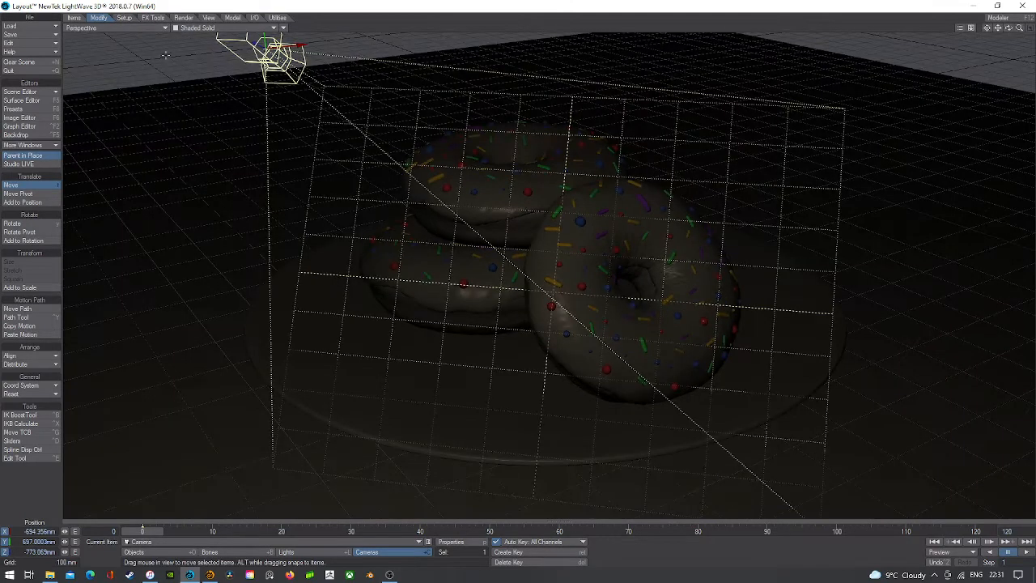
left_click(162, 27)
mouse_move(134, 92)
left_click(185, 110)
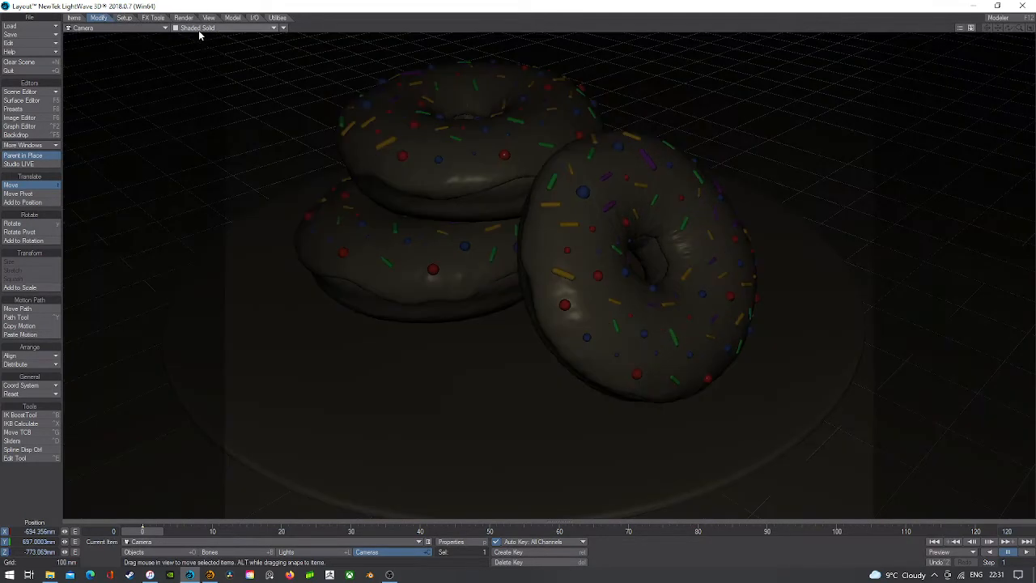
left_click(199, 29)
left_click(192, 78)
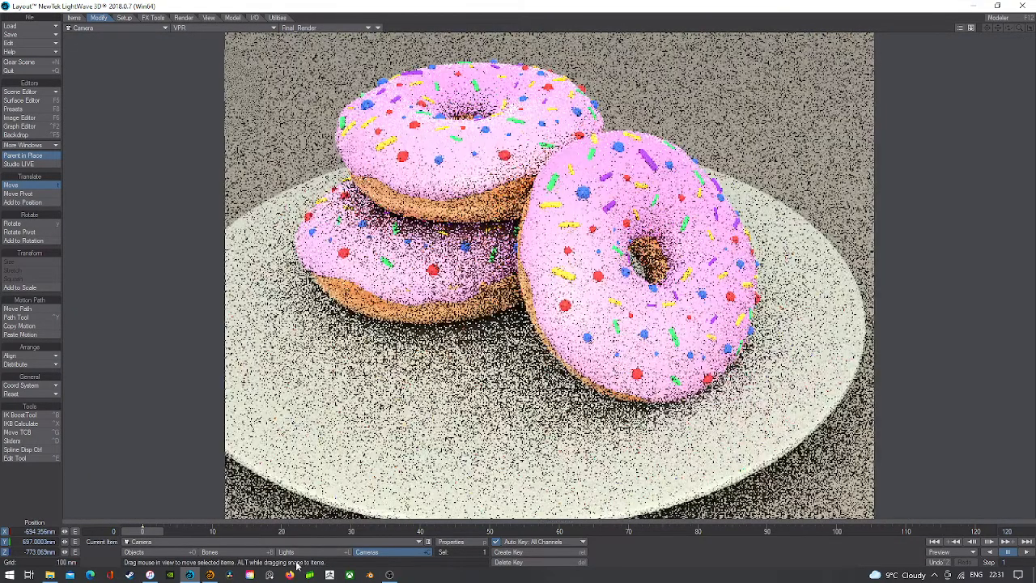
- Set the area light's intensity to 2.0 lx
left_click(303, 551)
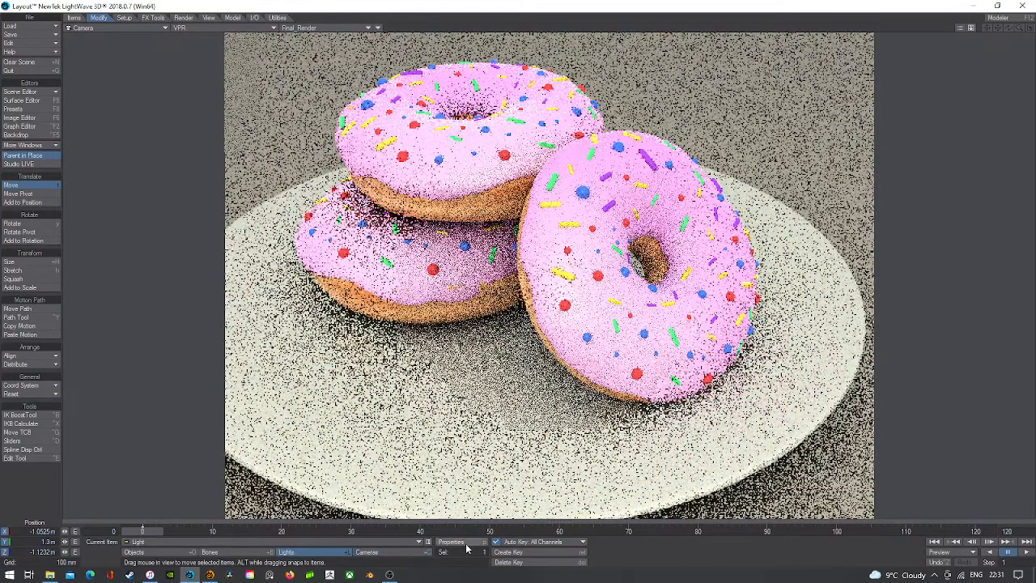
left_click(453, 541)
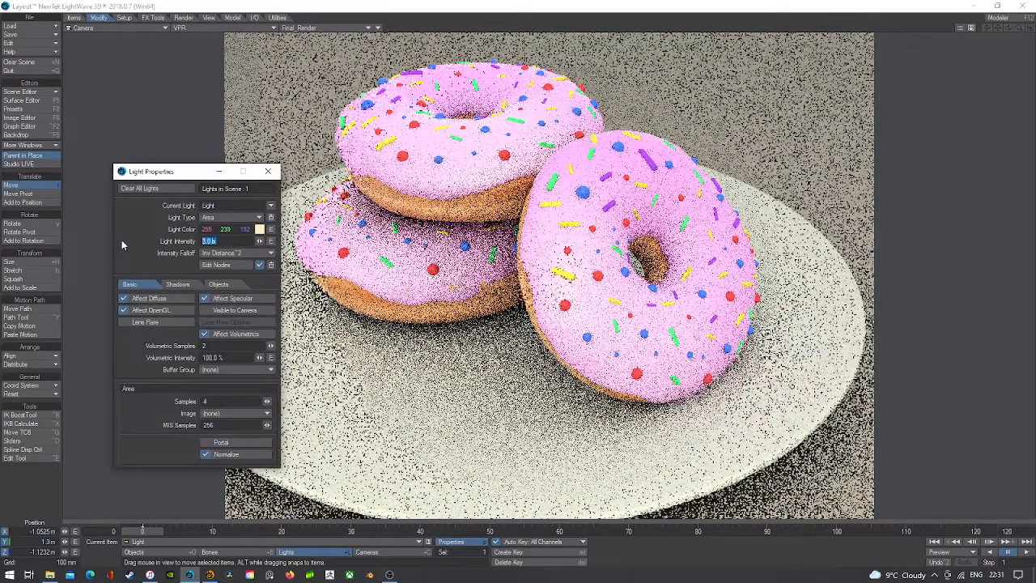
type("2")
key("Tab")
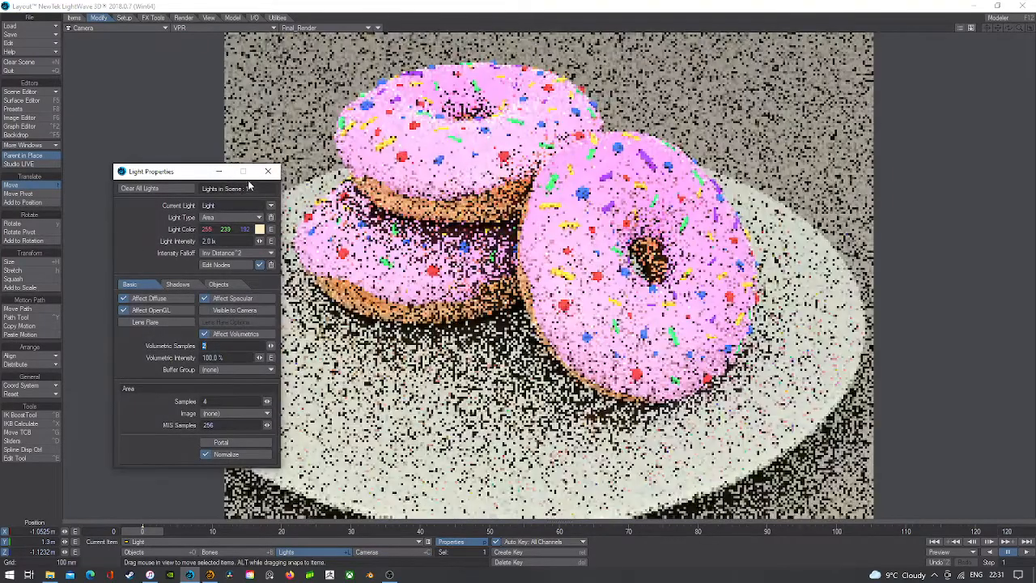
left_click(269, 172)
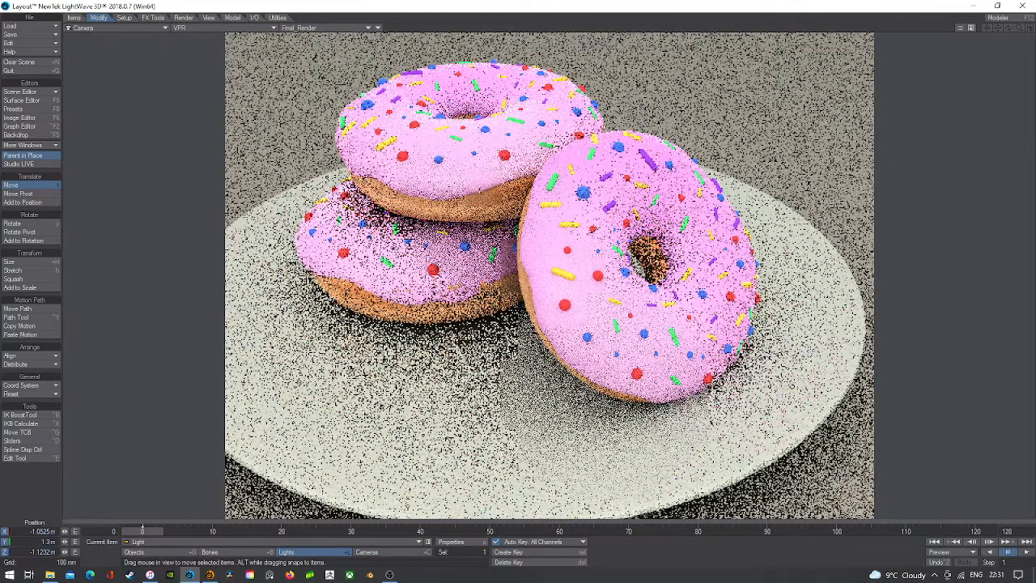
- Set the layer opacity of the backdrop Textured Environment's gradient to 75%
left_click(27, 136)
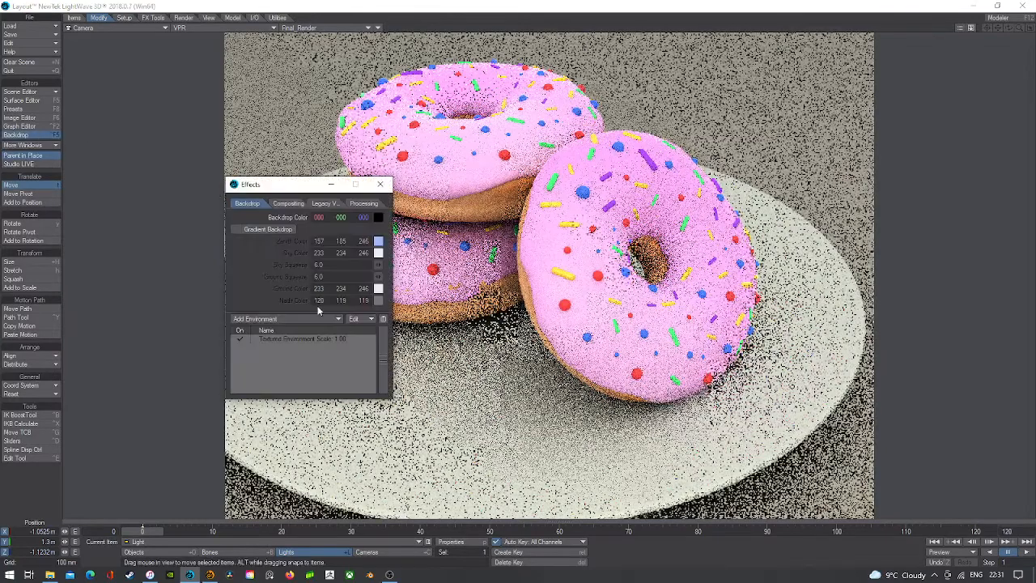
left_click(314, 342)
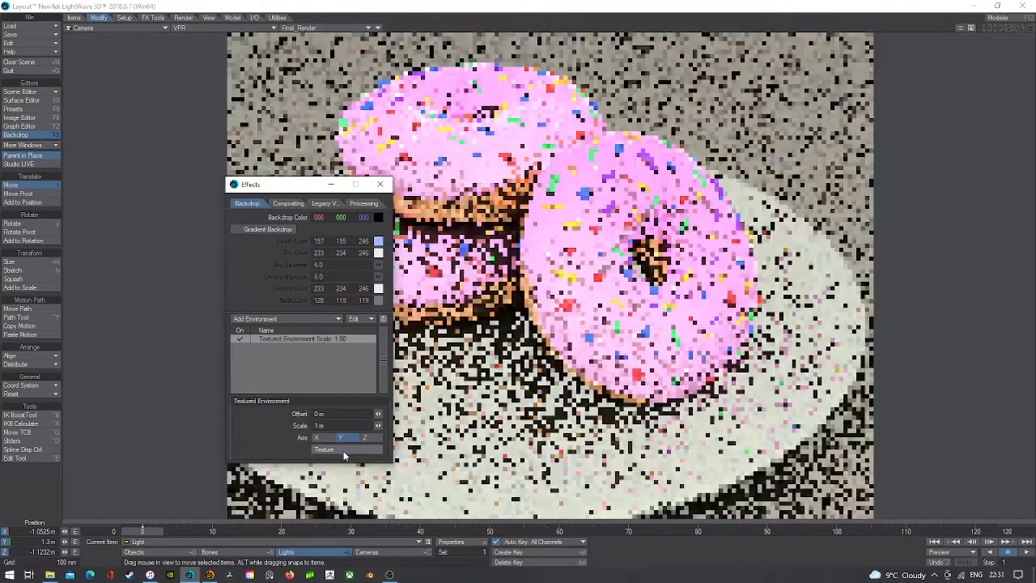
left_click(340, 451)
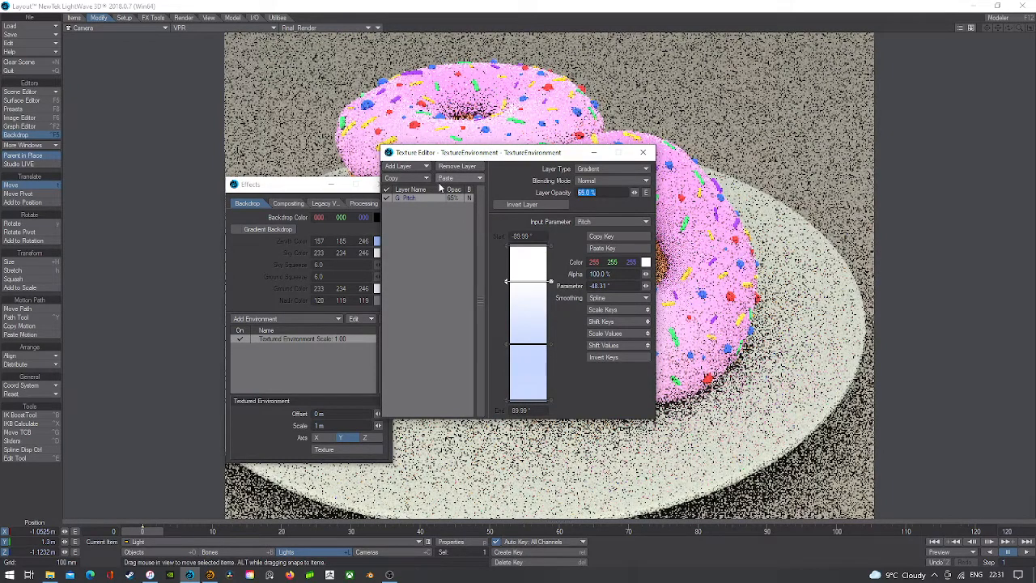
key("Return")
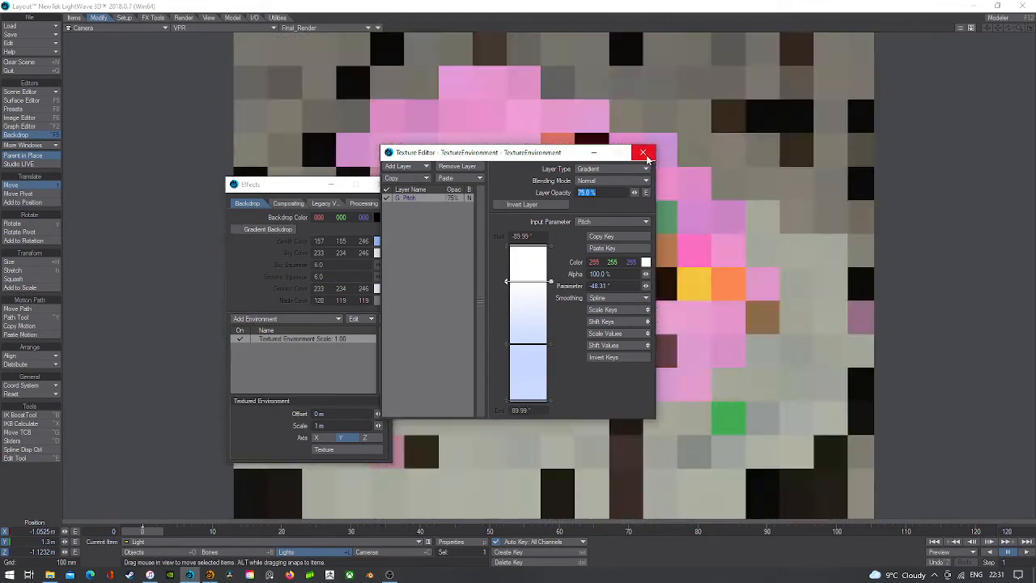
- Close the texture and backdrop settings, and set the area light's intensity to 6.0 lx
left_click(643, 152)
left_click(380, 184)
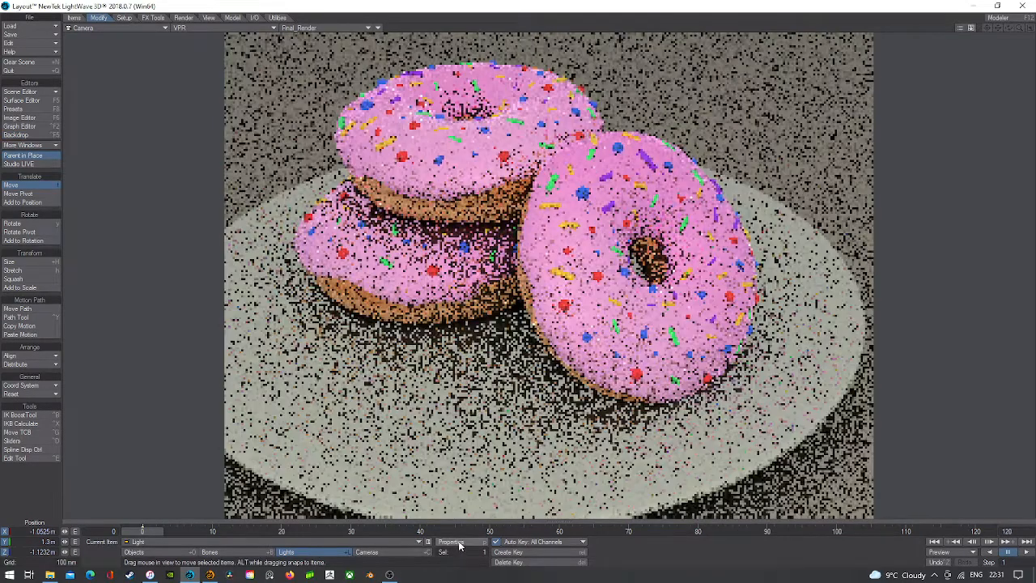
left_click(459, 544)
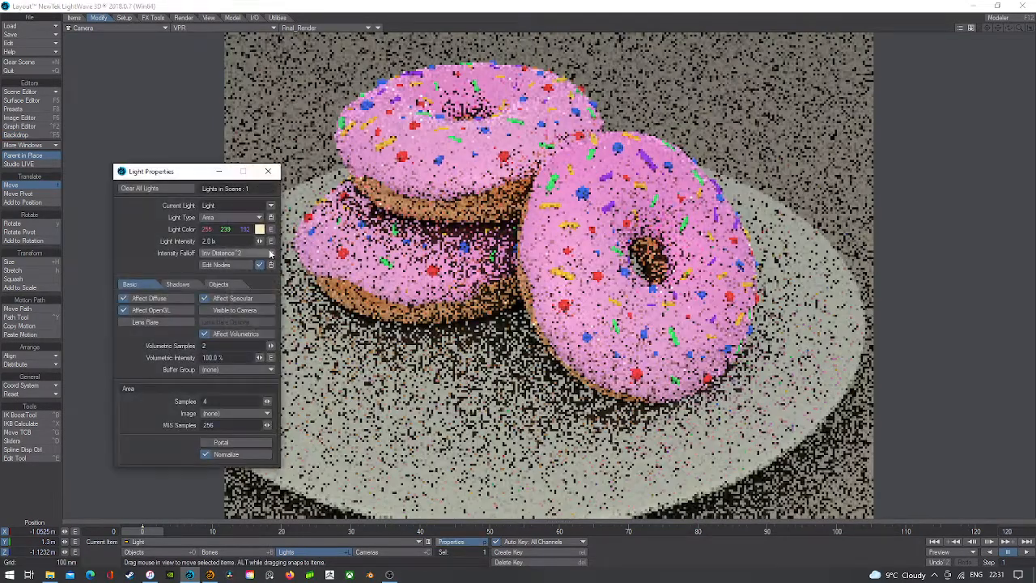
left_click_drag(243, 241, 85, 241)
type("6")
key("Return")
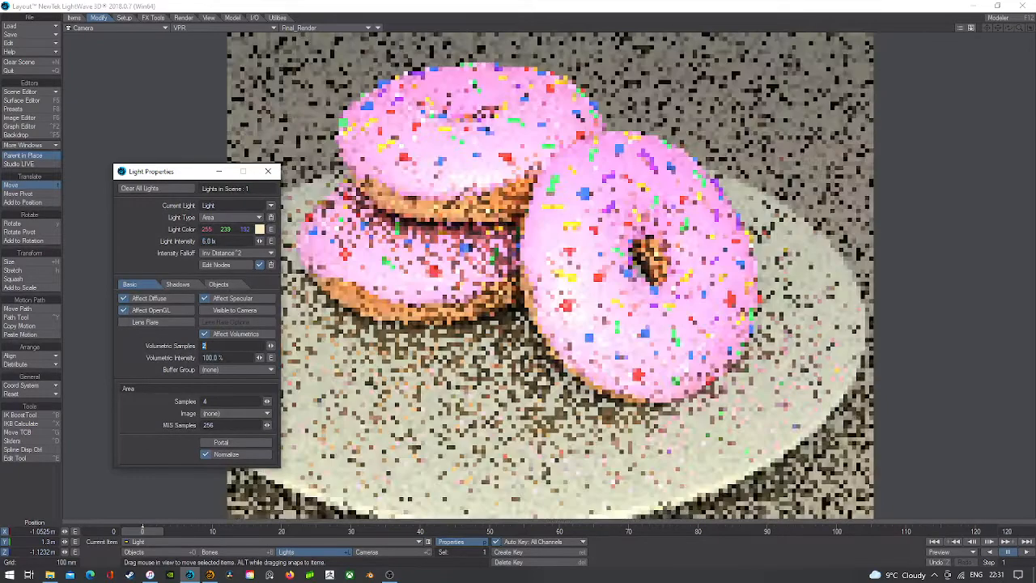
left_click(268, 171)
- Look through the area light and switch the viewport shading to Shaded Solid
left_click(112, 27)
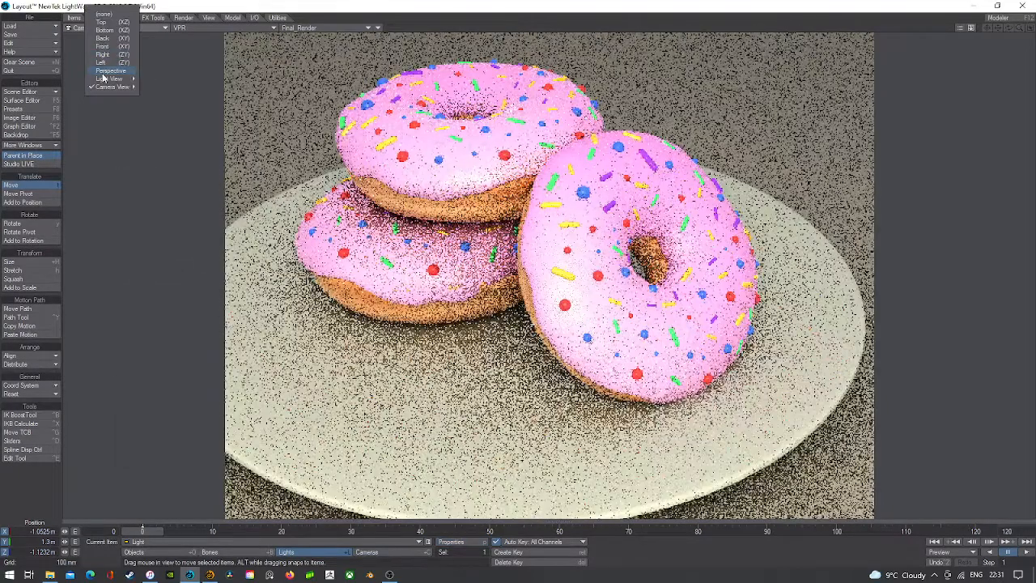
mouse_move(119, 81)
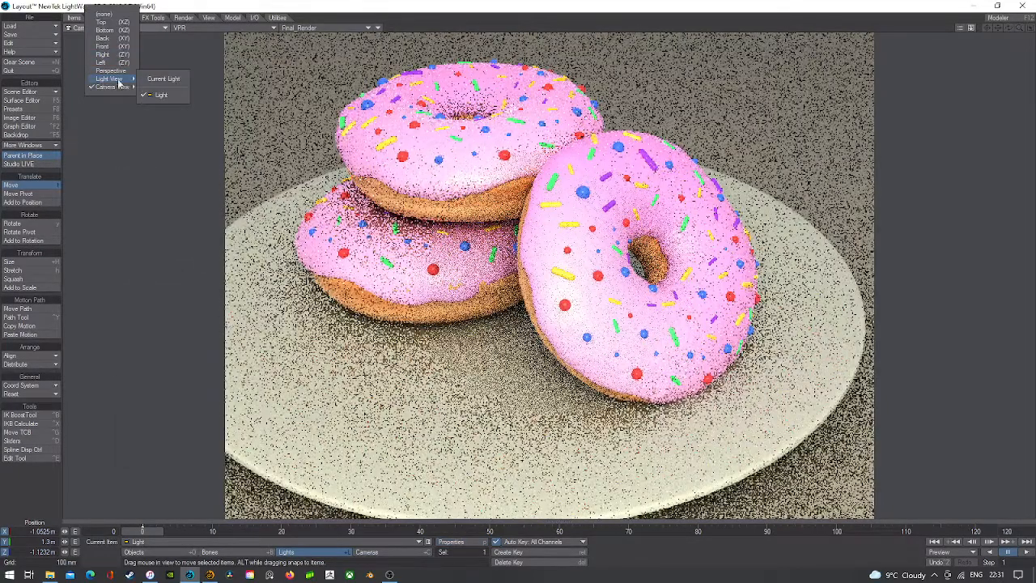
left_click(171, 96)
left_click(194, 28)
left_click(190, 51)
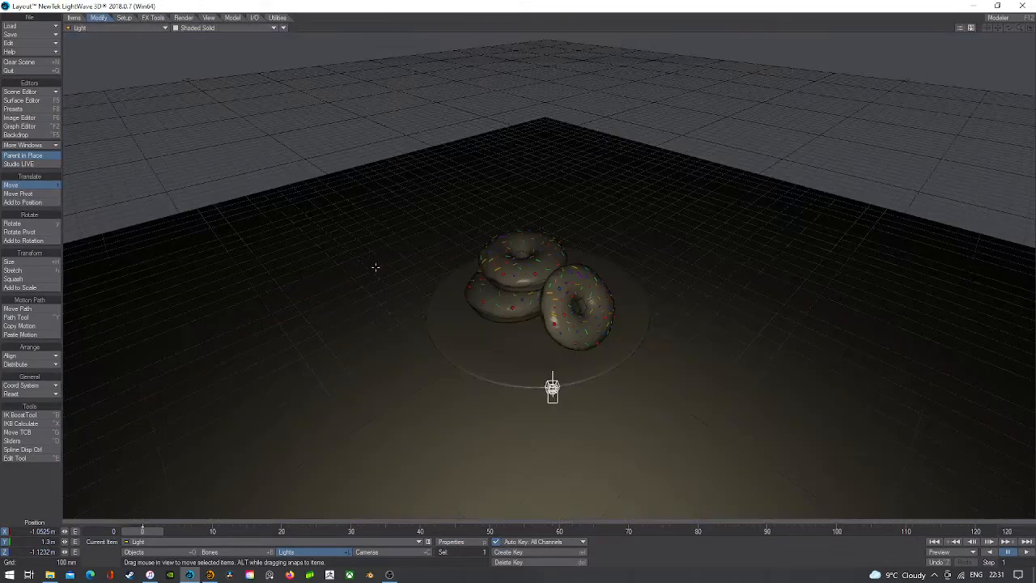
- Move the light to the other side of the donuts and aim it at them, at about heading 208.6° and pitch 39.1°
left_click_drag(429, 329, 565, 368)
key("y")
left_click_drag(566, 368, 583, 433)
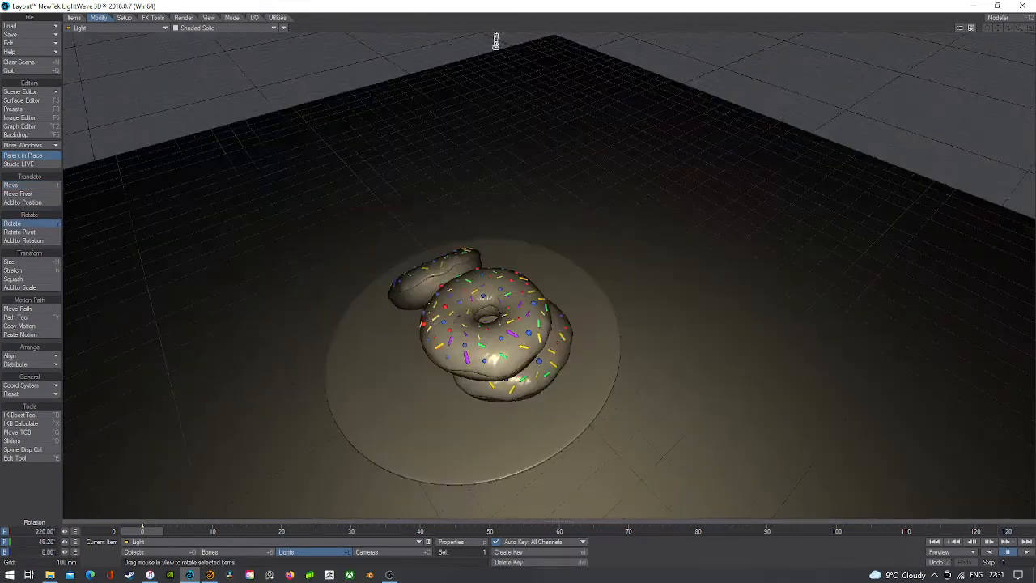
key("t")
right_click_drag(583, 433, 583, 469)
right_click_drag(677, 431, 677, 454)
key("y")
left_click_drag(446, 336, 399, 287)
- Return to the camera view and preview the repositioned light in VPR
left_click(122, 27)
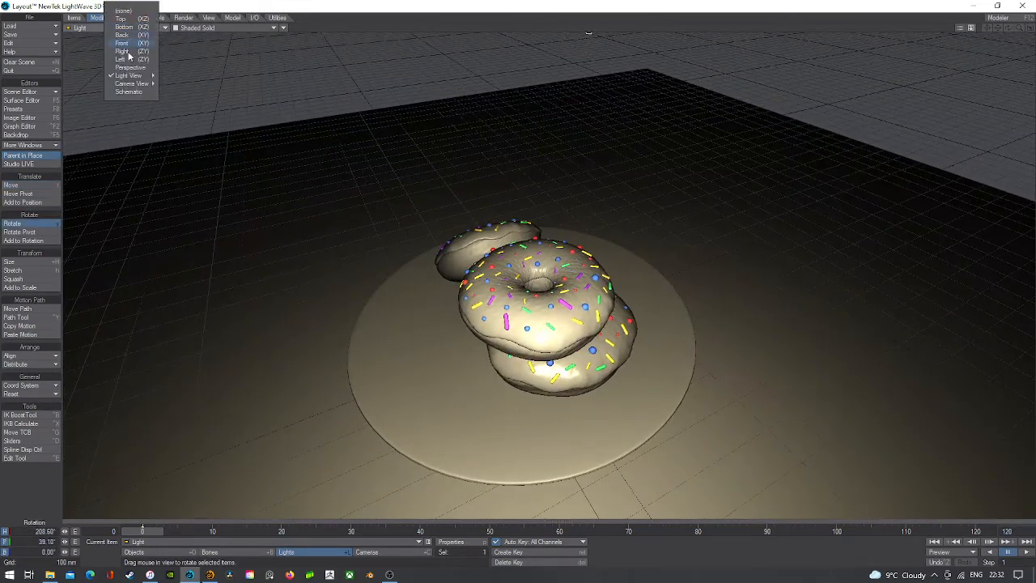
mouse_move(130, 87)
left_click(187, 101)
left_click(212, 28)
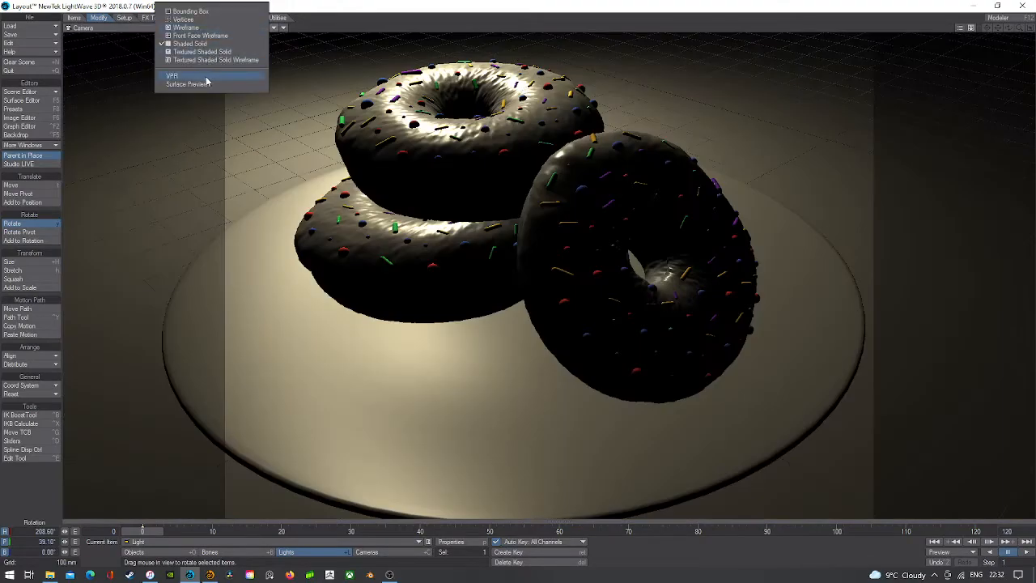
left_click(206, 77)
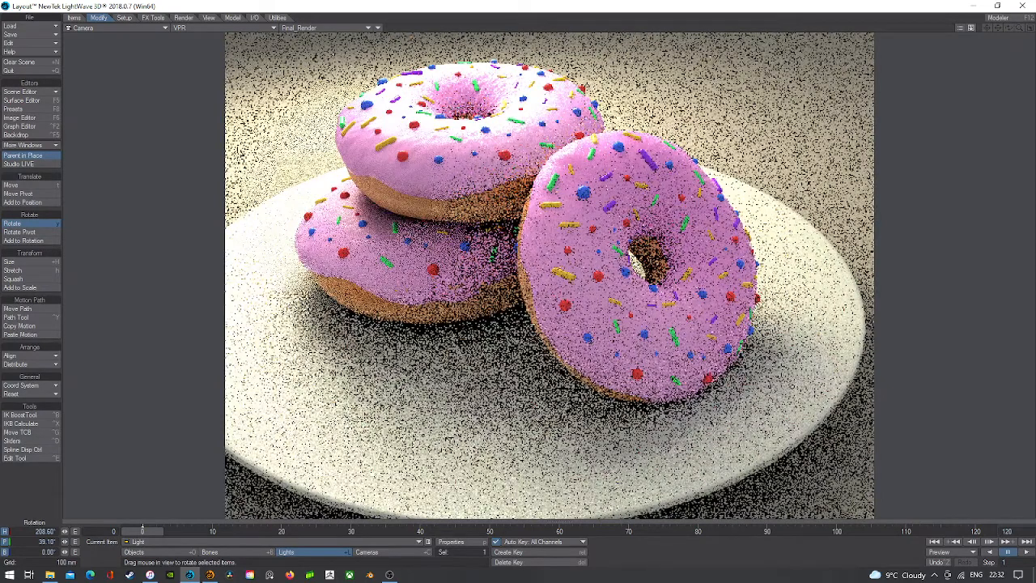
- Set the area light's intensity to 4.0 lx and clone the light once
left_click(452, 542)
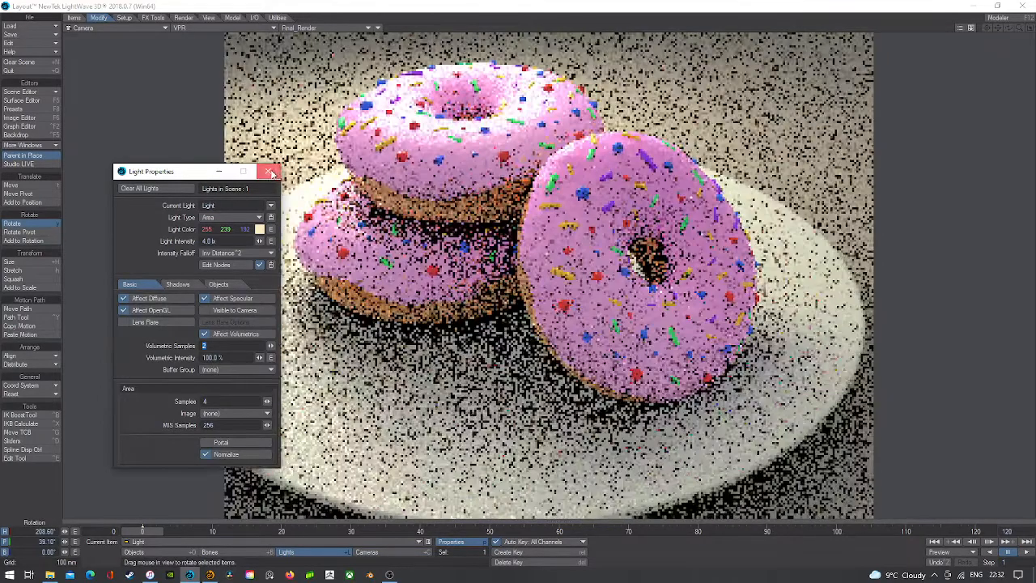
left_click(268, 171)
left_click(73, 17)
left_click(32, 228)
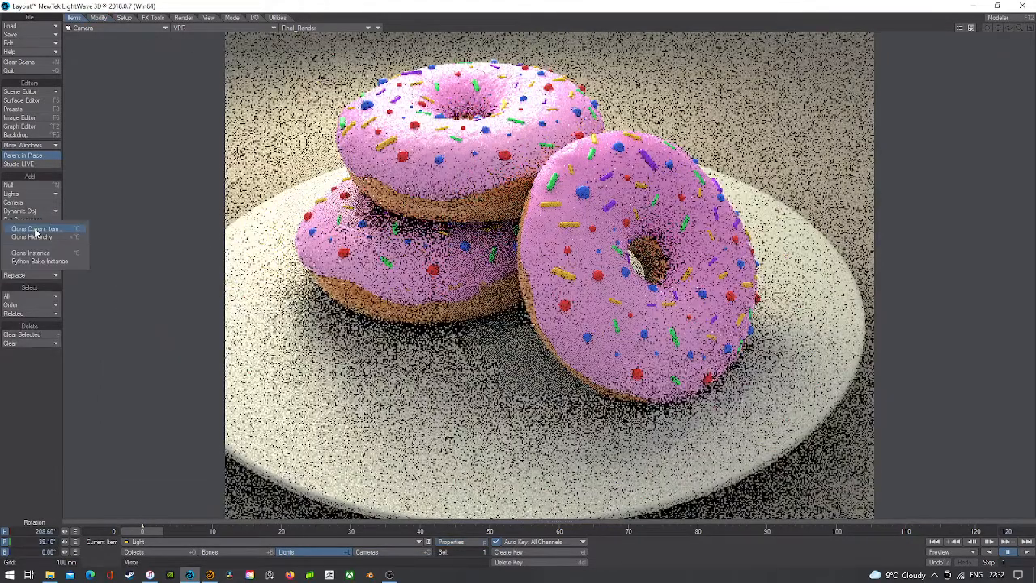
left_click(40, 231)
left_click(356, 83)
- Through the cloned light's view in Shaded Solid, move it to about X -789 mm, Y 877 mm, Z -533 mm and aim it at the donuts
left_click(219, 28)
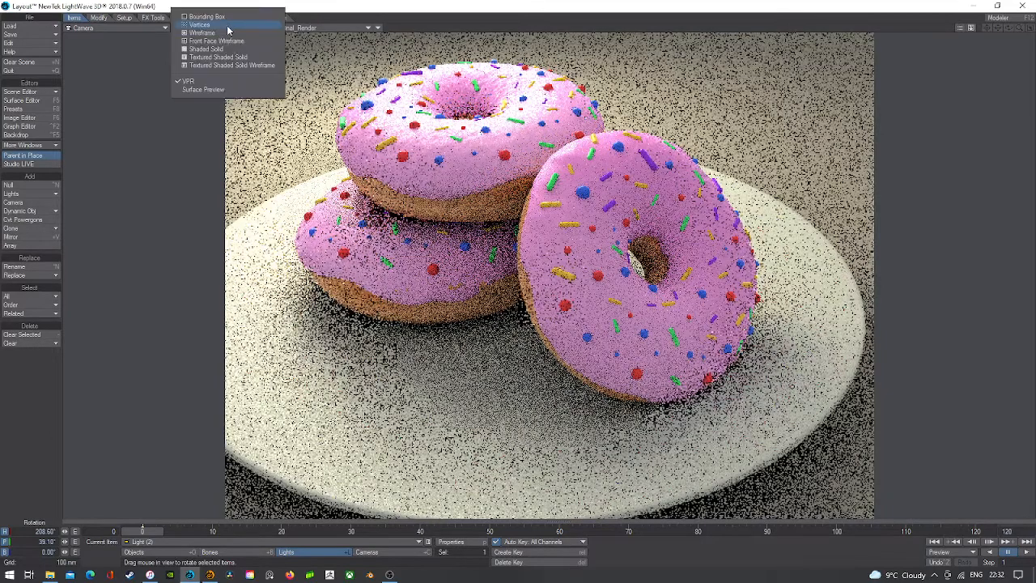
left_click(221, 50)
left_click(81, 28)
mouse_move(104, 74)
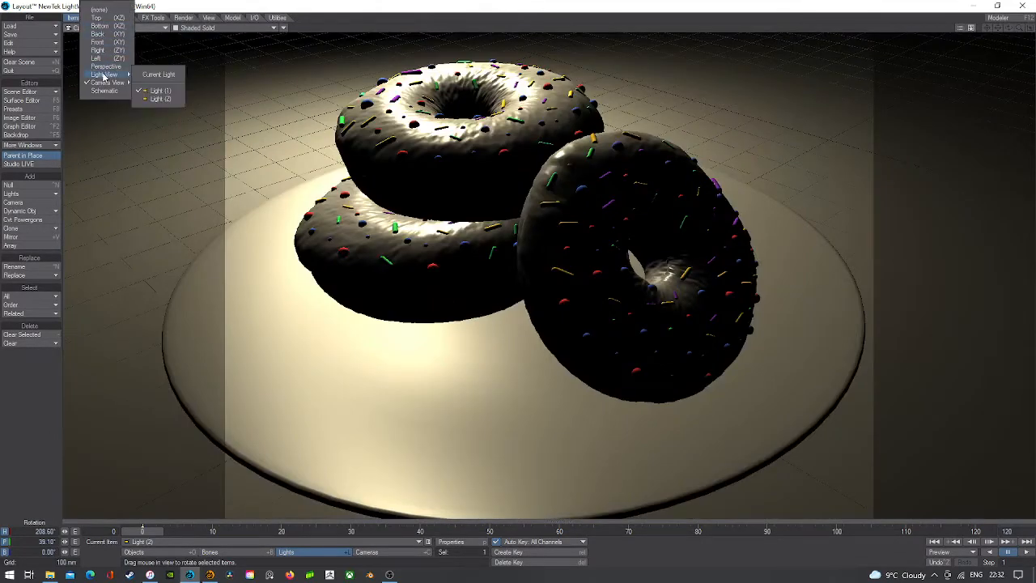
left_click(174, 99)
key("t")
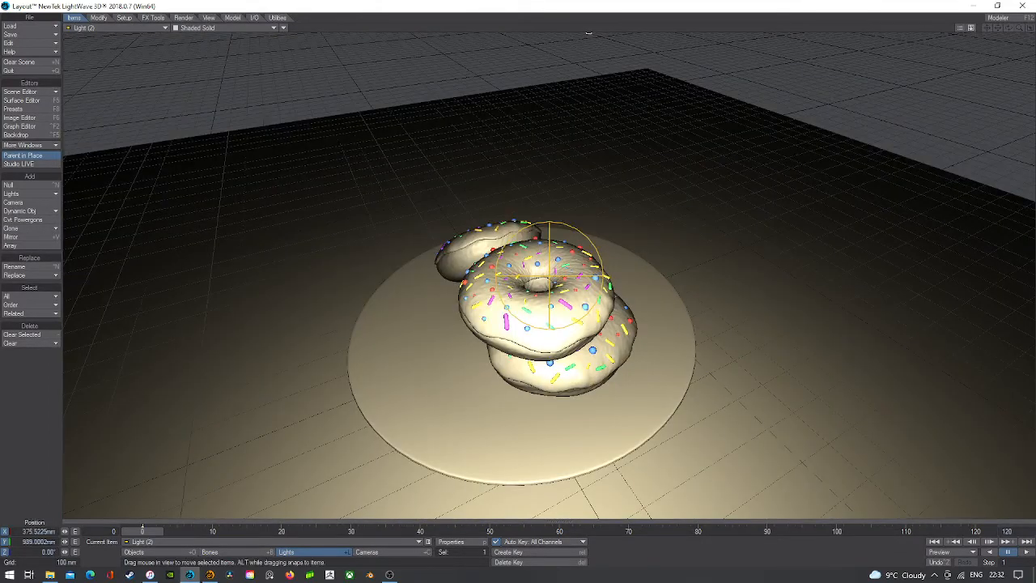
left_click_drag(436, 291, 485, 297)
key("y")
key("t")
- Set the cloned light's color to pale blue (191, 207, 255)
left_click(470, 542)
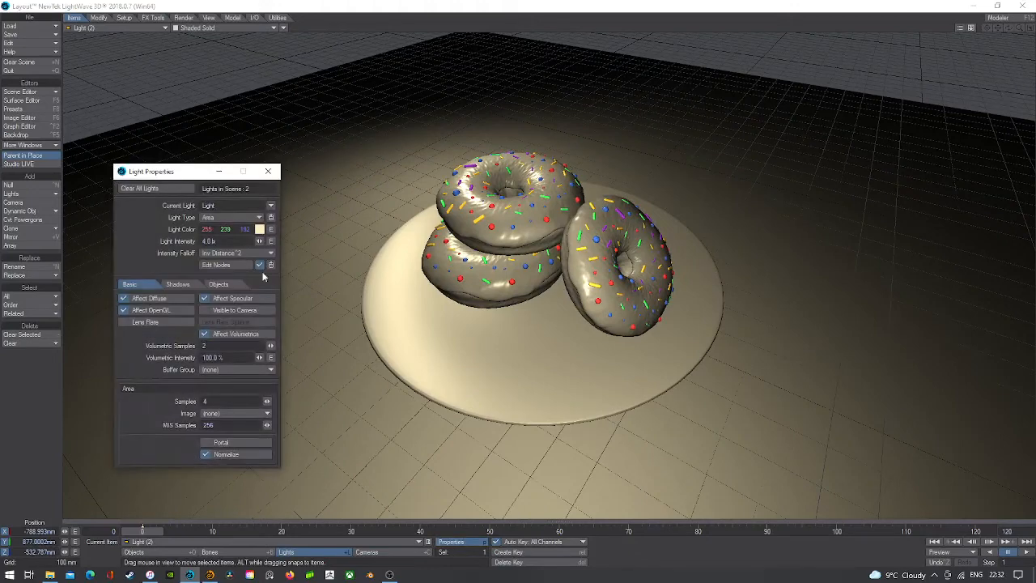
left_click(259, 231)
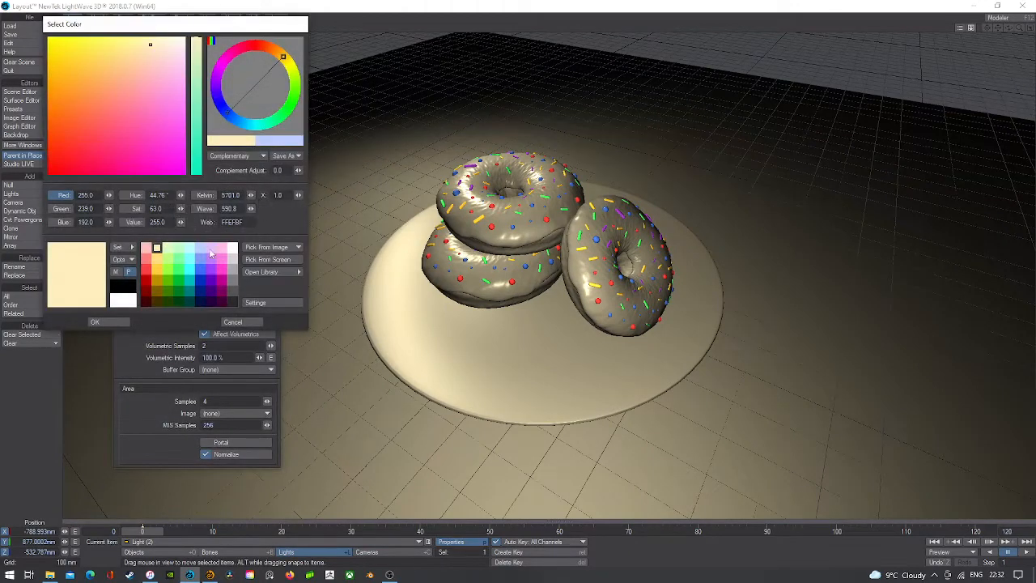
left_click(200, 249)
left_click(96, 322)
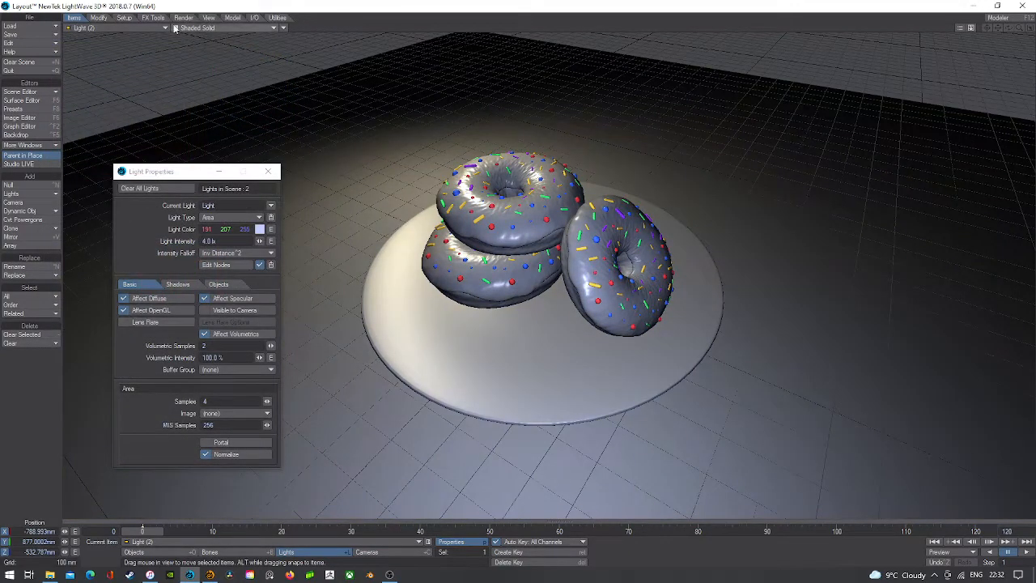
- Return to the camera view in VPR and set the cloned light's intensity to 2.0 lx
left_click(96, 28)
left_click(97, 88)
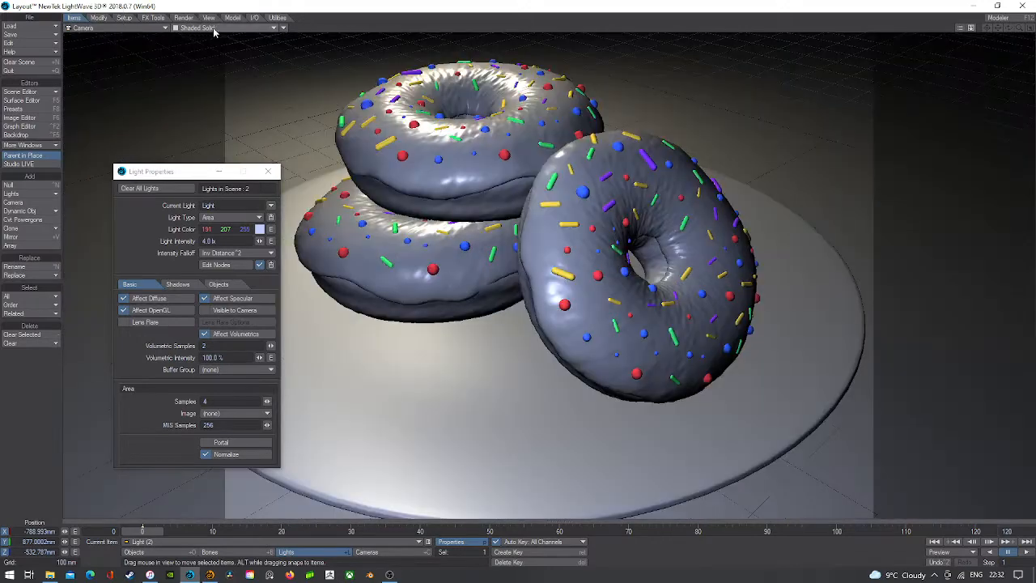
left_click(213, 28)
left_click(203, 81)
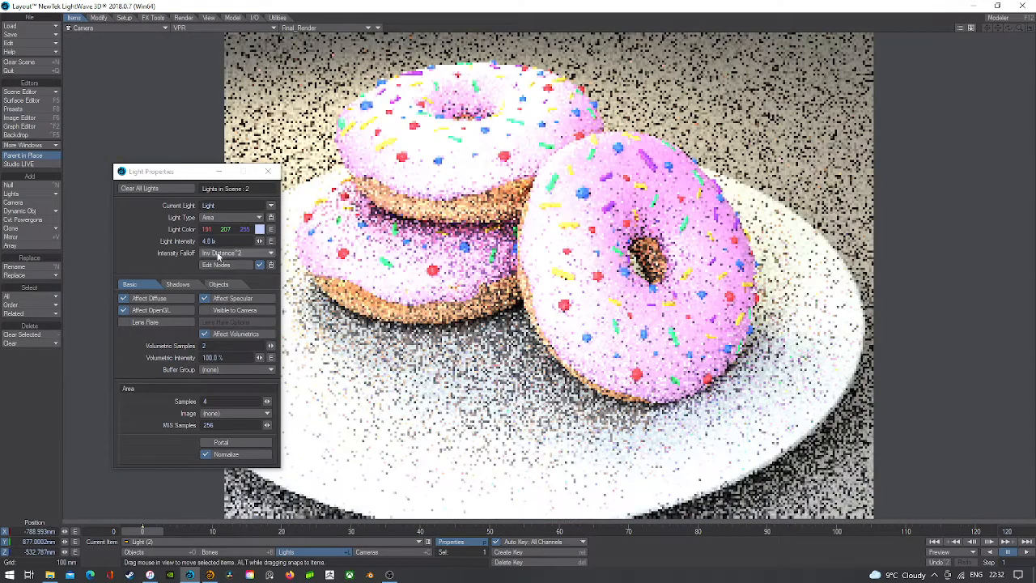
left_click(210, 241)
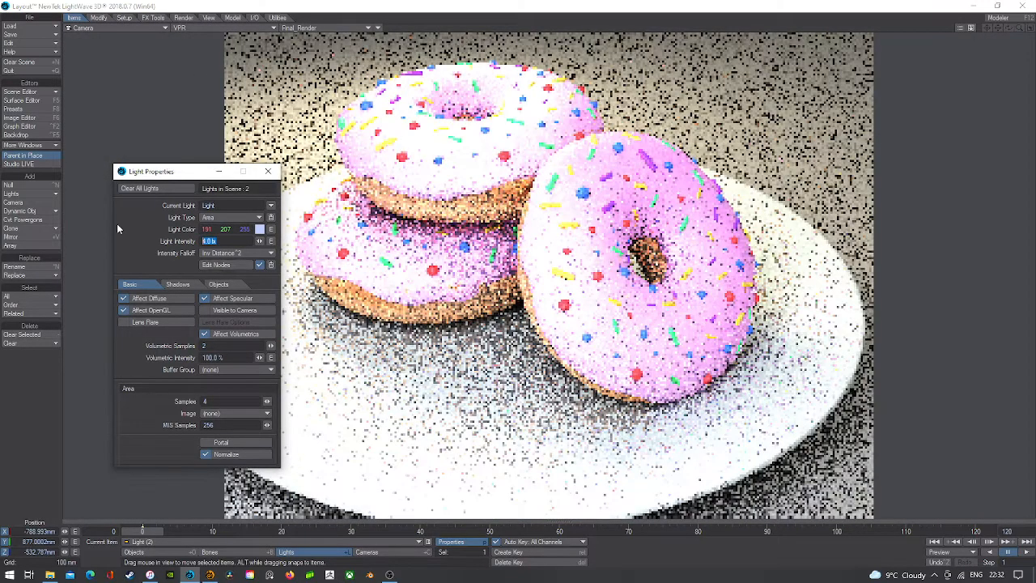
type("2")
key("Tab")
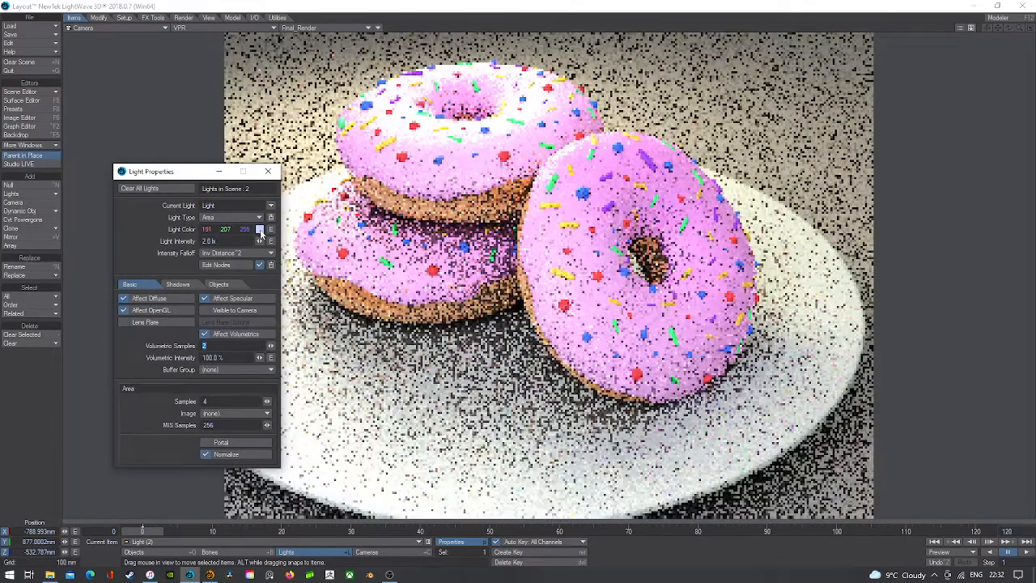
- Change the cloned light's color to pure white (255, 255, 255)
left_click(259, 230)
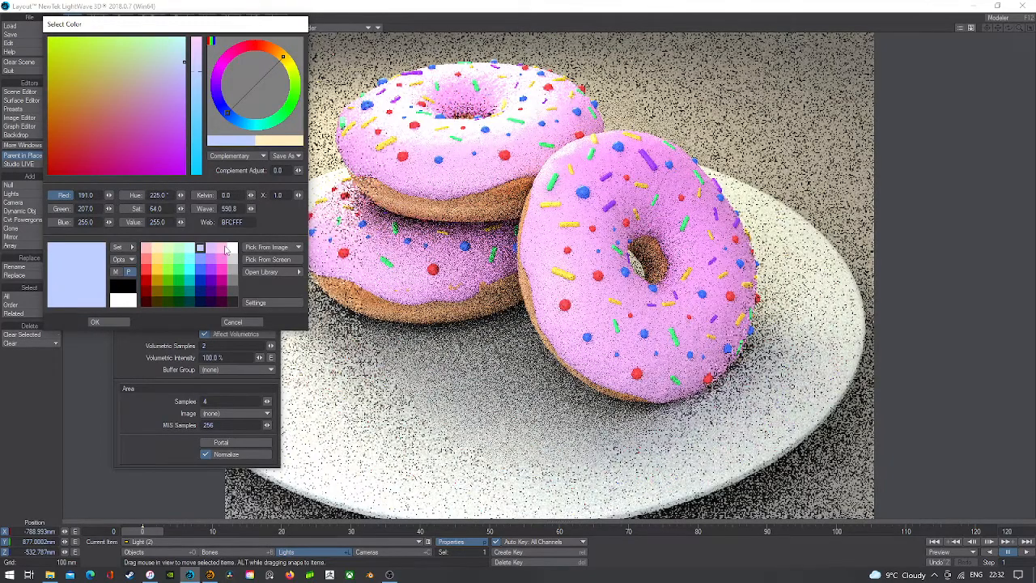
left_click(232, 247)
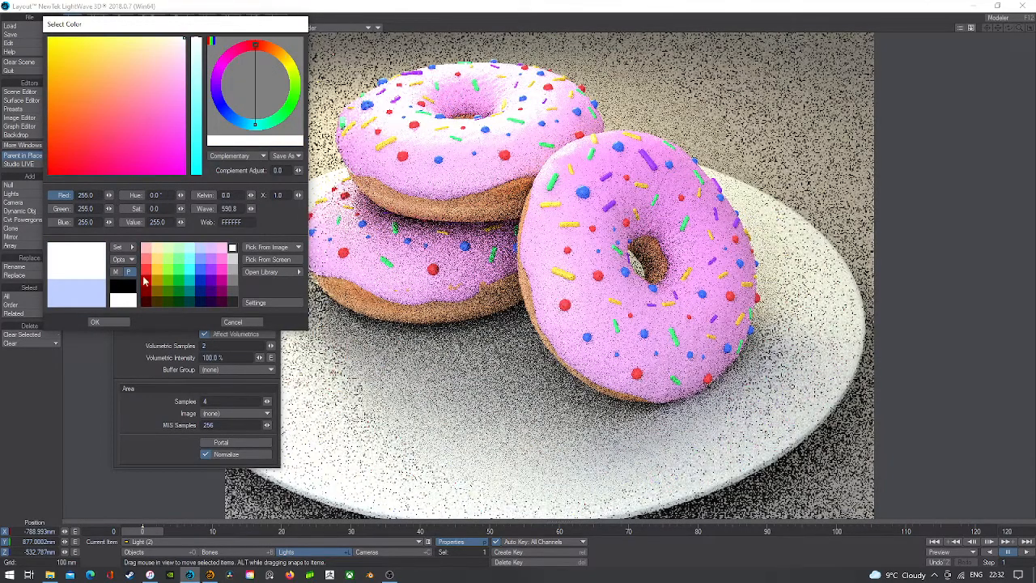
left_click(109, 322)
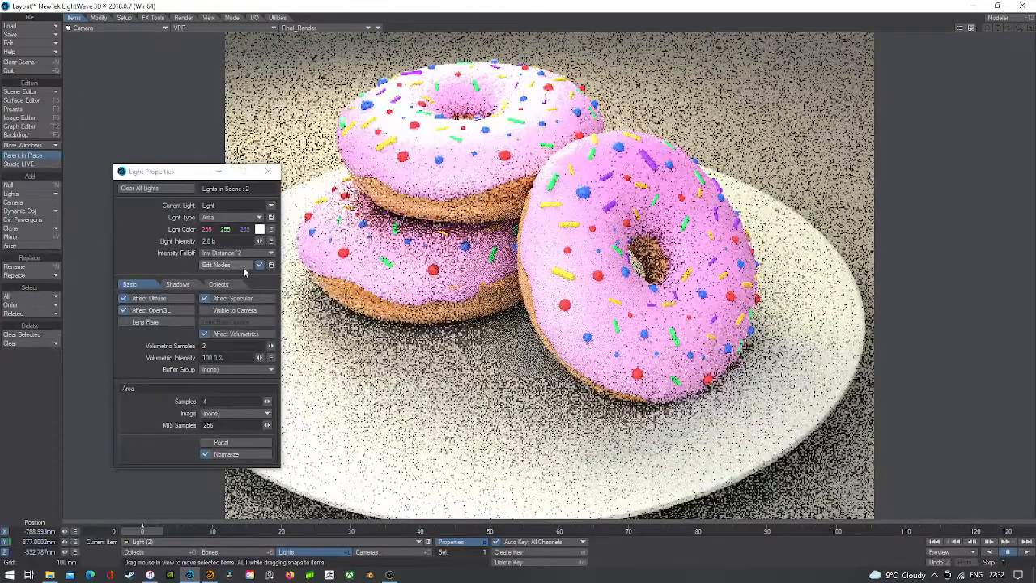
- Select Light (1), choose pale cream (255, 239, 192) as its color and set its intensity to 3.0 lx
left_click(227, 542)
left_click(228, 537)
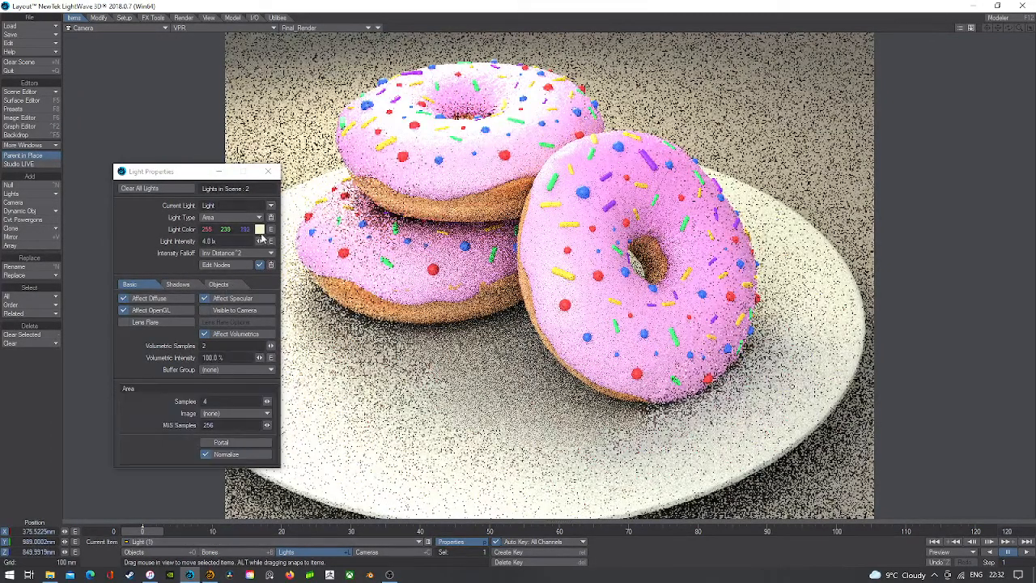
left_click(260, 230)
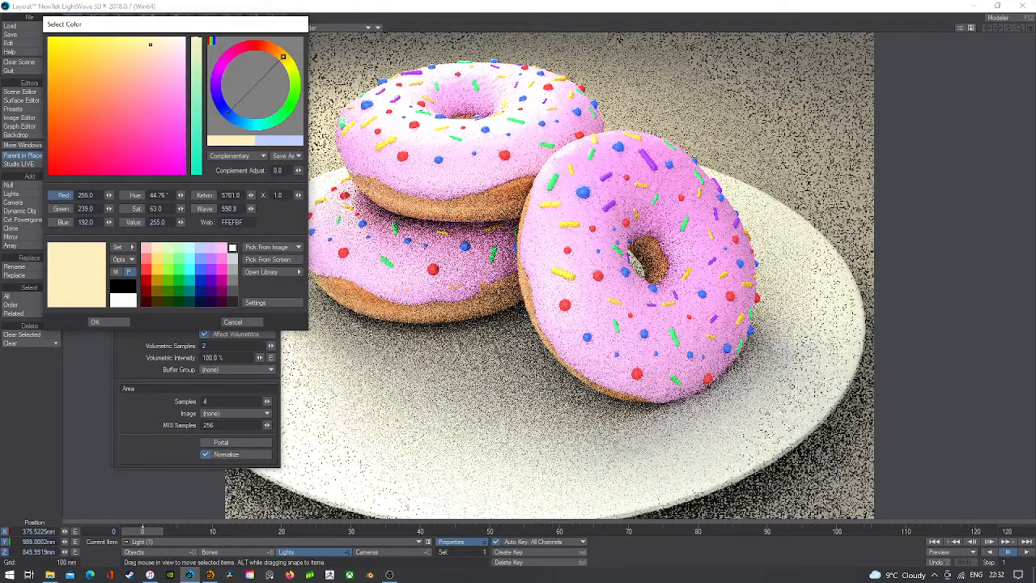
left_click(157, 248)
left_click(118, 322)
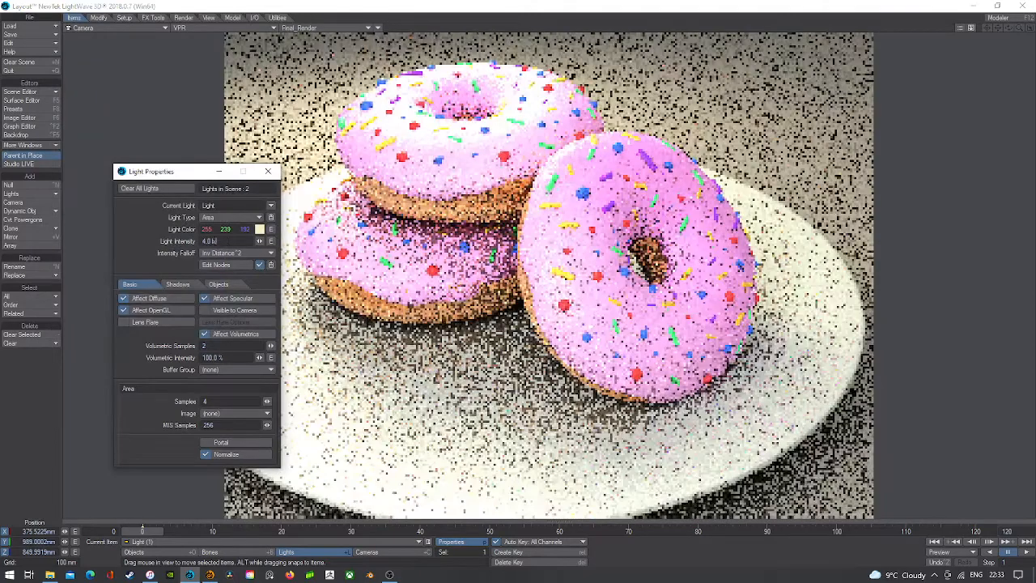
type("3")
key("Tab")
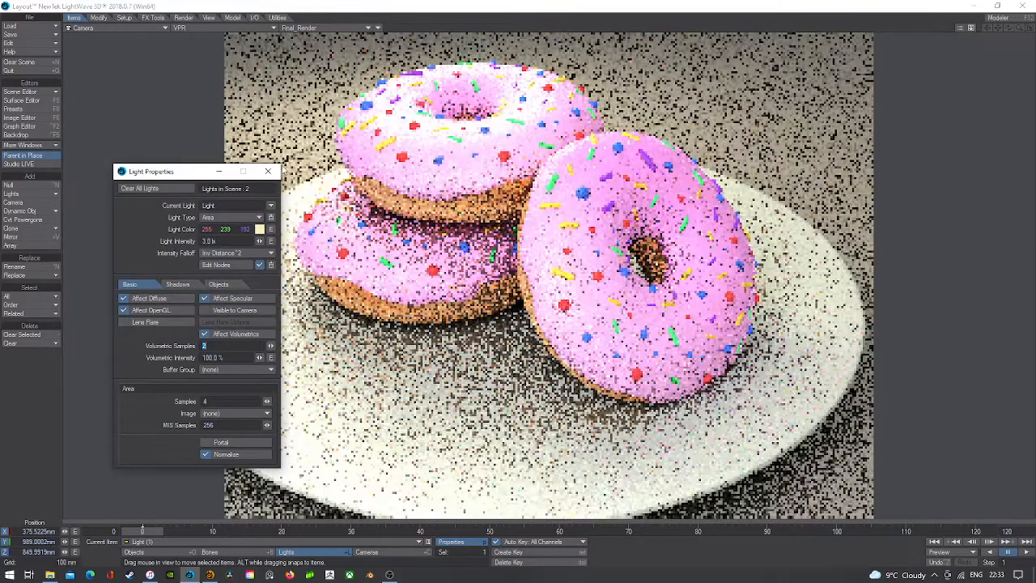
left_click(268, 170)
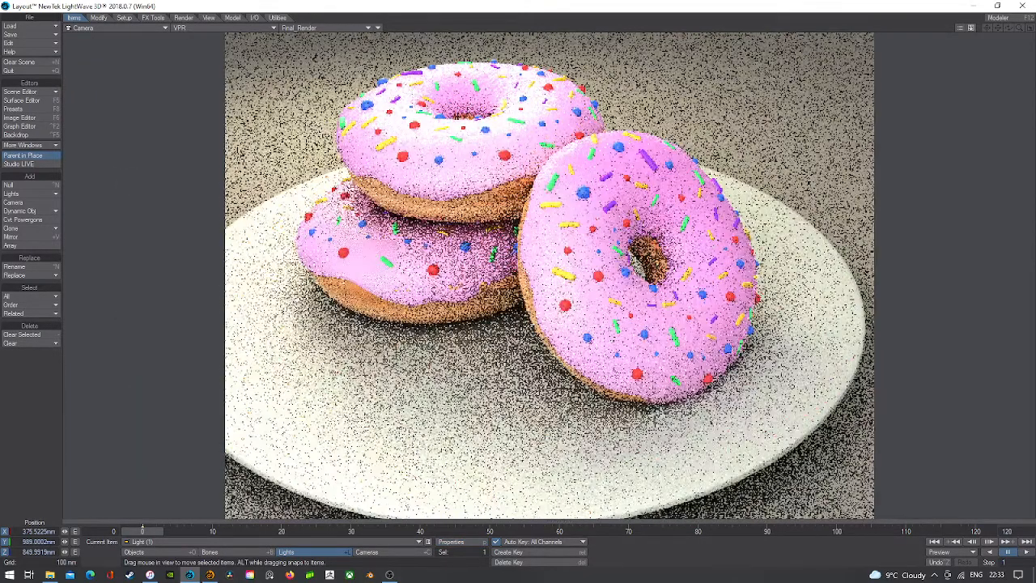
- Reframe the camera on the donuts in Textured Shaded Solid display, with about 39.2° heading and 26.1° pitch, and preview it in VPR
left_click(209, 29)
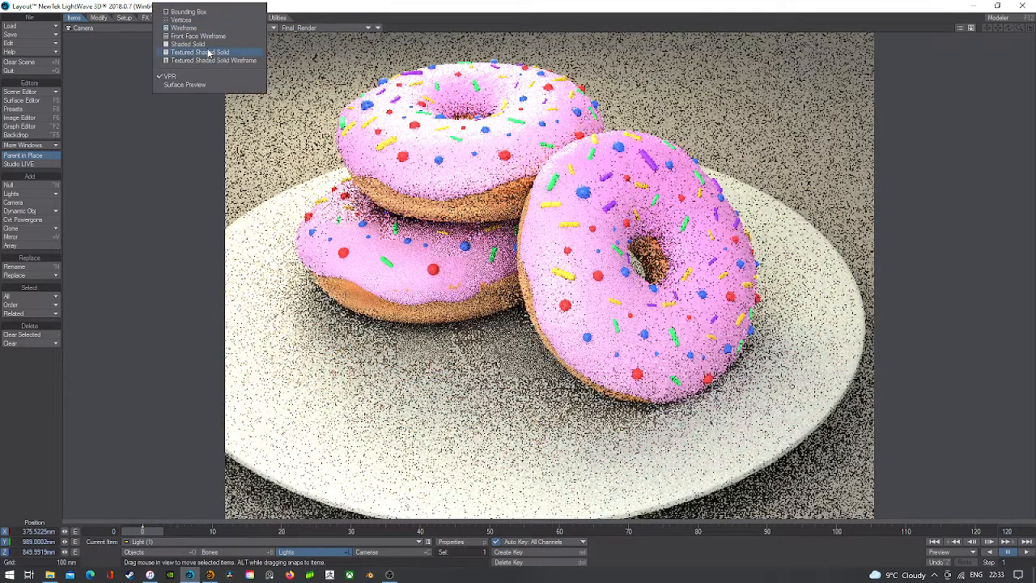
left_click(212, 51)
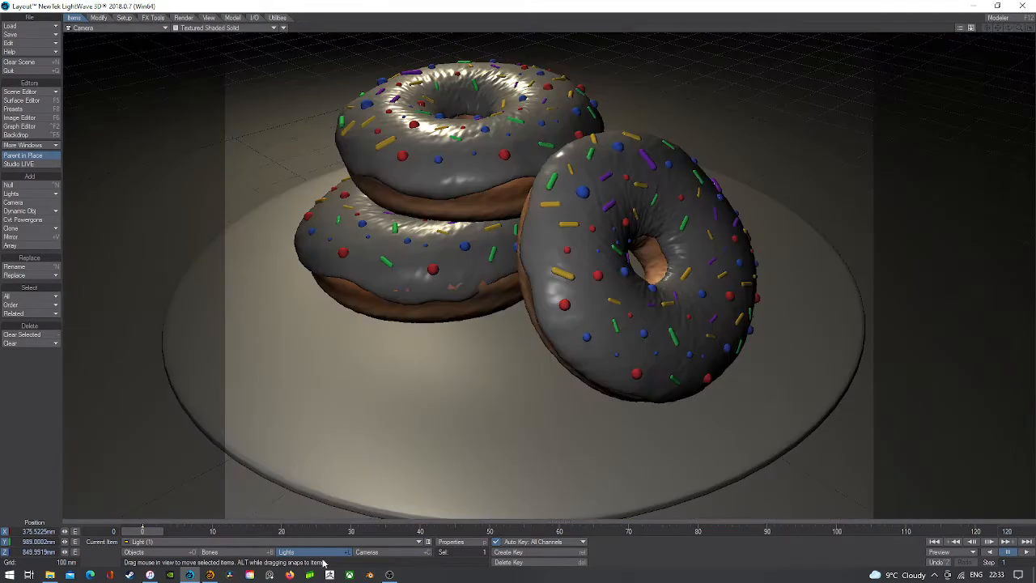
left_click(367, 553)
left_click_drag(395, 416, 415, 397)
key("y")
key("t")
right_click_drag(415, 397, 415, 447)
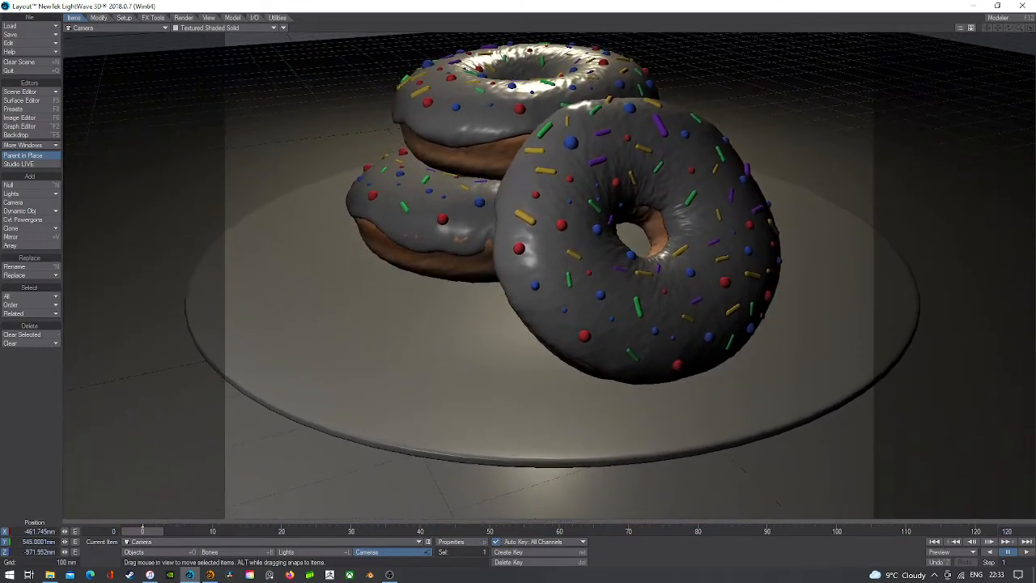
left_click_drag(414, 447, 453, 439)
key("y")
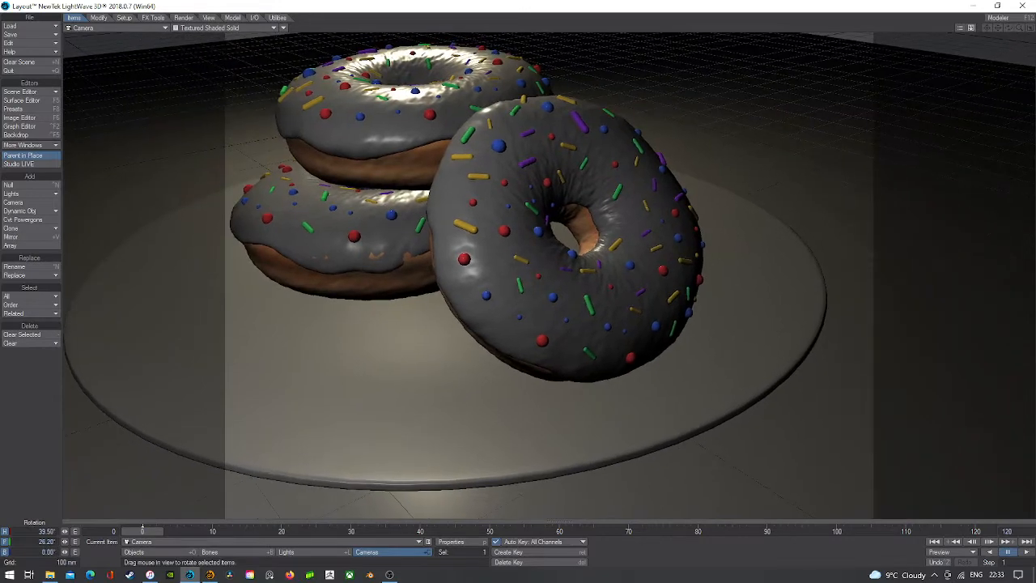
left_click_drag(486, 365, 483, 365)
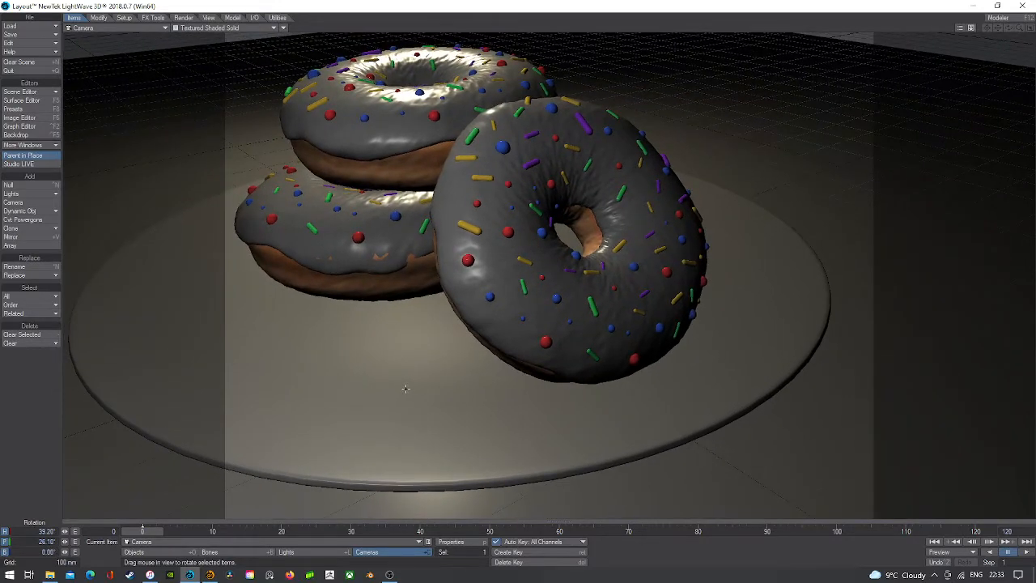
left_click(220, 28)
left_click(208, 81)
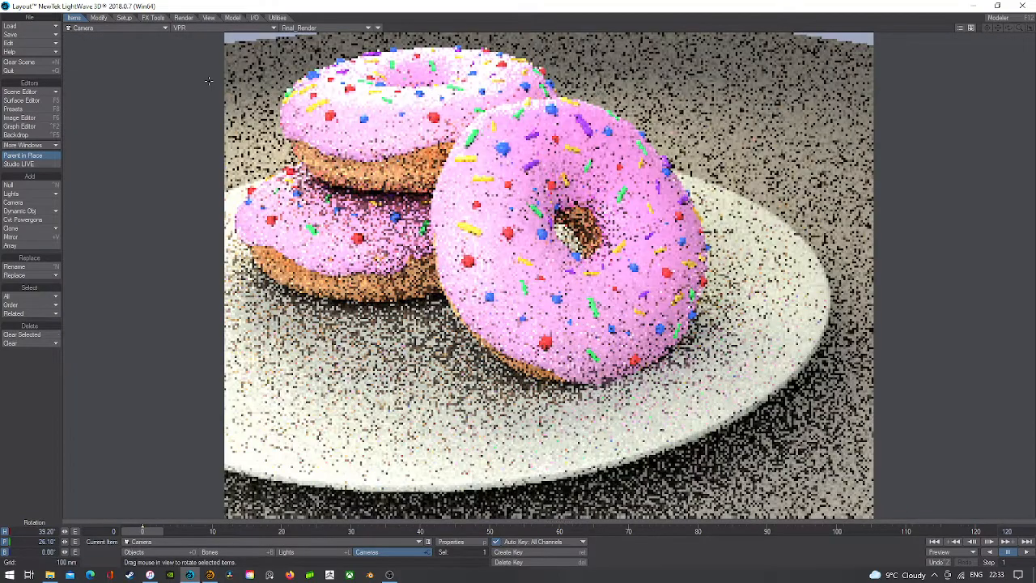
- Switch the camera view to Shaded Solid and refine the camera's position and rotation to about 41.8° heading and 27.3° pitch
left_click(214, 27)
left_click(208, 40)
mouse_move(556, 298)
left_mouse_down()
mouse_move(709, 356)
mouse_move(756, 395)
mouse_move(565, 307)
left_mouse_up()
key("y")
key("t")
key("y")
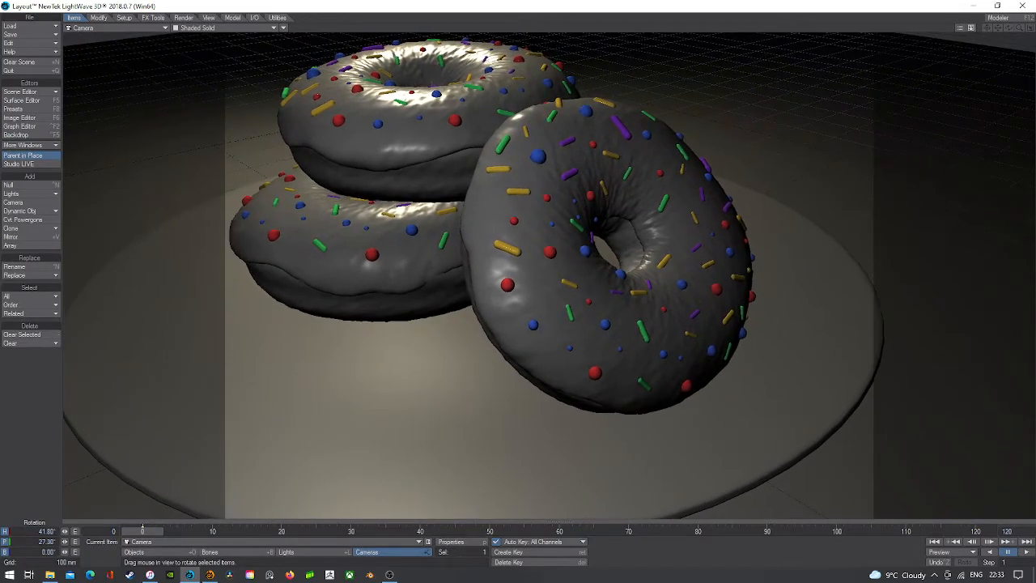
- Set the camera to 32 maximum samples and HDTV (1280 x 720) resolution, and rotate it to about 42.3° heading and 27.2° pitch
left_click(451, 542)
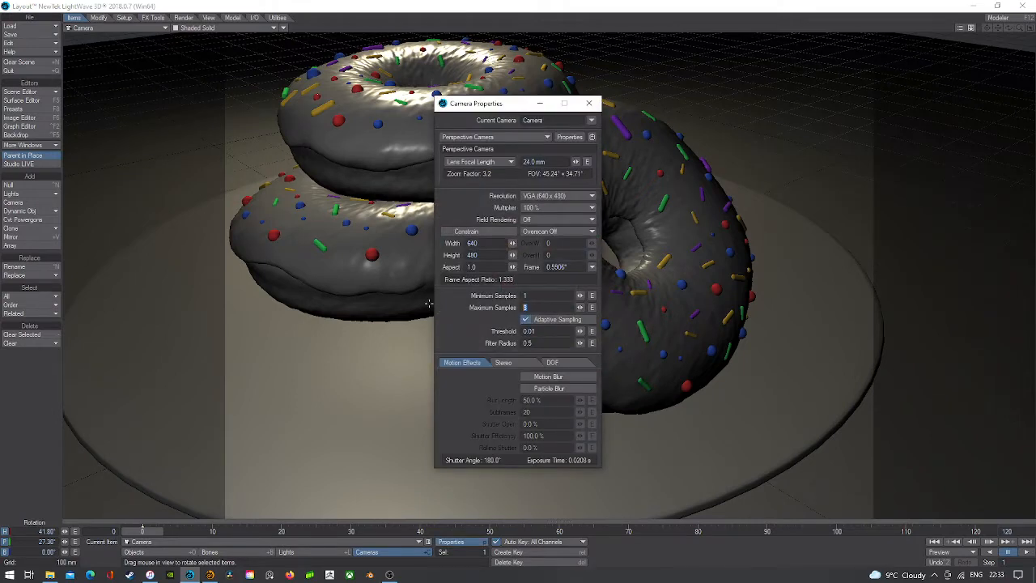
left_click(538, 196)
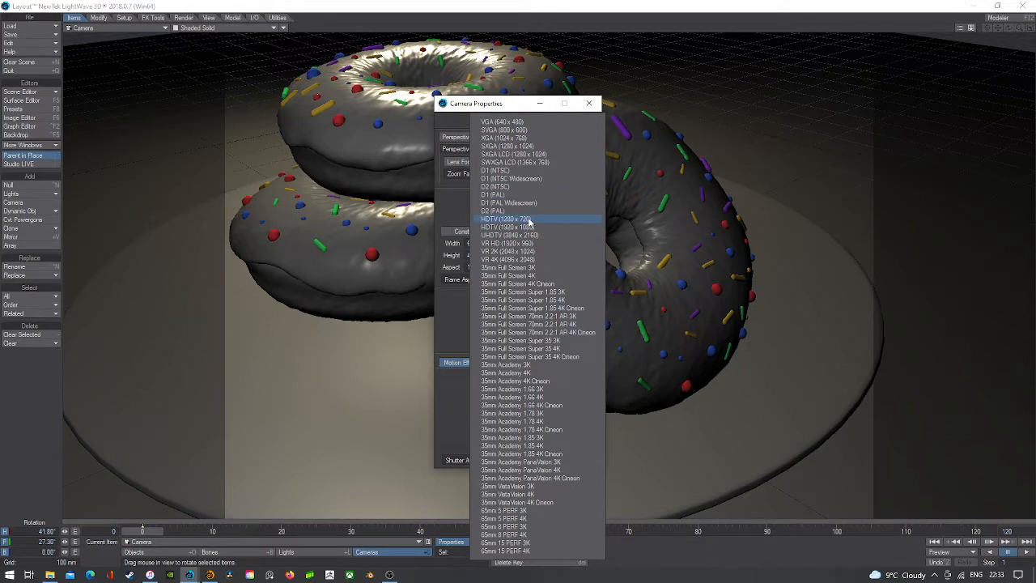
left_click(528, 220)
left_click(590, 104)
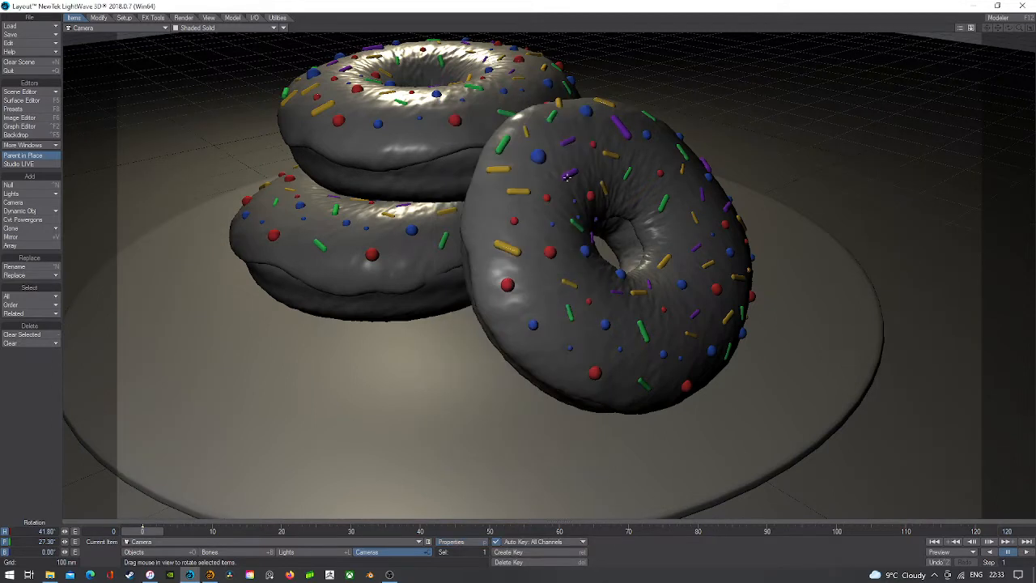
left_click_drag(147, 50, 151, 48)
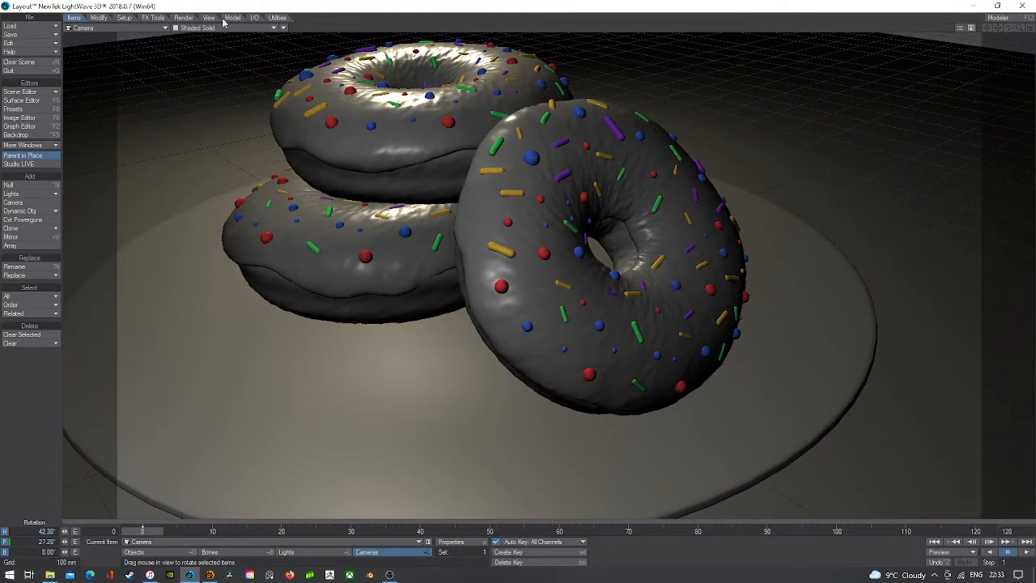
- Enable interpolated global illumination in the render properties and set the brute force rays to 12
left_click(183, 18)
left_click(26, 184)
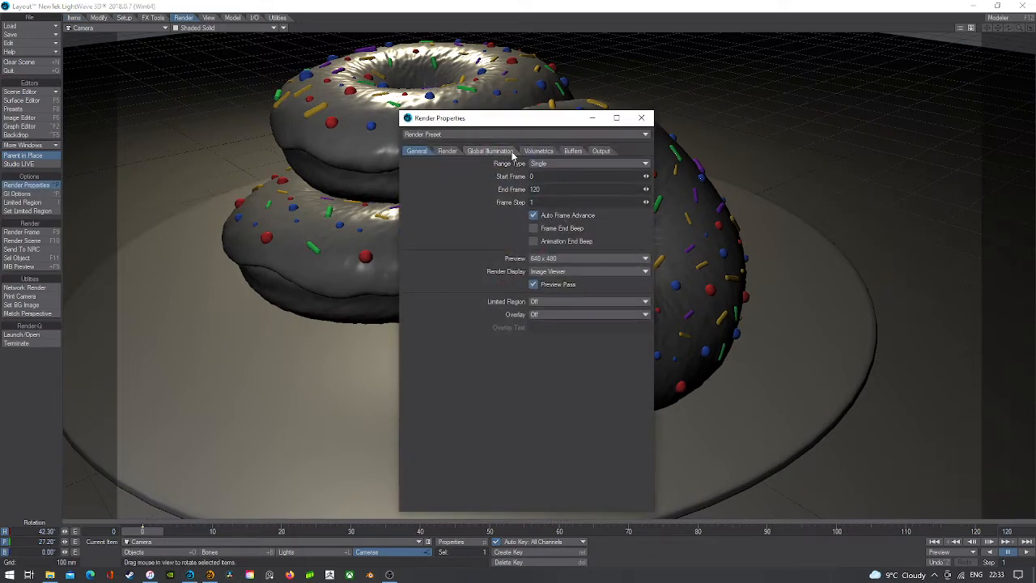
left_click(508, 152)
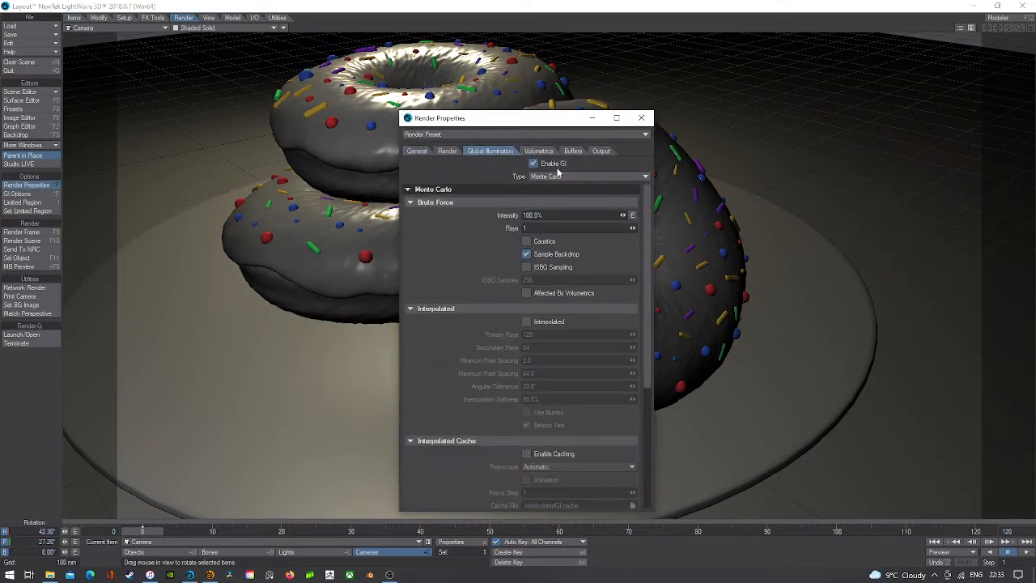
left_click(526, 321)
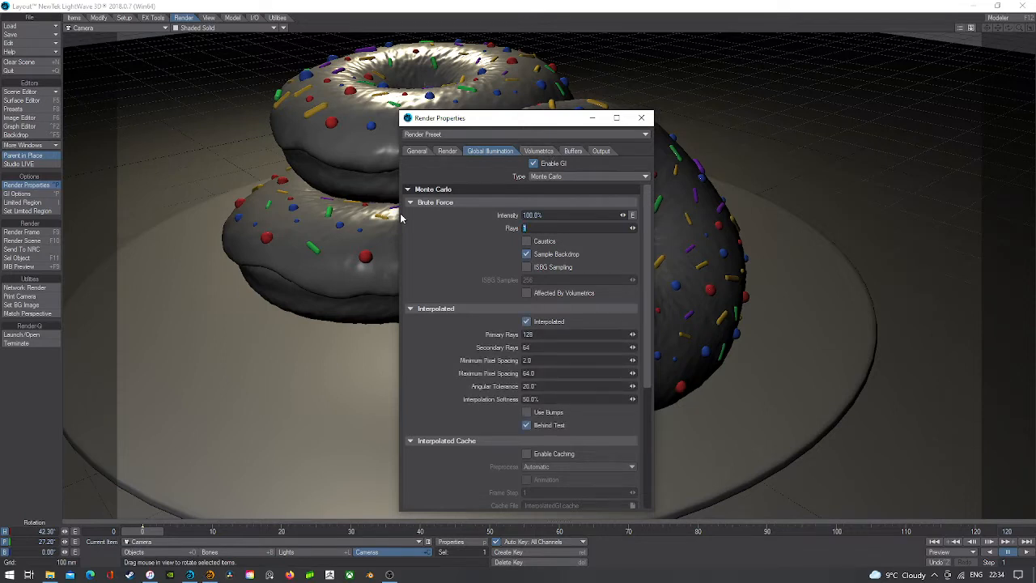
- Set the renderer's reflection, refraction and subsurface scattering samples to 4 each, and close the render properties
left_click(428, 152)
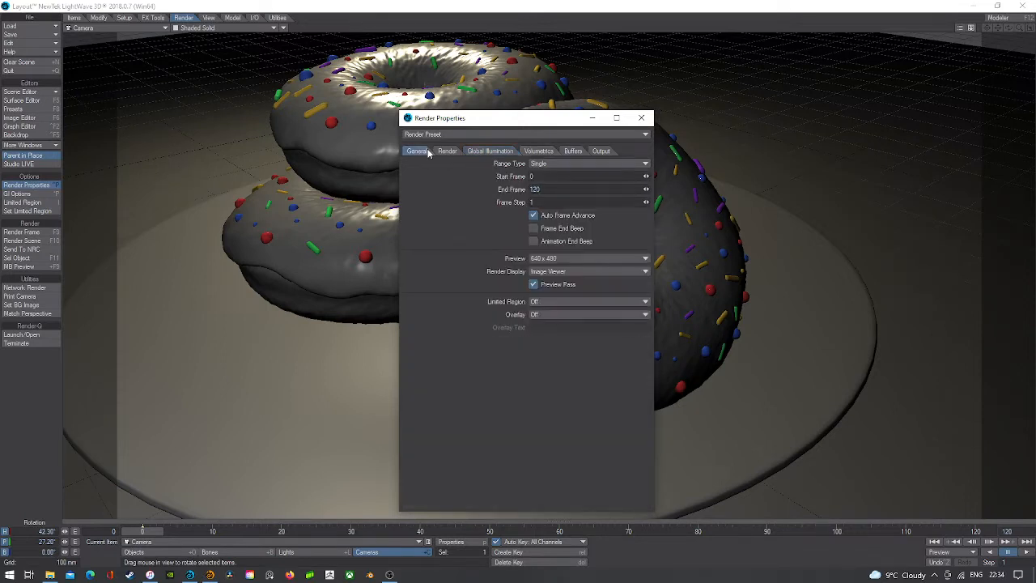
left_click(448, 151)
left_click(543, 323)
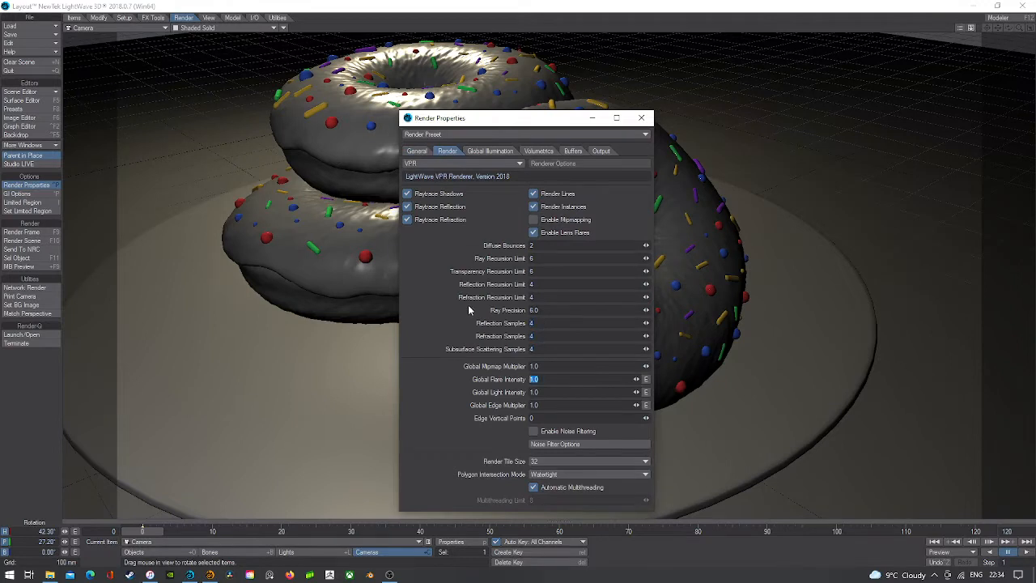
left_click(490, 151)
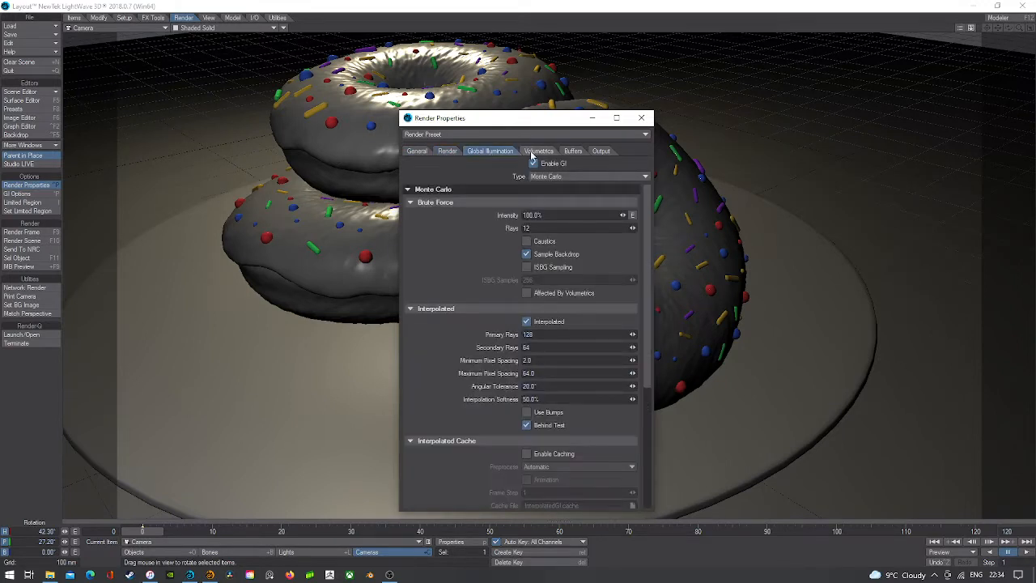
left_click(539, 151)
left_click(642, 117)
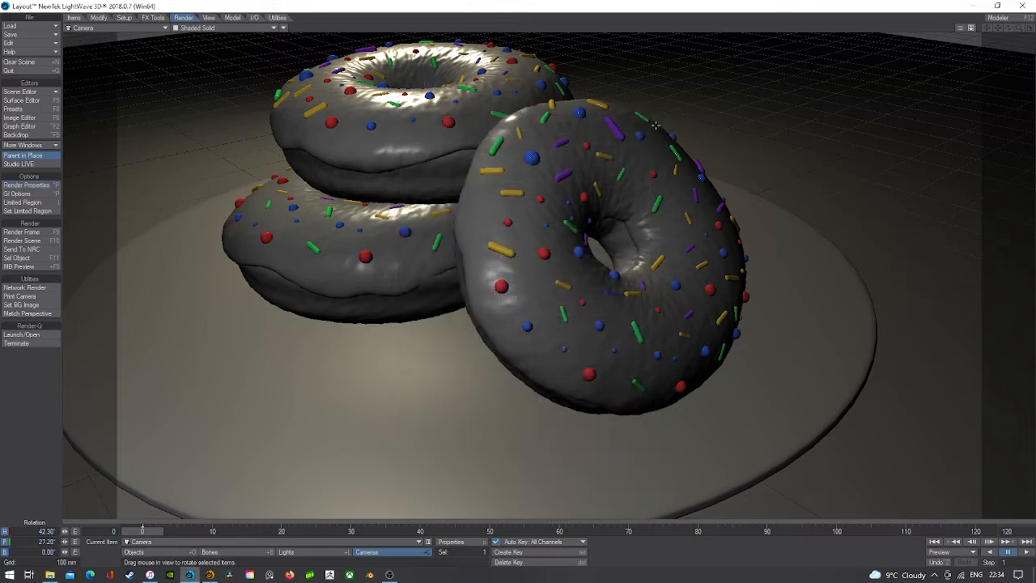
- Preview the widescreen camera framing and the new render settings in VPR
left_click(230, 29)
left_click(224, 80)
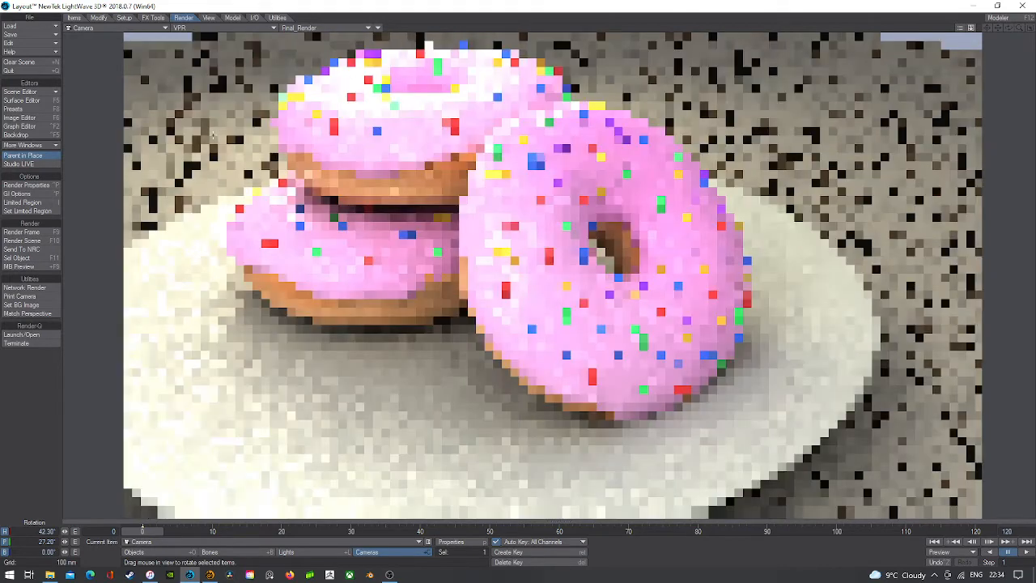
- Return the camera view to Shaded Solid and render the current frame
left_click(195, 28)
left_click(188, 42)
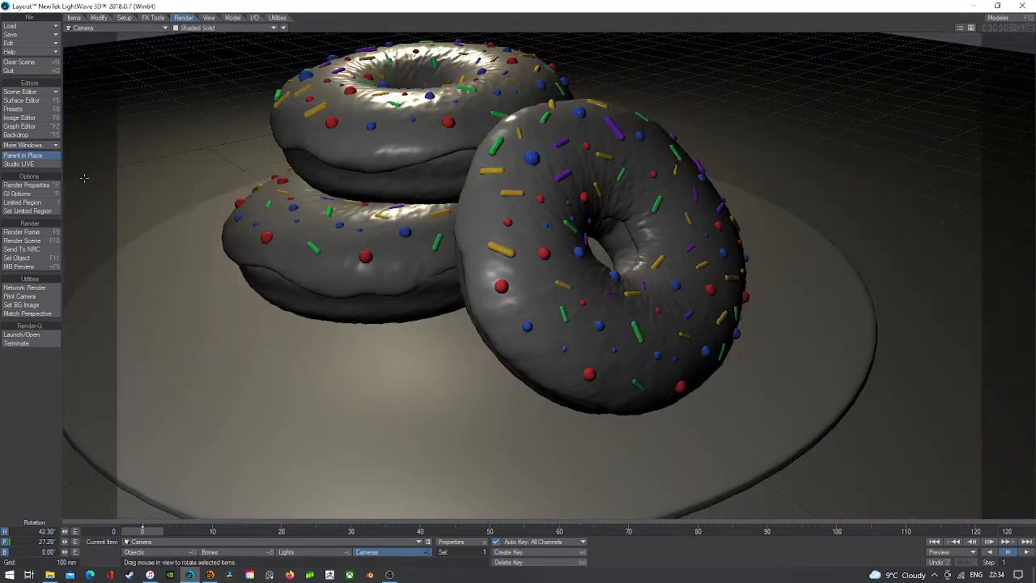
left_click(21, 232)
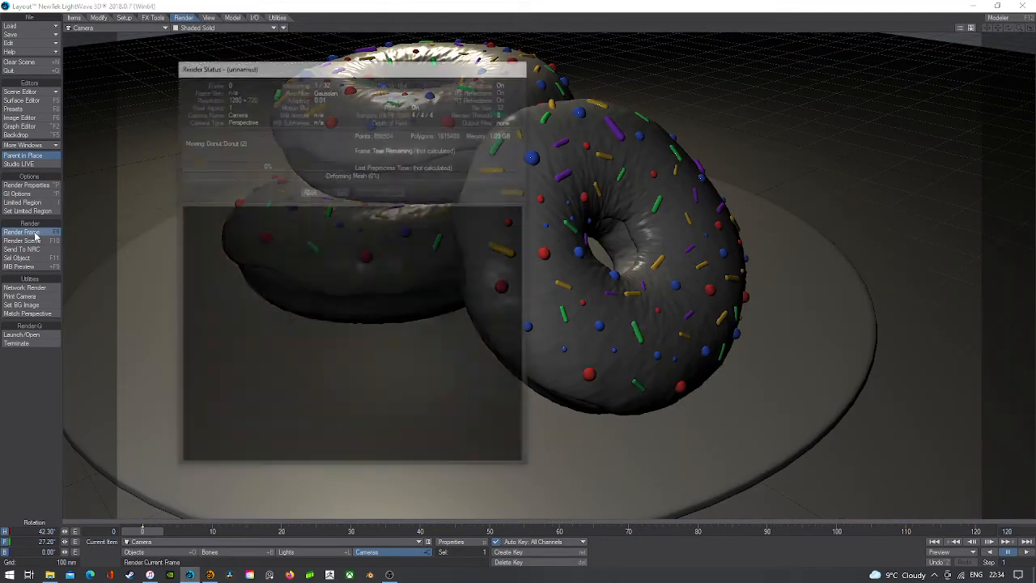